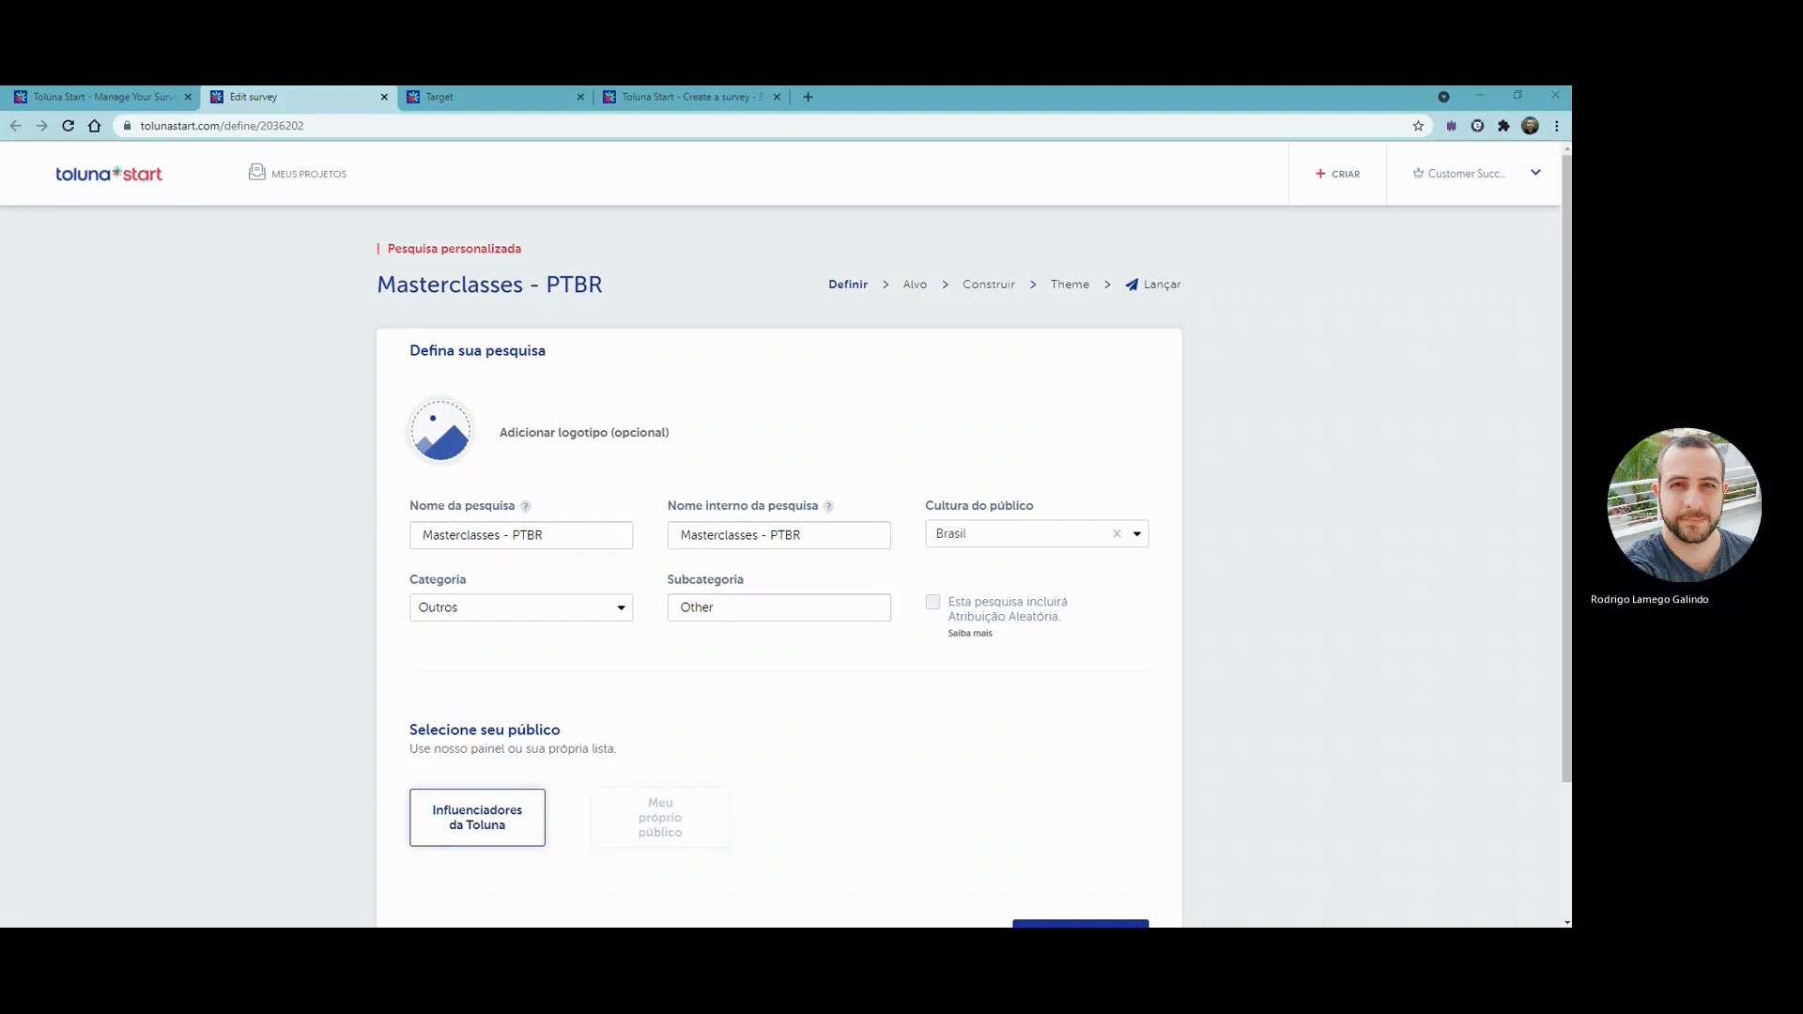
- Try adding Alemanha to the survey's audience culture alongside Brasil and deselect it again
scroll(779, 564, "down", 1)
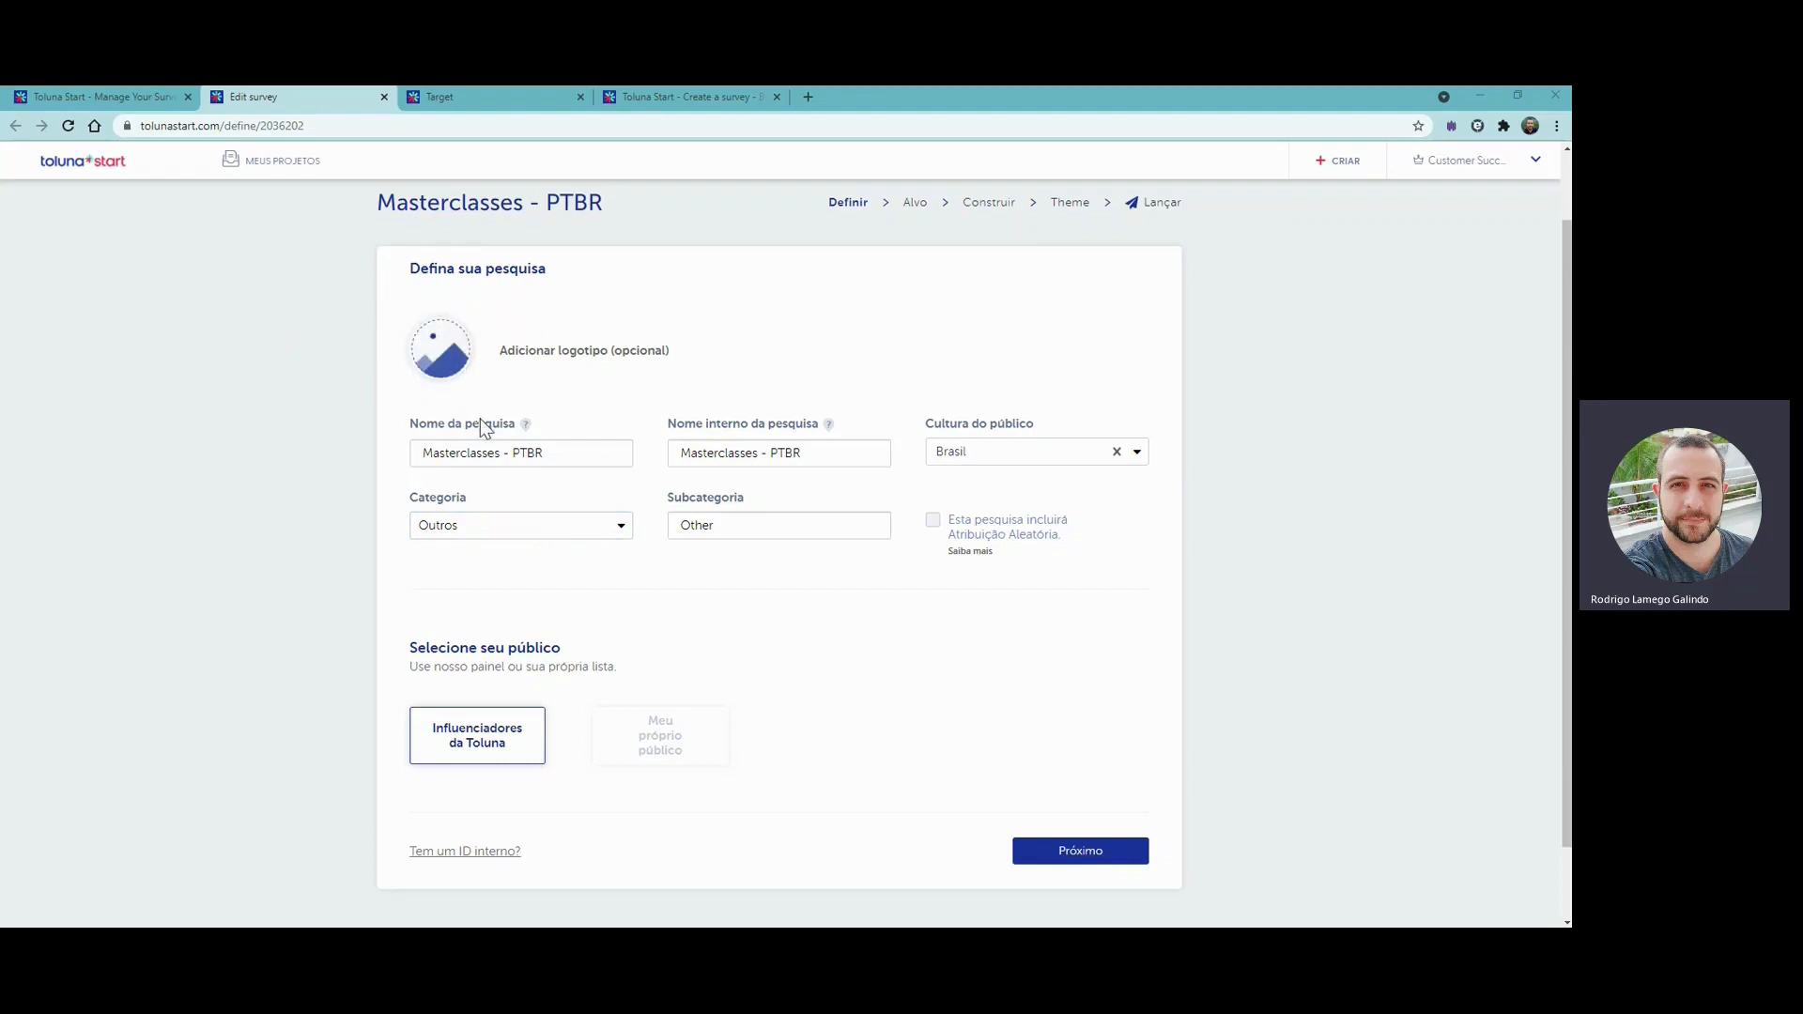
left_click(473, 452)
left_click(1138, 457)
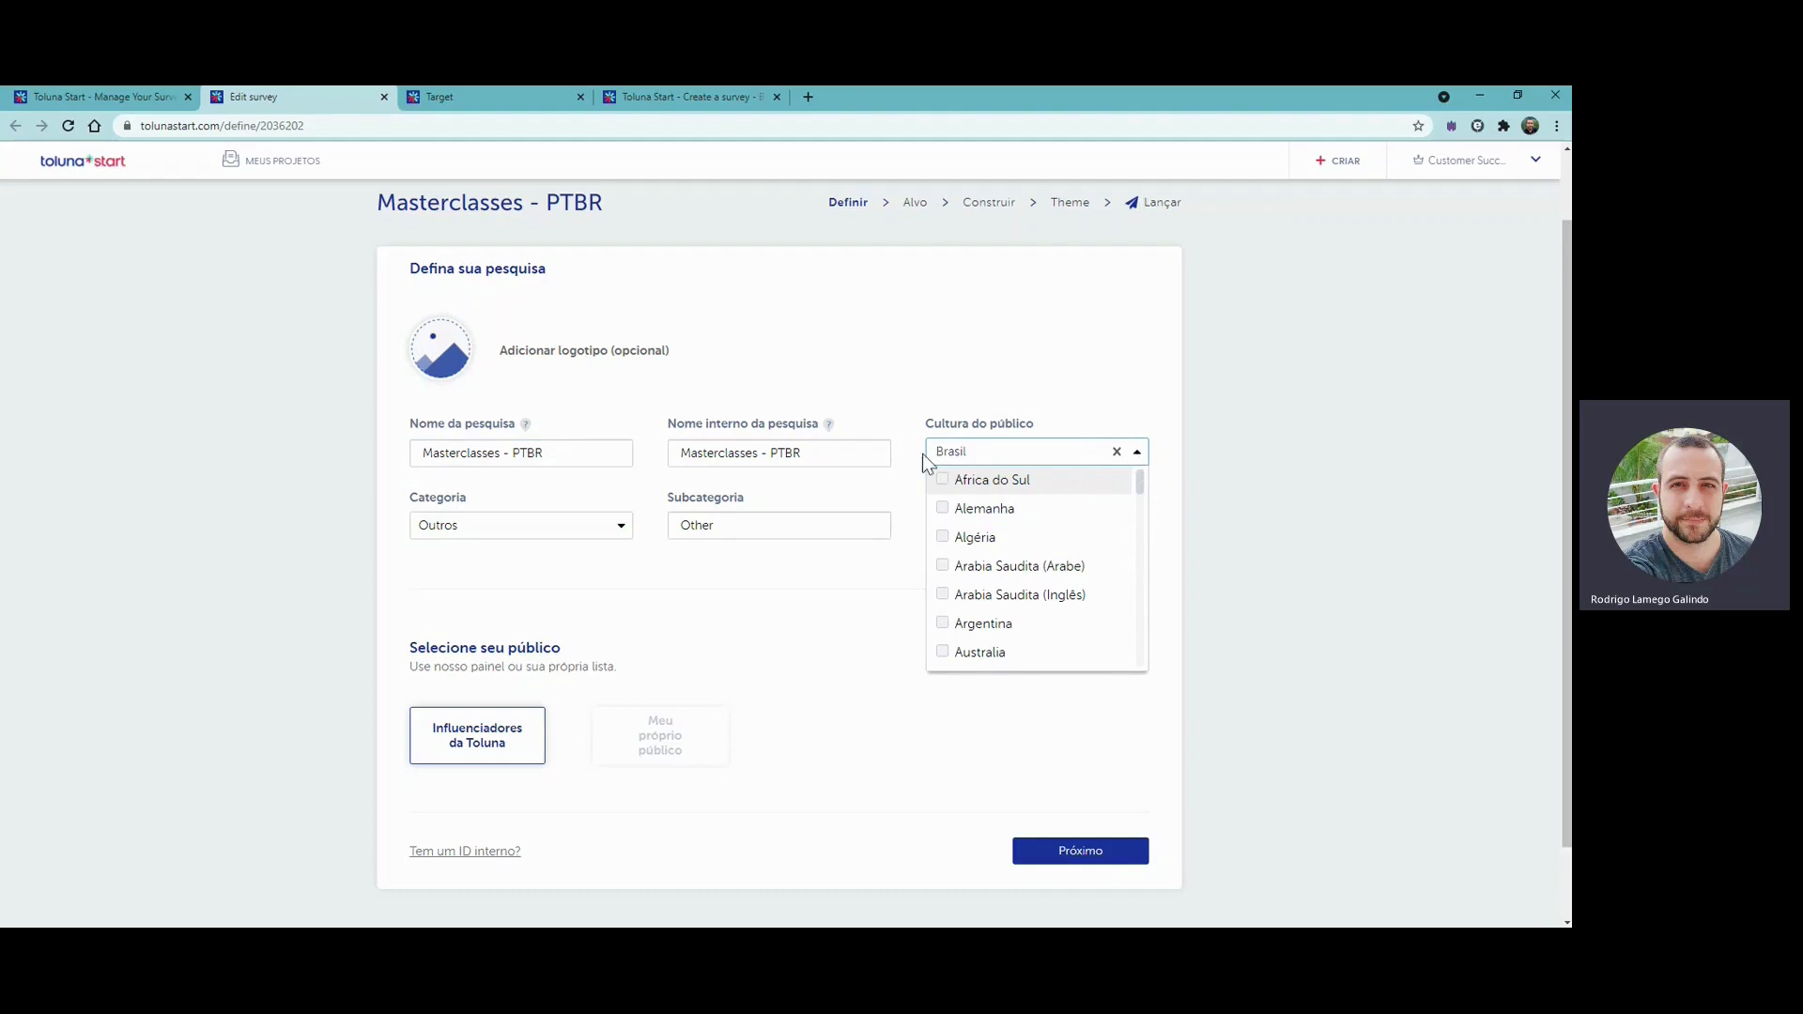
left_click(943, 511)
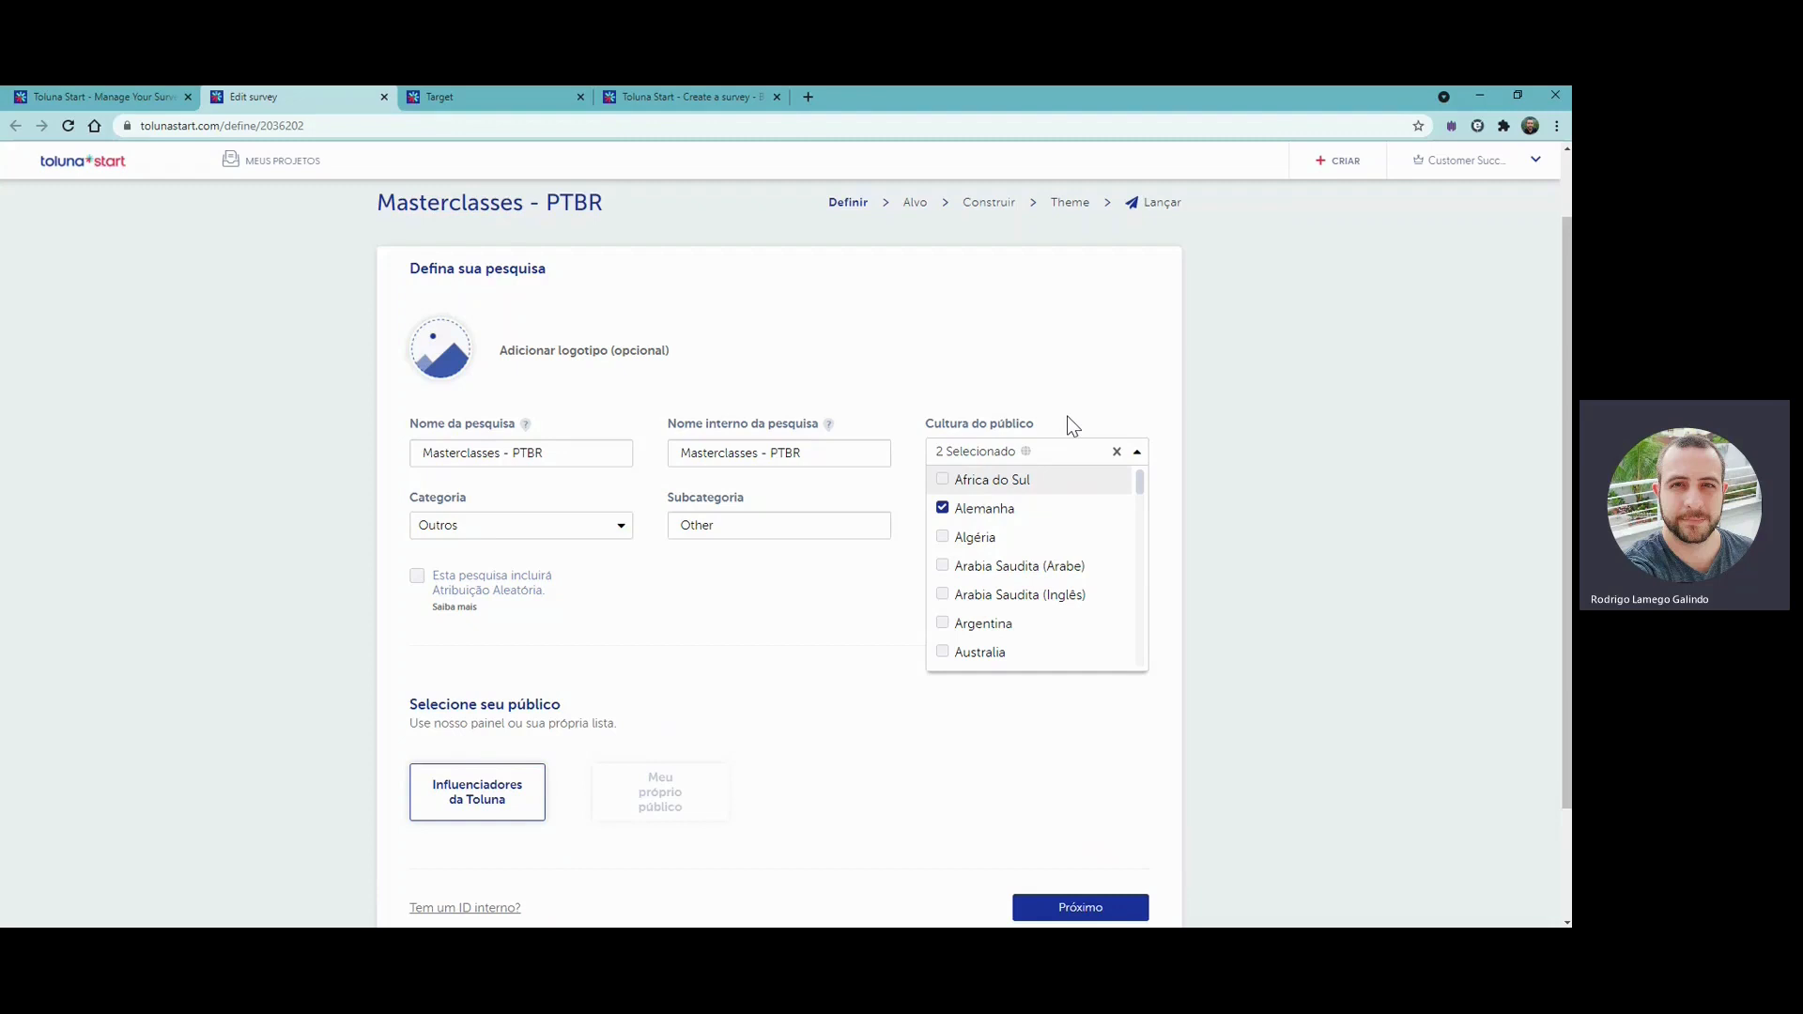
left_click(949, 516)
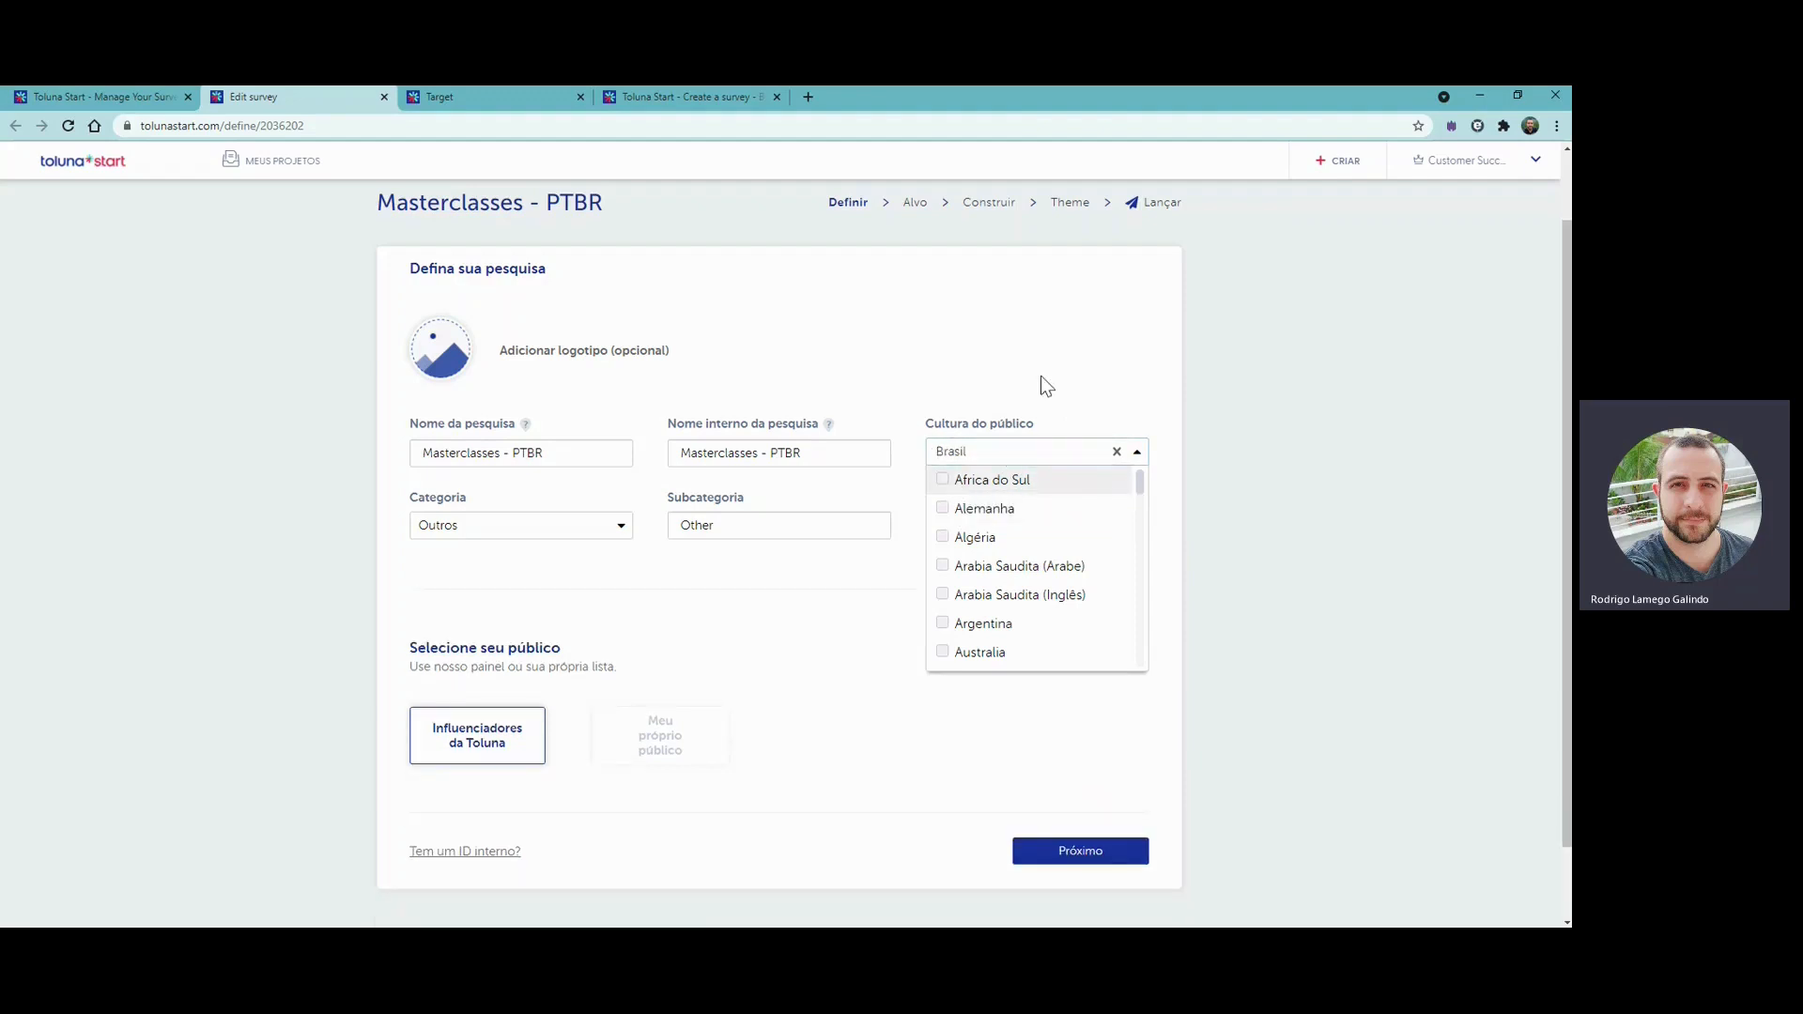
left_click(1084, 388)
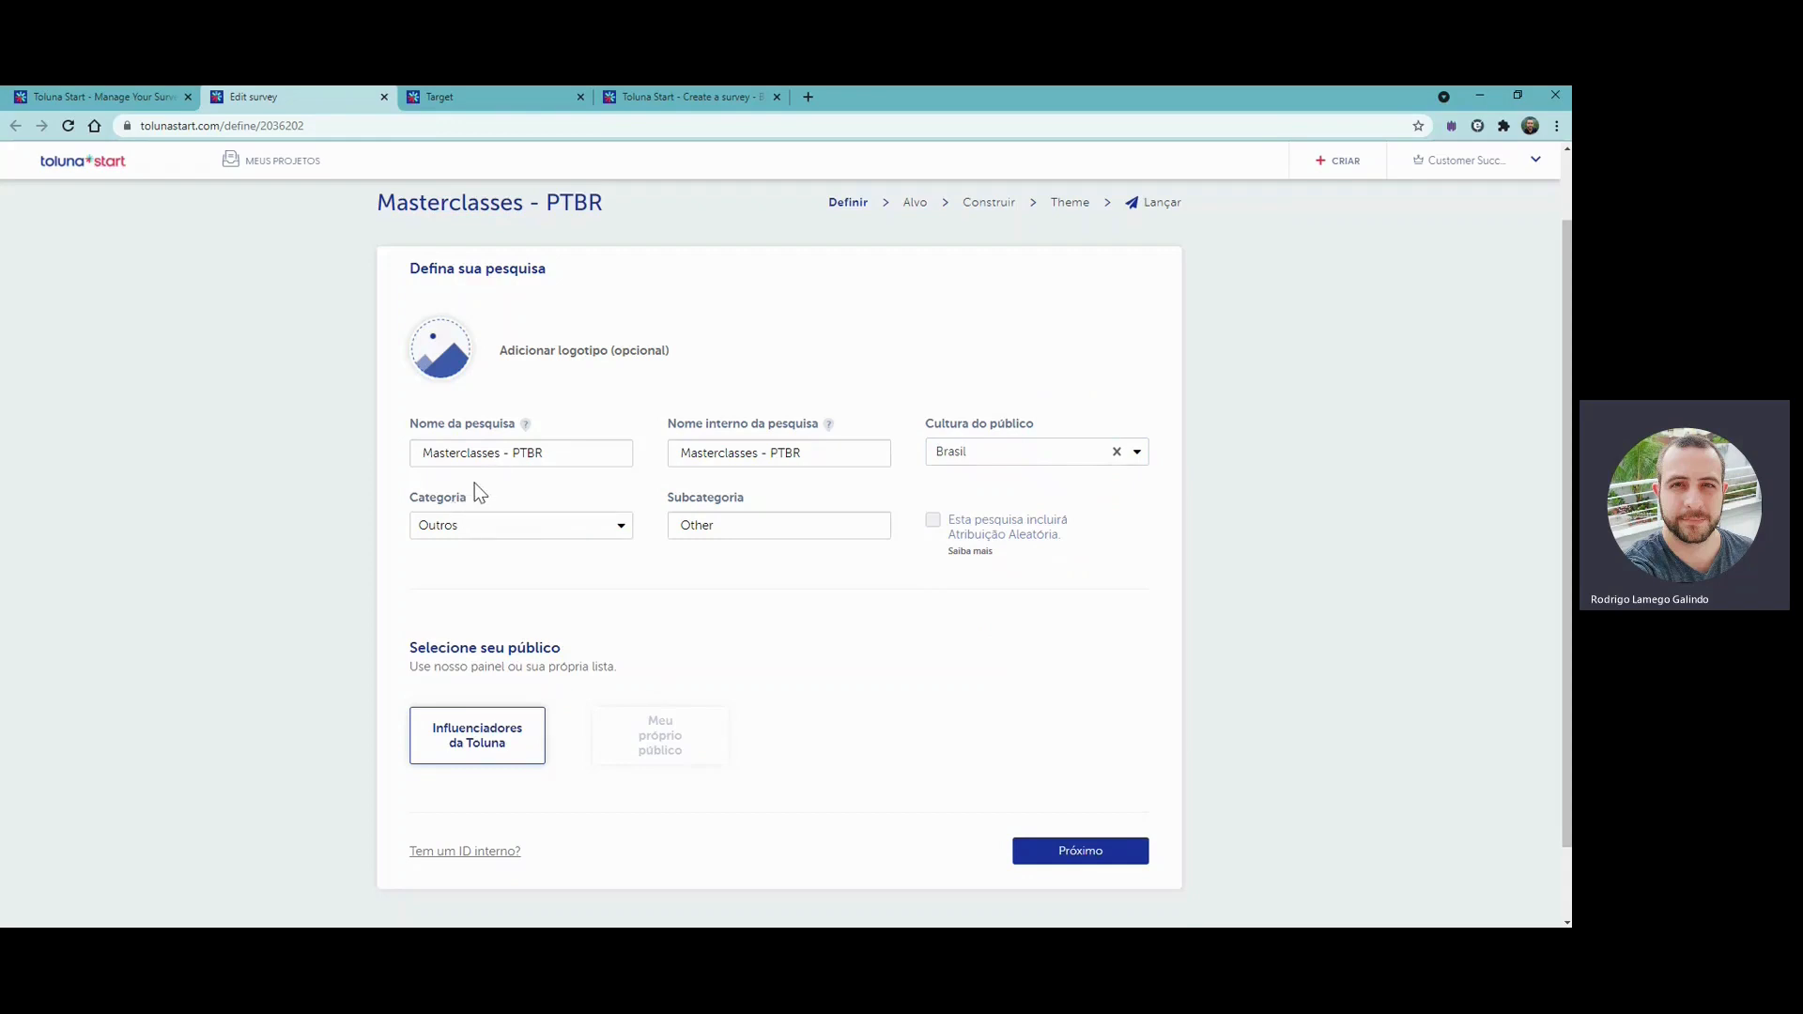
- Browse the available survey categories and check the subcategory field without changing either
left_click(523, 532)
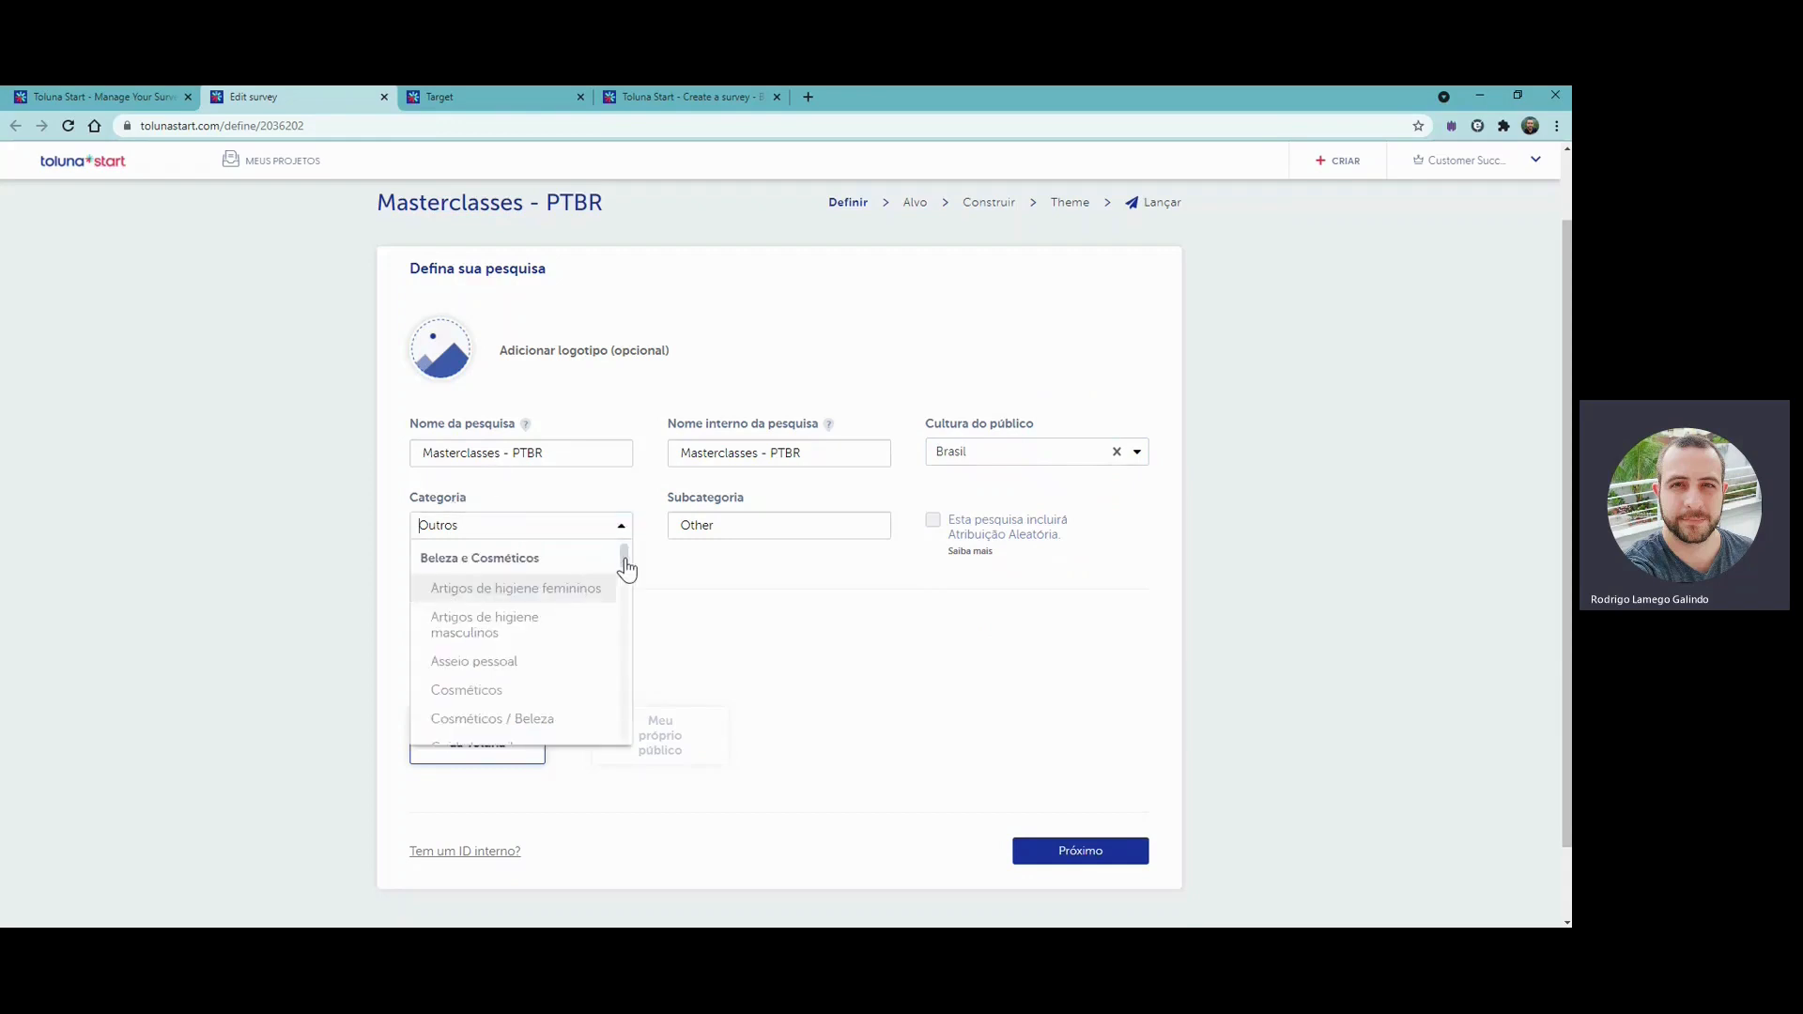
left_click_drag(626, 568, 626, 730)
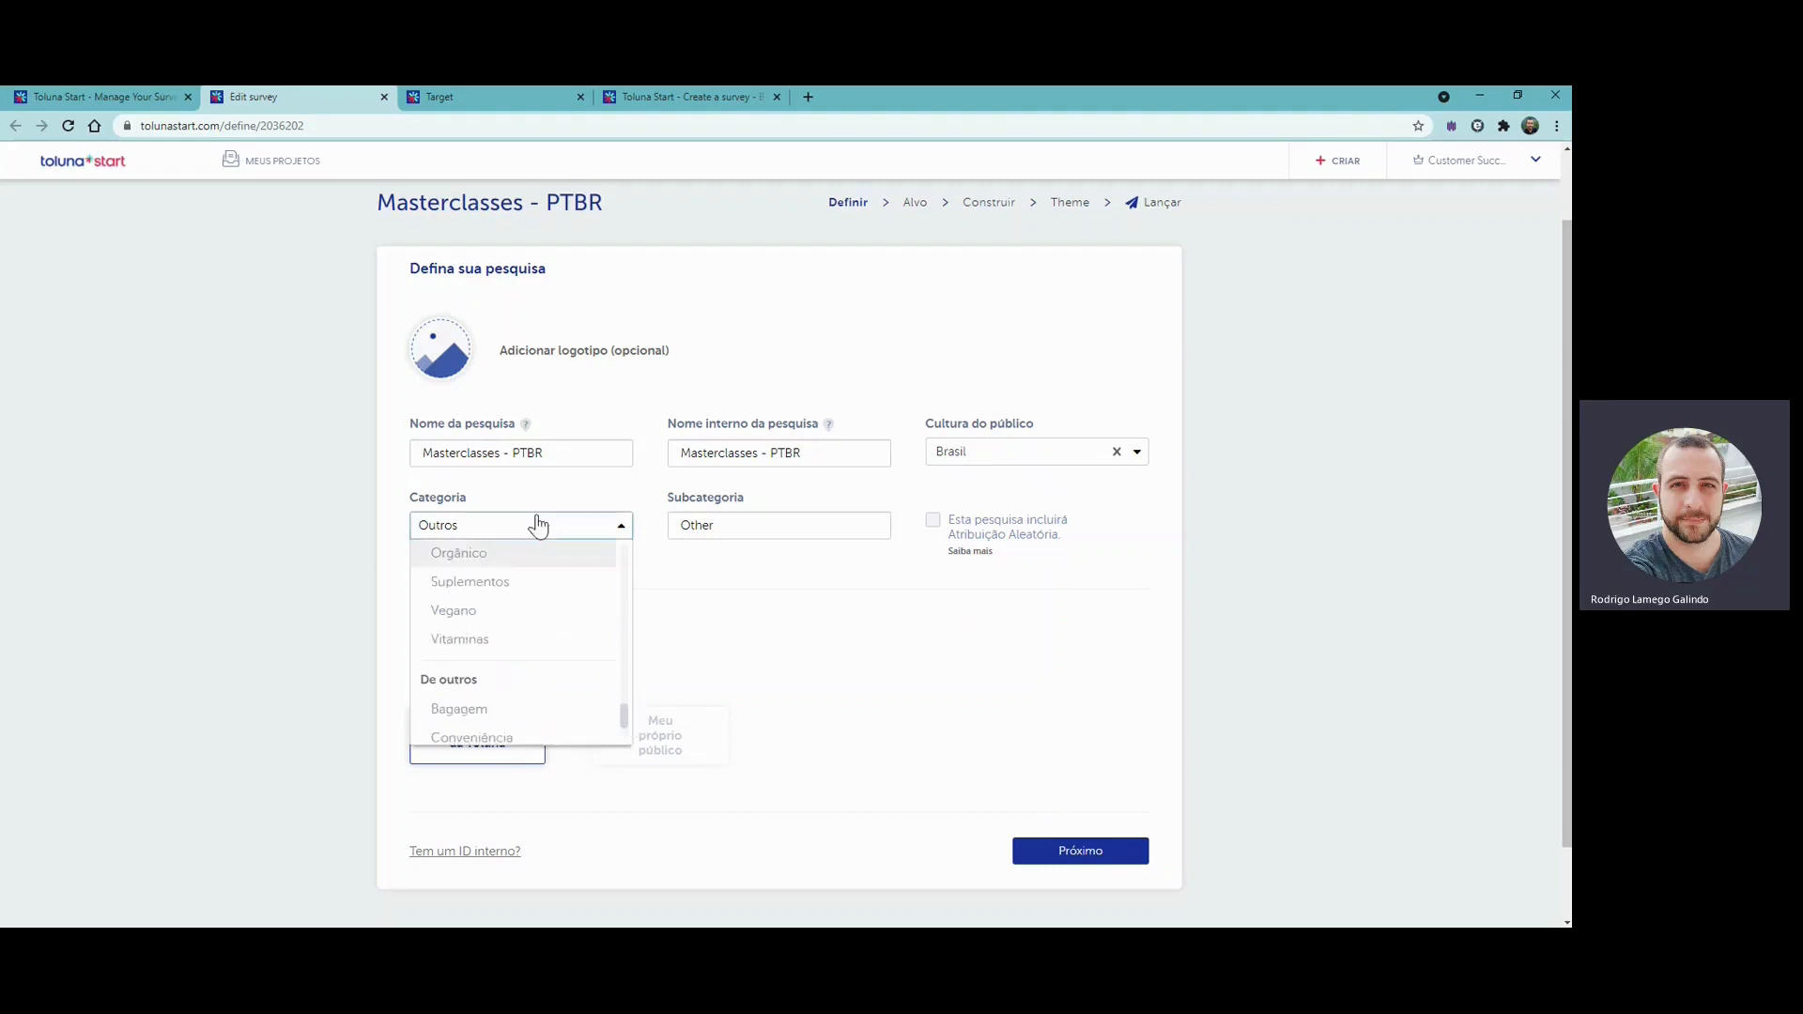
left_click(782, 596)
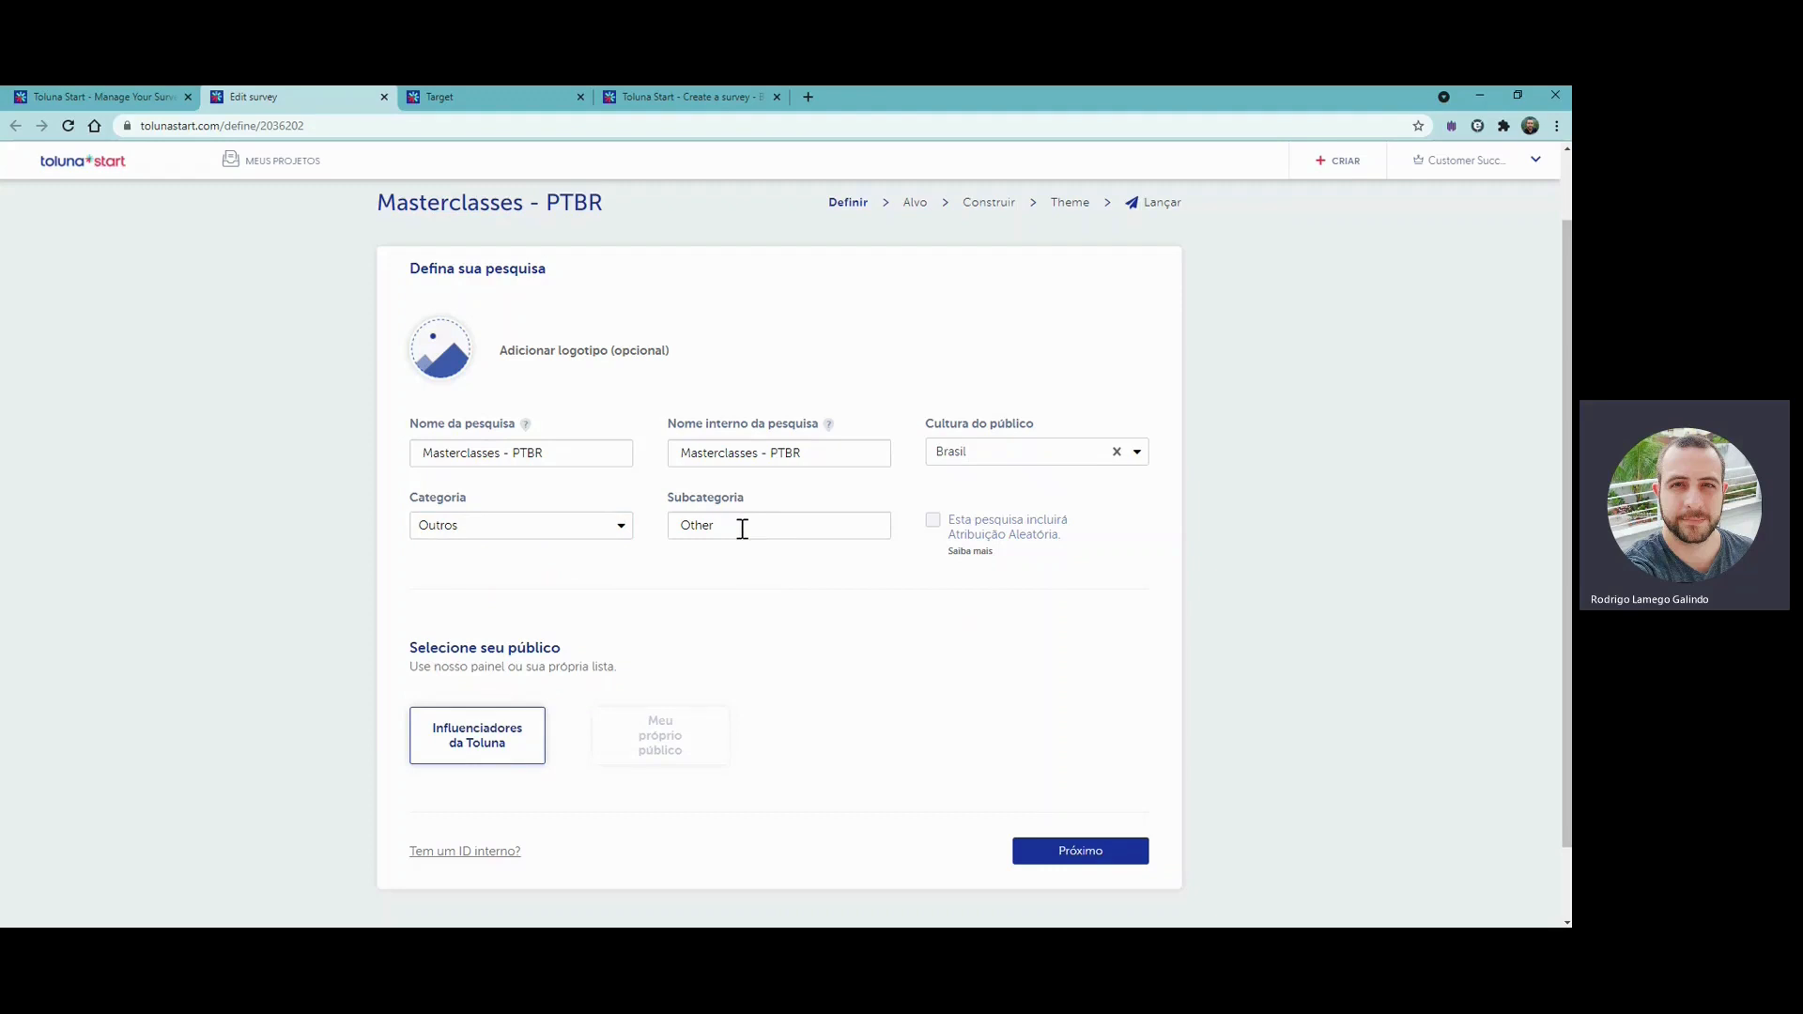
left_click(747, 524)
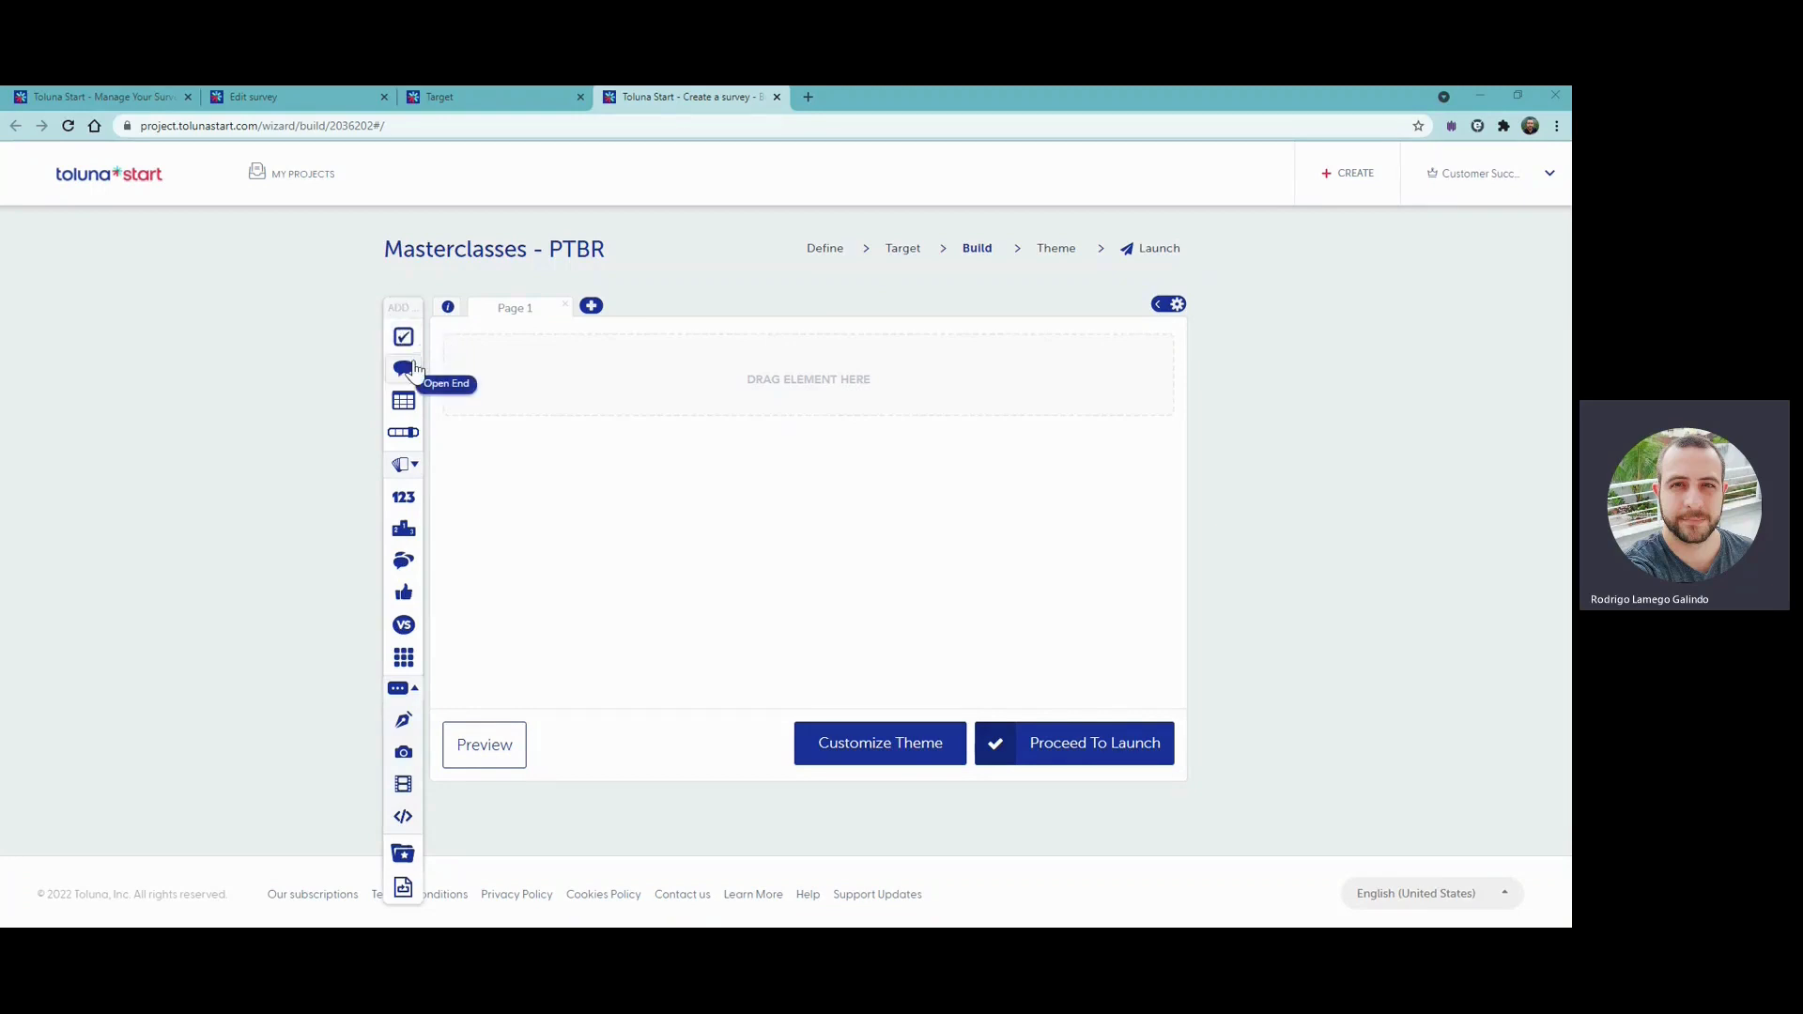
- Examine the additional question and element types available for building the survey
left_click(415, 469)
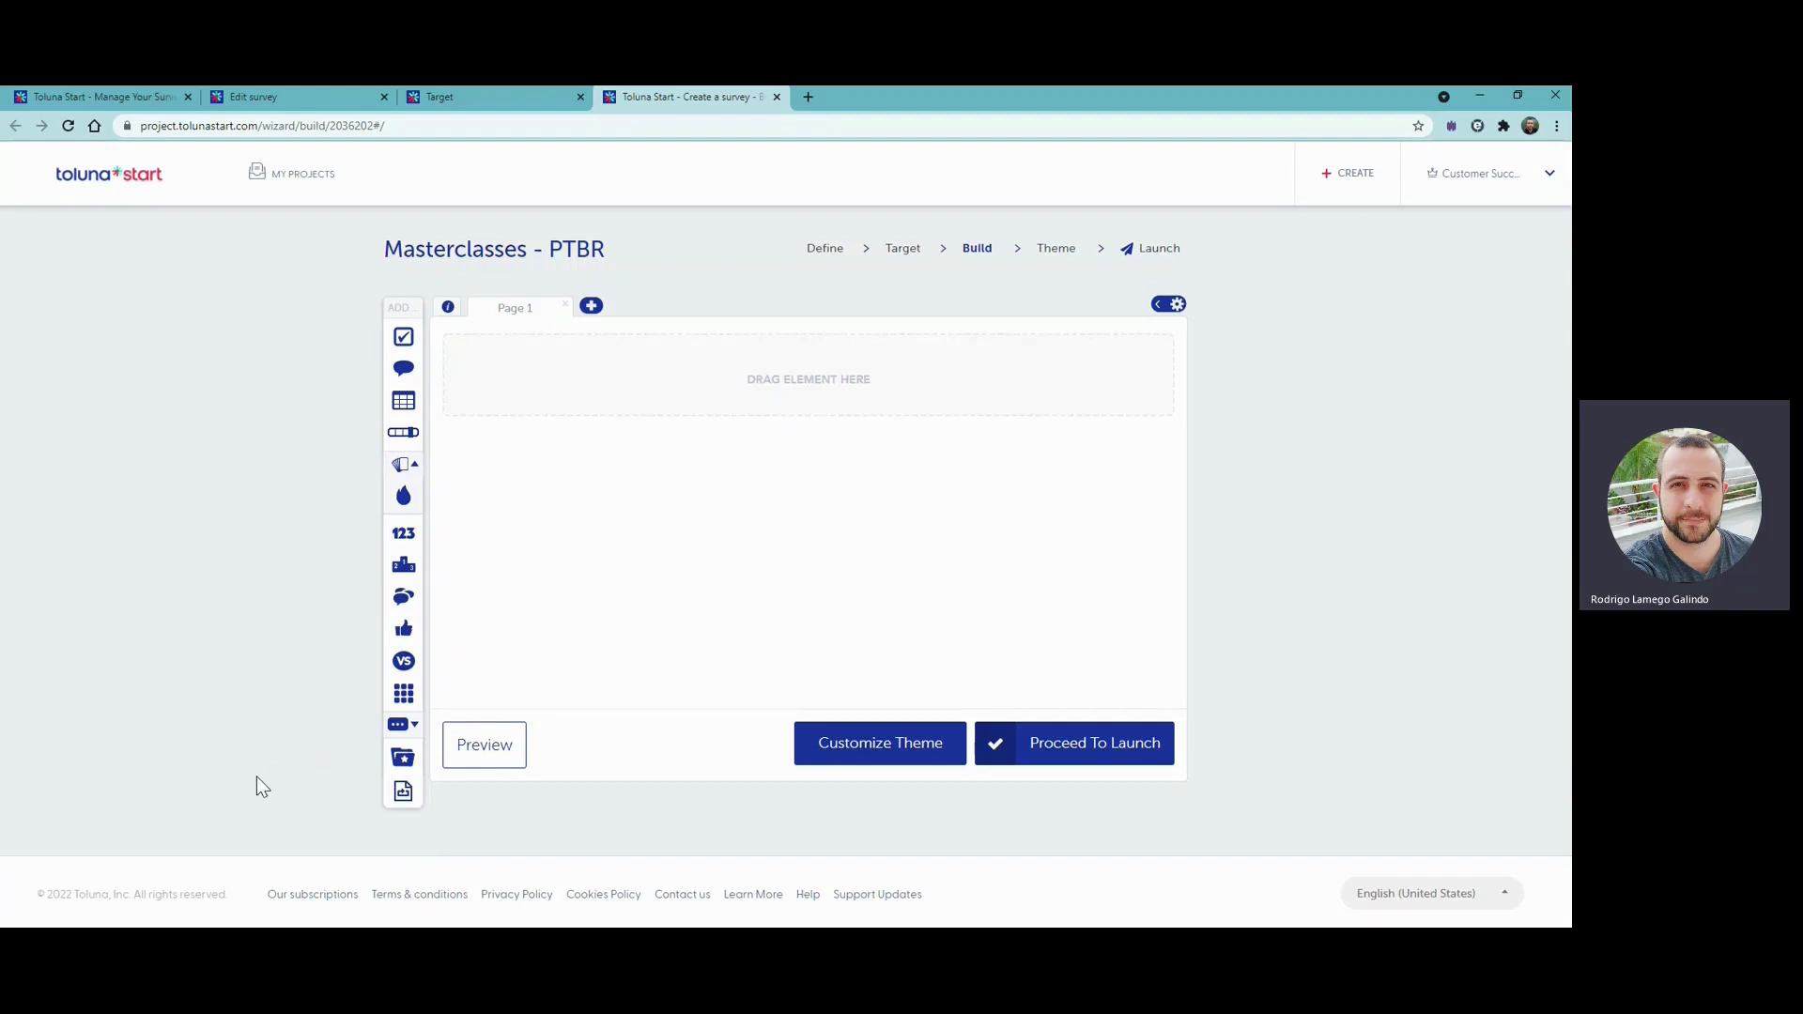
left_click(414, 727)
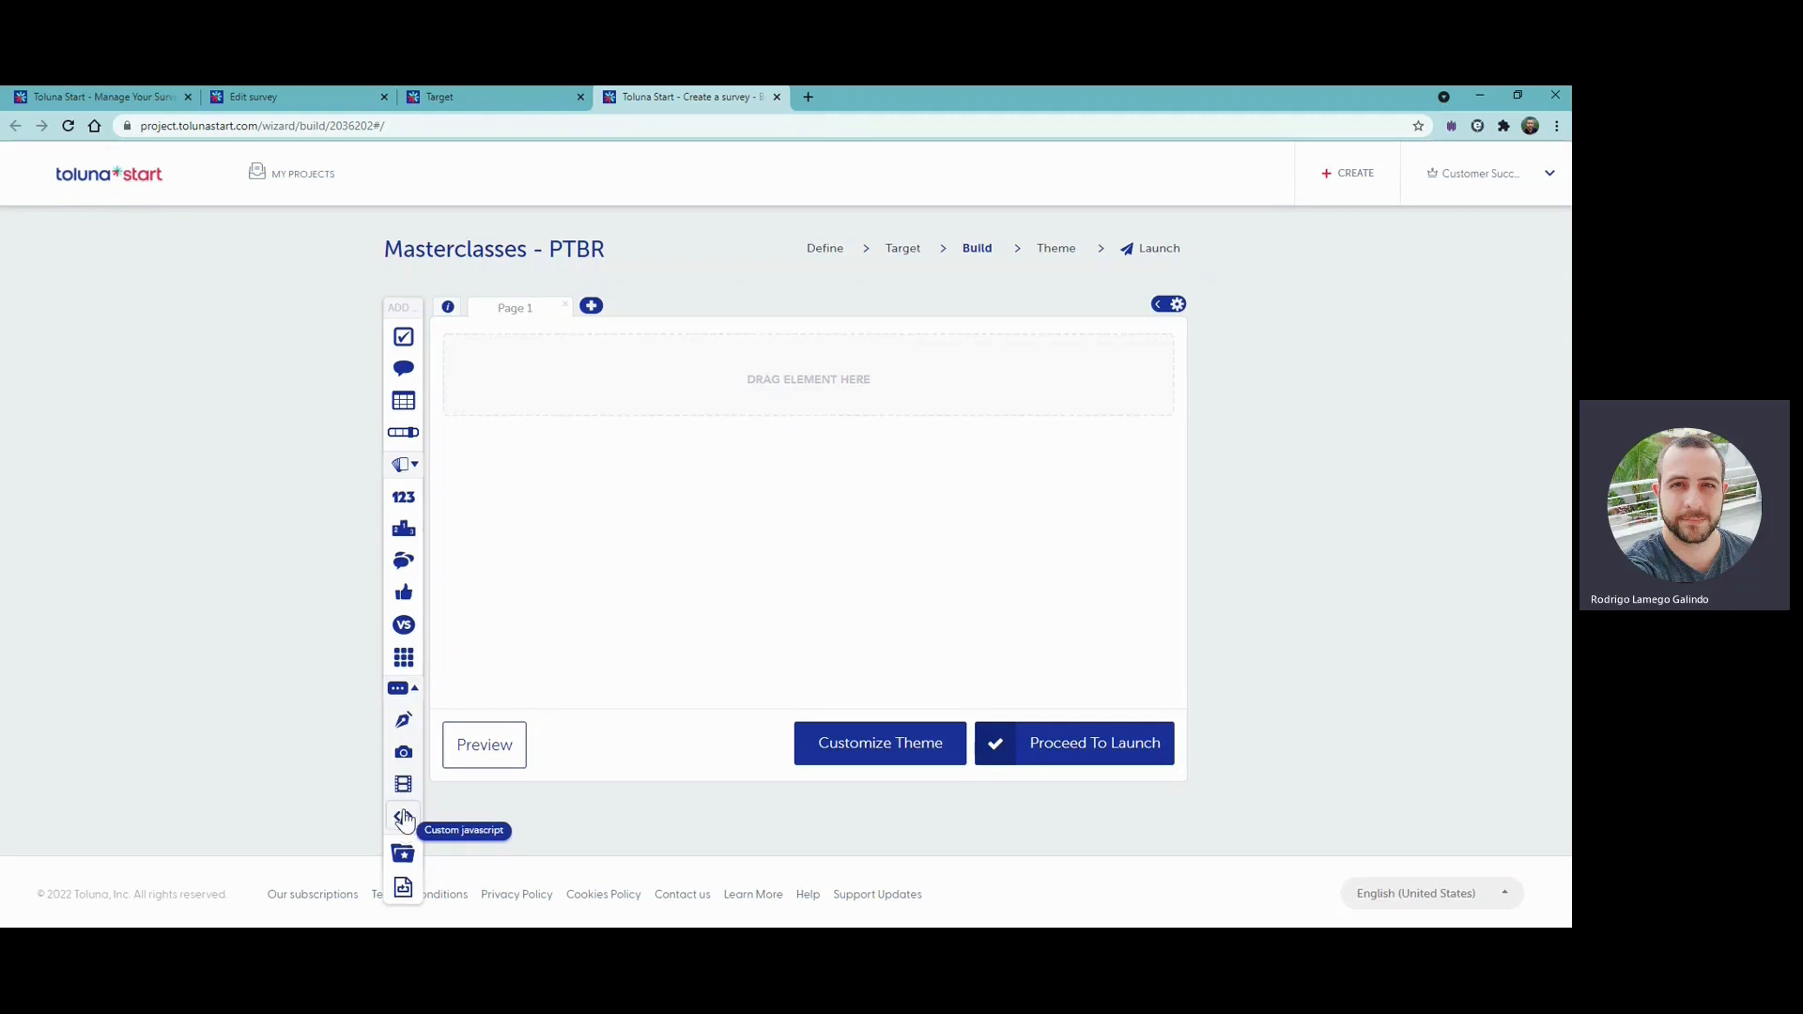
left_click(414, 691)
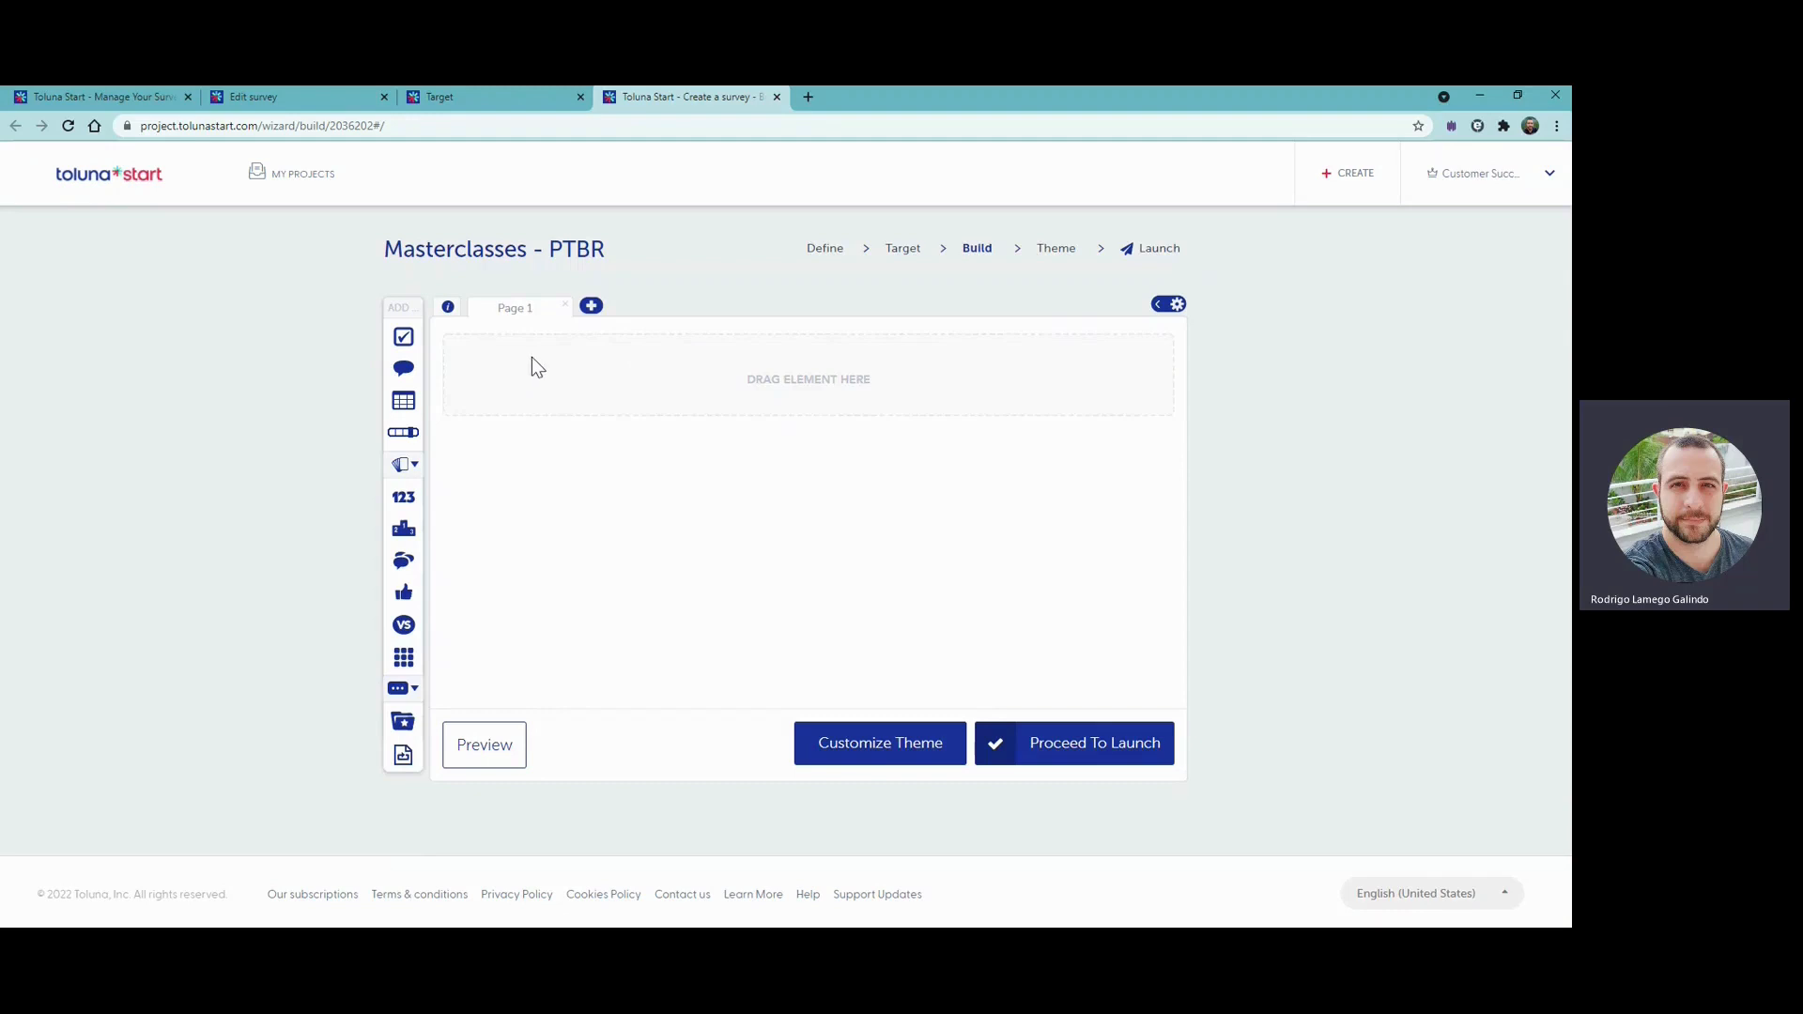
- Review the survey's introduction page content in its editor and save it unchanged
left_click(449, 309)
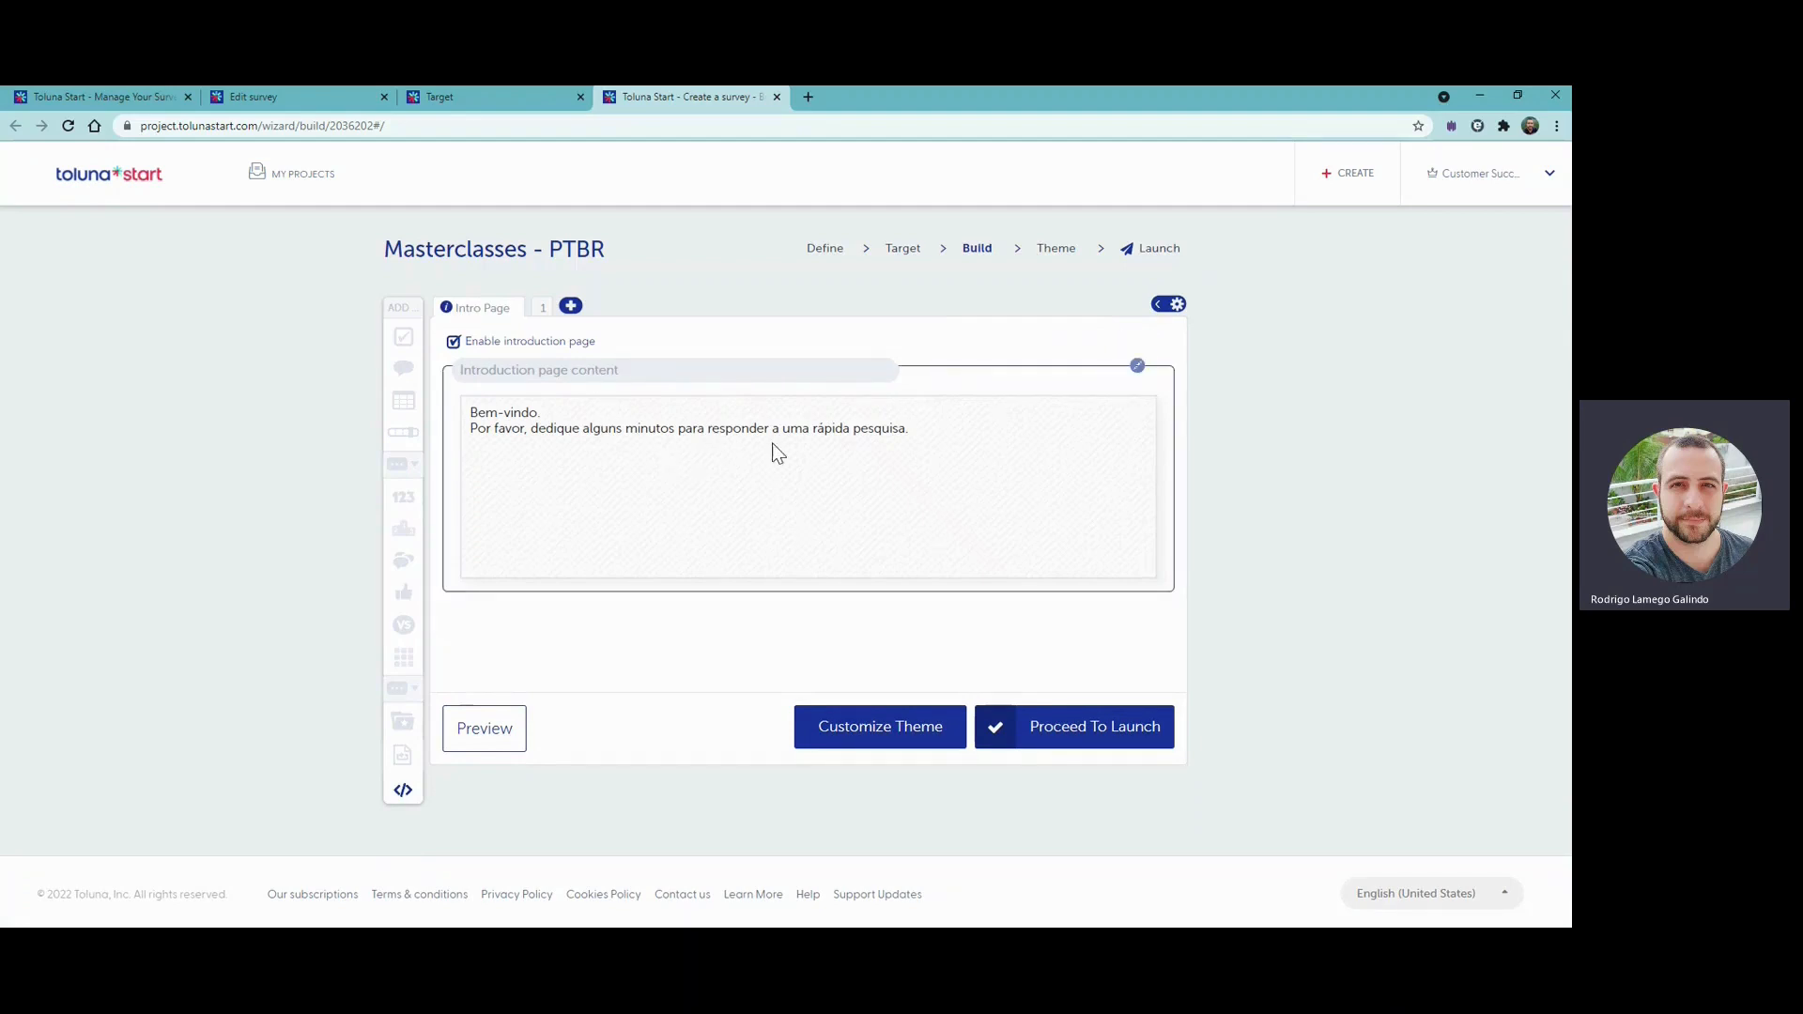
left_click(1136, 368)
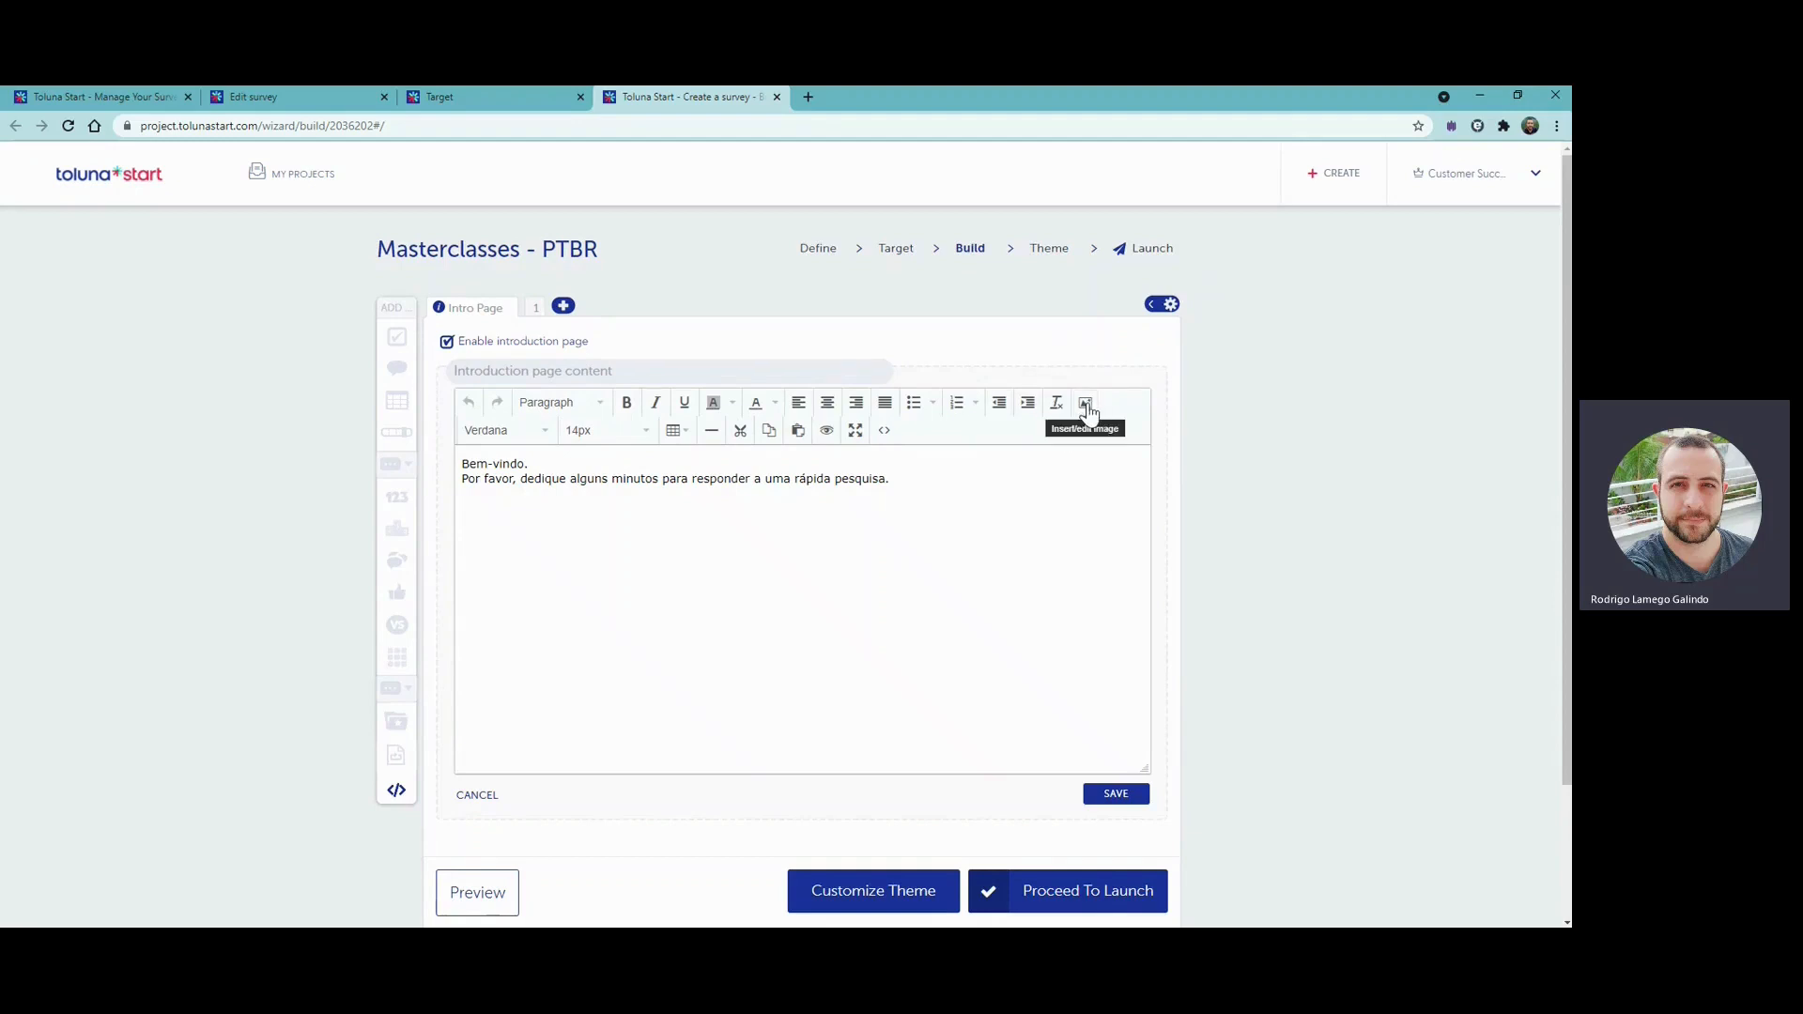
left_click(1116, 794)
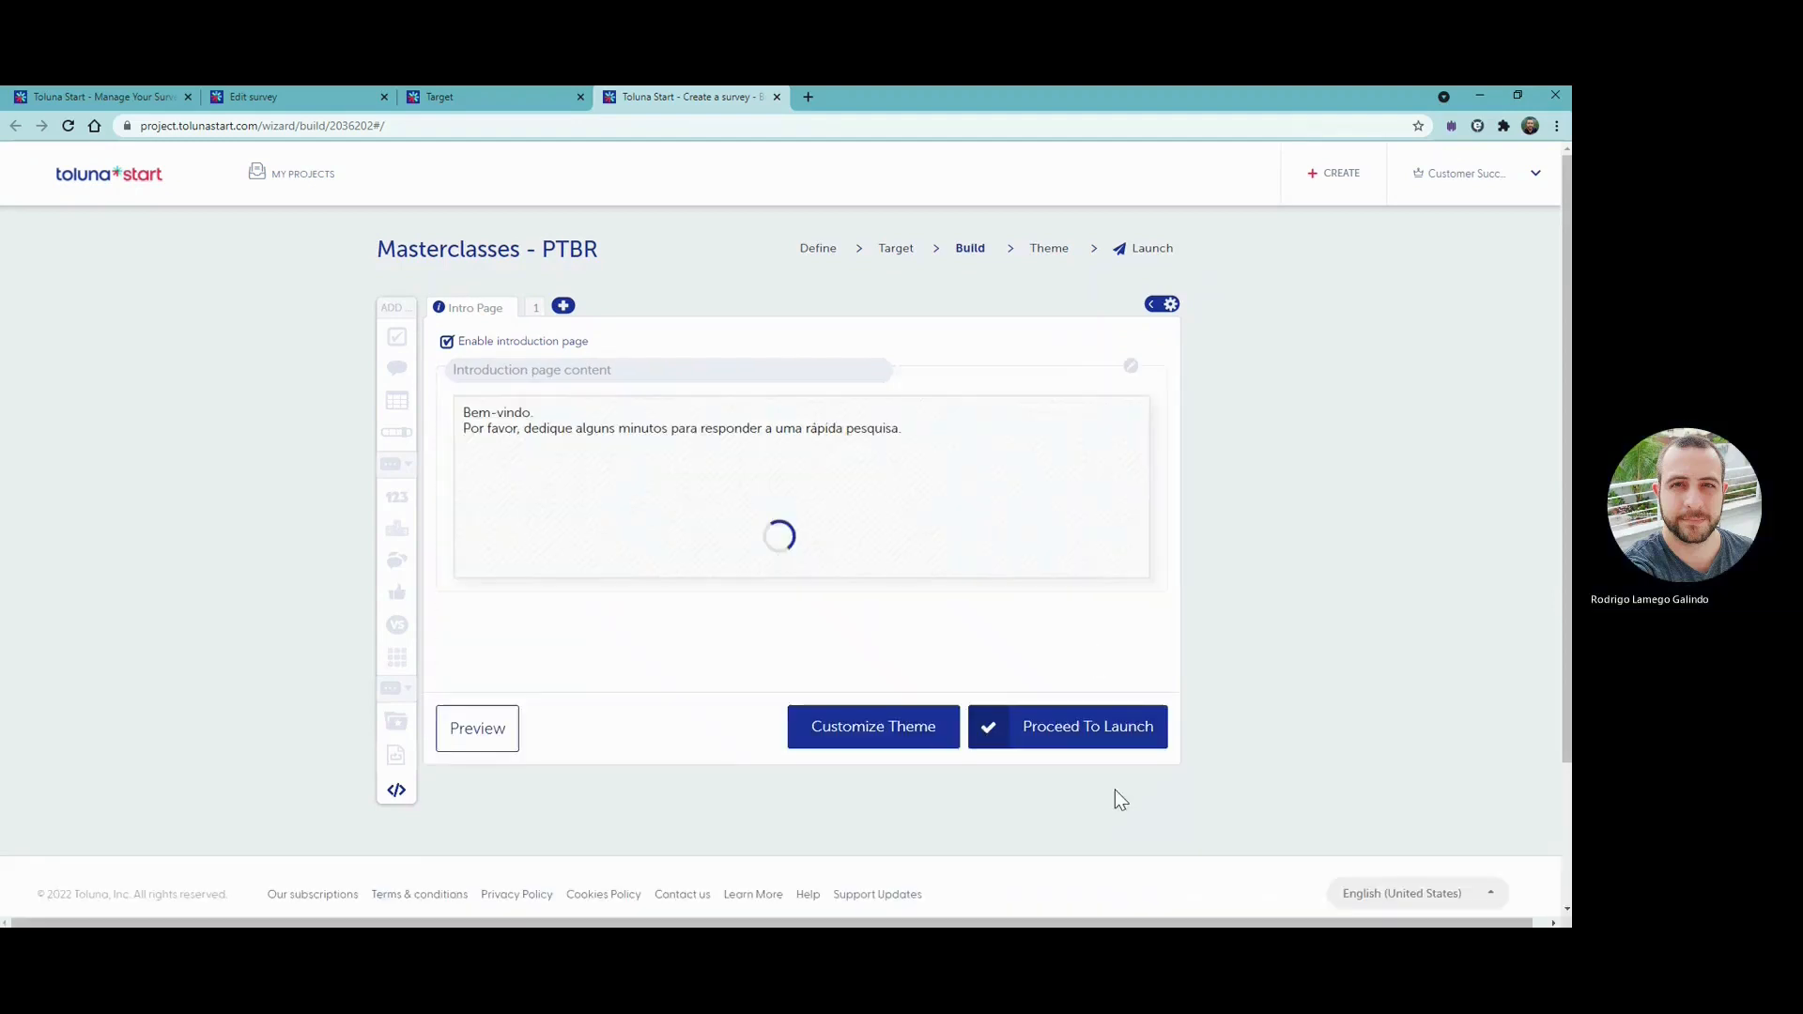
- Add a single choice question to Page 1 with the text "Qual das opções abaixo melhor descreve você?"
left_click(543, 309)
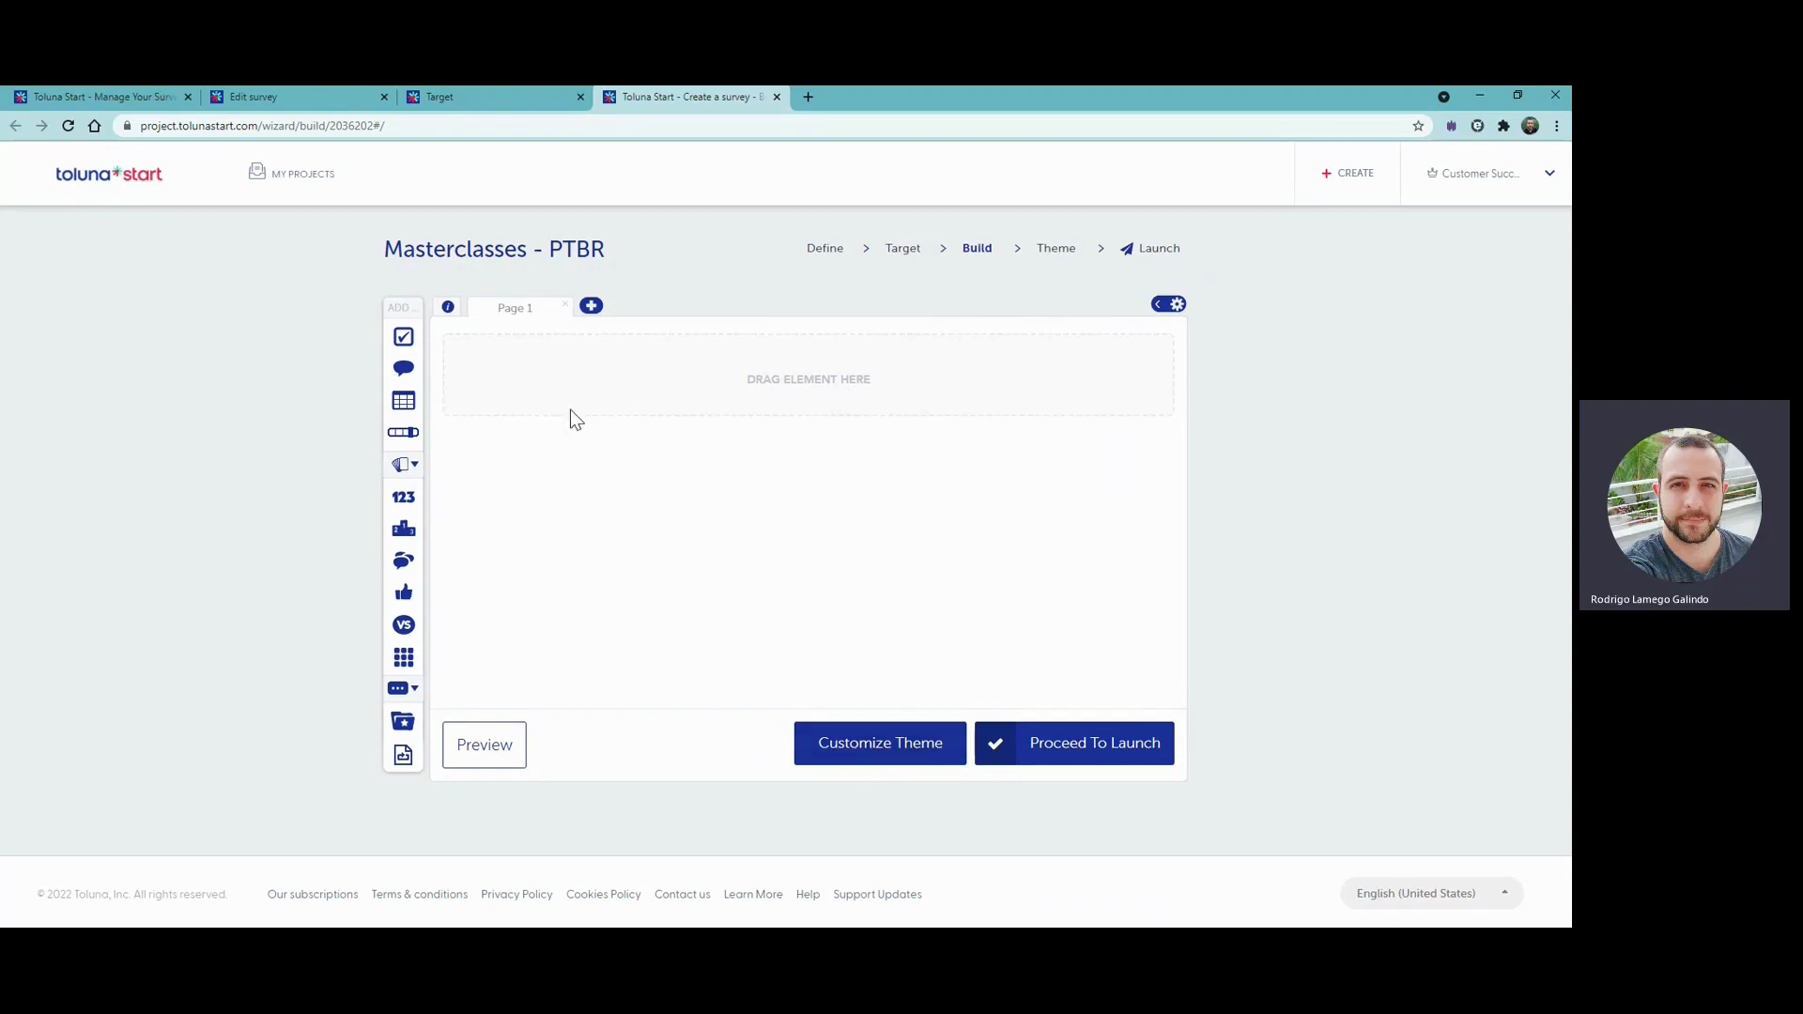
left_click(403, 338)
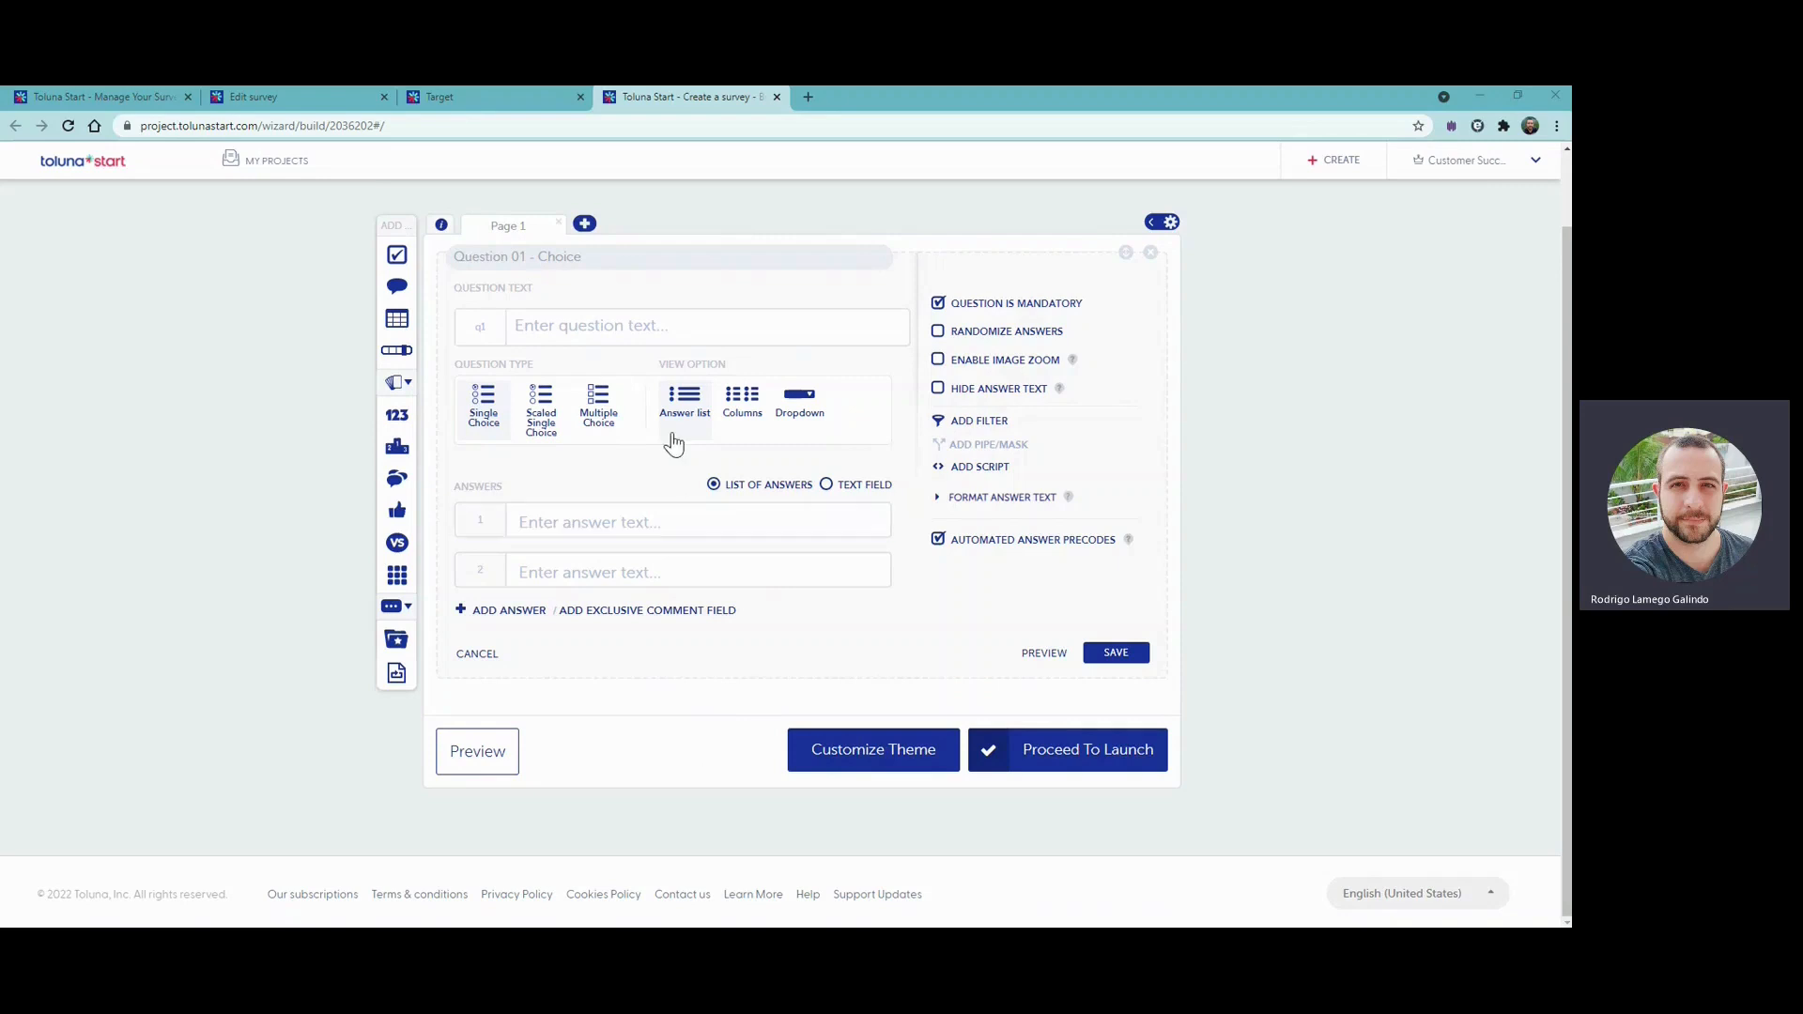
left_click(589, 333)
type("Qual das opções abaixo melhor descreve você?")
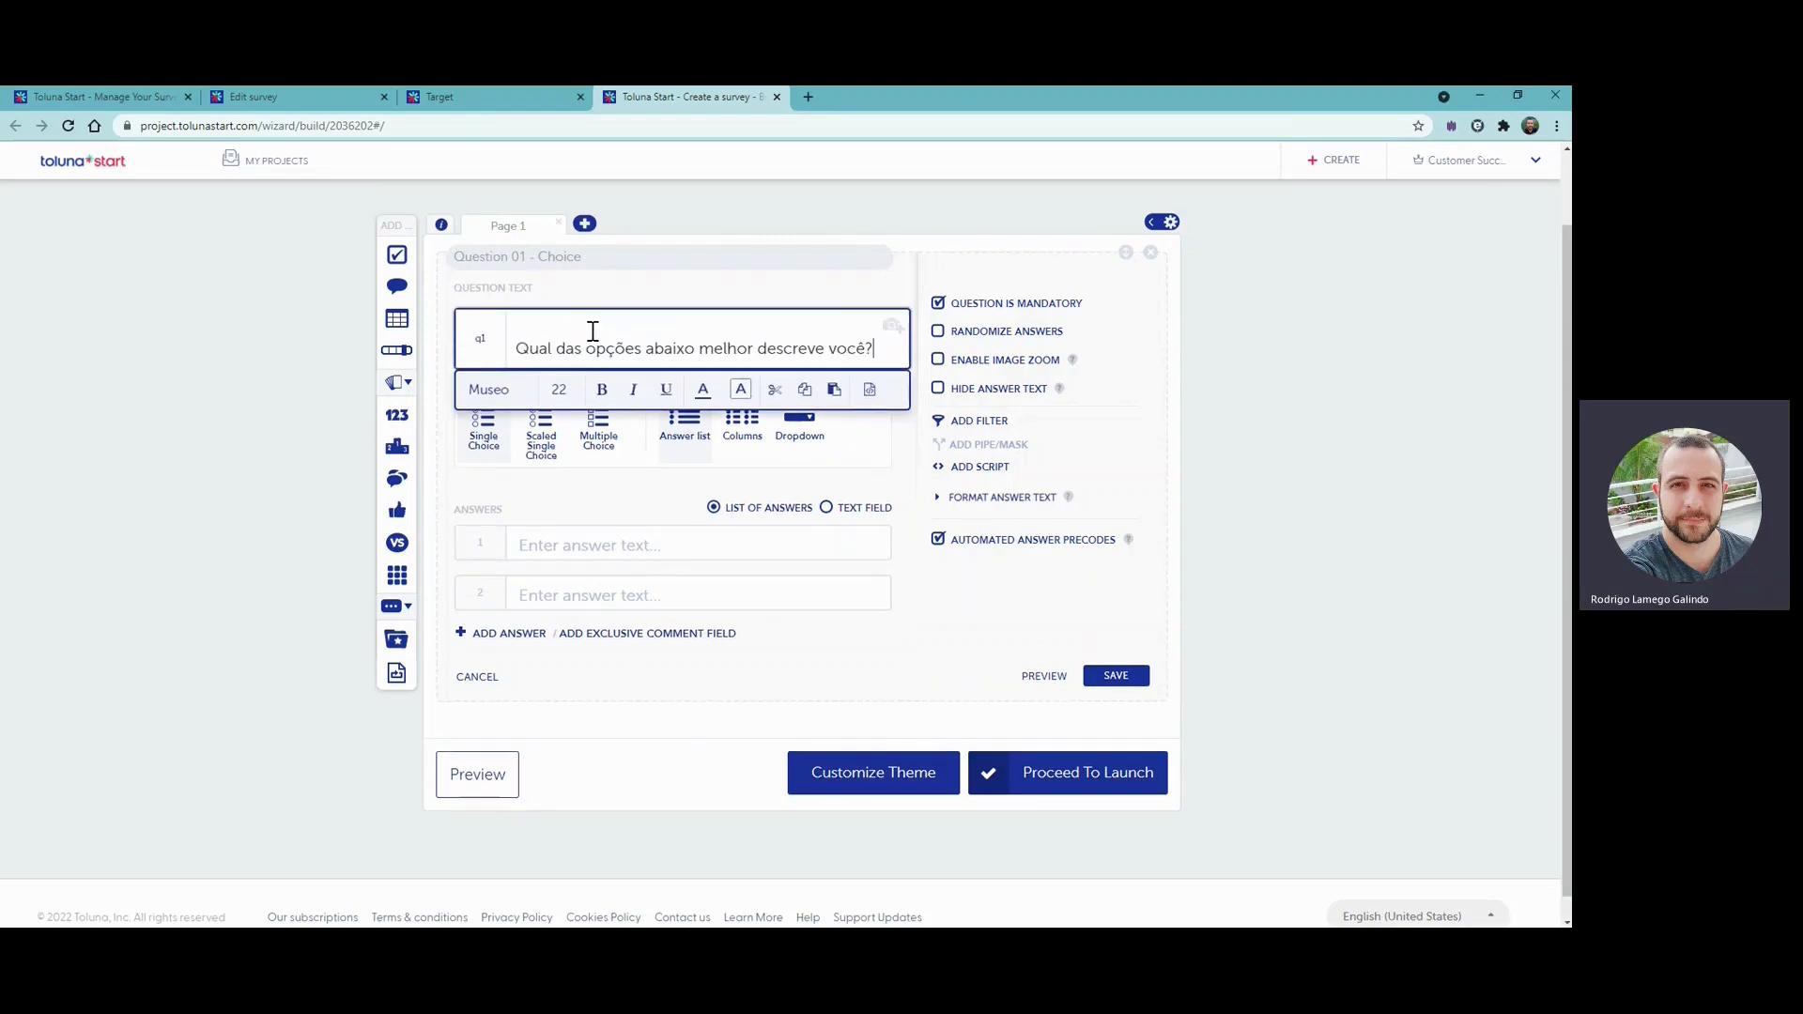
key("alt+Tab")
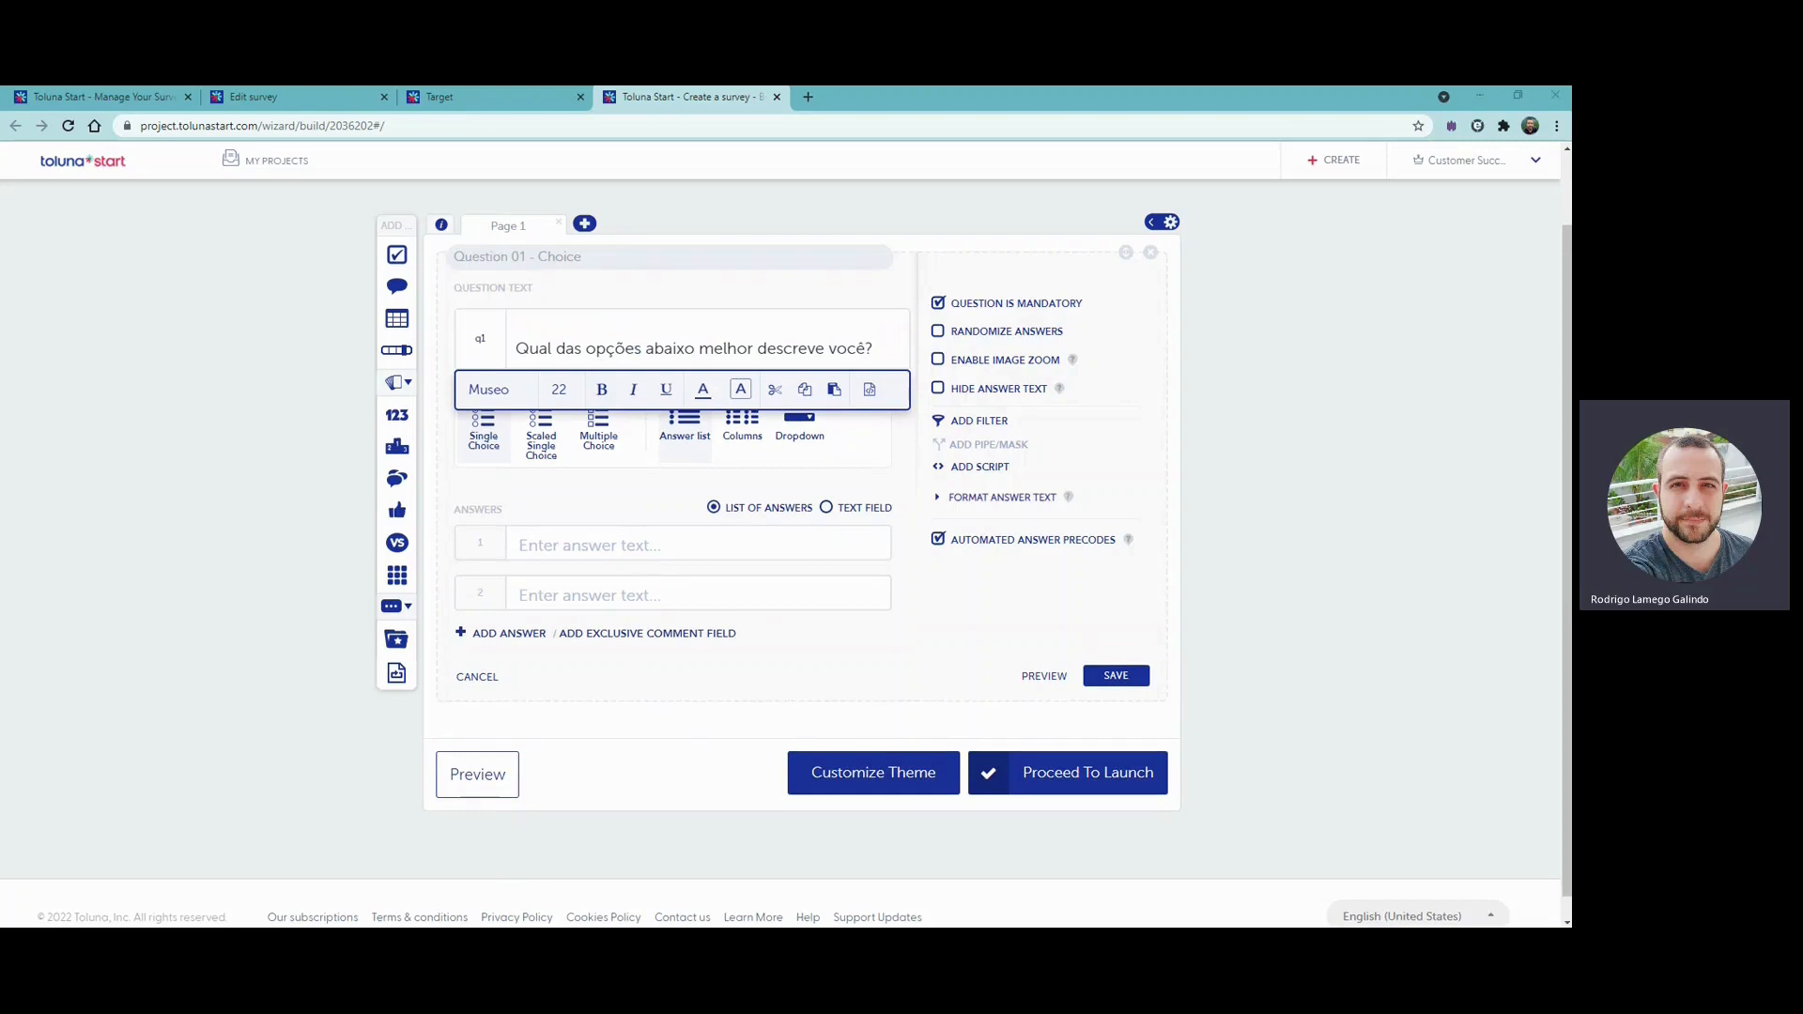
key("alt+Tab")
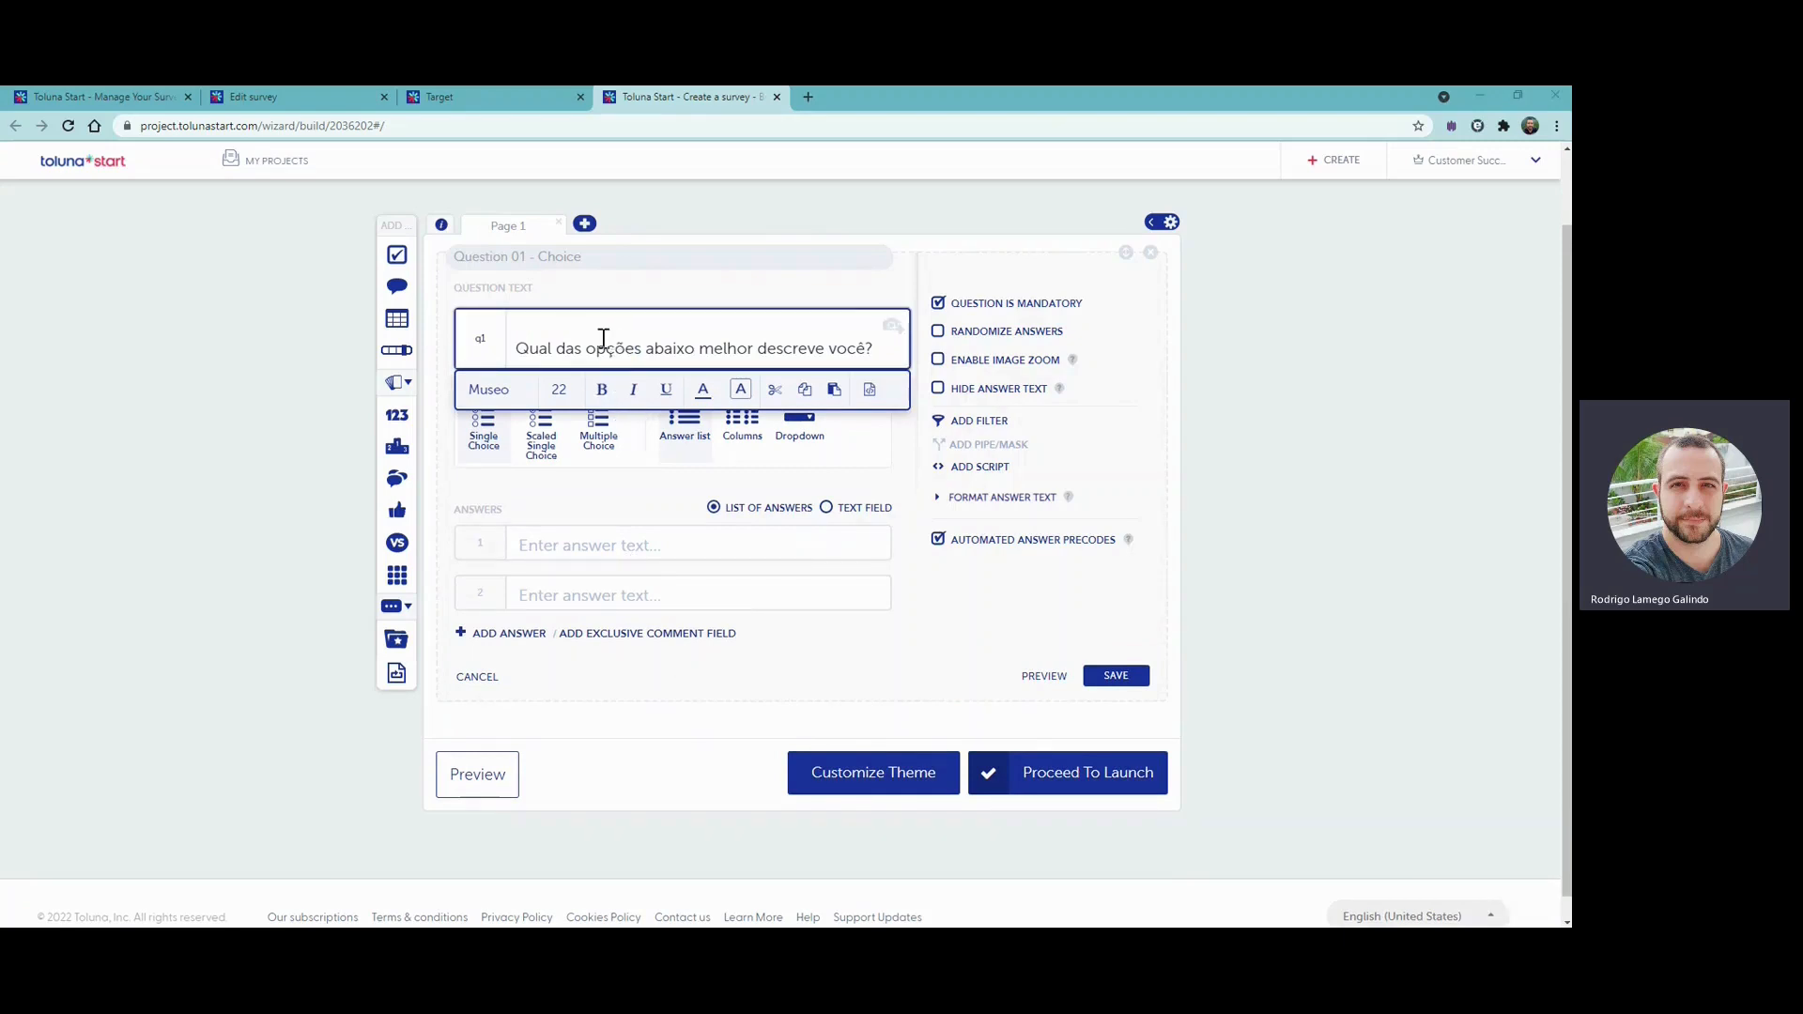
left_click(515, 346)
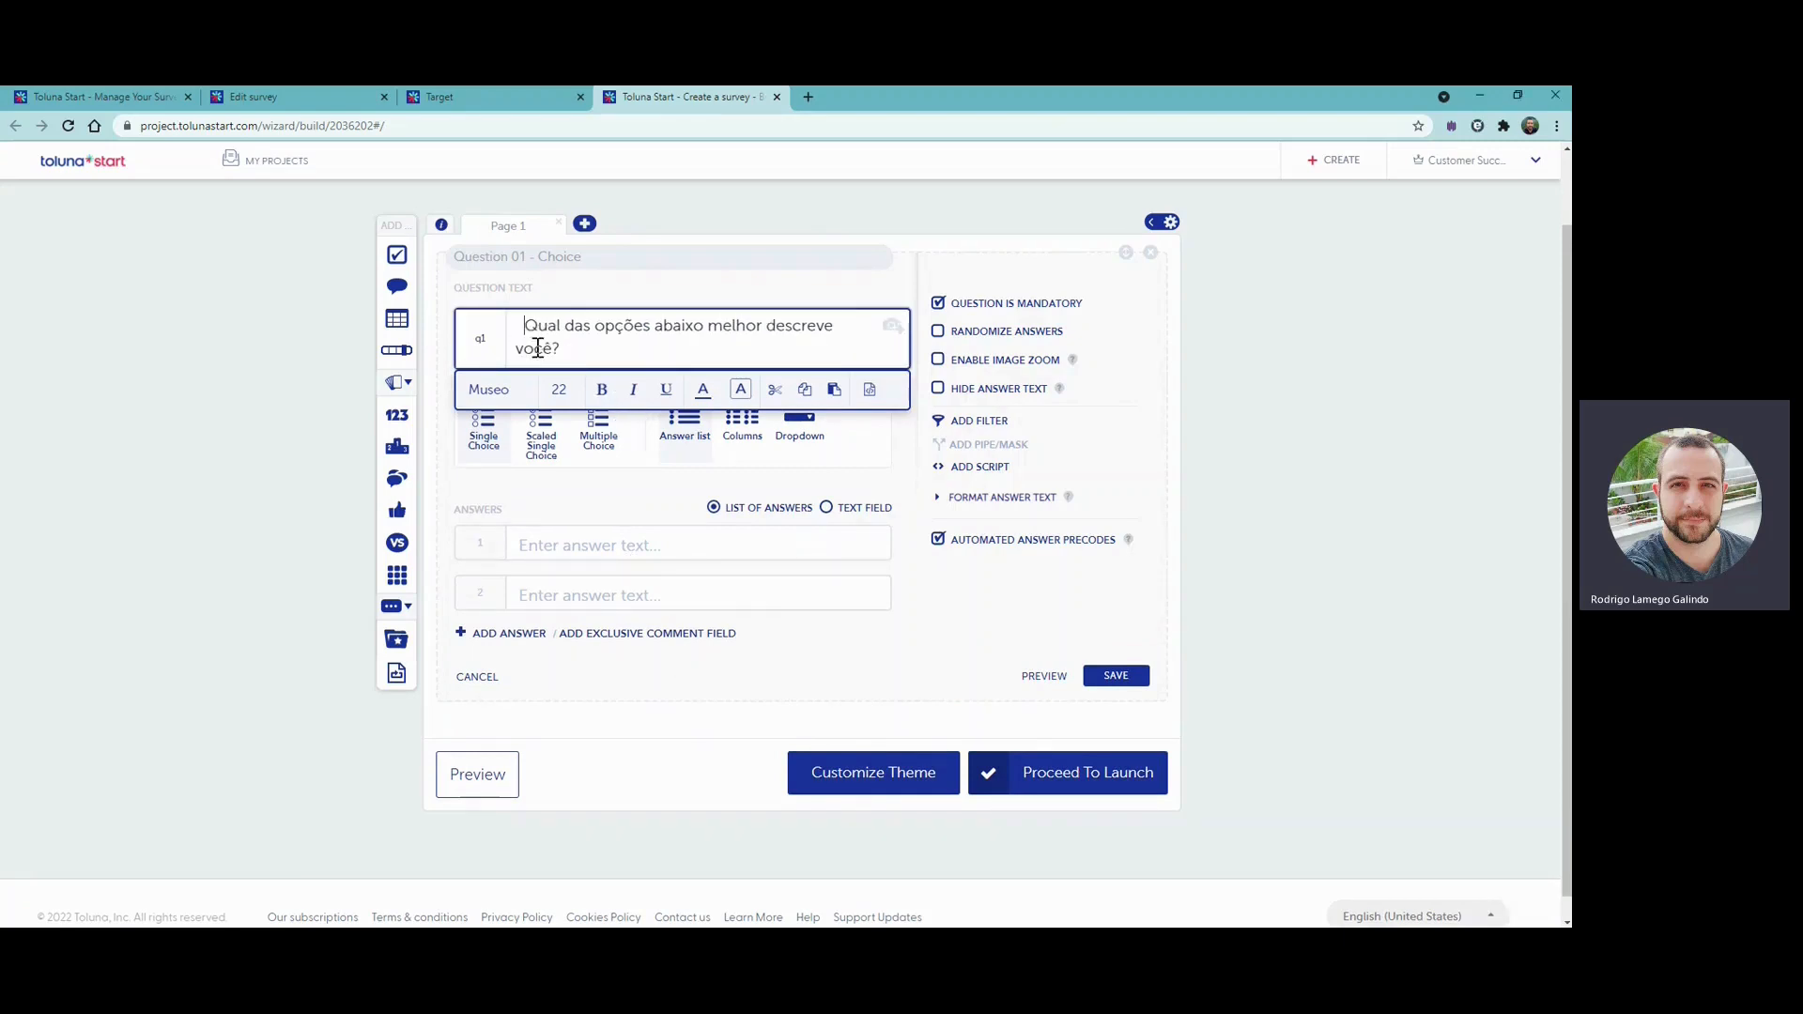
key("BackSpace")
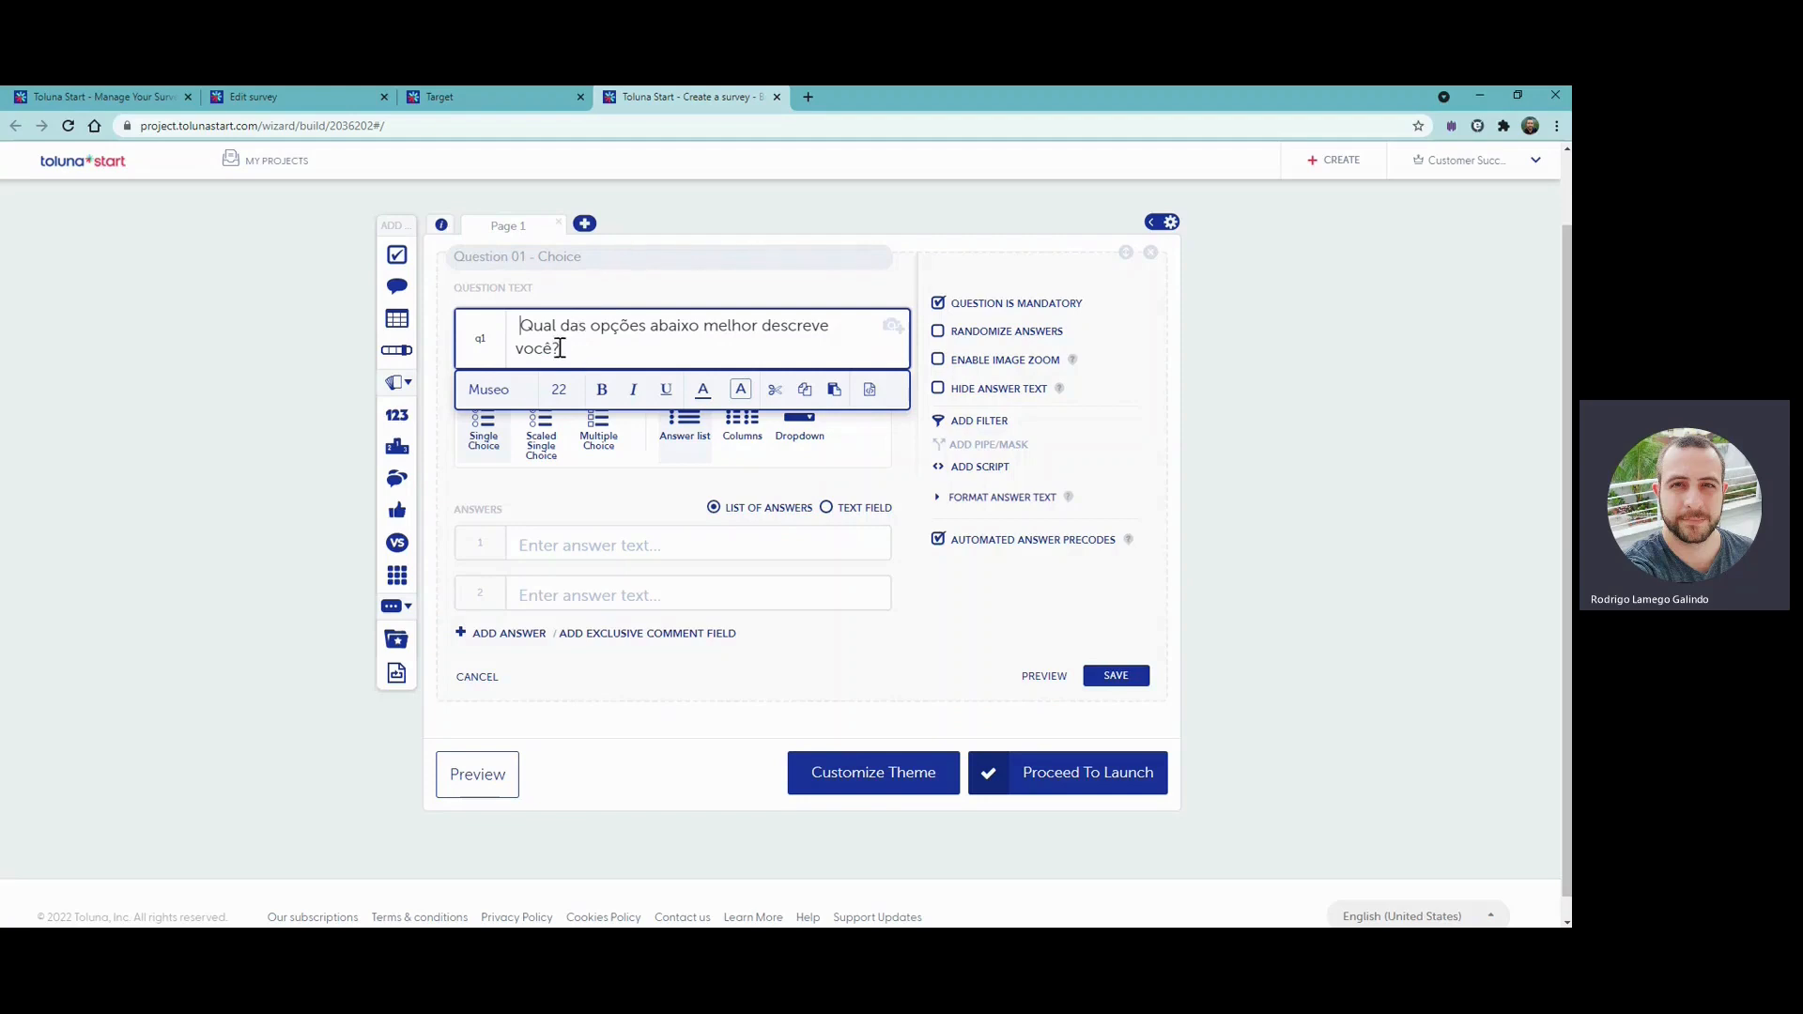
- Examine the text formatting options for the selected question text without applying any
left_click_drag(561, 348, 519, 328)
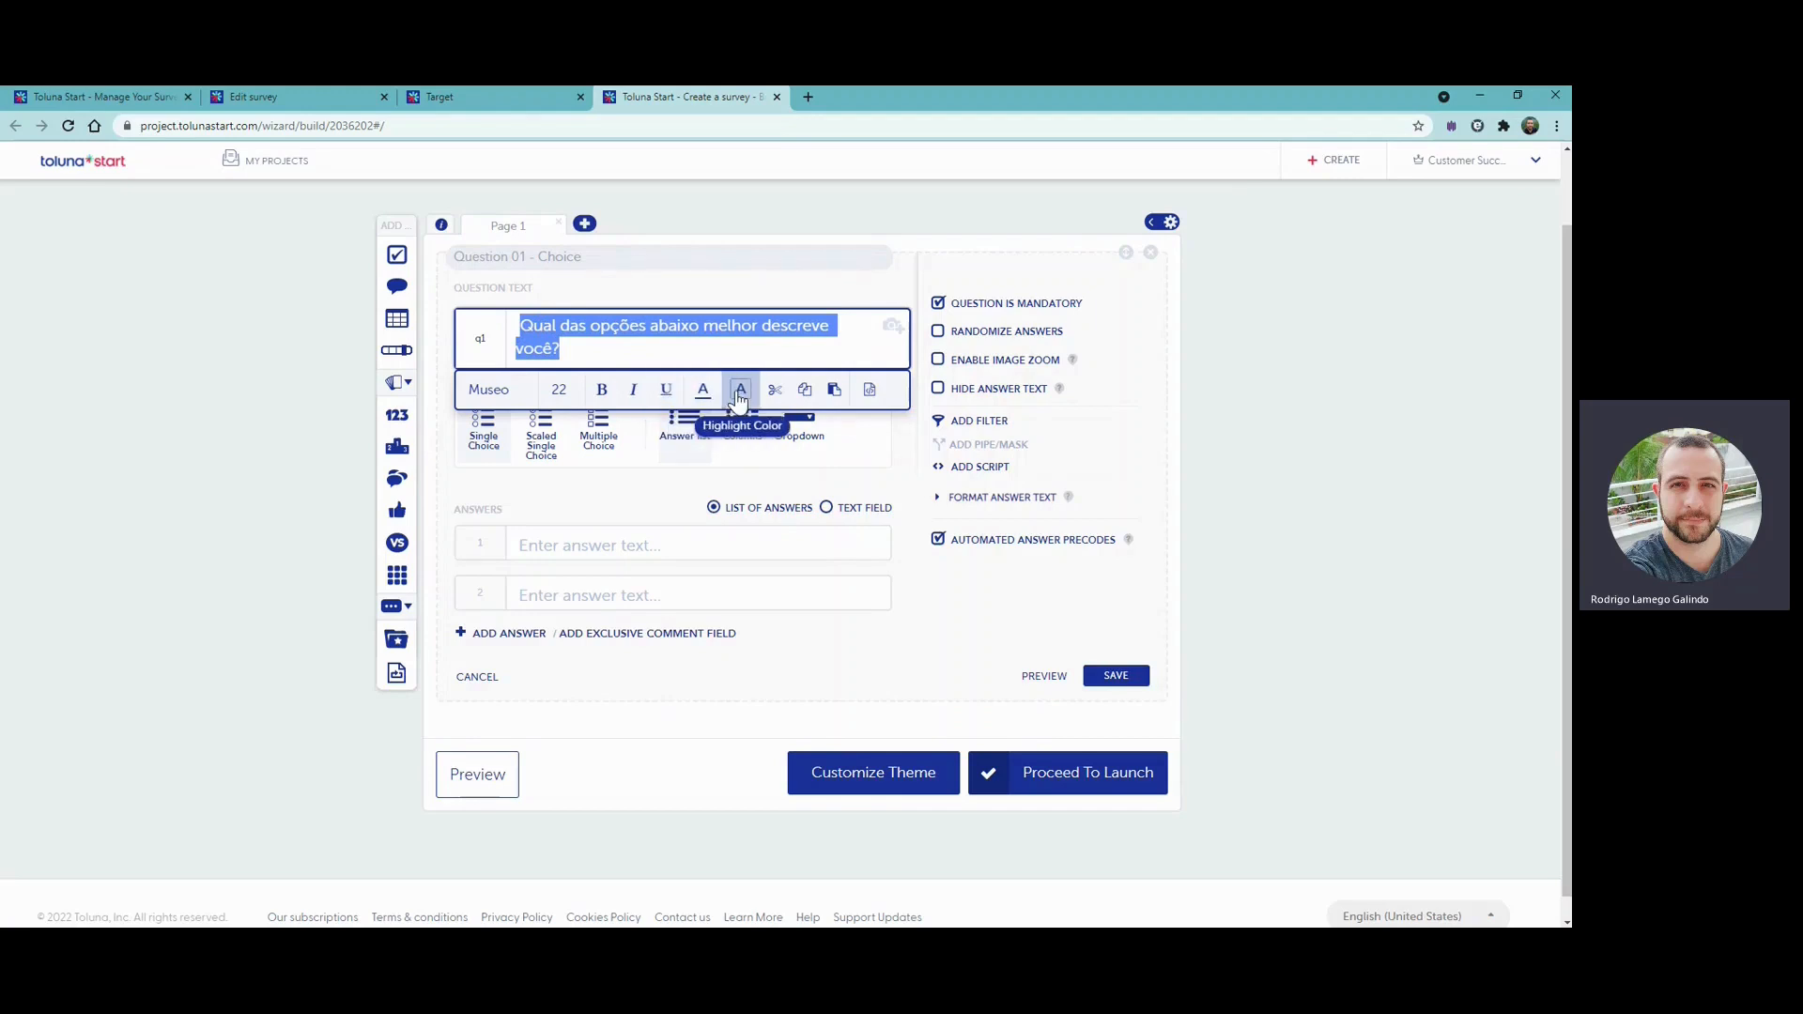
left_click(787, 354)
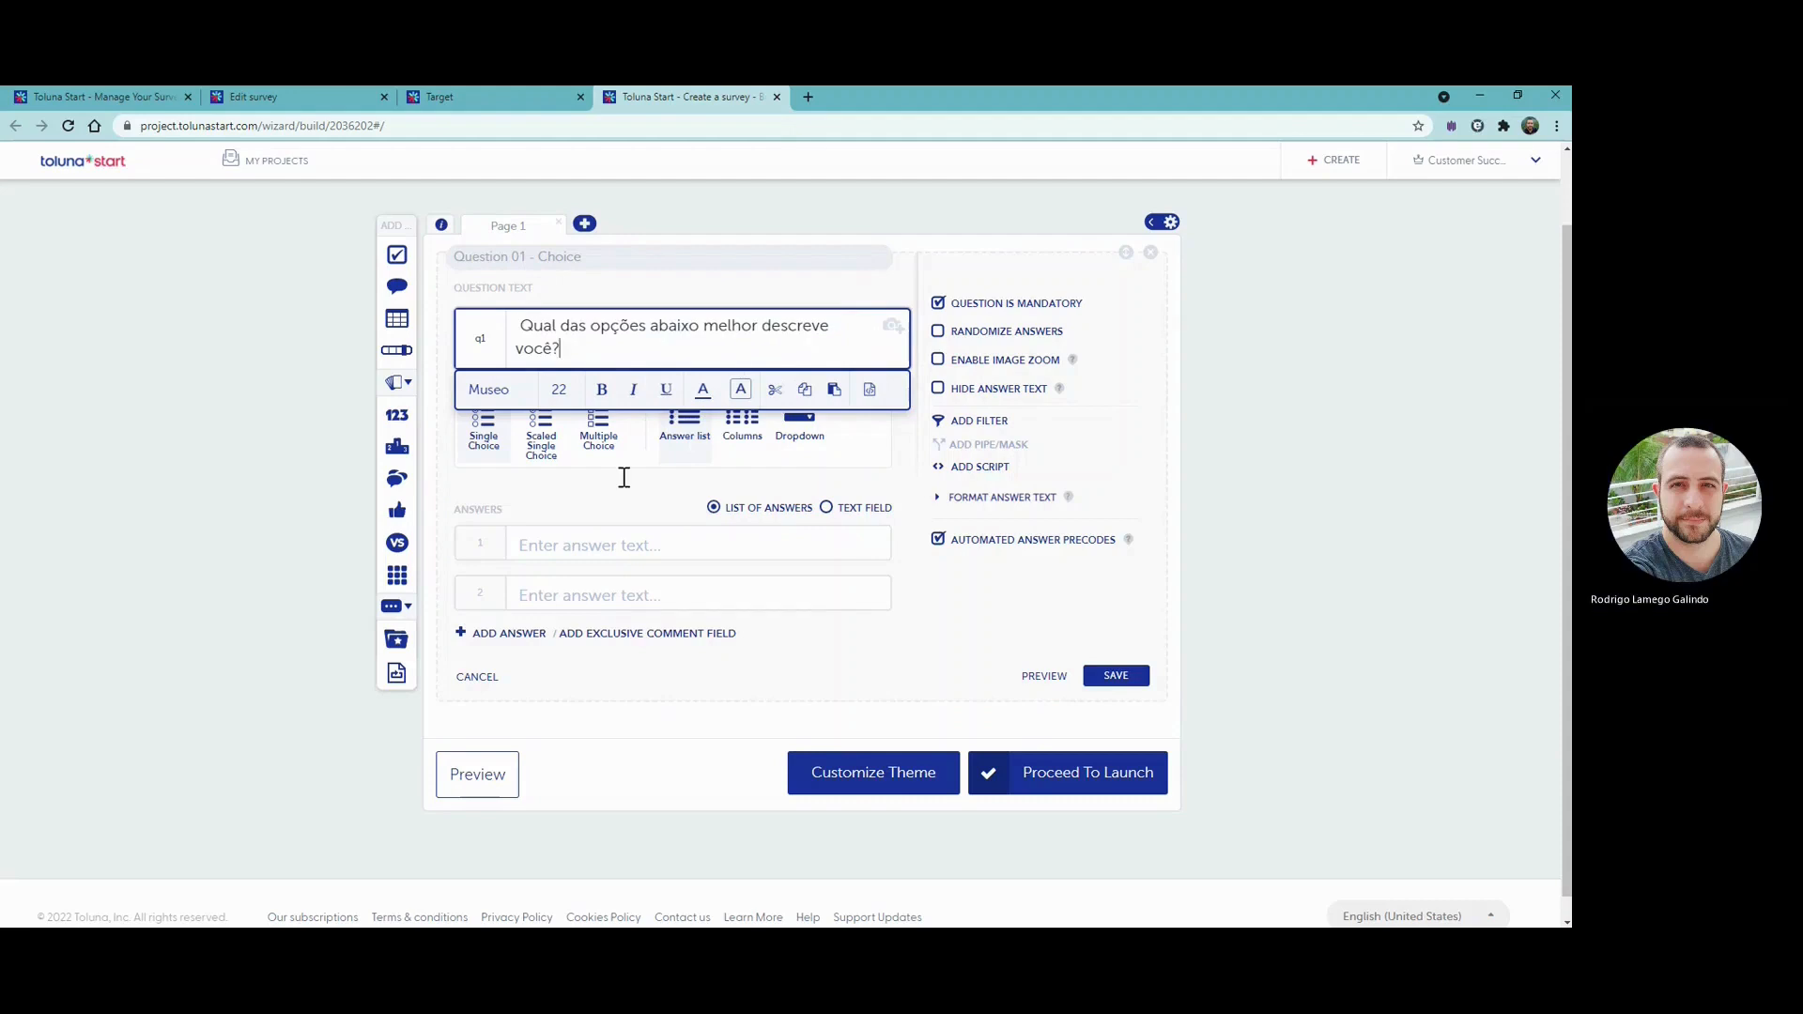
left_click(626, 505)
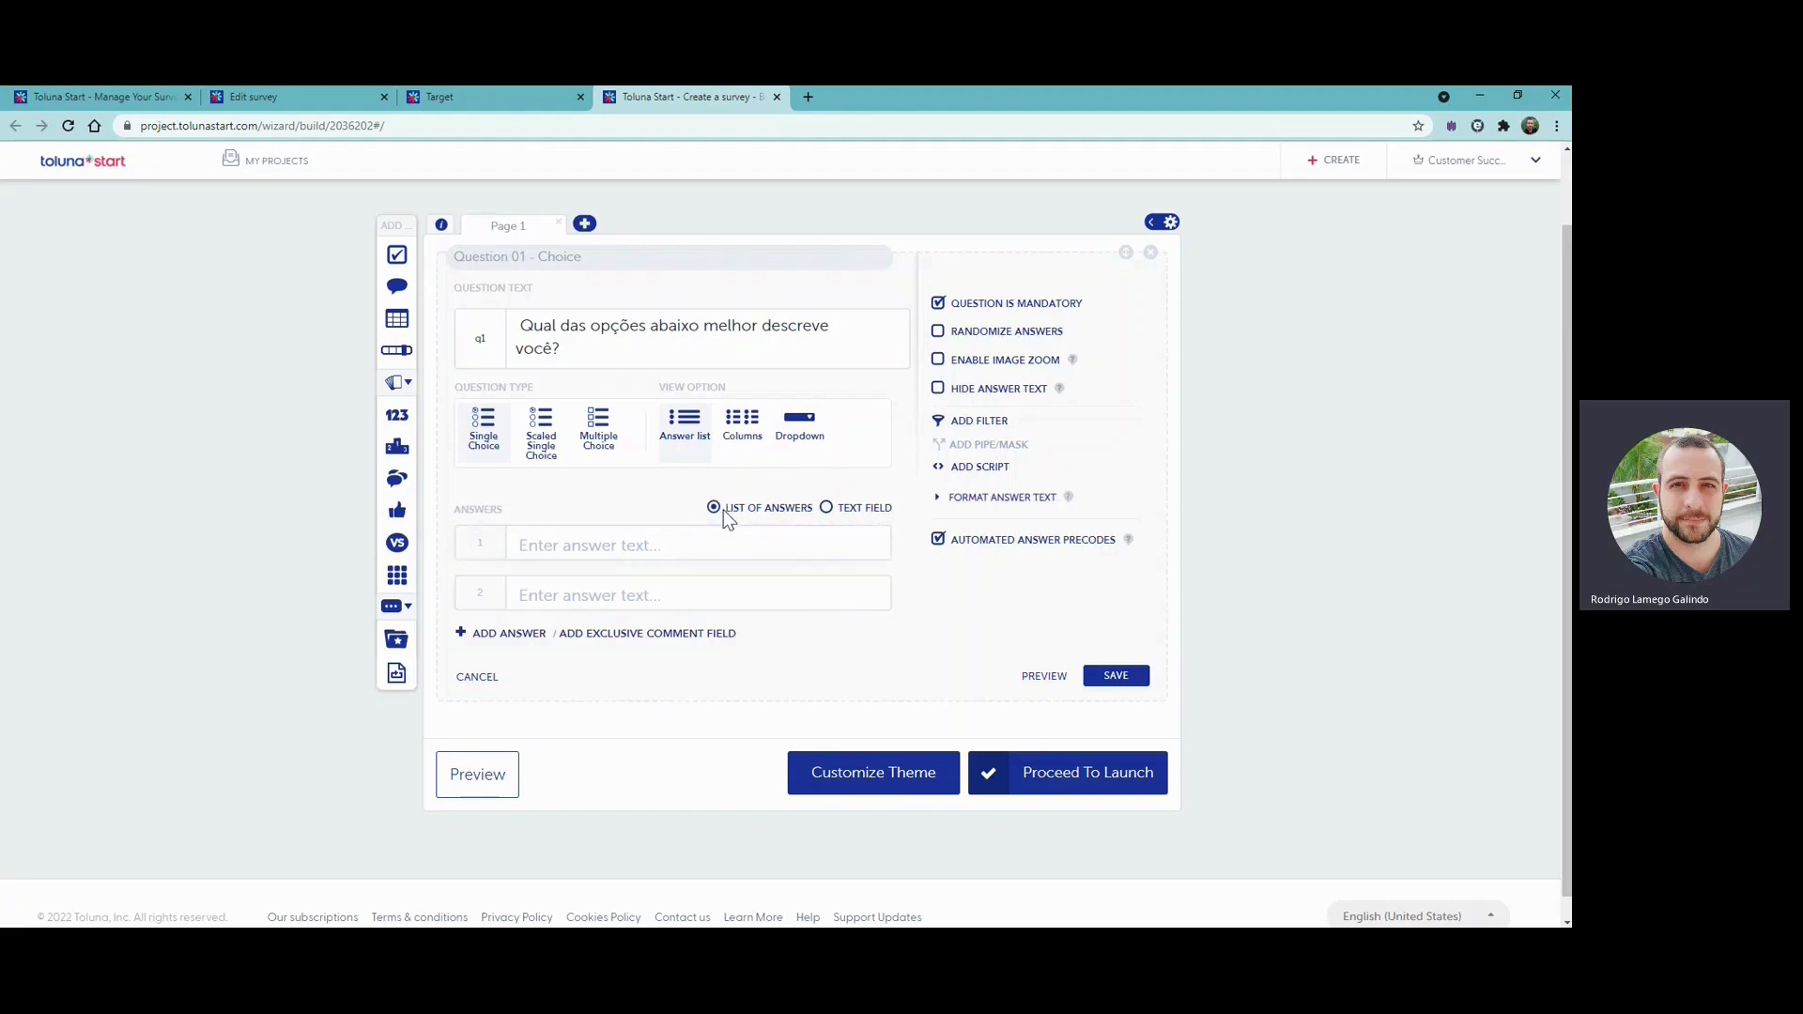
- Enter "opção 1" and "opção 2" as the question's first two answers
left_click(549, 540)
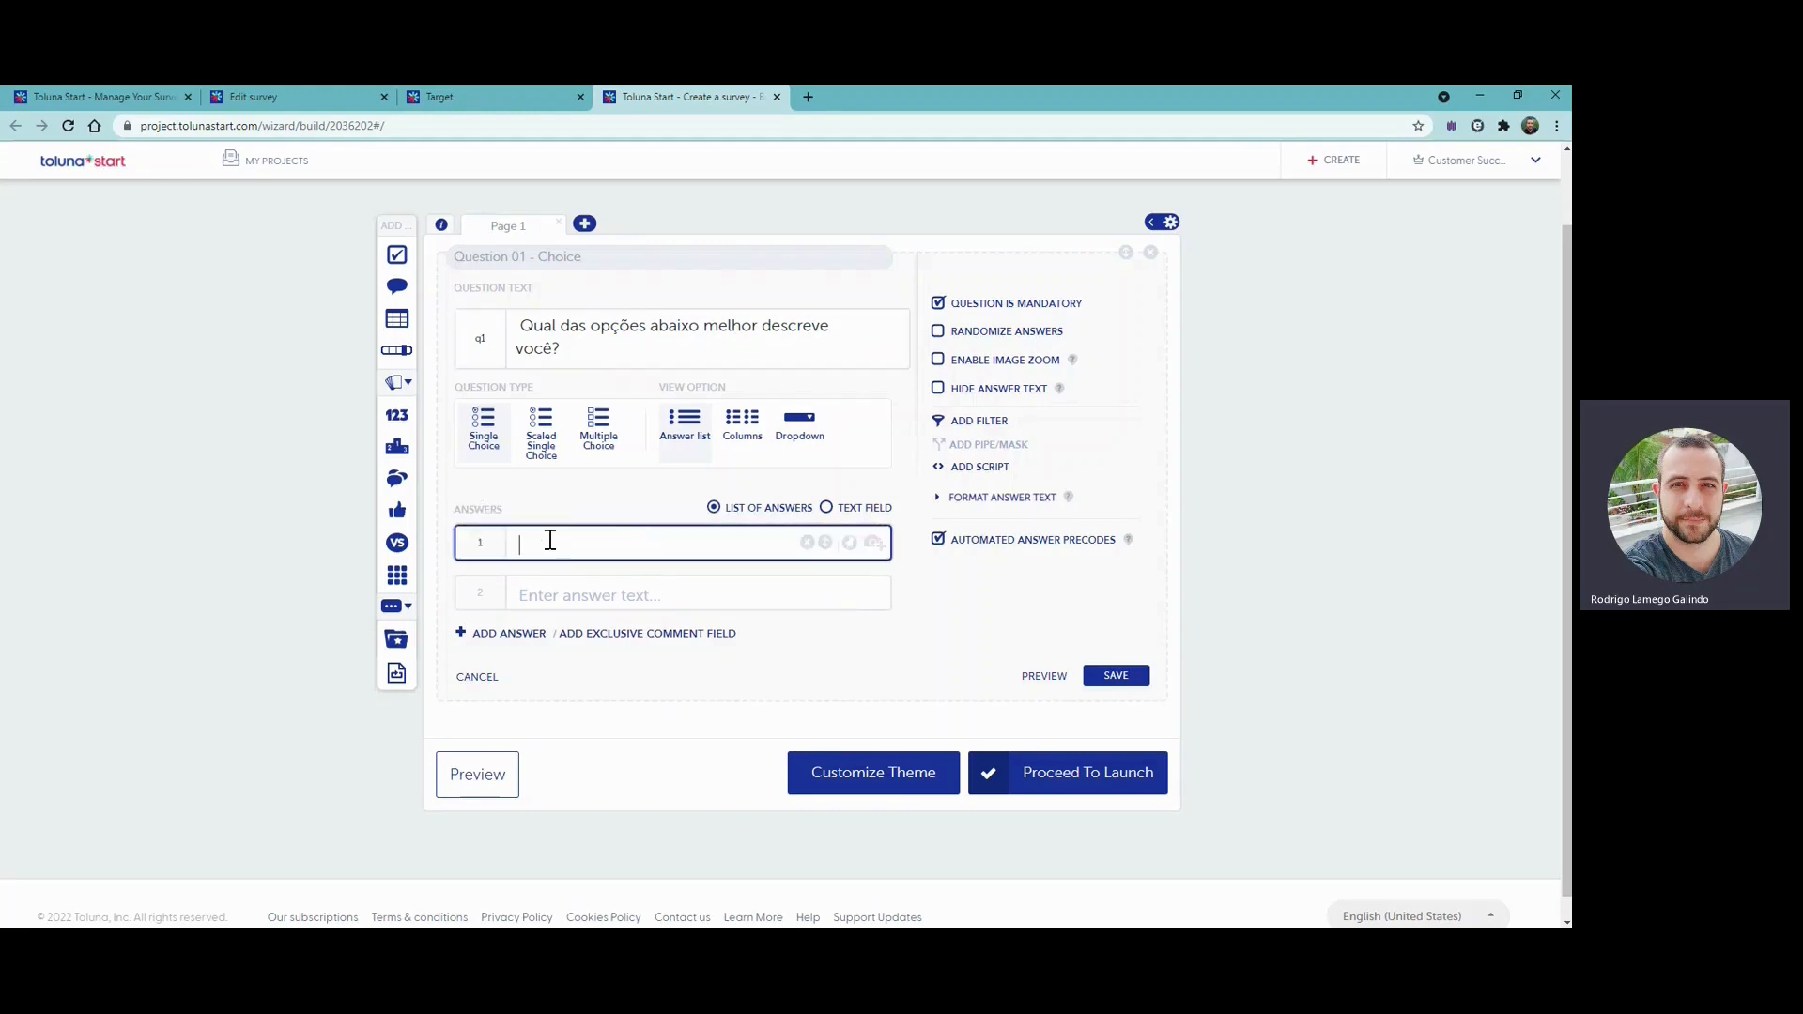
type("opção 1")
left_click(608, 583)
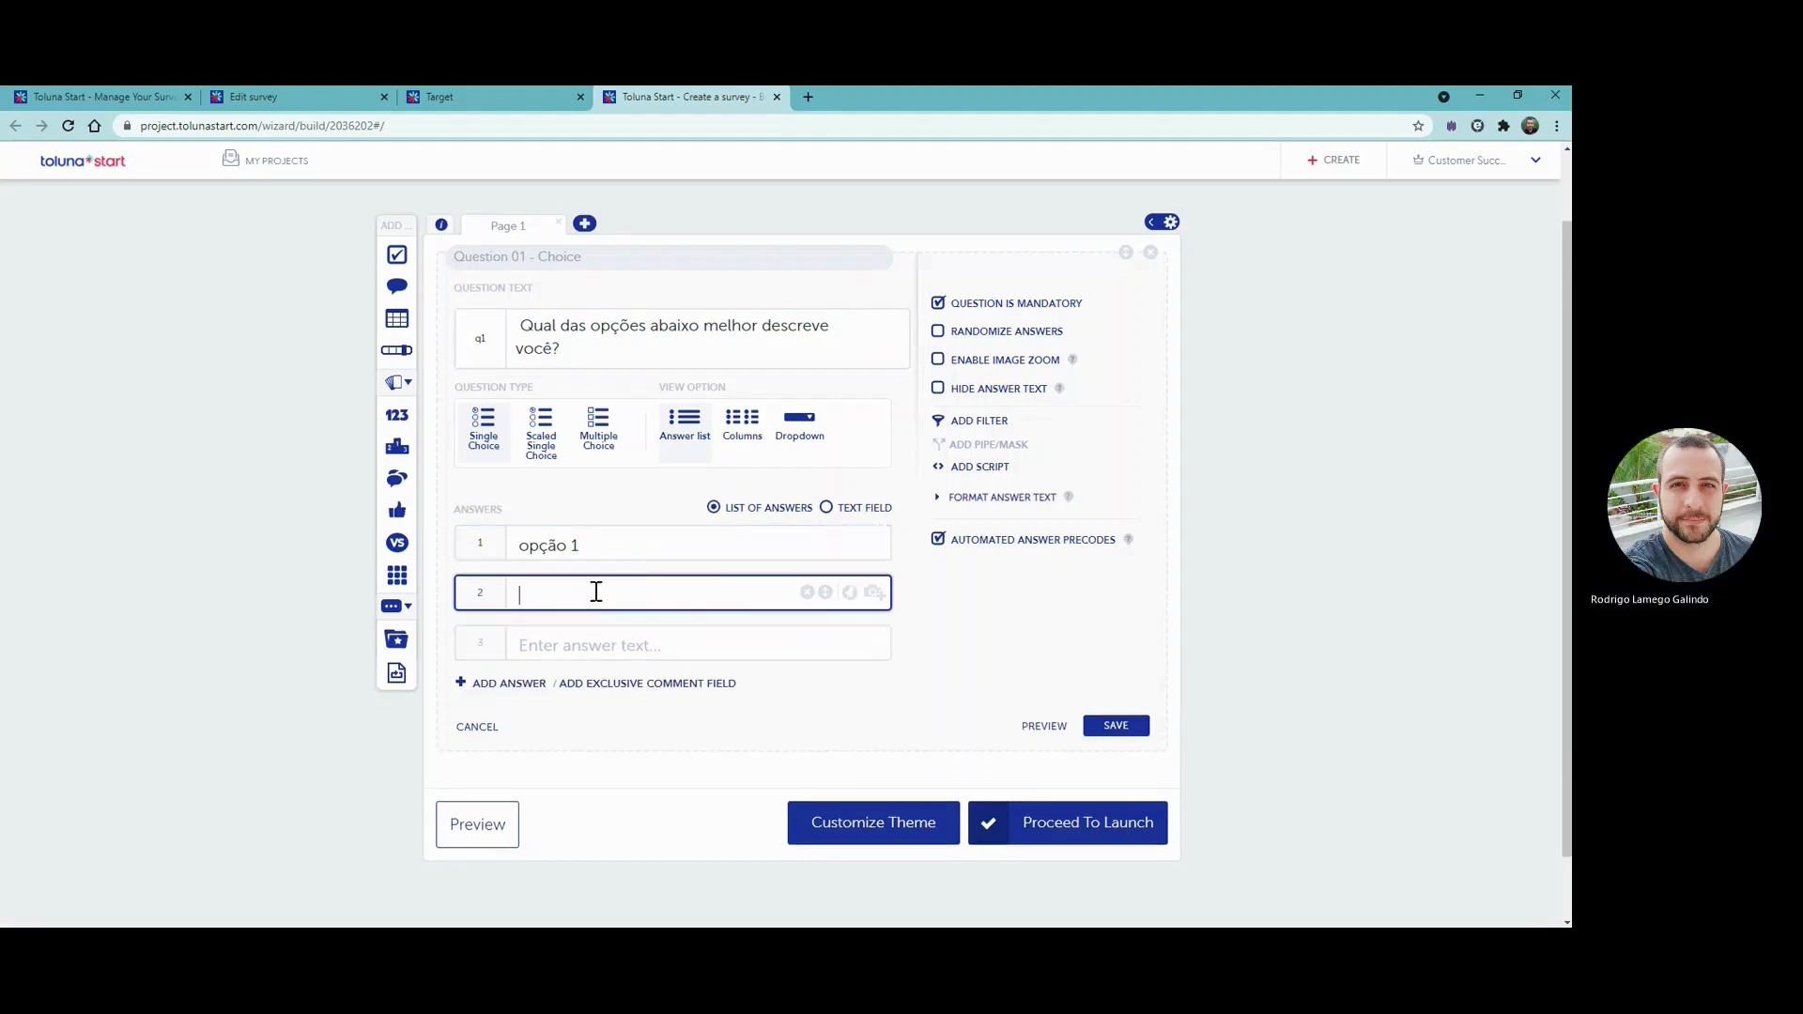
type("opção")
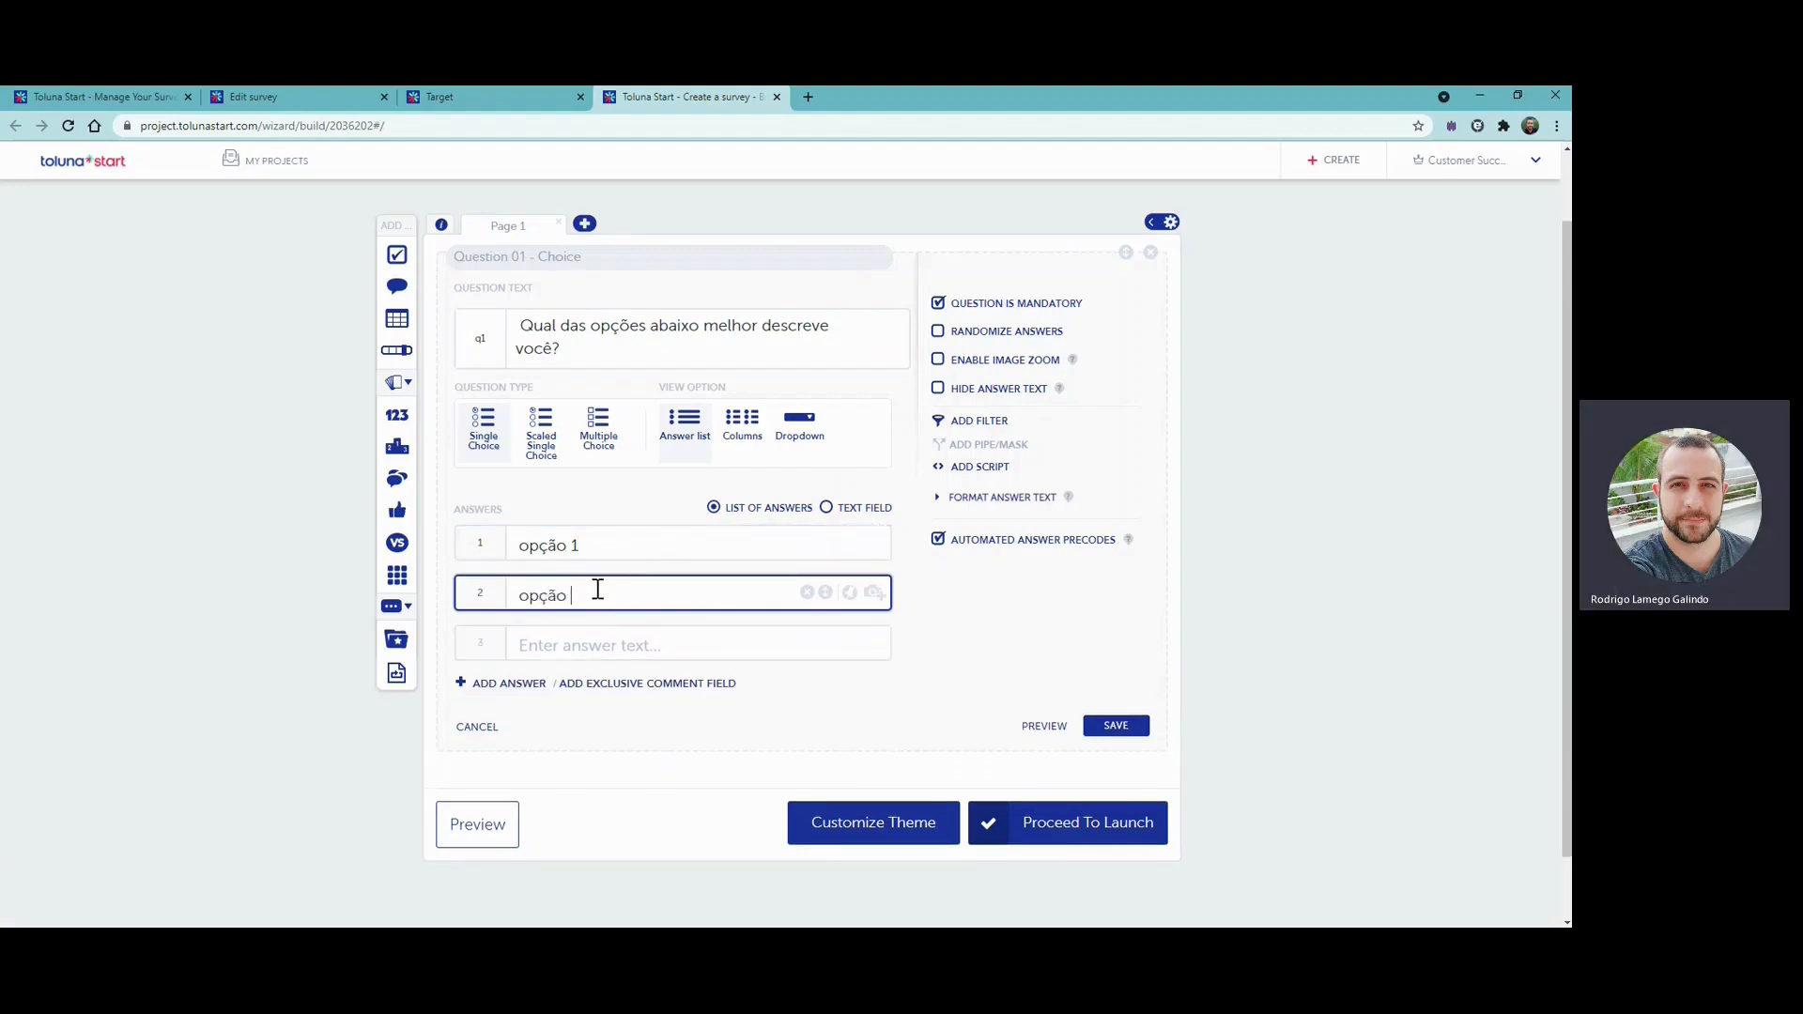
type(" 2")
- Clear the sample answers "opção 1" and "opção 2" from the question's answer list
left_click_drag(587, 597, 459, 601)
key("BackSpace")
left_click(807, 592)
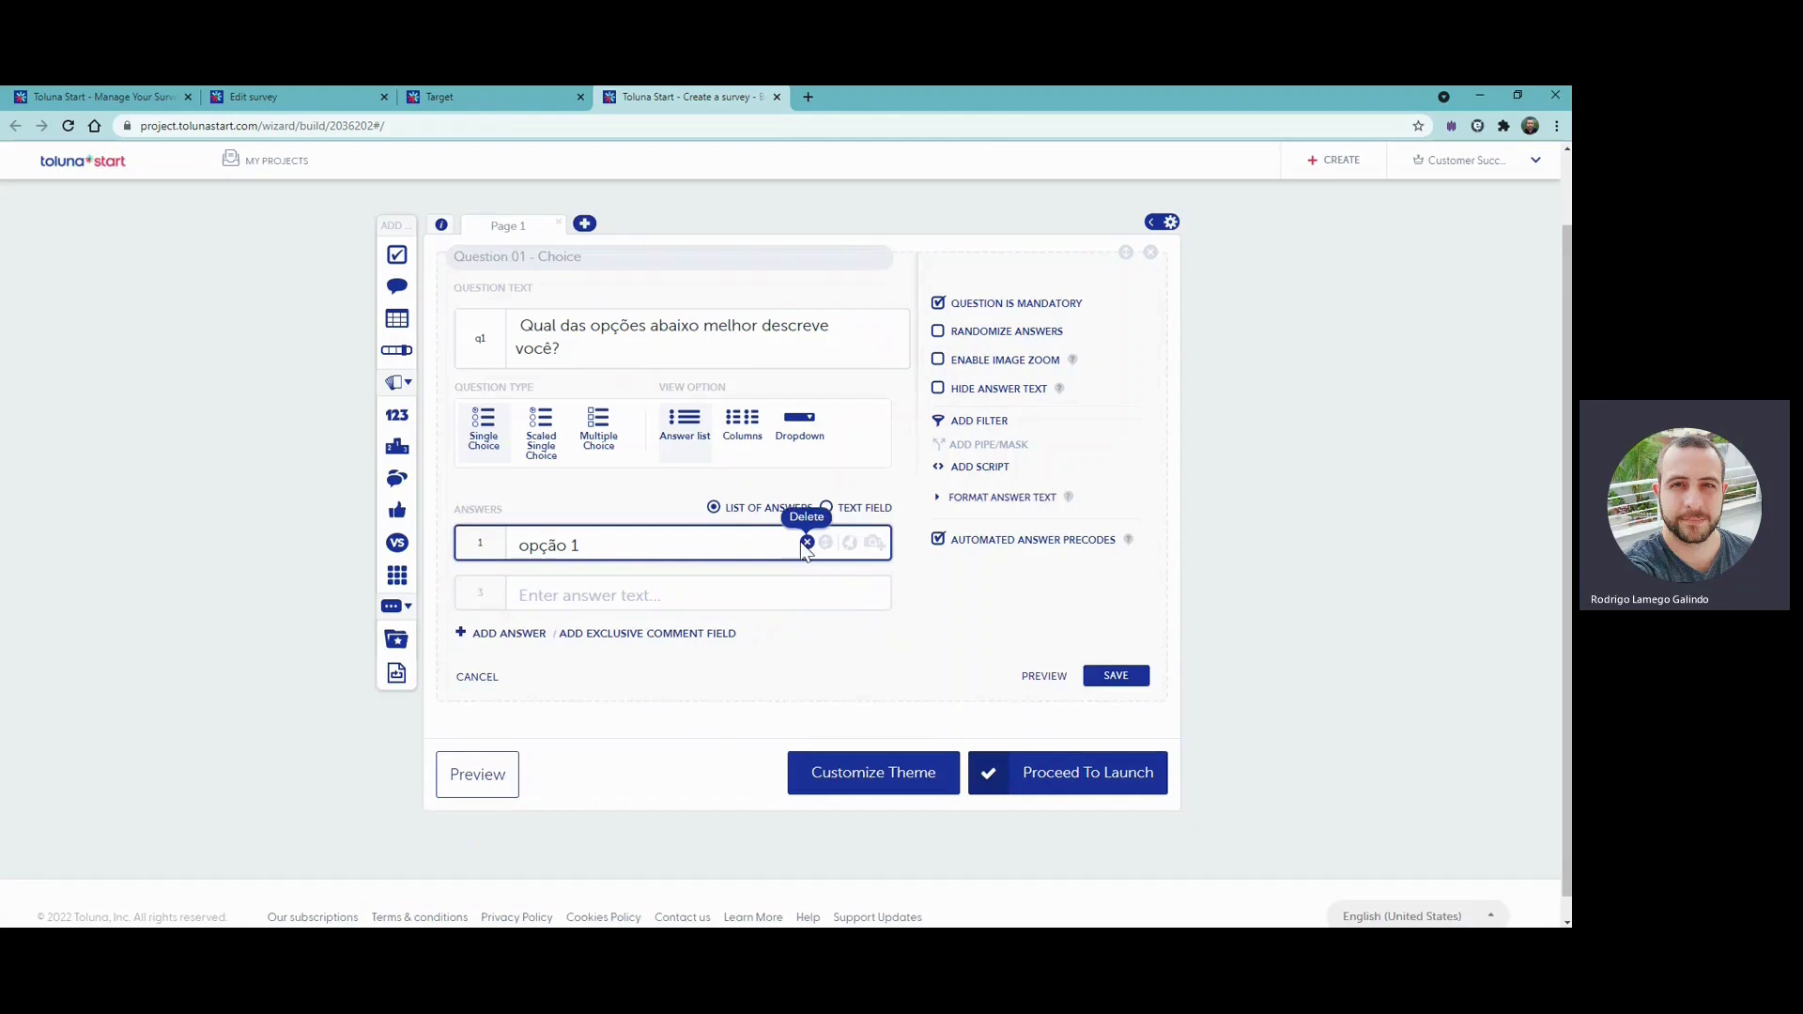
left_click(807, 543)
left_click(780, 414)
triple_click(632, 538)
key("BackSpace")
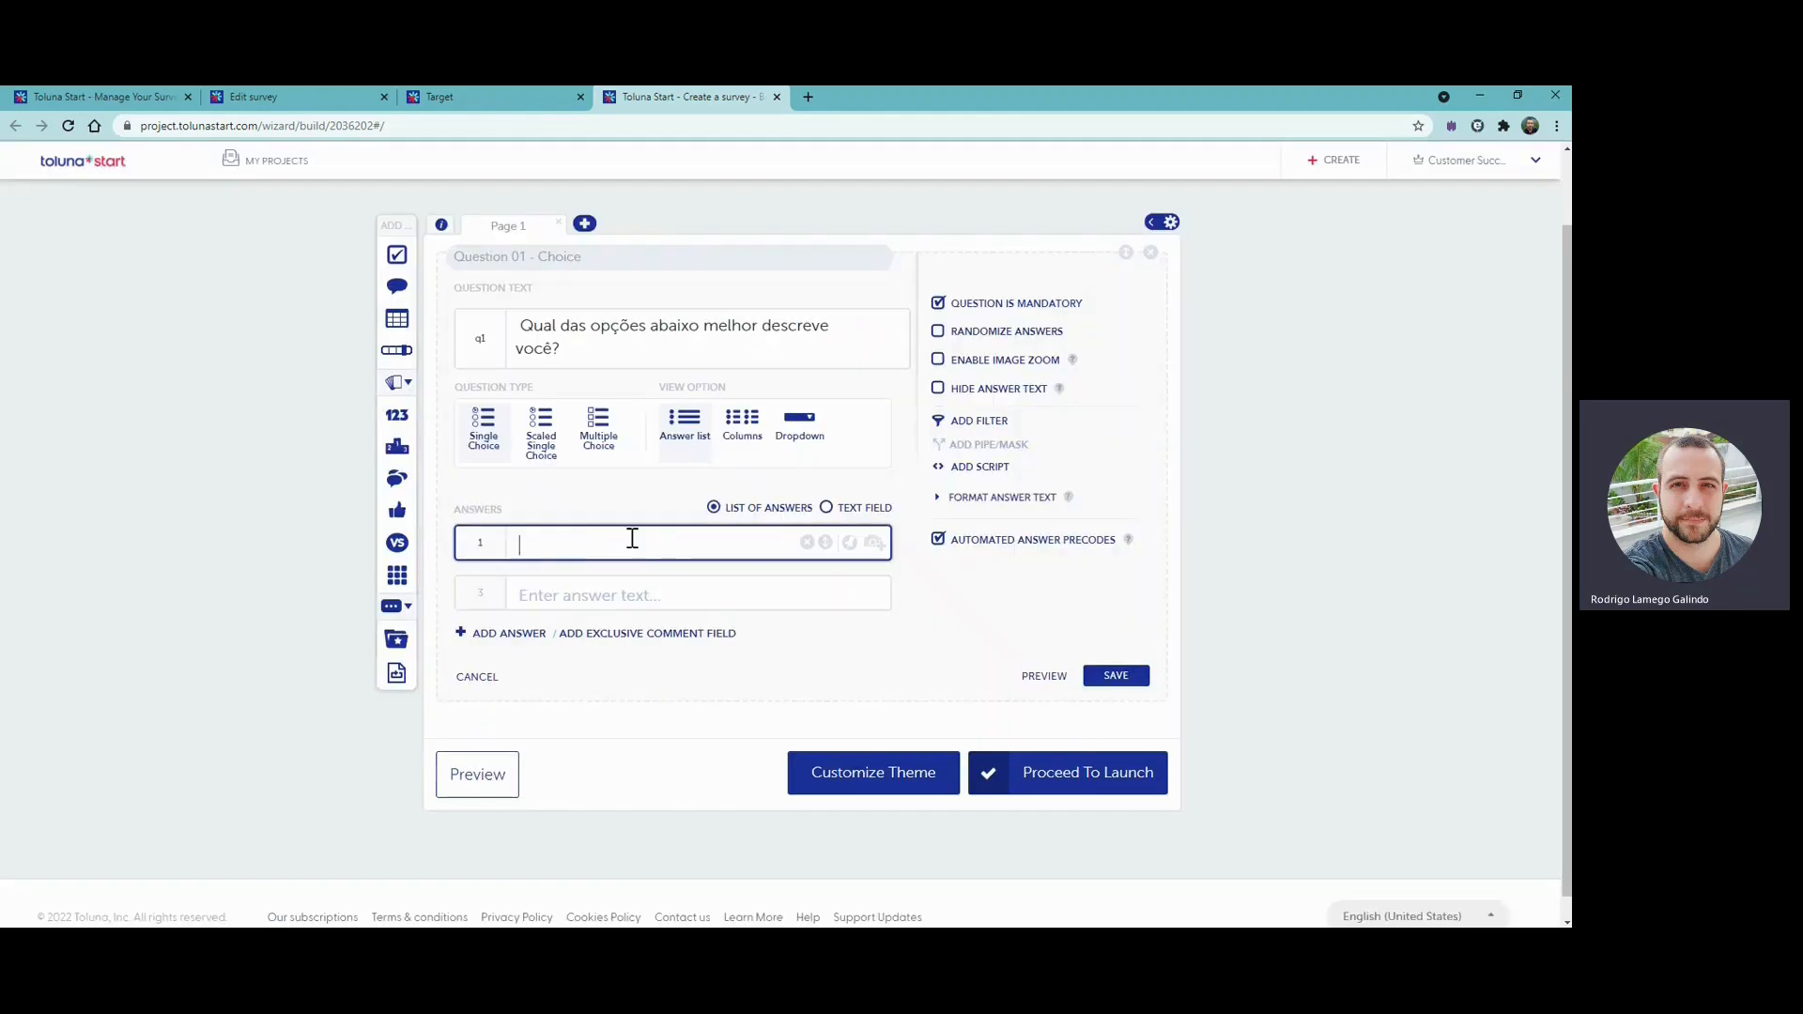
- Bulk-enter the answers "Eu faço toda/a maior parte…", "Eu faço algumas limpezas…" and "Eu não faço nenhuma limpeza…", and delete the empty fourth answer row
left_click(827, 508)
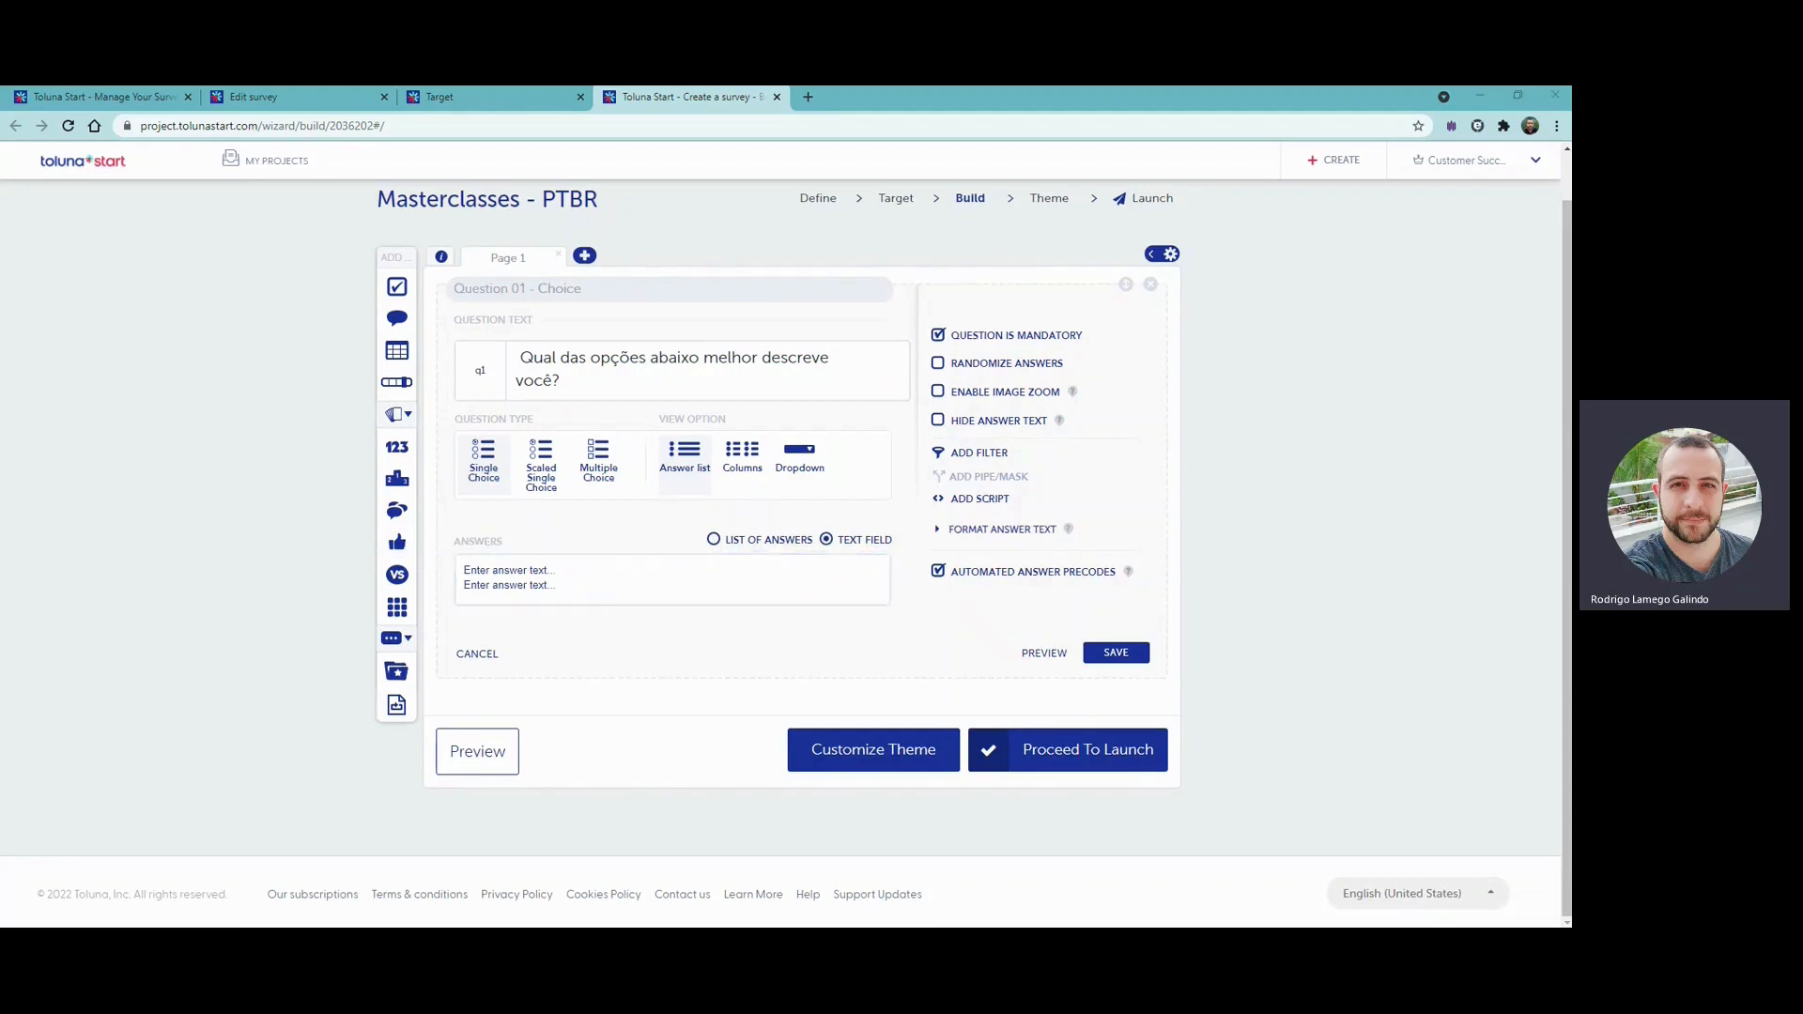
left_click(611, 592)
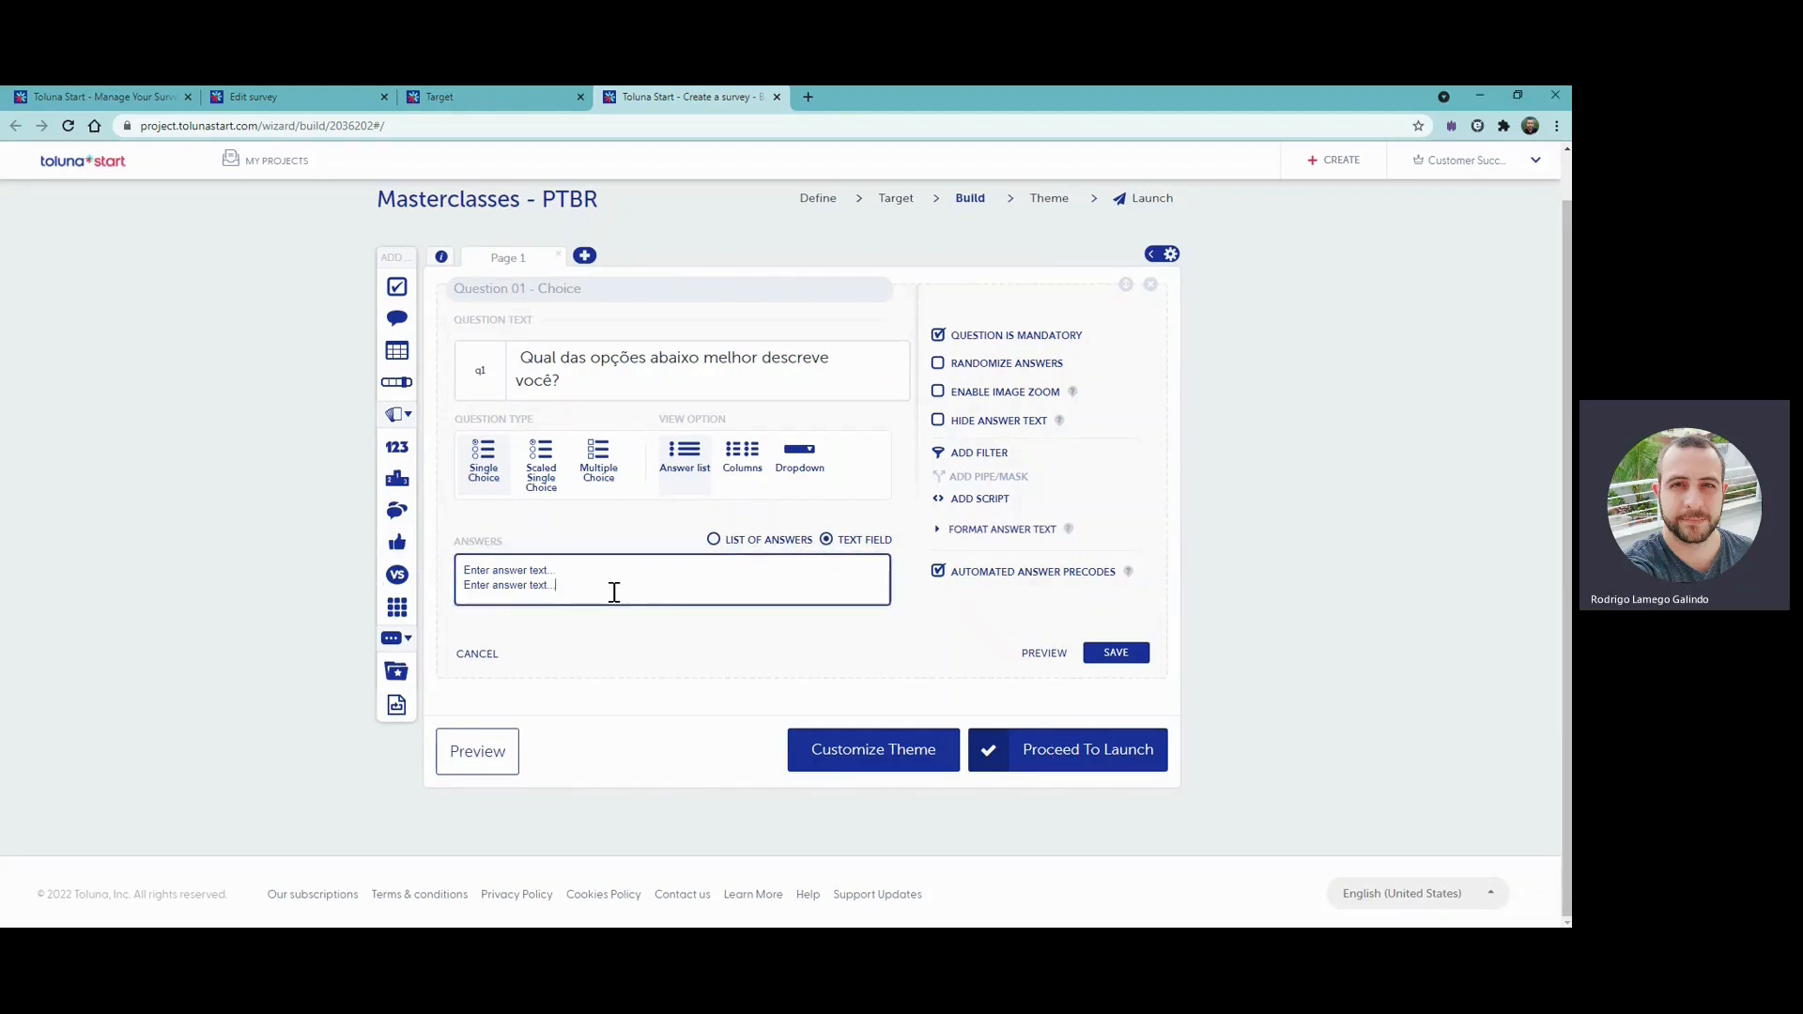
type("Eu faço toda/a maior parte da limpeza doméstica em minha casa Eu faço algumas limpezas domésticas na minha casa Eu não faço nenhuma limpeza doméstica em minha casa")
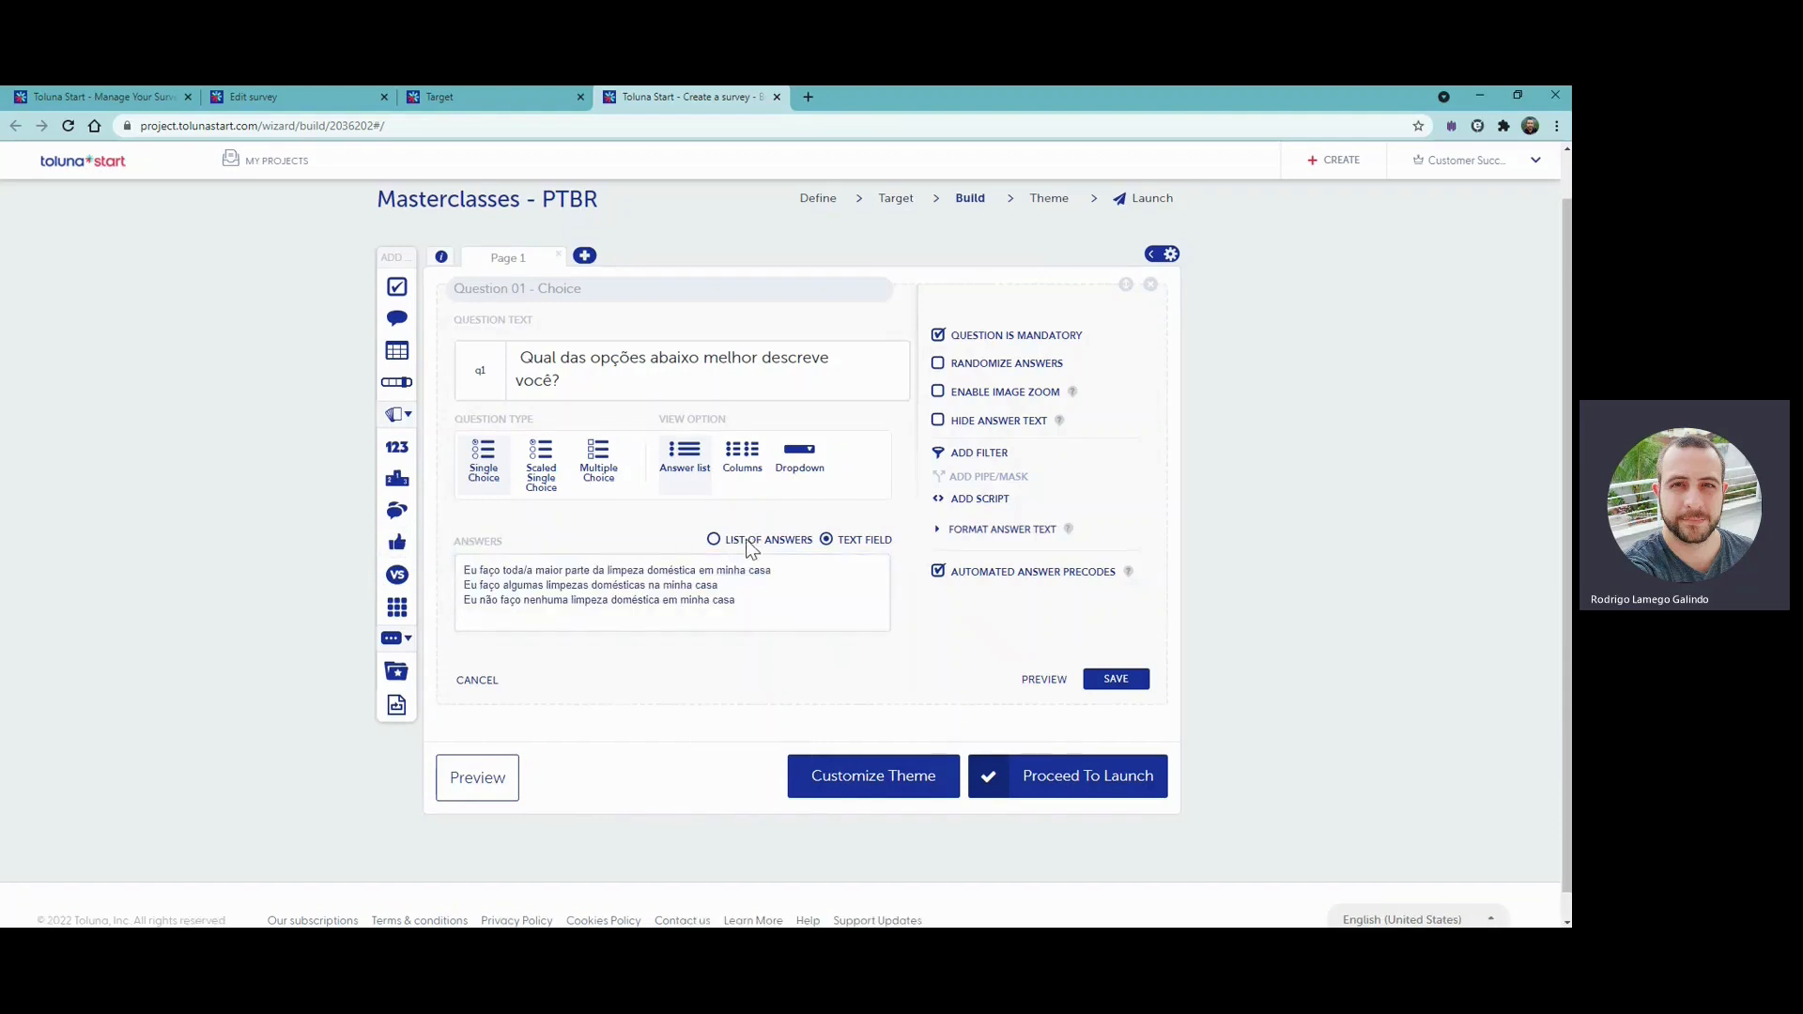
left_click(751, 541)
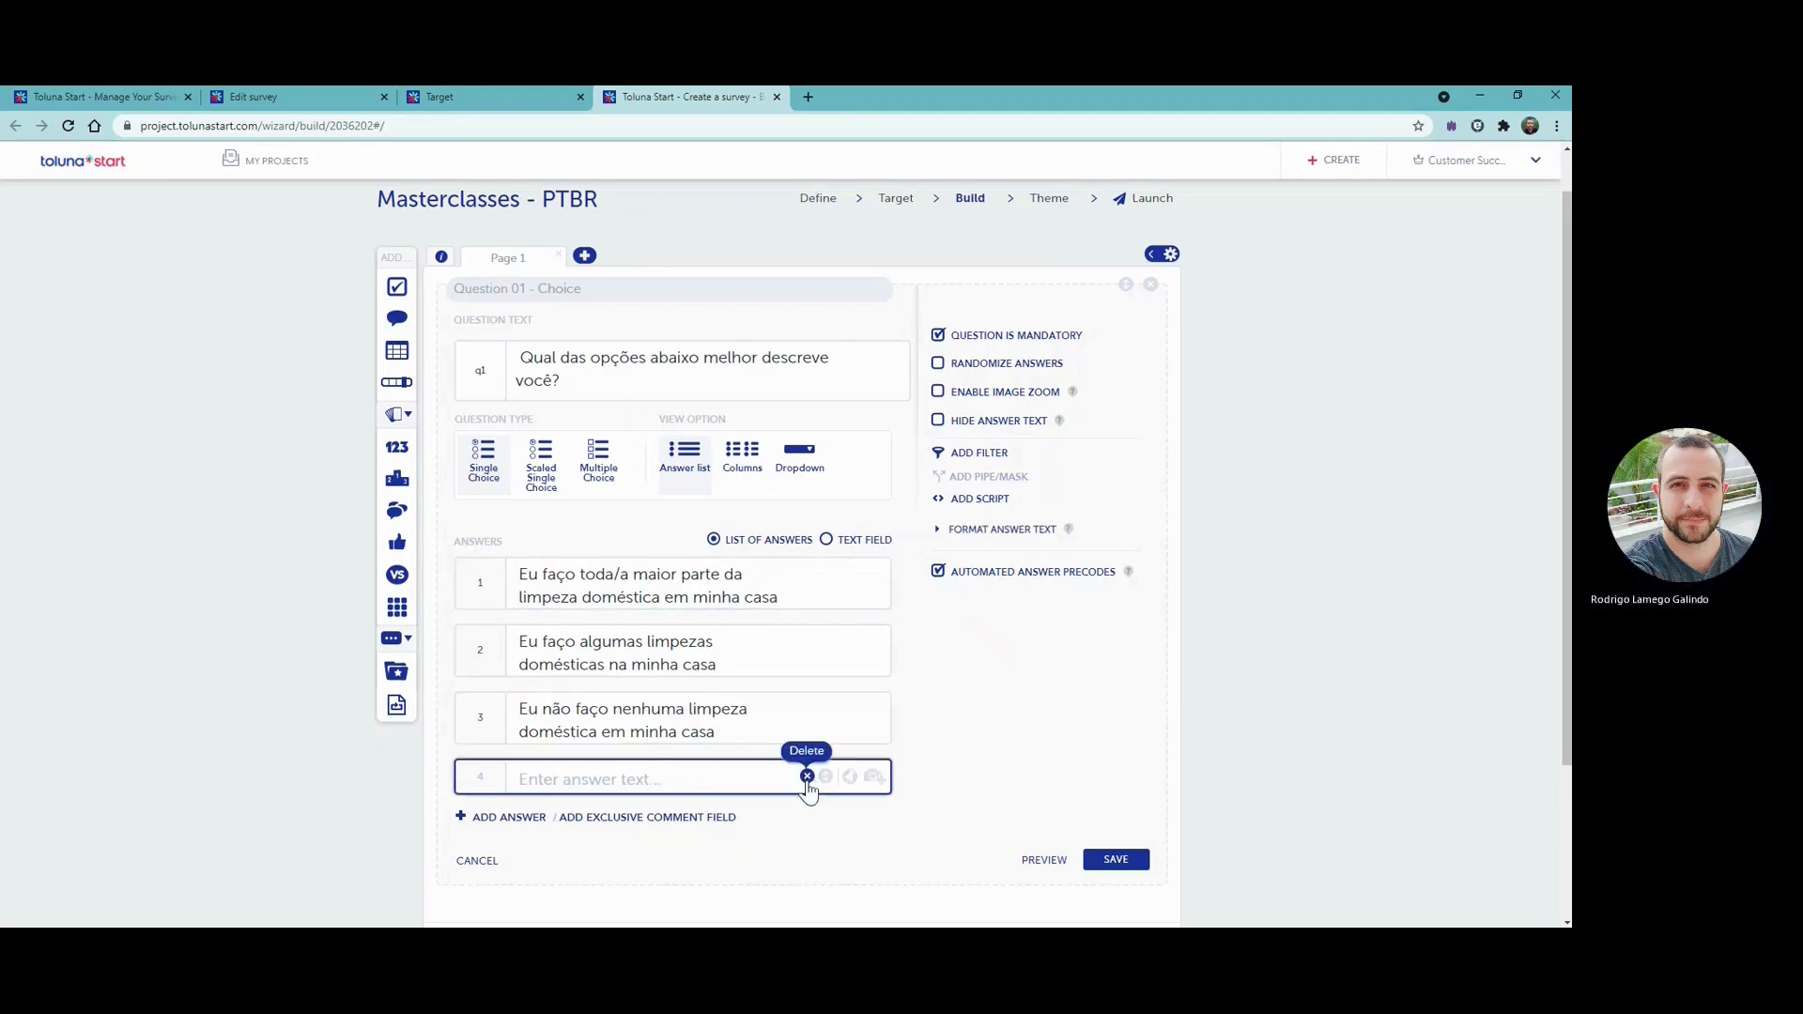
left_click(807, 777)
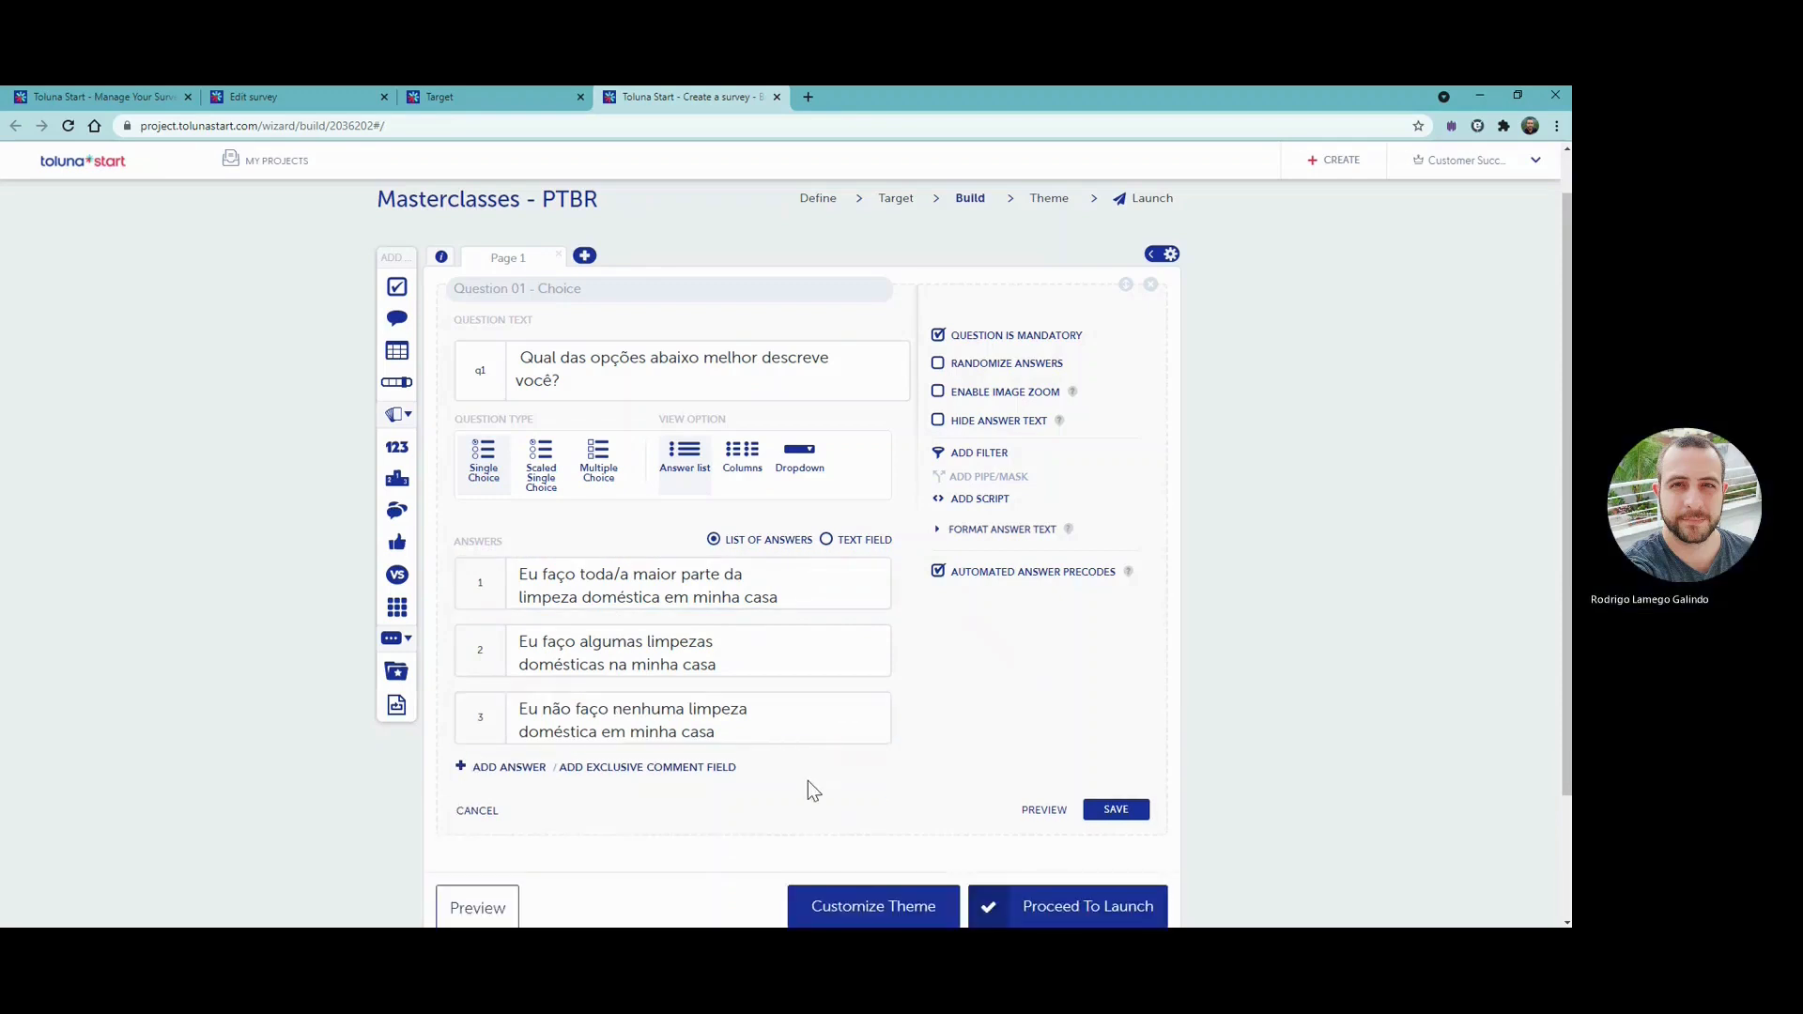
- Save the household cleaning question with its answers kept in fixed order
left_click(1003, 374)
left_click(1003, 373)
mouse_move(1024, 477)
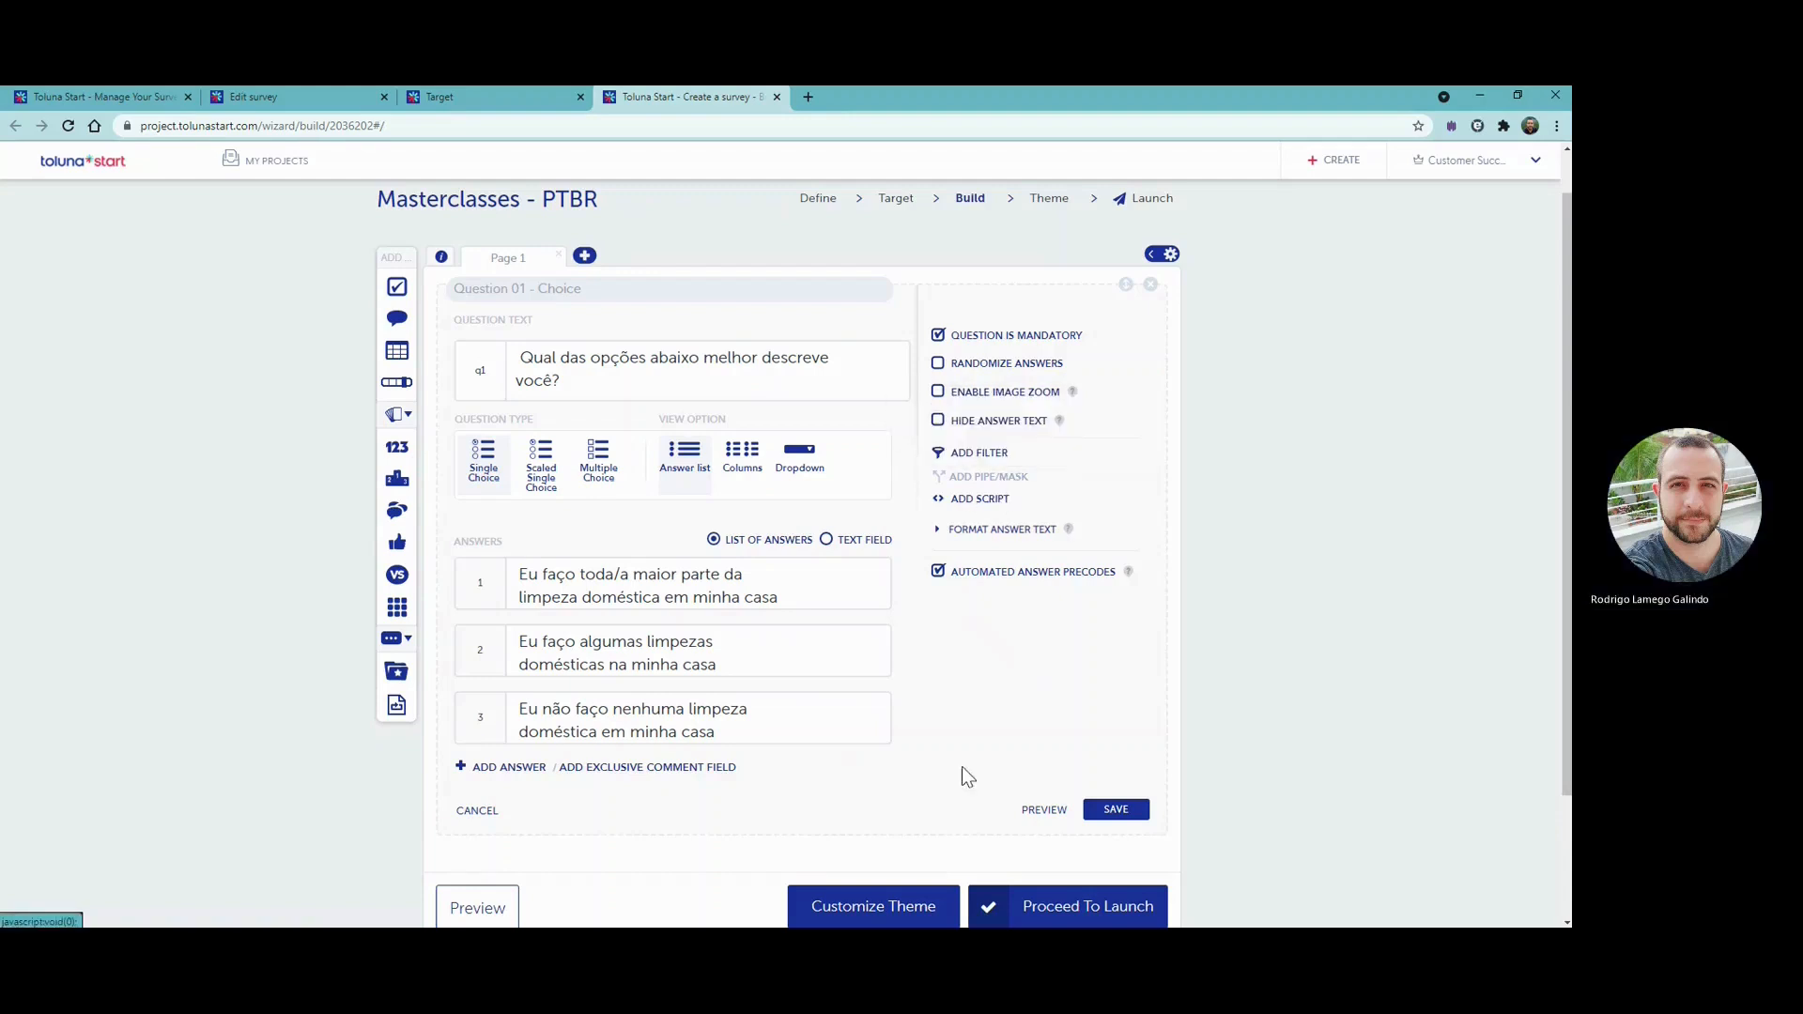
left_click(1120, 814)
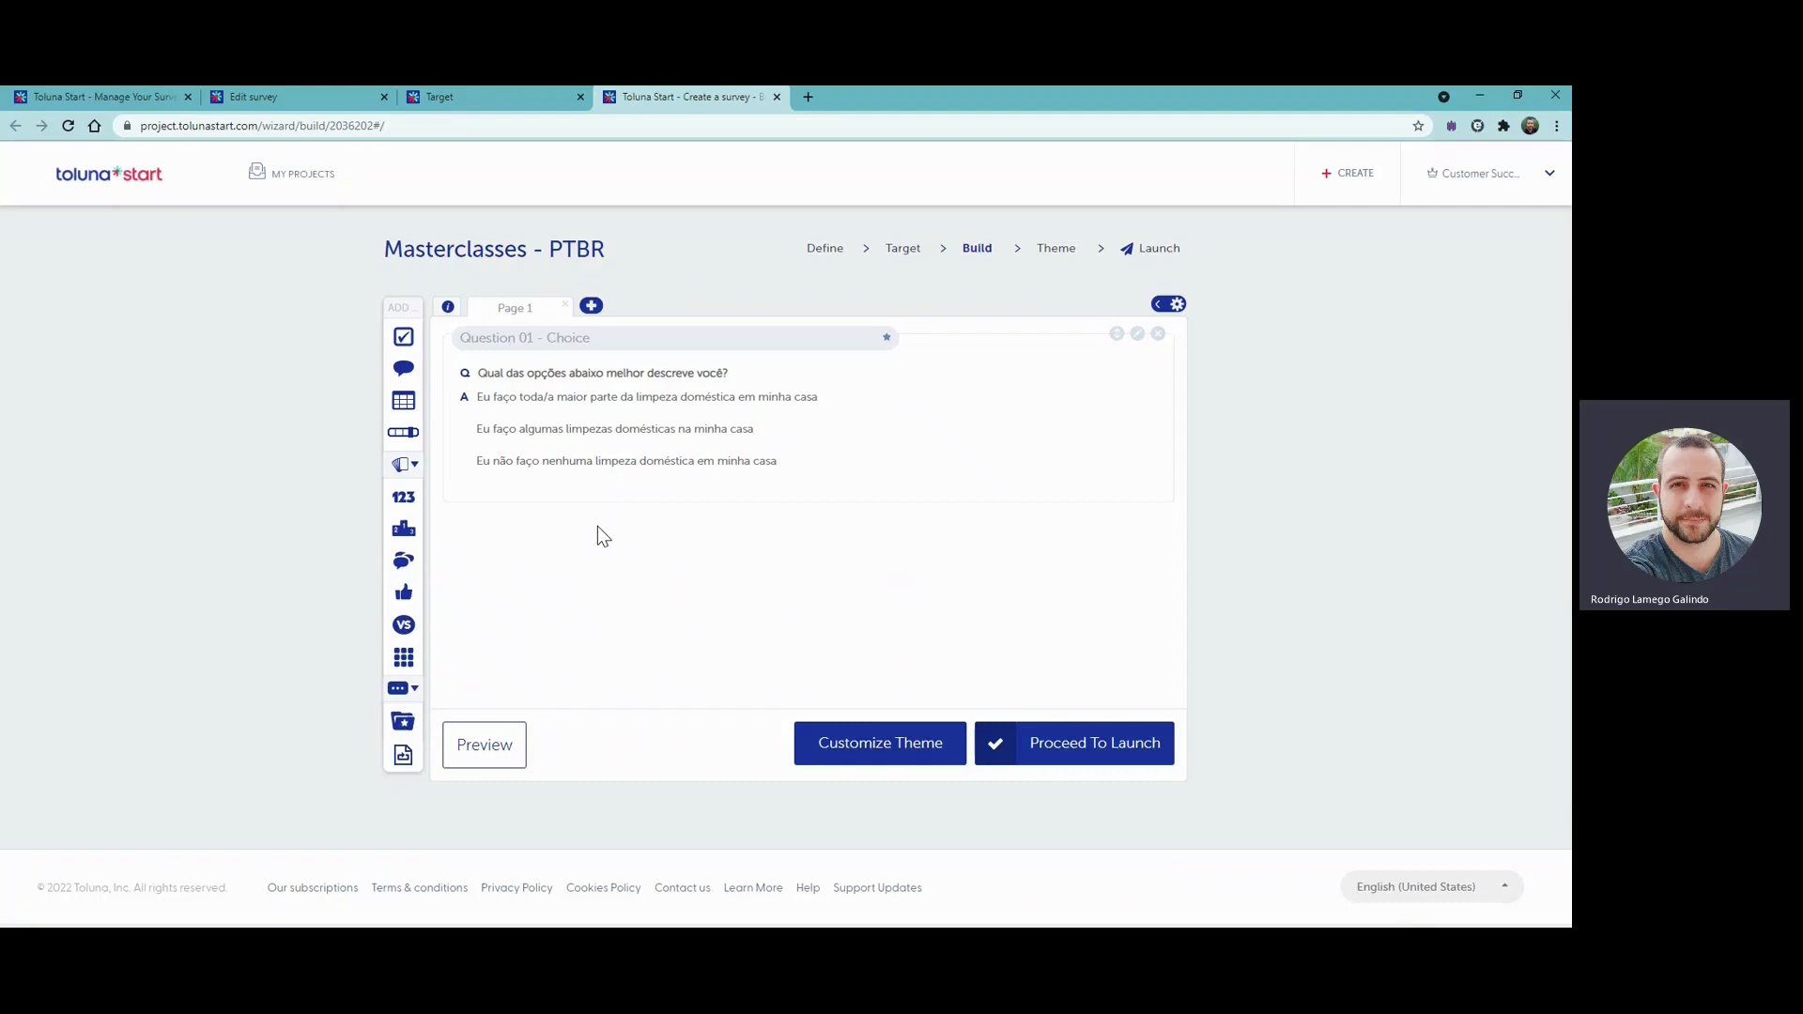
- Add a Matrix/Cross question on a new second page and enter its text, "Nos últimos 12 meses, quais dos seguintes produtos…", without a blank first line
left_click(591, 307)
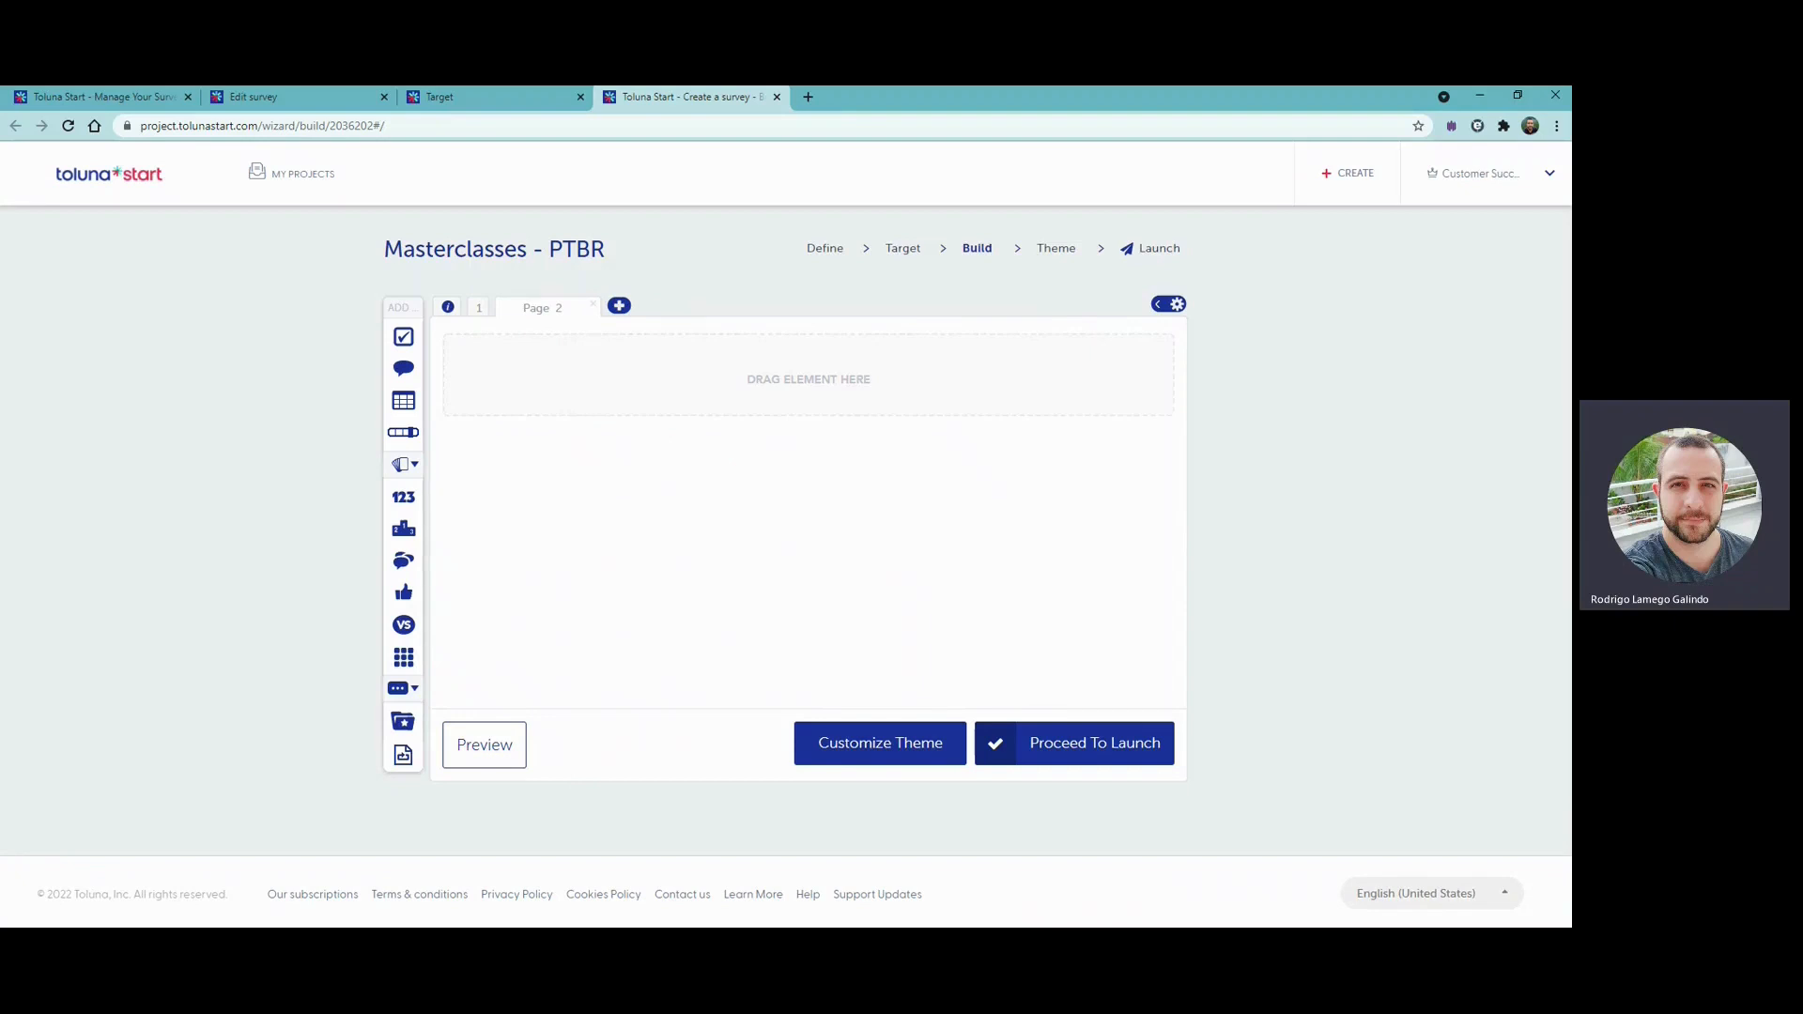
left_click(410, 409)
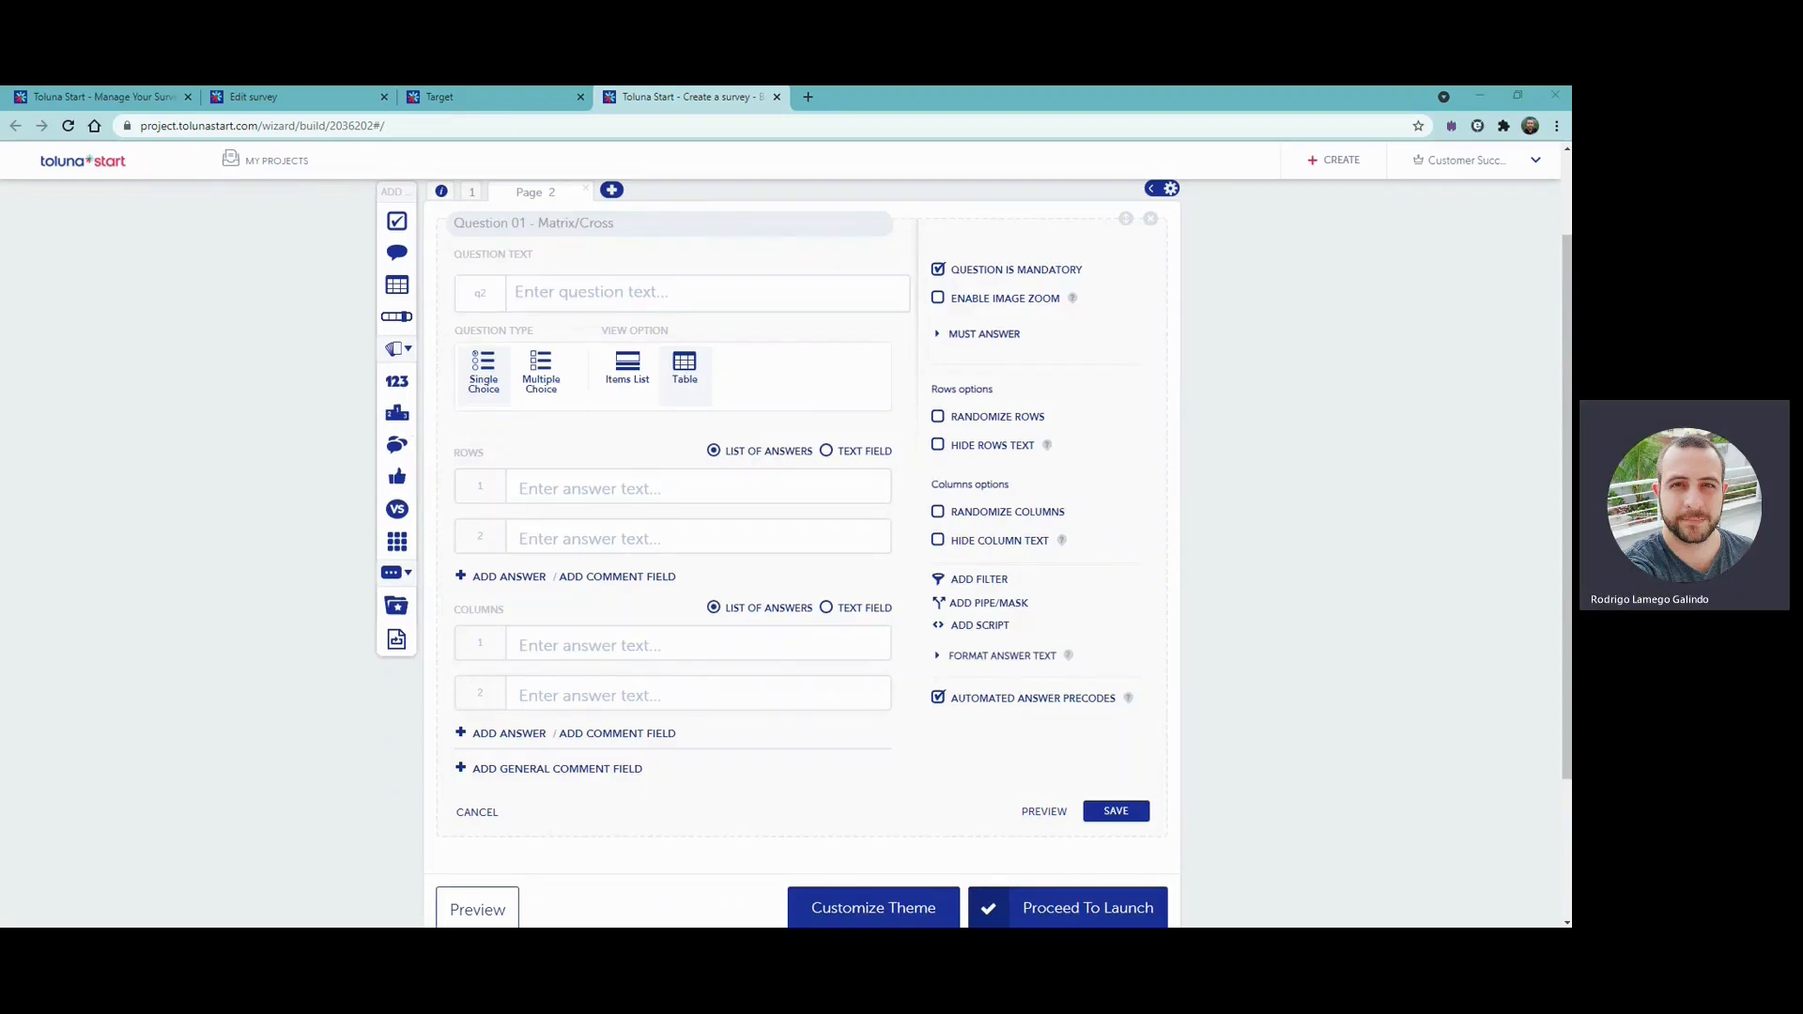
left_click(658, 297)
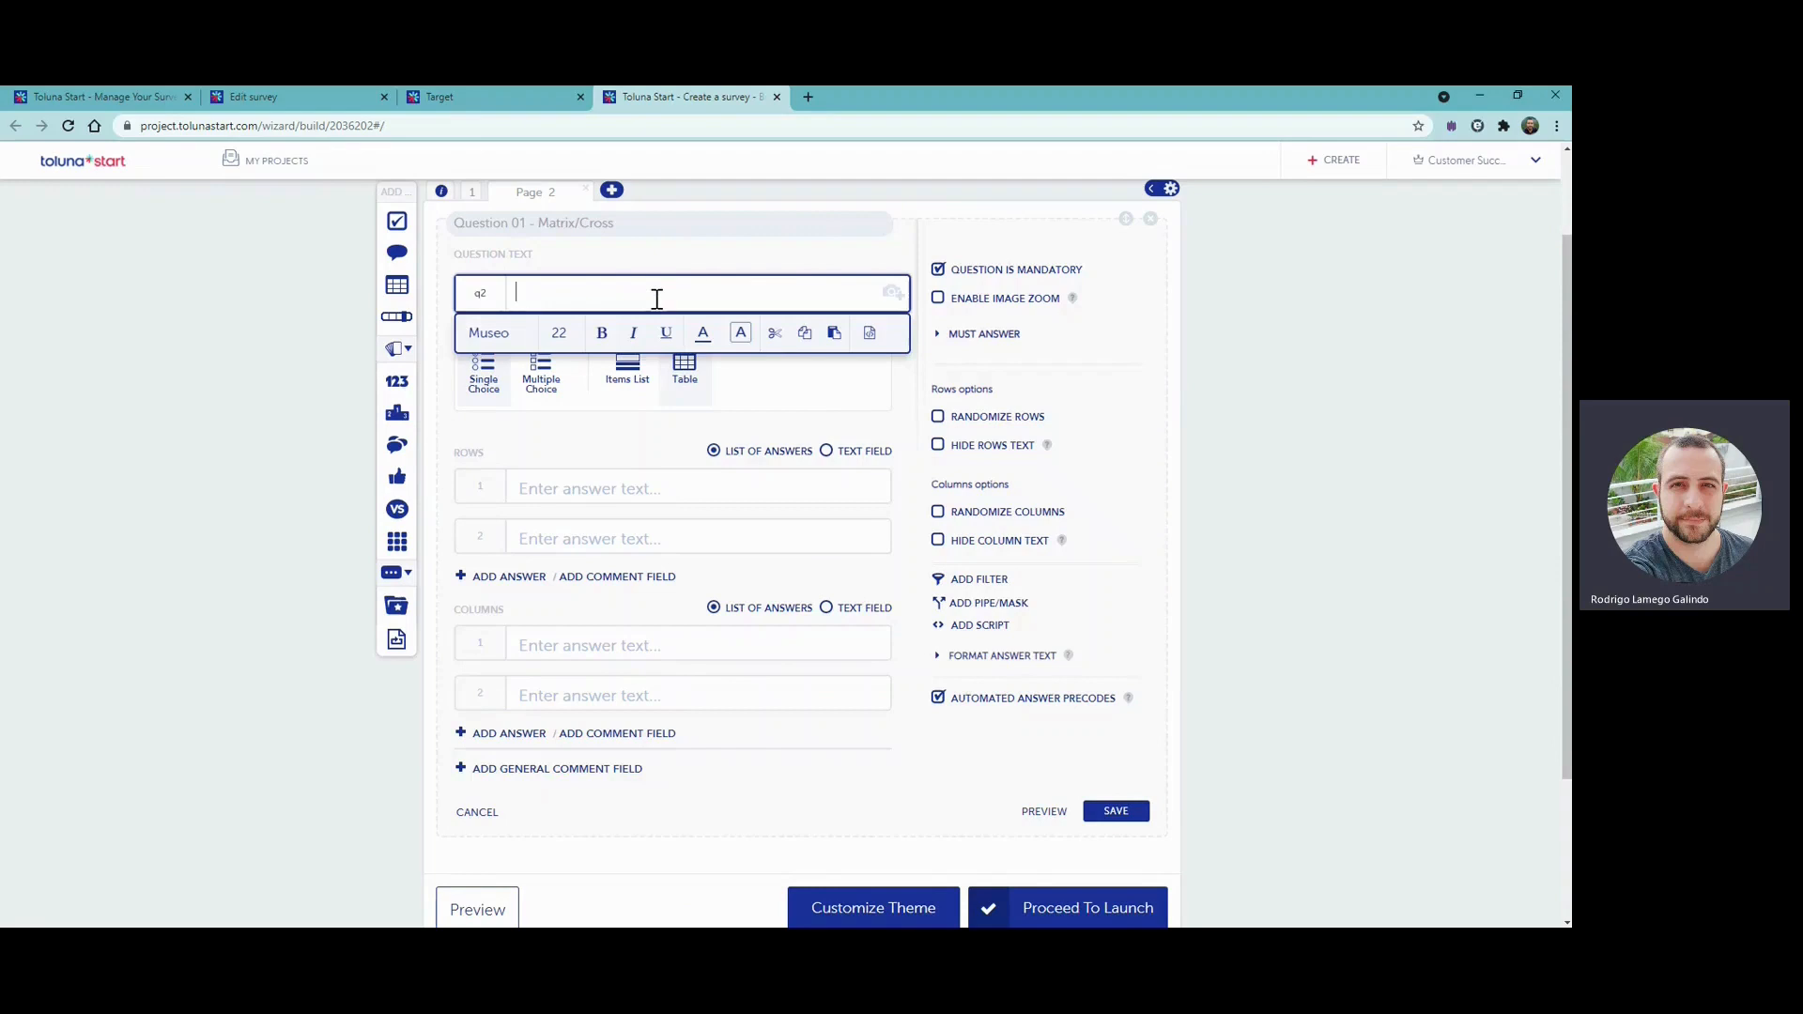
type("Nos últimos 12 meses, quais dos seguintes produtos você usou para limpar ou desinfetar sua casa? A limpeza refere-se à remoção de sujeira/marcas/manchas visíveis, enquanto a desinfecção significa matar germes/bactérias. Você pode selecionar qualquer produto para fins de limpeza e desinfecção, se aplicável.")
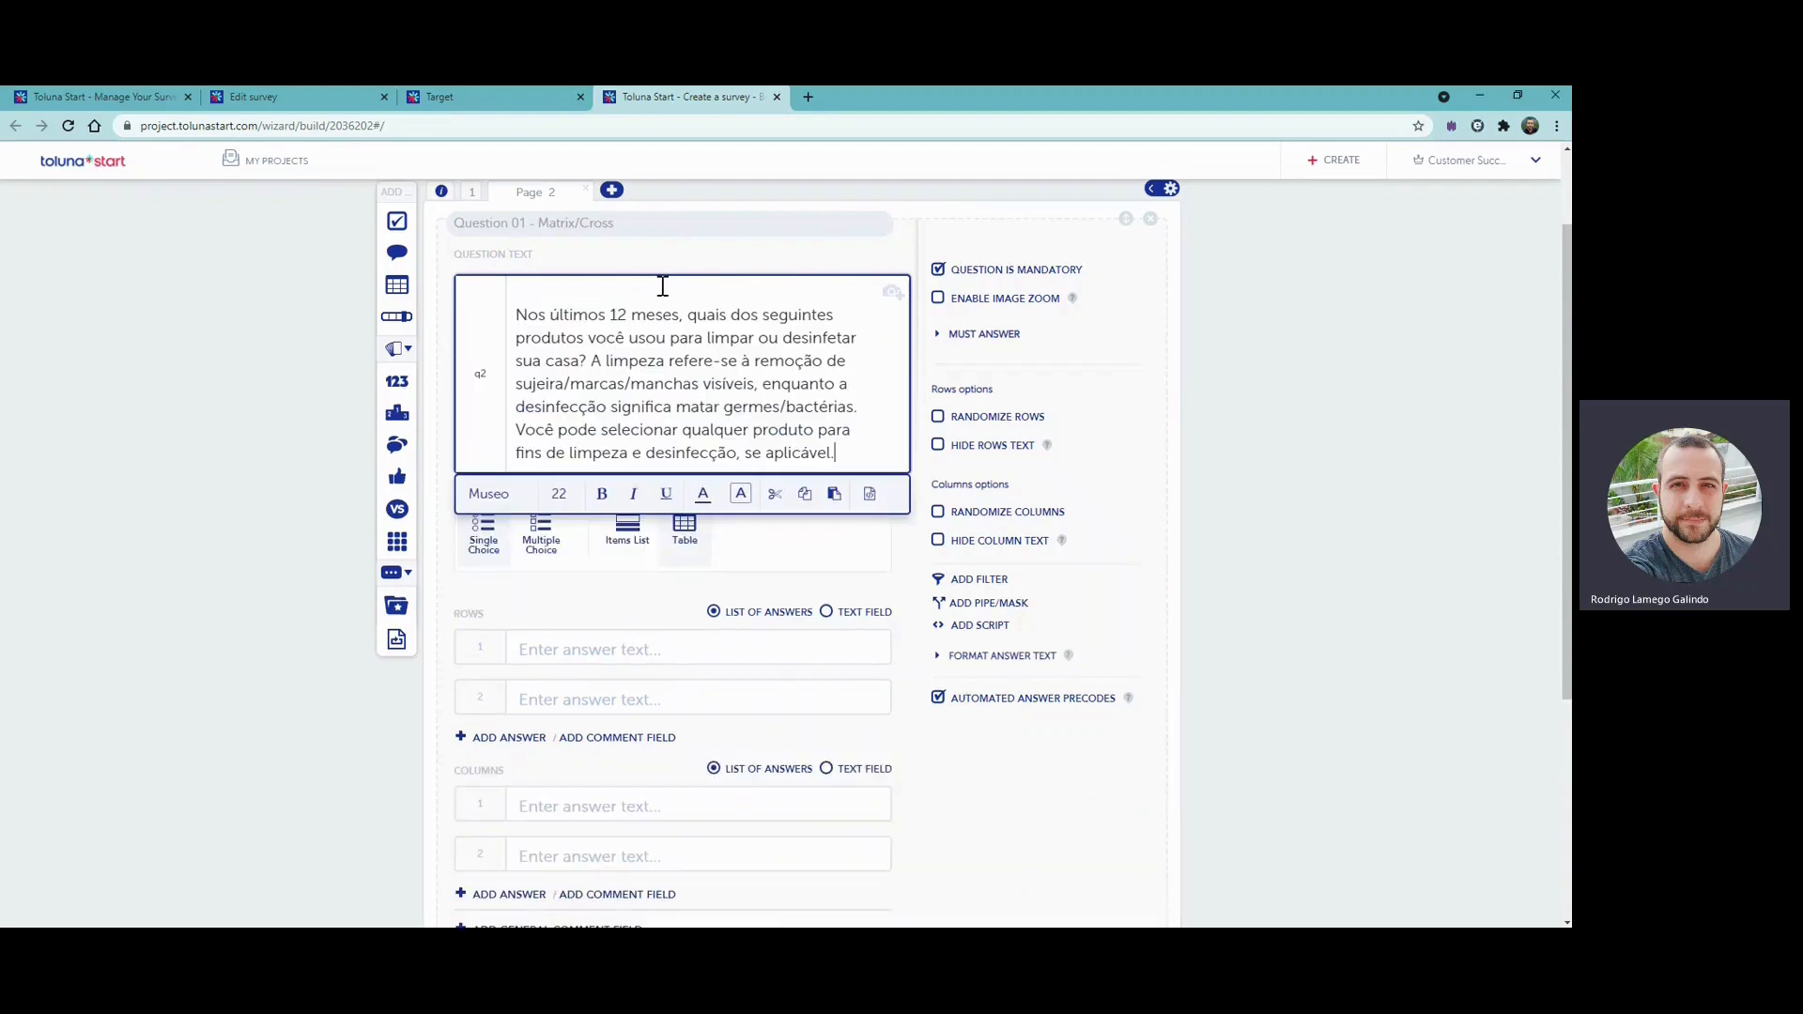
left_click(517, 313)
key("BackSpace")
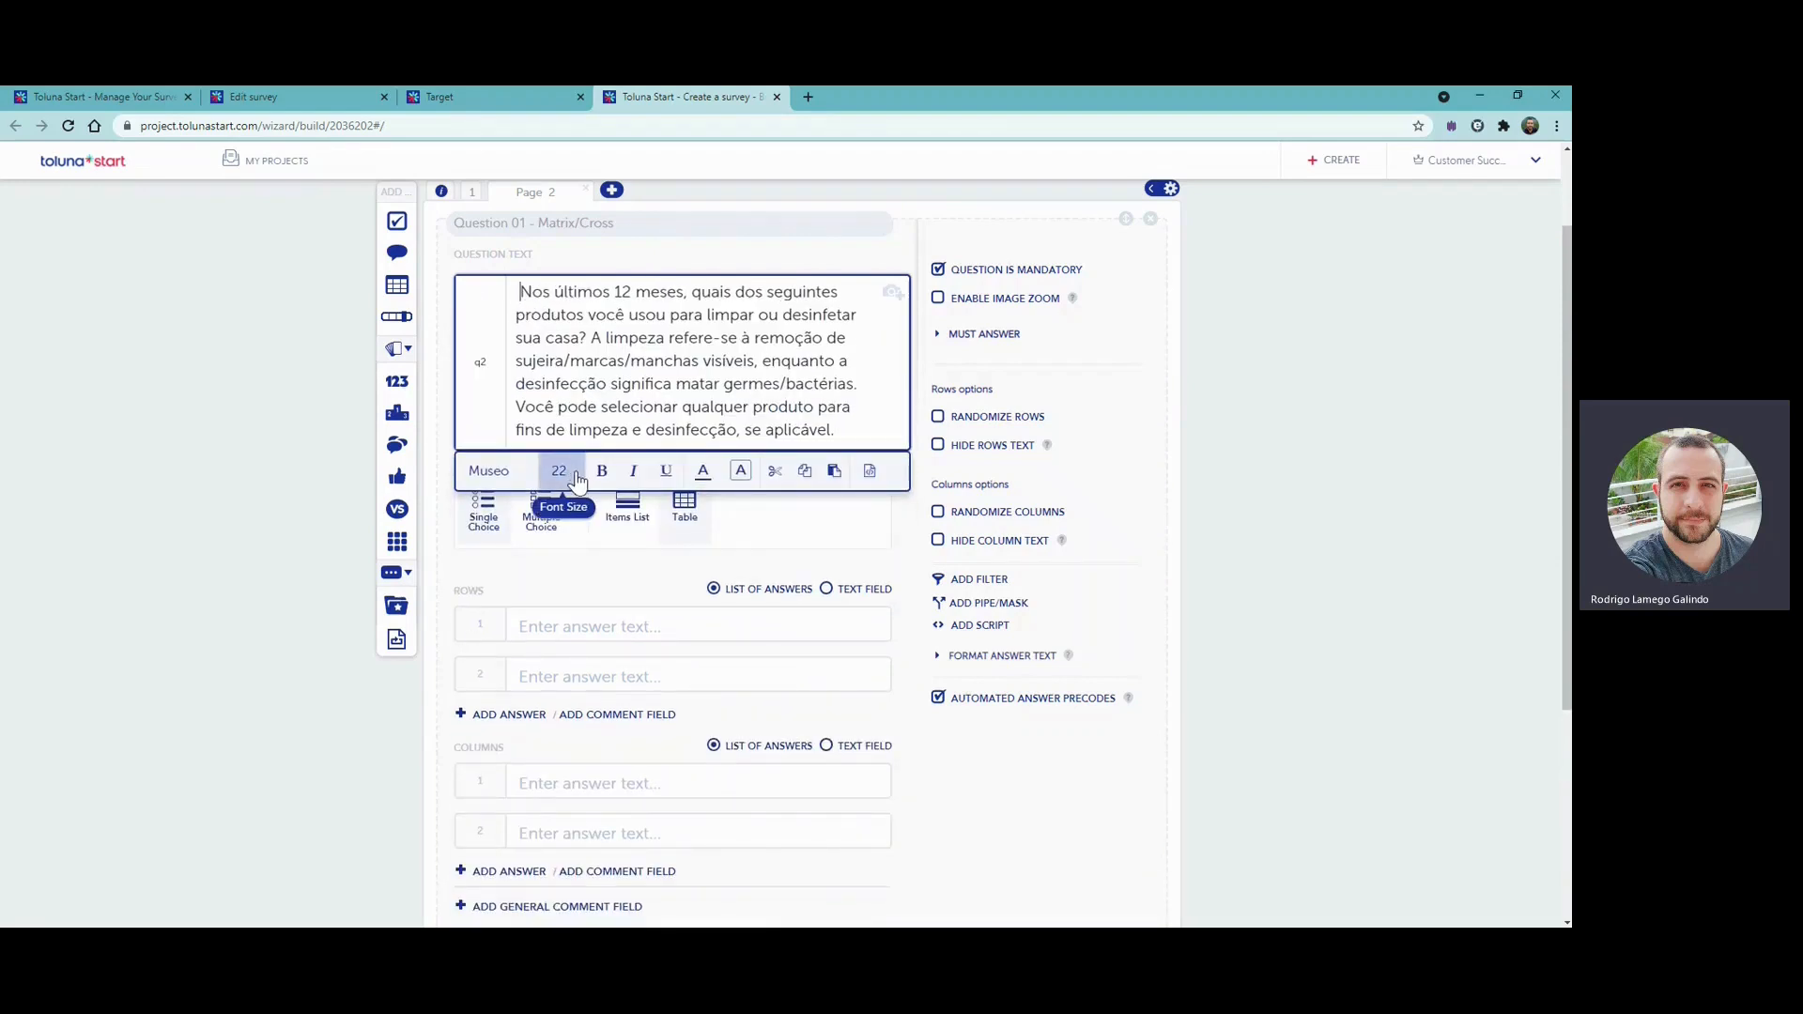
- Make the matrix Multiple Choice and bulk-enter the product rows from "Toalhas de limpeza de superfícies antibacterianas" to "Nenhuma das opções acima"
left_click(584, 573)
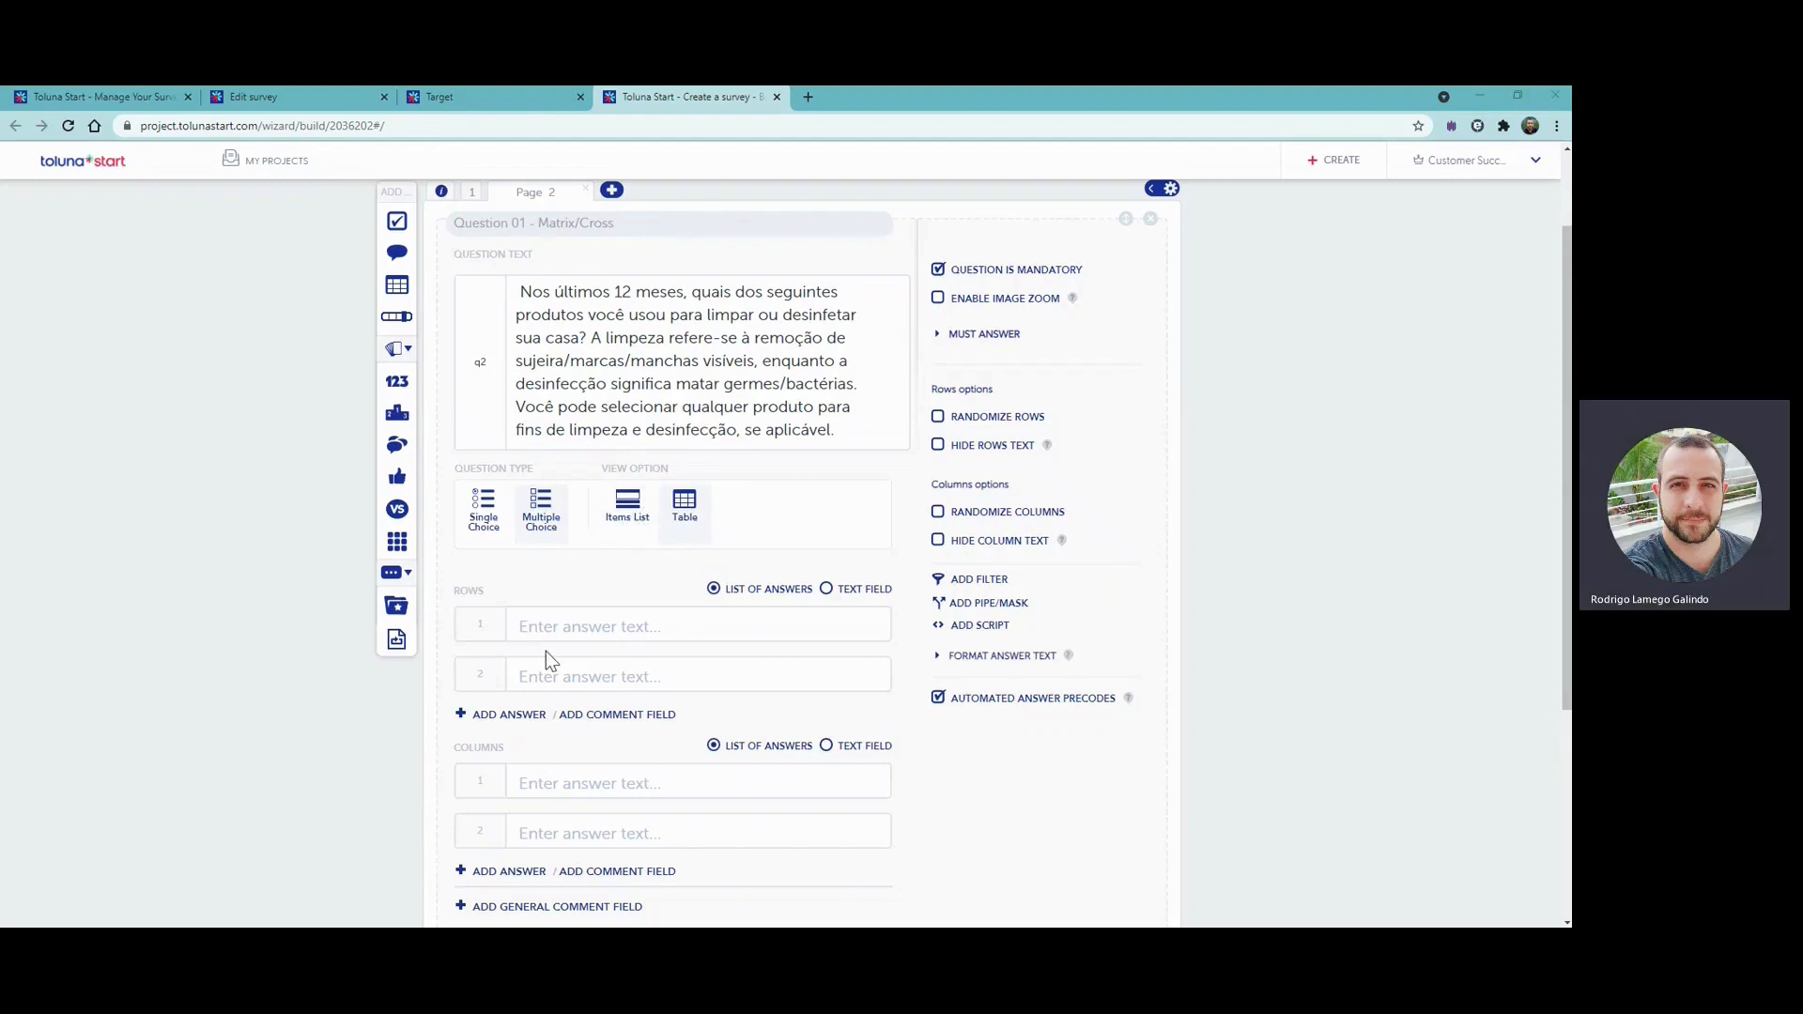
scroll(573, 566, "down", 2)
scroll(580, 564, "down", 1)
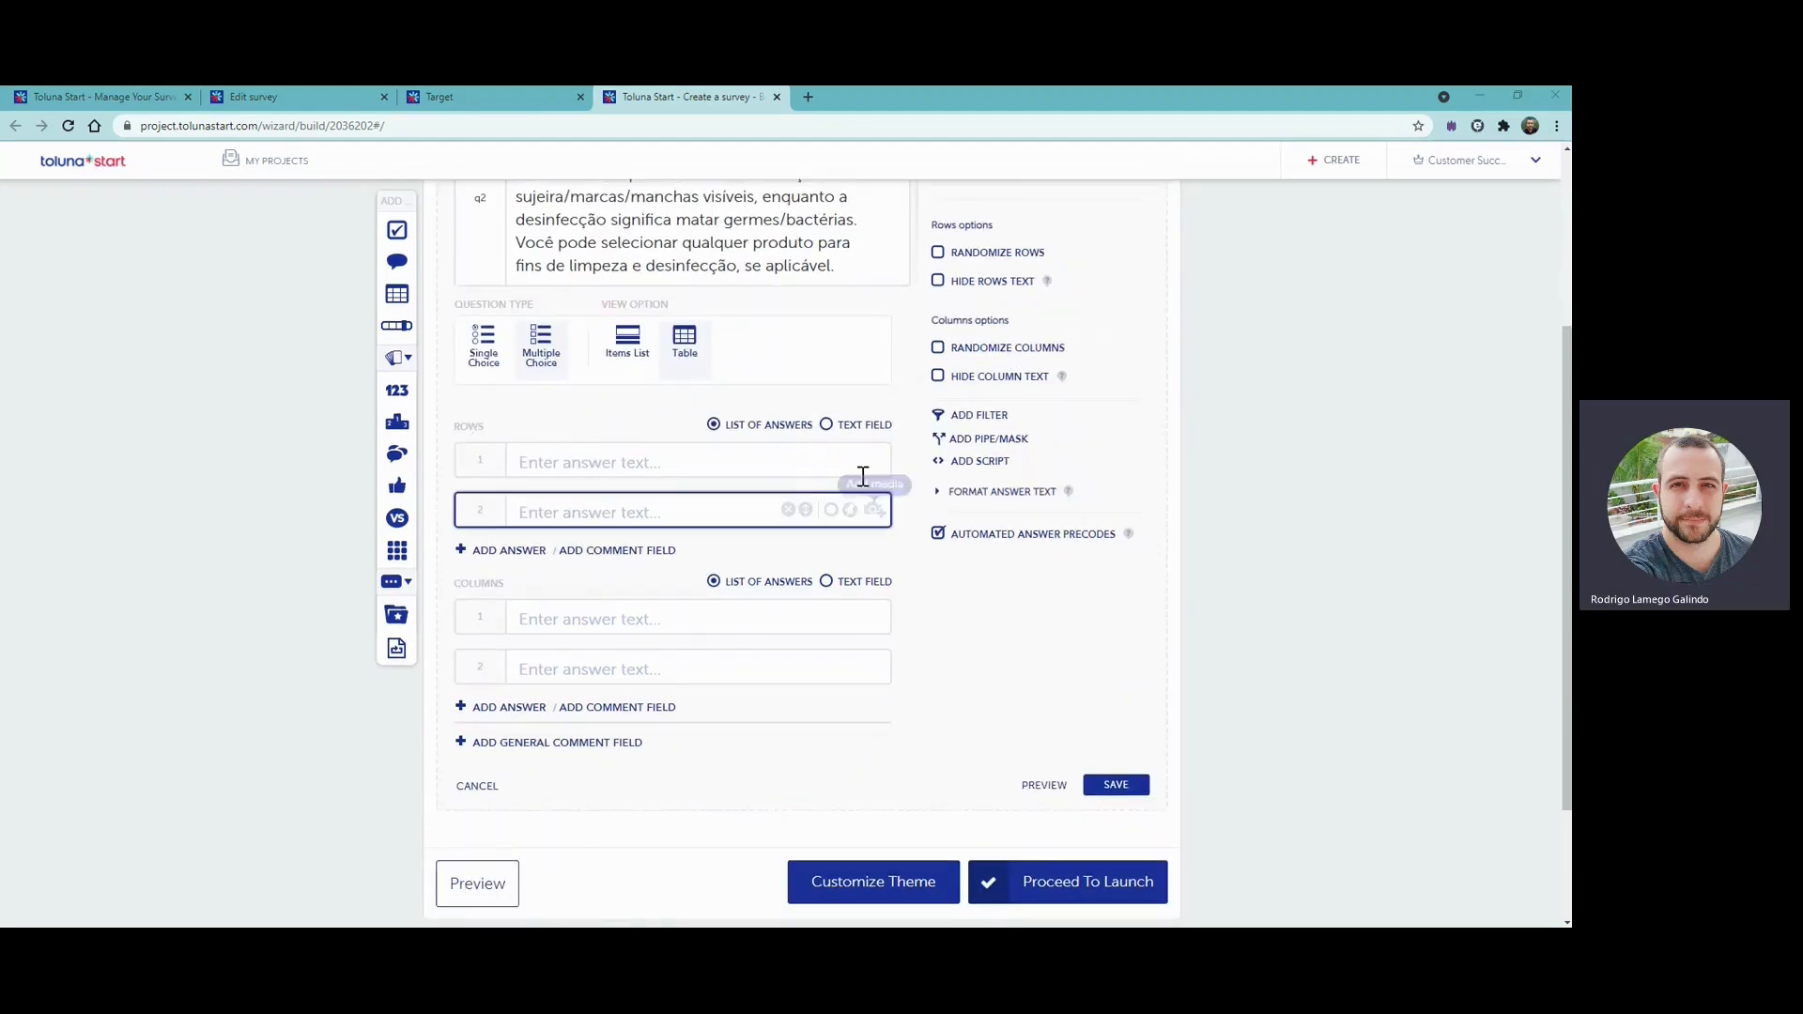
left_click(844, 430)
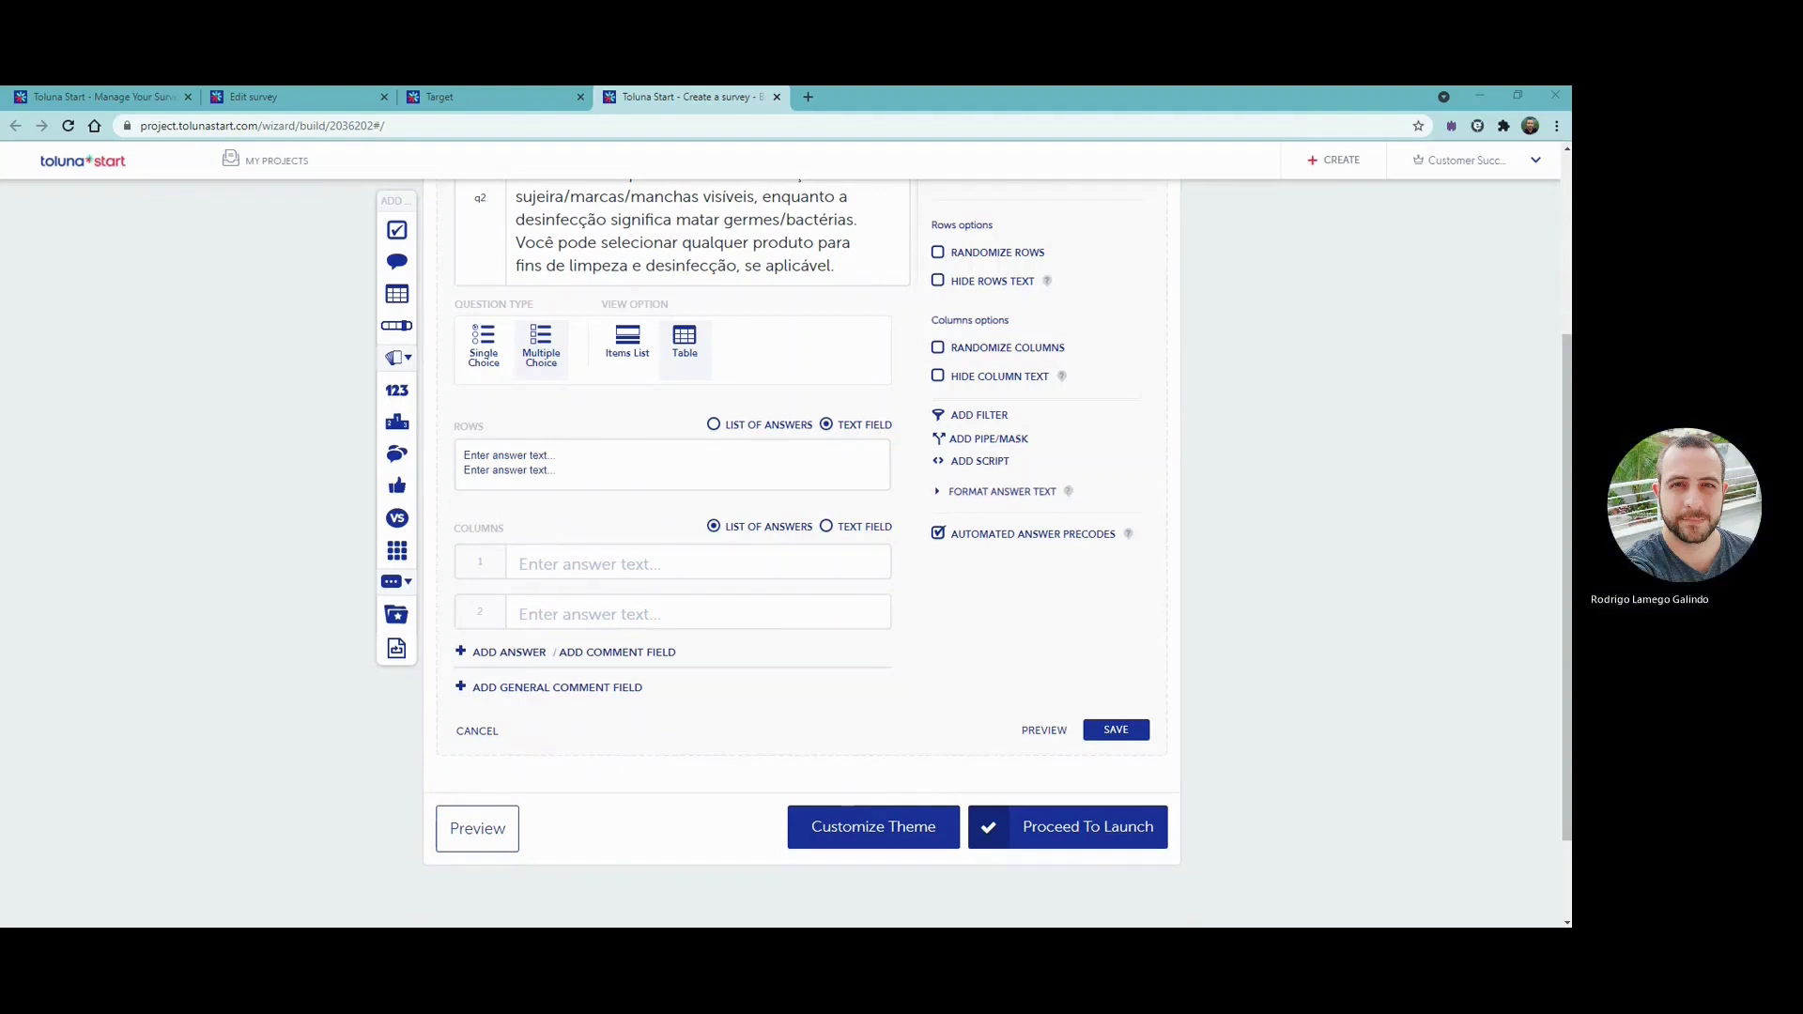
left_click(583, 443)
type("Toalhas de limpeza de superfícies antibacterianas Spray de limpeza antibacteriano Spray de limpeza multiuso Lenços de limpeza multiuso Alvejante Líquido desinfetante Spray desinfetante Spray desinfetante em aerossol Spray de limpeza para áreas específicas em sua casa (por exemplo, para banheiros, forno, janelas, mofo e bolor, fogão com graxa pesada, etc.) Toalhetes de limpeza para áreas específicas em sua casa (por exemplo, para banheiros, forno, mofo e bolor, fogão com graxa pesada etc.) Creme de limpeza Espuma de limpeza Esponja/pano e detergente Nenhuma das opções acima")
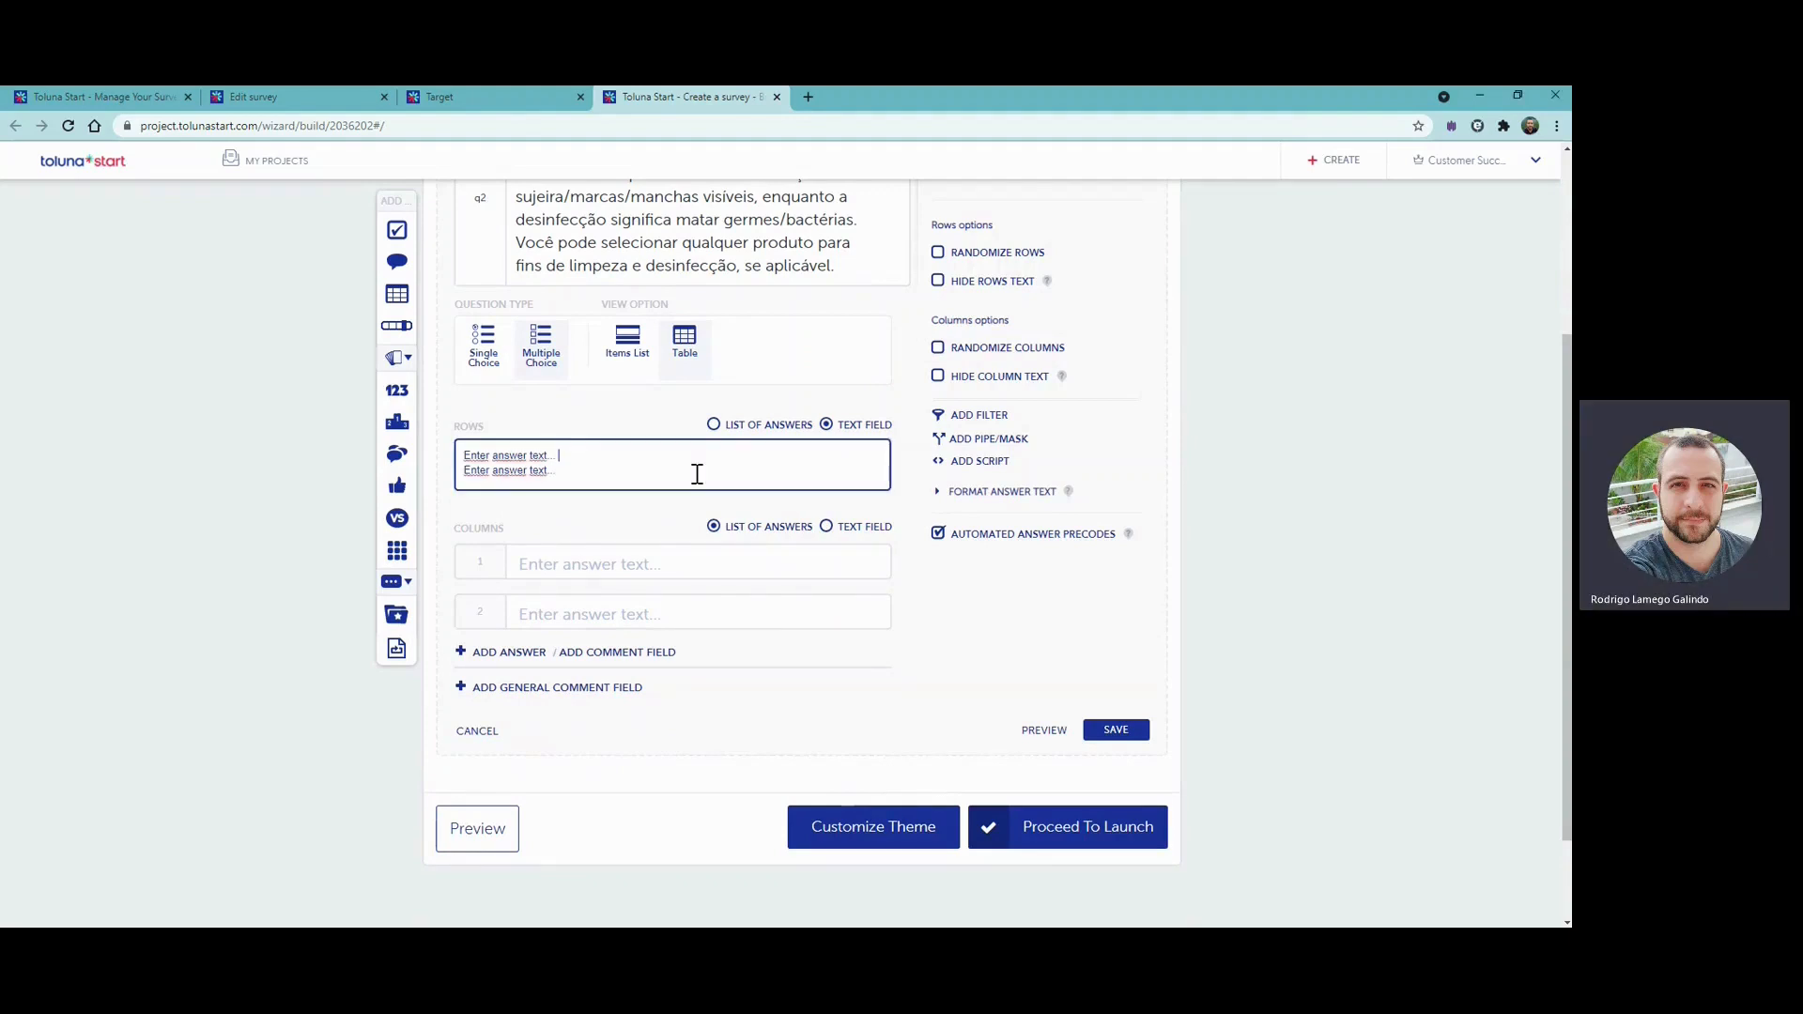
left_click(474, 455)
key("Delete")
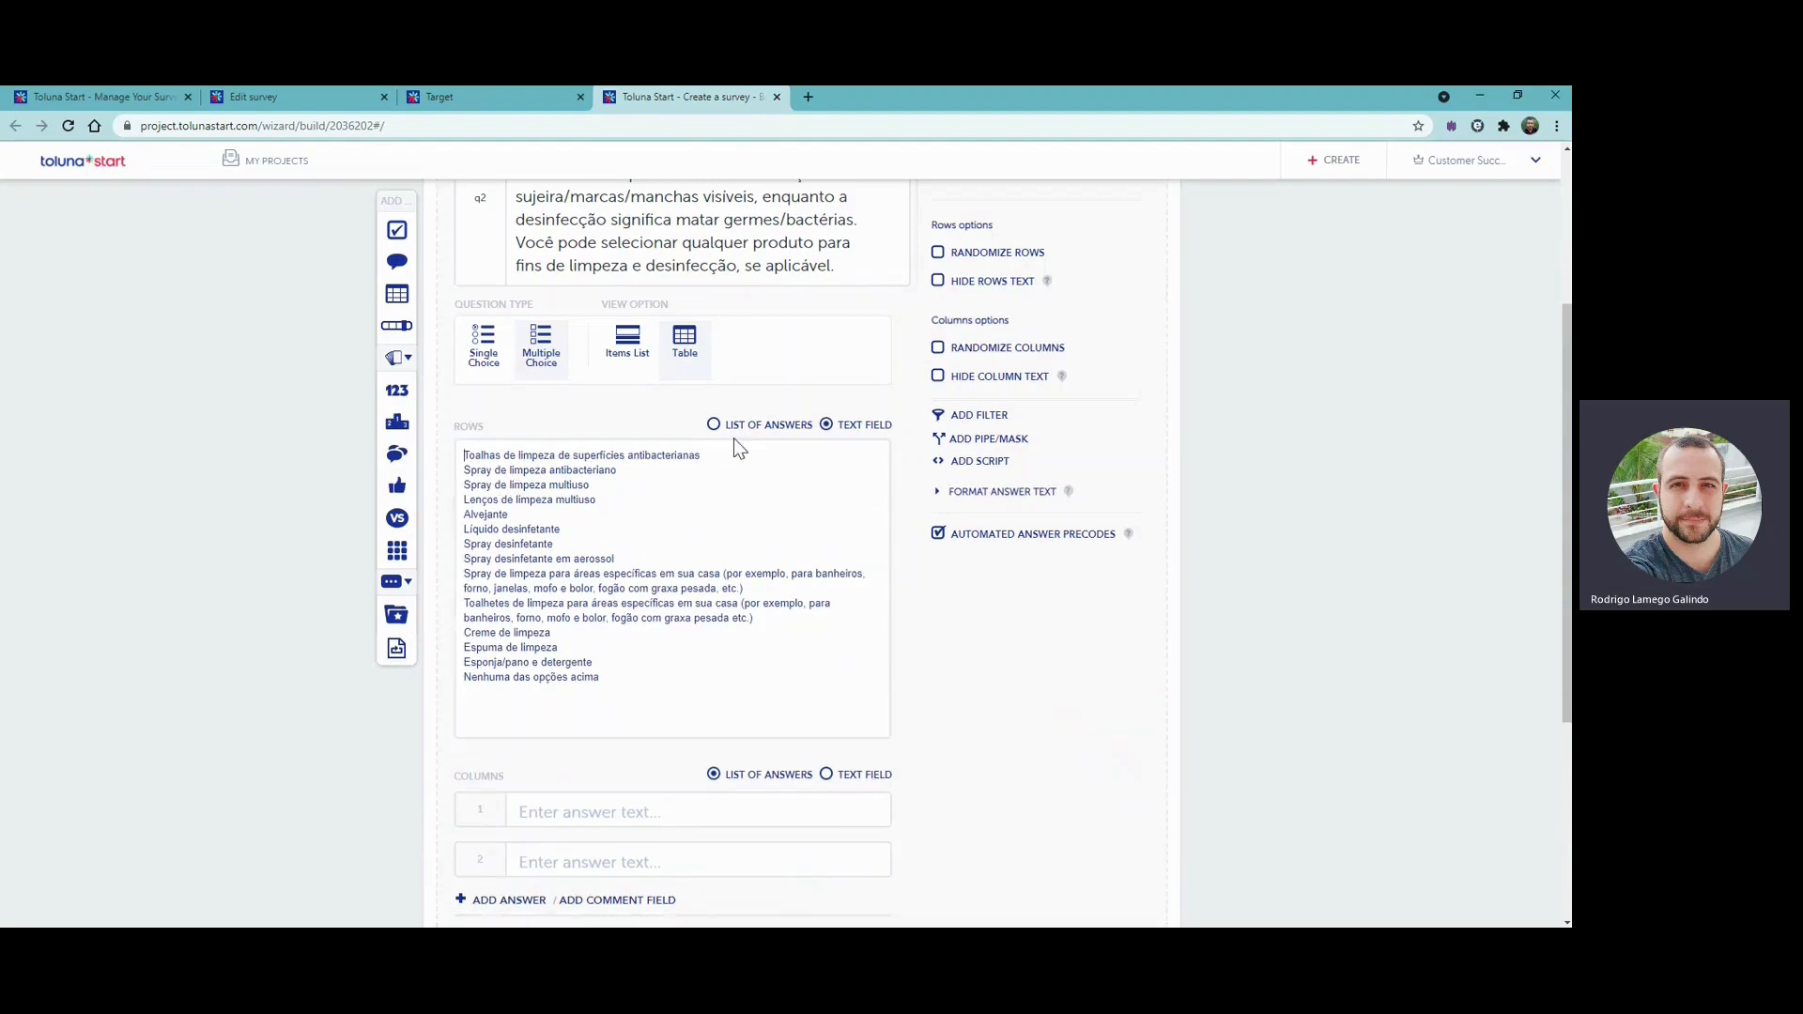
left_click(737, 428)
scroll(738, 449, "down", 6)
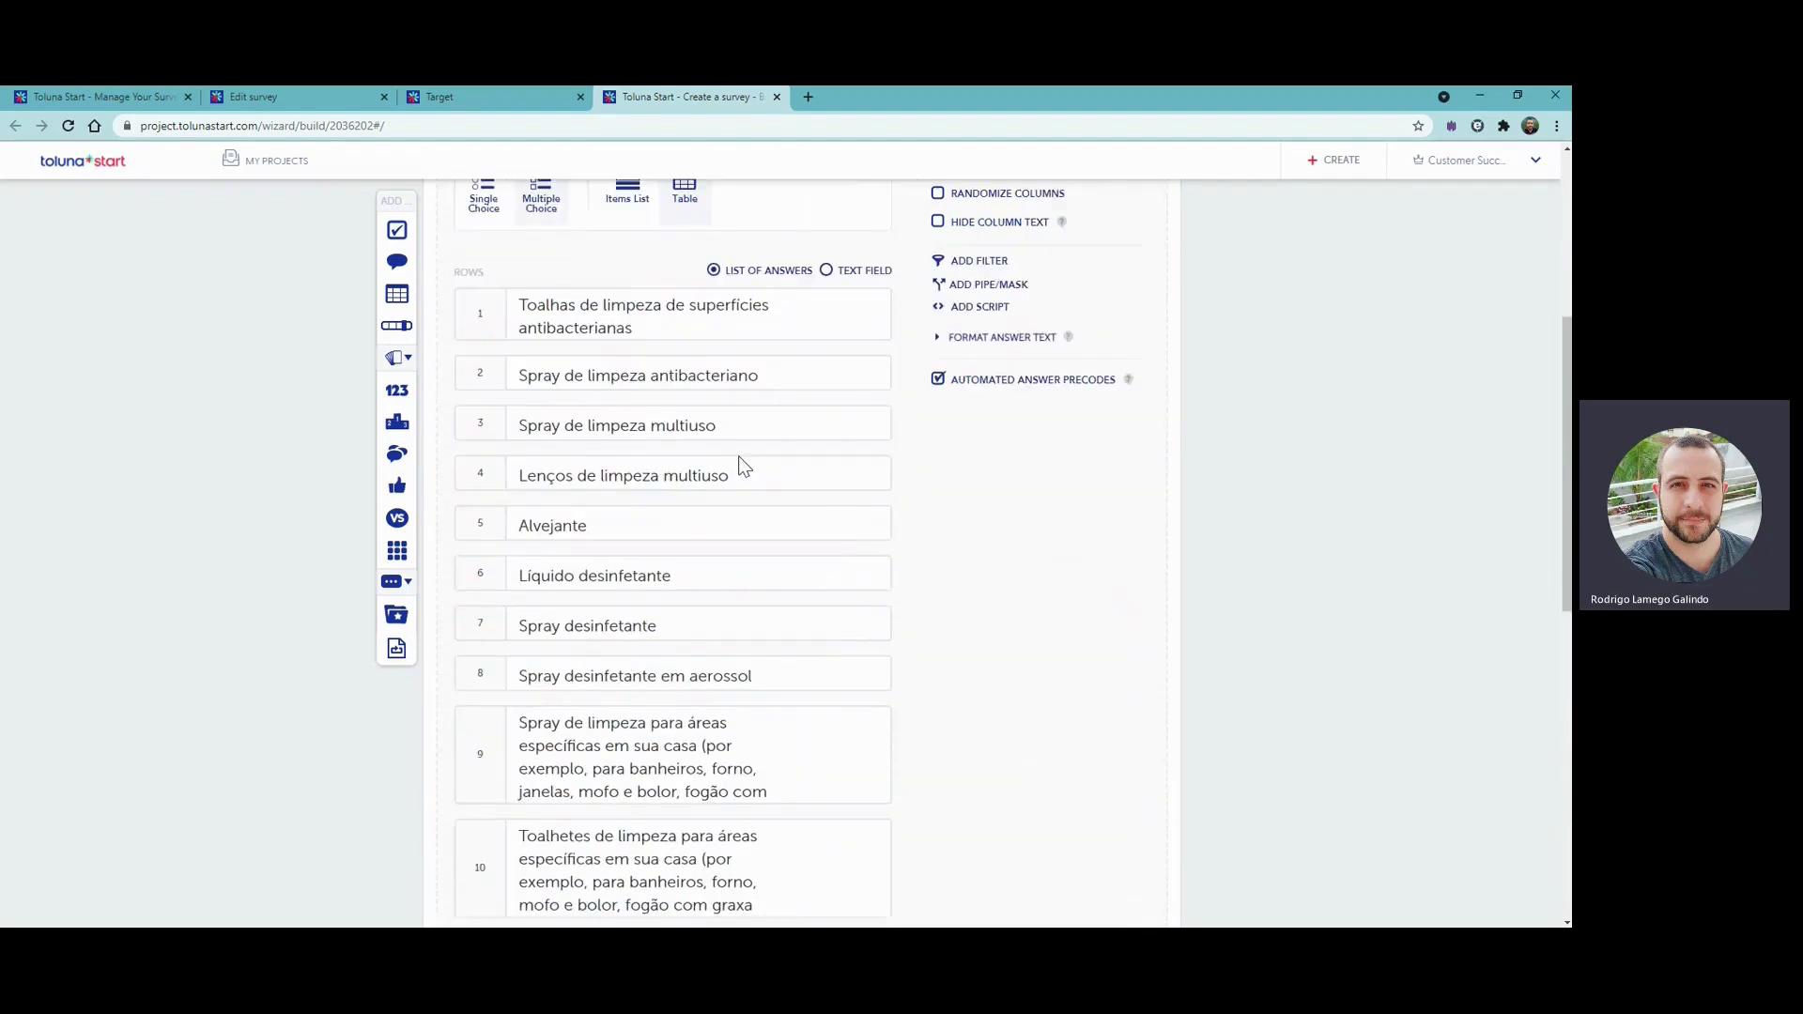
left_click(736, 464)
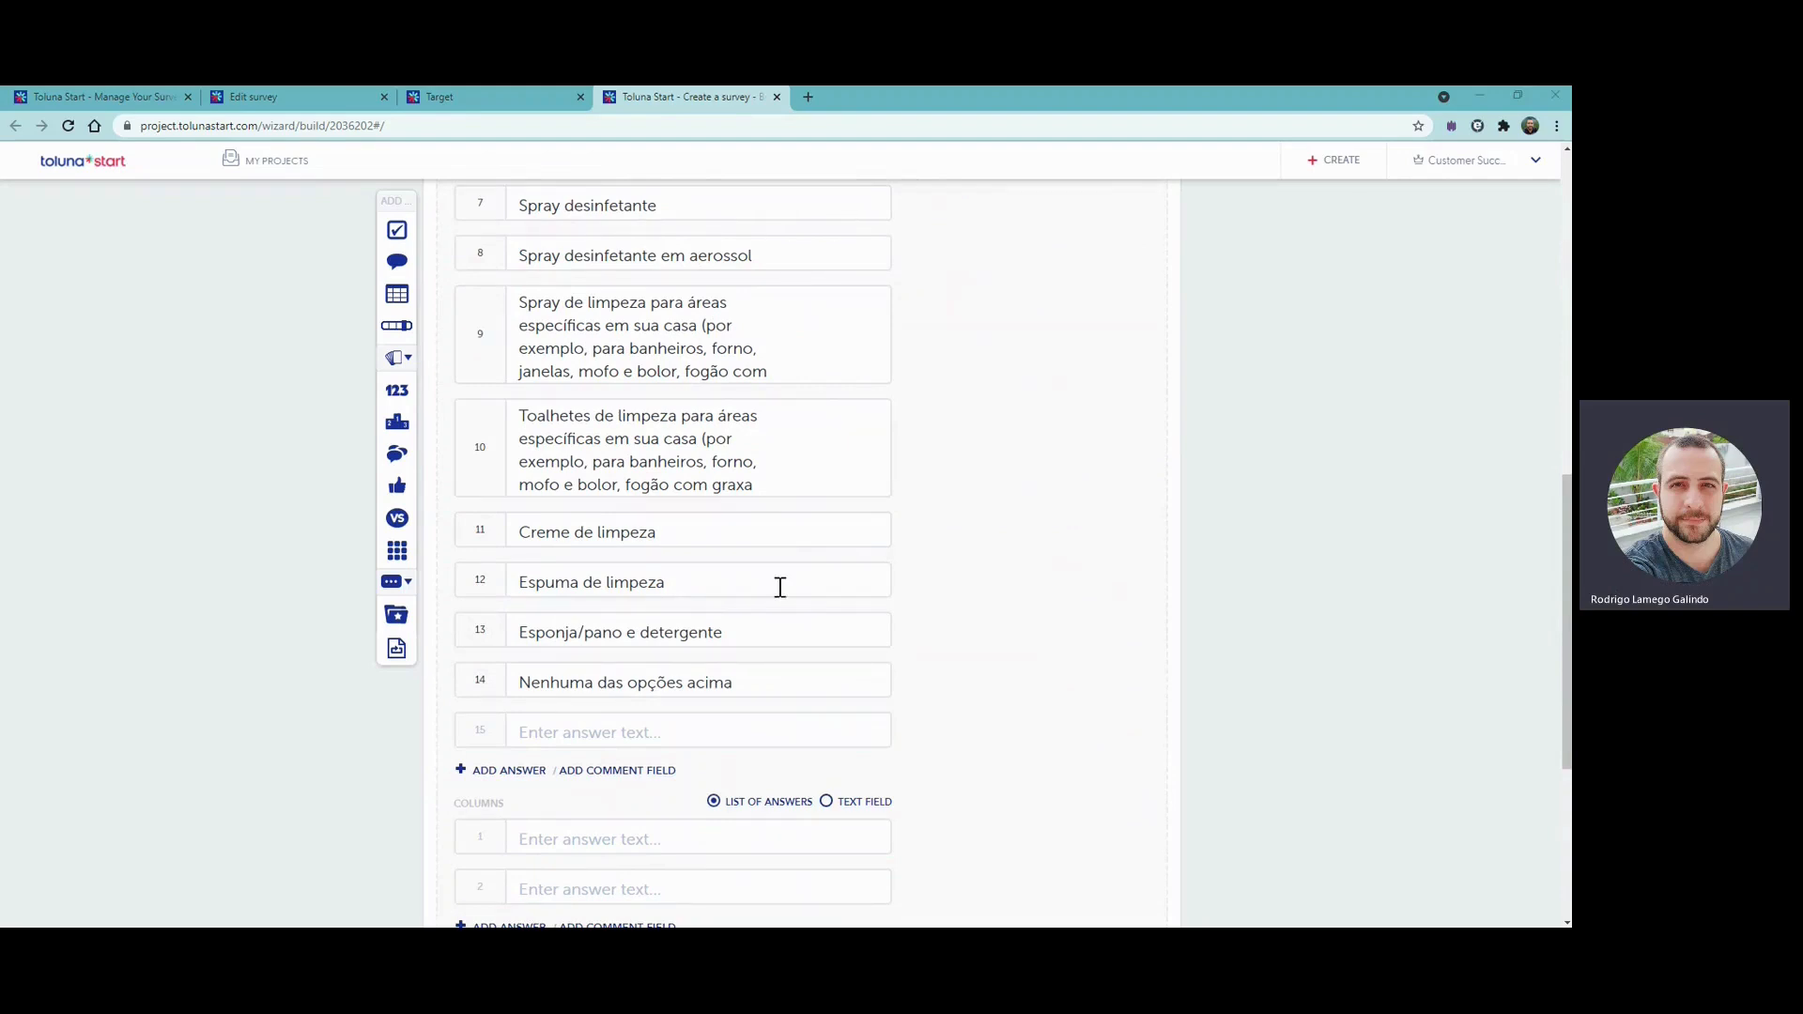
- Bulk-enter "Limpeza" and "Desinfectar" as the matrix columns and delete the empty third column entry
left_click(825, 803)
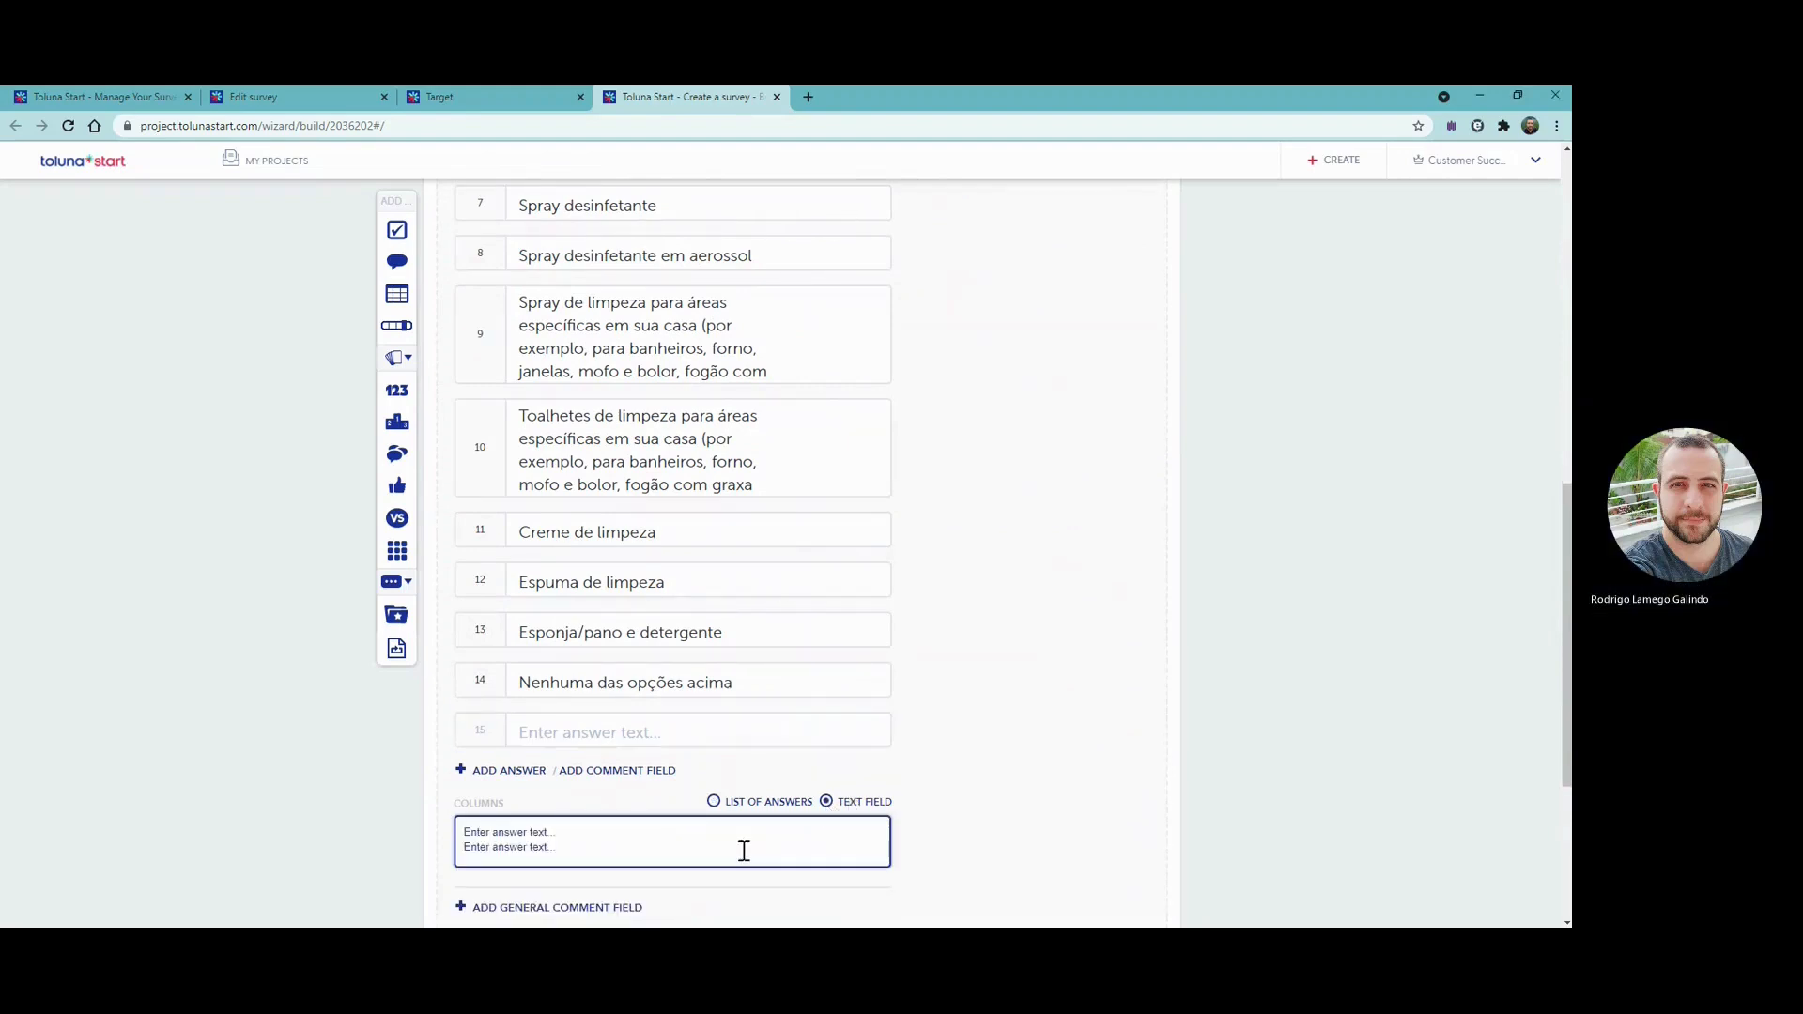
left_click(742, 851)
key("ctrl+a")
type("Limpeza Desinfectar")
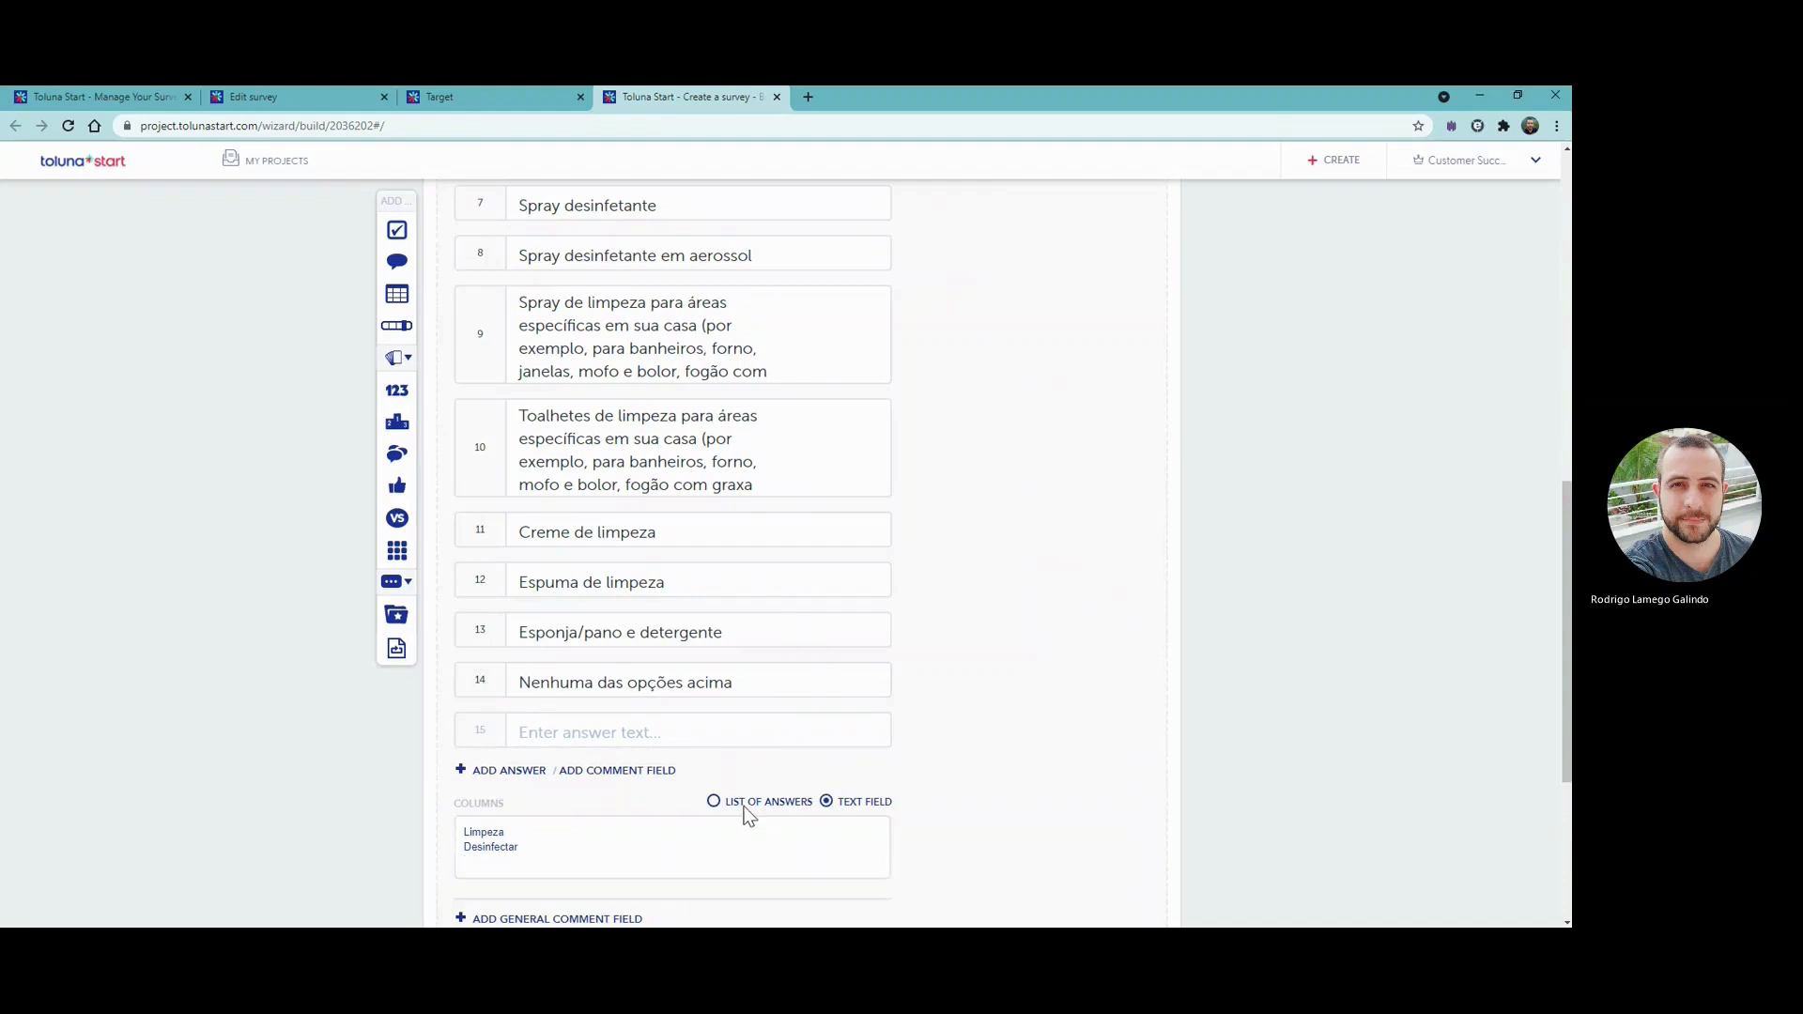
left_click(746, 804)
scroll(768, 726, "down", 3)
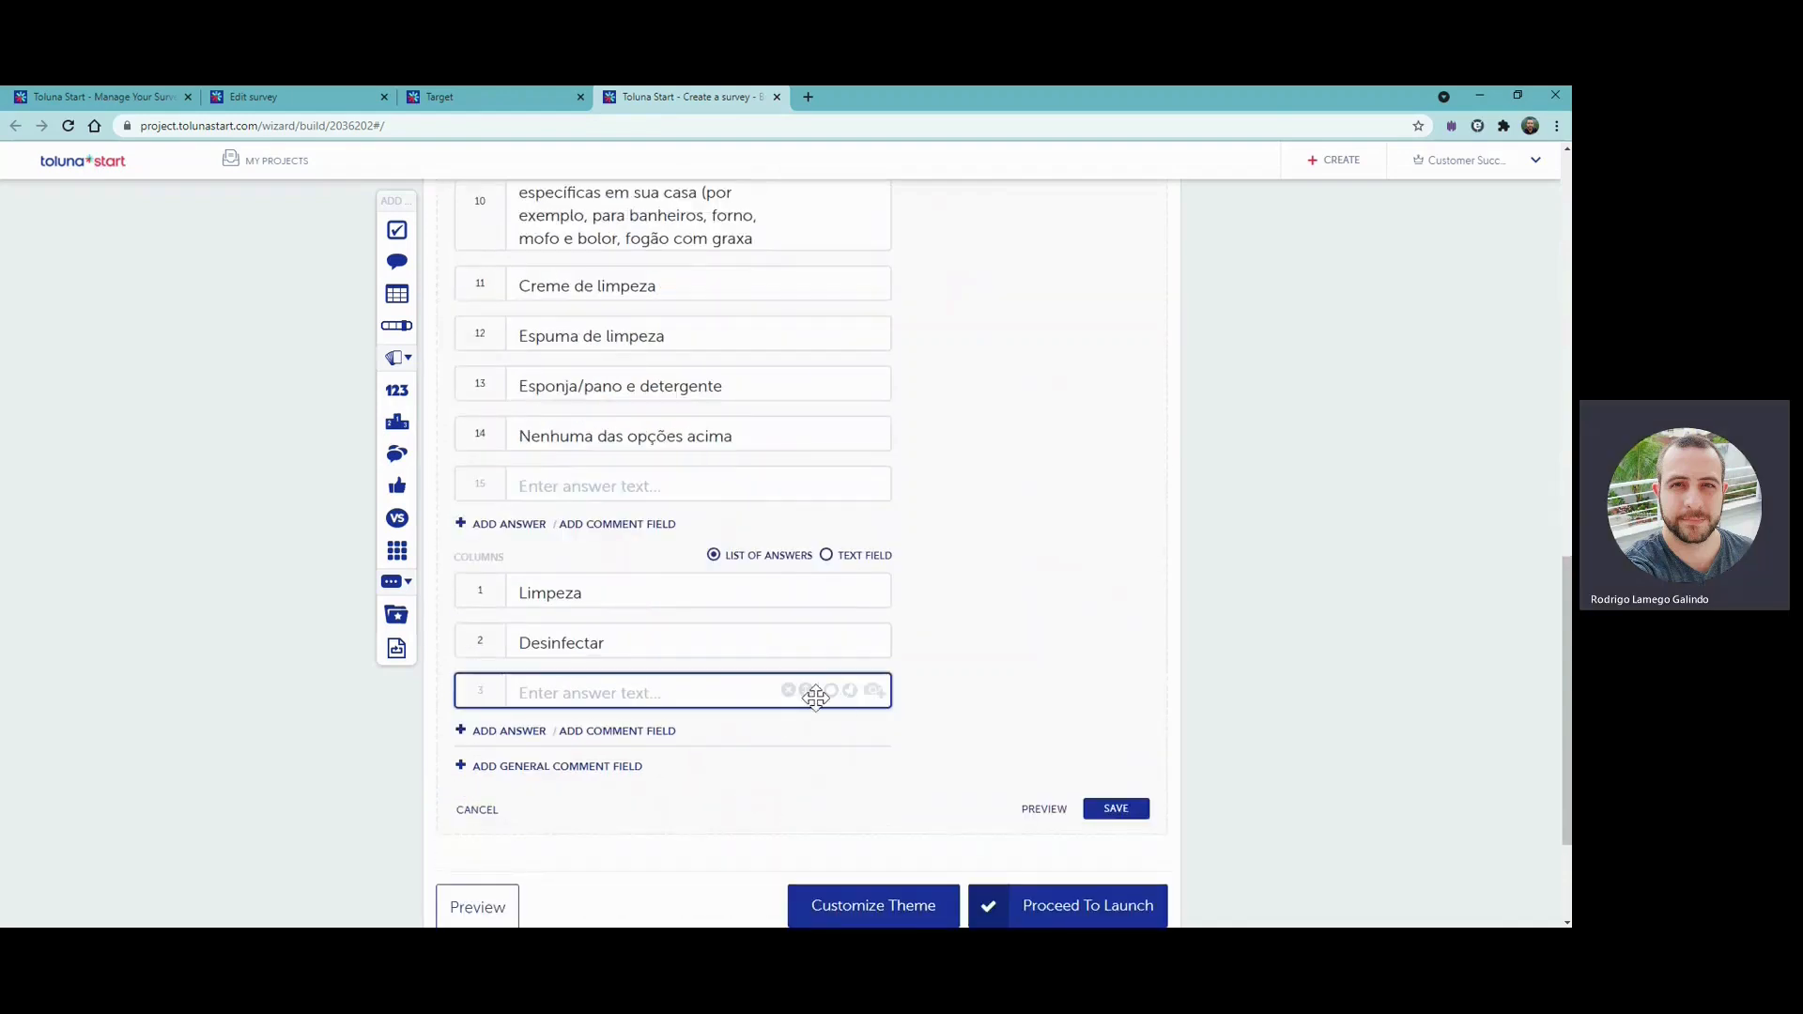
left_click(788, 691)
- Mark the "Nenhuma das opções acima" row as exclusive and randomize both the rows and the columns
scroll(877, 718, "up", 2)
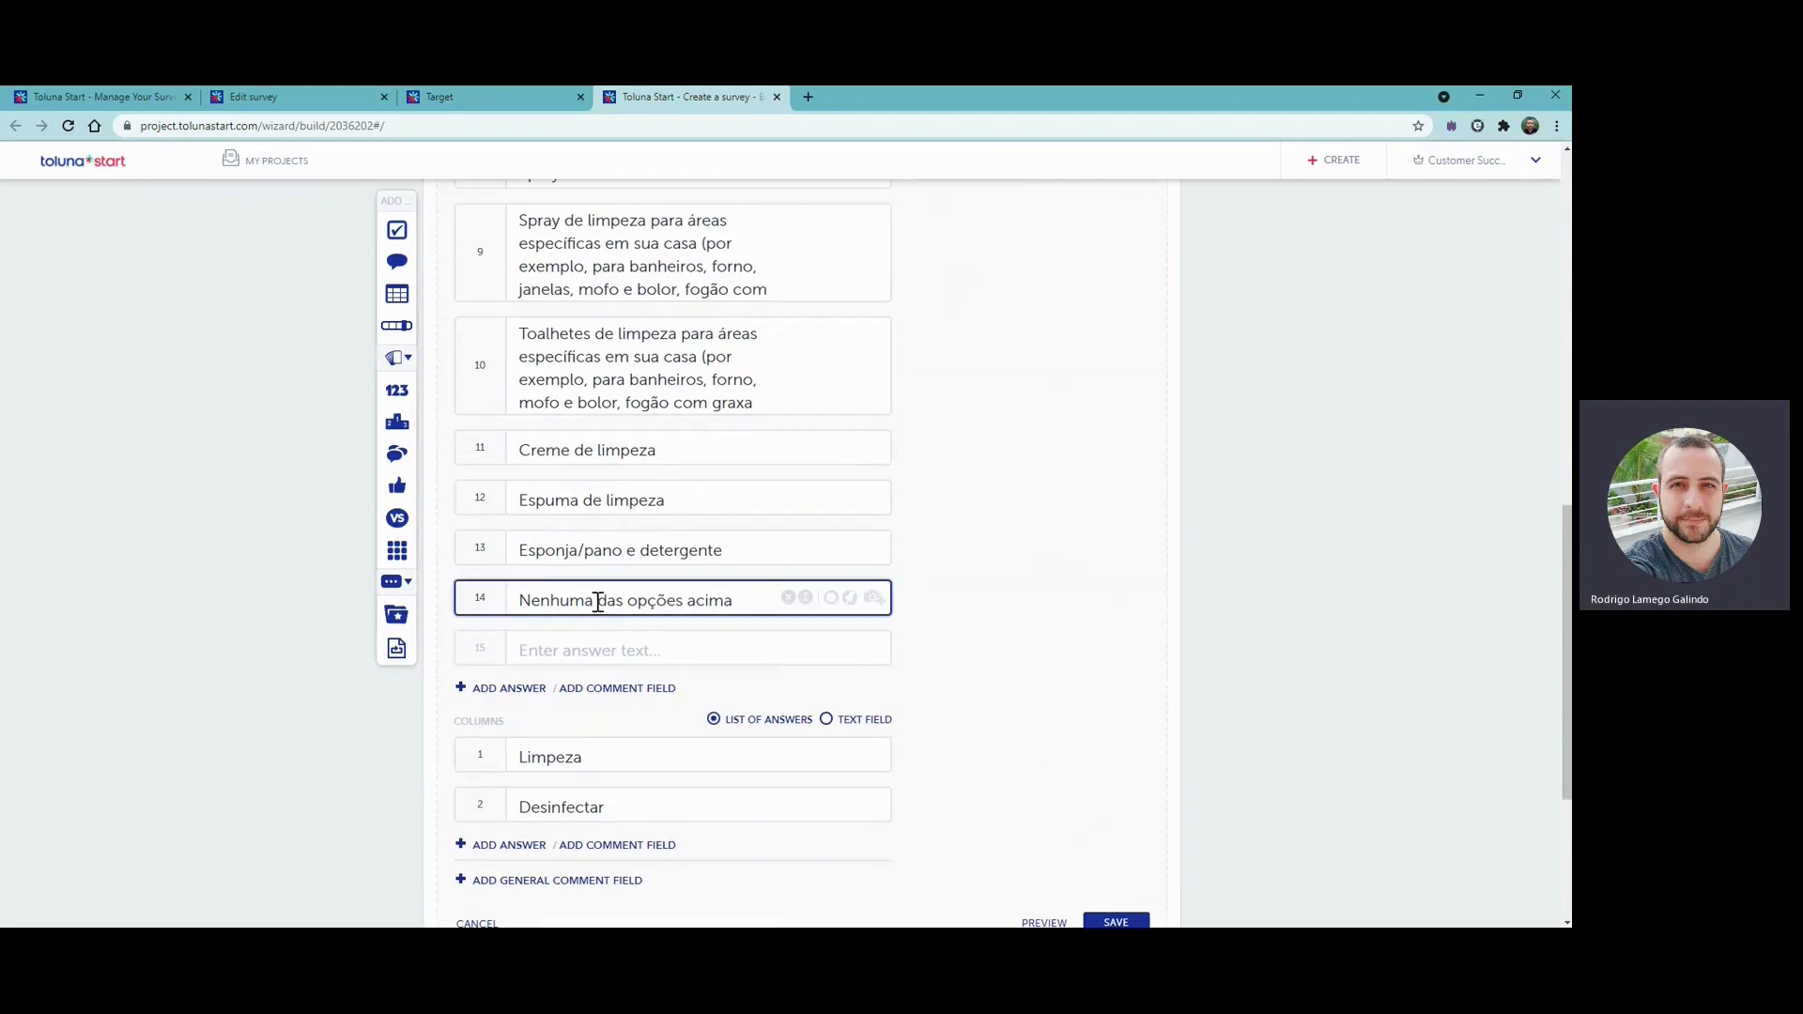
left_click(831, 598)
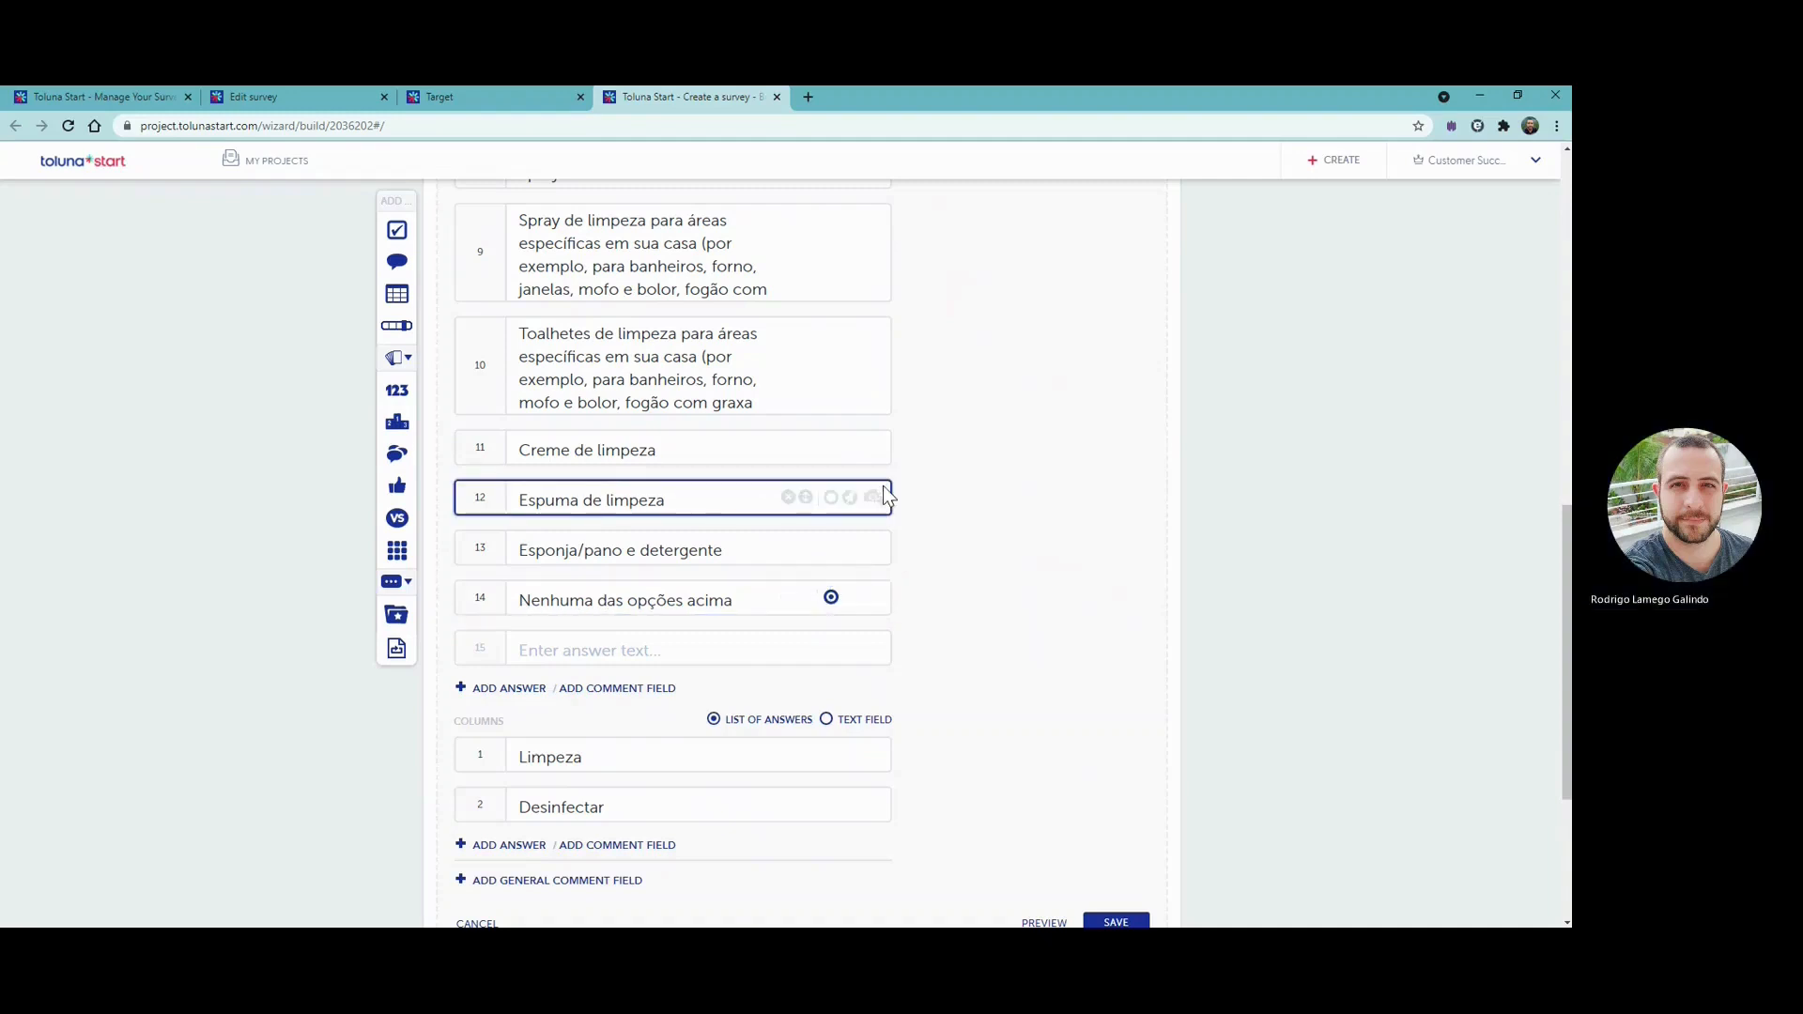
scroll(883, 486, "up", 4)
scroll(883, 487, "up", 2)
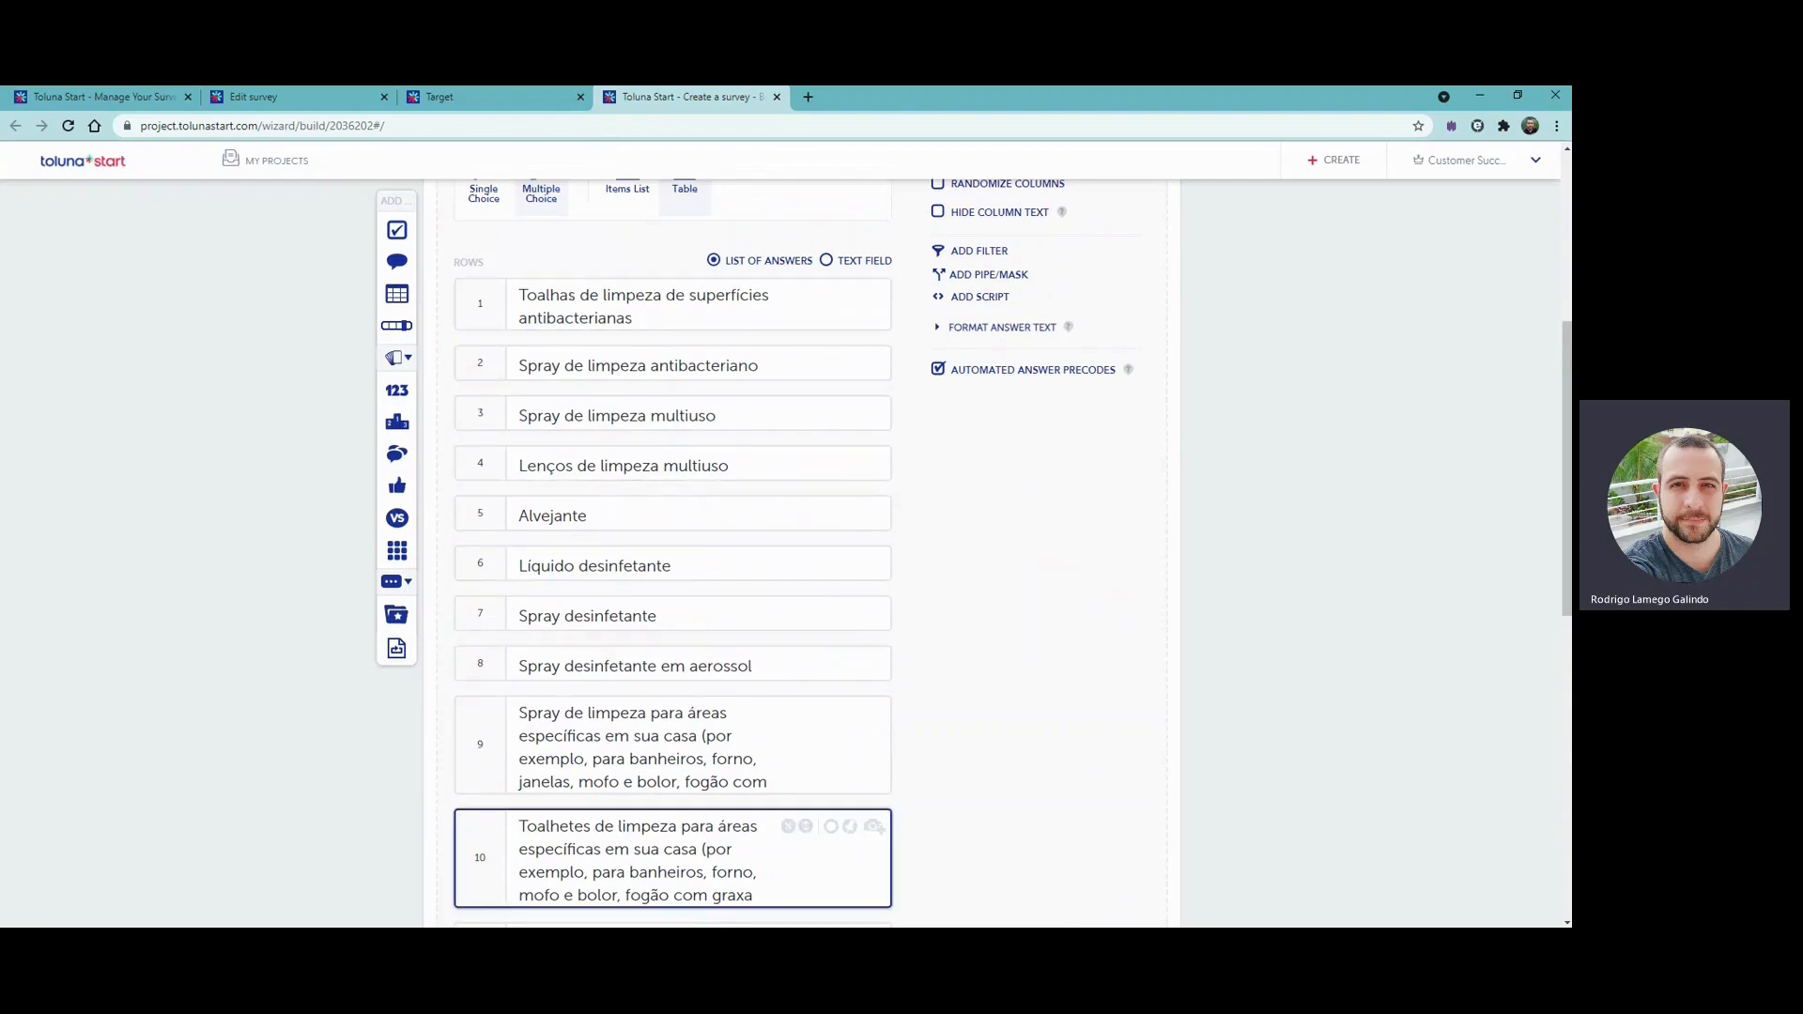
scroll(780, 427, "up", 1)
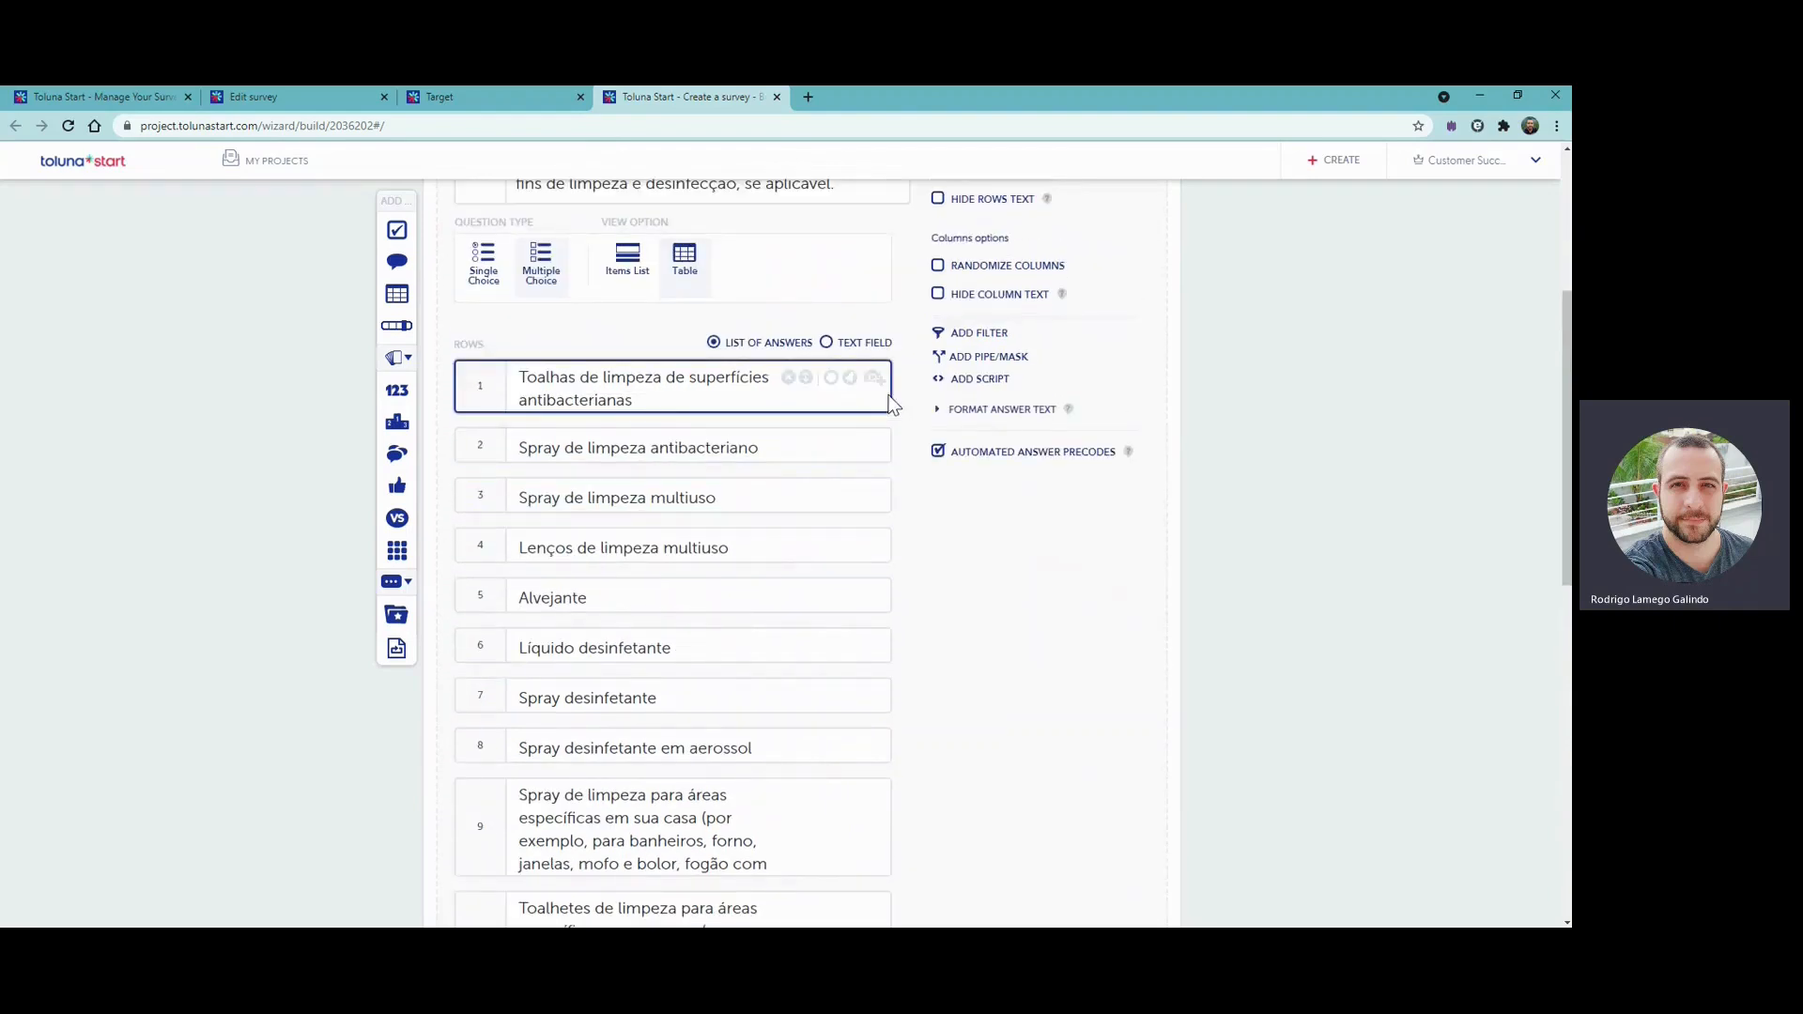
scroll(939, 423, "up", 1)
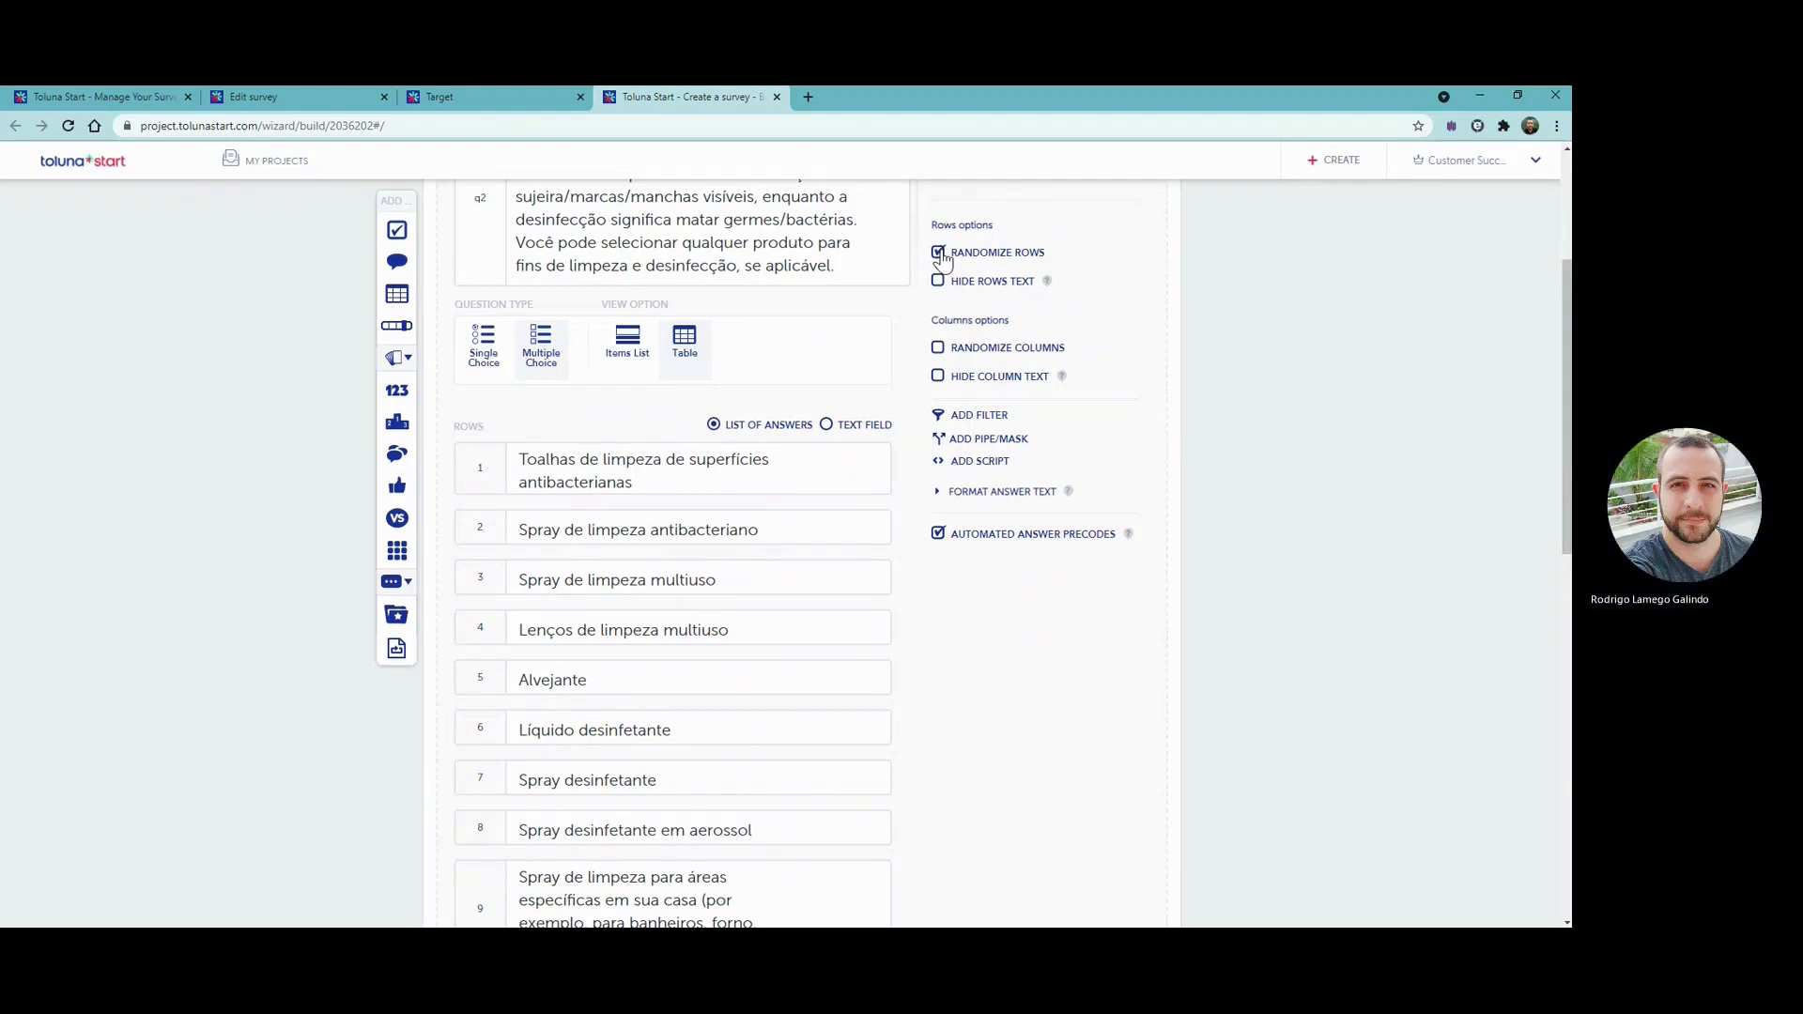
left_click(939, 352)
- Anchor the "Nenhuma das opções acima" row so it keeps its place in the randomized list
scroll(887, 380, "down", 6)
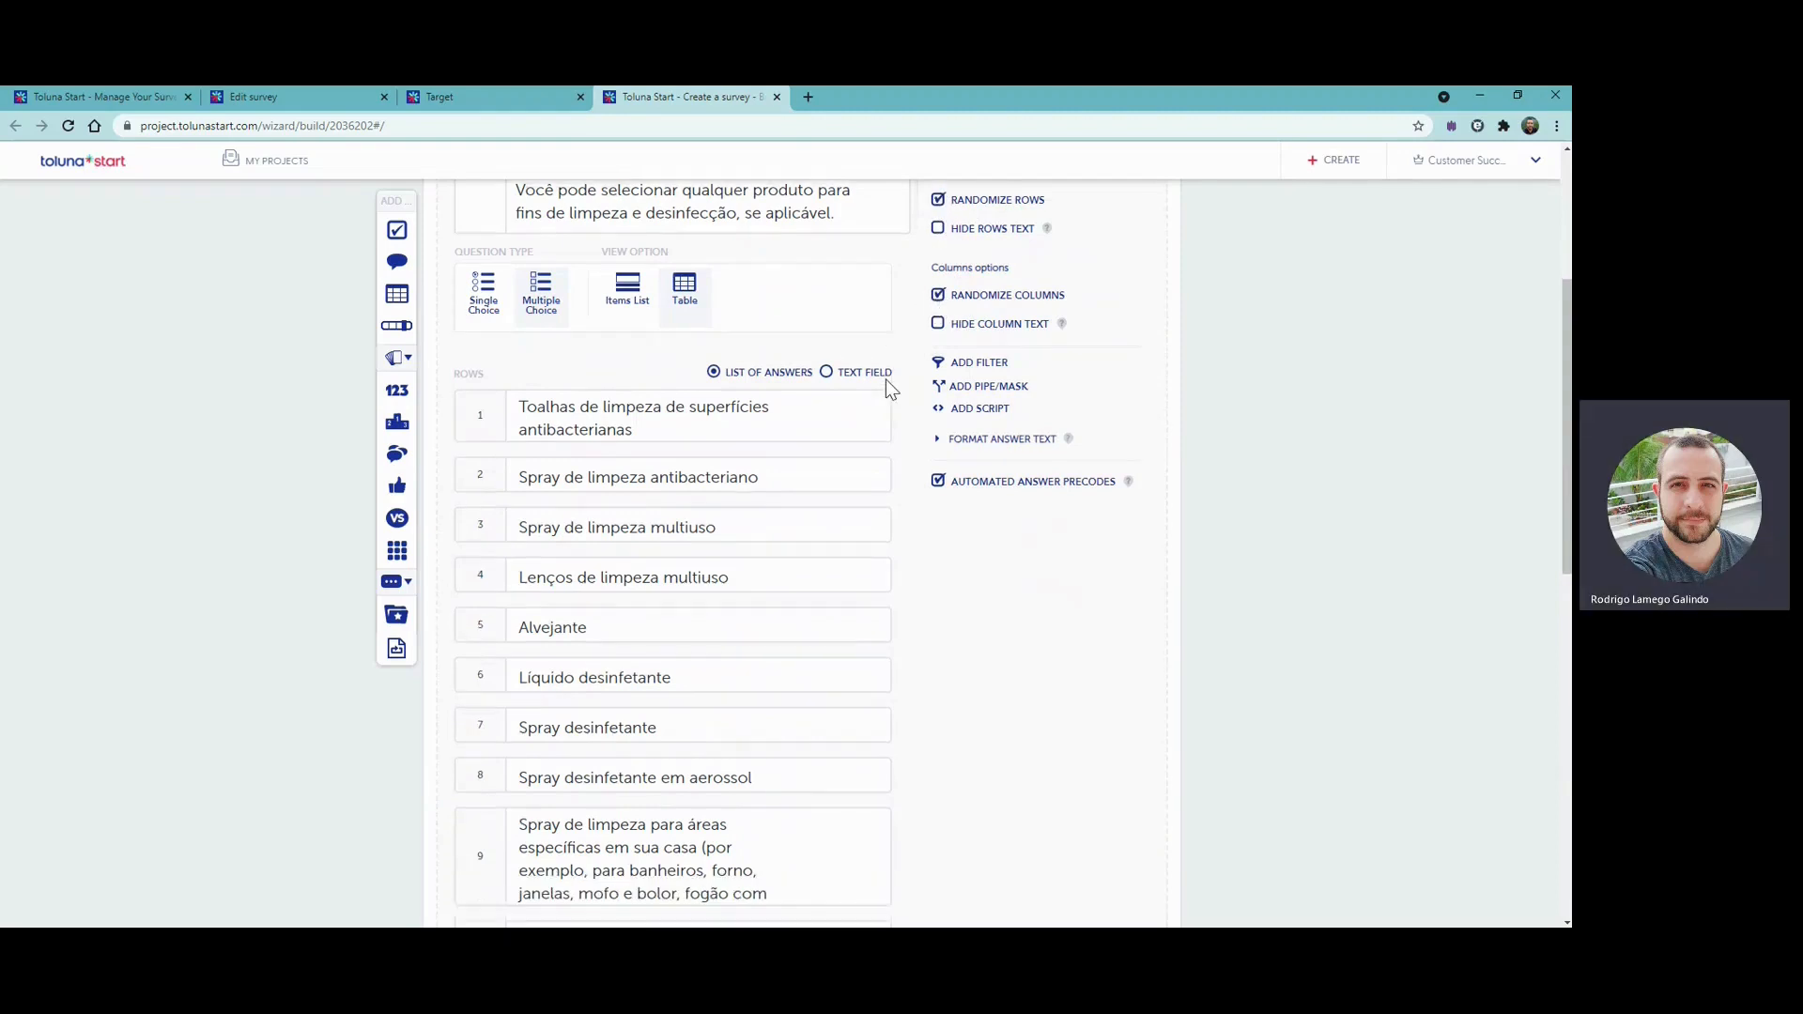
scroll(886, 380, "up", 3)
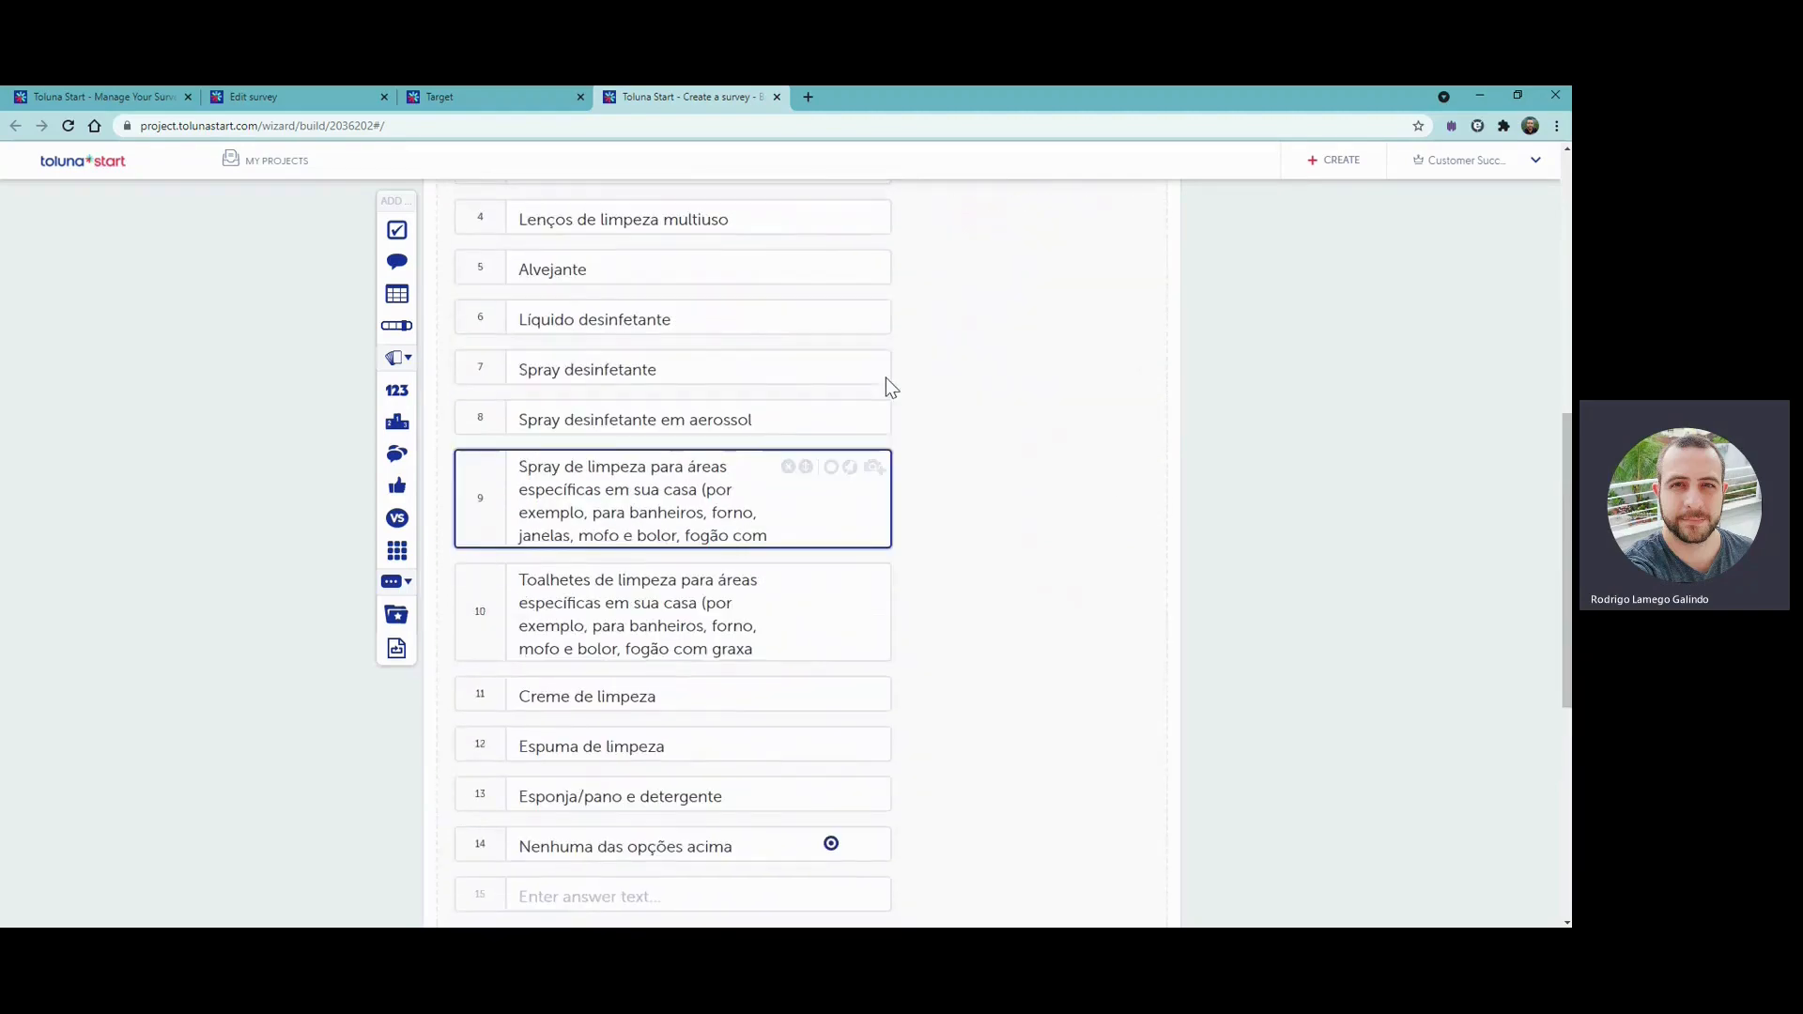
scroll(889, 381, "down", 2)
scroll(893, 385, "down", 1)
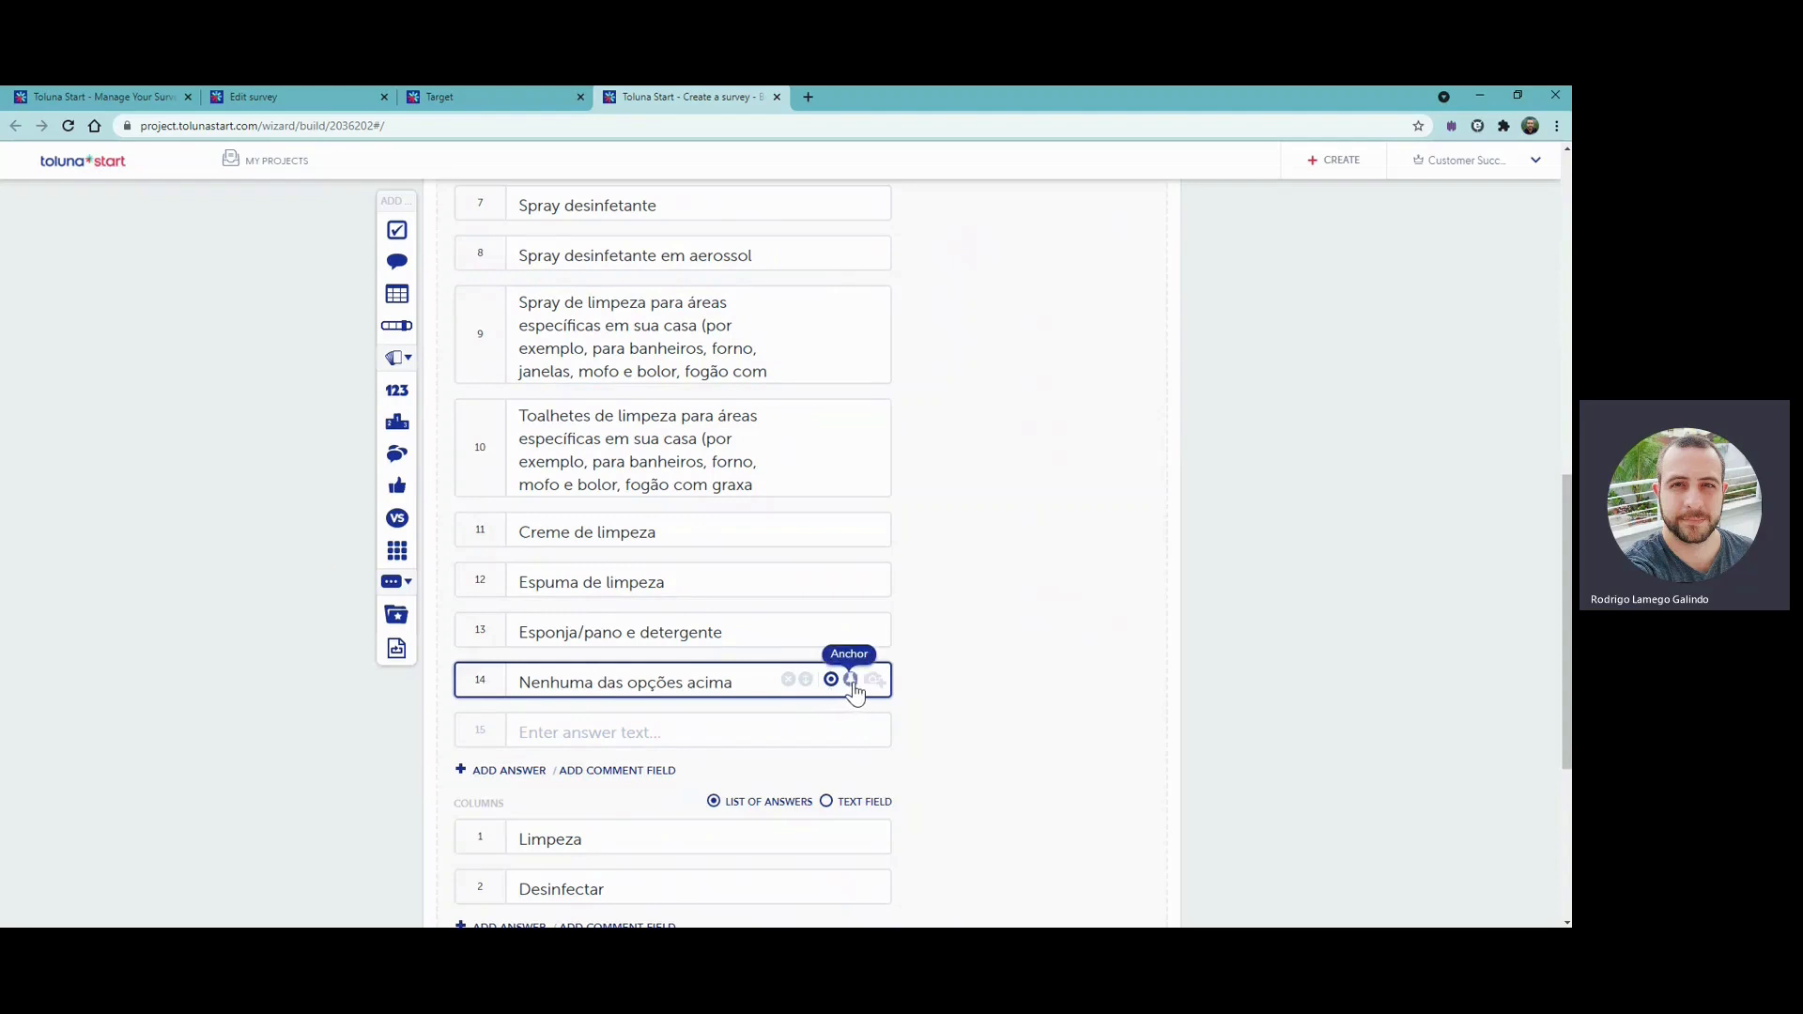
left_click(851, 681)
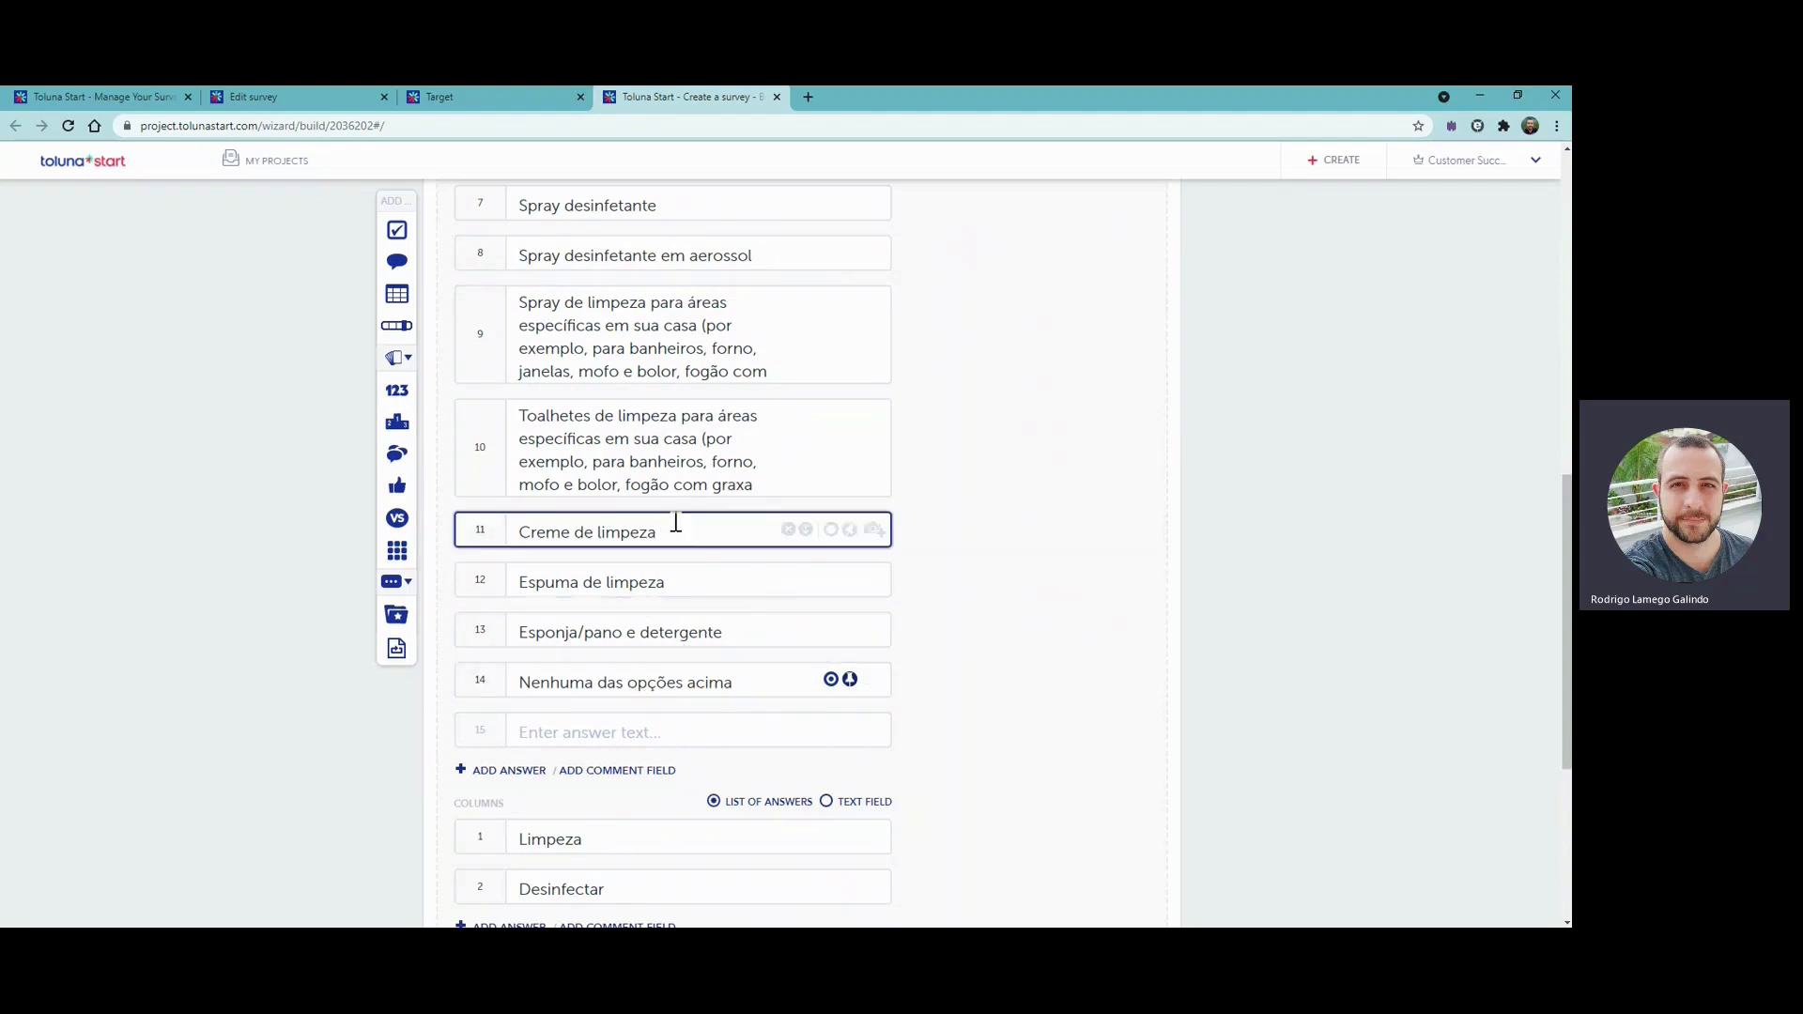
left_click(601, 738)
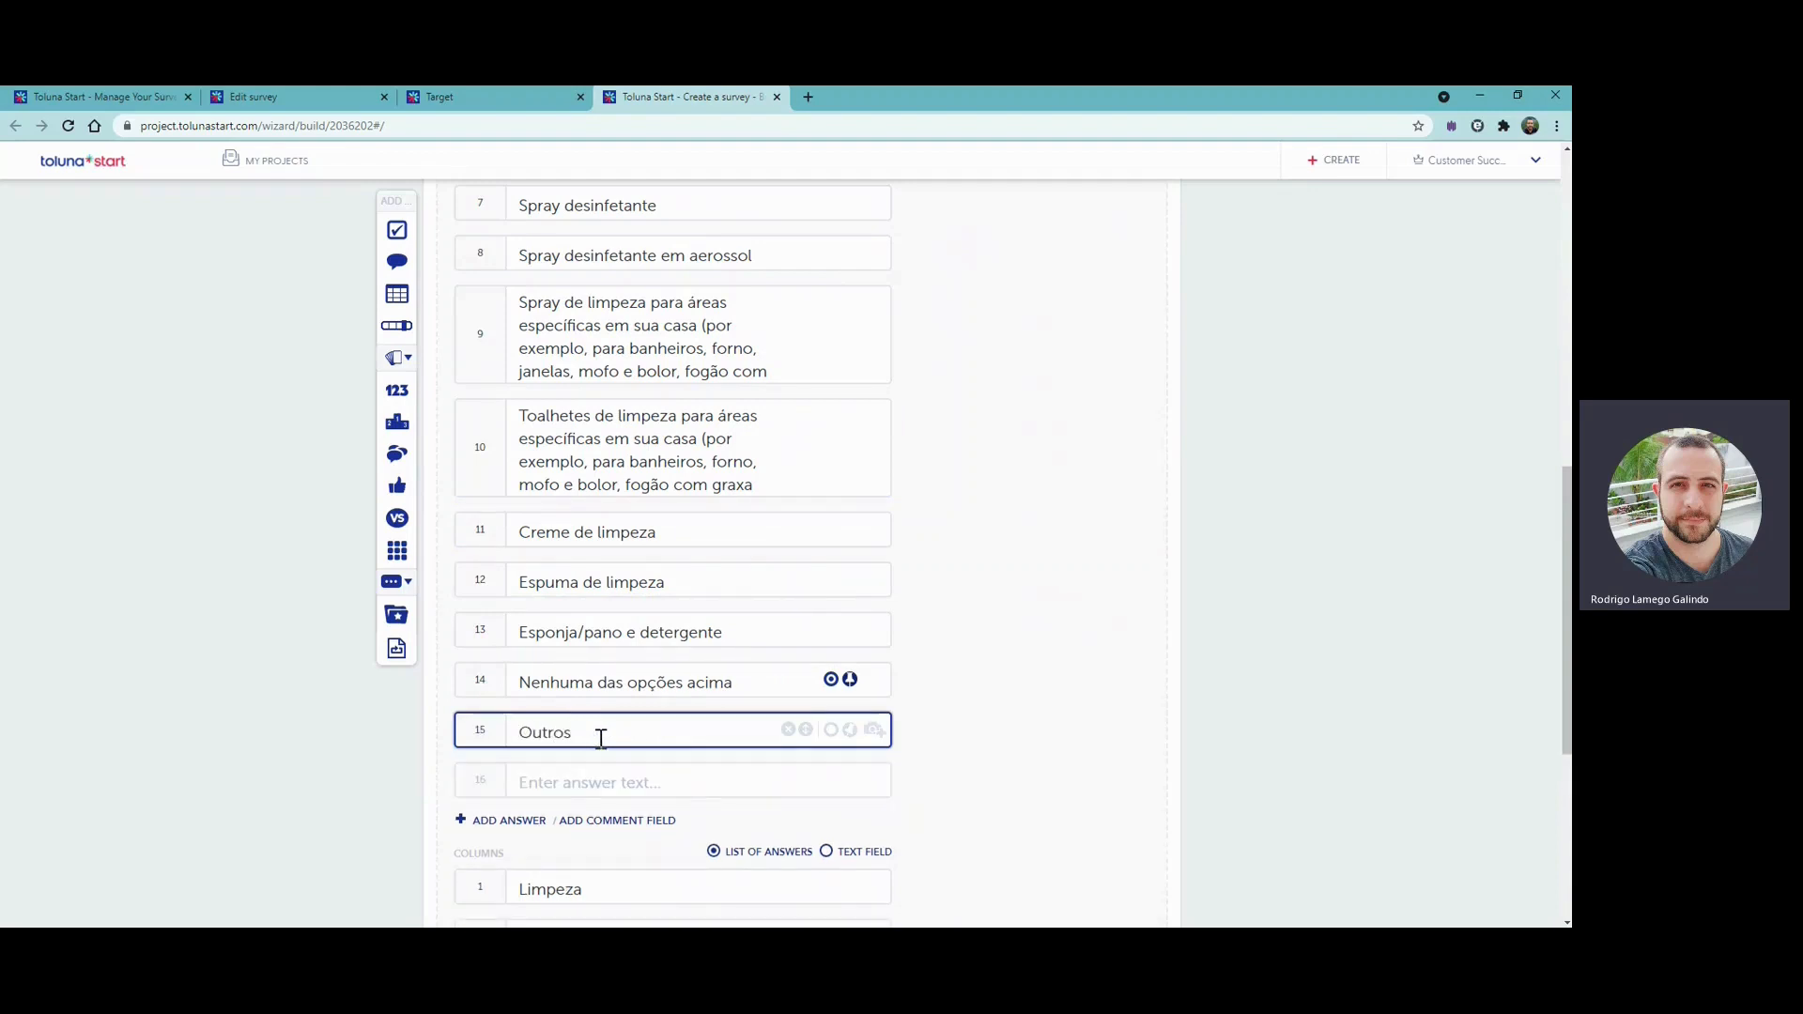
type("Outros")
left_click(789, 732)
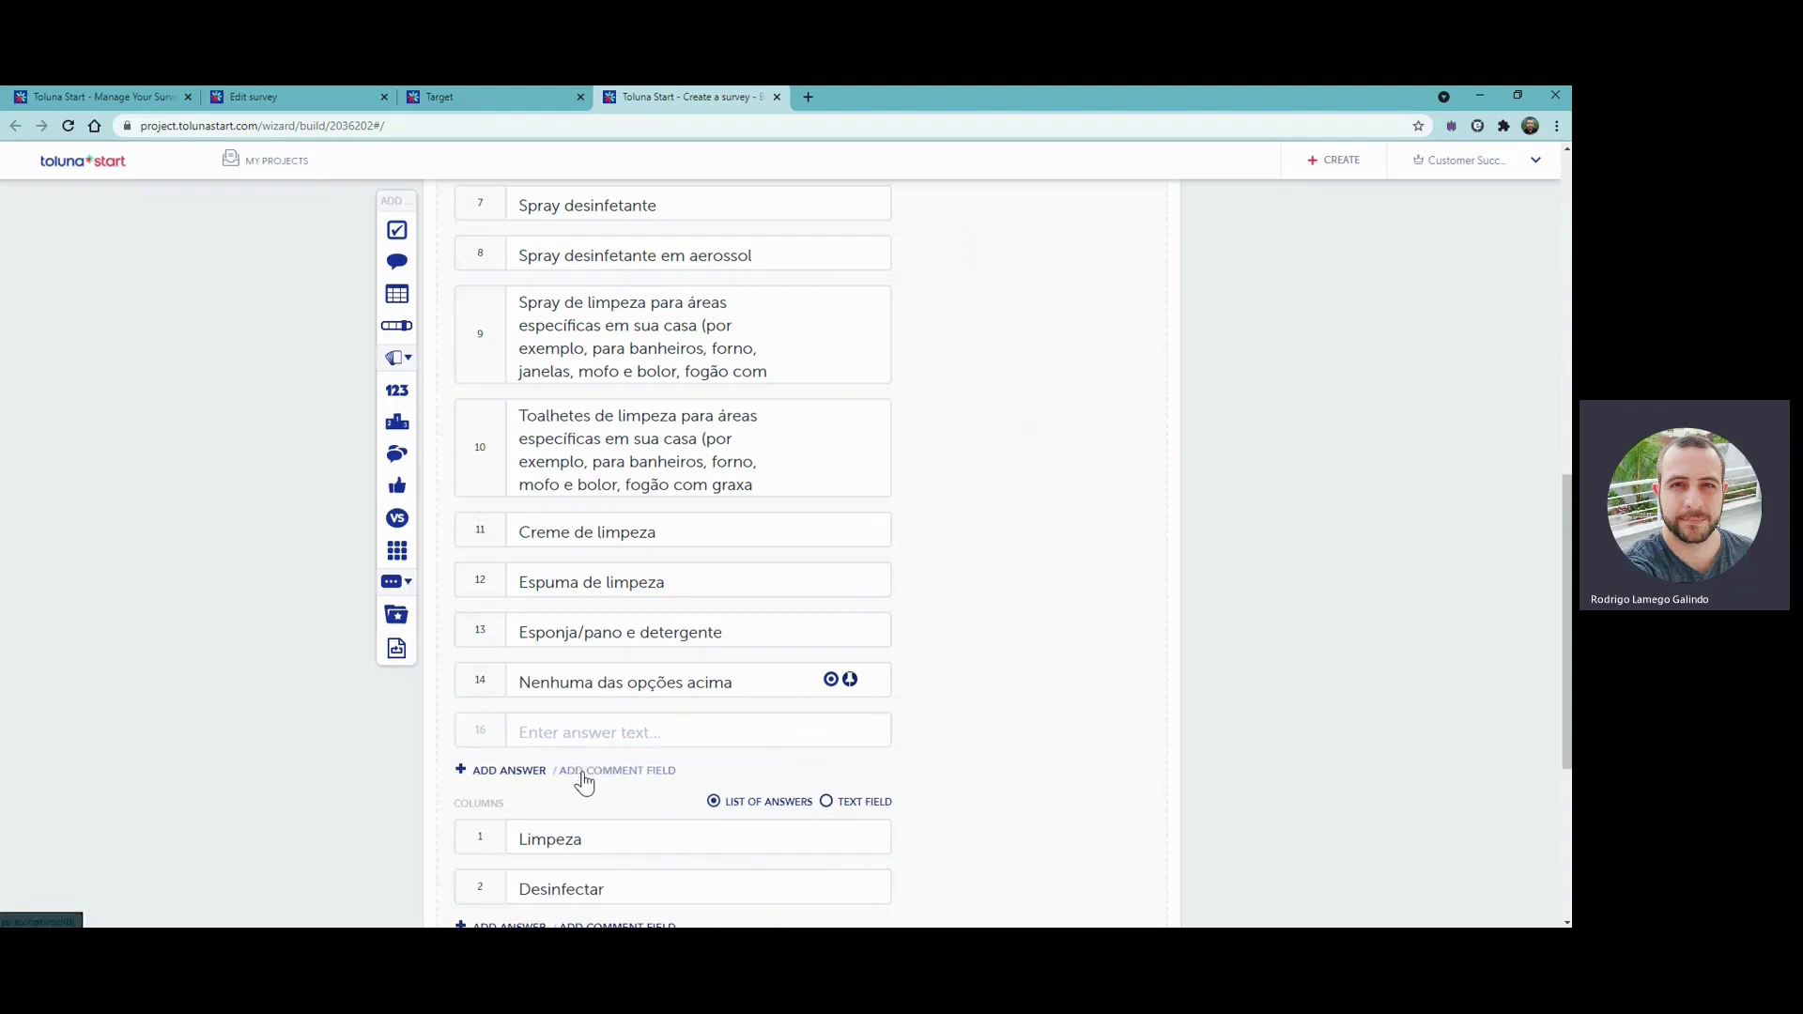
- Add a comment field to the rows labelled "Outro, especifique" and delete the empty answer row above it
left_click(617, 772)
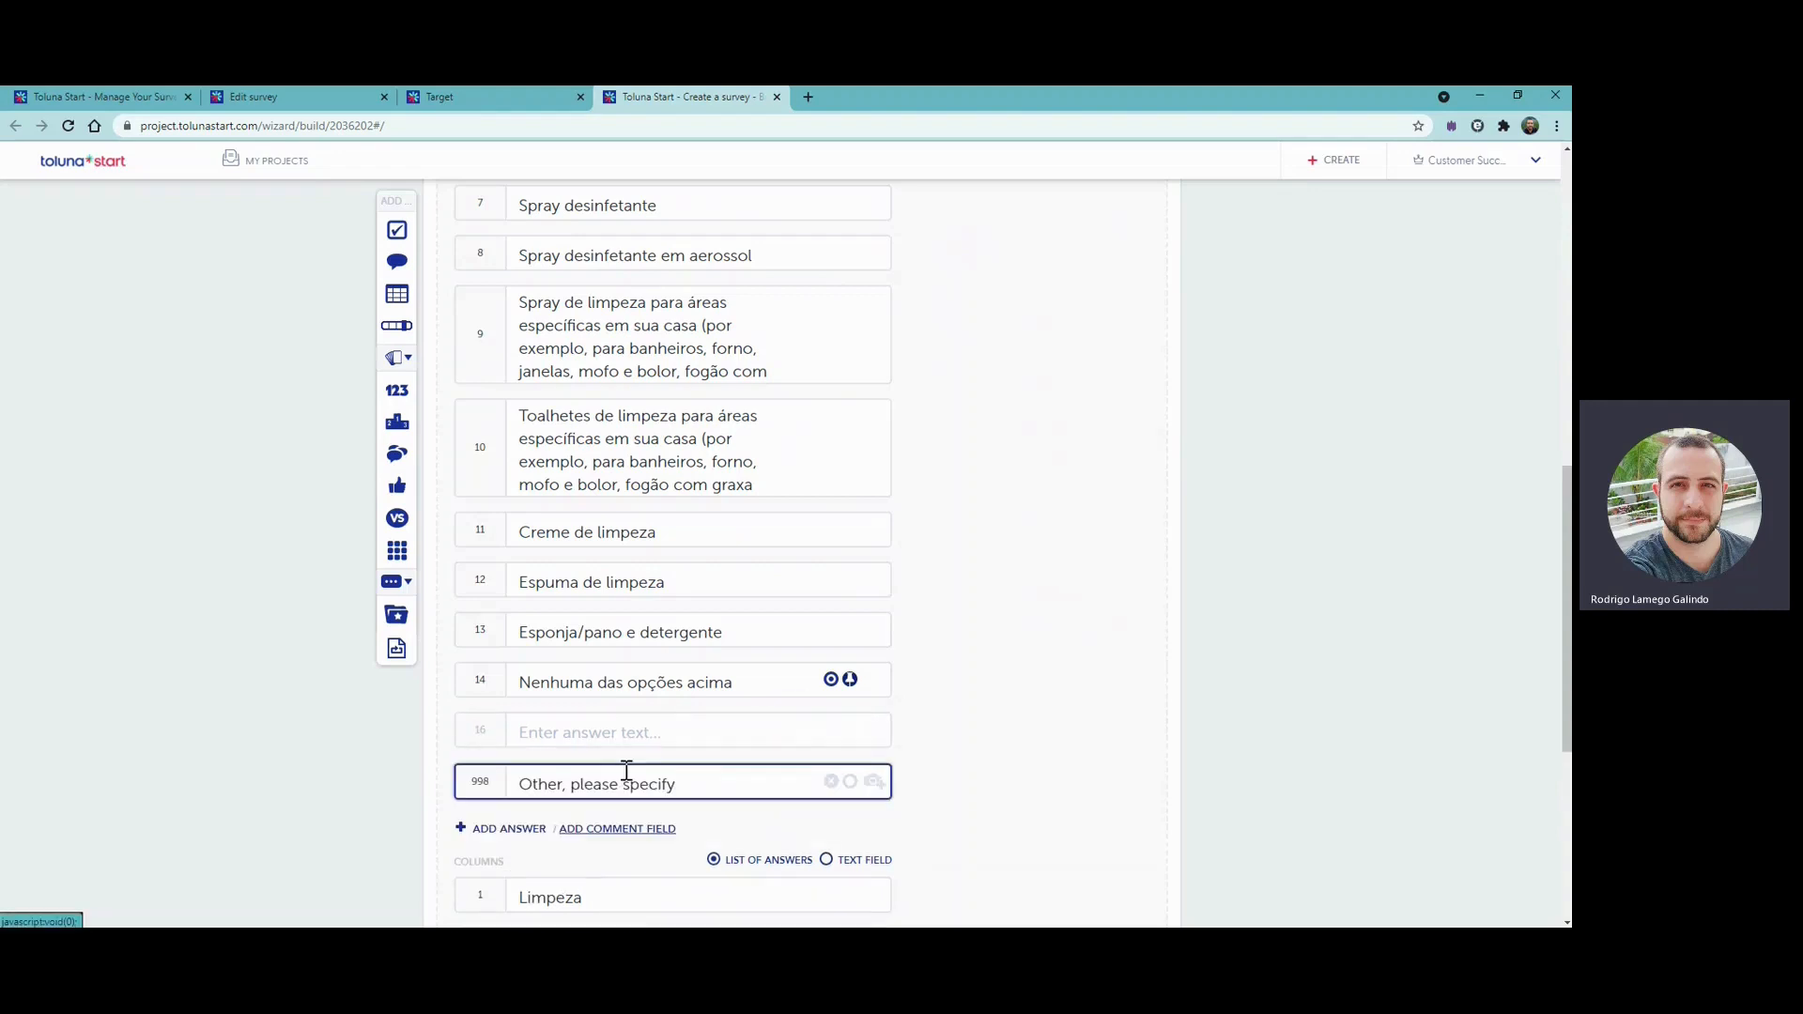
key("alt+Tab")
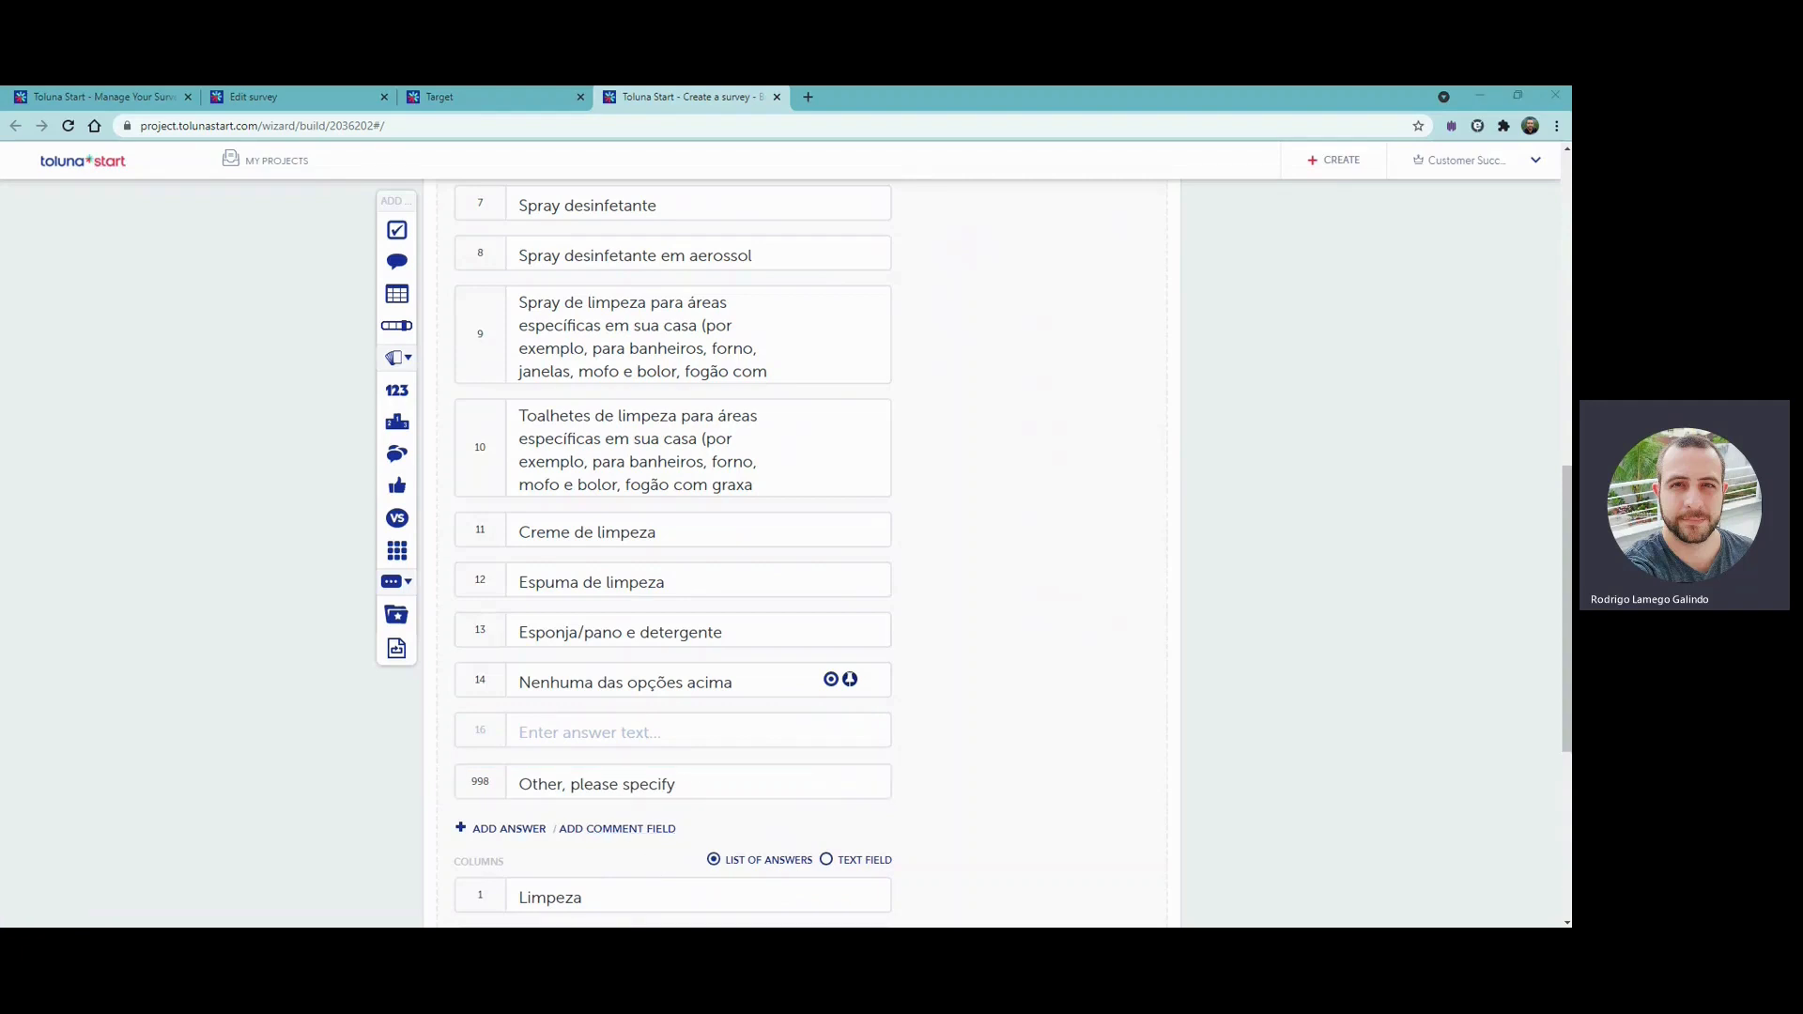
left_click(611, 780)
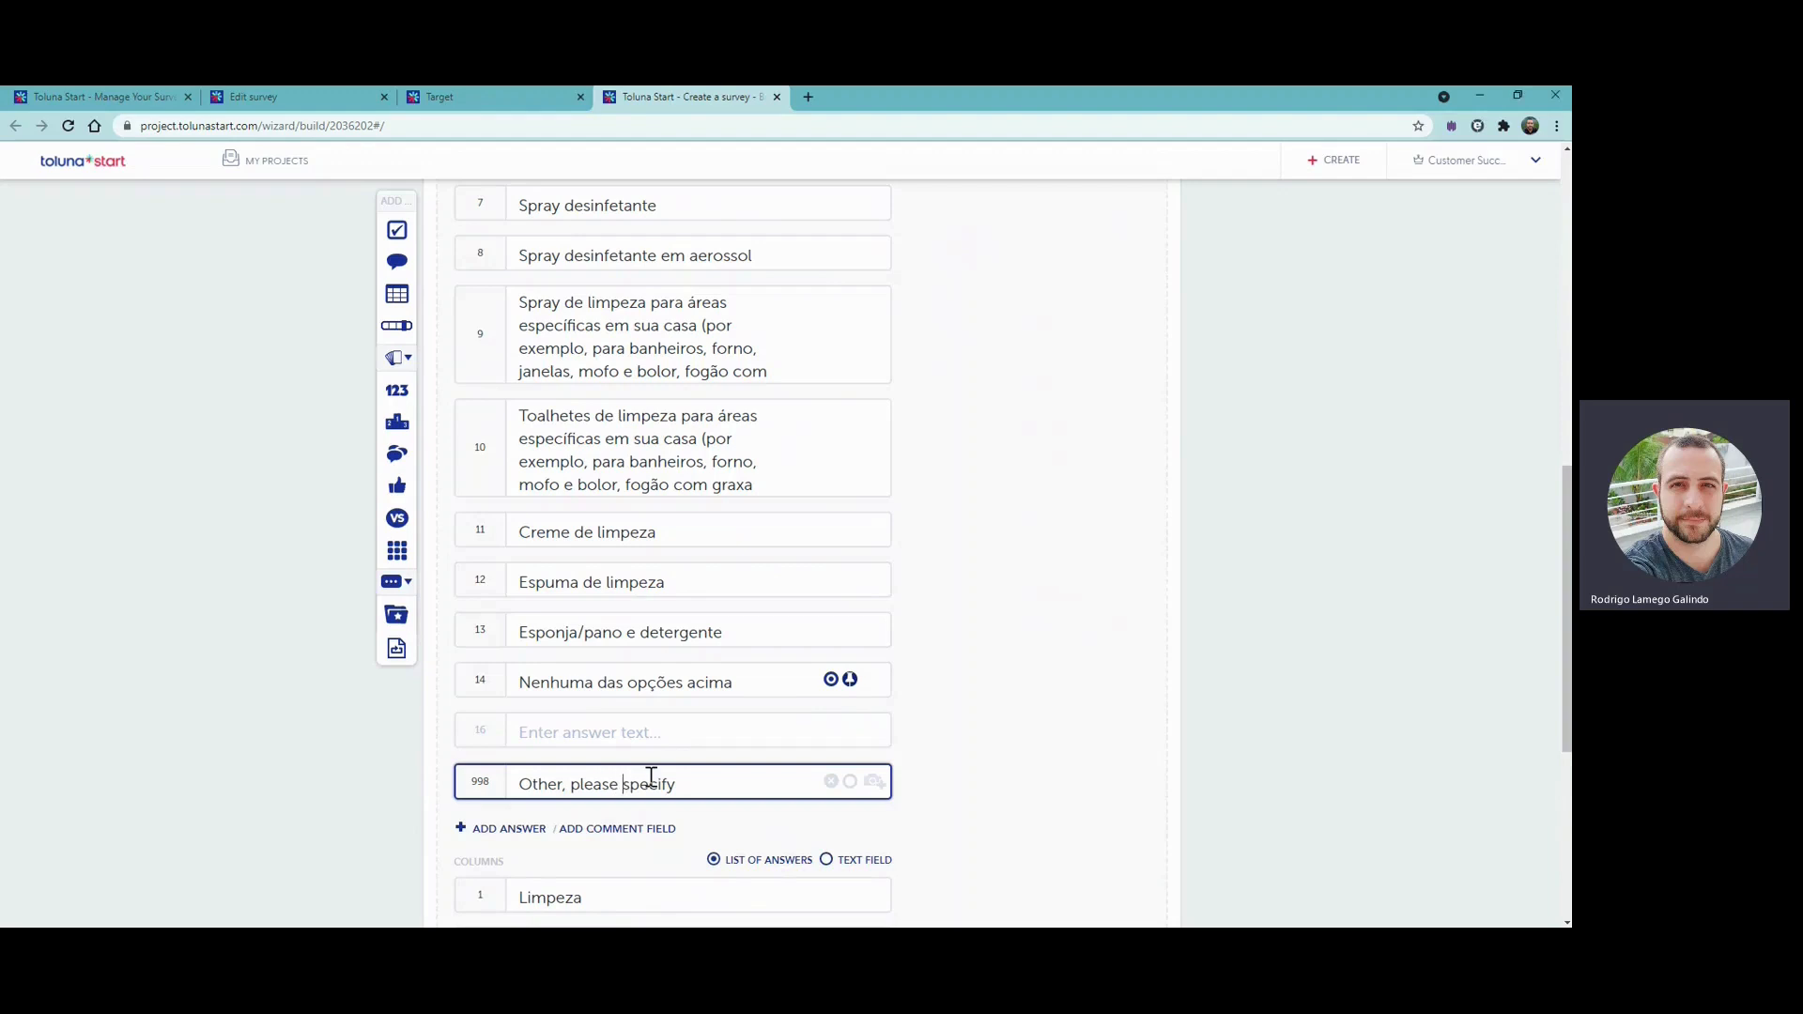
left_click_drag(705, 785, 498, 789)
type("Outro, especifique")
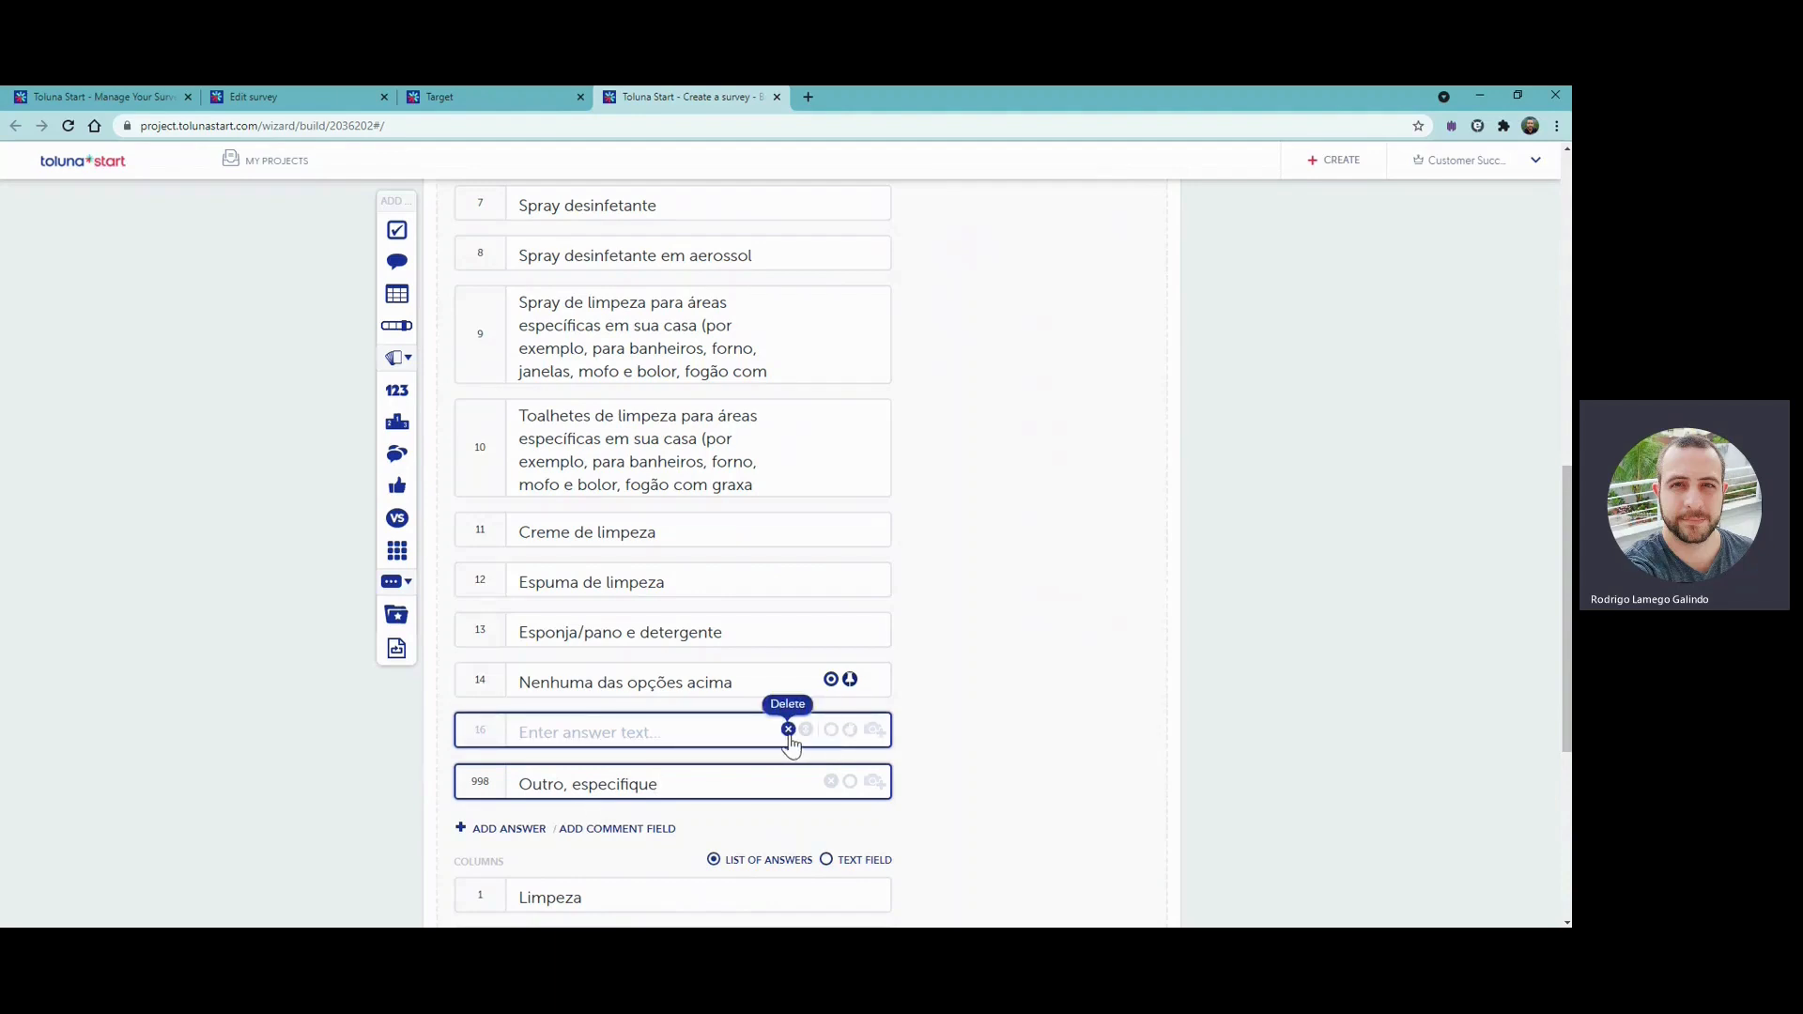
left_click(792, 731)
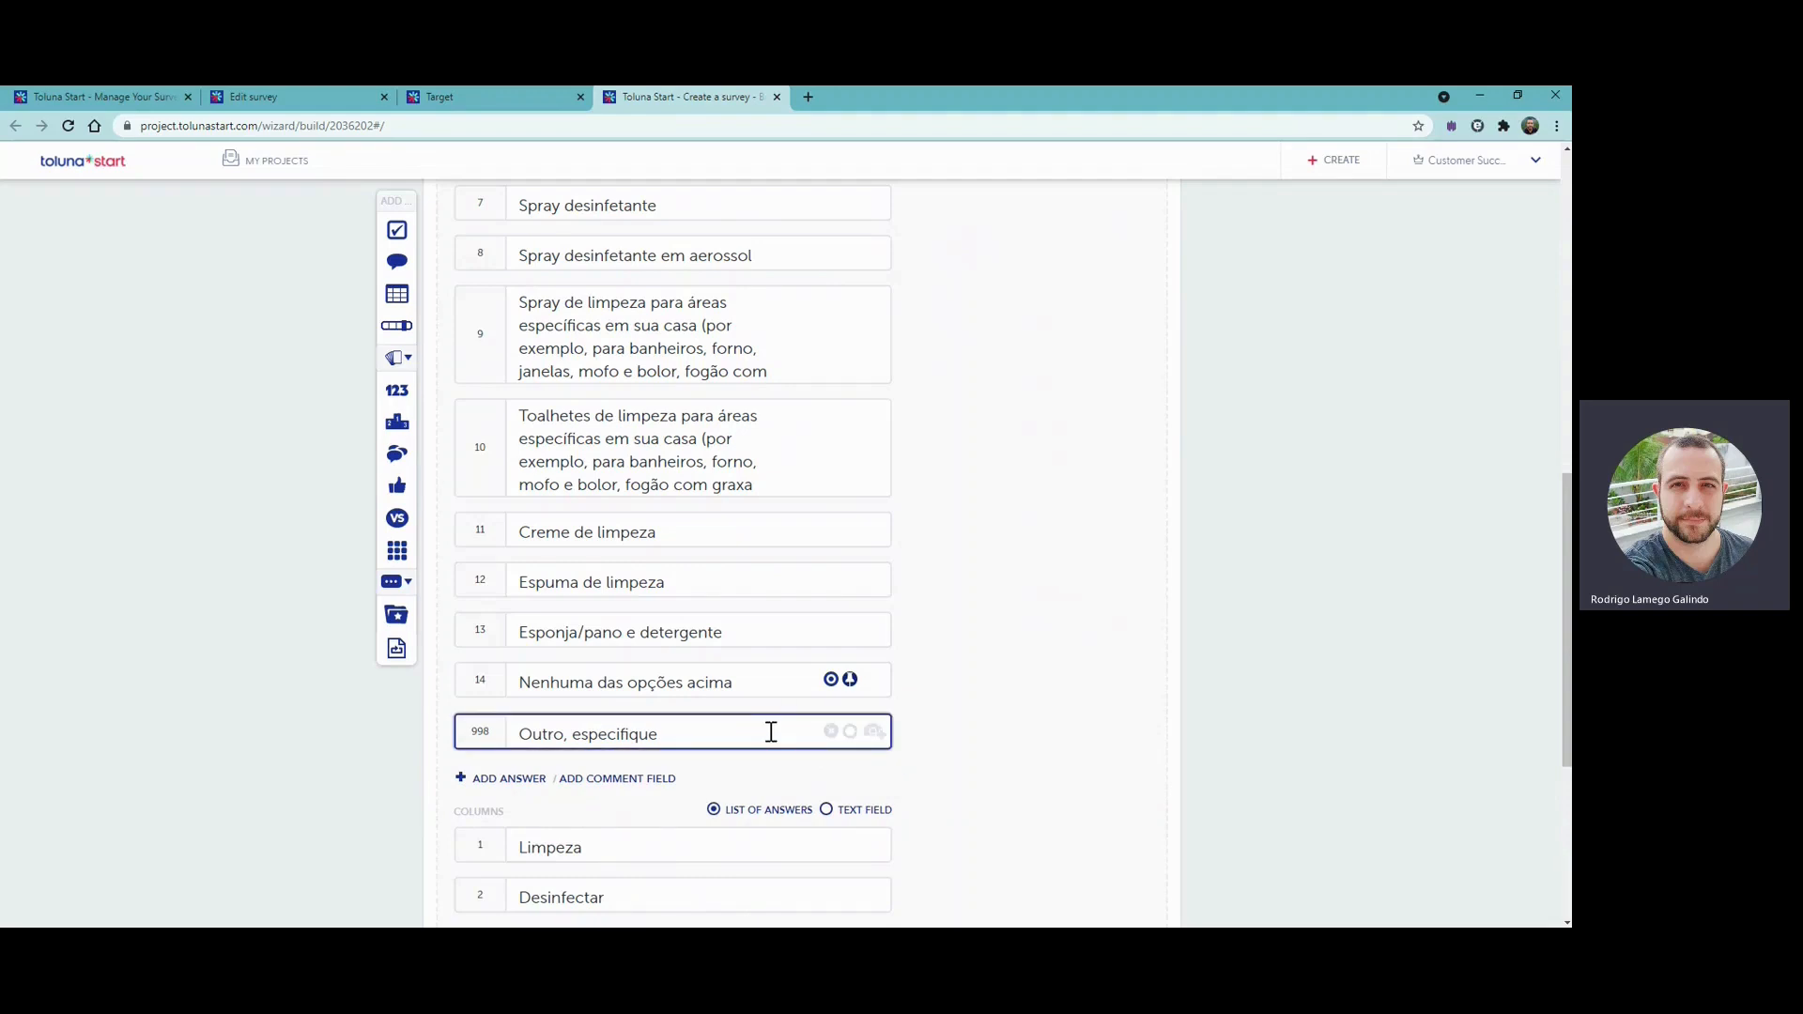
scroll(789, 742, "down", 2)
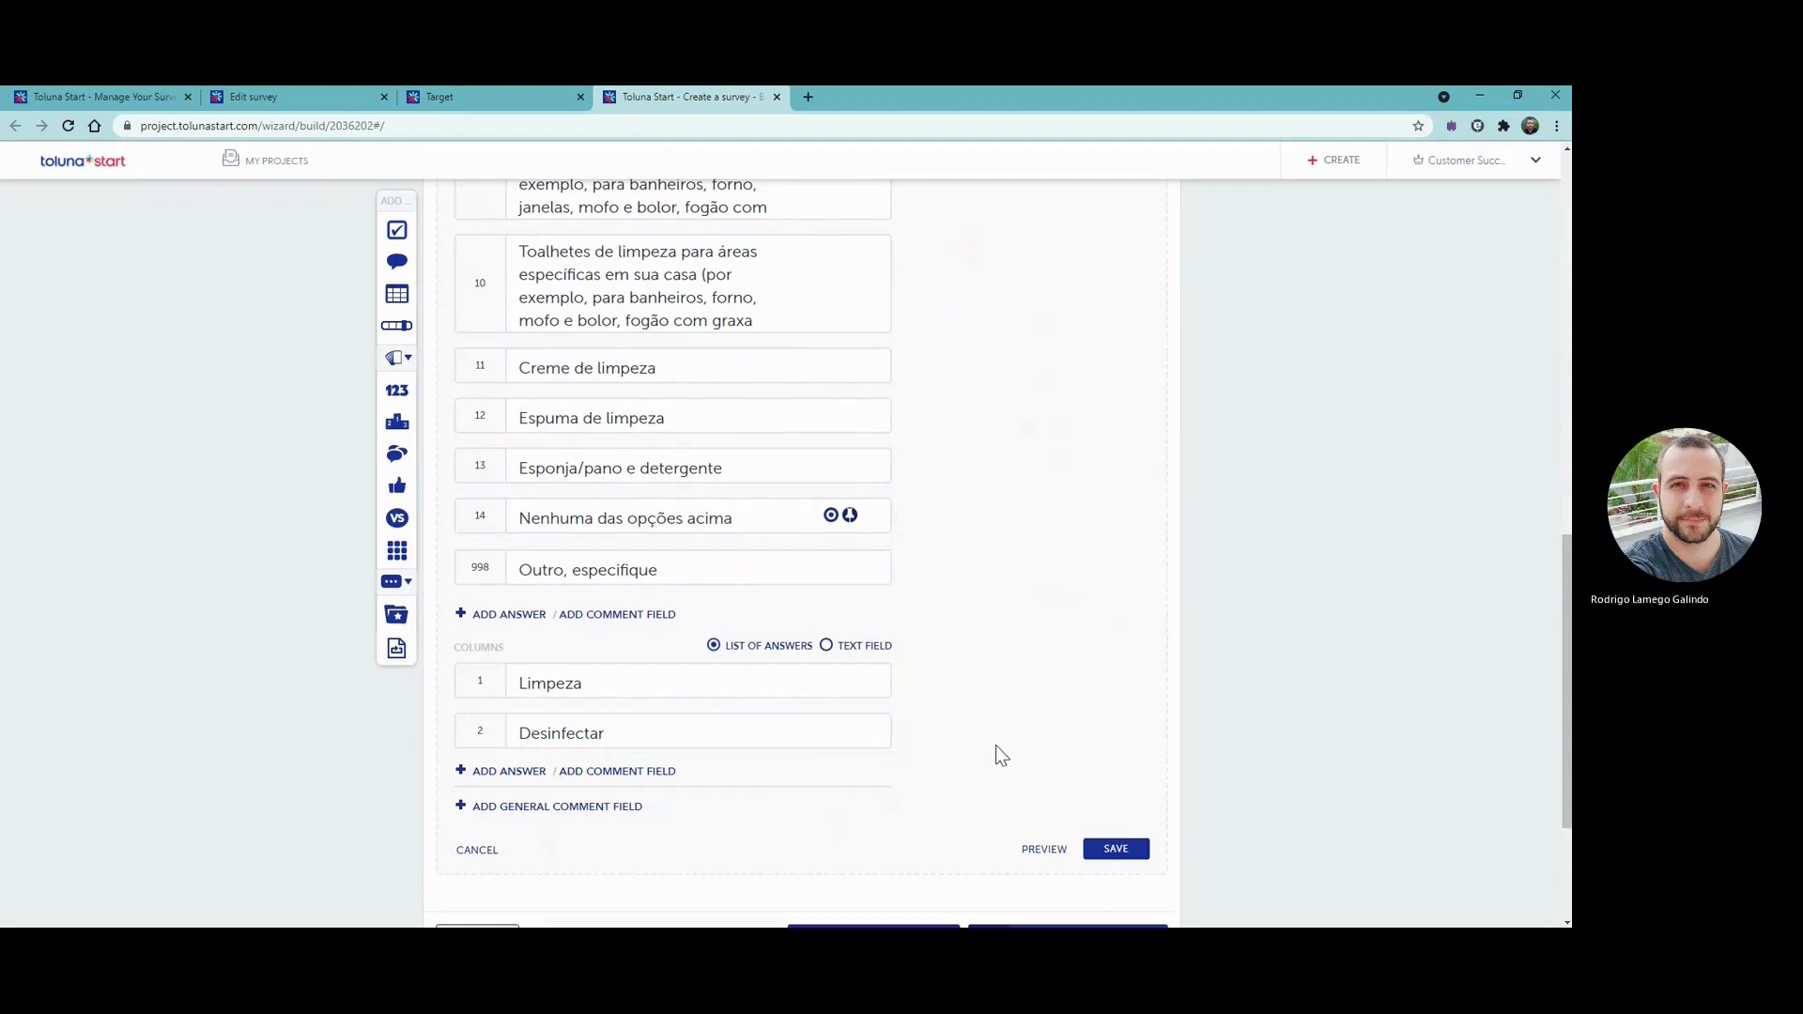
scroll(1002, 739, "up", 10)
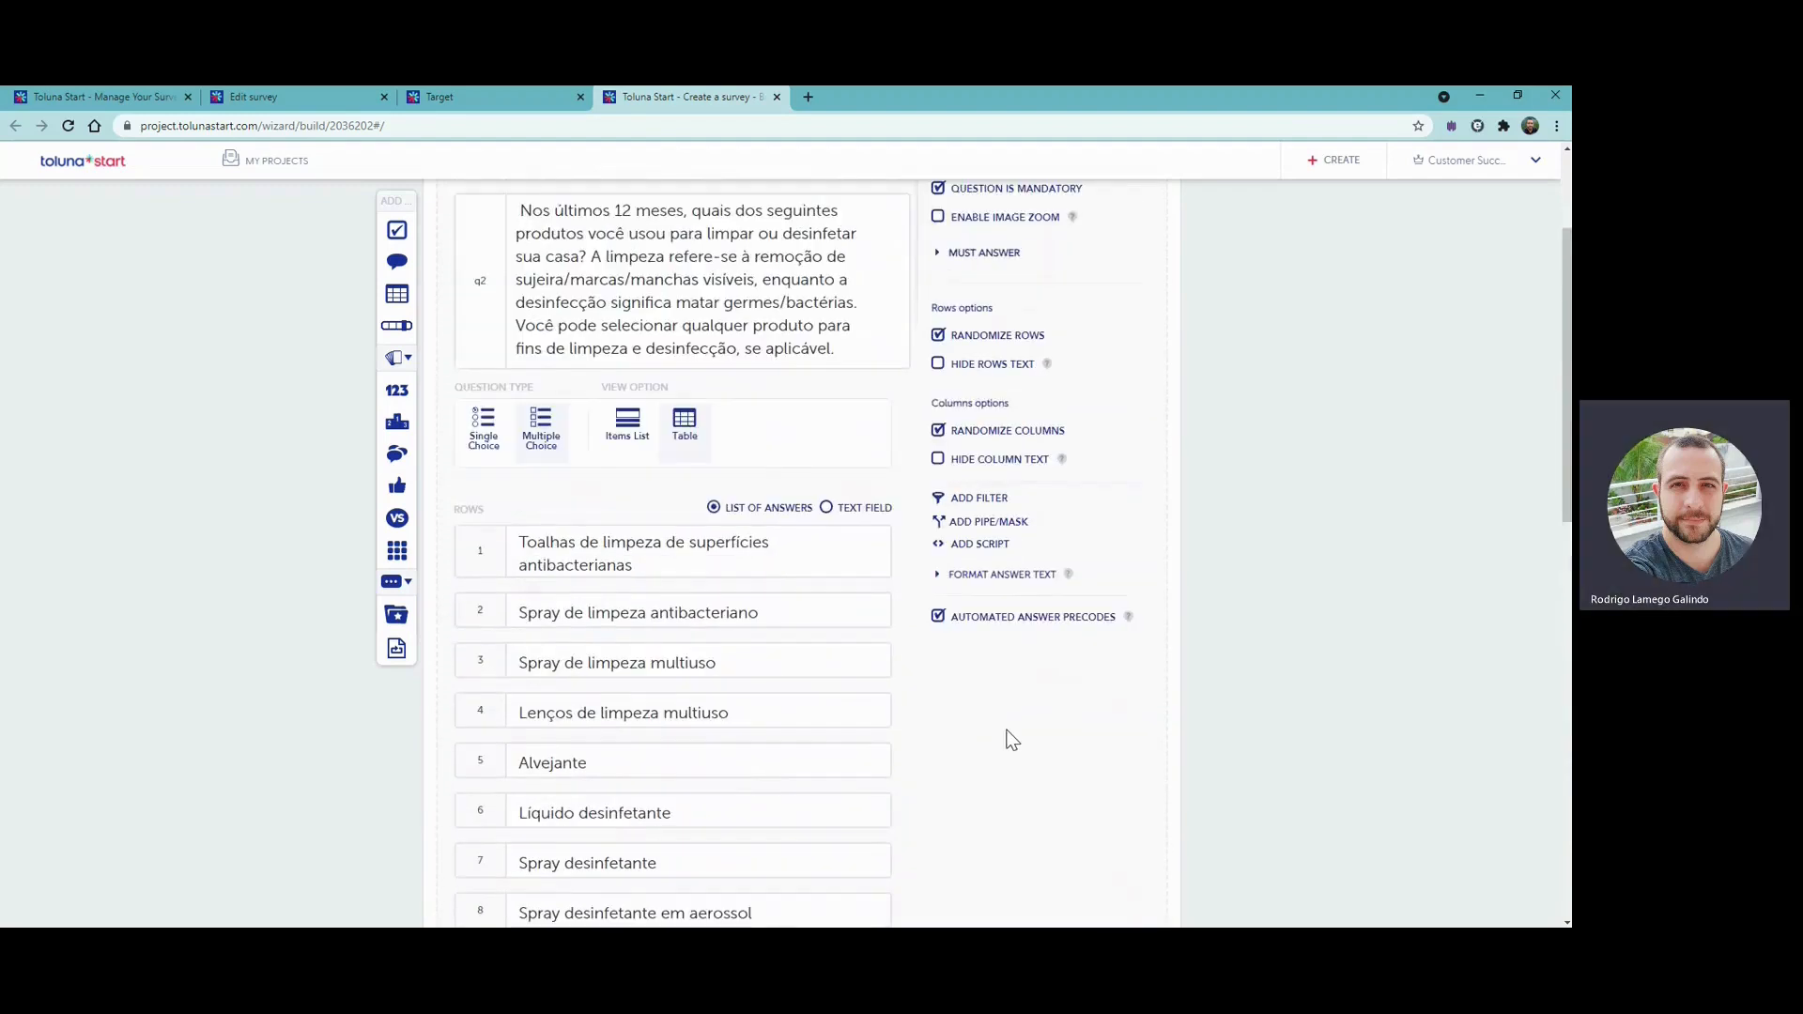
- Check the options of the cleaning and disinfecting products matrix question and save it
scroll(1010, 738, "up", 1)
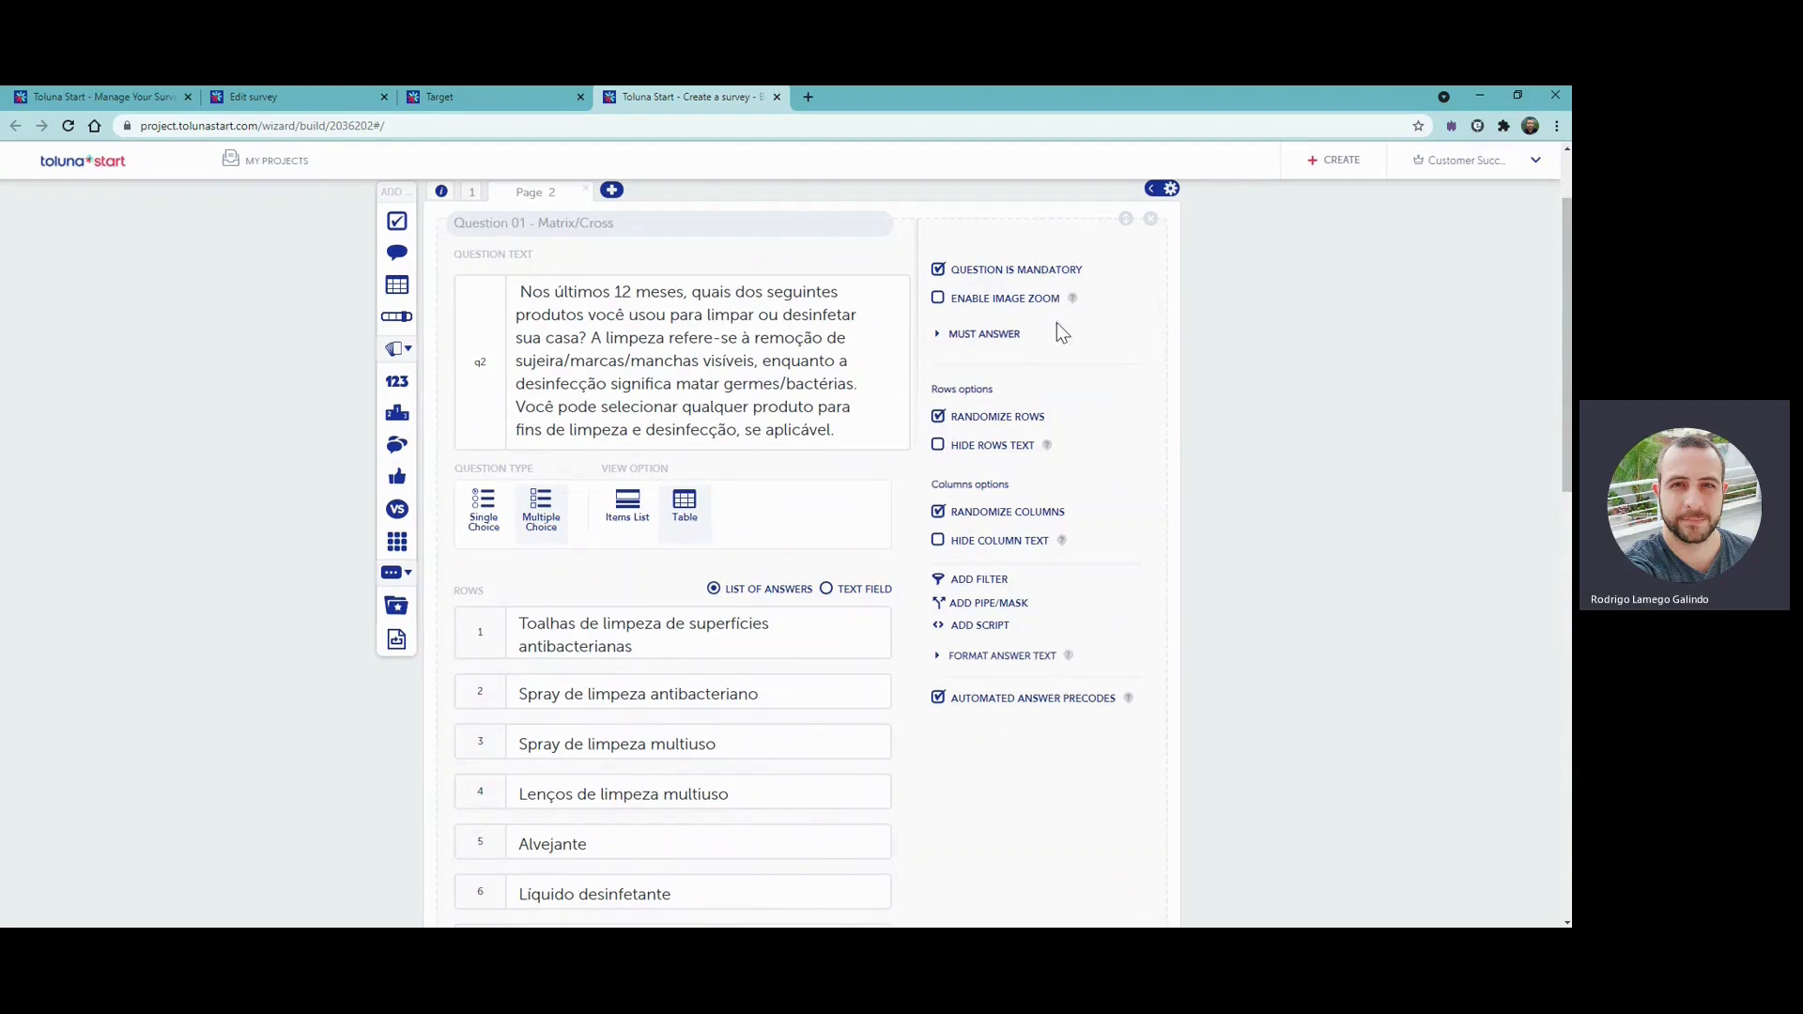
scroll(1045, 703, "down", 12)
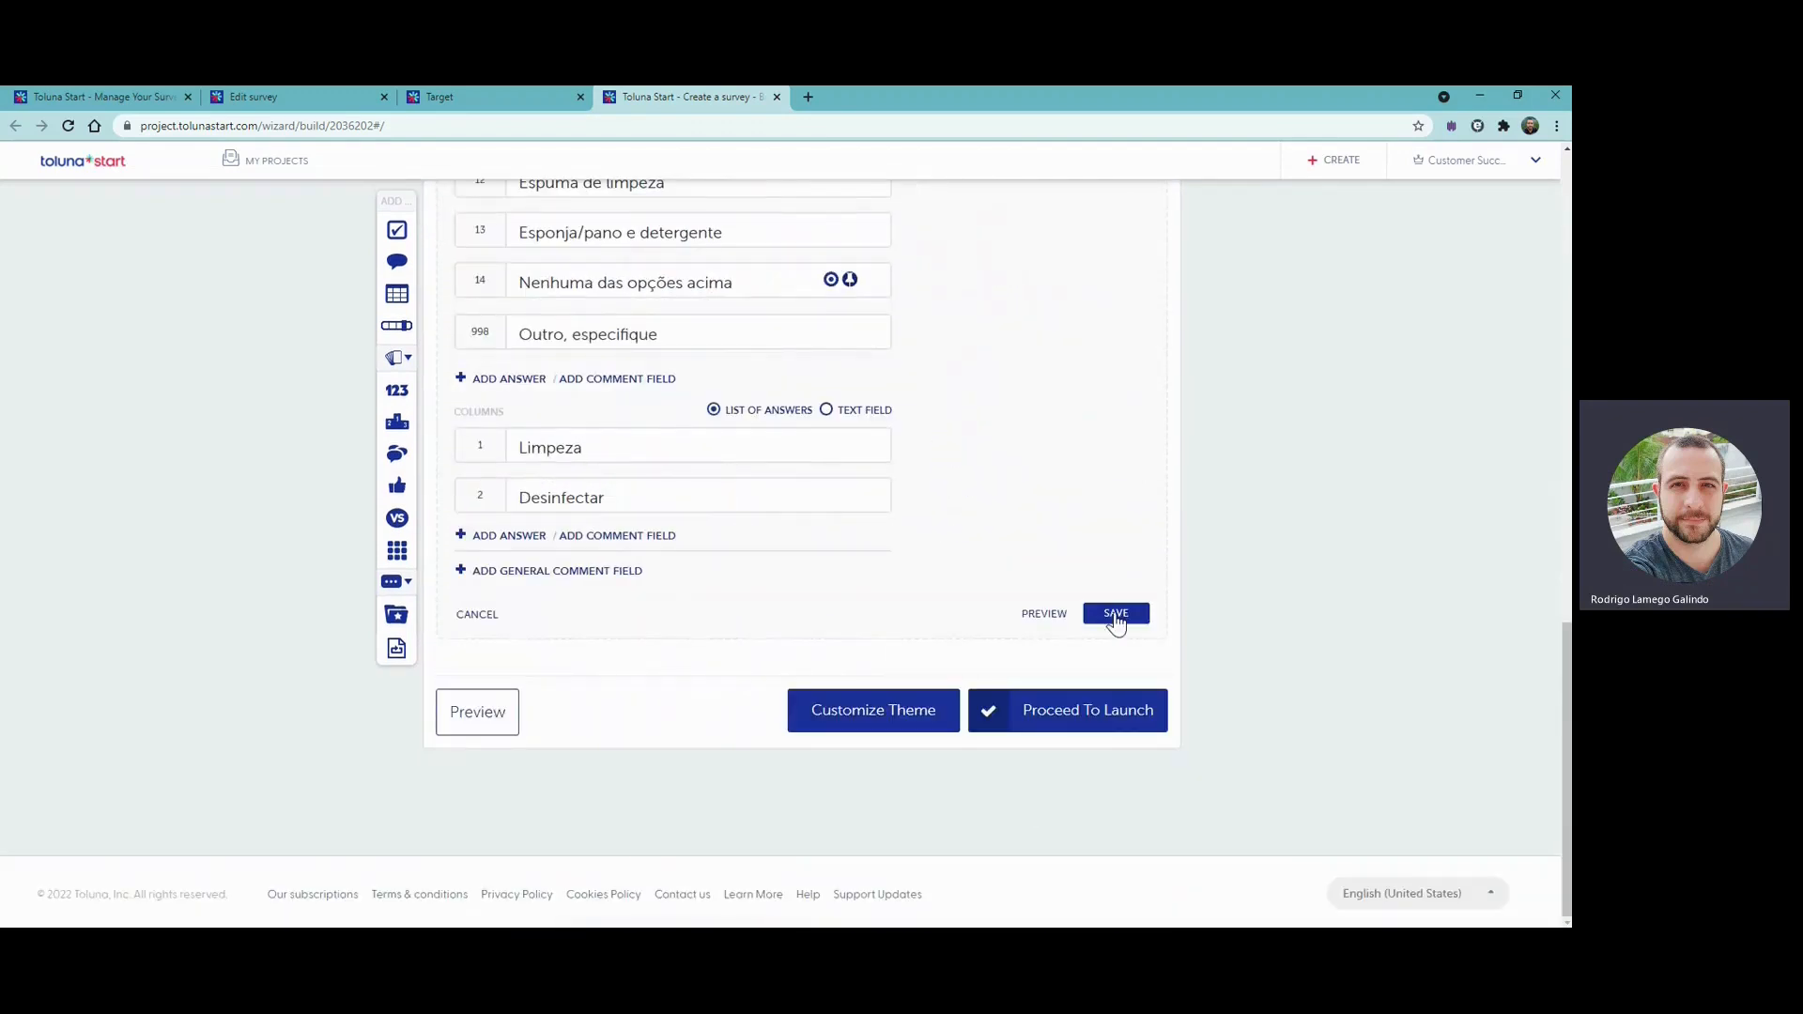
left_click(1116, 615)
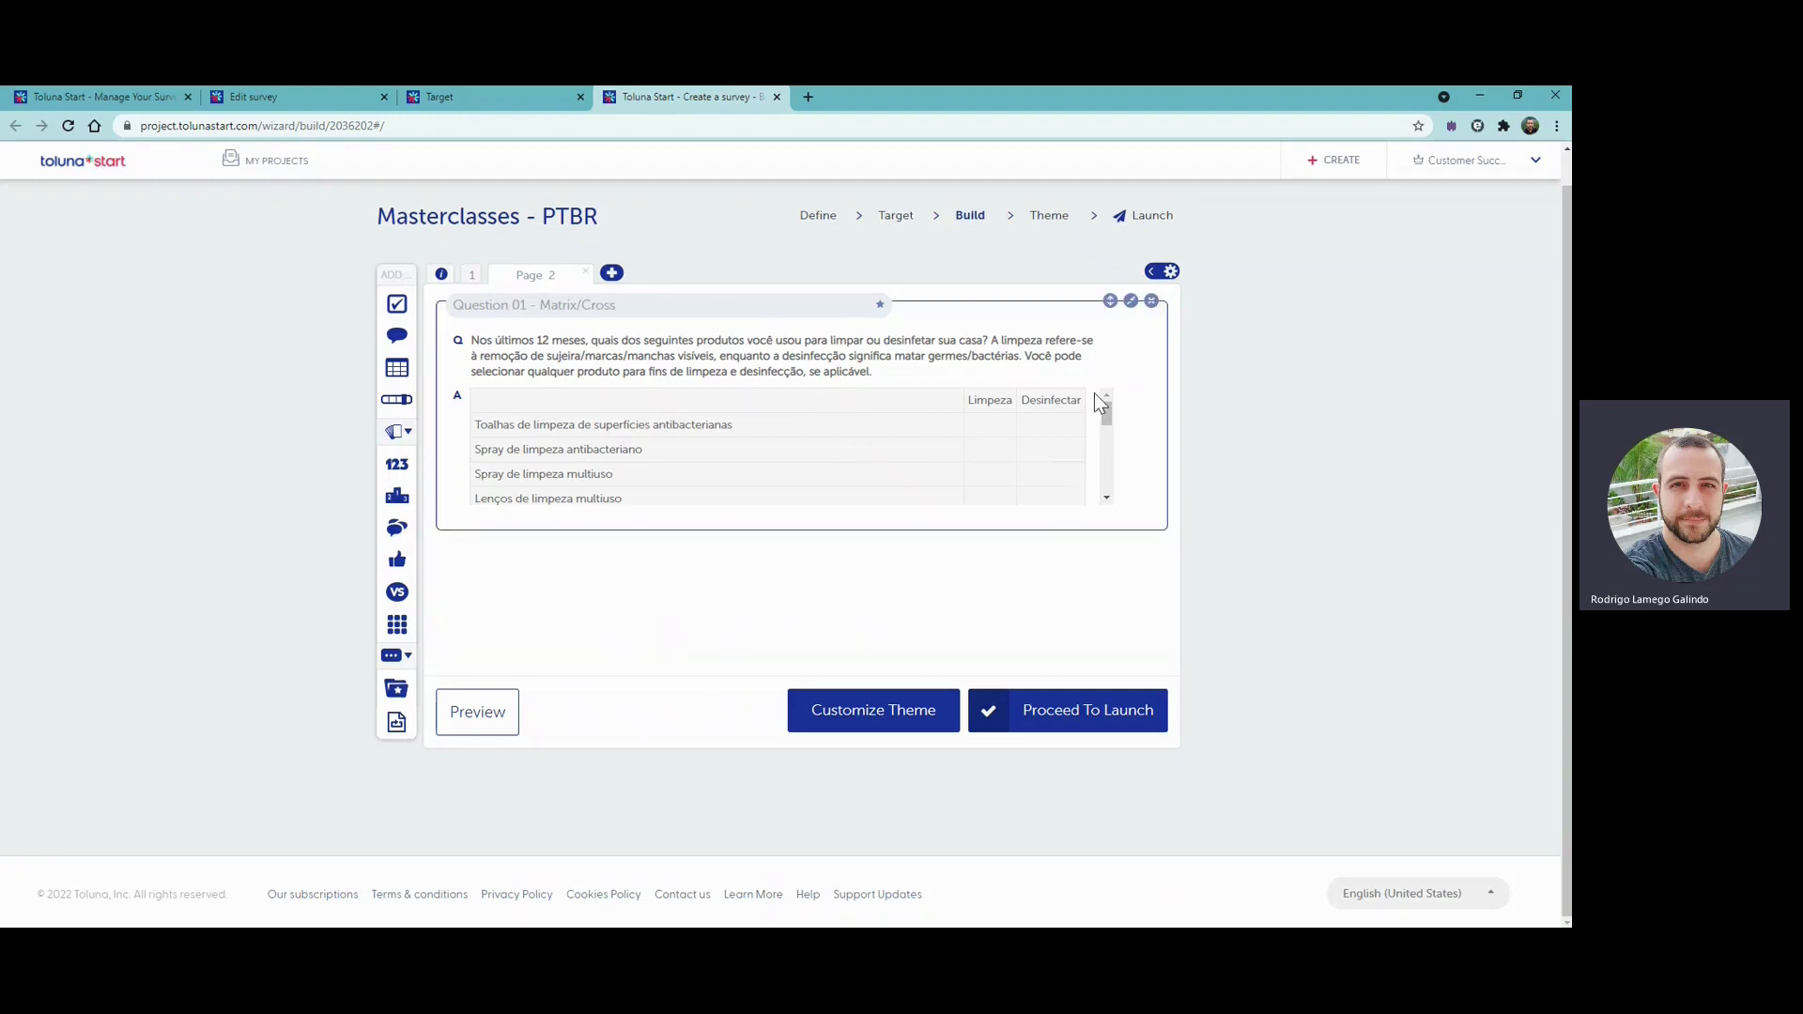
- Reopen the saved matrix question for editing and preview how it looks to respondents
left_click(1131, 300)
scroll(1118, 470, "down", 5)
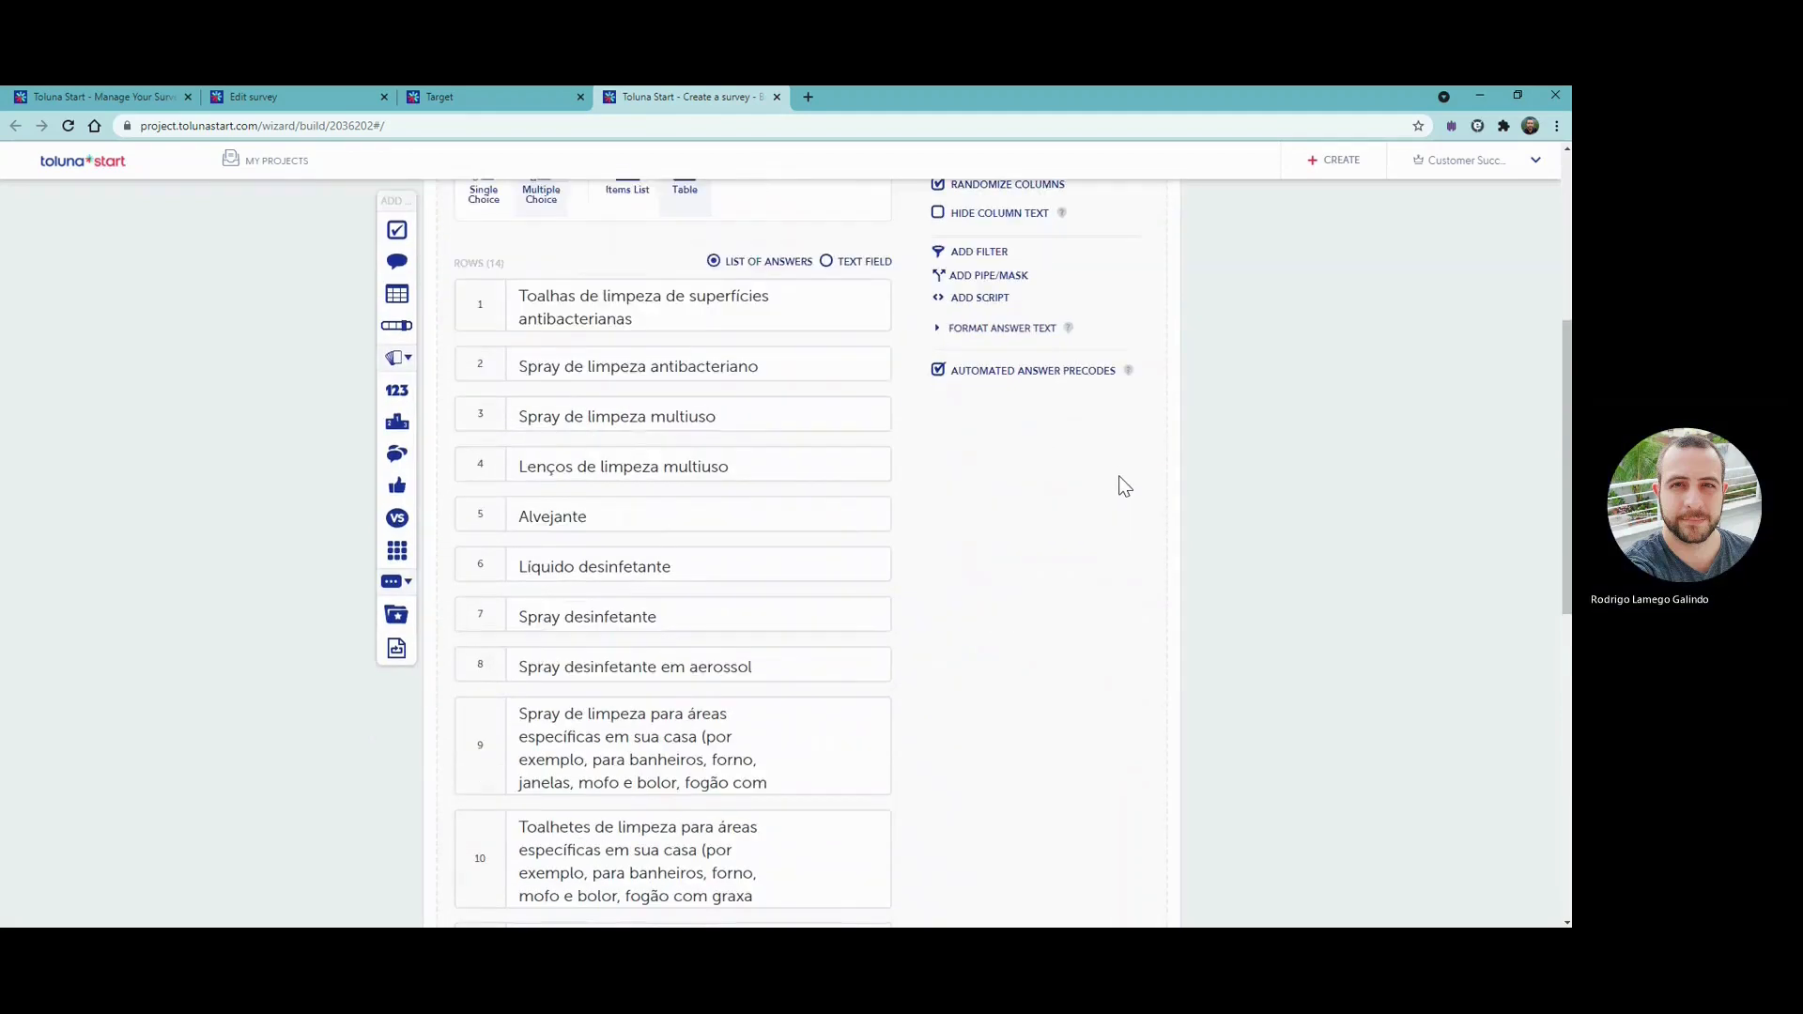
scroll(1119, 480, "down", 8)
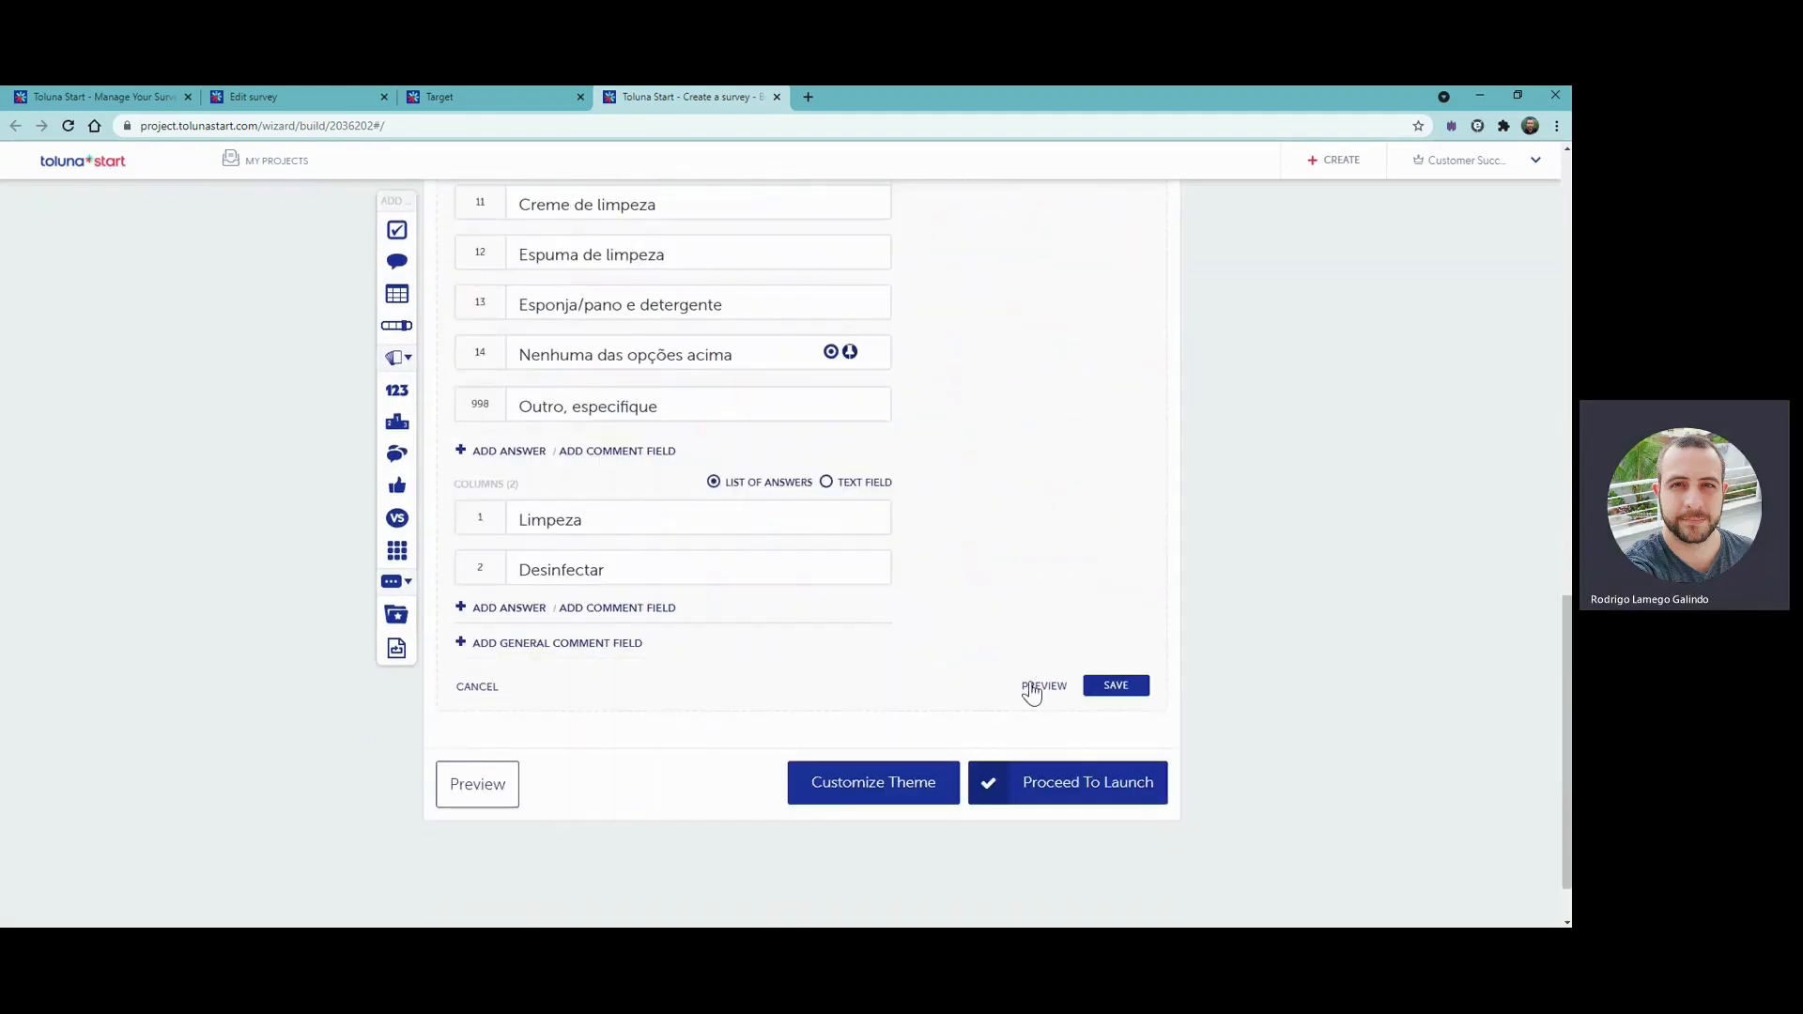
left_click(1032, 690)
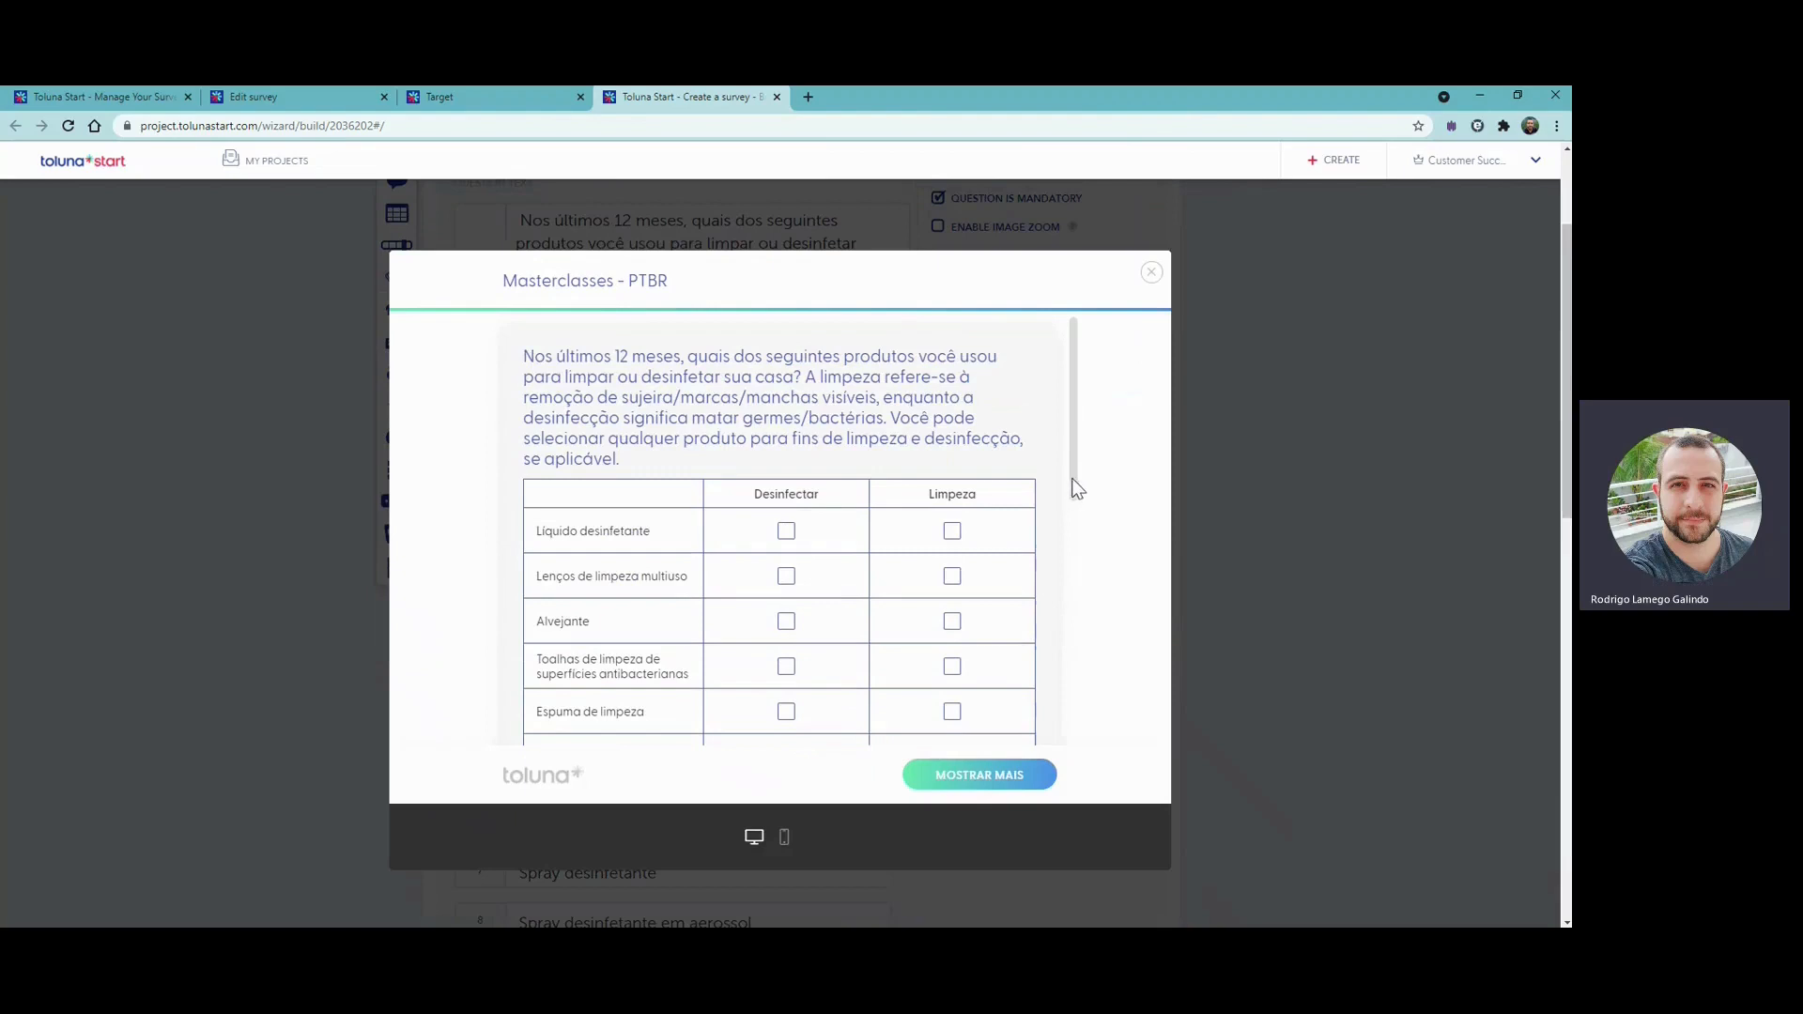
- Test the desktop preview by ticking sample "Desinfectar" and "Limpeza" answers for several products, and review the rows down to "Outro, especifique"
scroll(1024, 455, "down", 1)
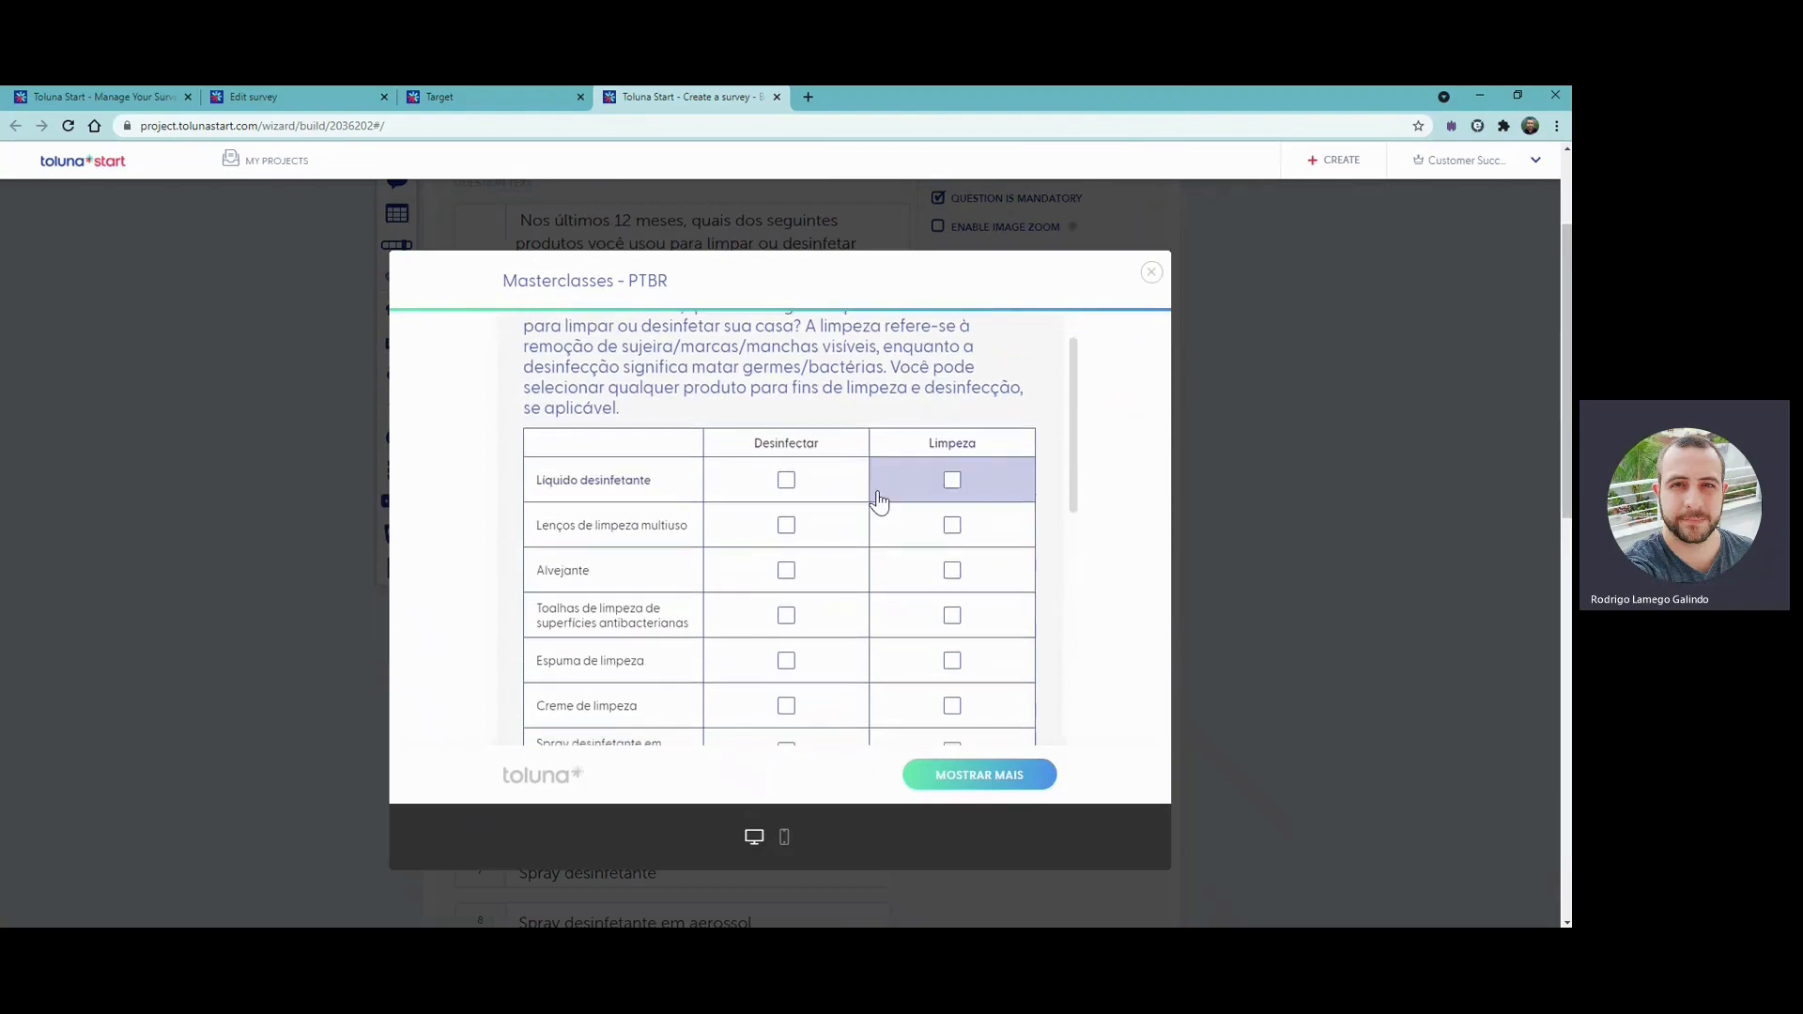
left_click(806, 496)
left_click(942, 523)
left_click(785, 570)
left_click(951, 615)
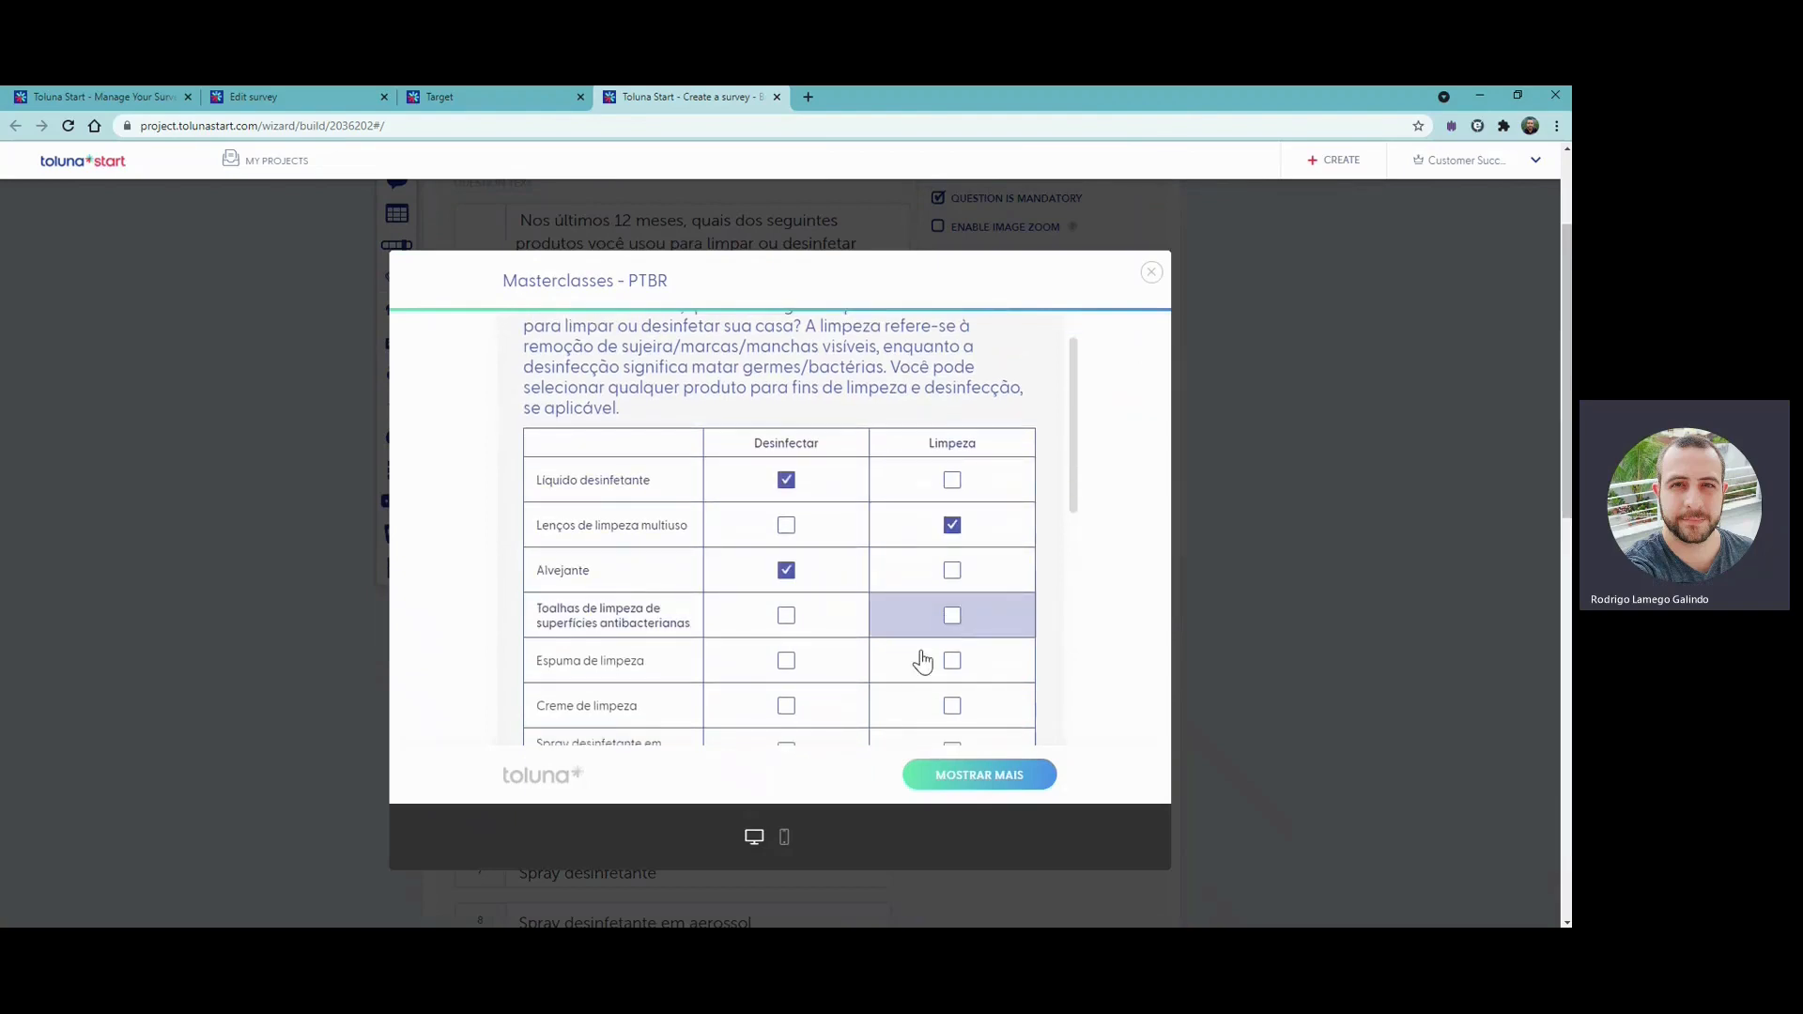
left_click(787, 660)
left_click(789, 714)
scroll(793, 665, "down", 3)
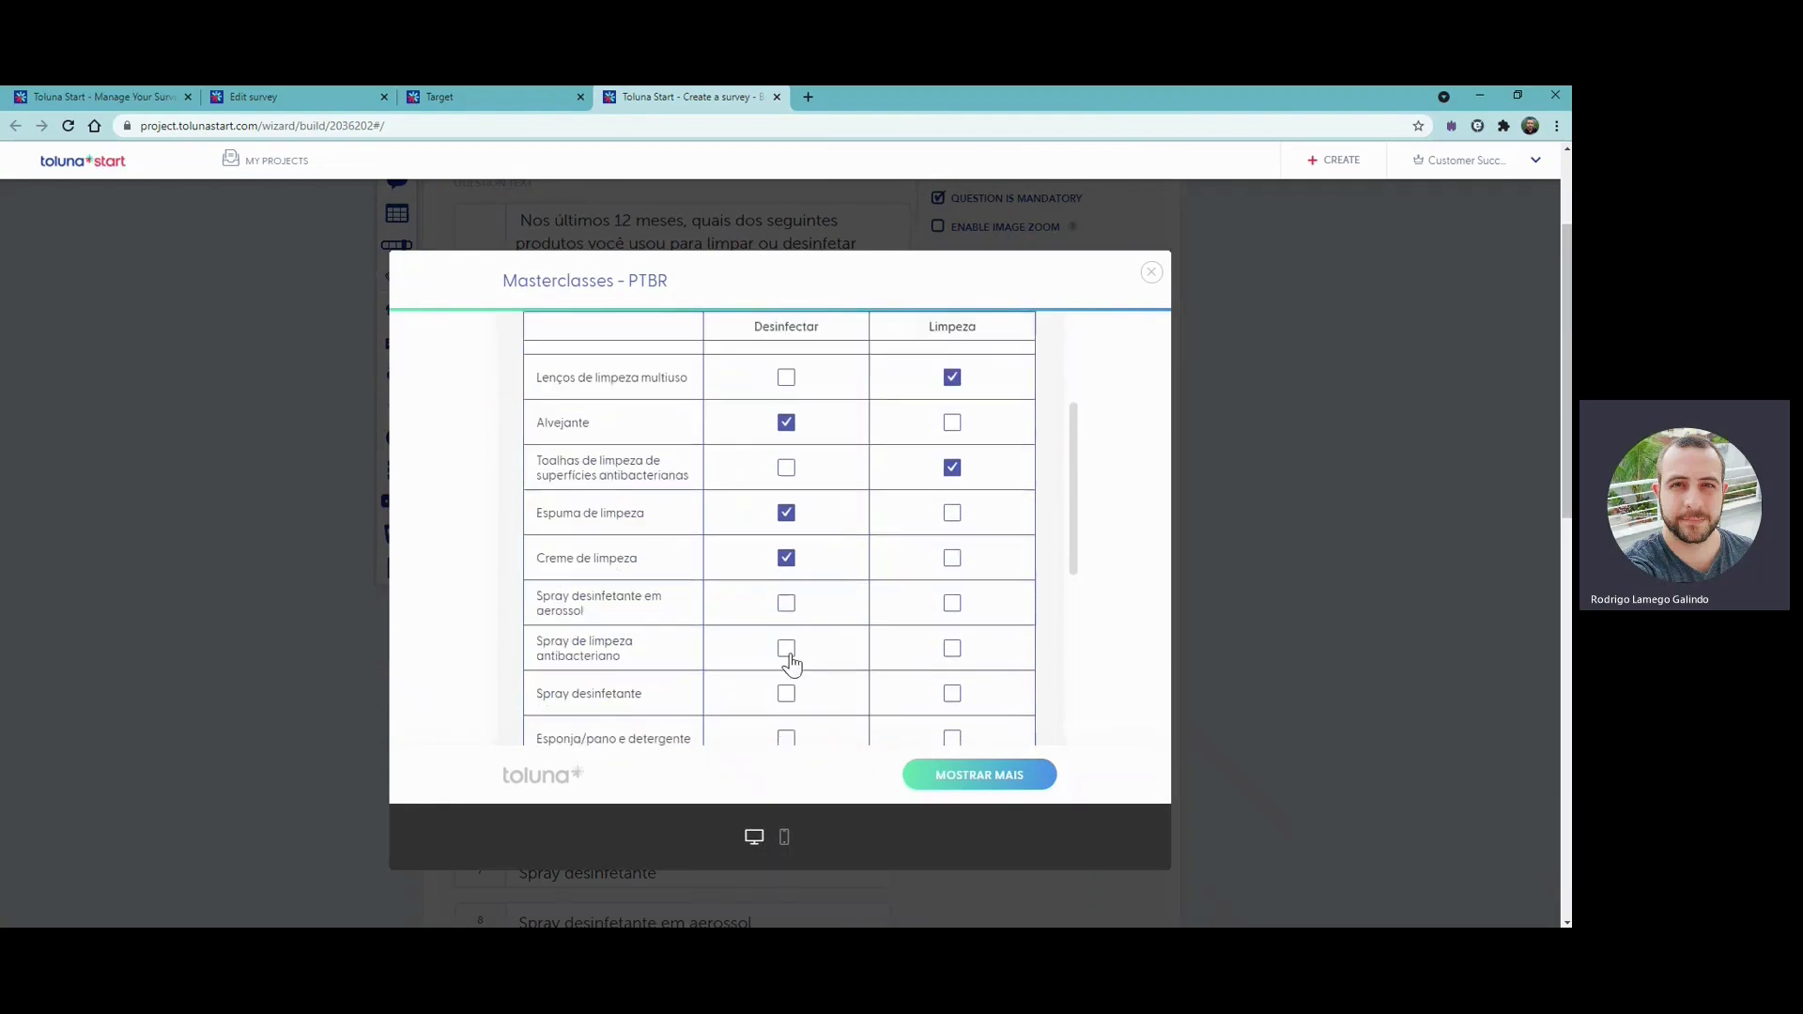
left_click(797, 613)
scroll(825, 630, "down", 2)
scroll(825, 629, "down", 6)
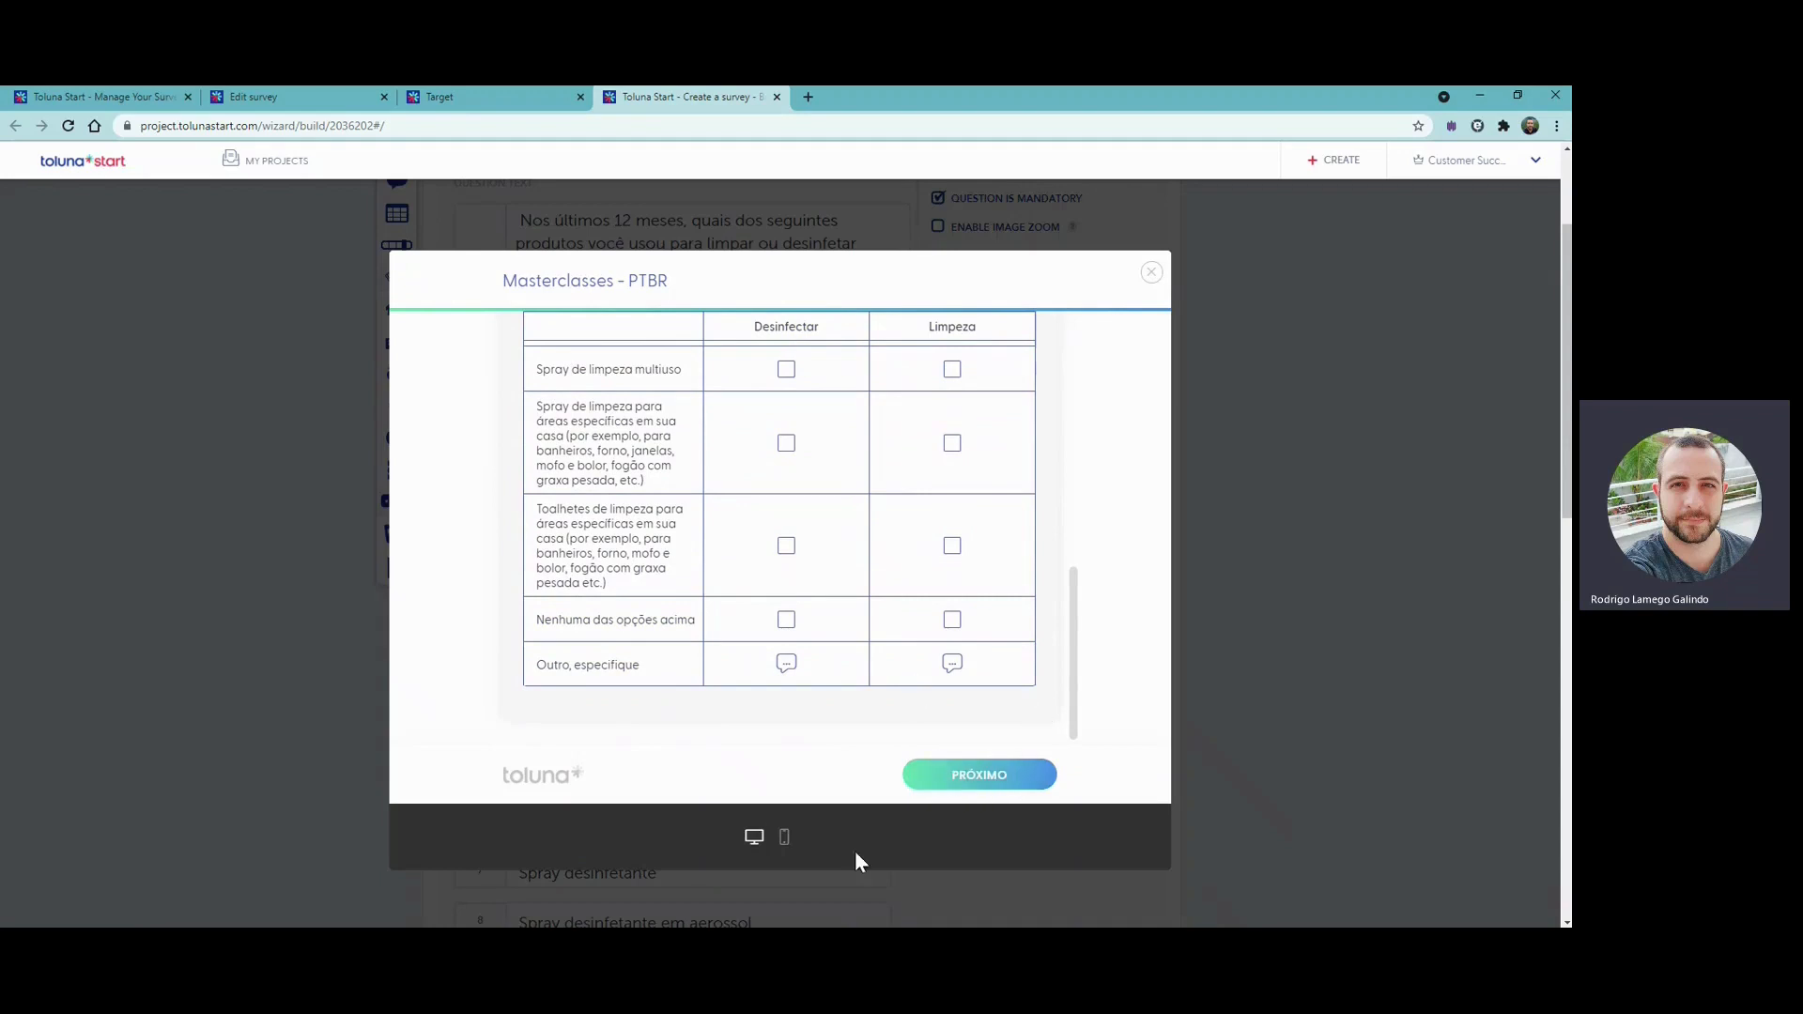
- Switch to the mobile preview and tick both "Limpeza" and "Desinfectar" for the first two products
left_click(782, 839)
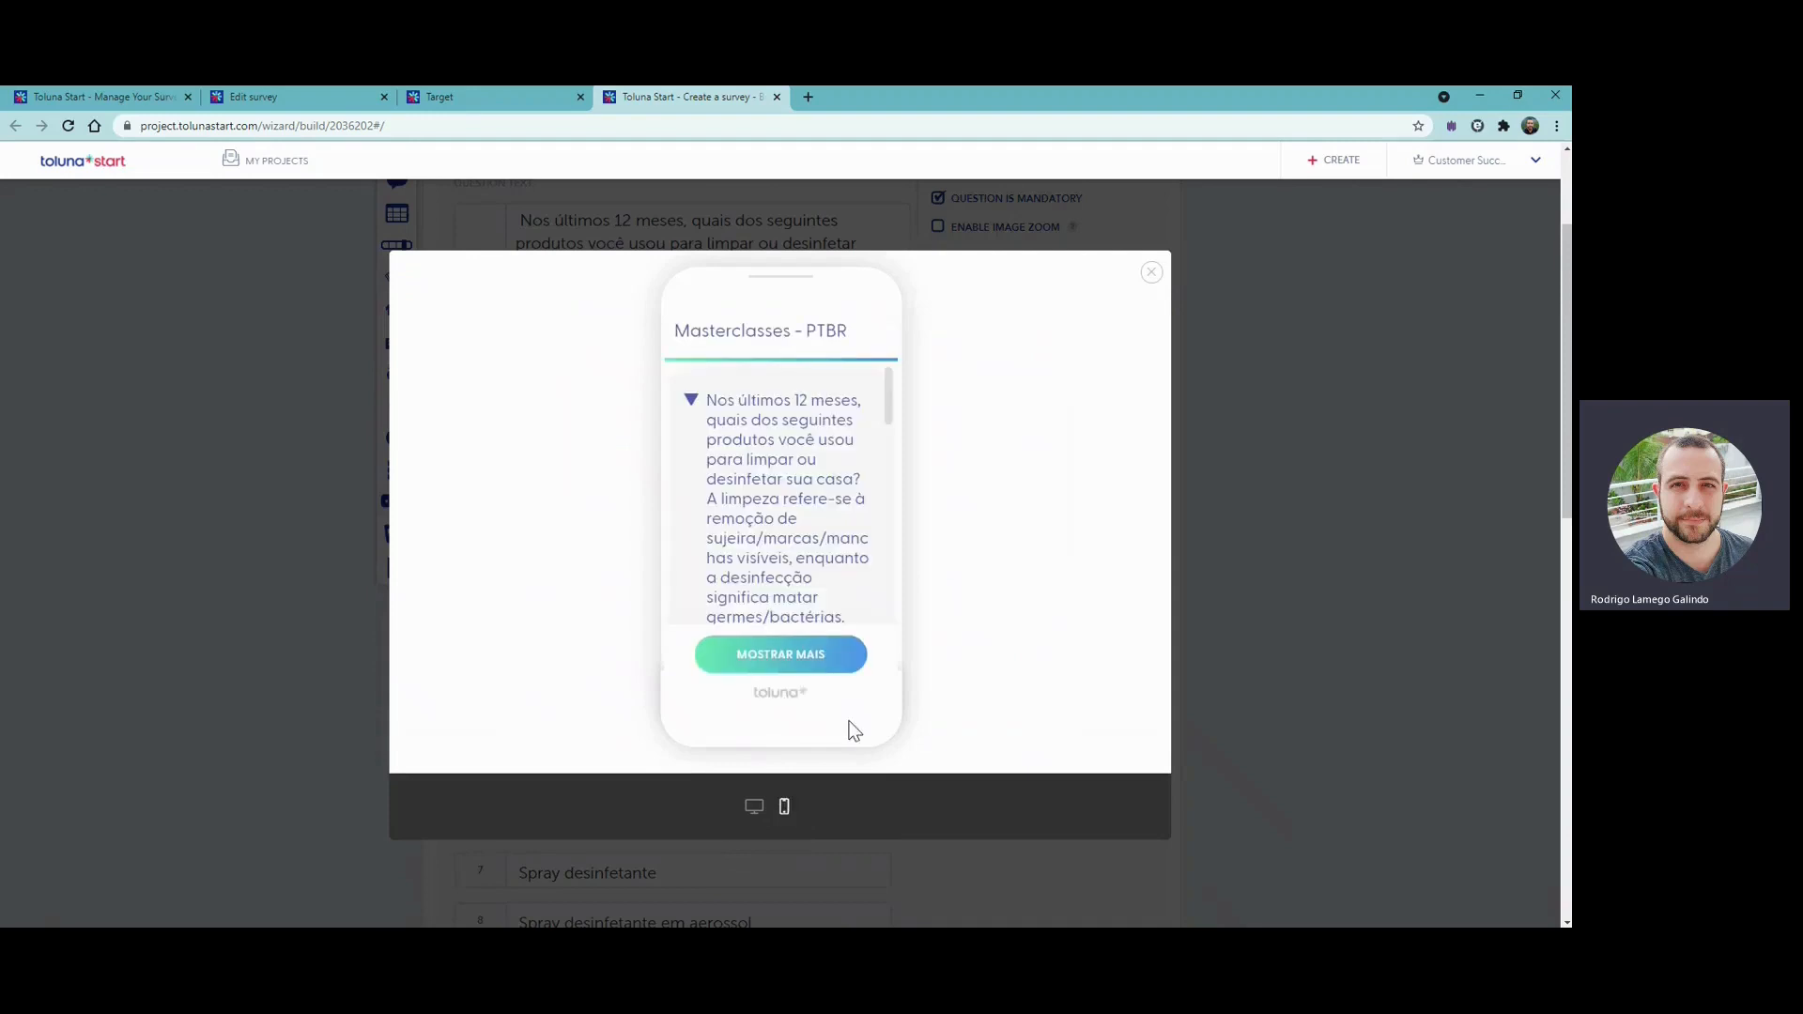
scroll(789, 465, "down", 5)
scroll(792, 461, "down", 1)
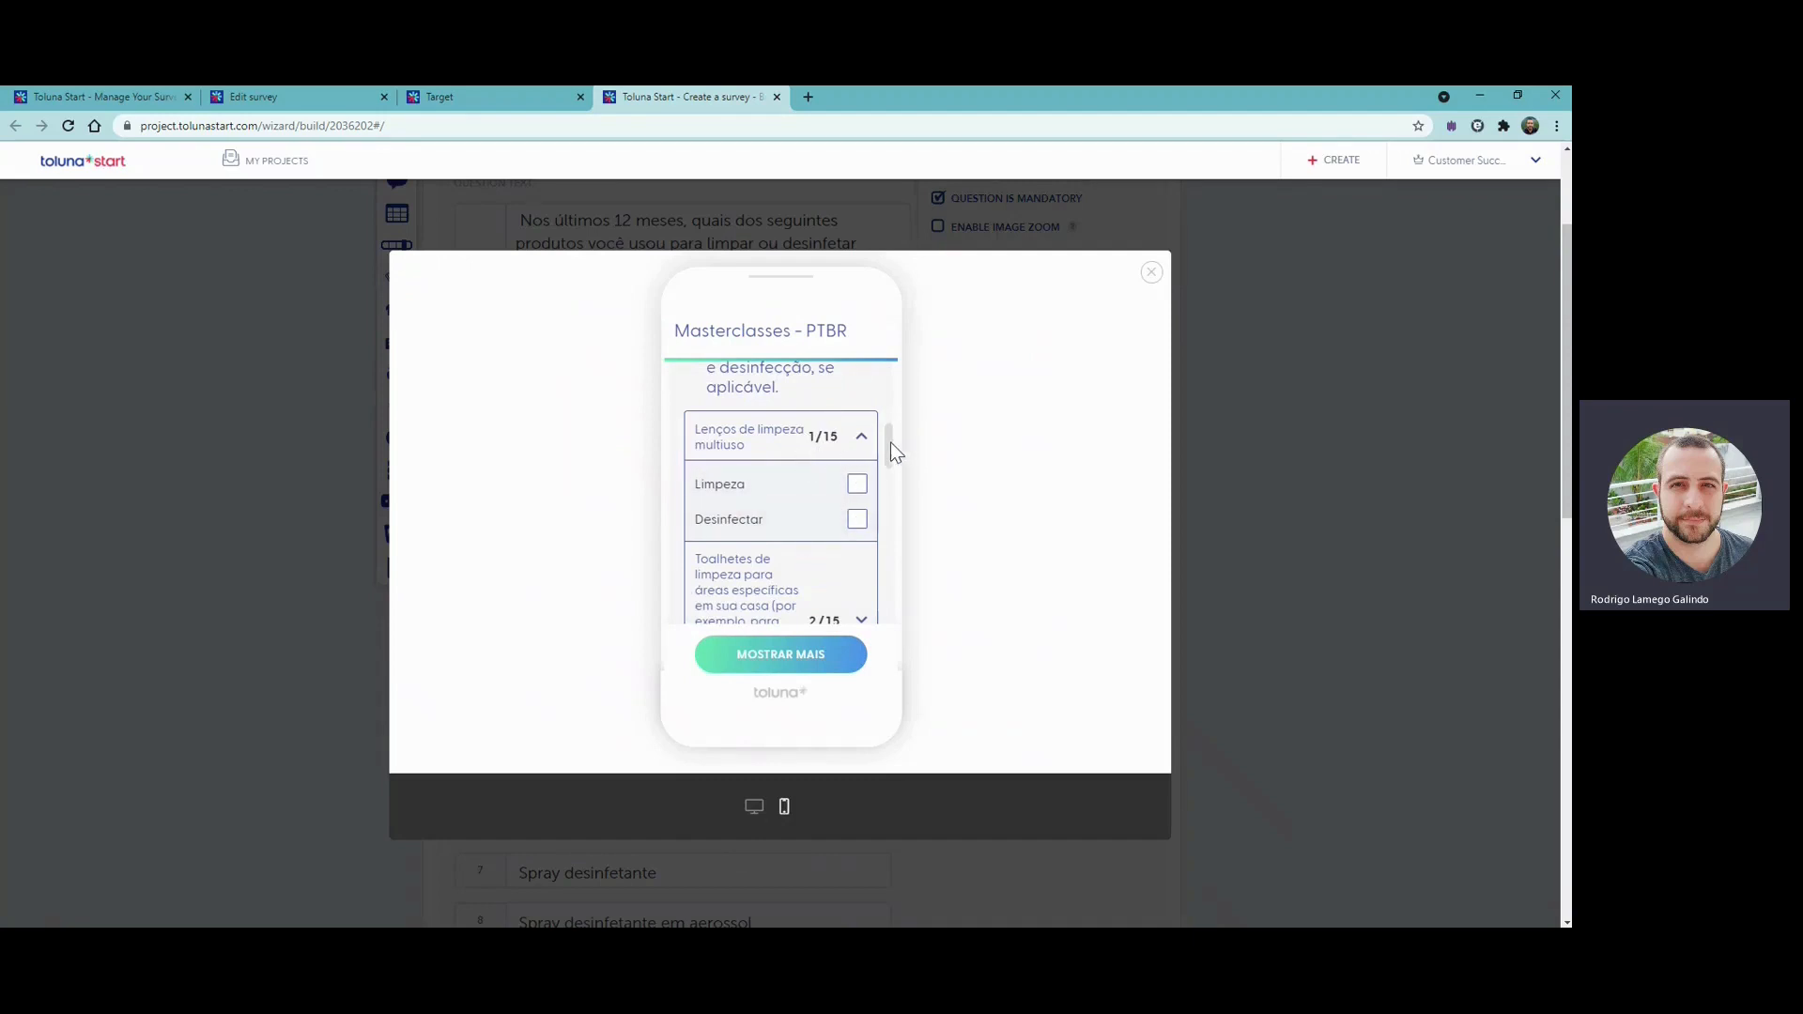
left_click(857, 484)
left_click(858, 534)
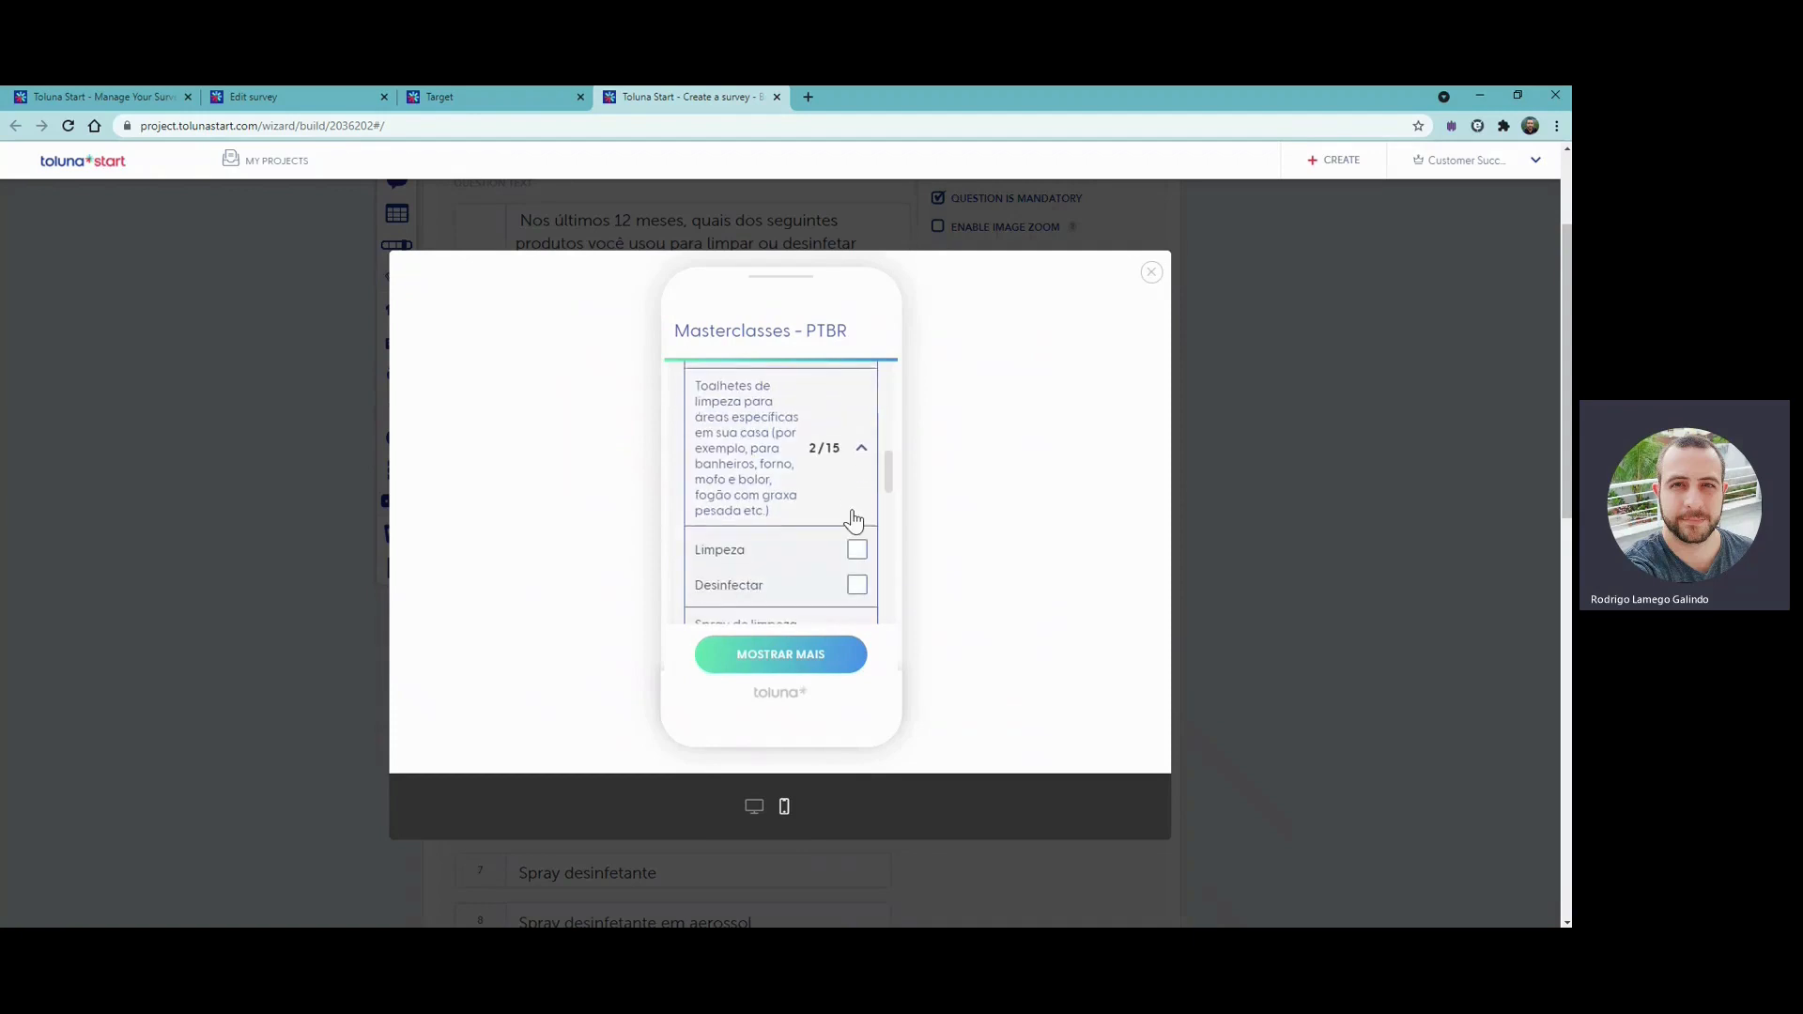
left_click(858, 491)
left_click(856, 562)
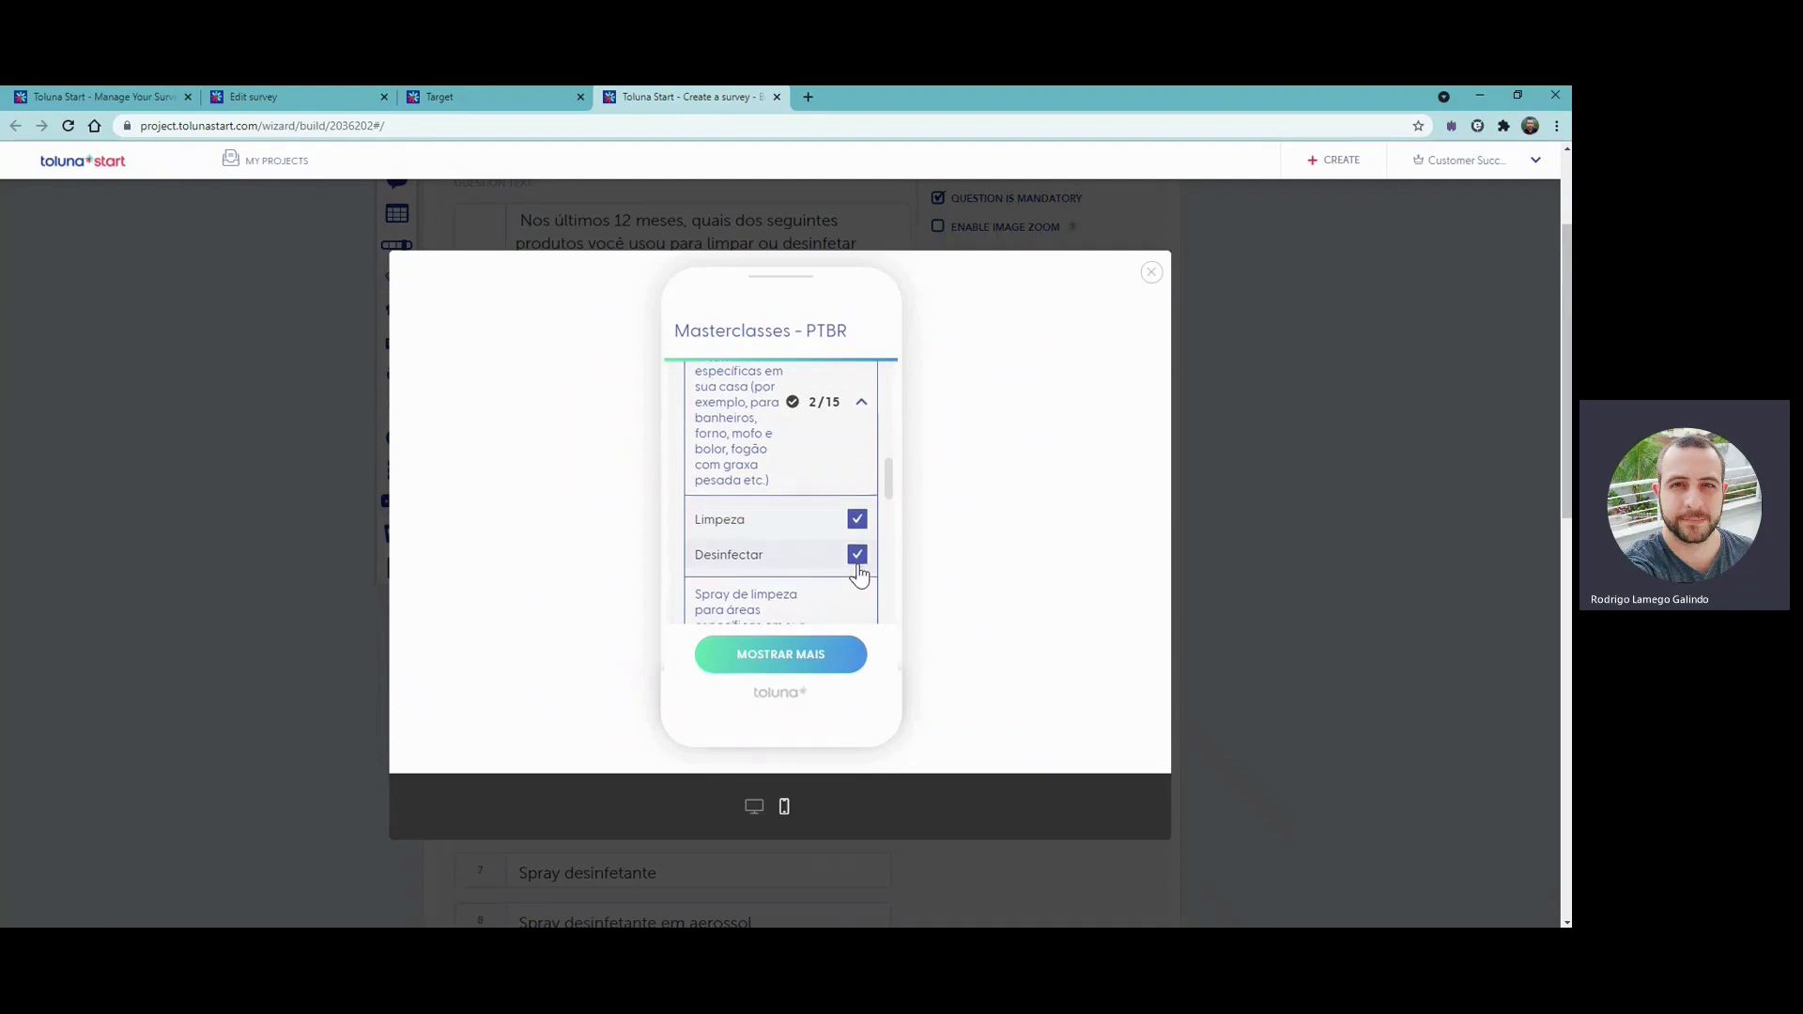
scroll(858, 563, "down", 5)
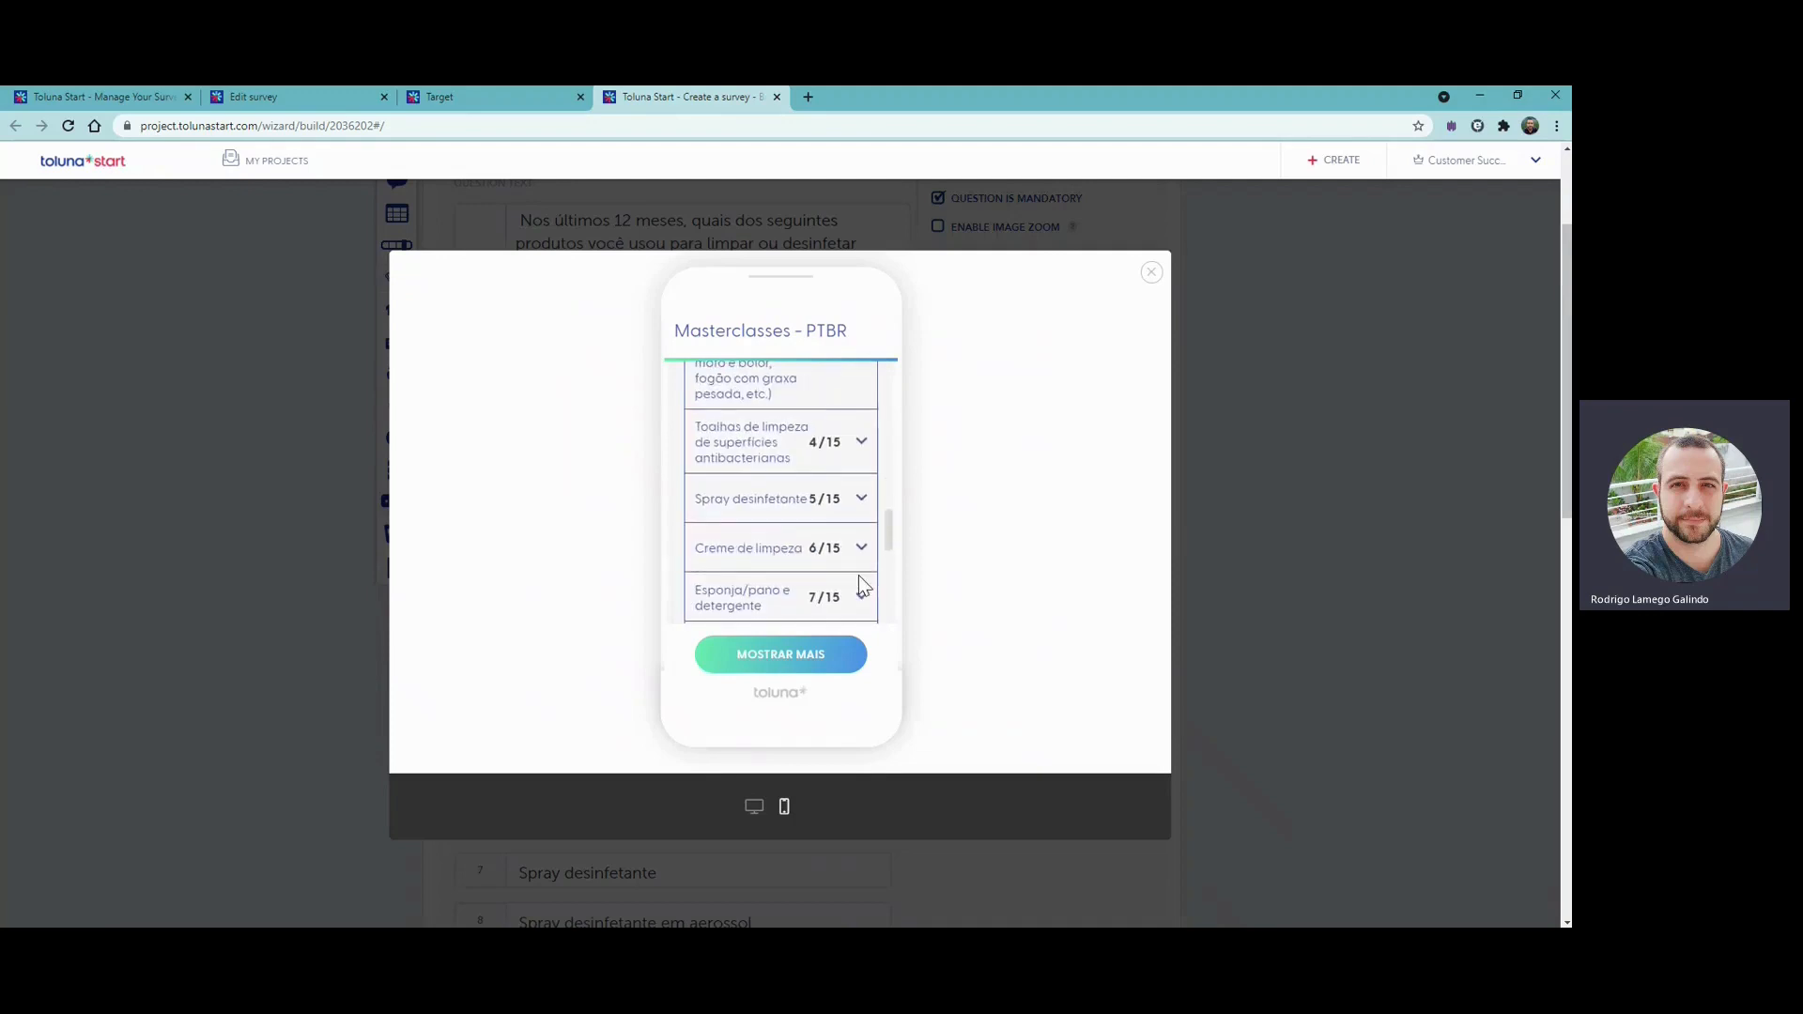
- Close the question preview and save the reopened matrix question
left_click(1153, 281)
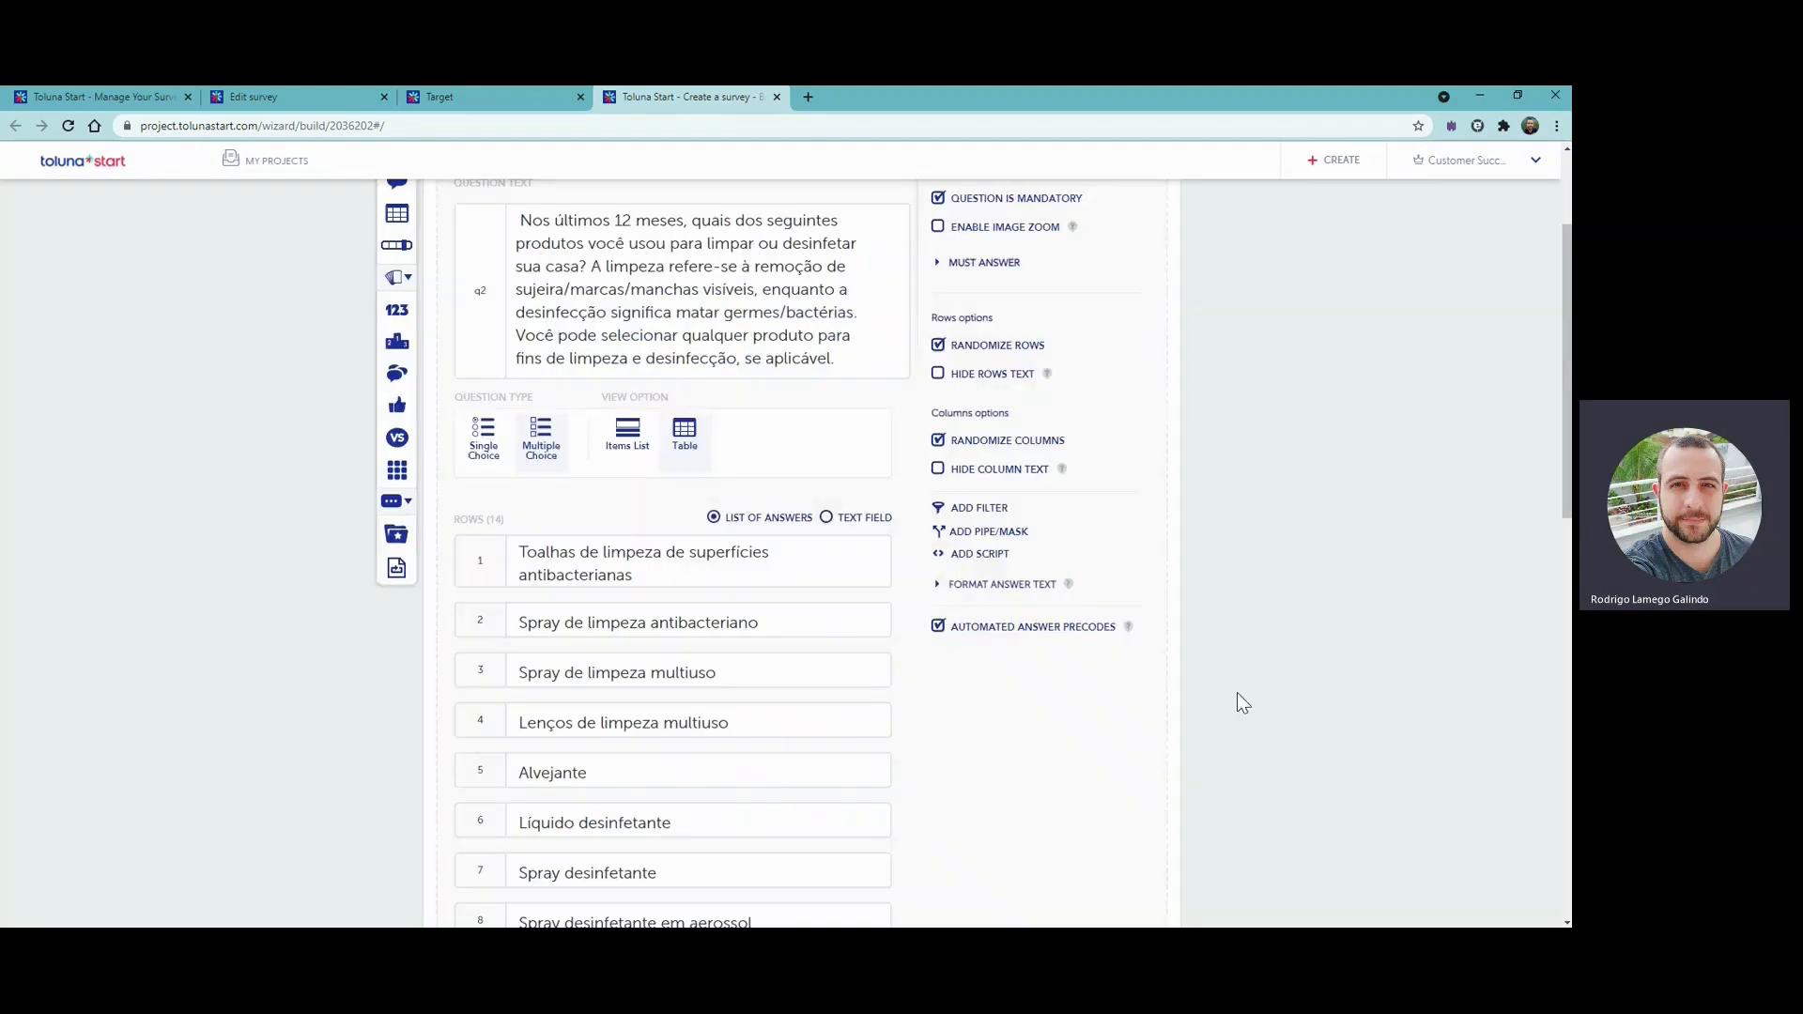
scroll(1264, 795, "down", 4)
scroll(1221, 785, "down", 5)
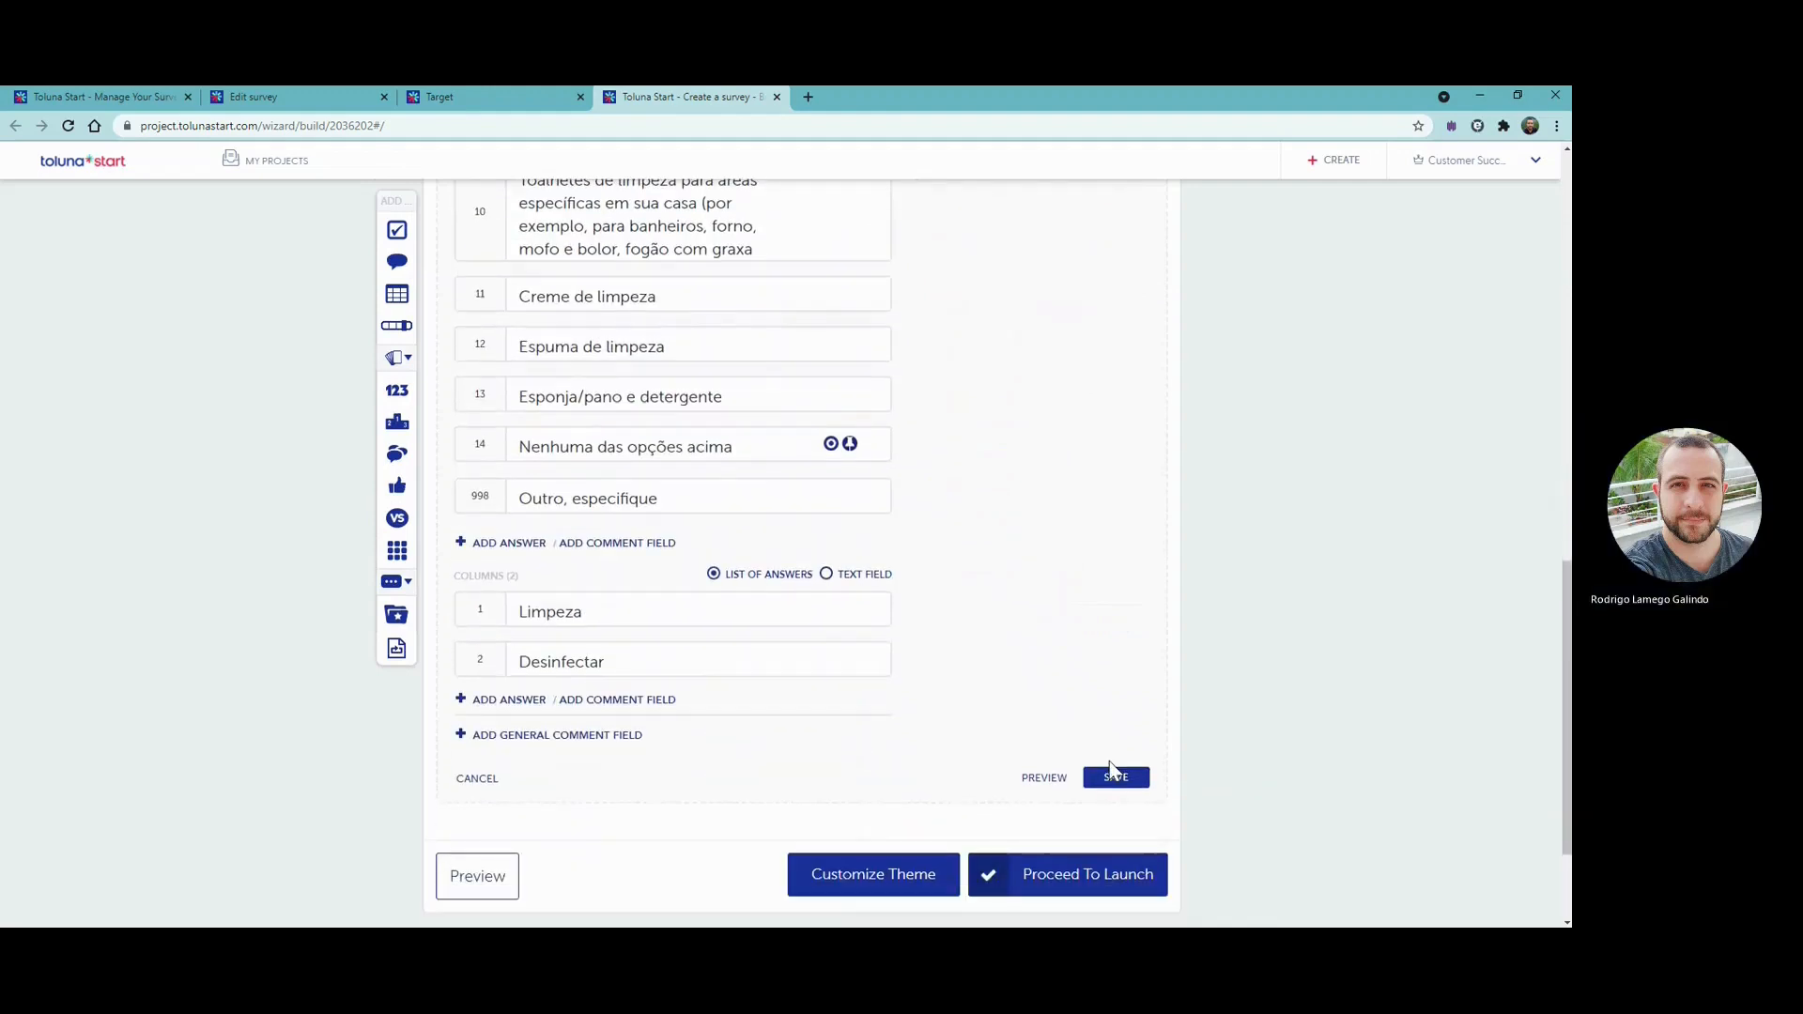
left_click(1113, 768)
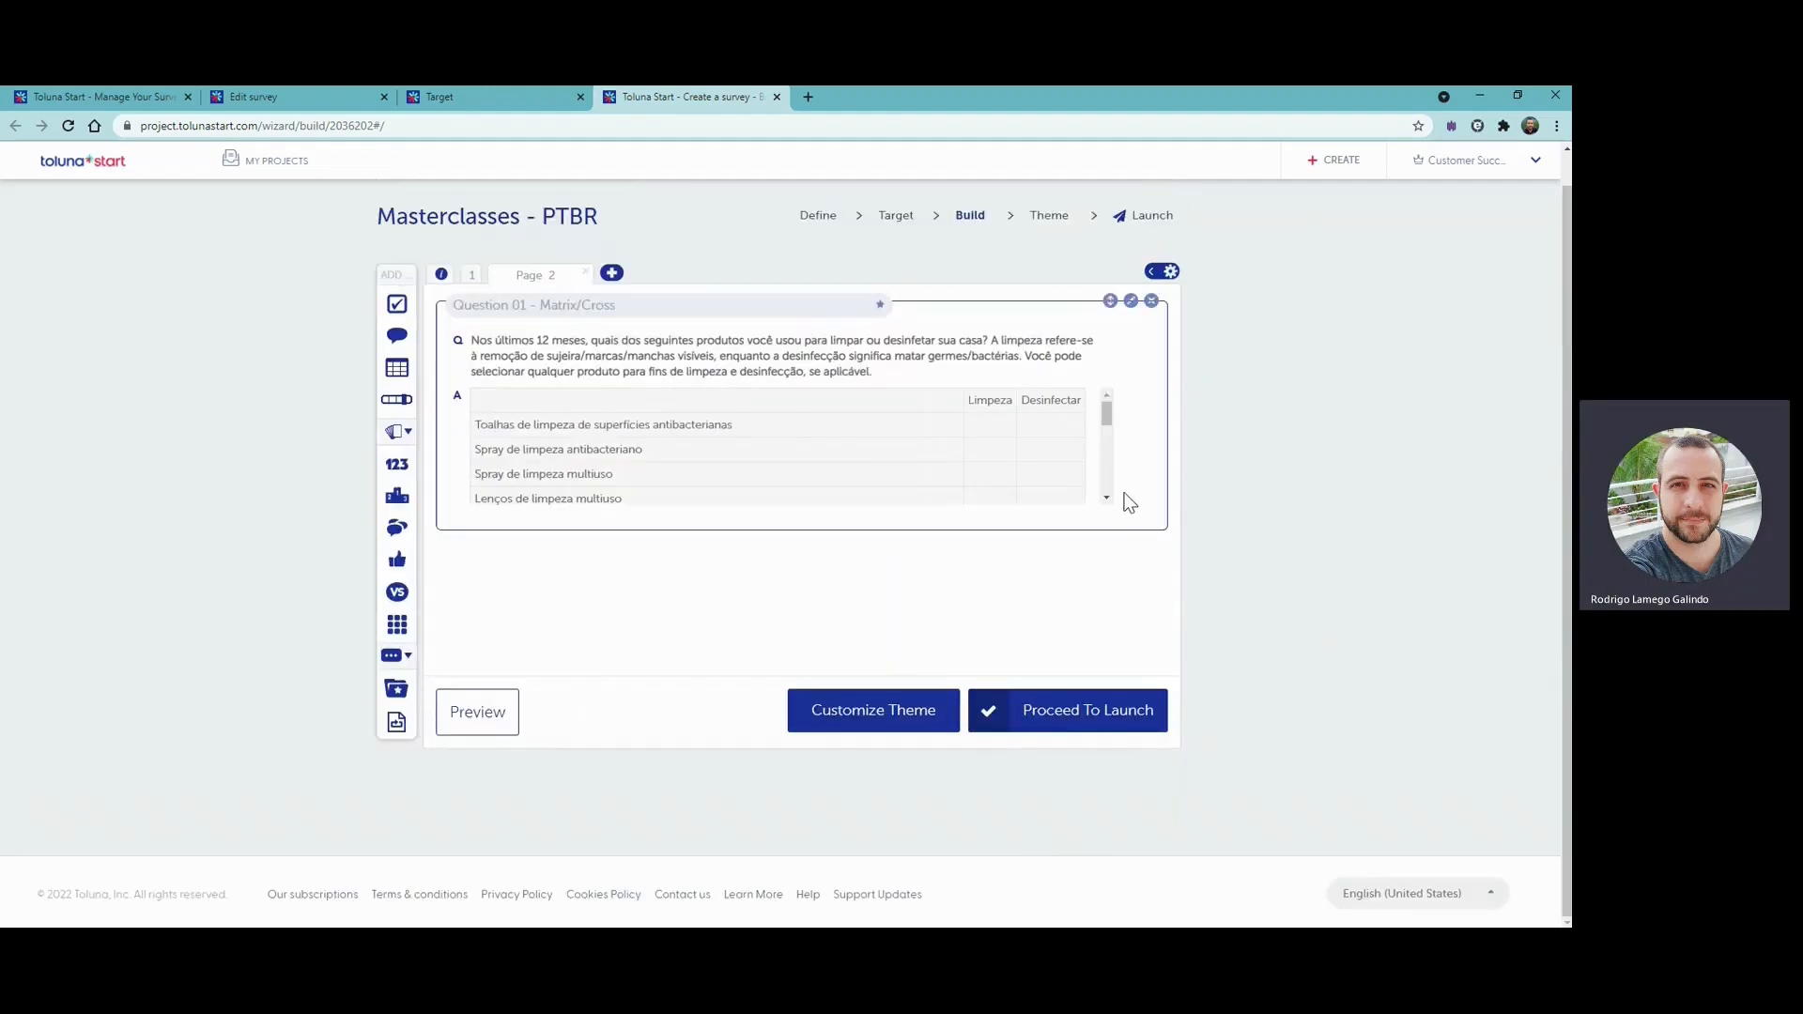
- Add a filter to the page 1 choice question with the condition that "Eu não faço nenhuma limpeza doméstica em minha casa" is checked
left_click(472, 277)
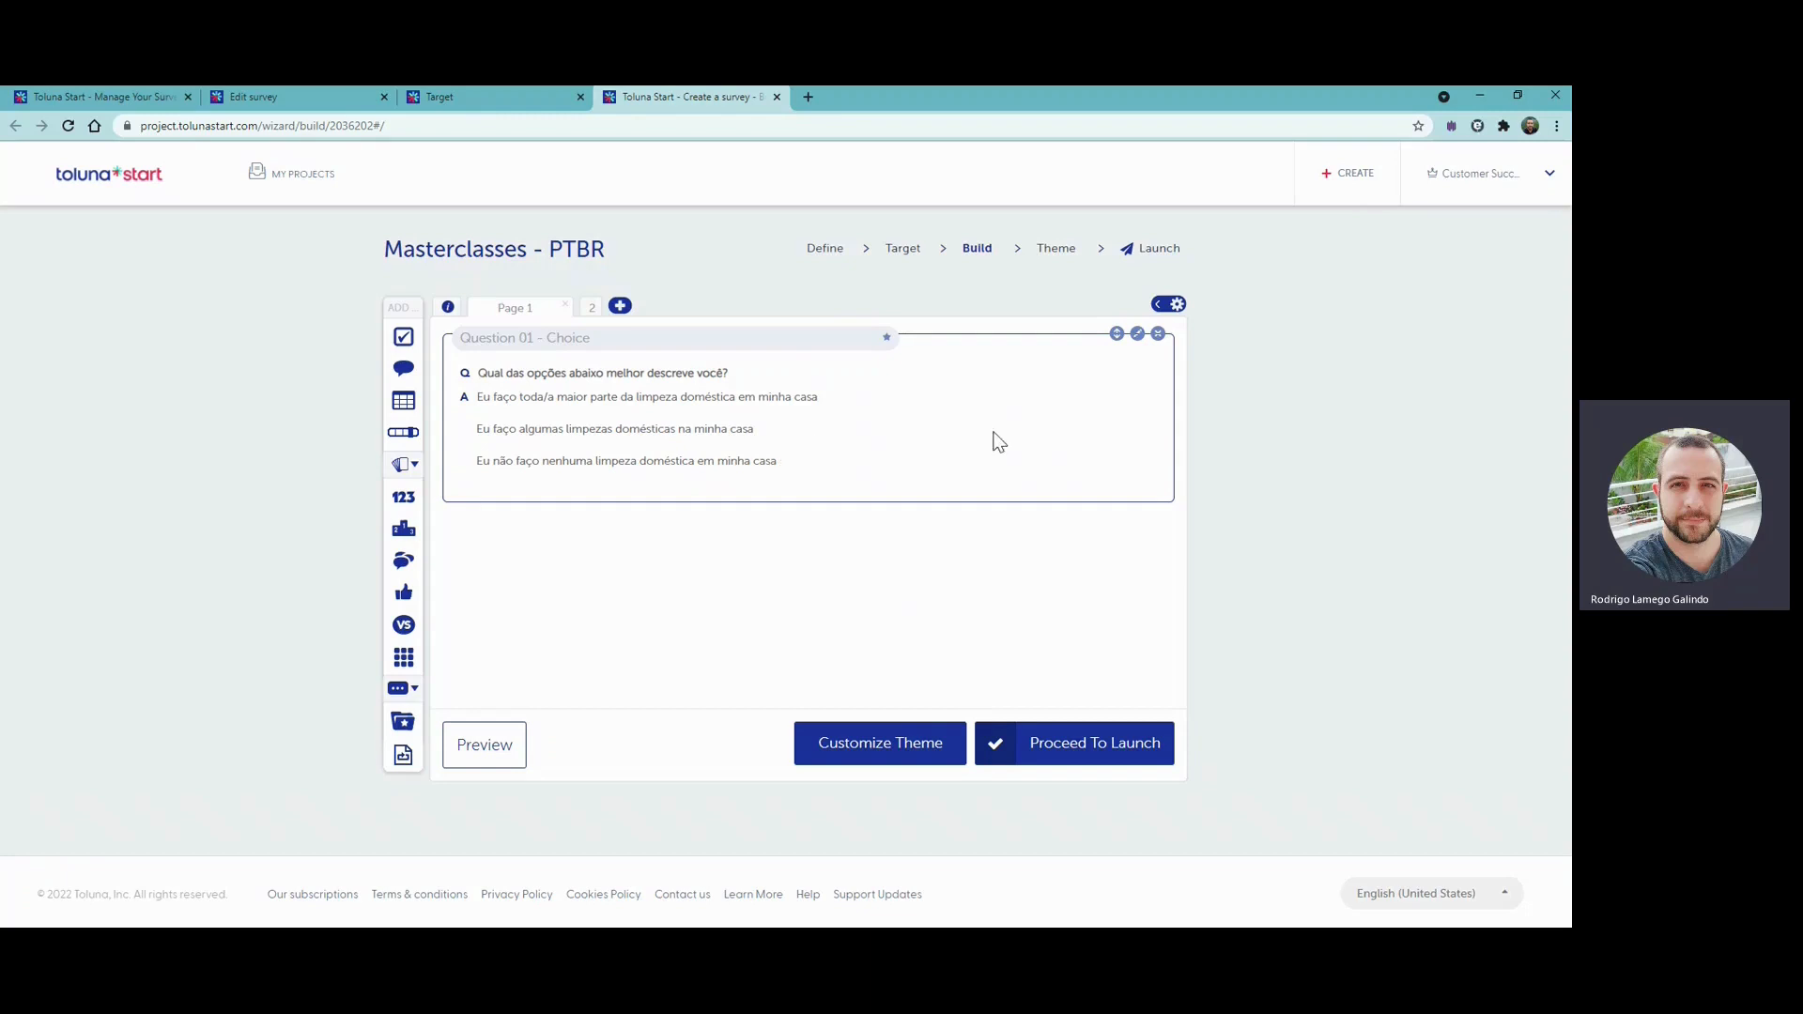
left_click(1138, 334)
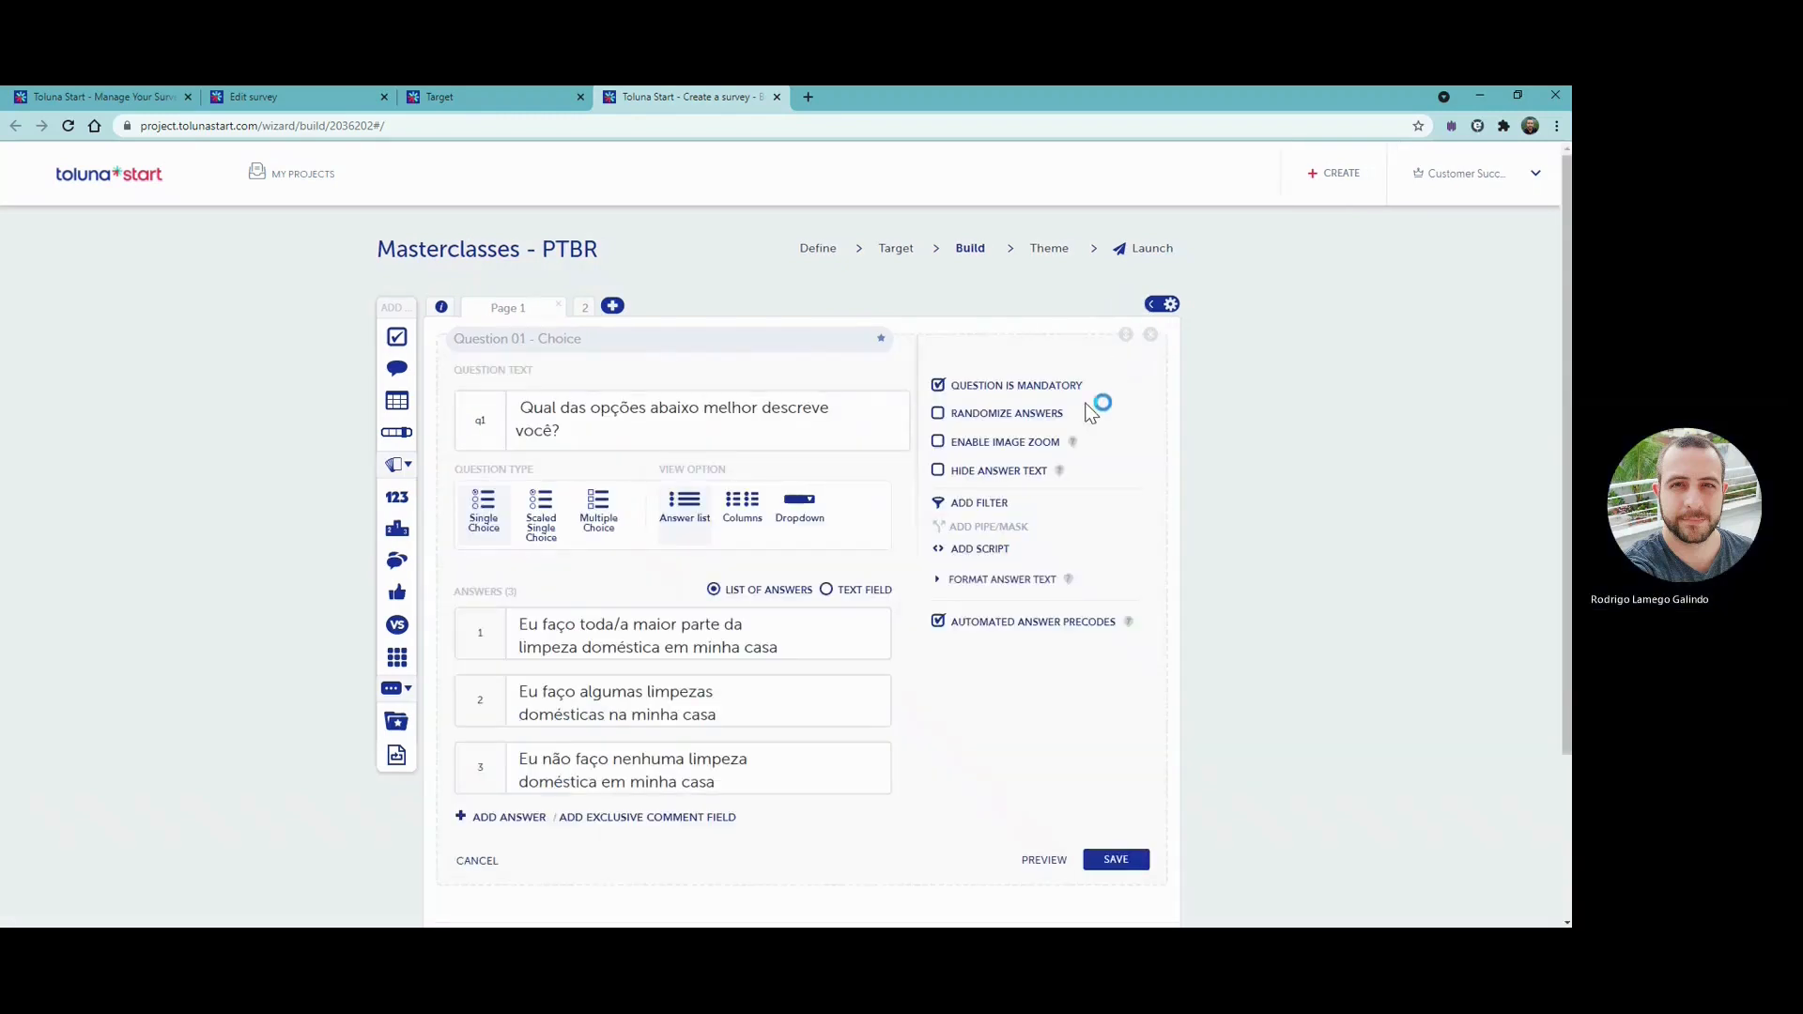
left_click(996, 505)
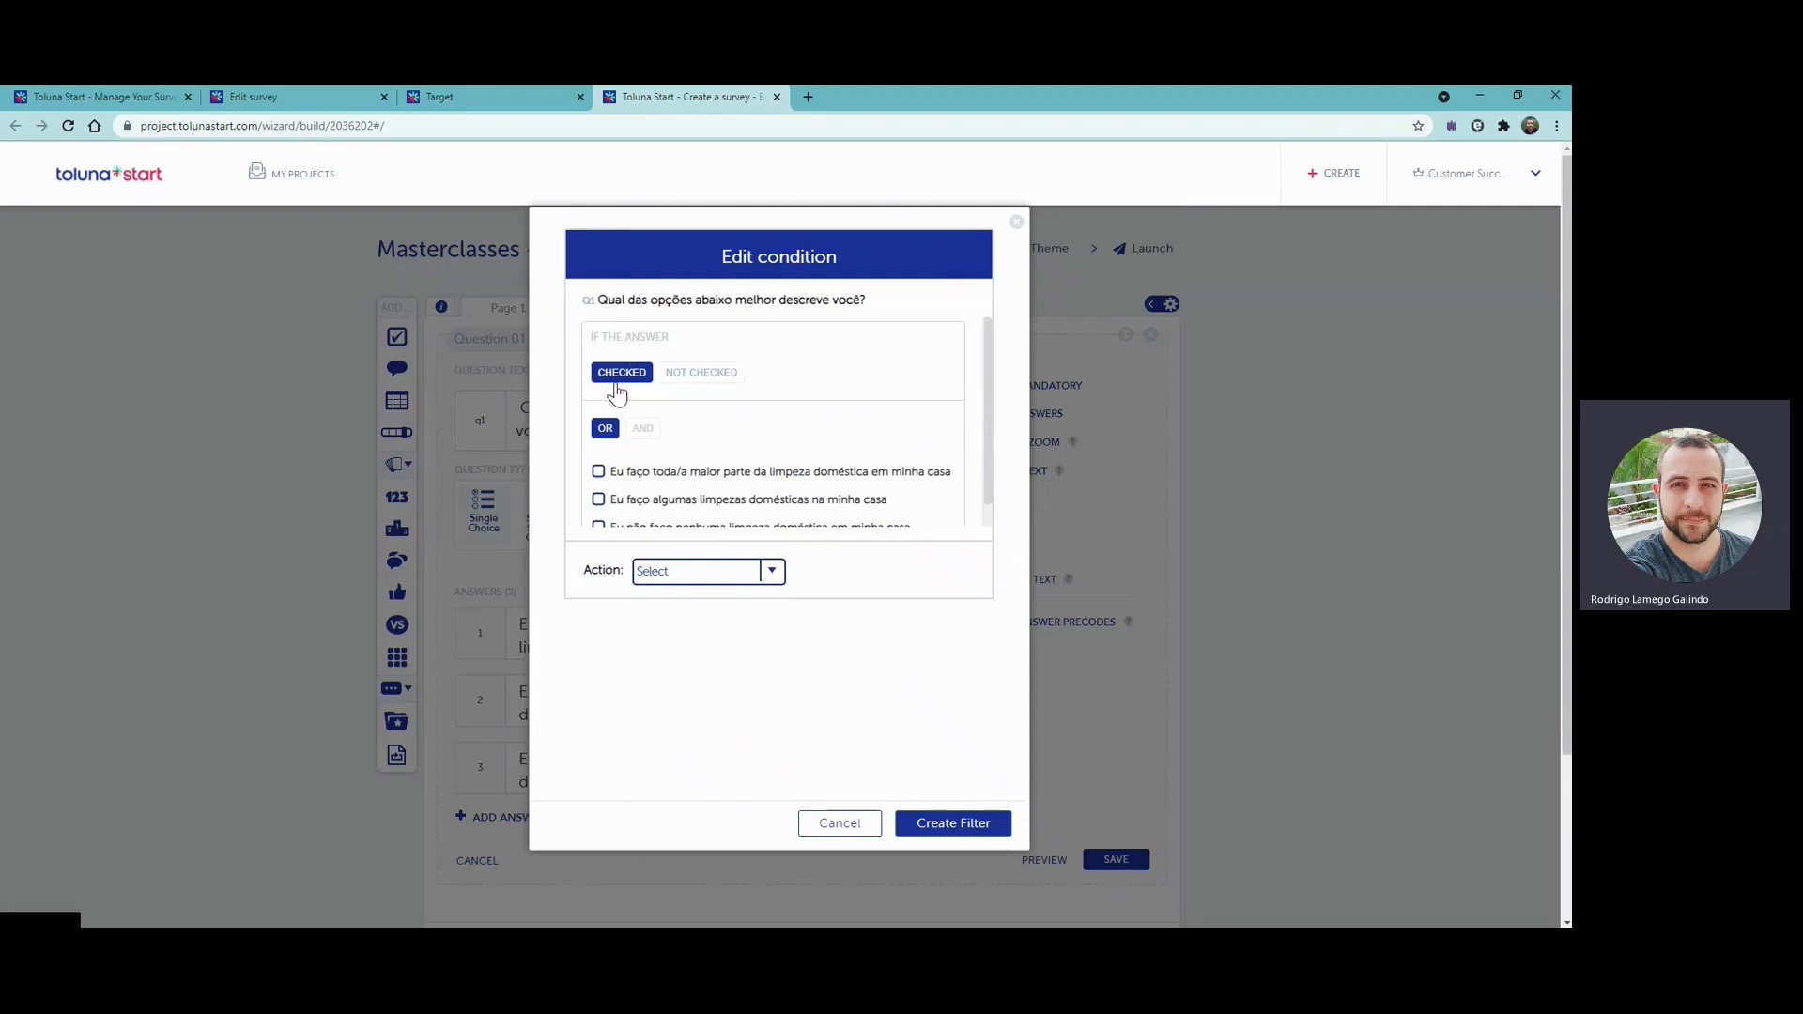
left_click(735, 378)
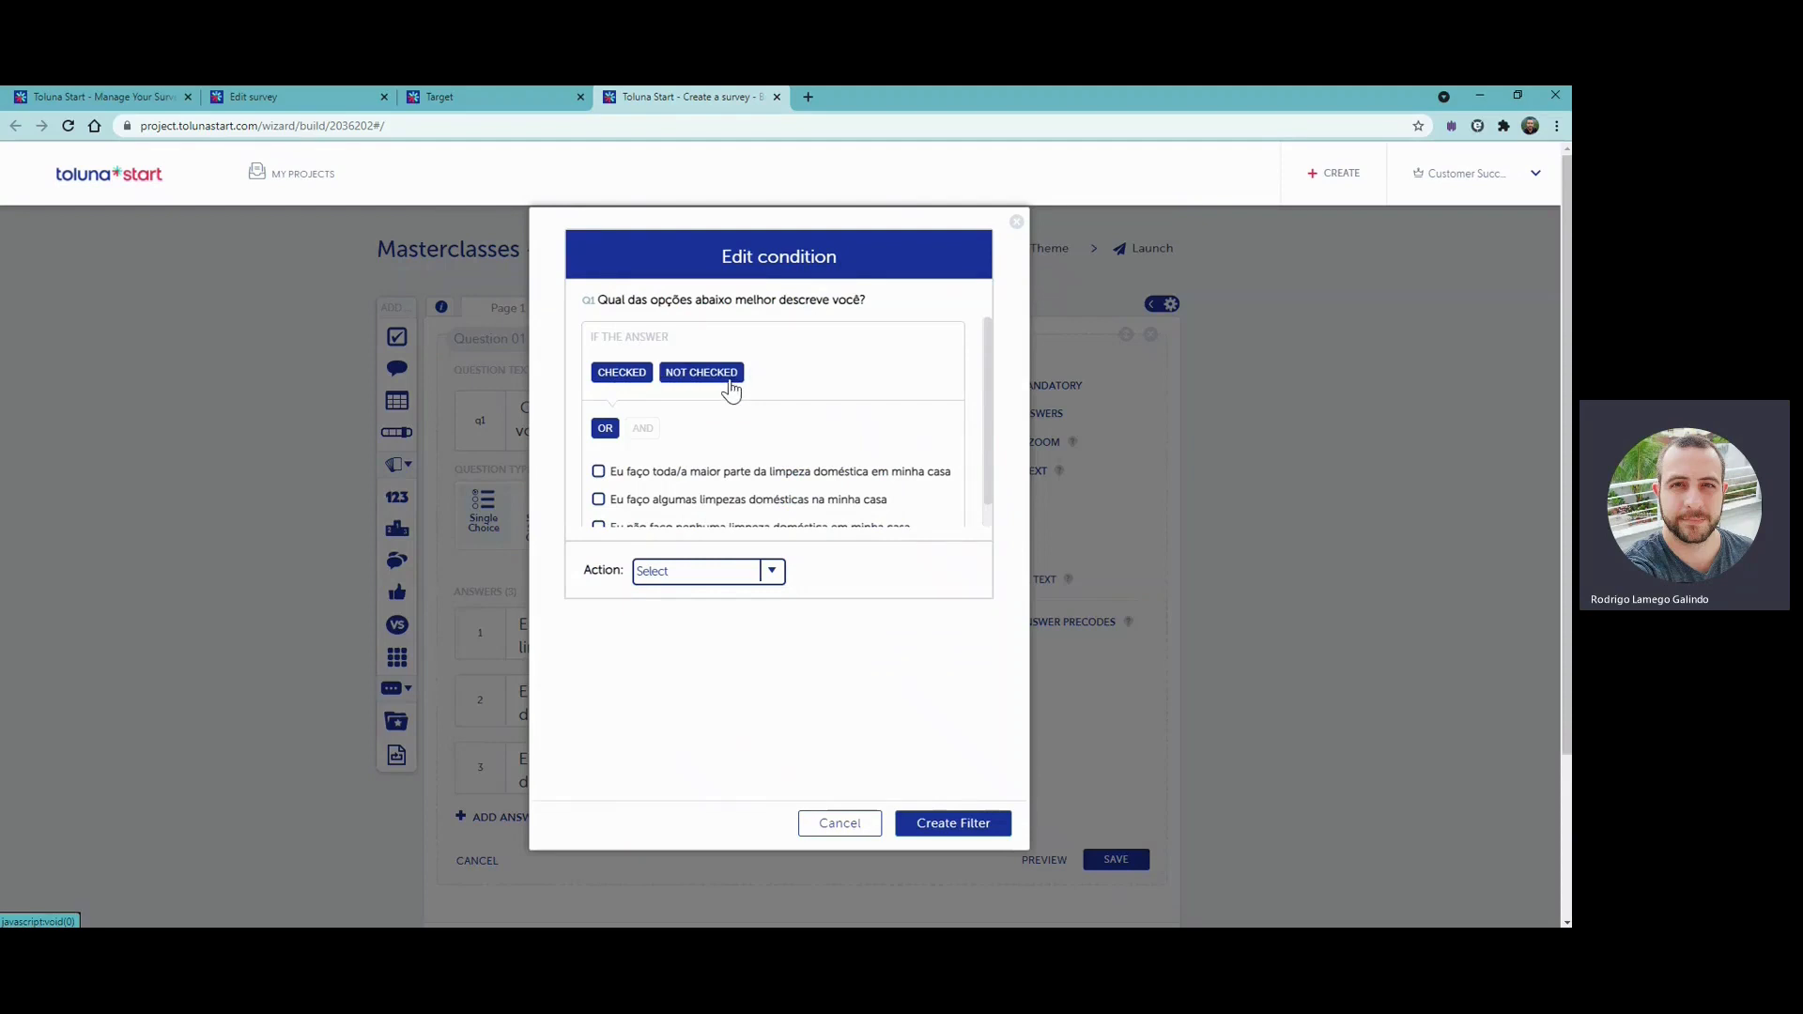
left_click(730, 392)
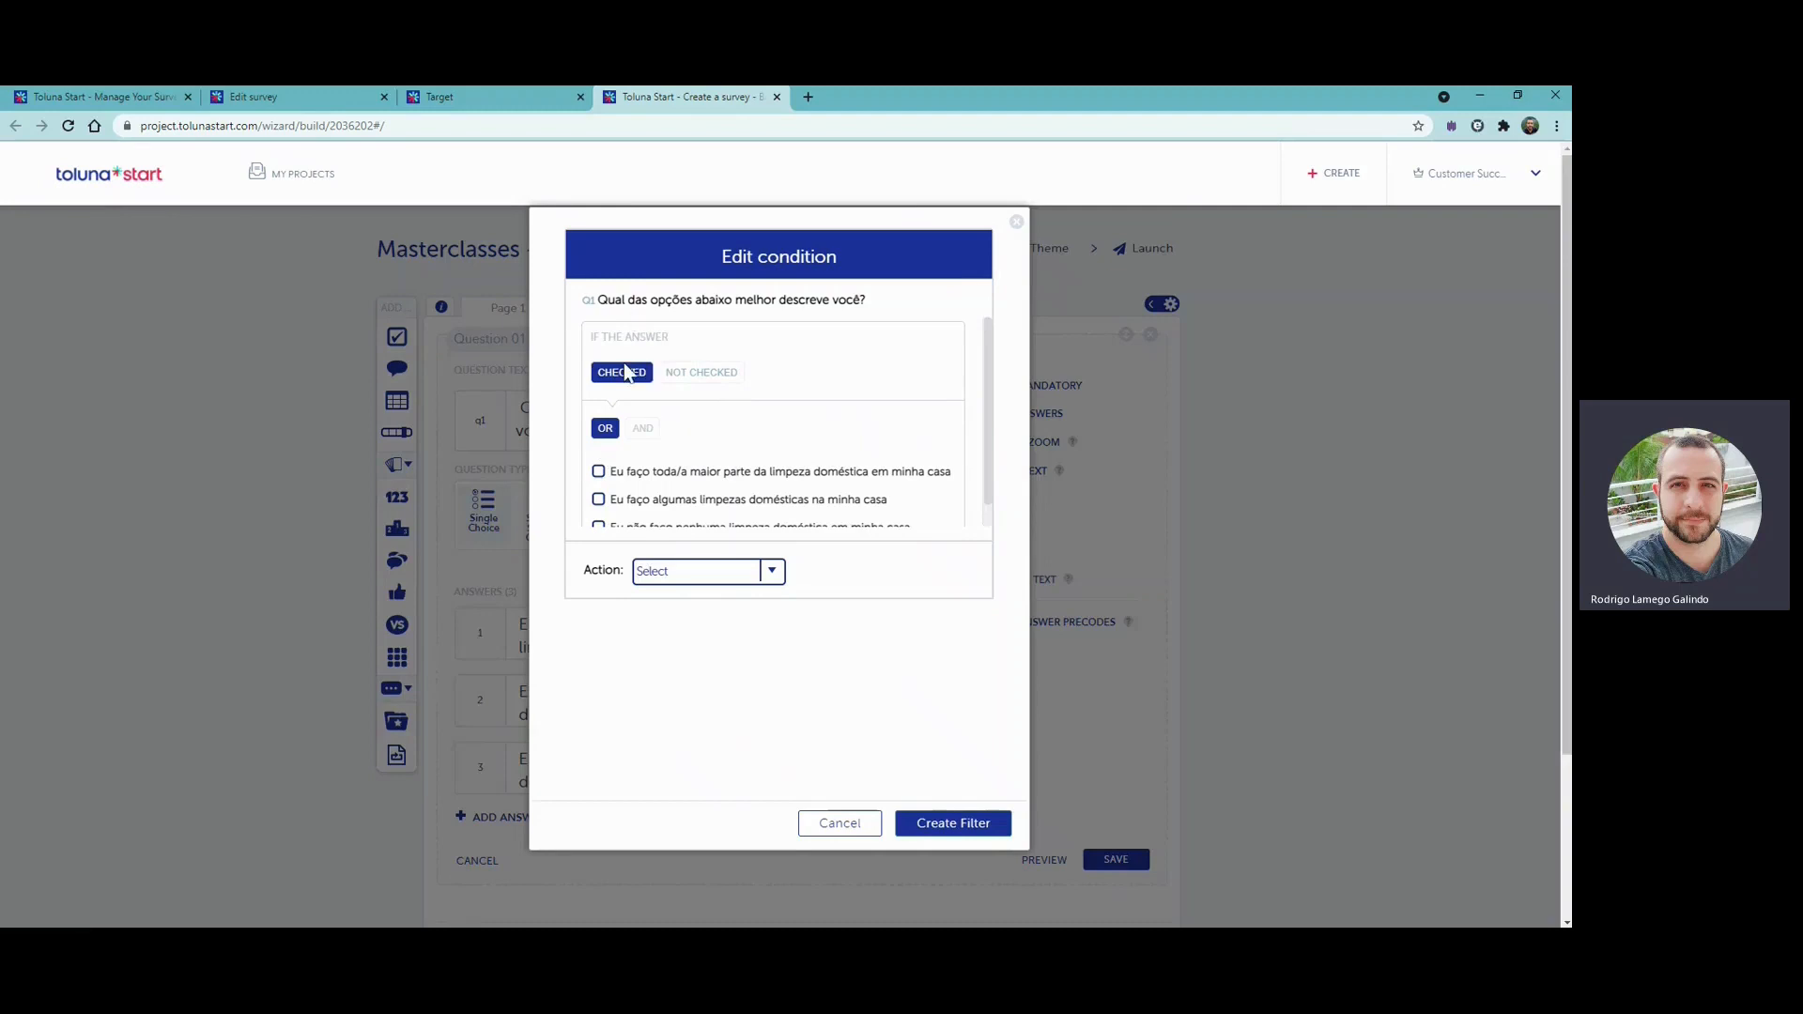
scroll(695, 400, "down", 3)
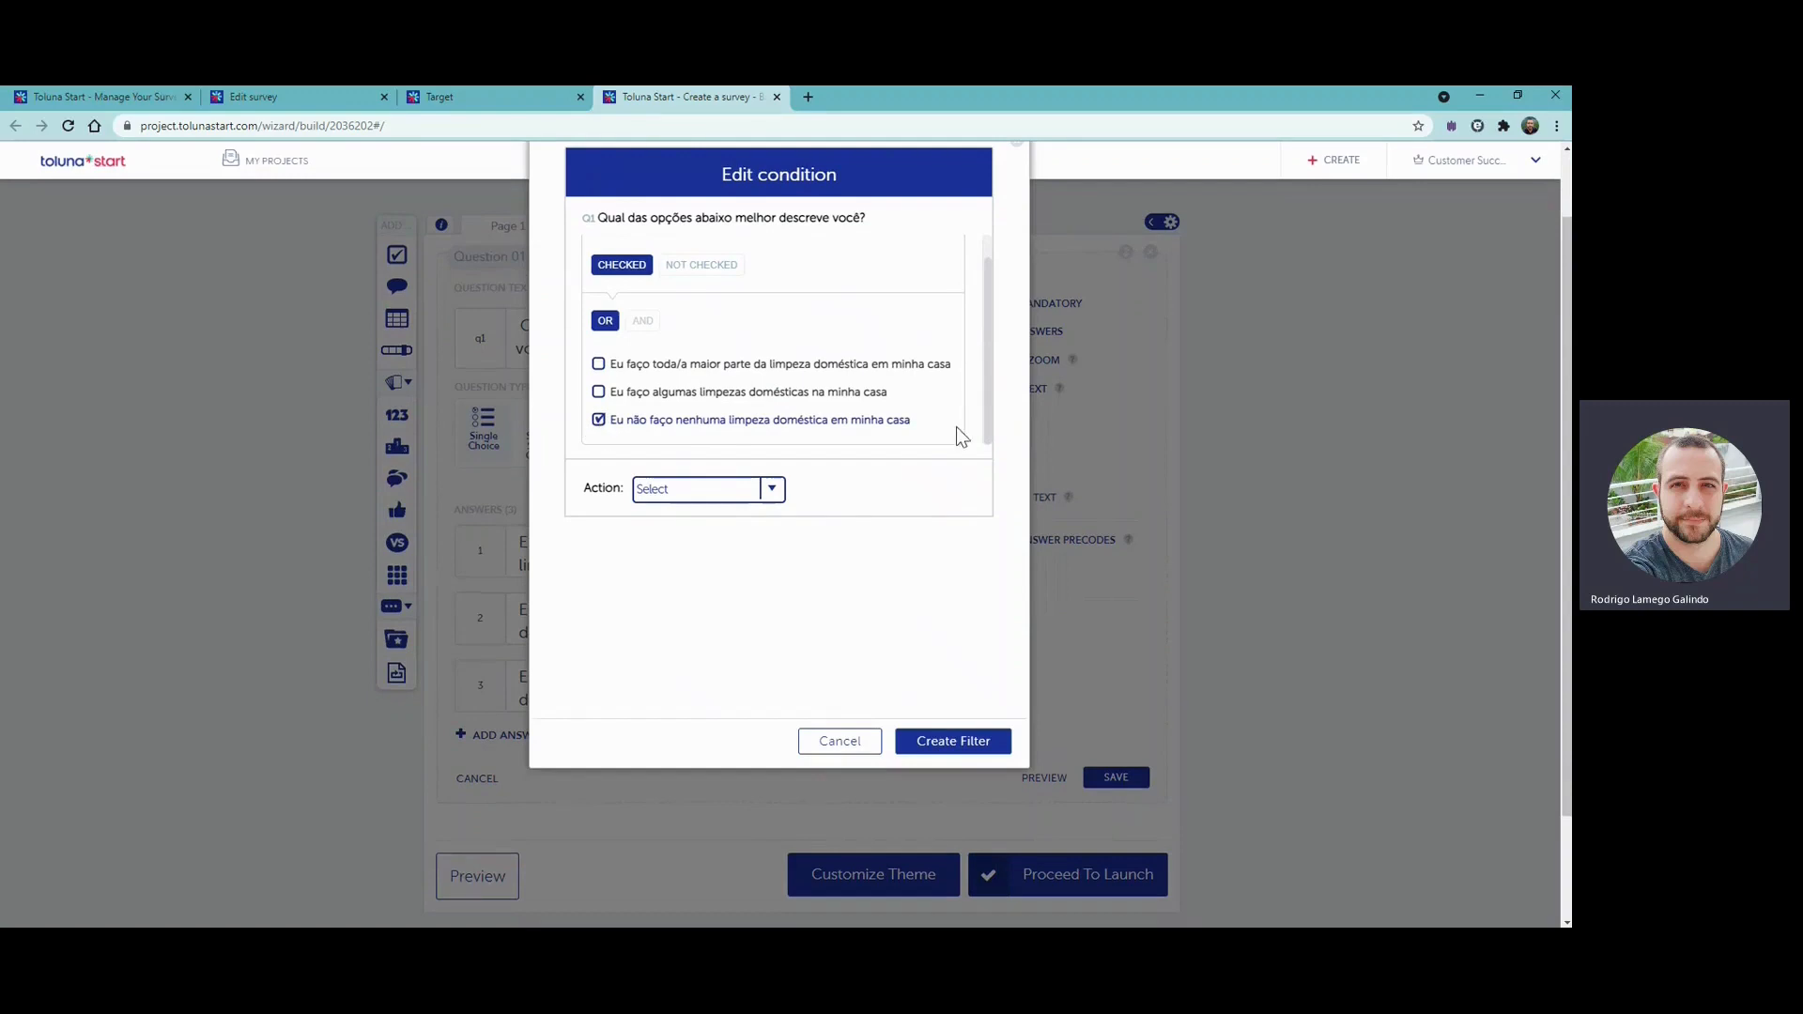
- Set the filter's action to Screen out, create the filter and save the choice question
left_click(774, 496)
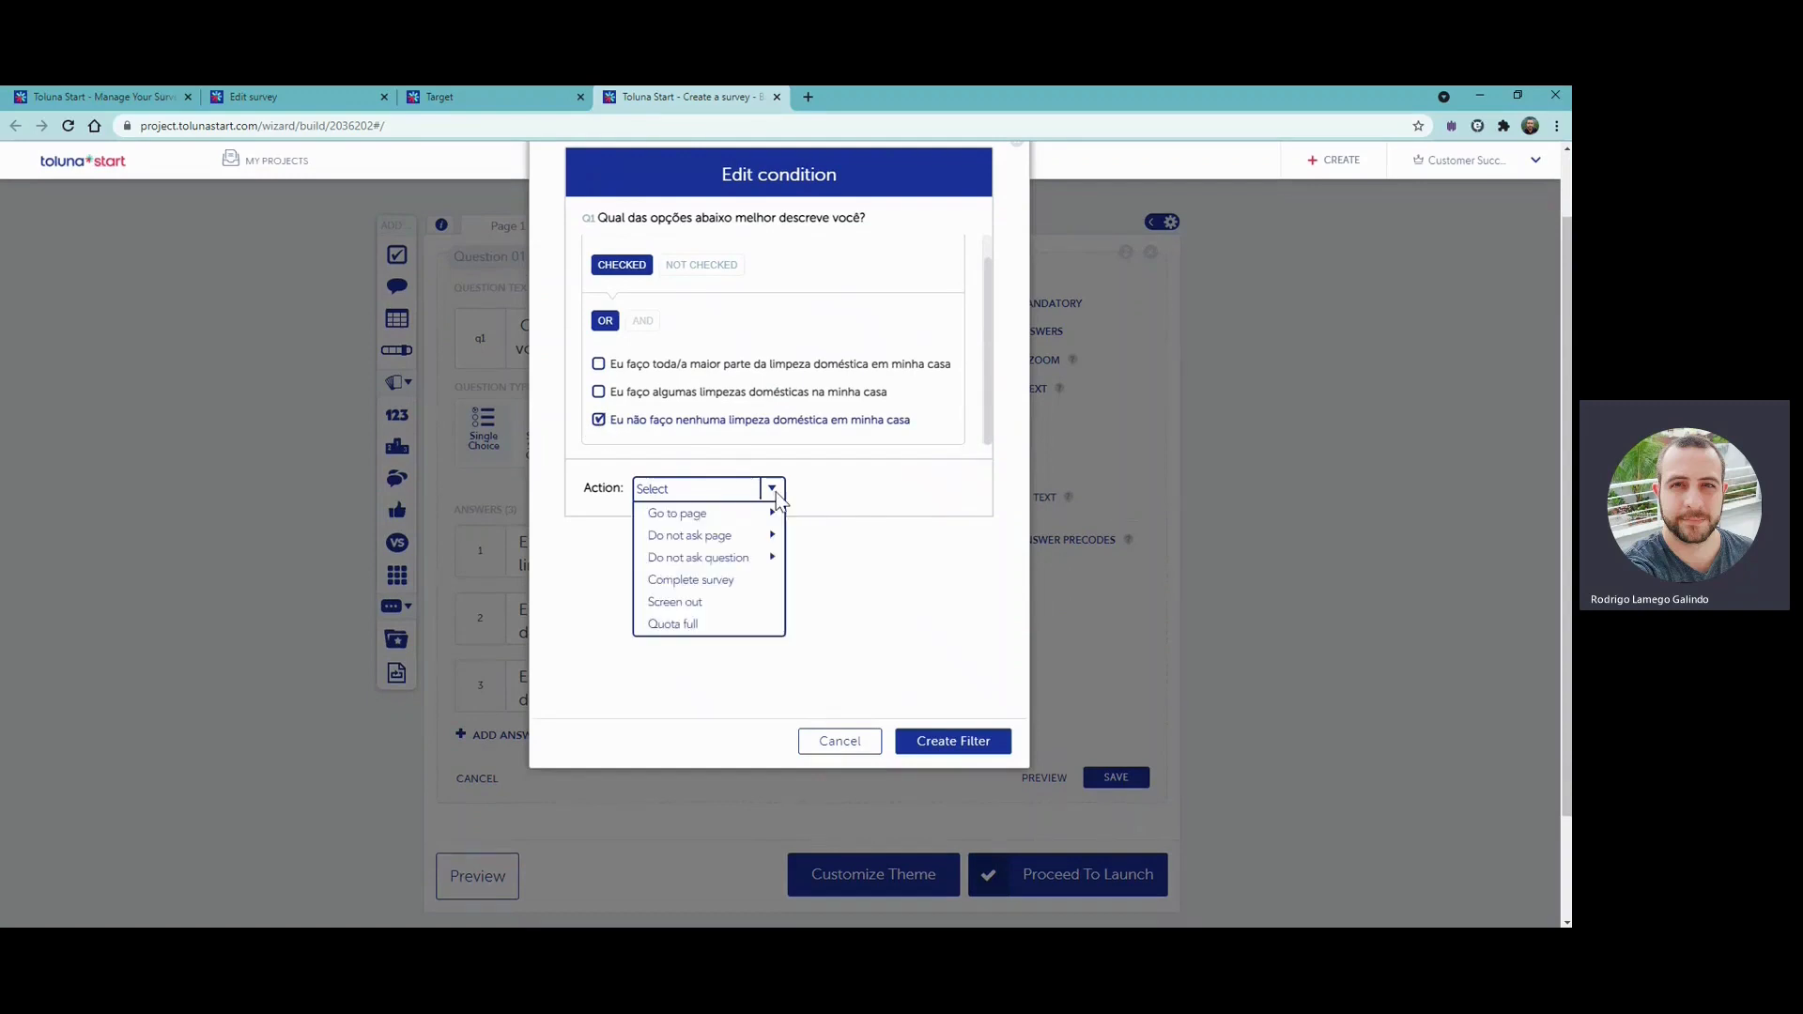
left_click(693, 609)
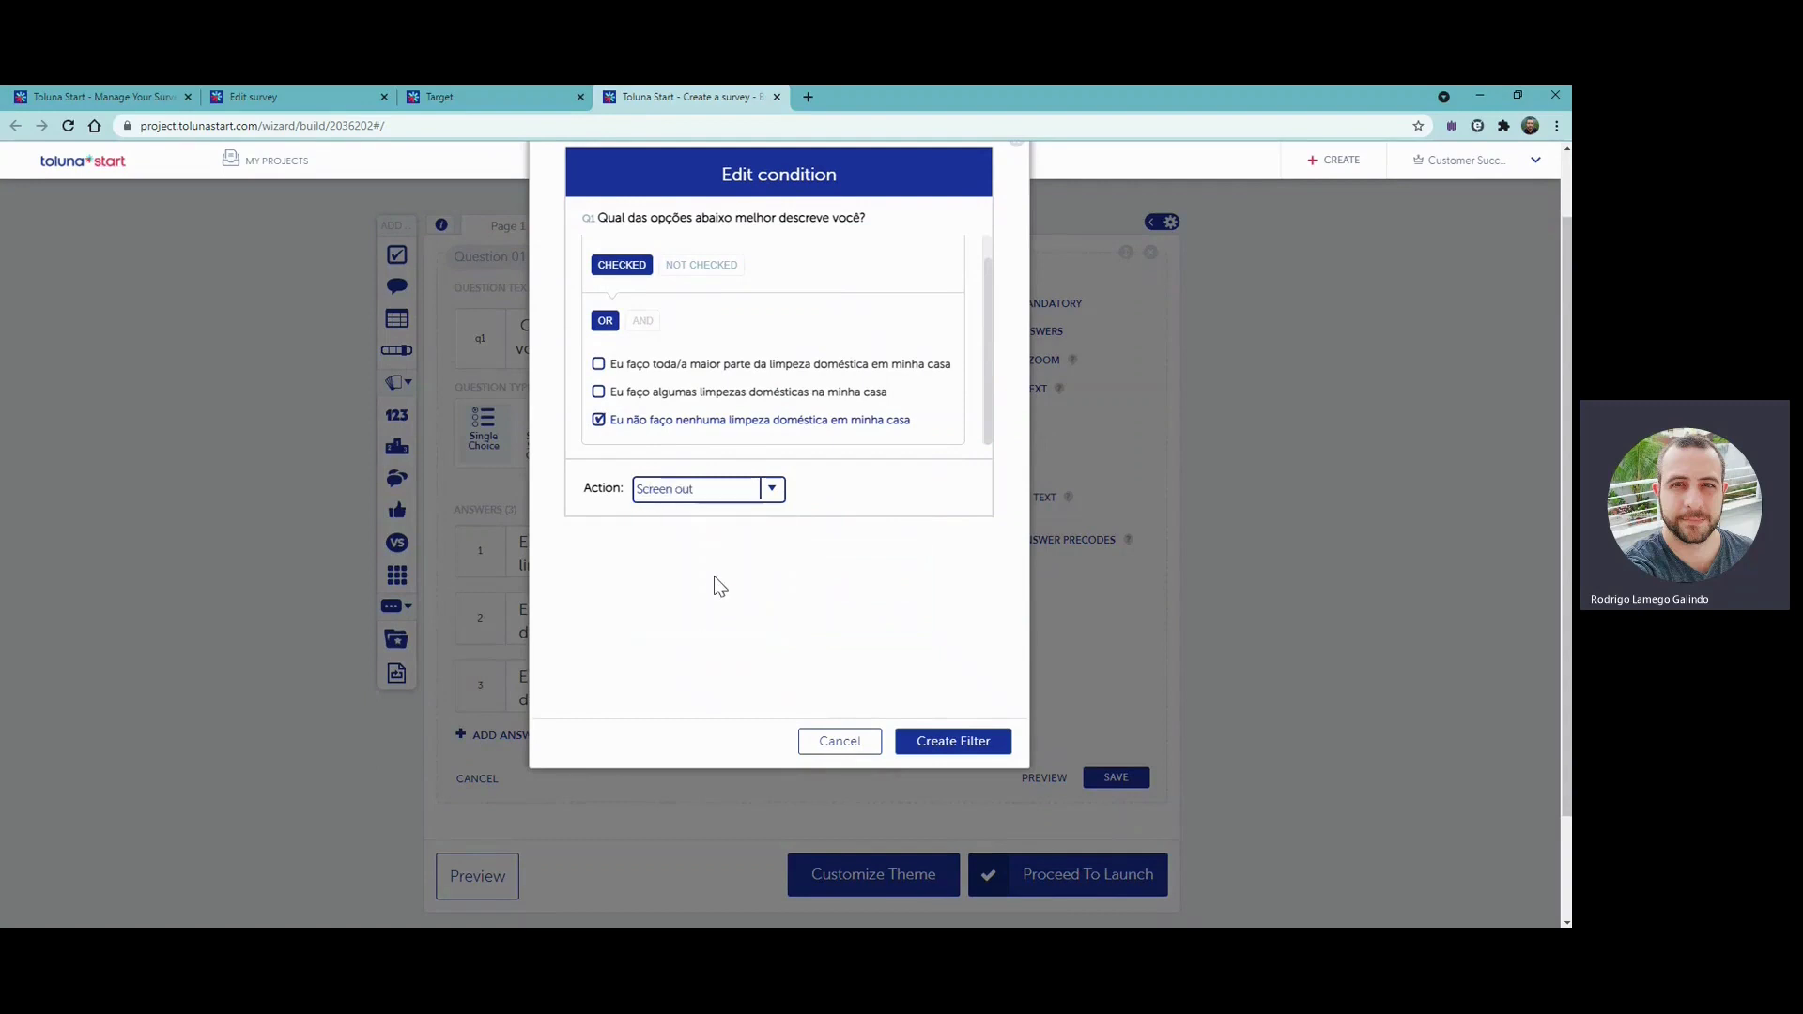
scroll(860, 575, "down", 1)
scroll(883, 601, "up", 1)
left_click(939, 743)
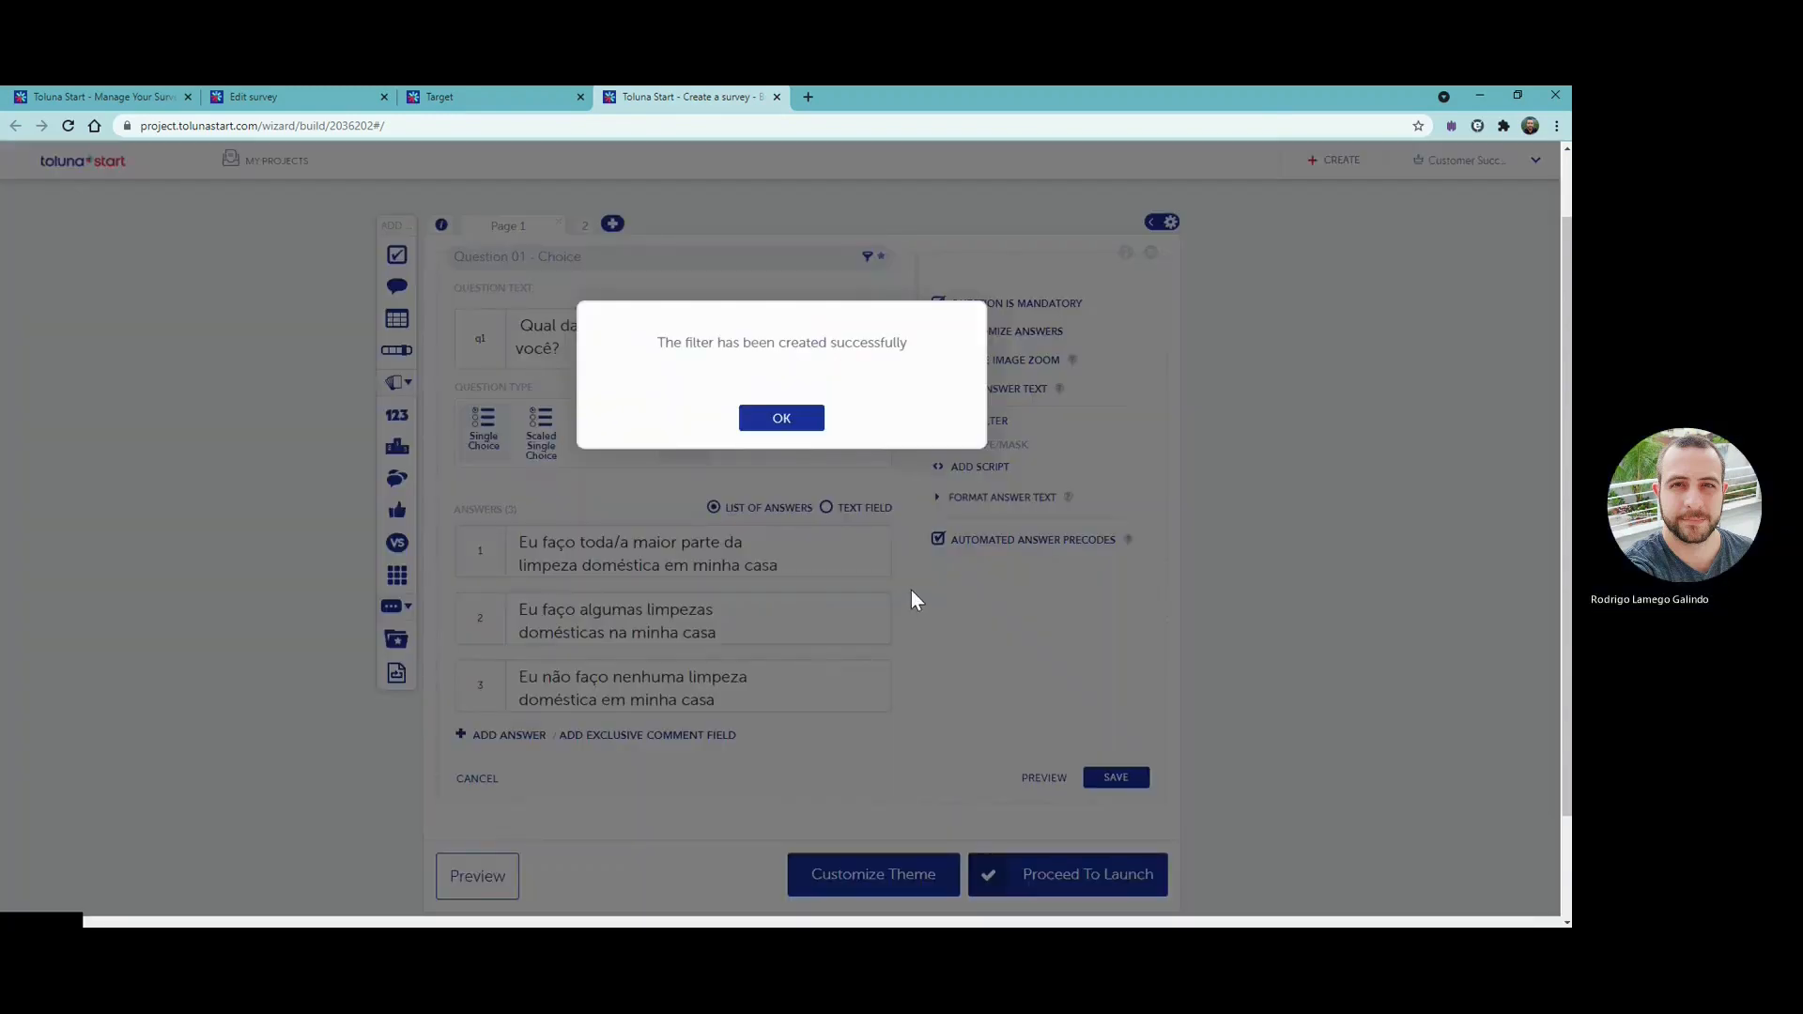
left_click(780, 422)
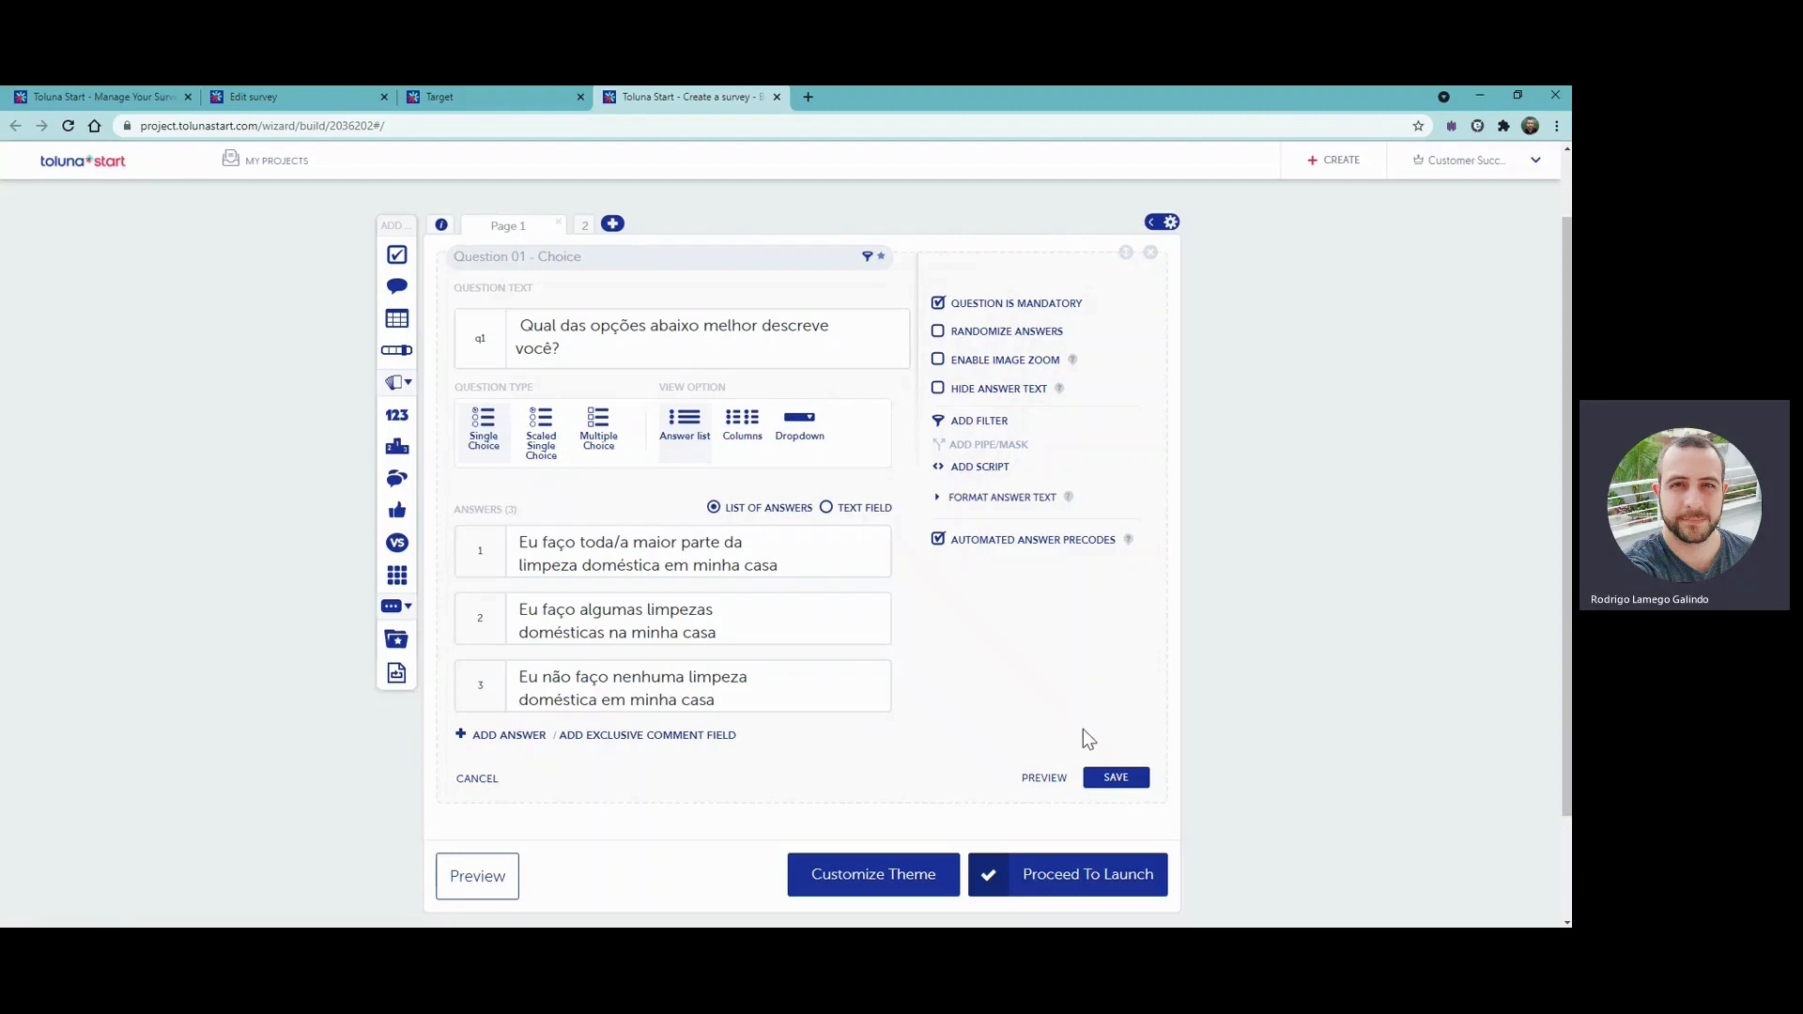
left_click(1101, 779)
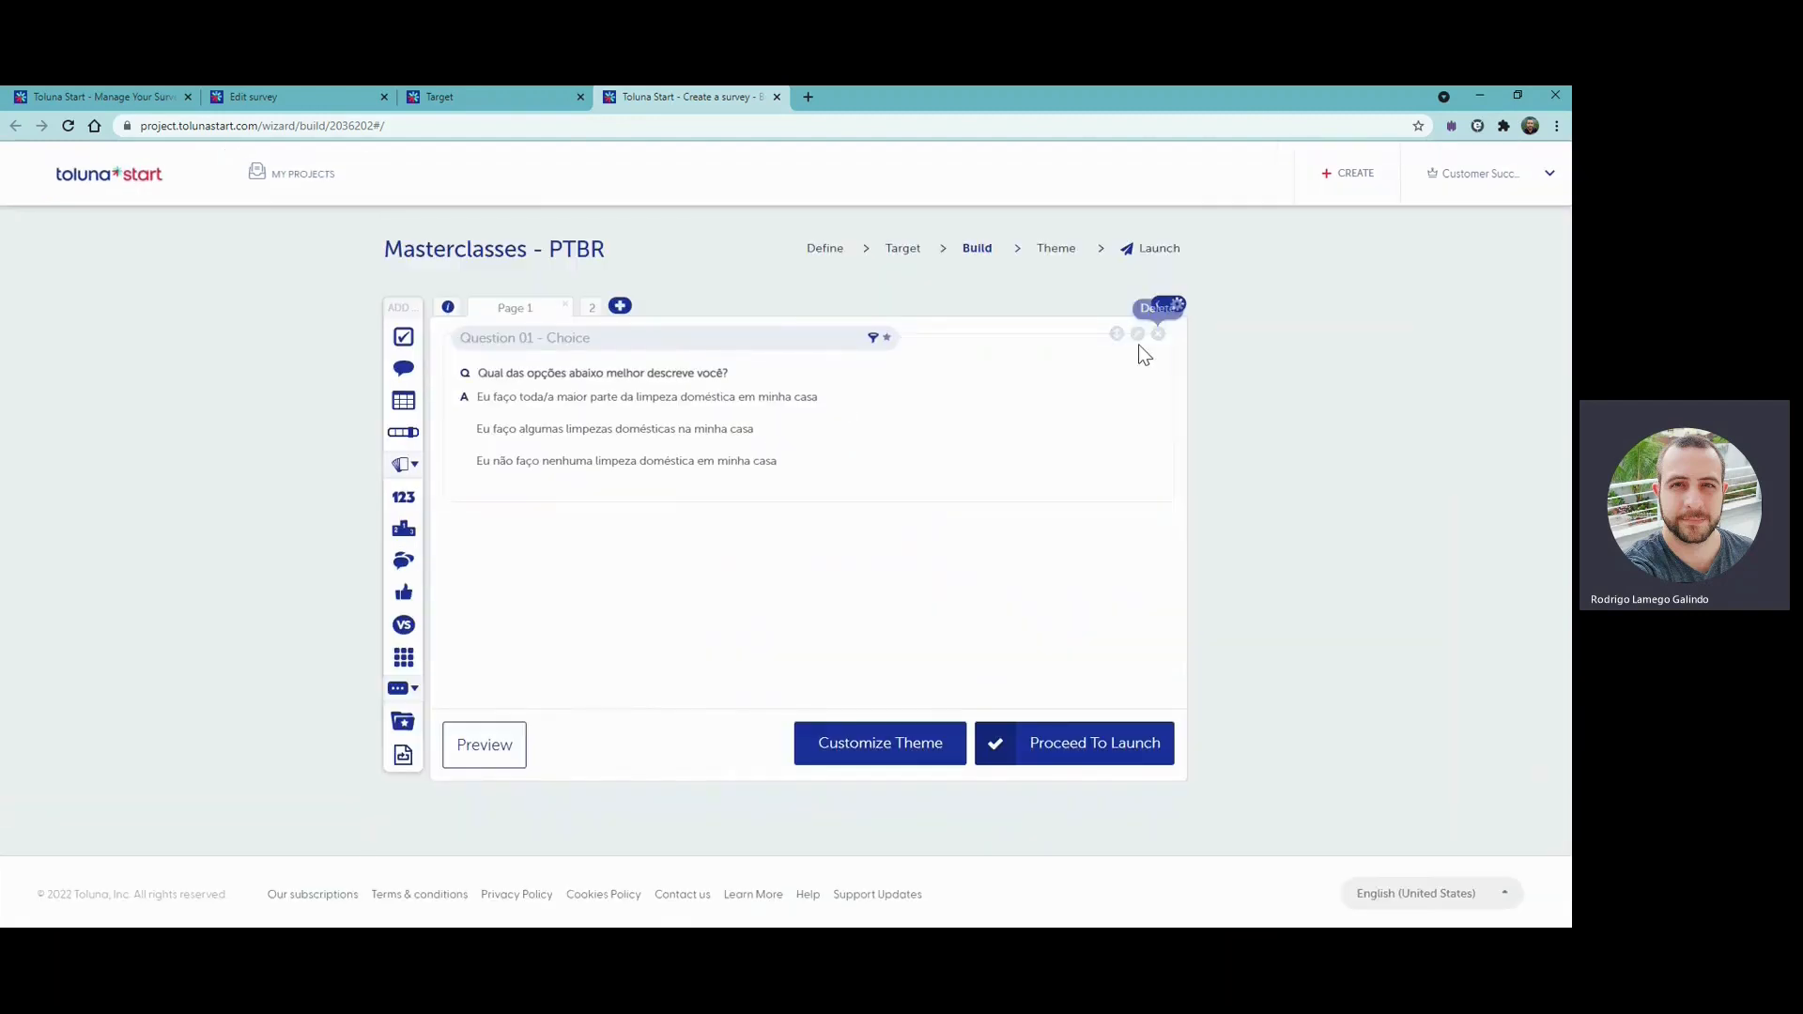
left_click(1138, 336)
left_click(973, 502)
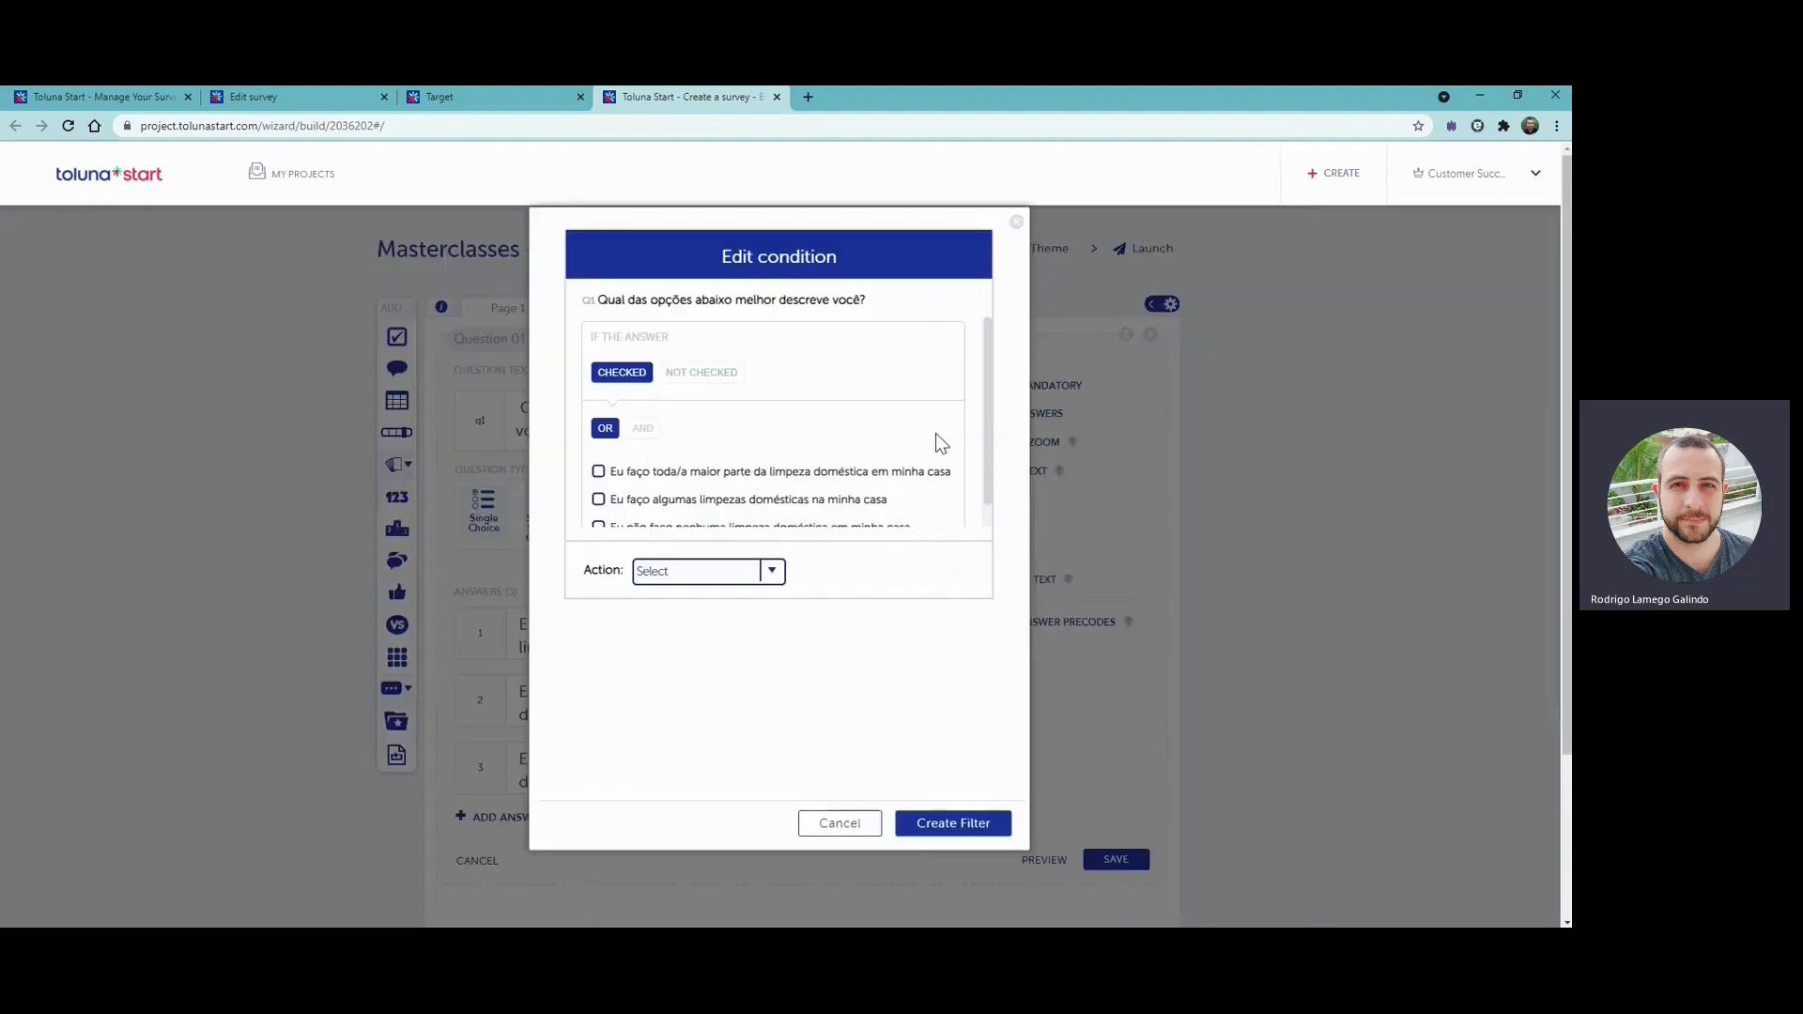
left_click(1018, 223)
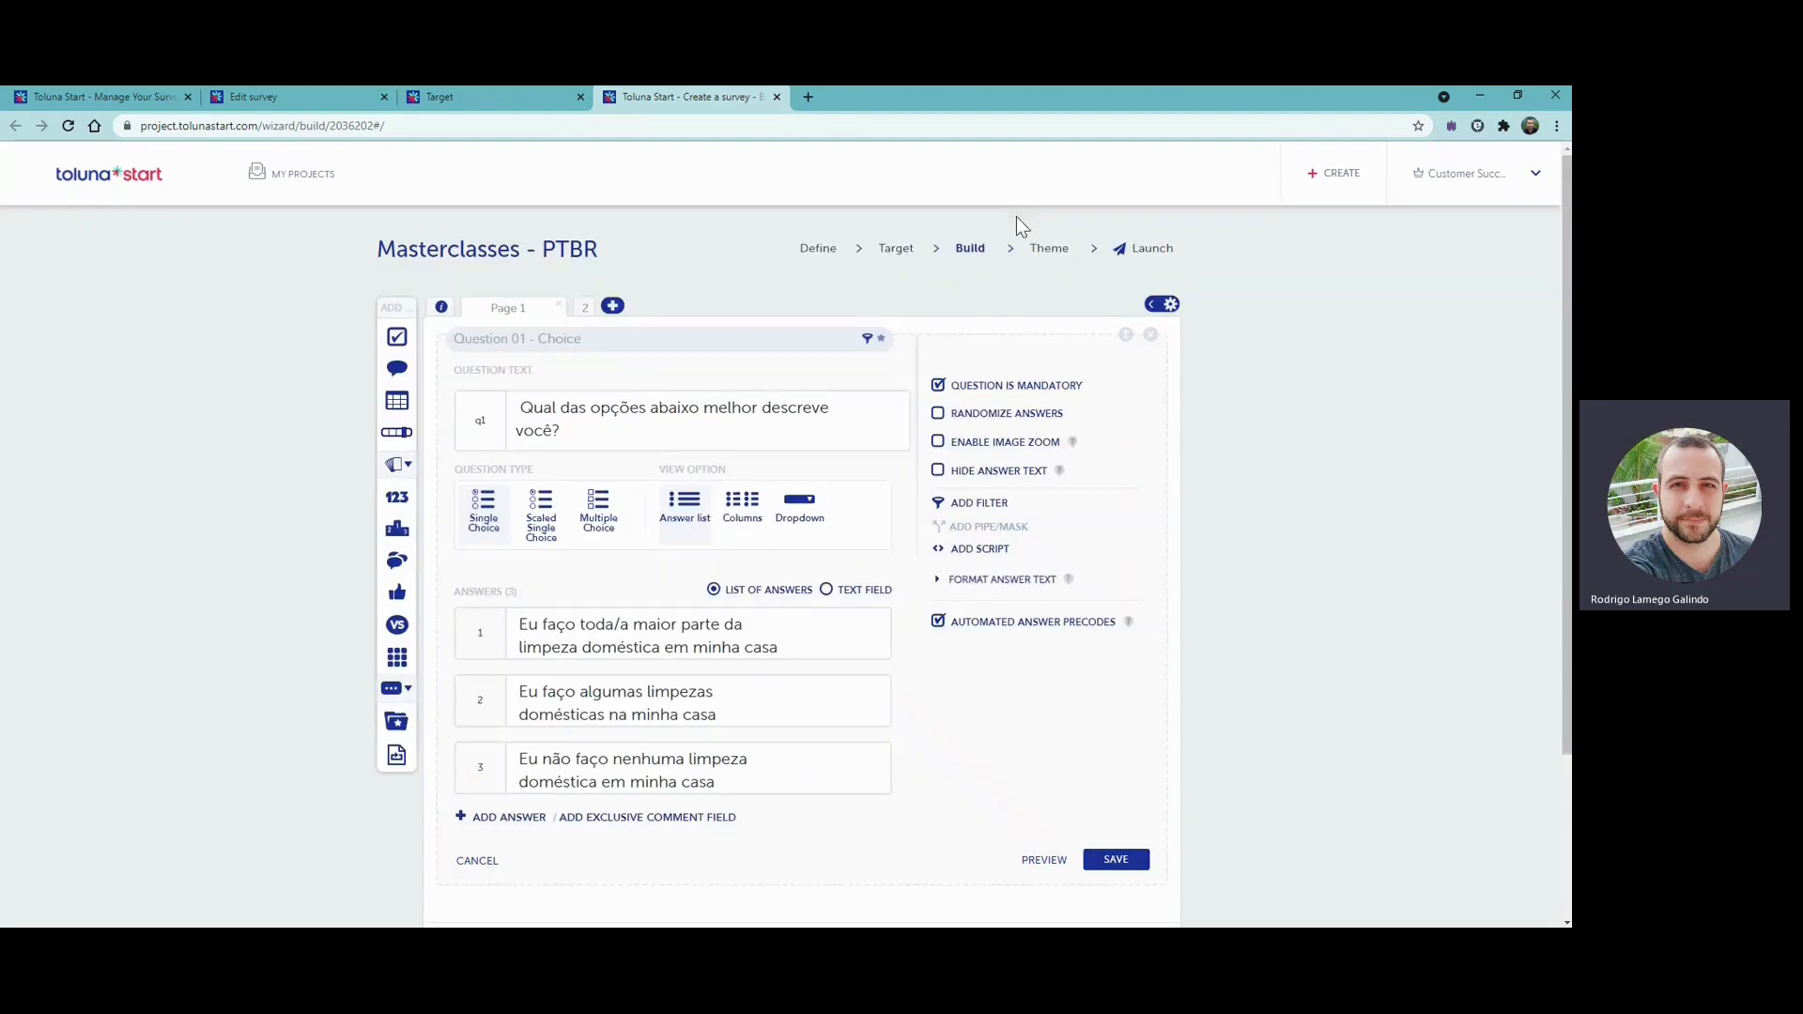
- Open the survey logic and review the condition of the choice question's screen-out filter, keeping its settings
left_click(1154, 311)
left_click(1122, 310)
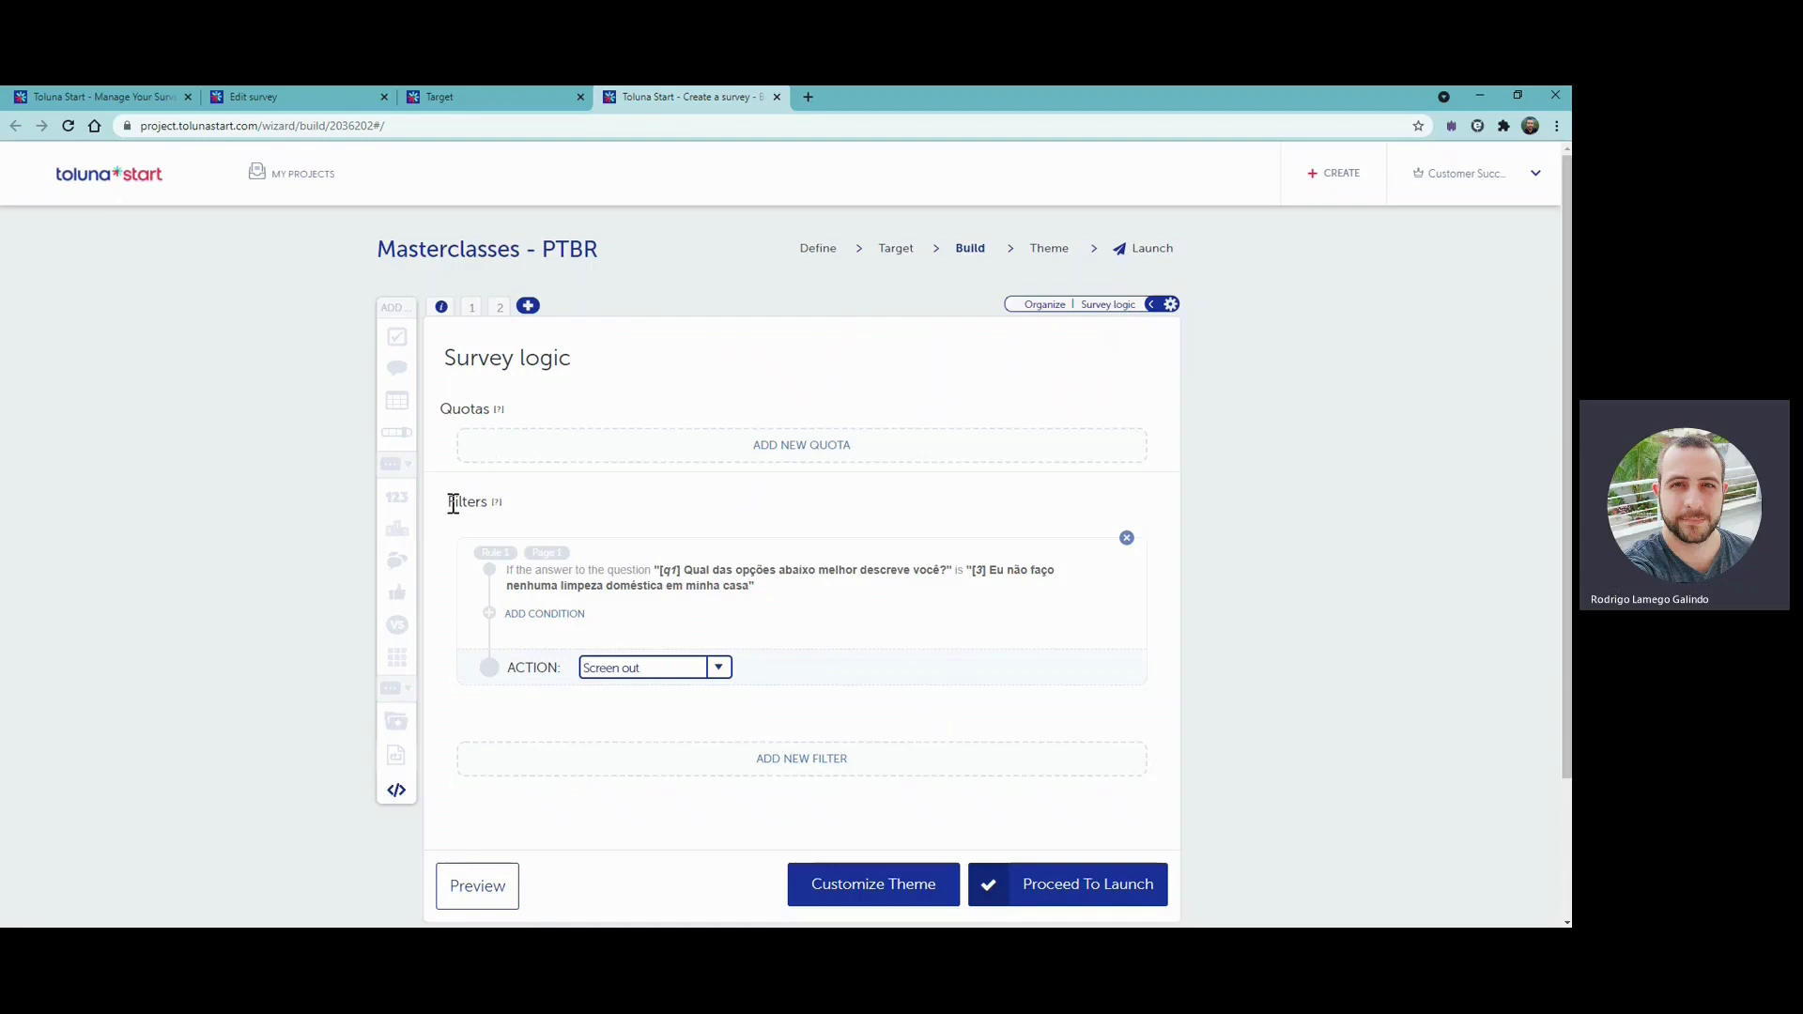
left_click_drag(453, 505, 511, 502)
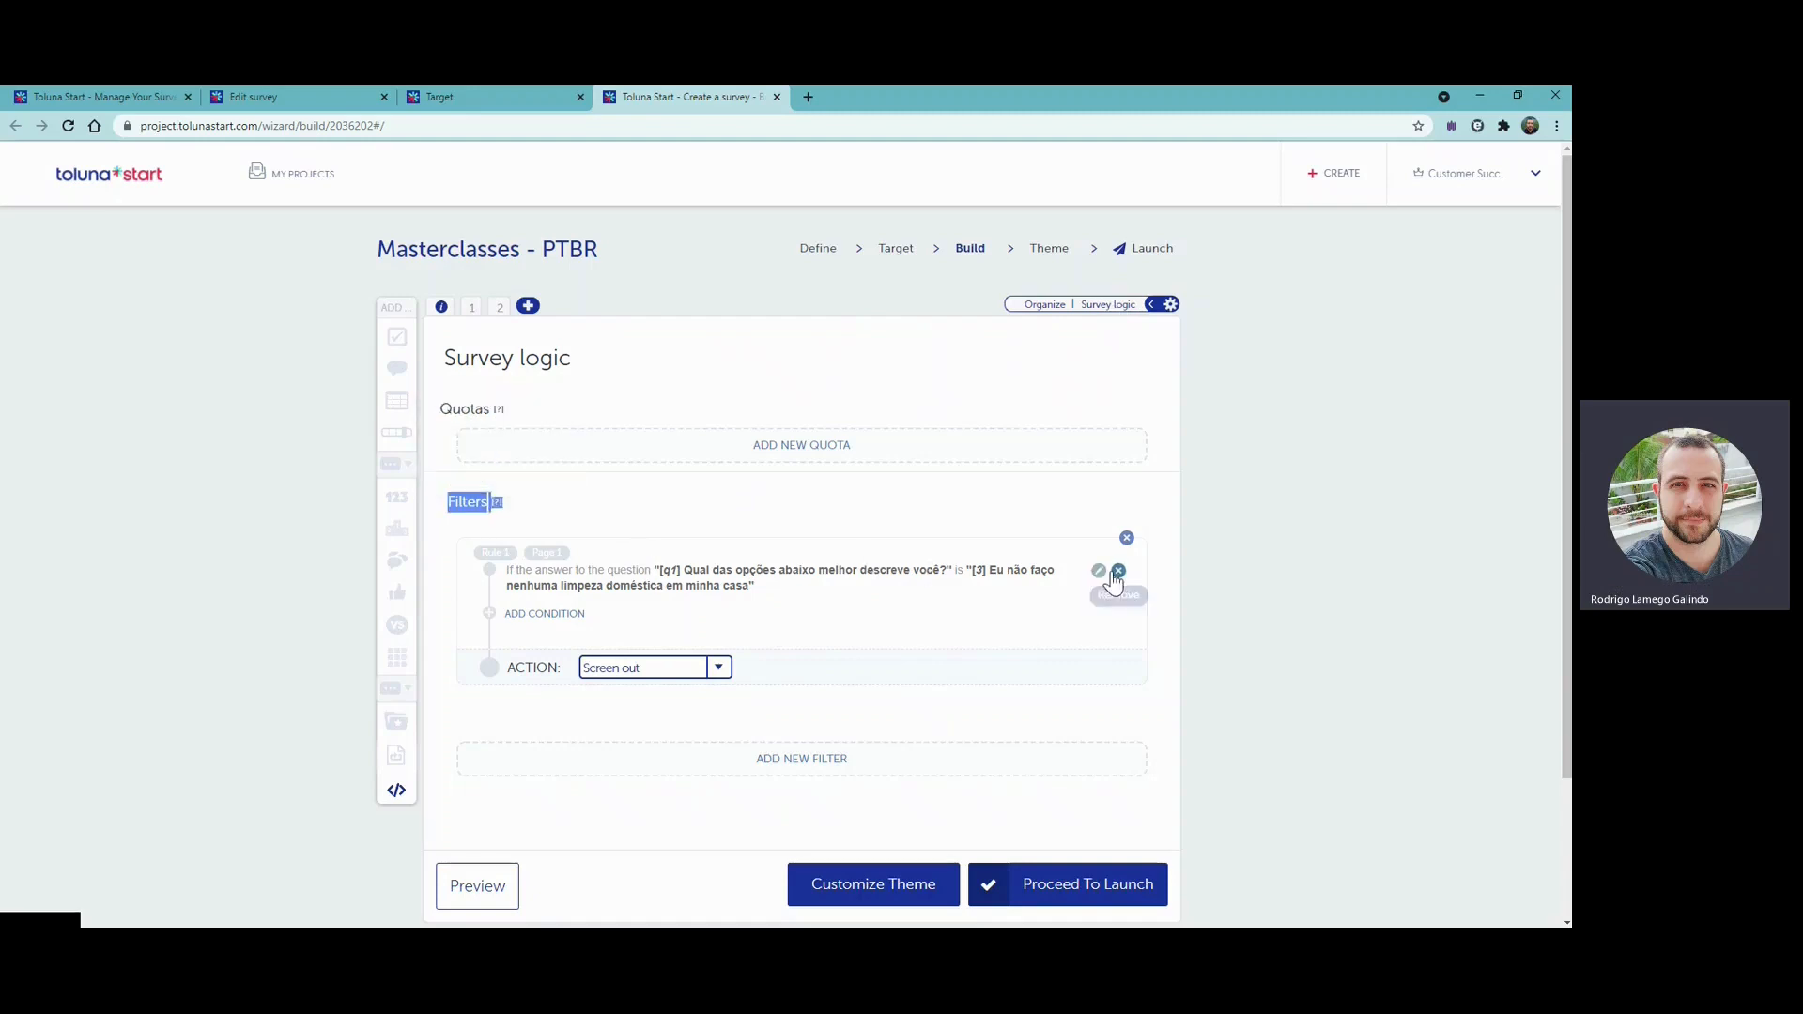
left_click(1099, 572)
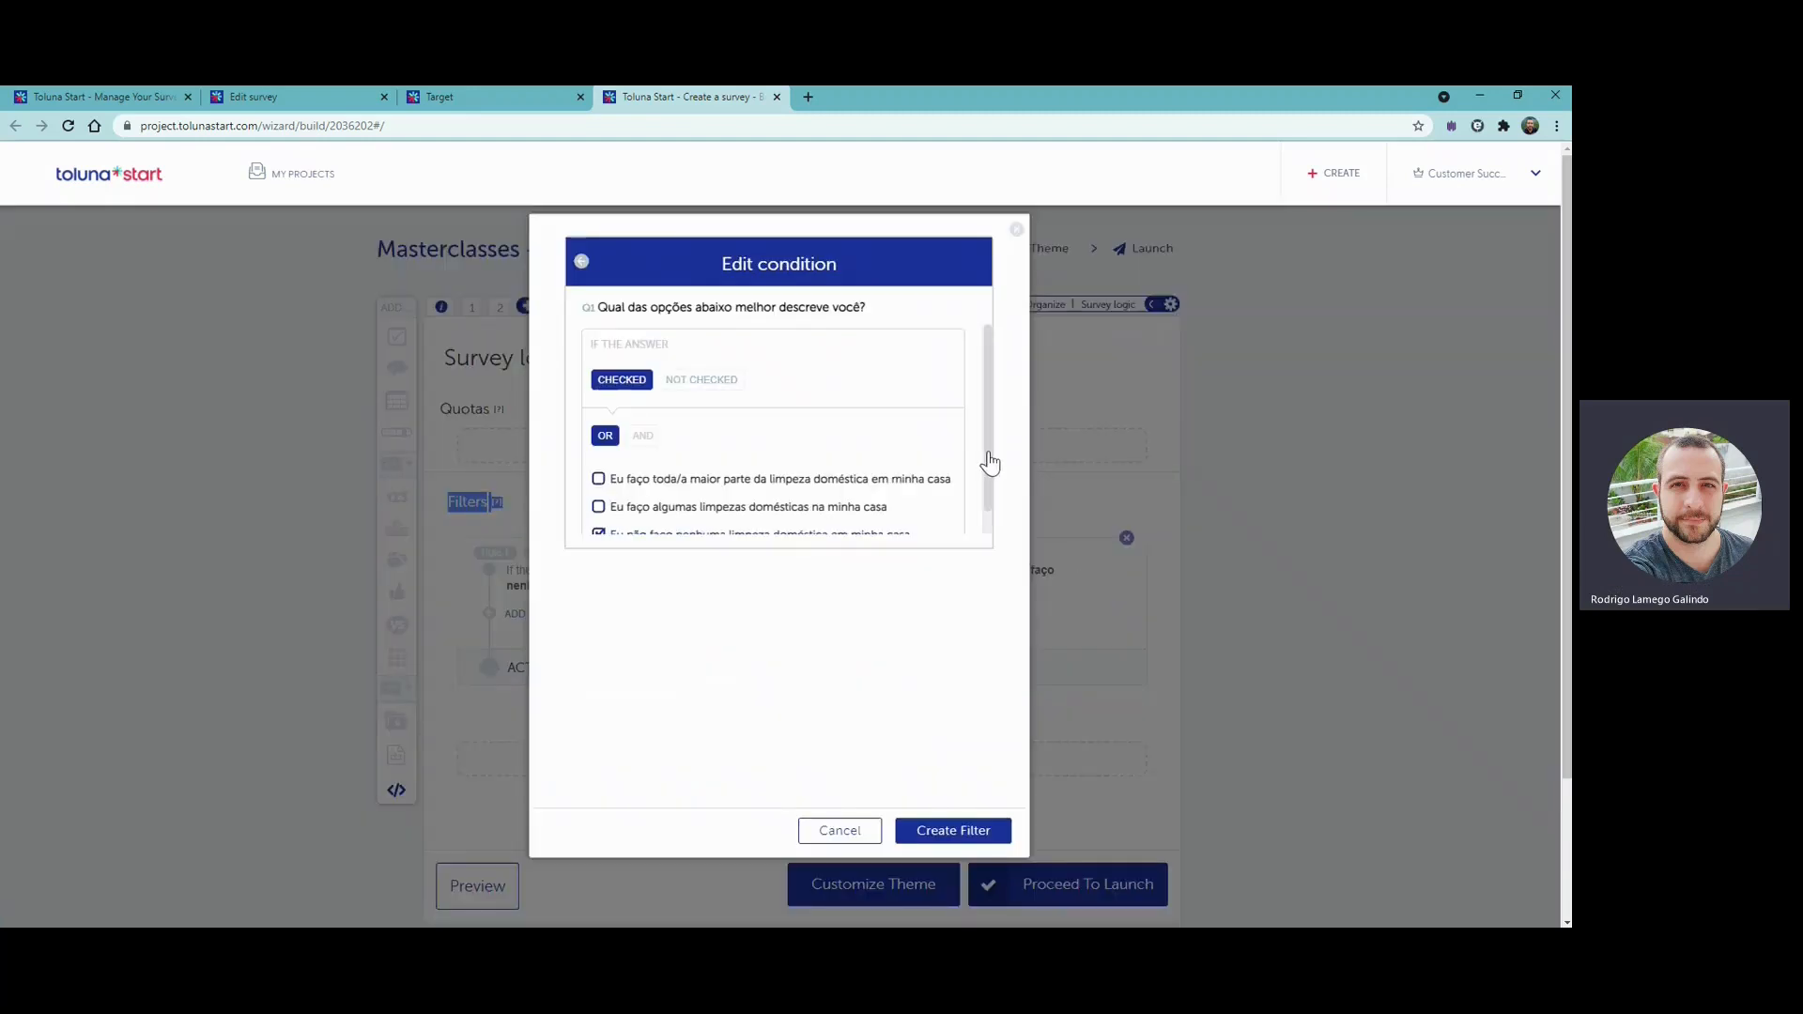
left_click_drag(989, 462, 991, 501)
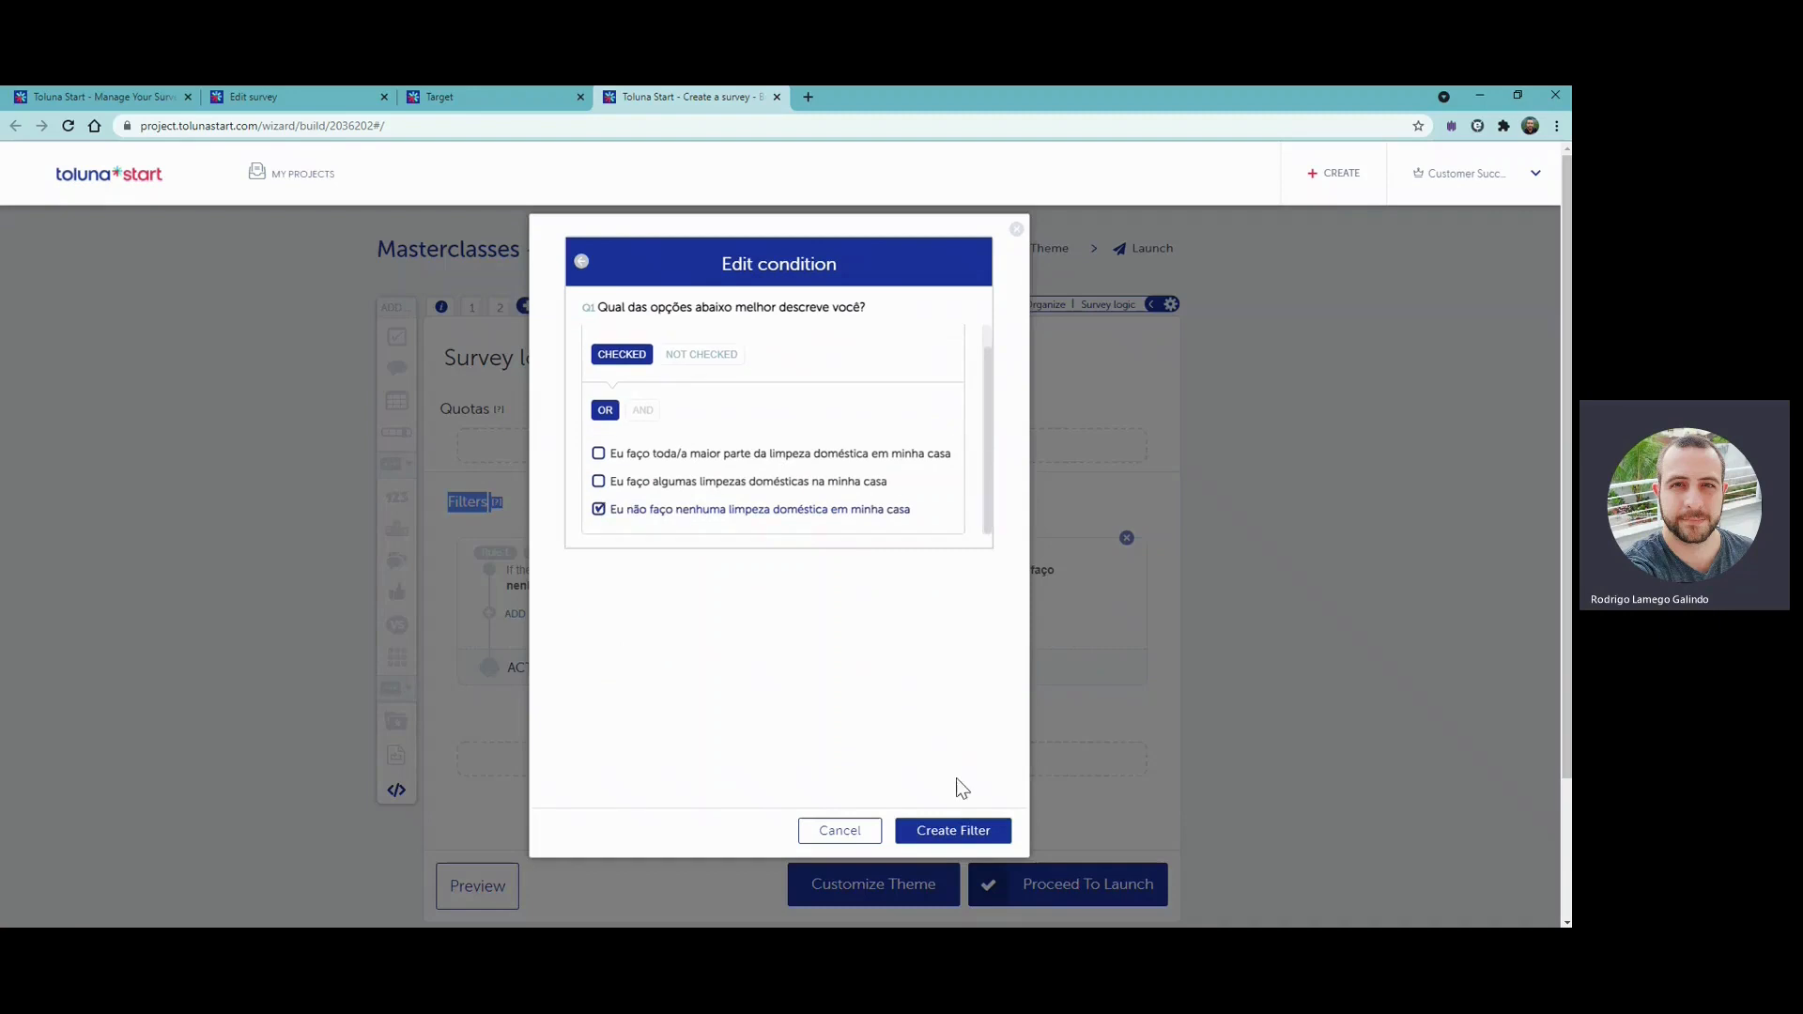
left_click(950, 831)
left_click(1069, 709)
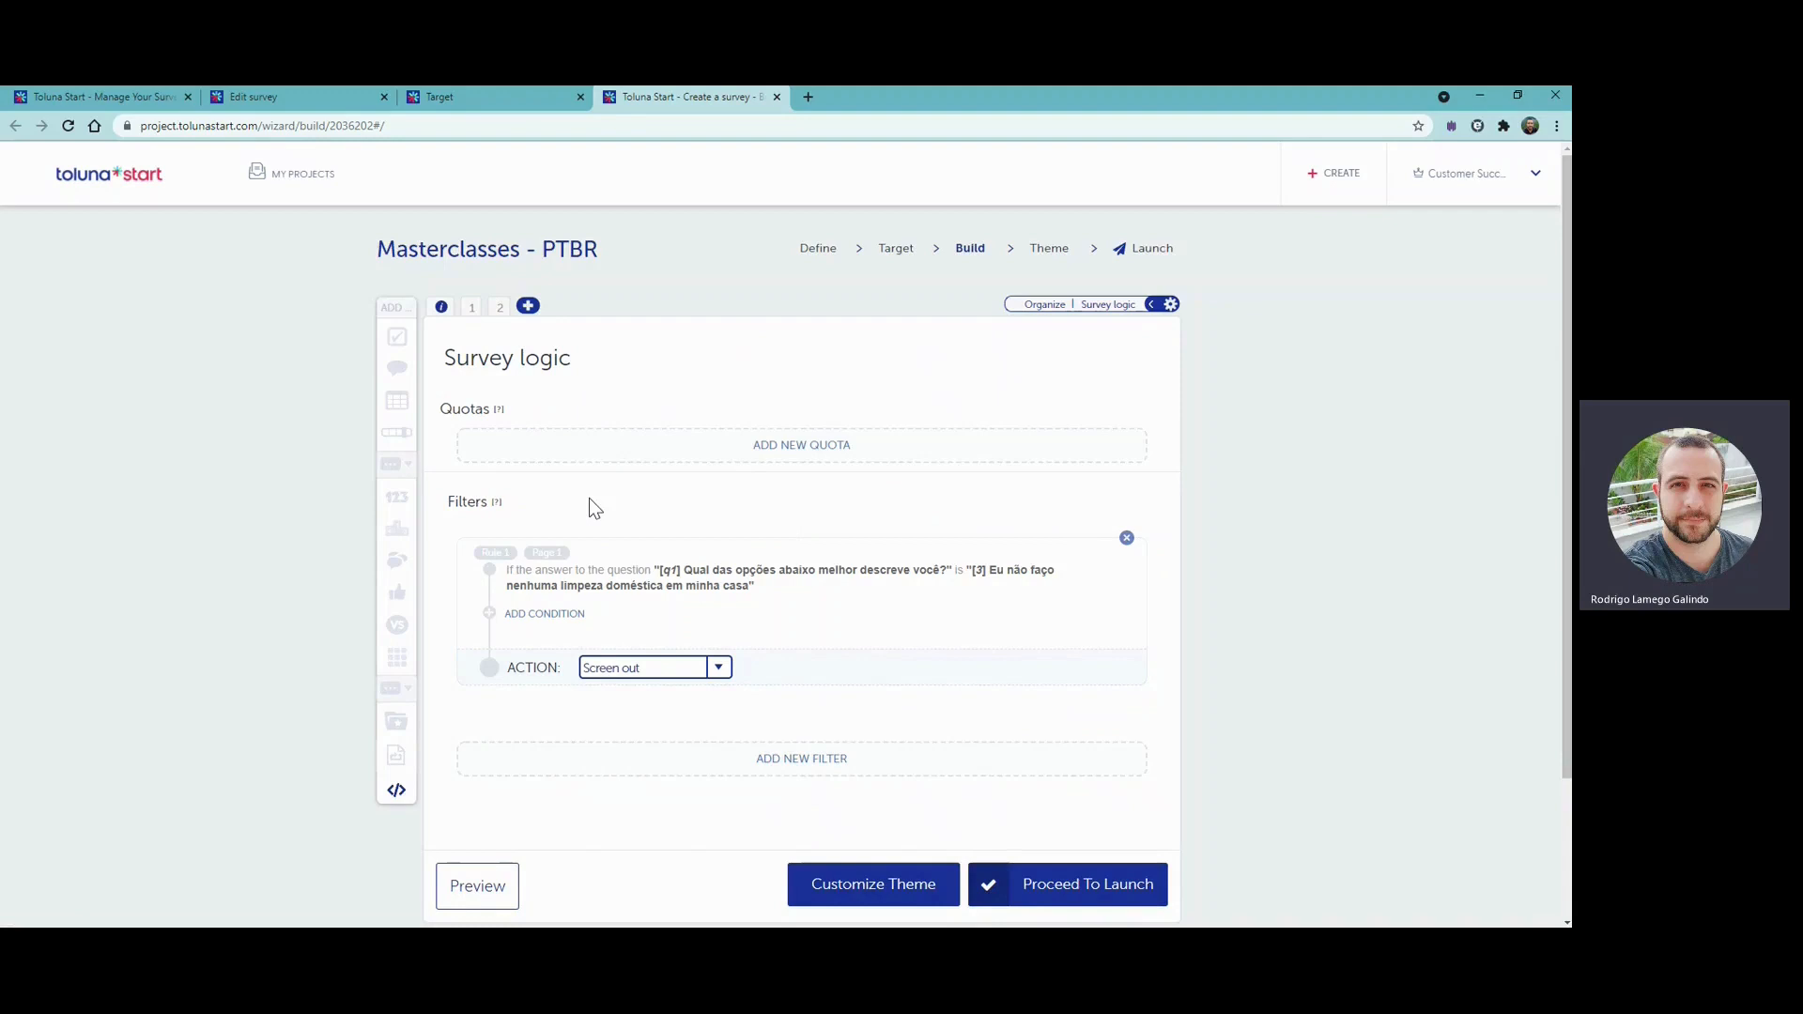
left_click(816, 763)
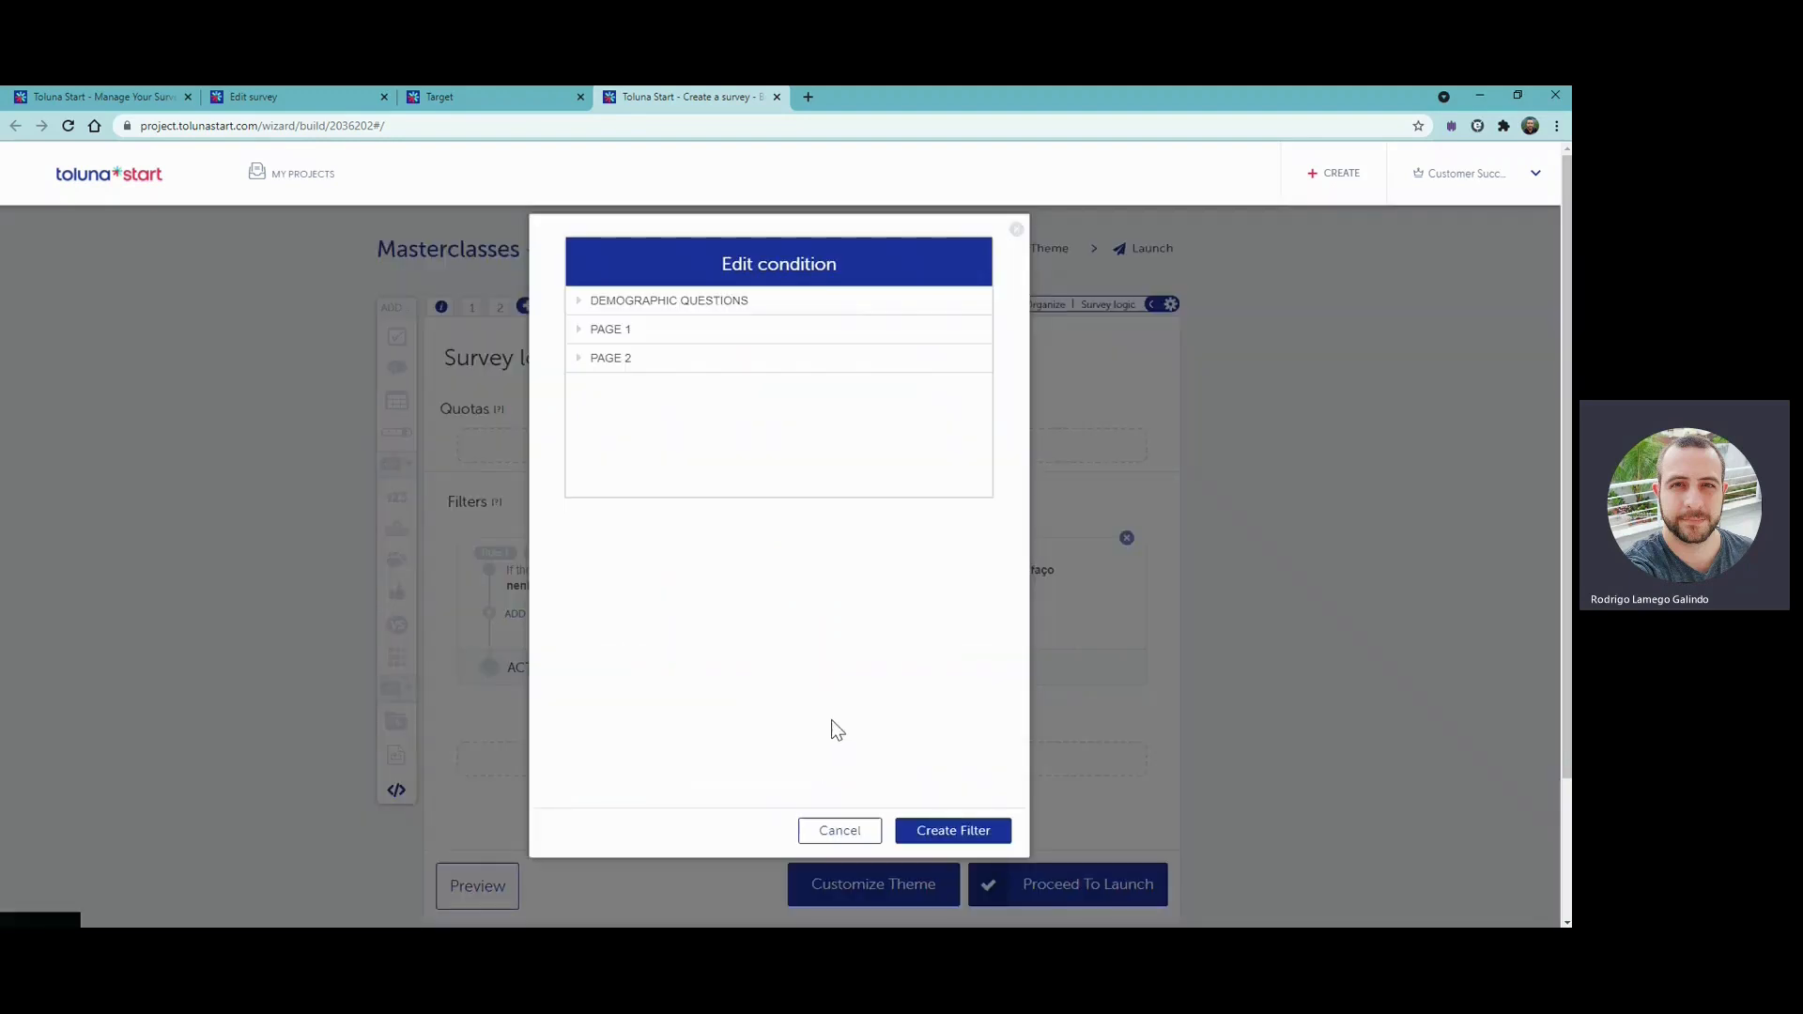
left_click(582, 340)
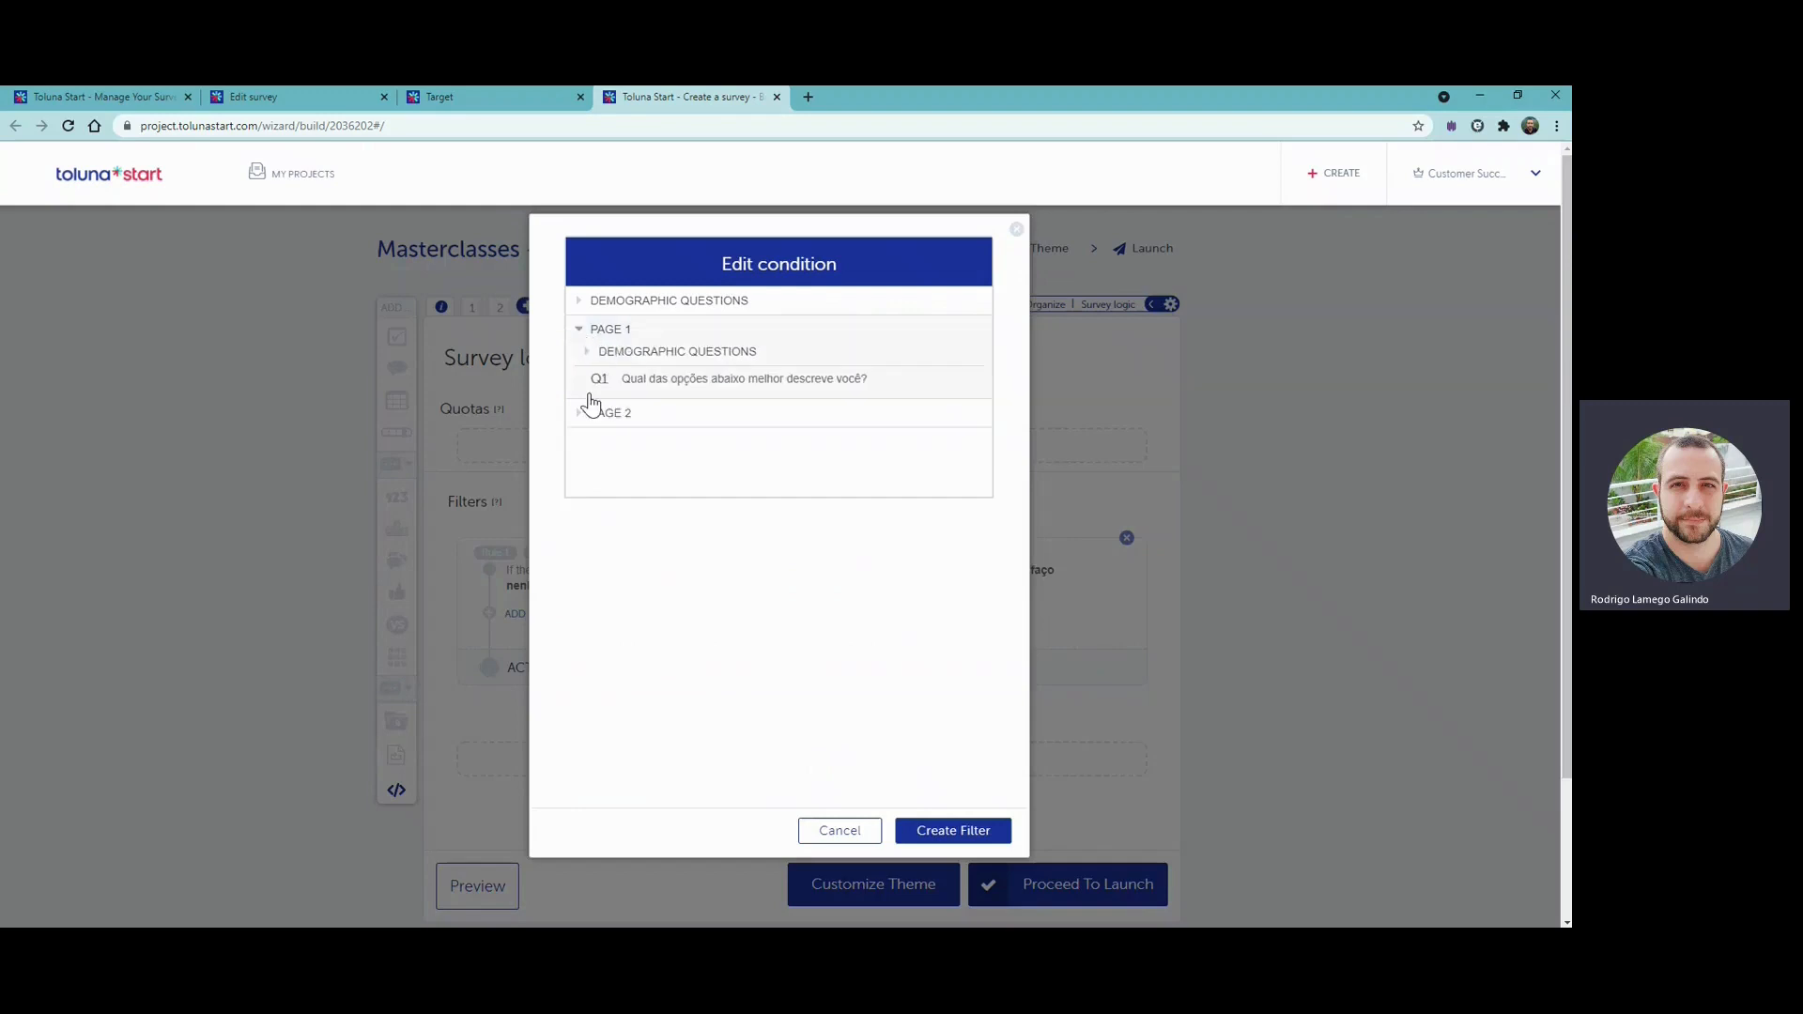
left_click(582, 416)
left_click(668, 379)
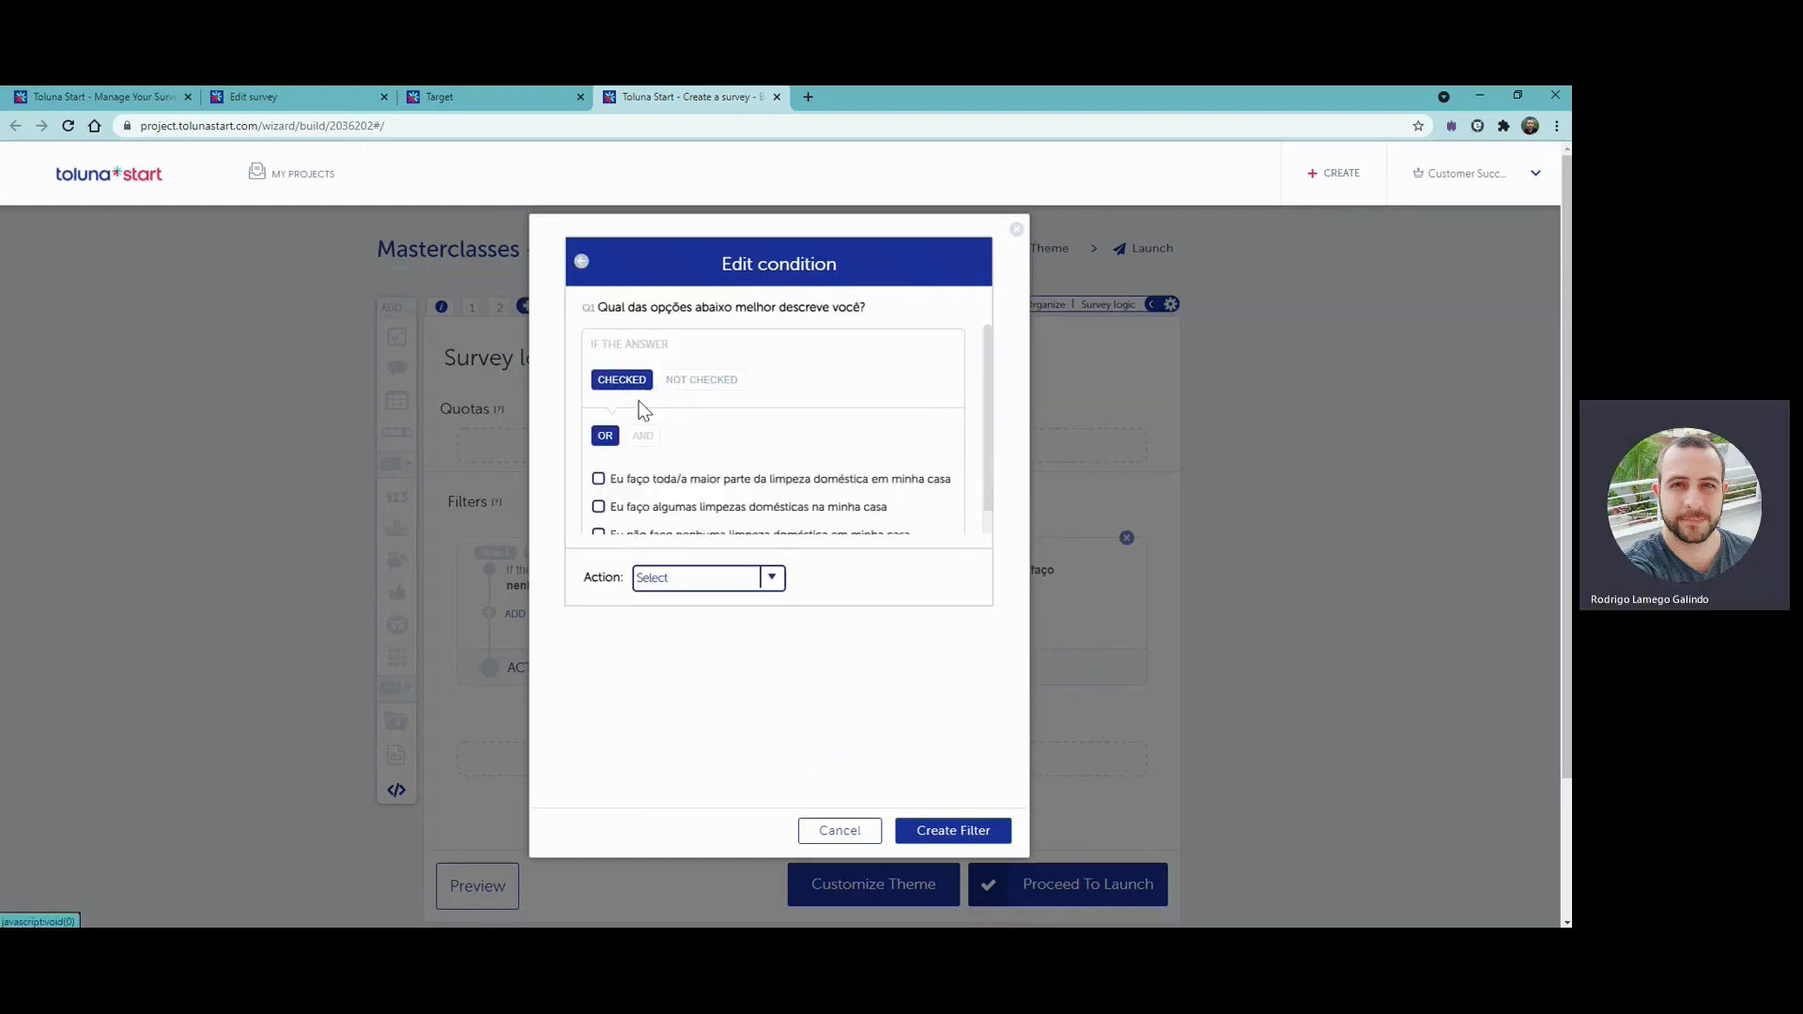
scroll(644, 410, "down", 1)
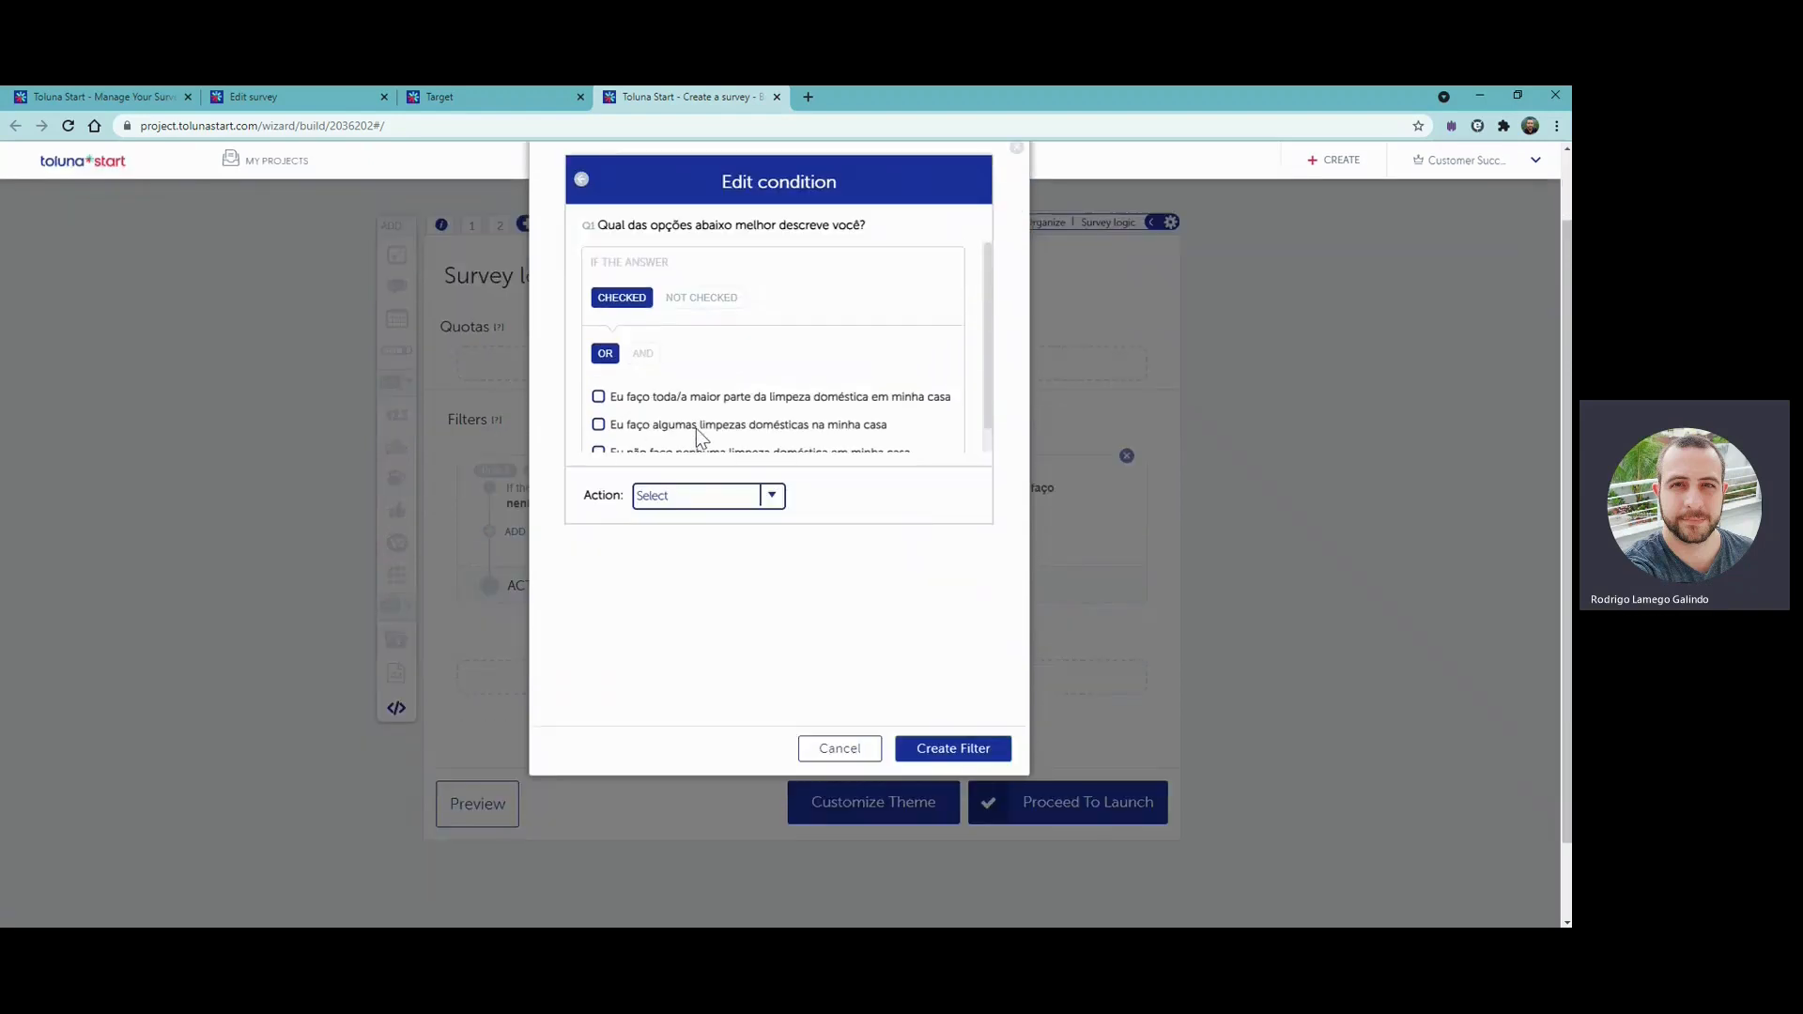
left_click(868, 749)
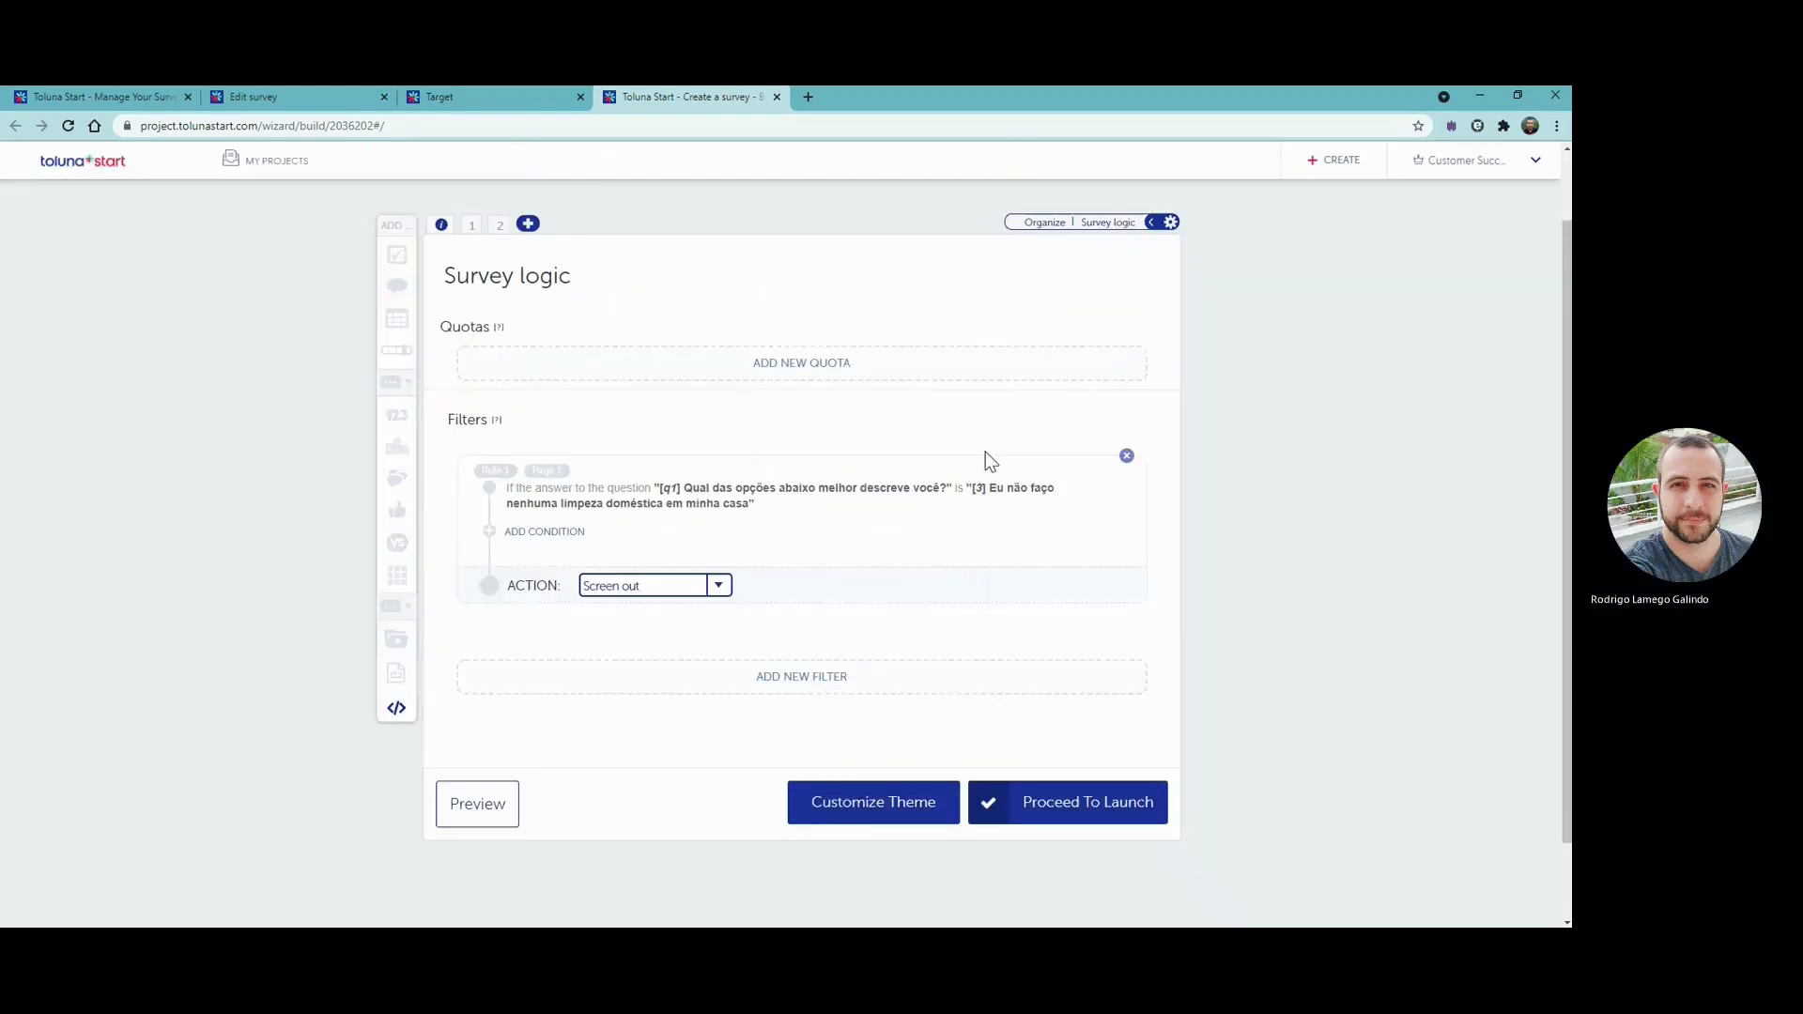
scroll(988, 458, "up", 1)
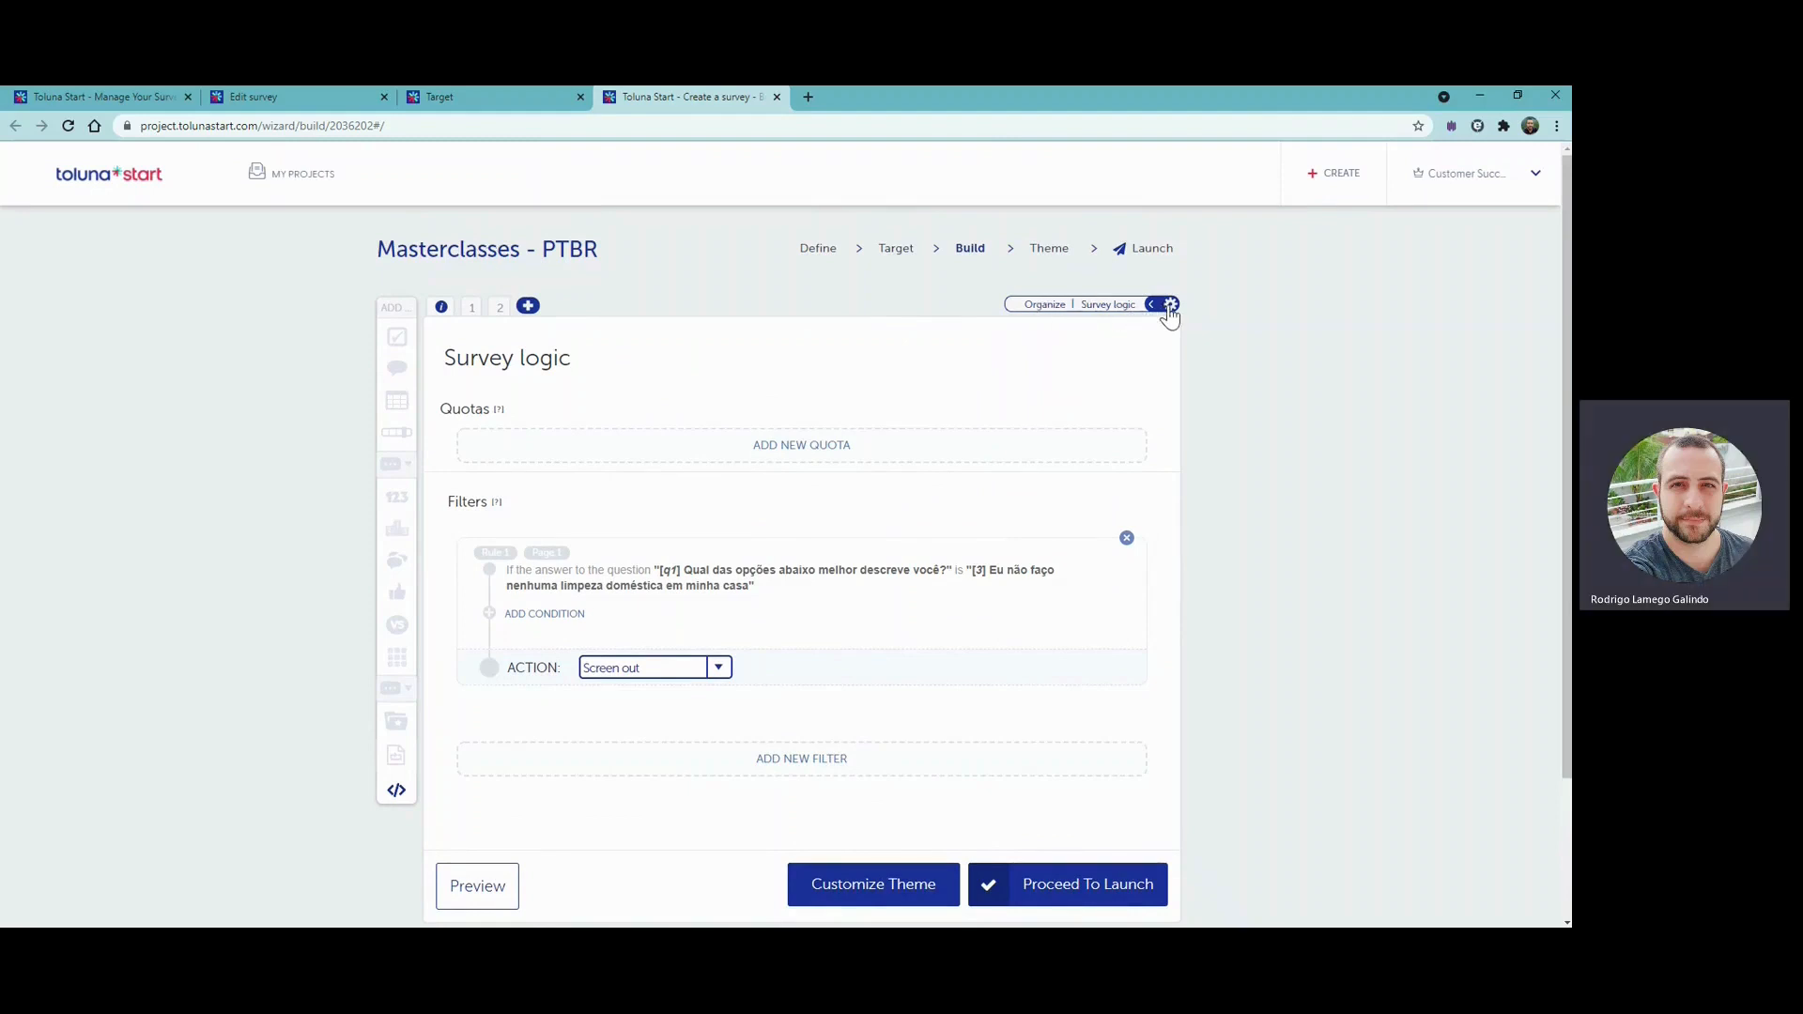
- Organize the survey so the matrix question's page comes before the choice question's page, and check the filter's page in the survey logic
left_click(1046, 306)
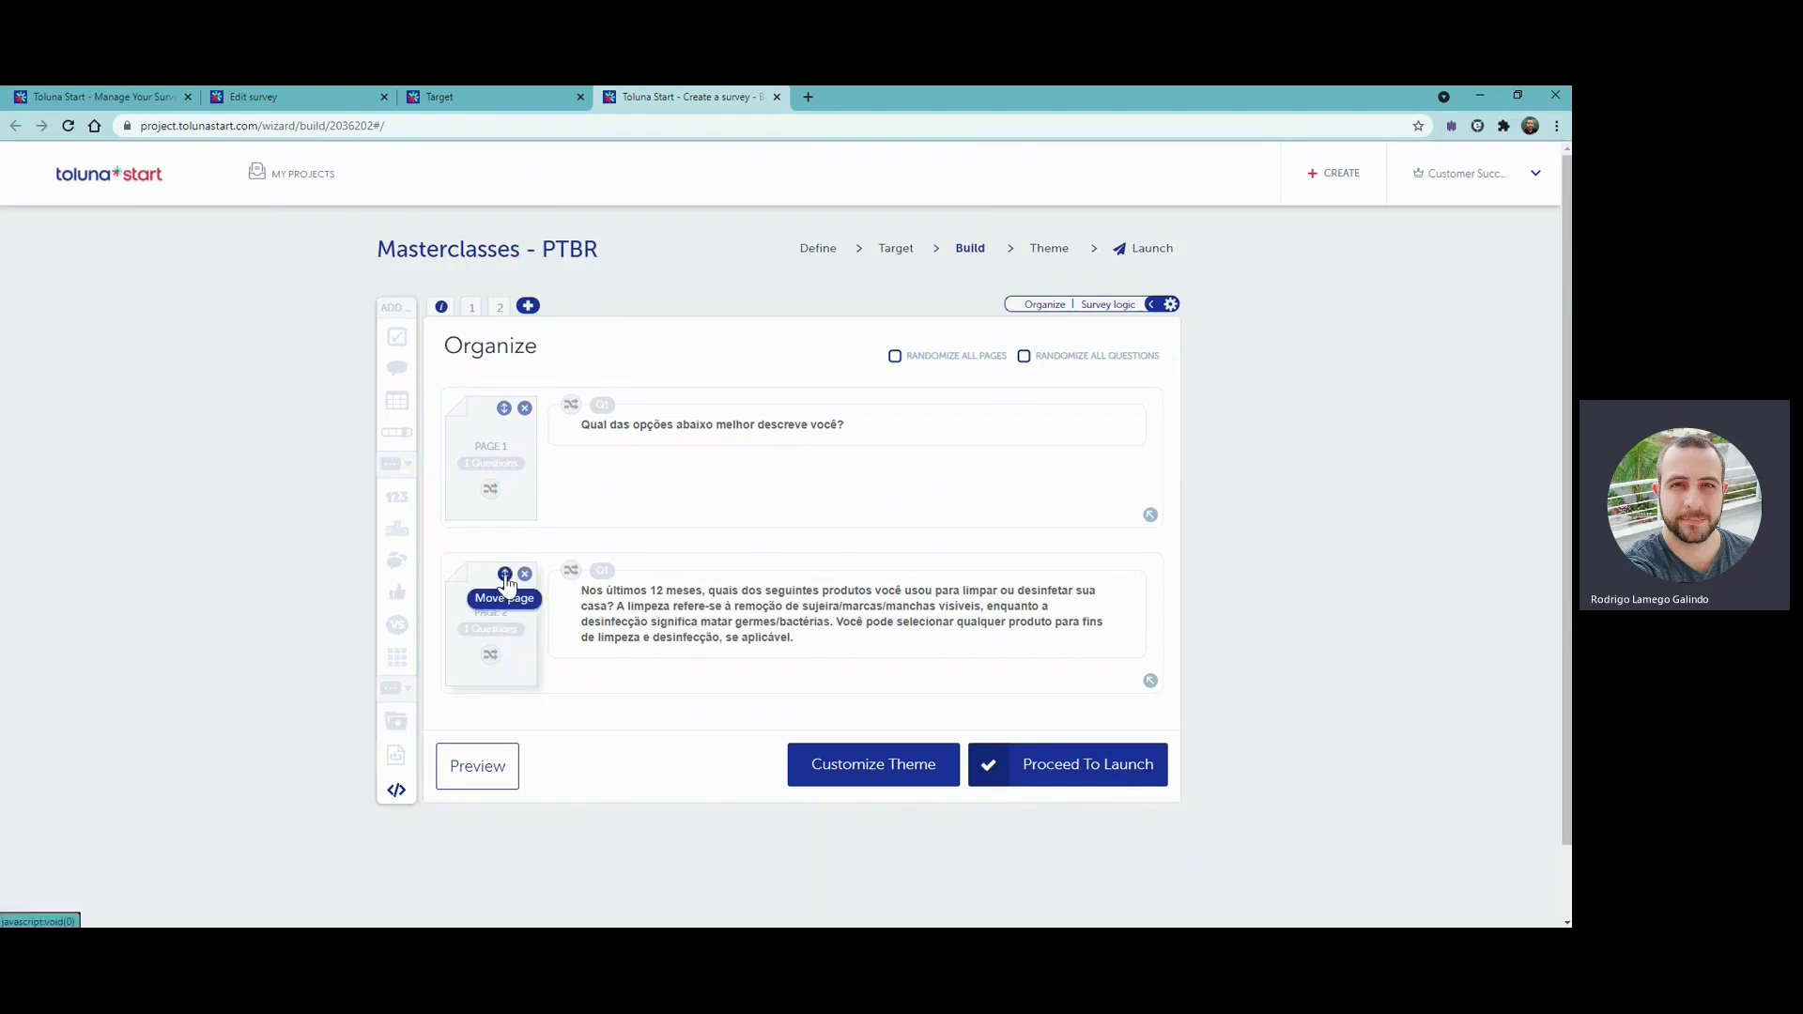
left_click_drag(505, 574, 514, 415)
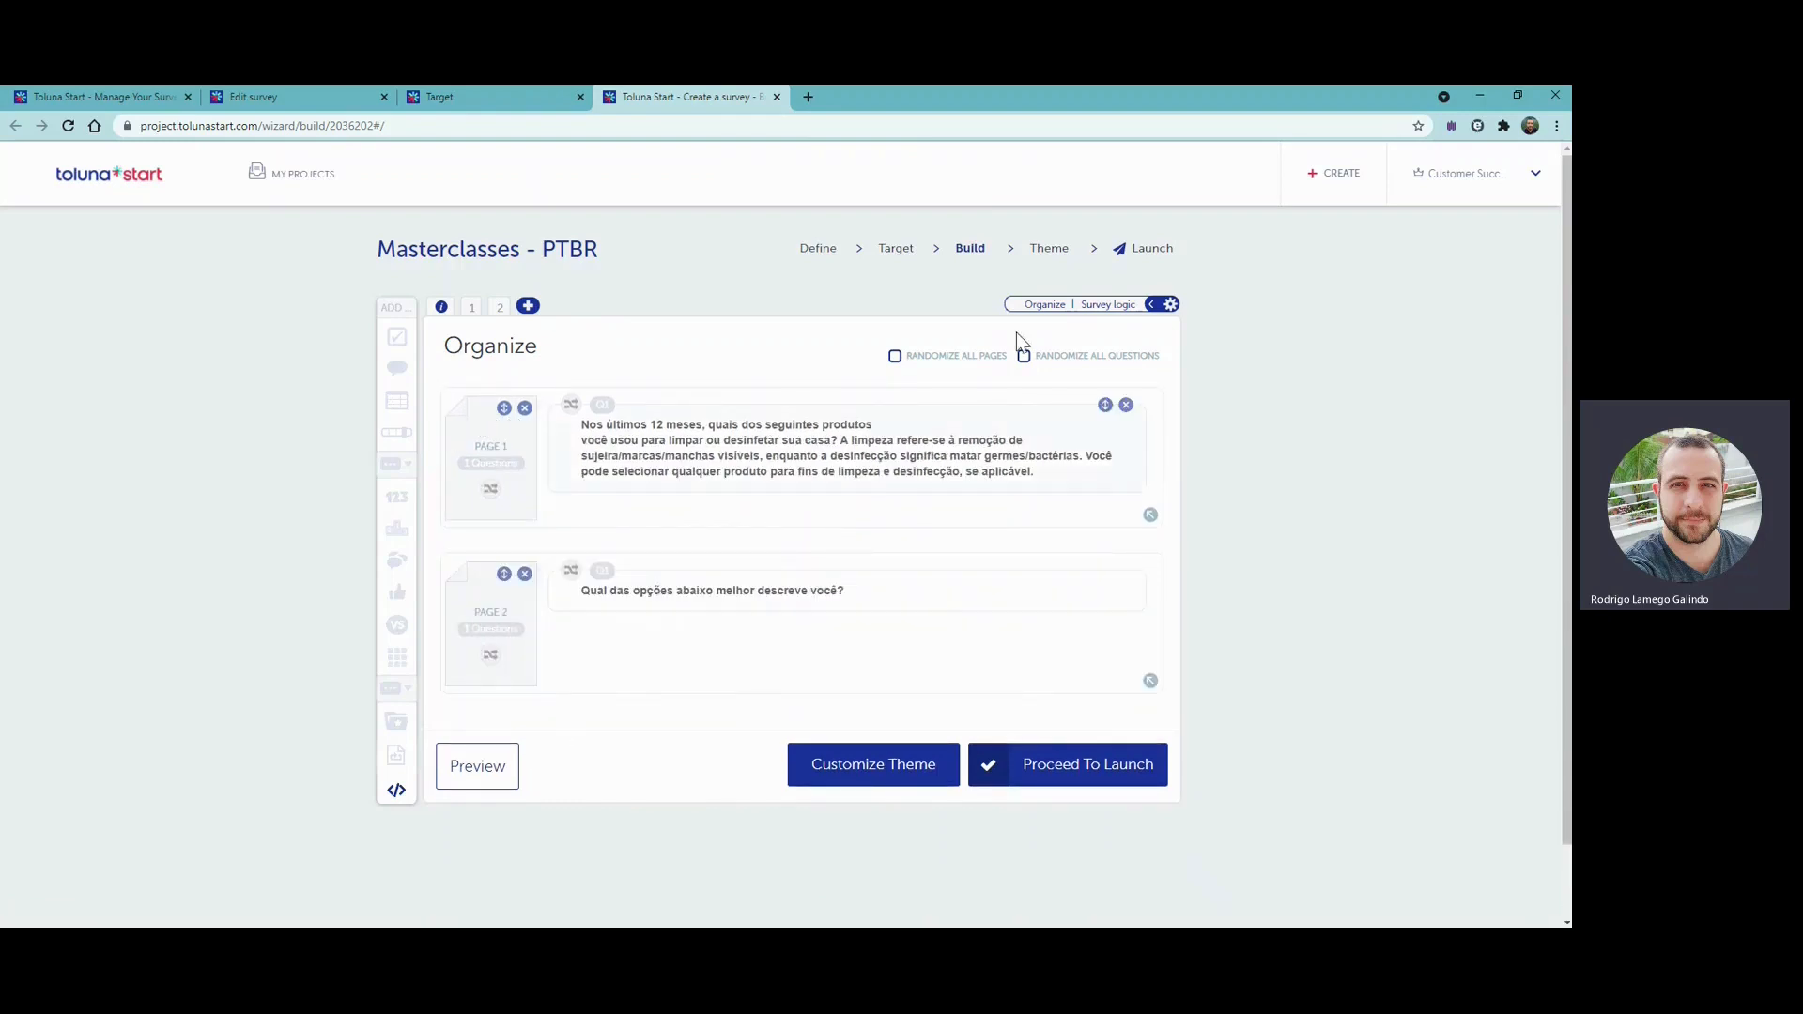
left_click(1109, 306)
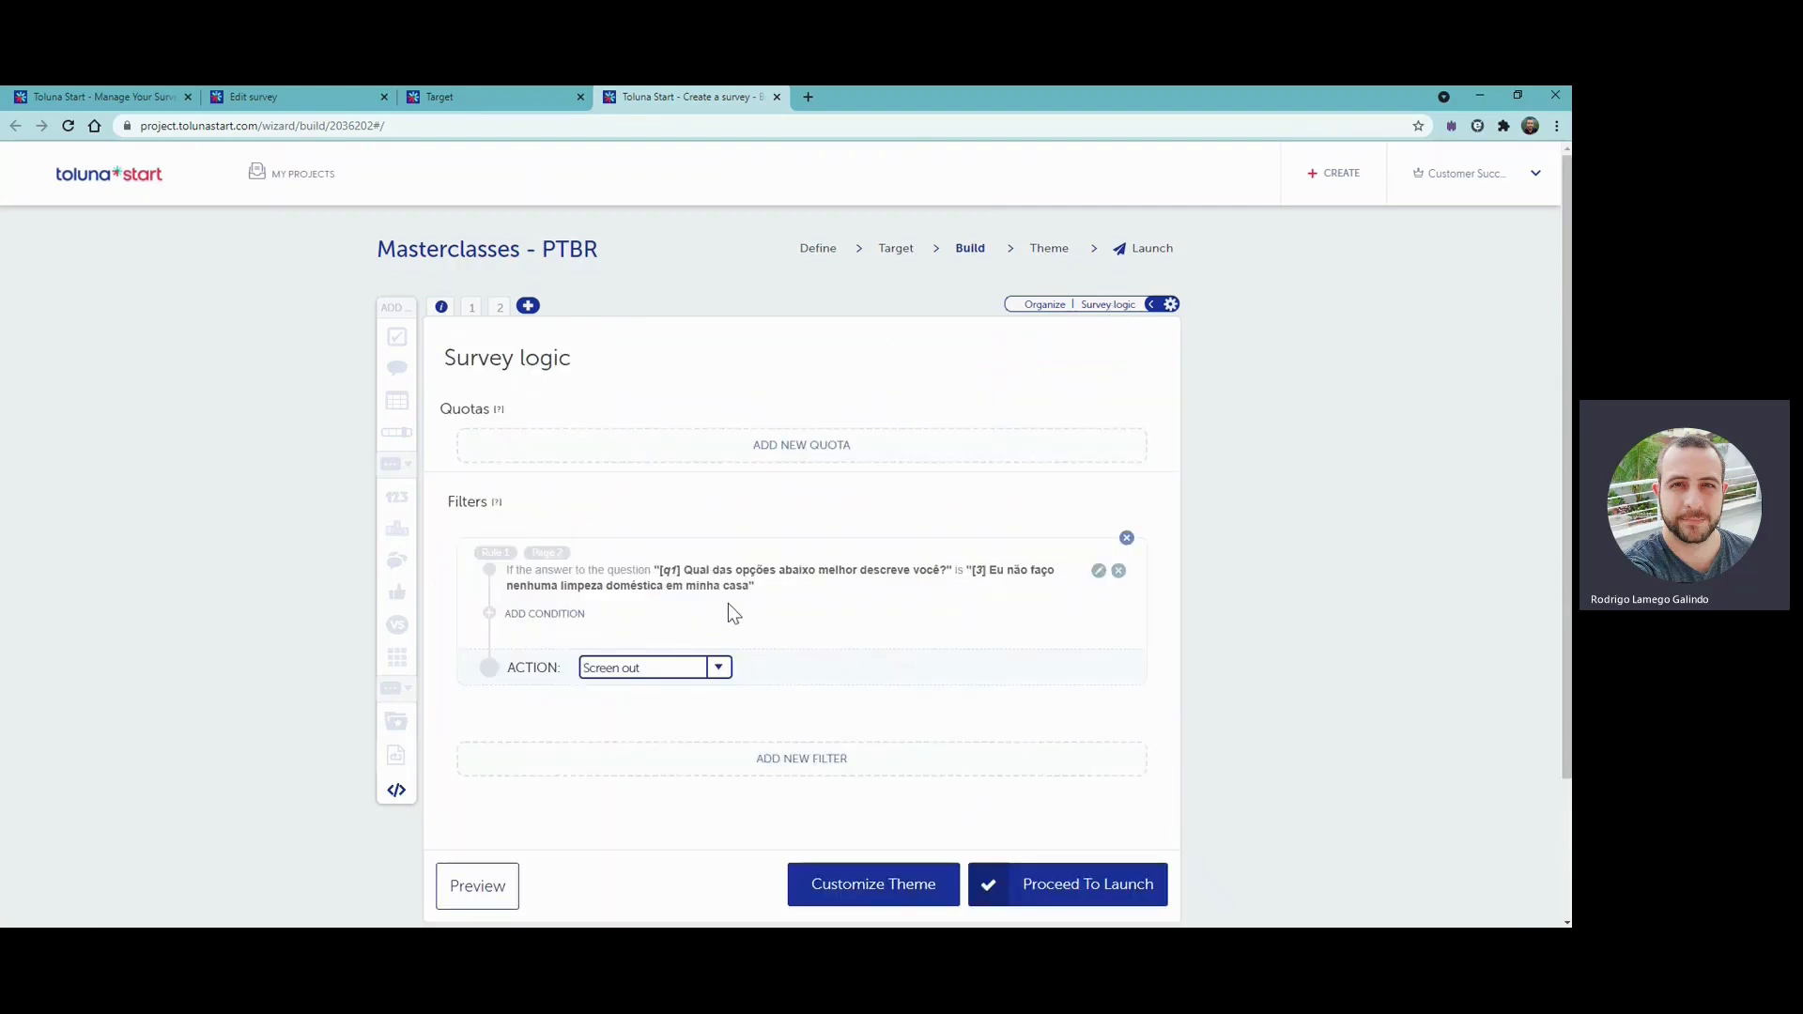
double_click(547, 553)
- Restore the page order so the choice question's page comes before the matrix question's page
left_click(1045, 308)
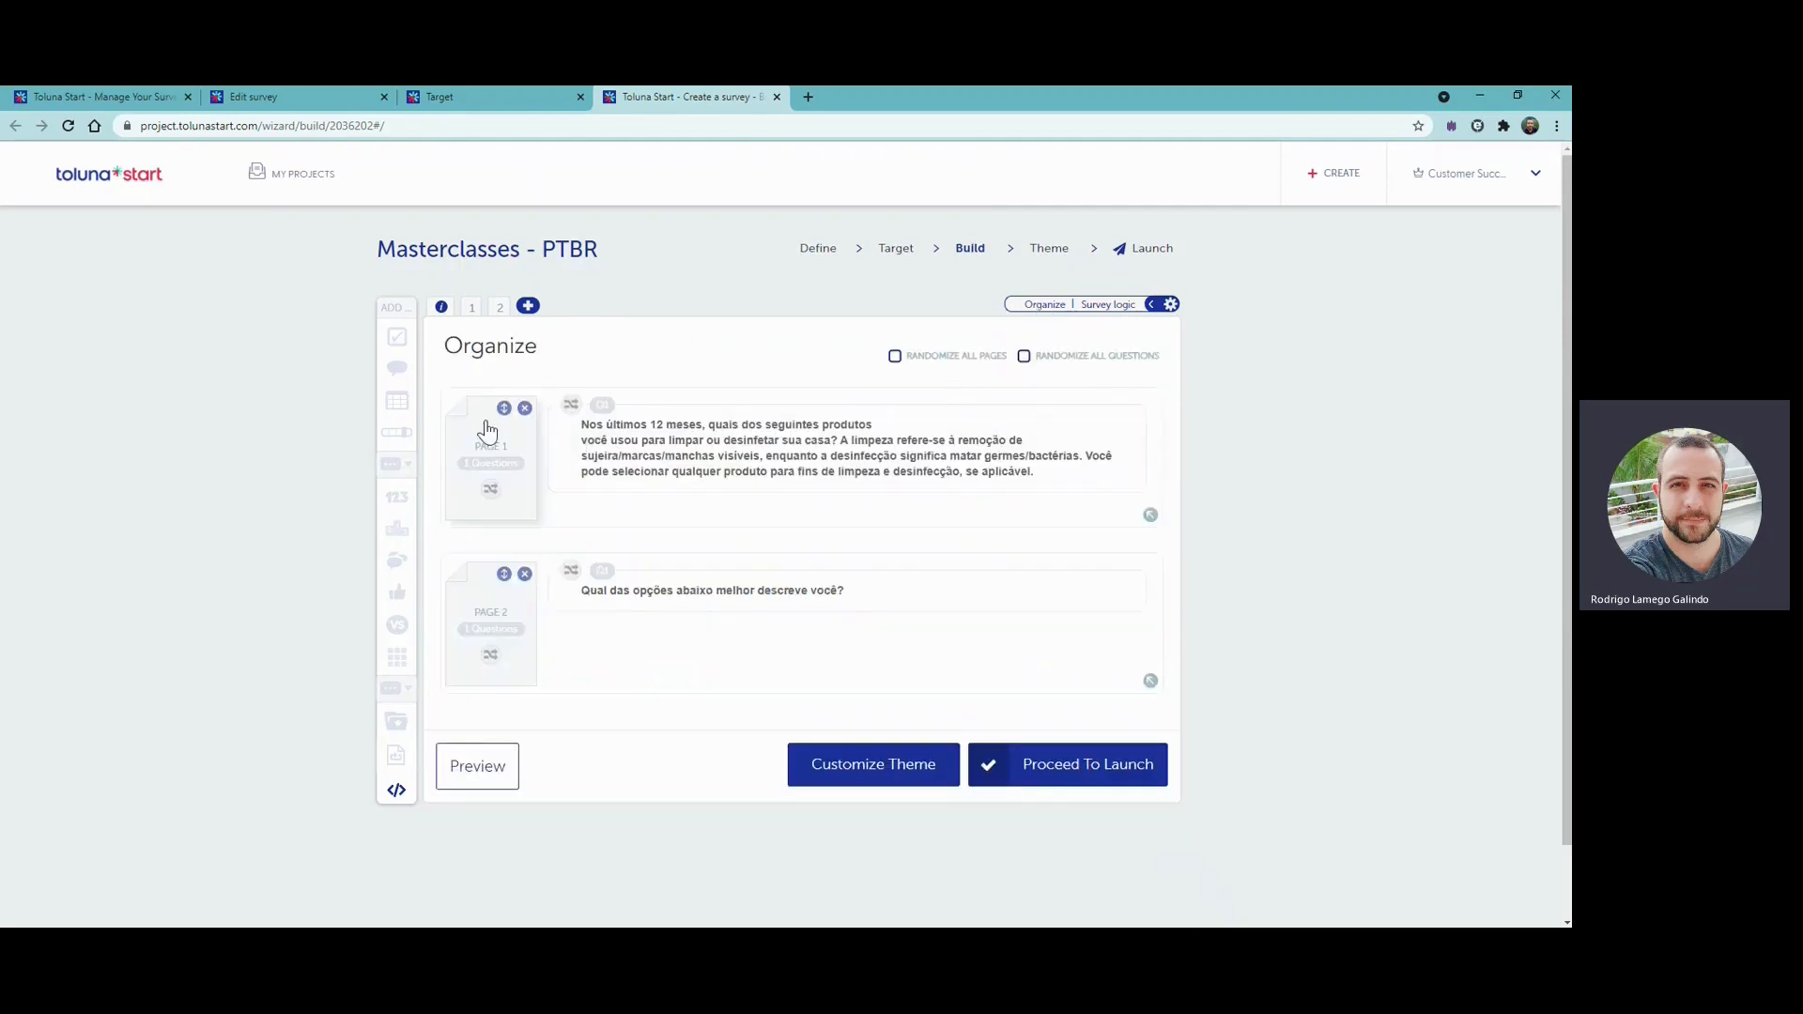
left_click_drag(504, 413, 504, 575)
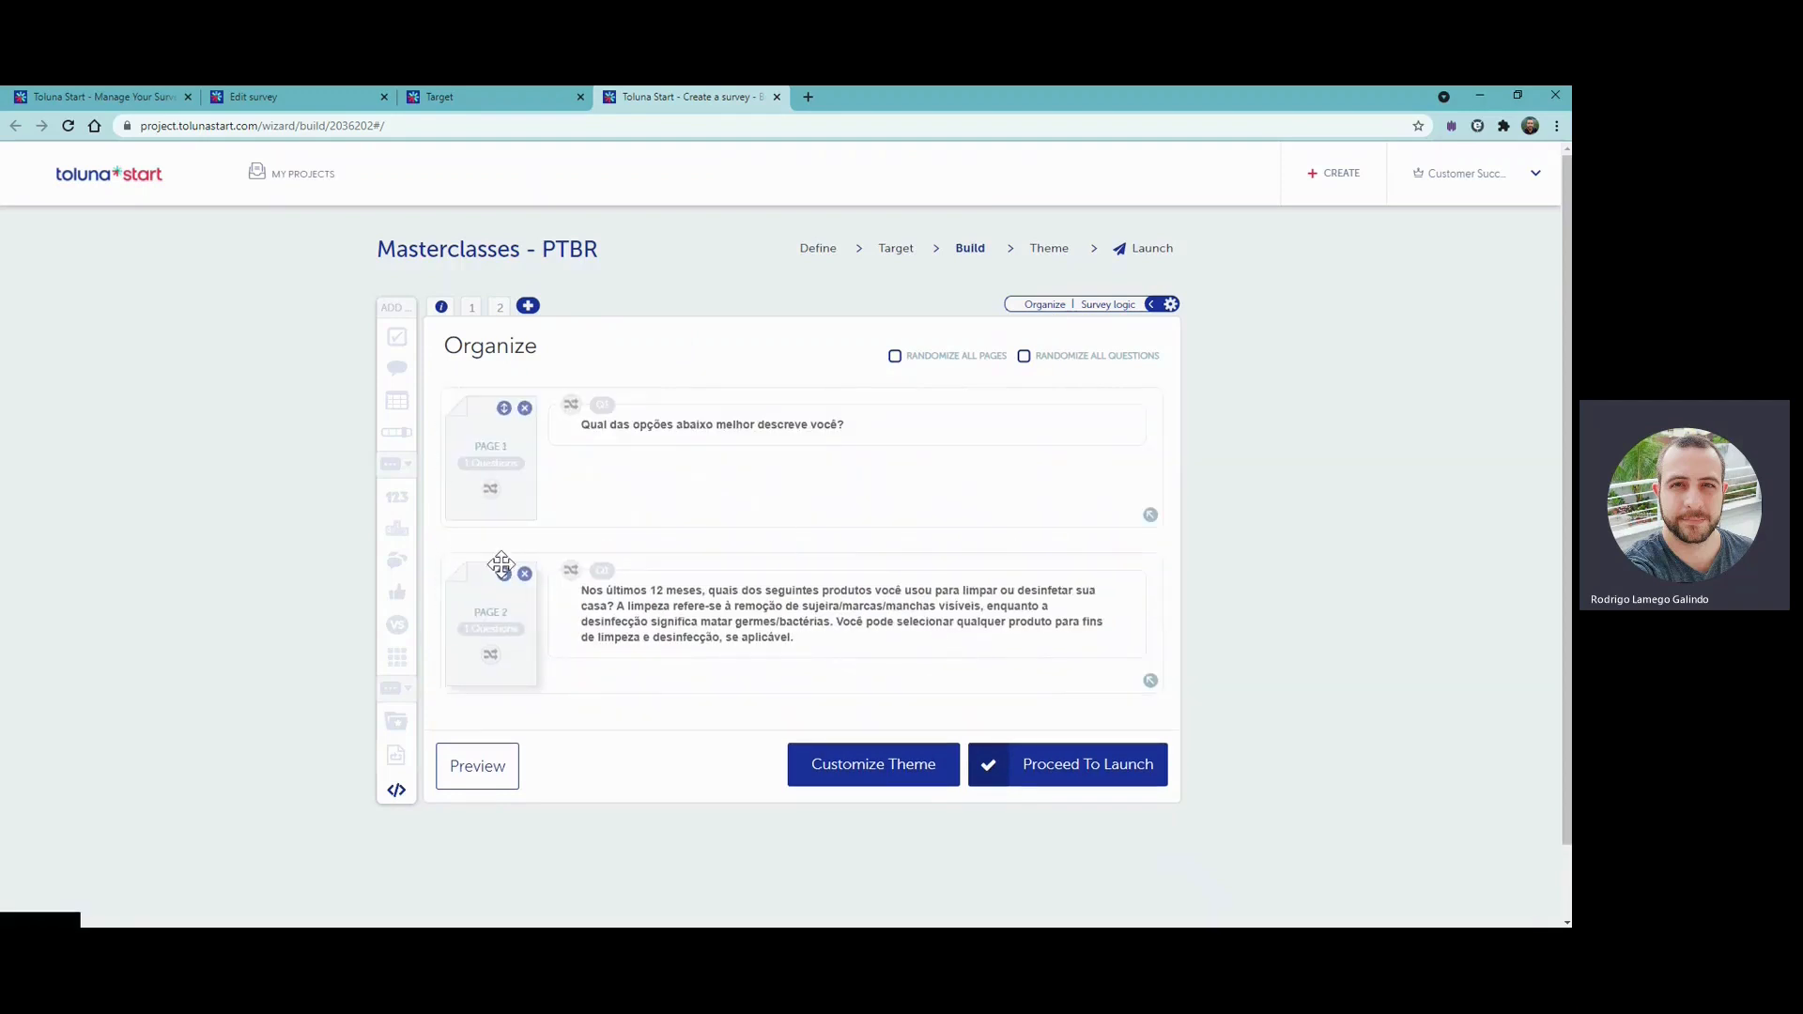
- Move the choice question onto page 2 above the matrix question, save it and check both pages
mouse_move(1067, 435)
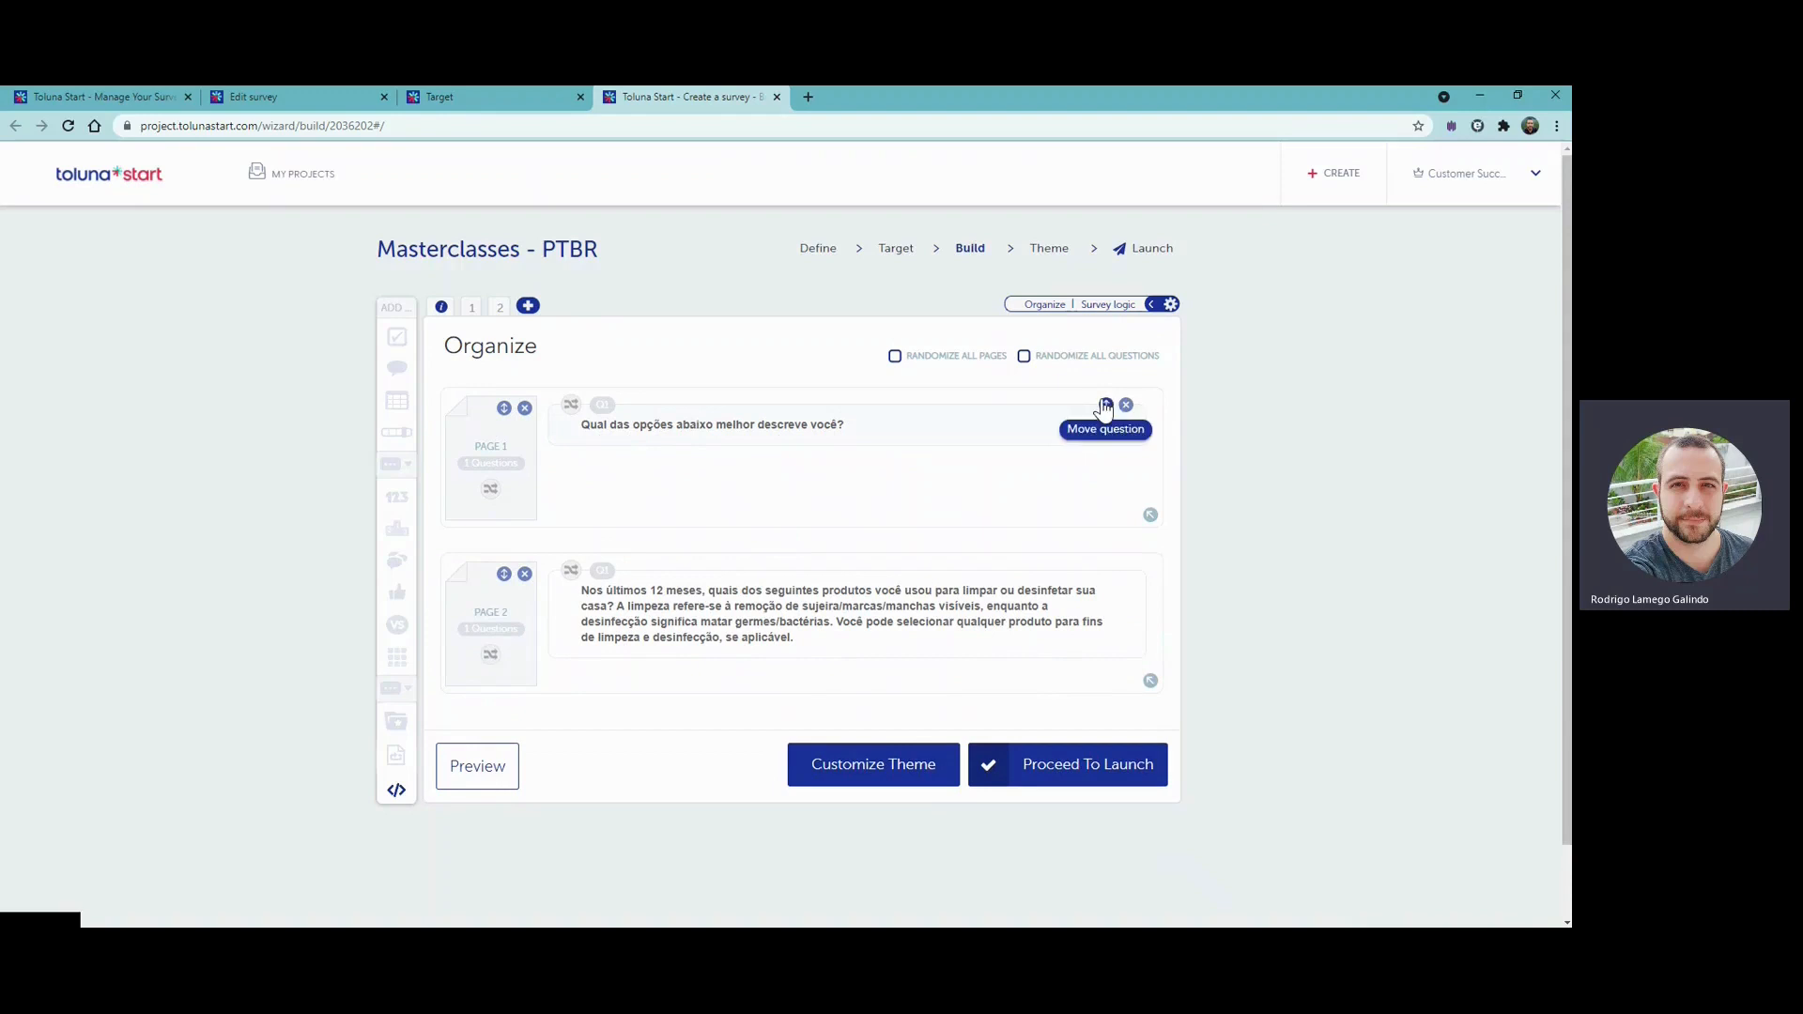
left_click_drag(1109, 413, 1078, 594)
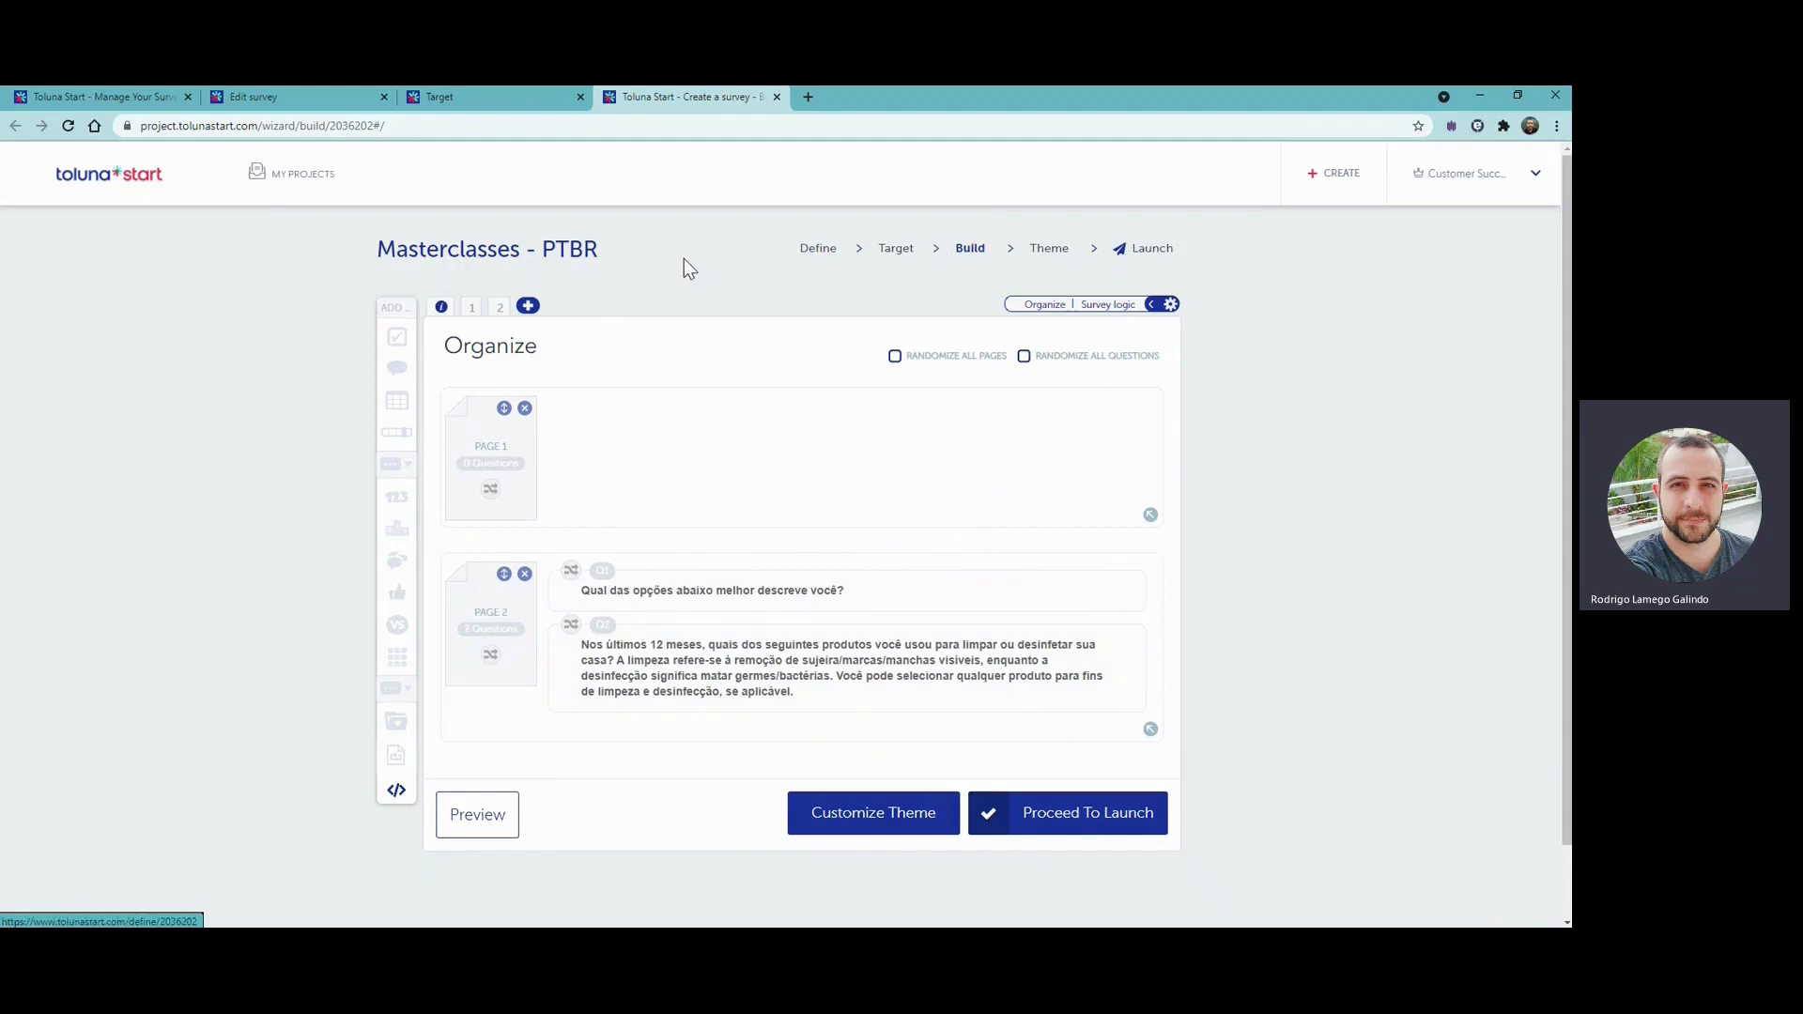
left_click(503, 315)
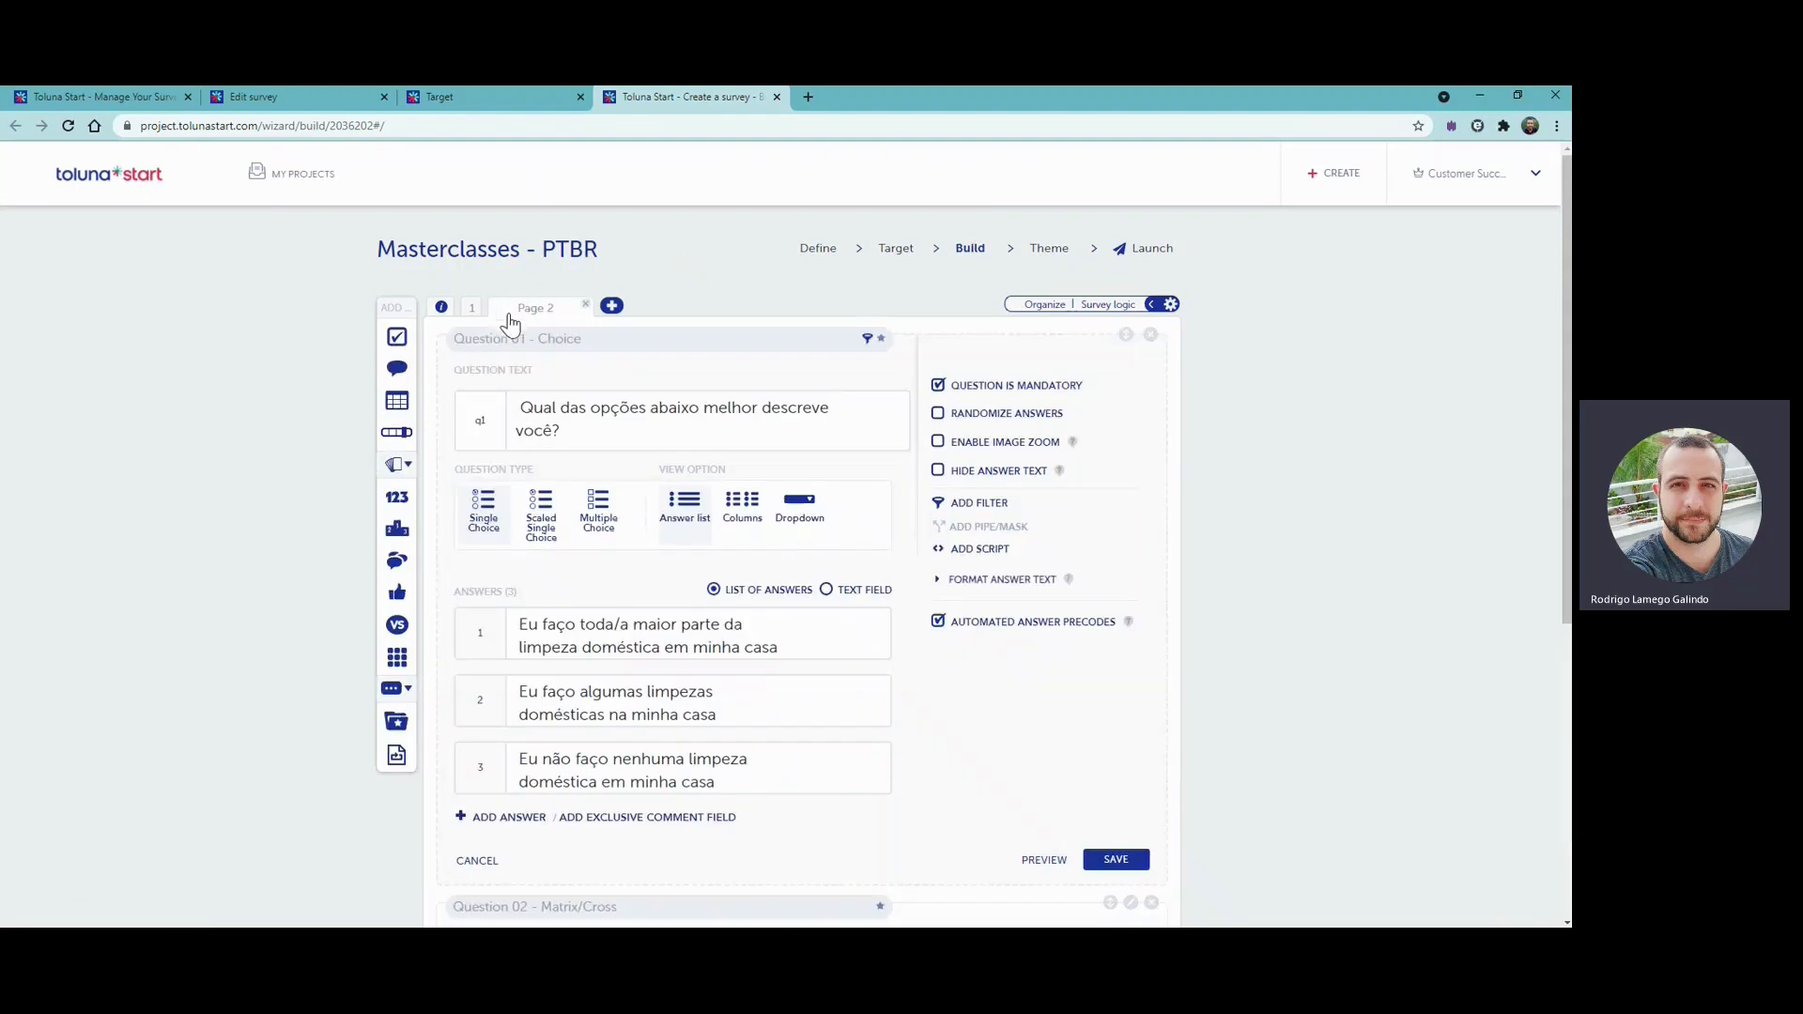
scroll(1113, 444, "down", 3)
scroll(1124, 456, "down", 3)
left_click(1118, 454)
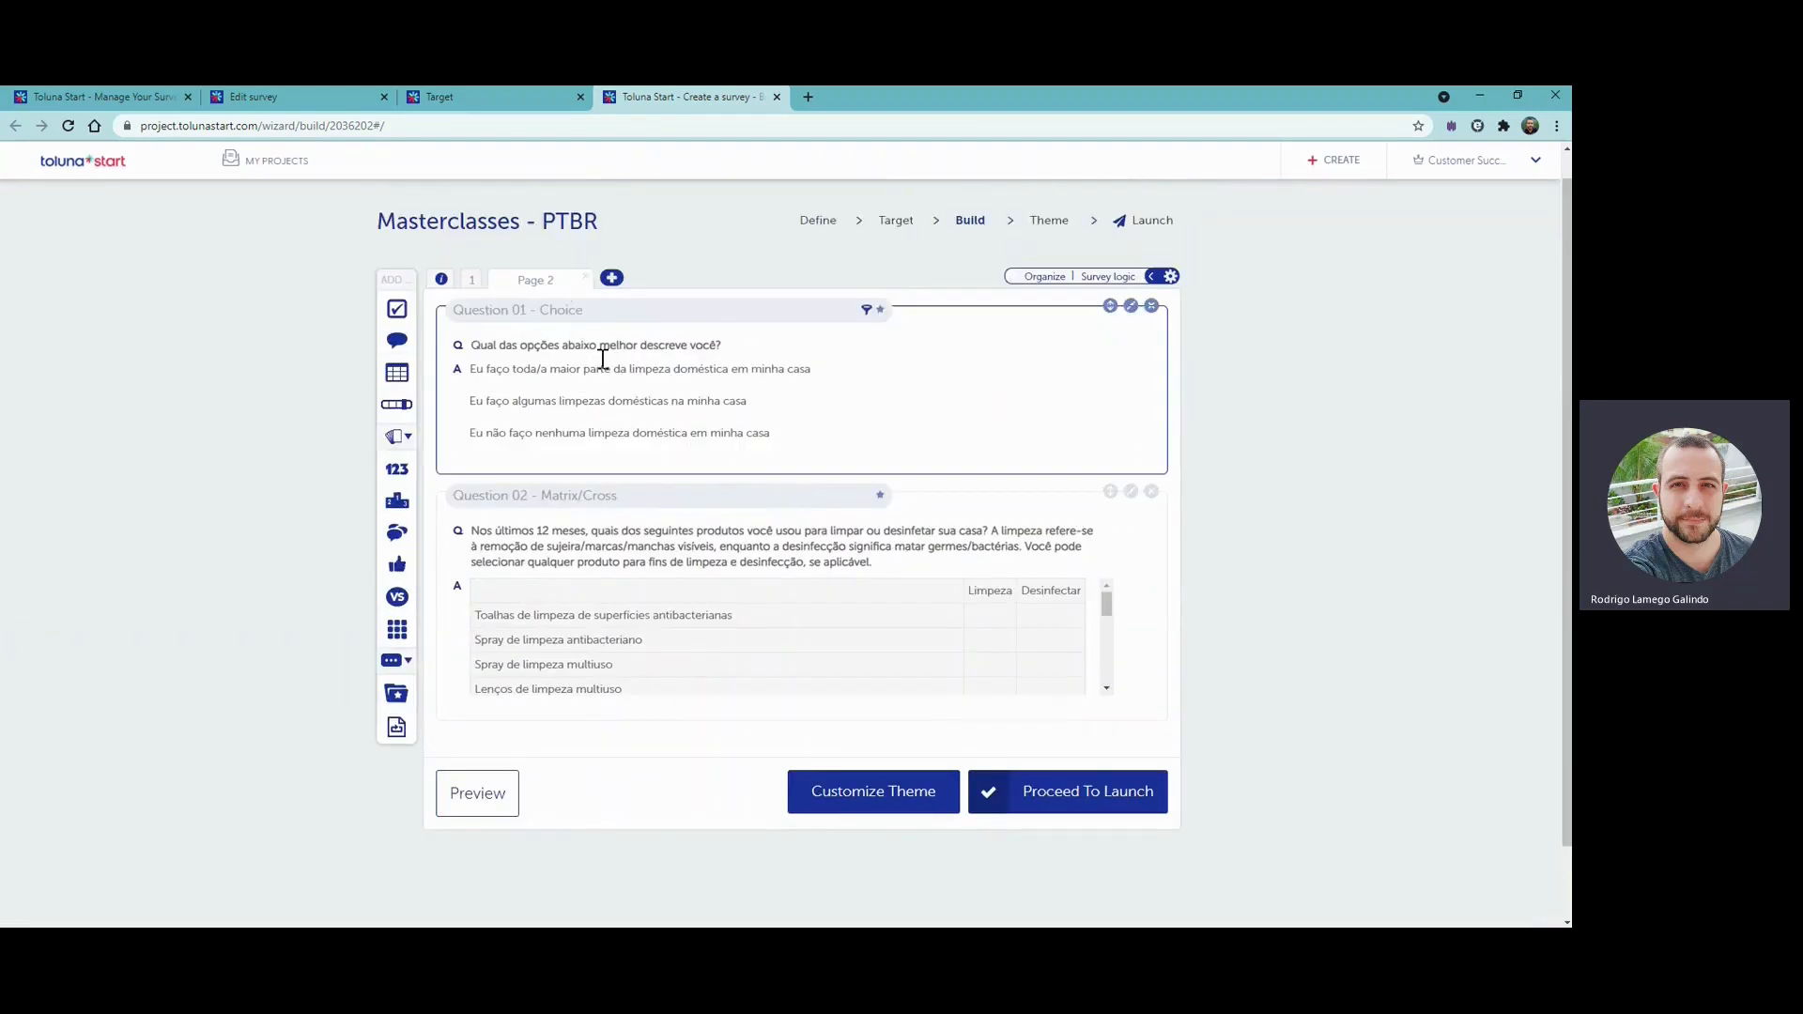
left_click(470, 279)
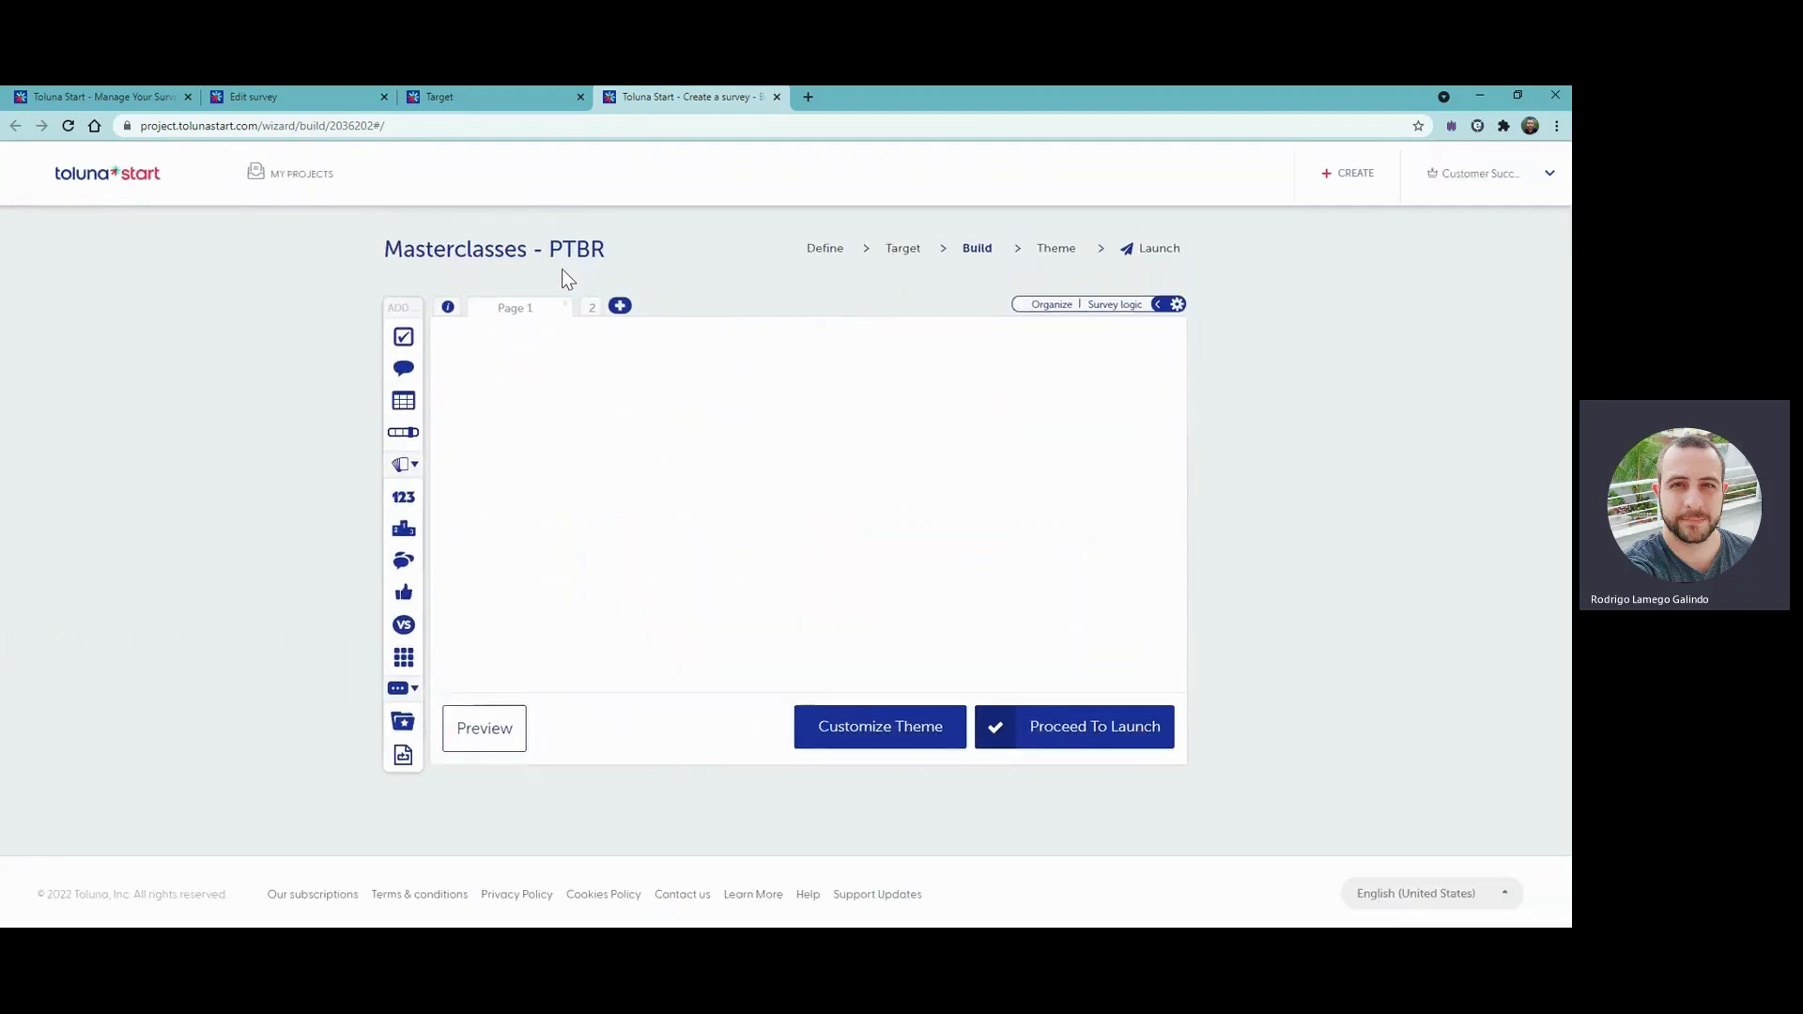
- Move the choice question back to page 1 and check page 2
left_click(1043, 305)
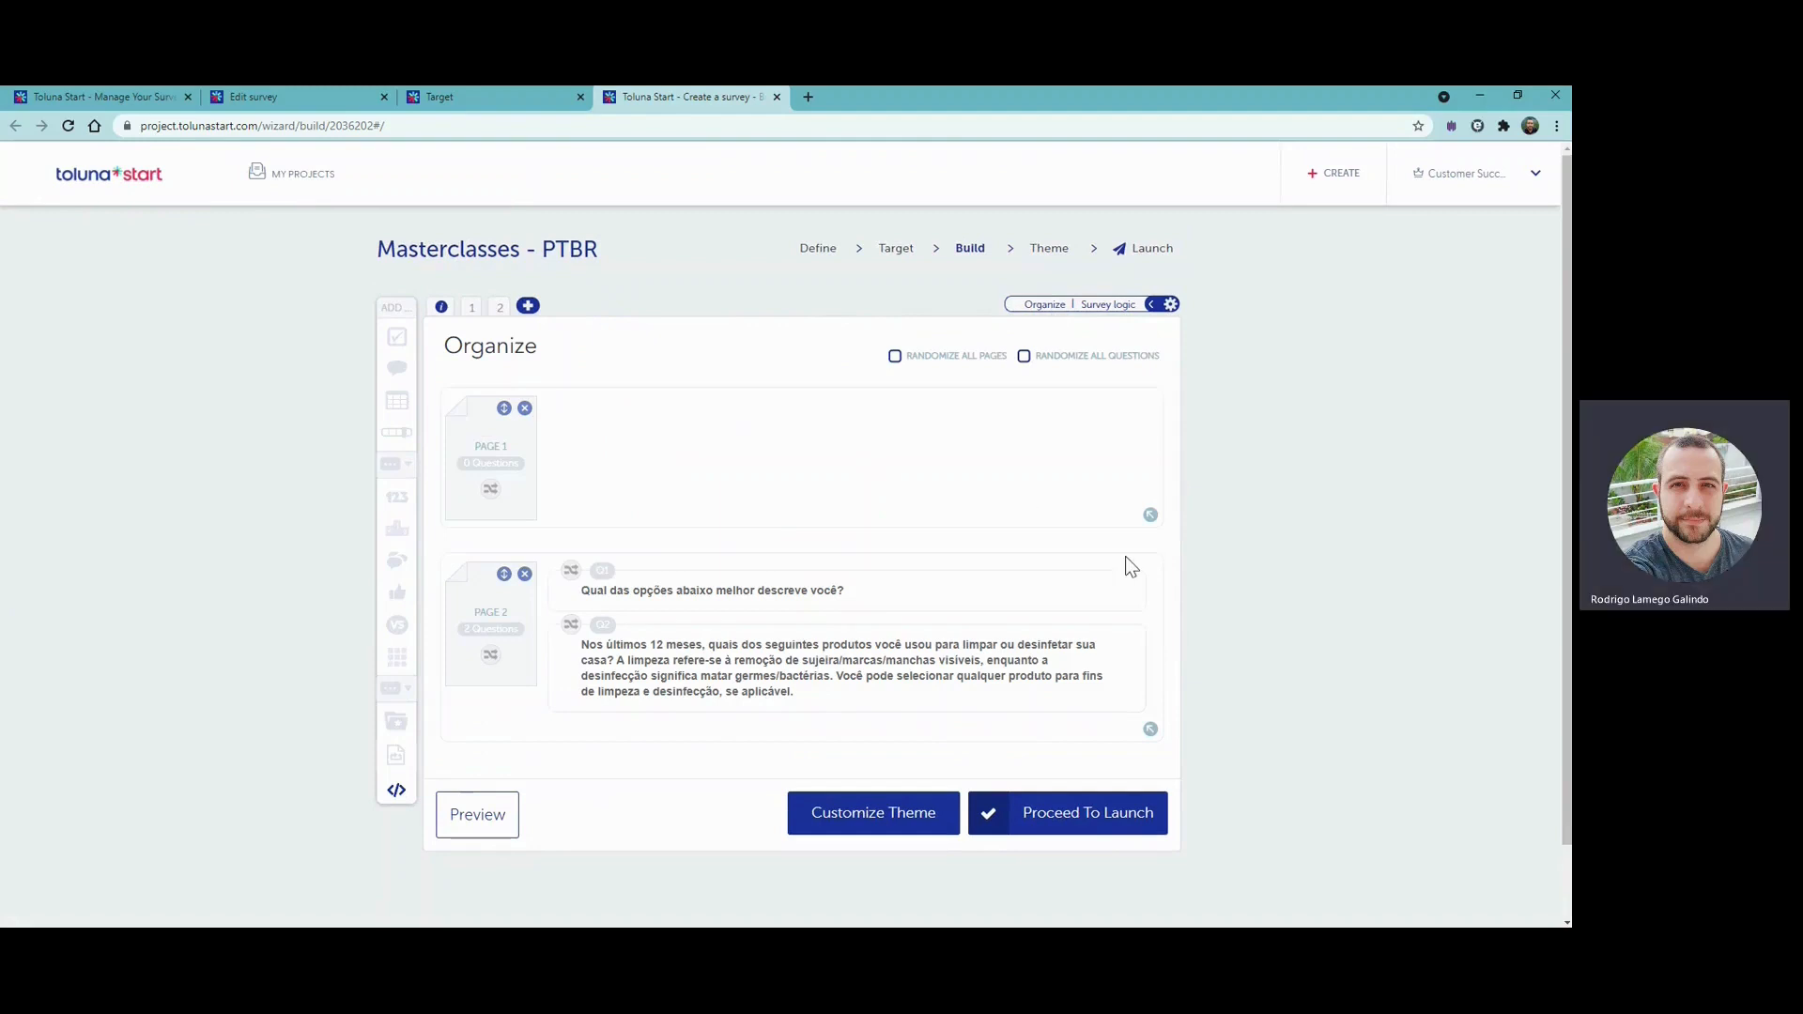
left_click_drag(1077, 410, 1080, 413)
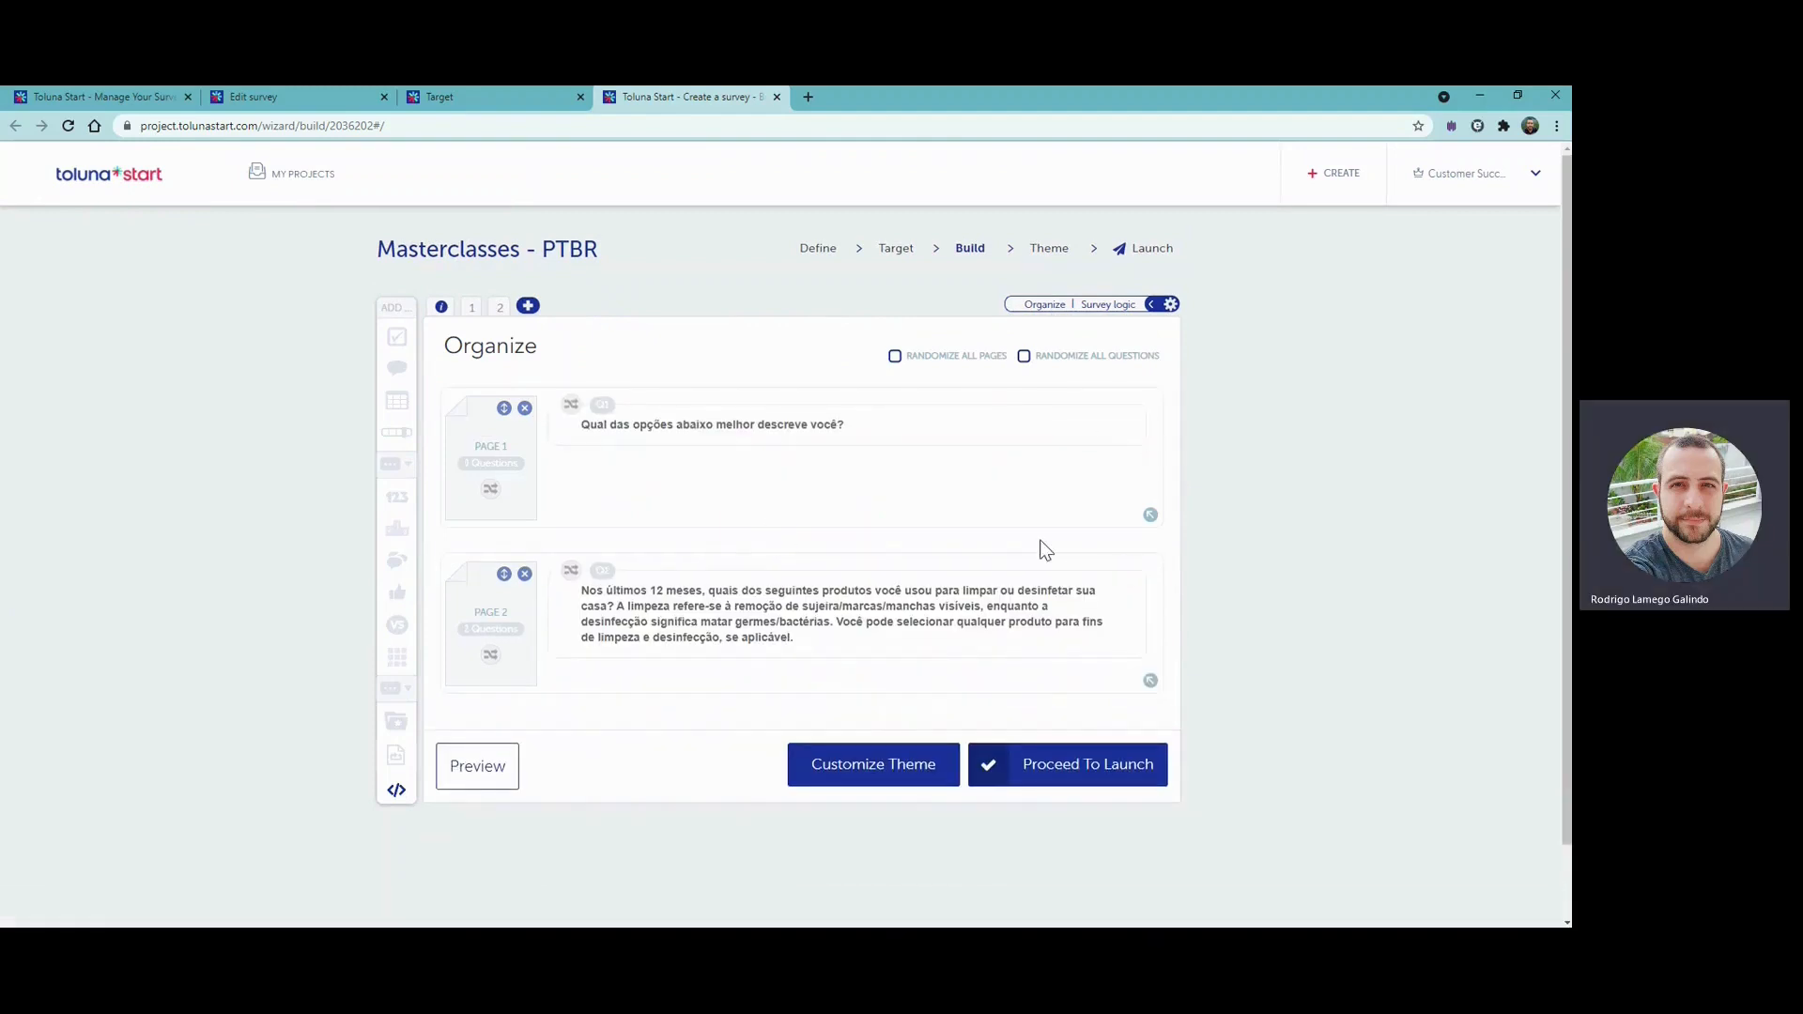
left_click(500, 308)
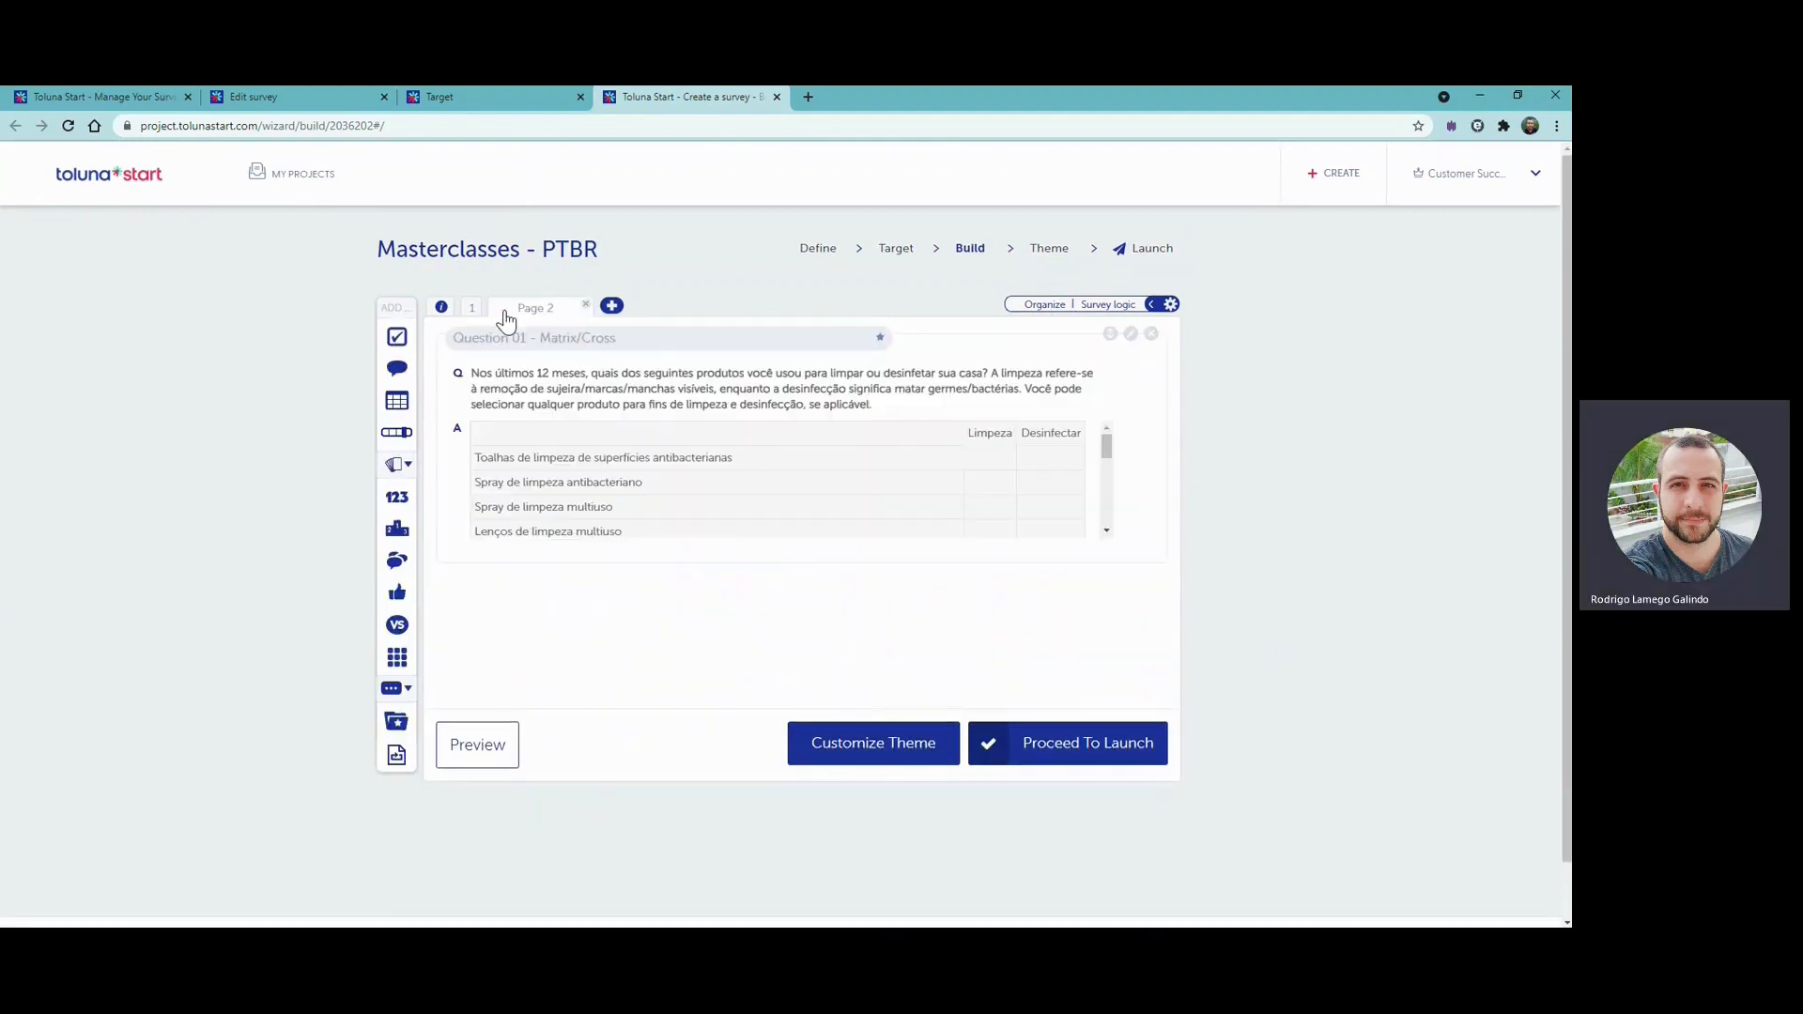
- Add page 3 with a rating question, paste its text beginning "Pensando nos produtos de limpeza doméstica que você usa" and remove the leading blank line
left_click(618, 307)
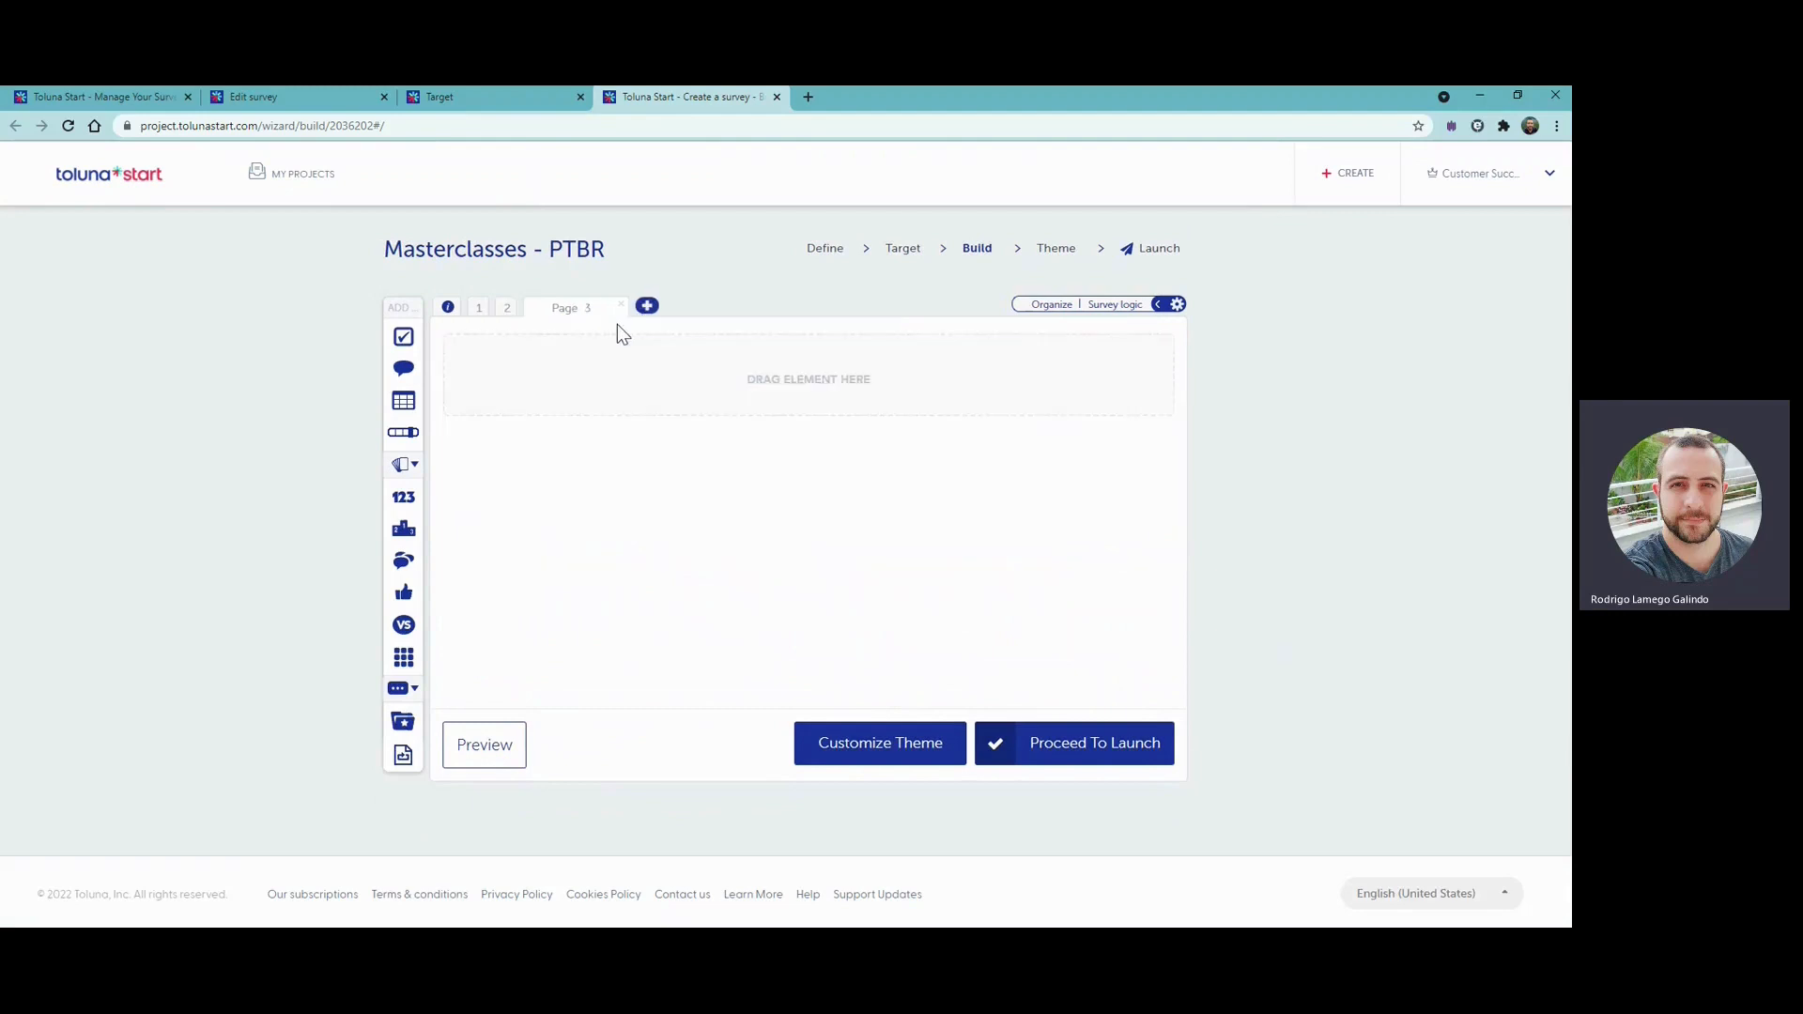
left_click(406, 434)
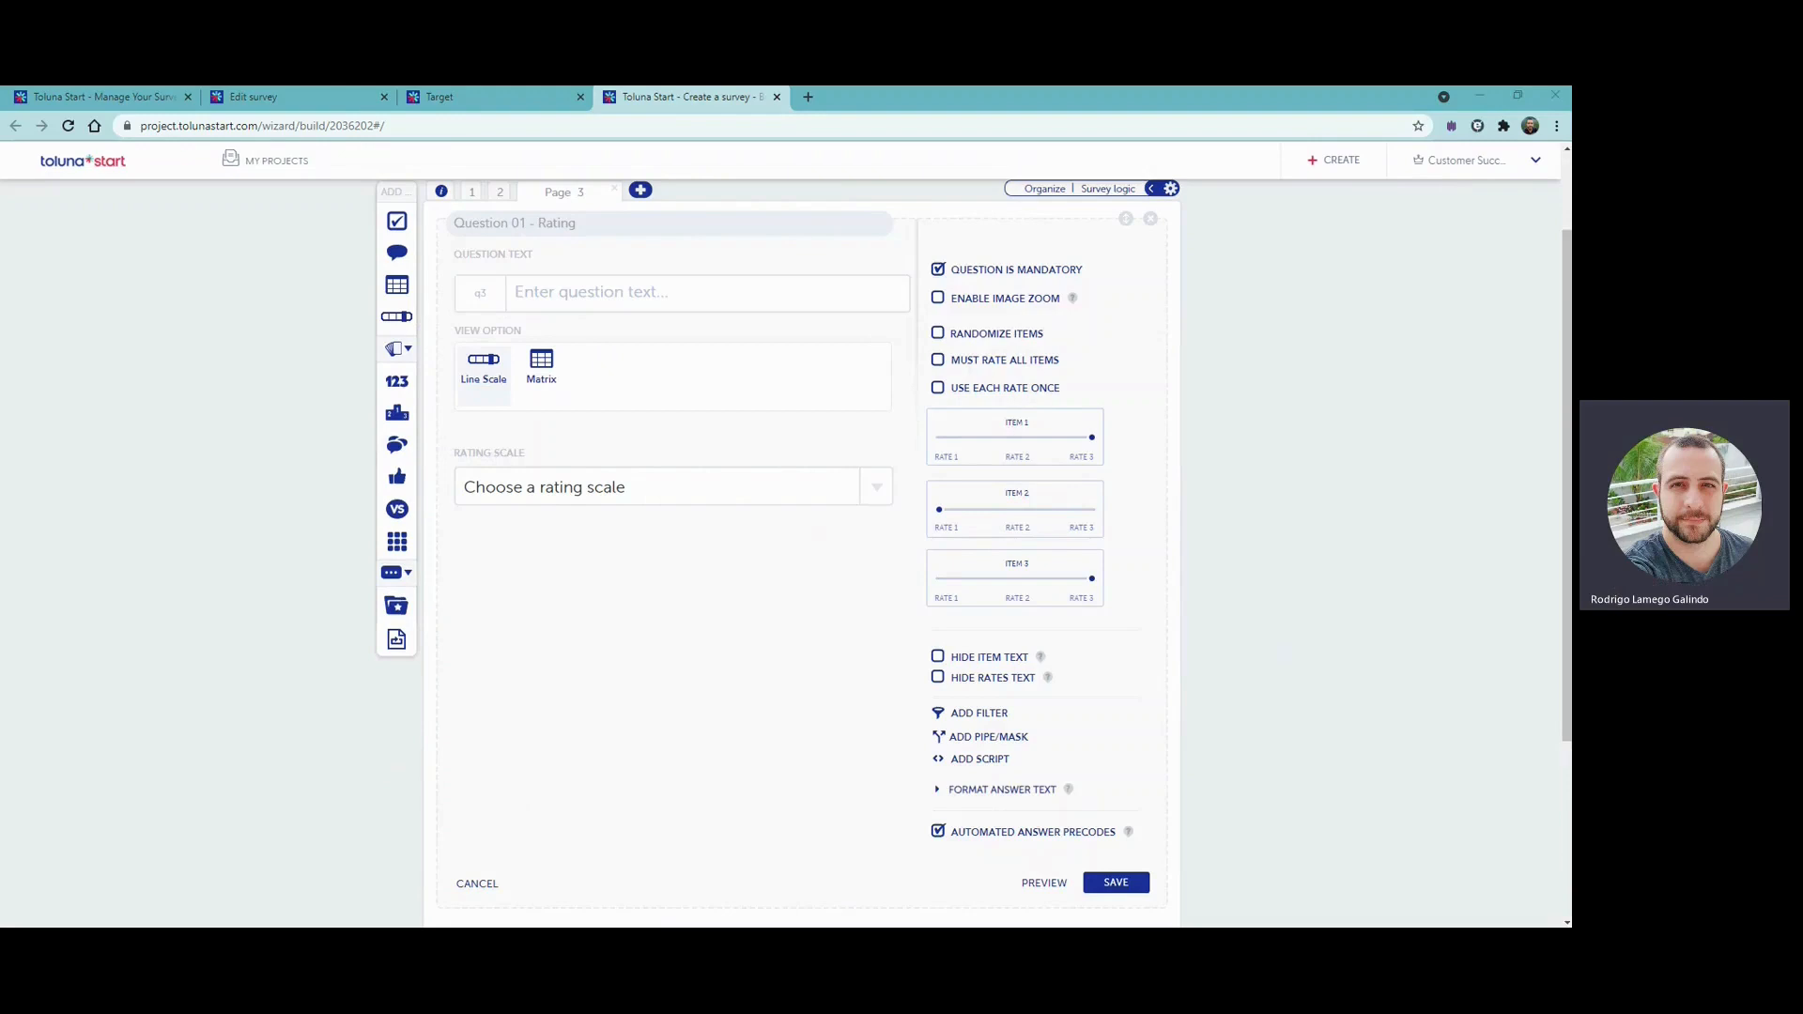
left_click(602, 298)
type("Pensando nos produtos de limpeza doméstica que você usa, até que ponto você concorda ou discorda das seguintes afirmações? Por favor, responda usando a escala abaixo.")
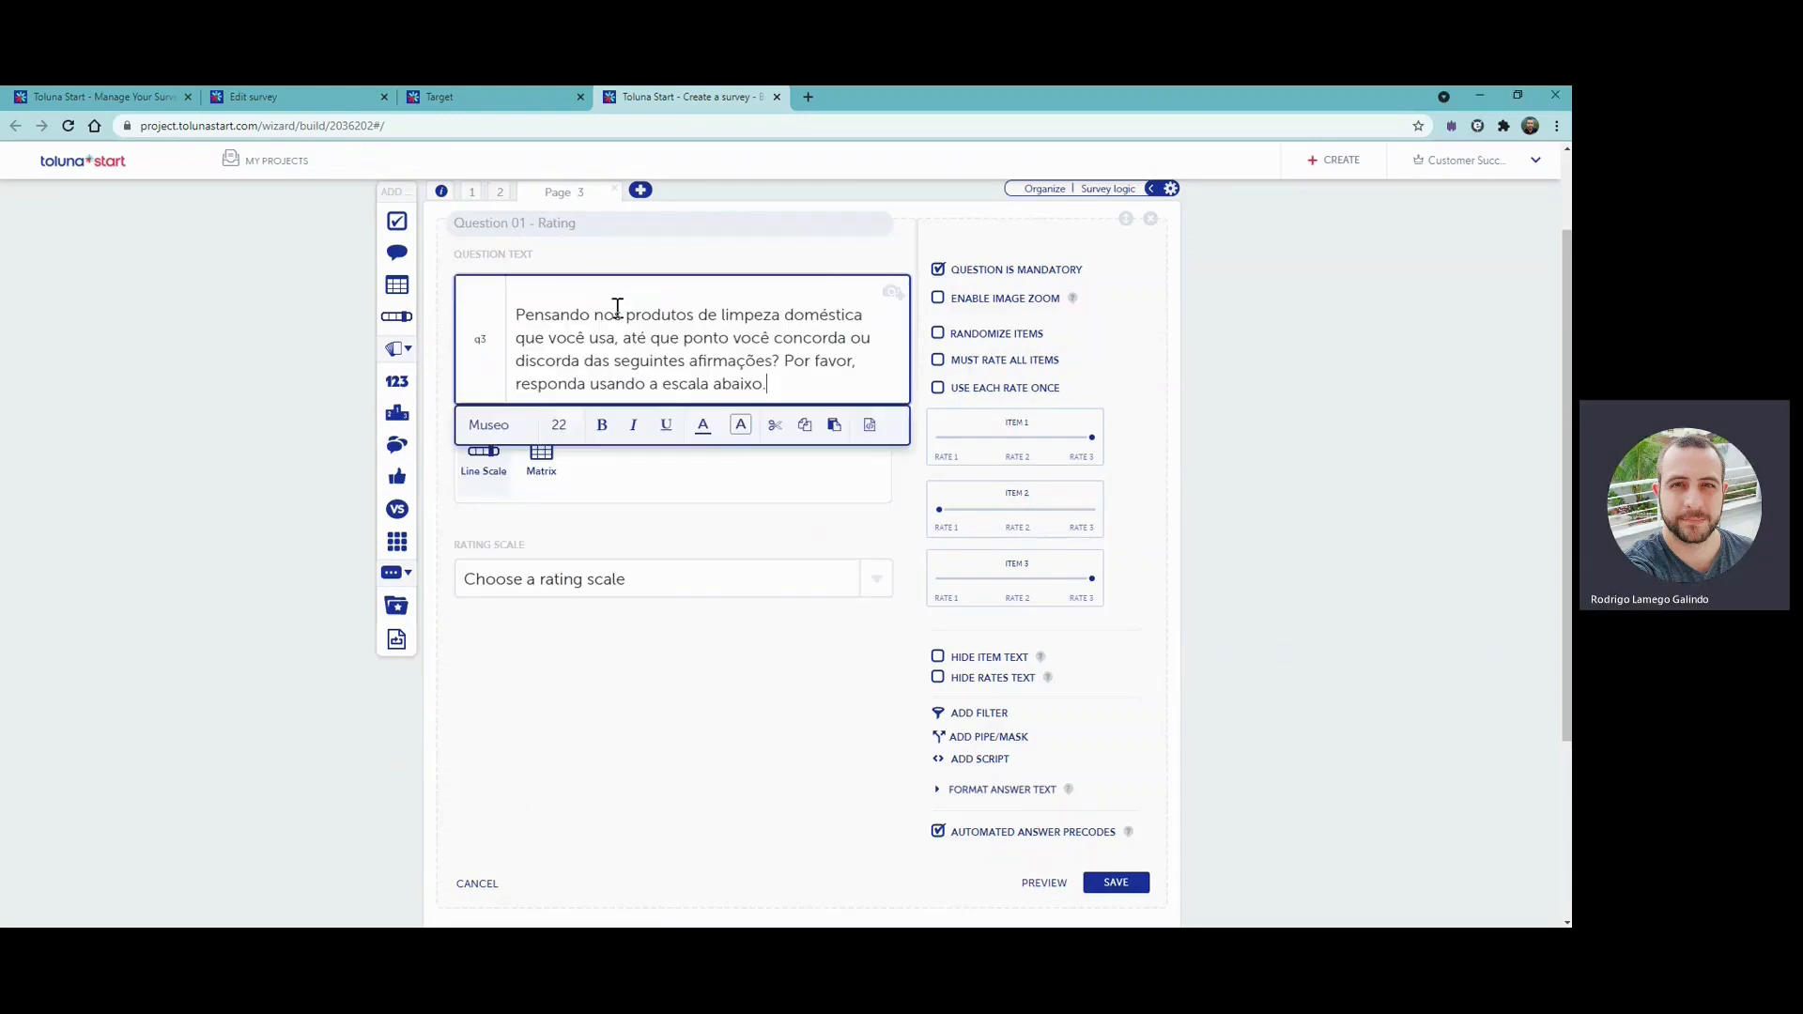
left_click(703, 539)
left_click(519, 315)
key("BackSpace")
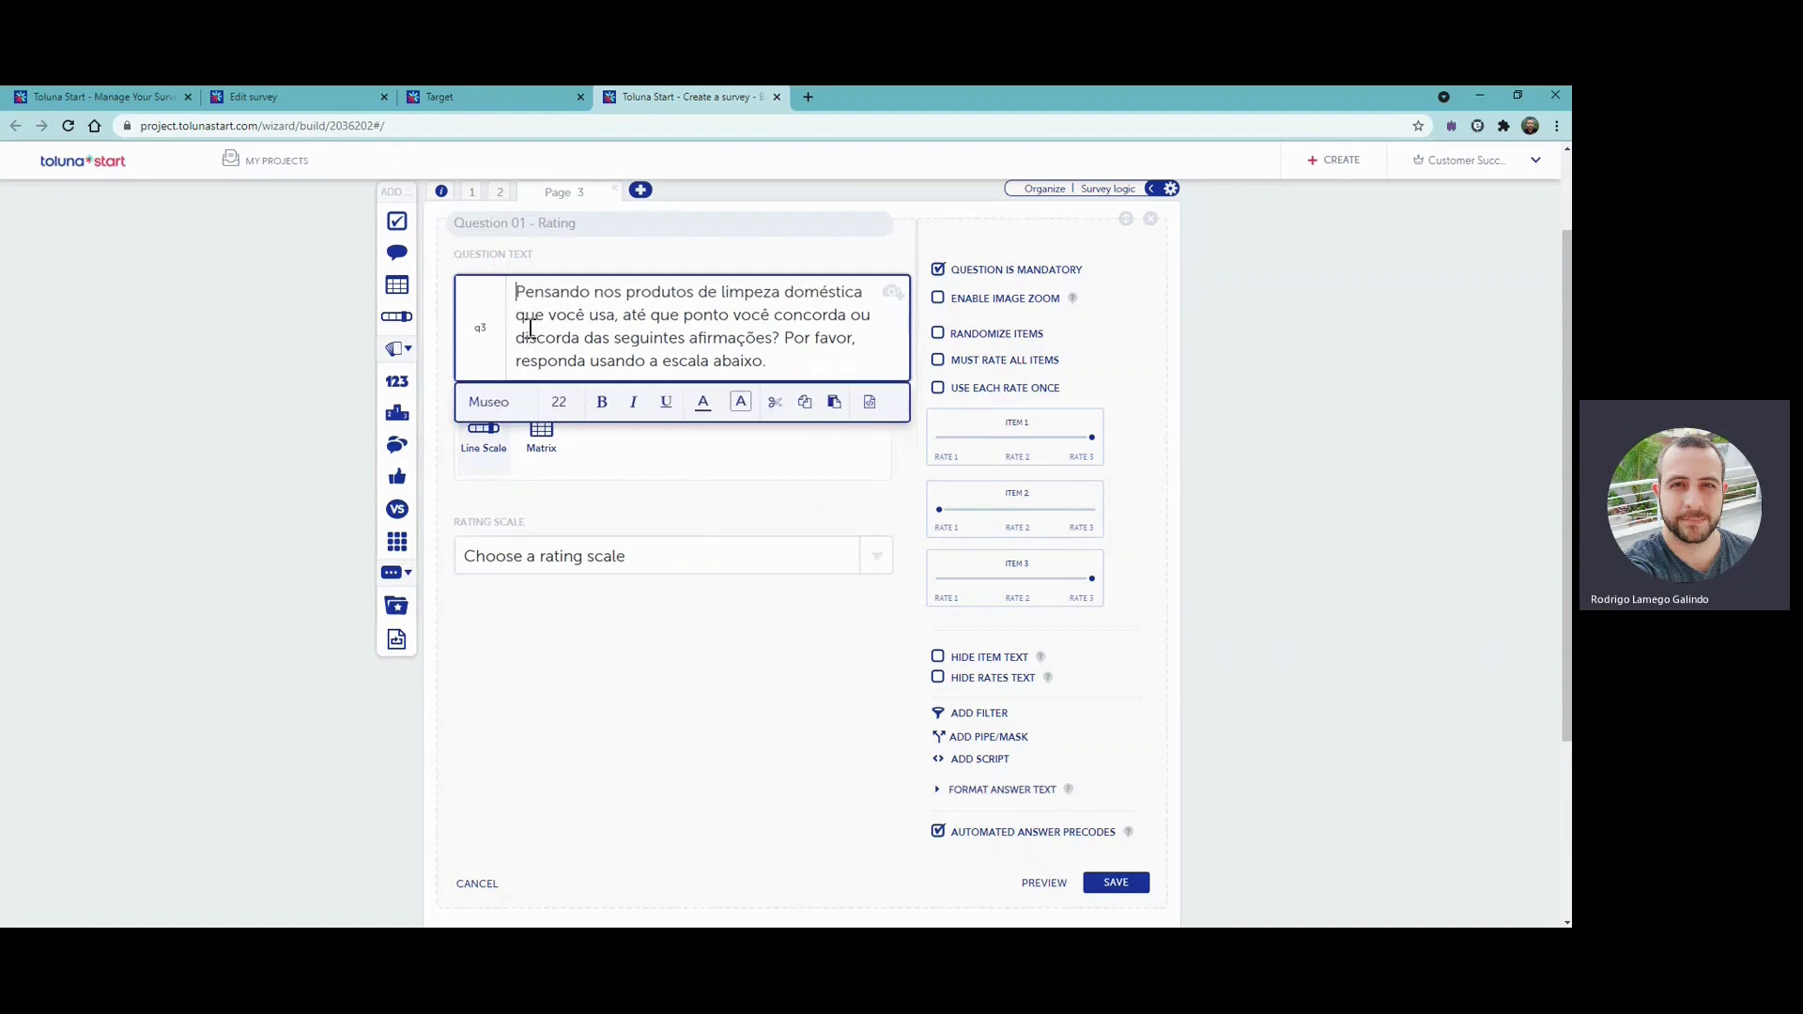
left_click(560, 499)
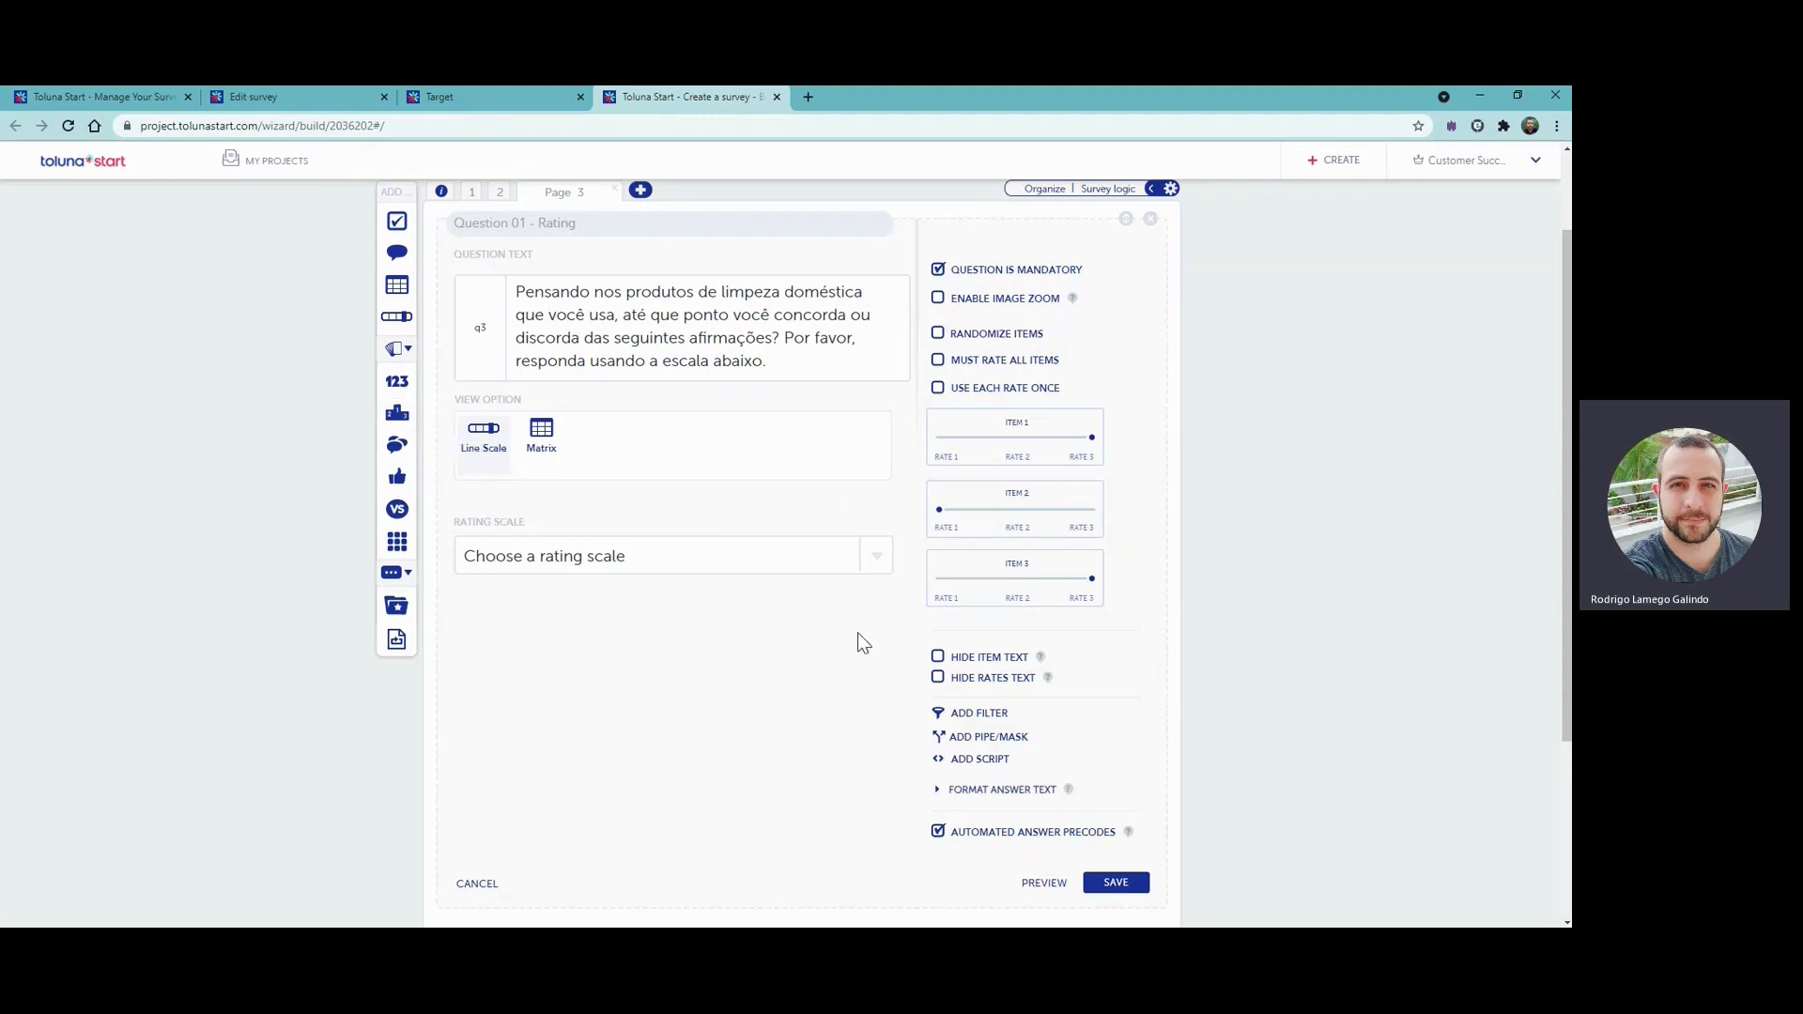
- Set the rating question's scale to Agreement
scroll(822, 667, "down", 2)
scroll(822, 665, "up", 1)
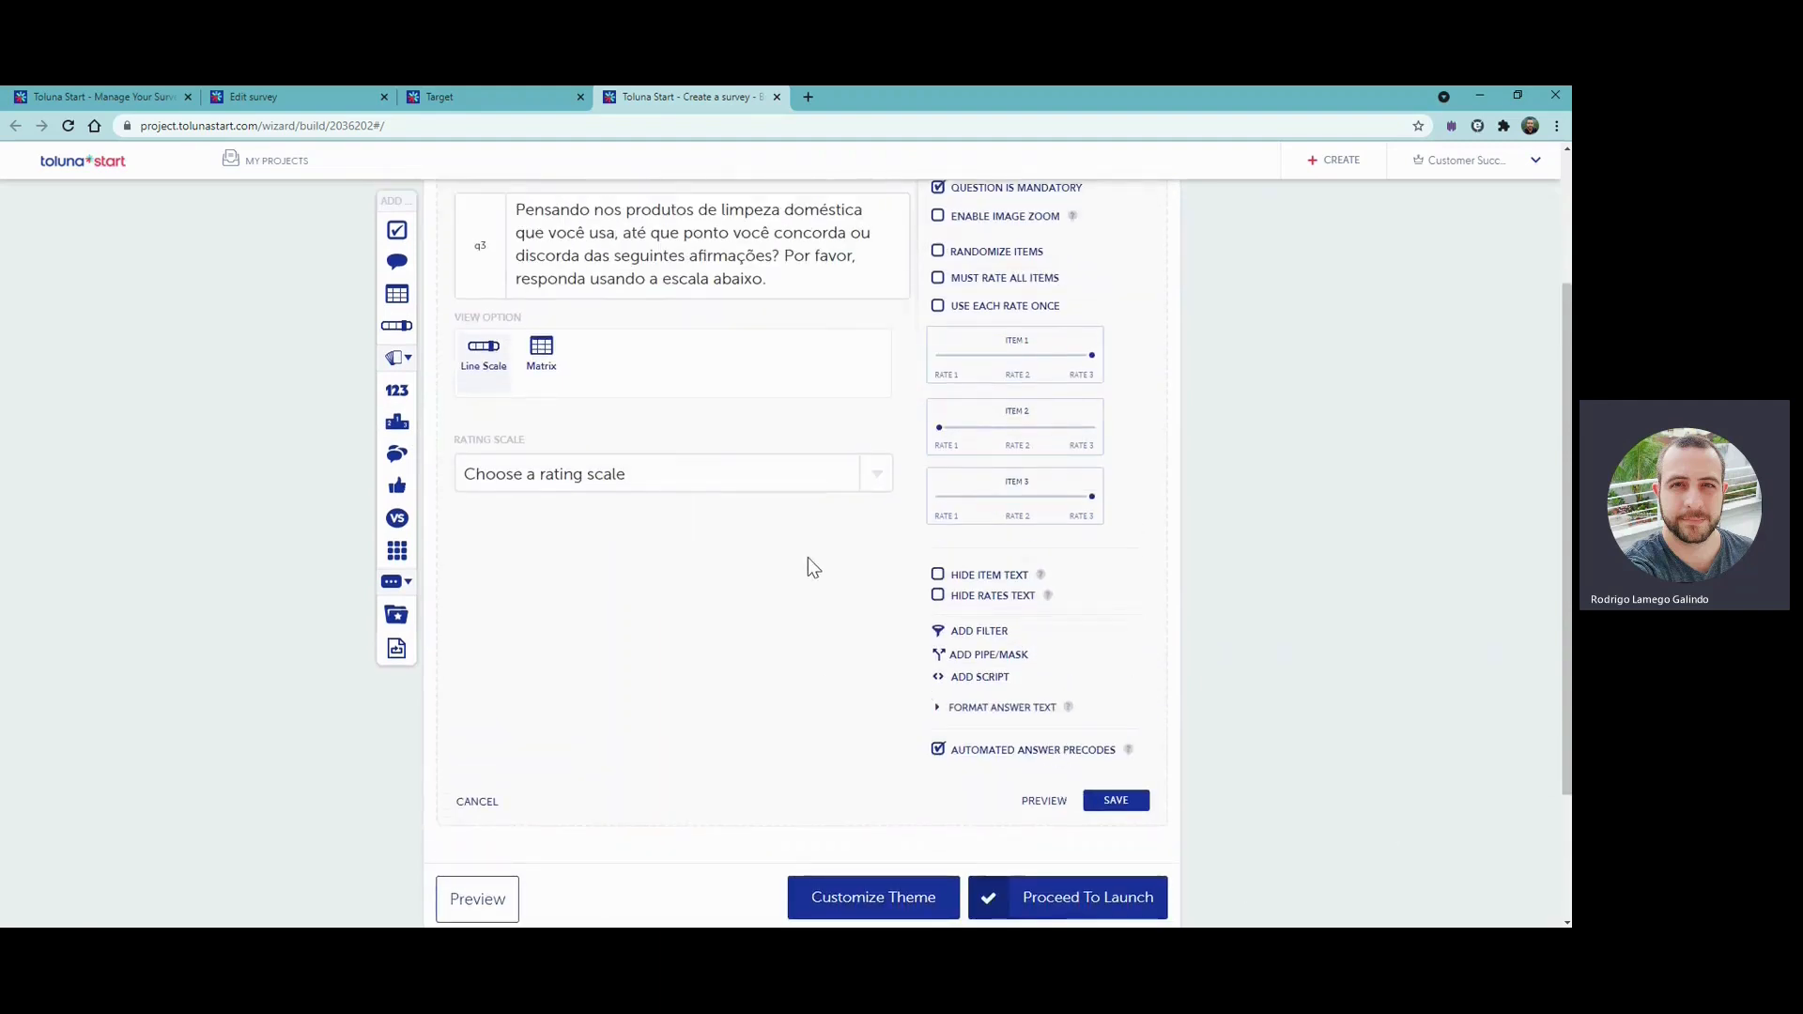
left_click(863, 482)
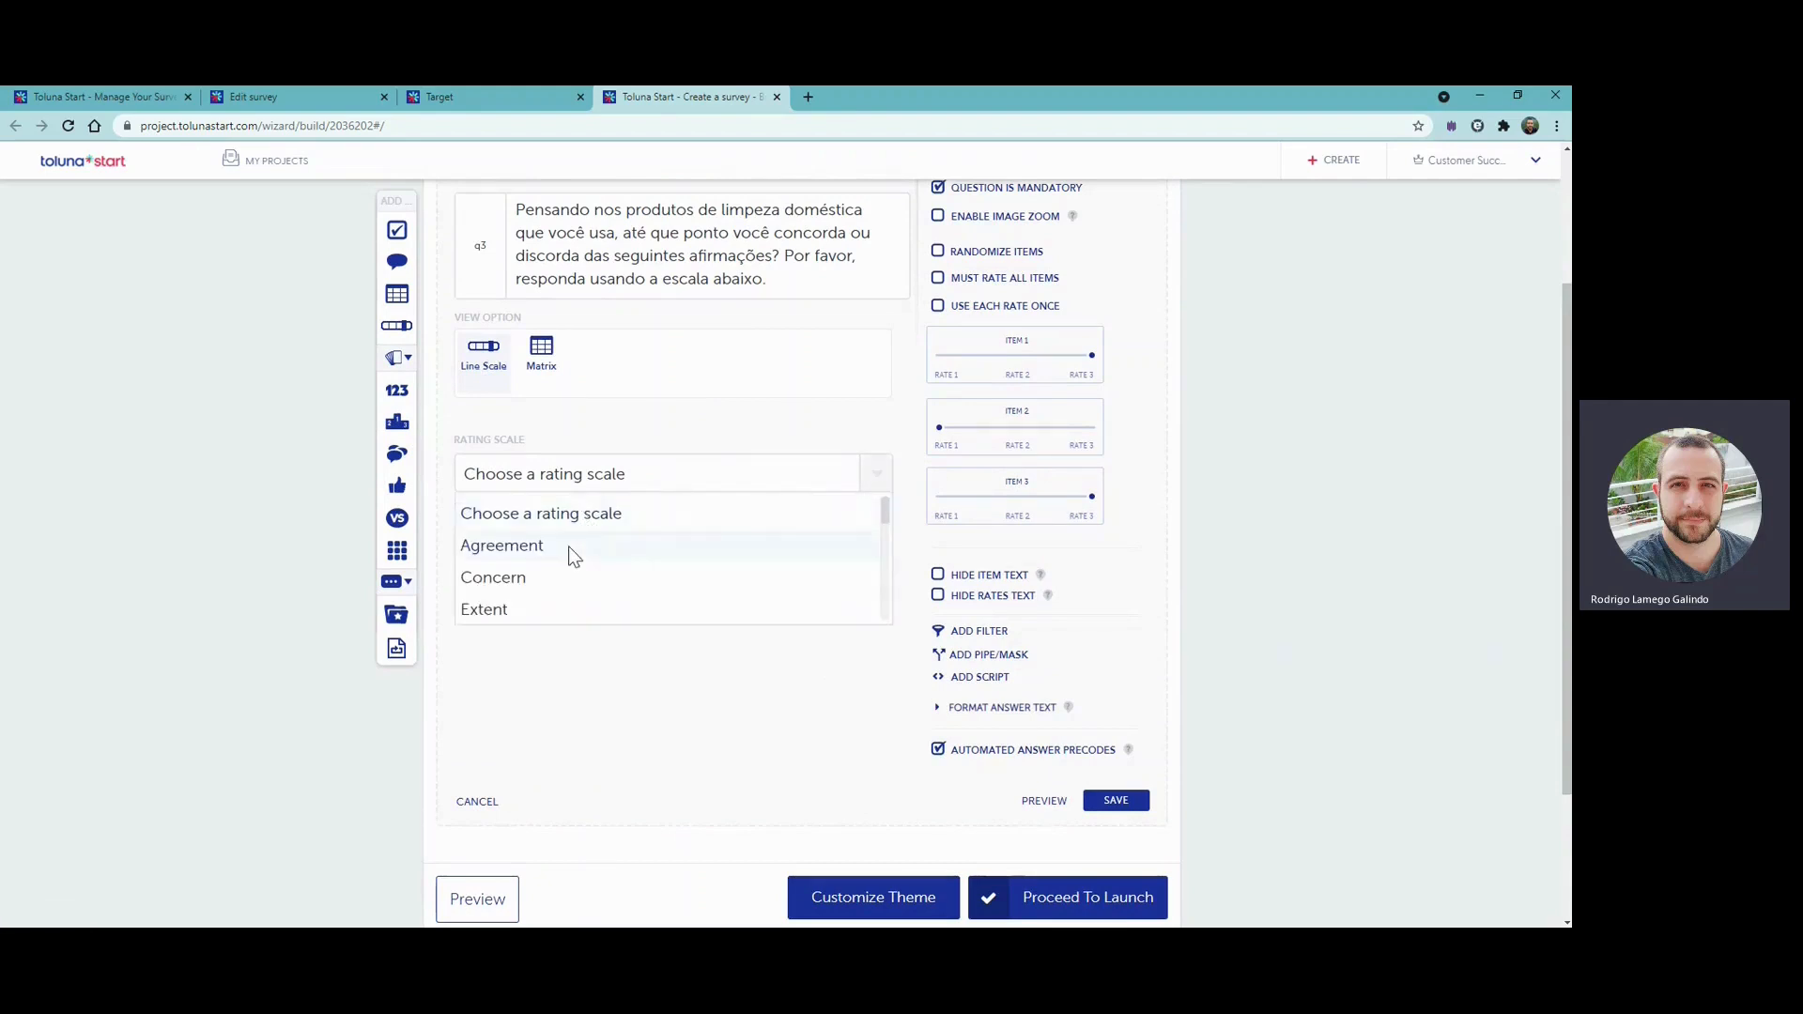
left_click(529, 549)
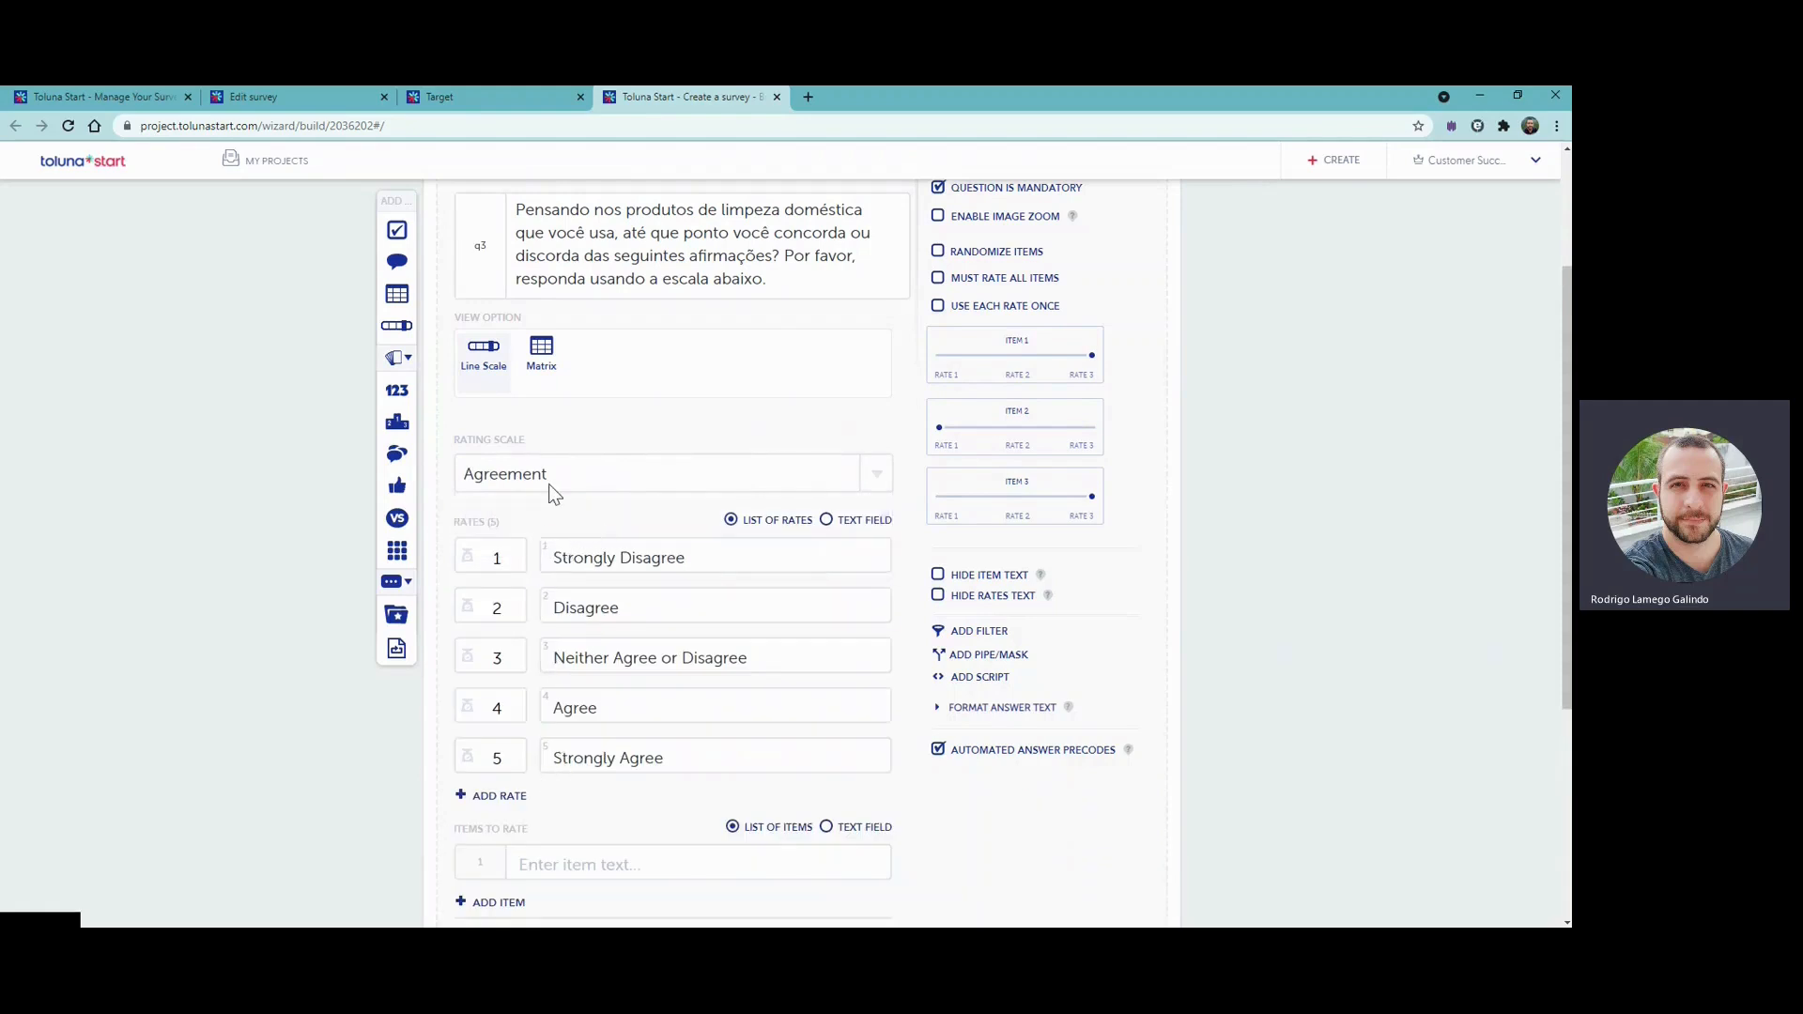
- Change the rating question's scale to Custom
left_click(736, 475)
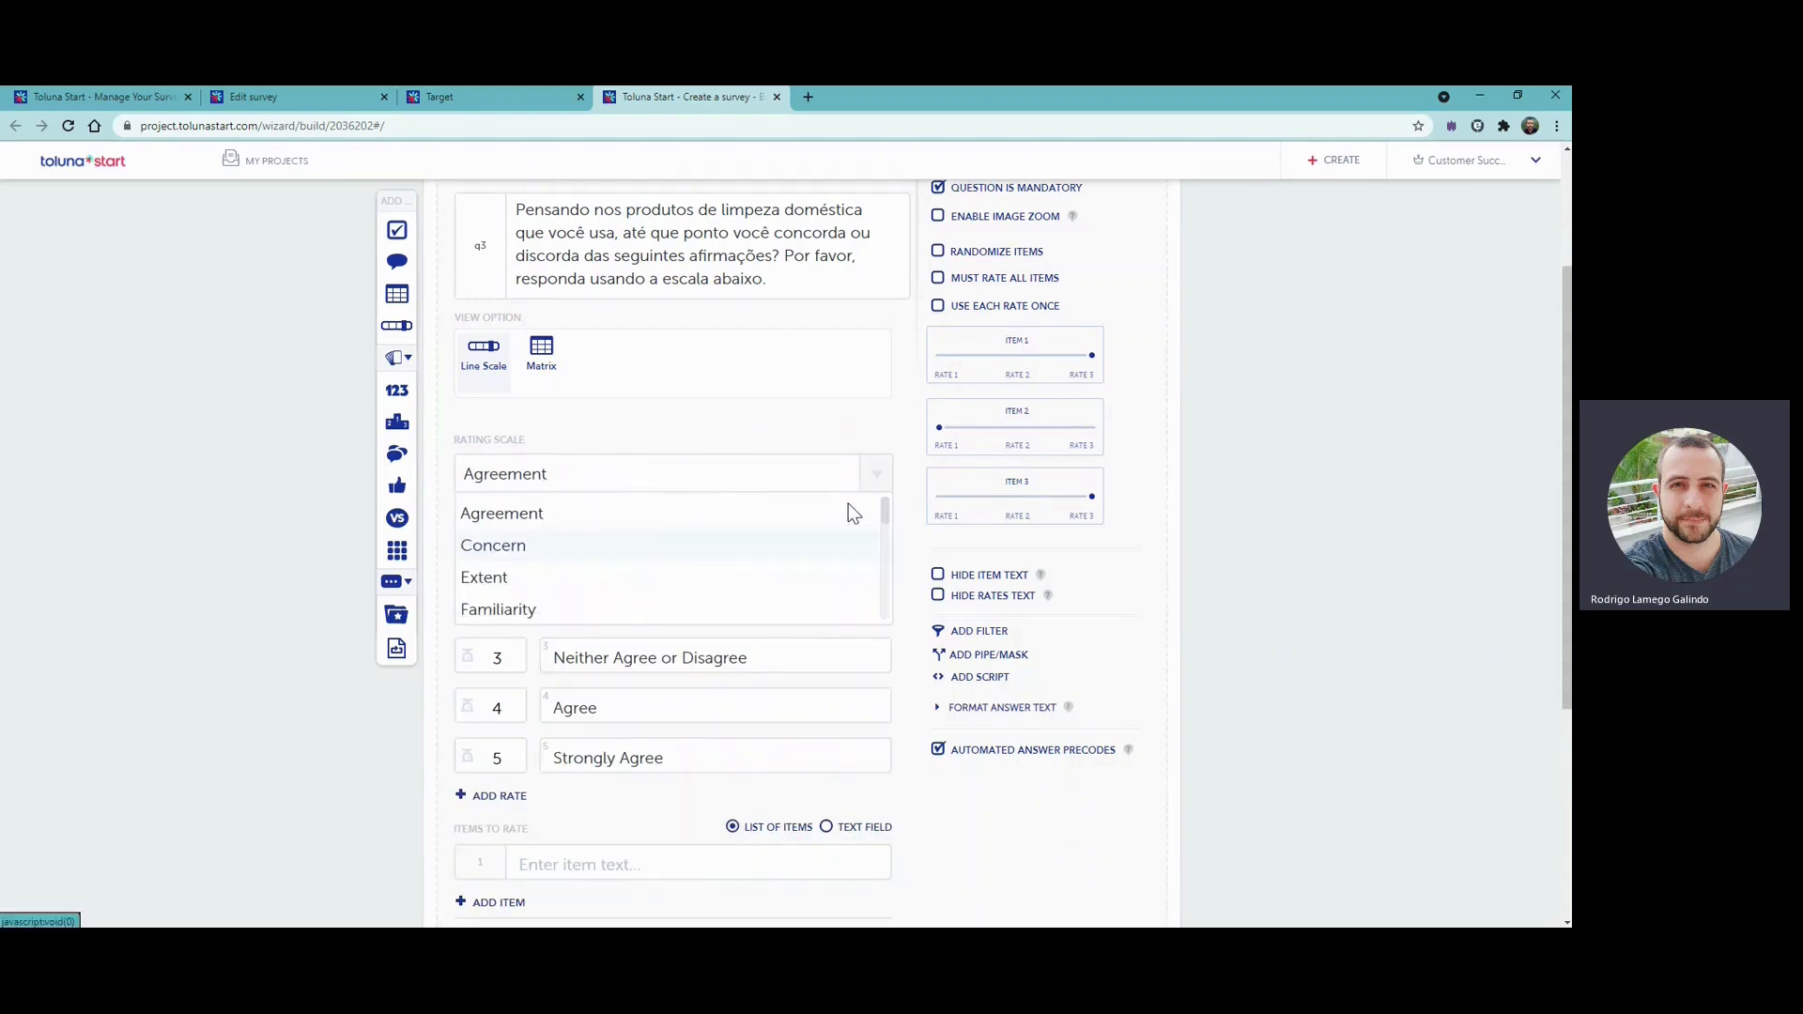
left_click_drag(886, 511, 879, 610)
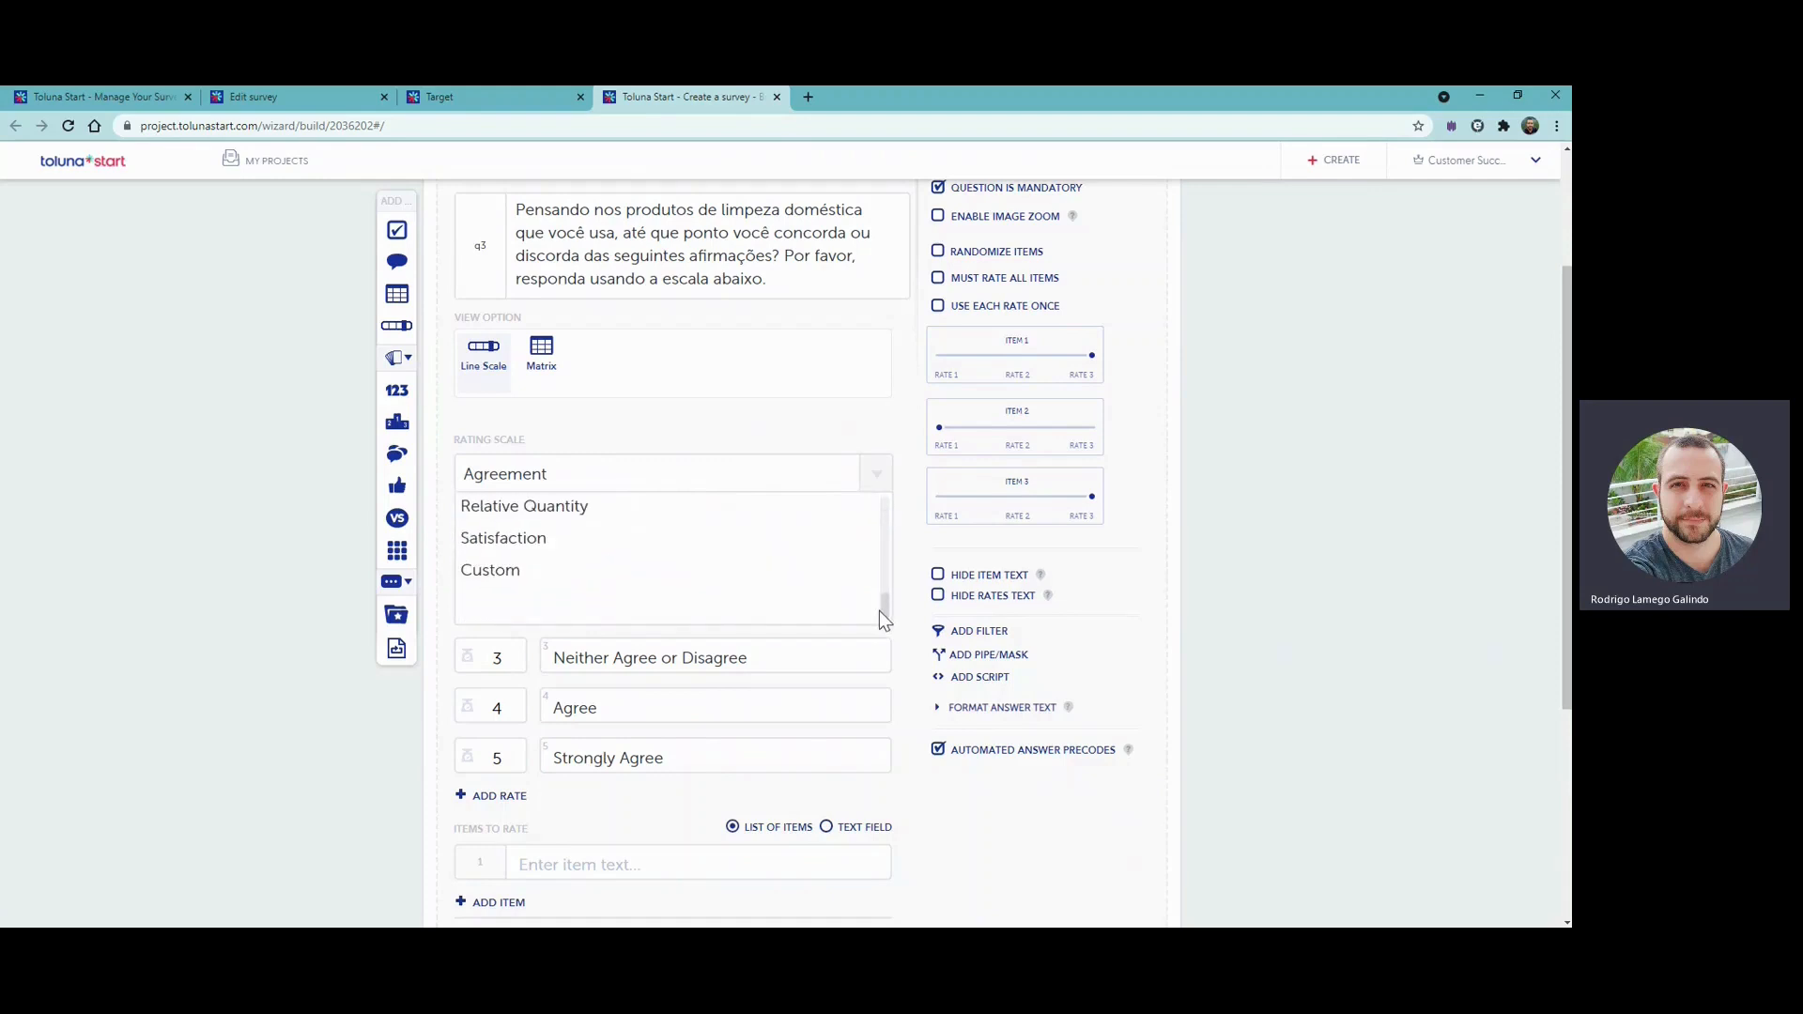
left_click(488, 571)
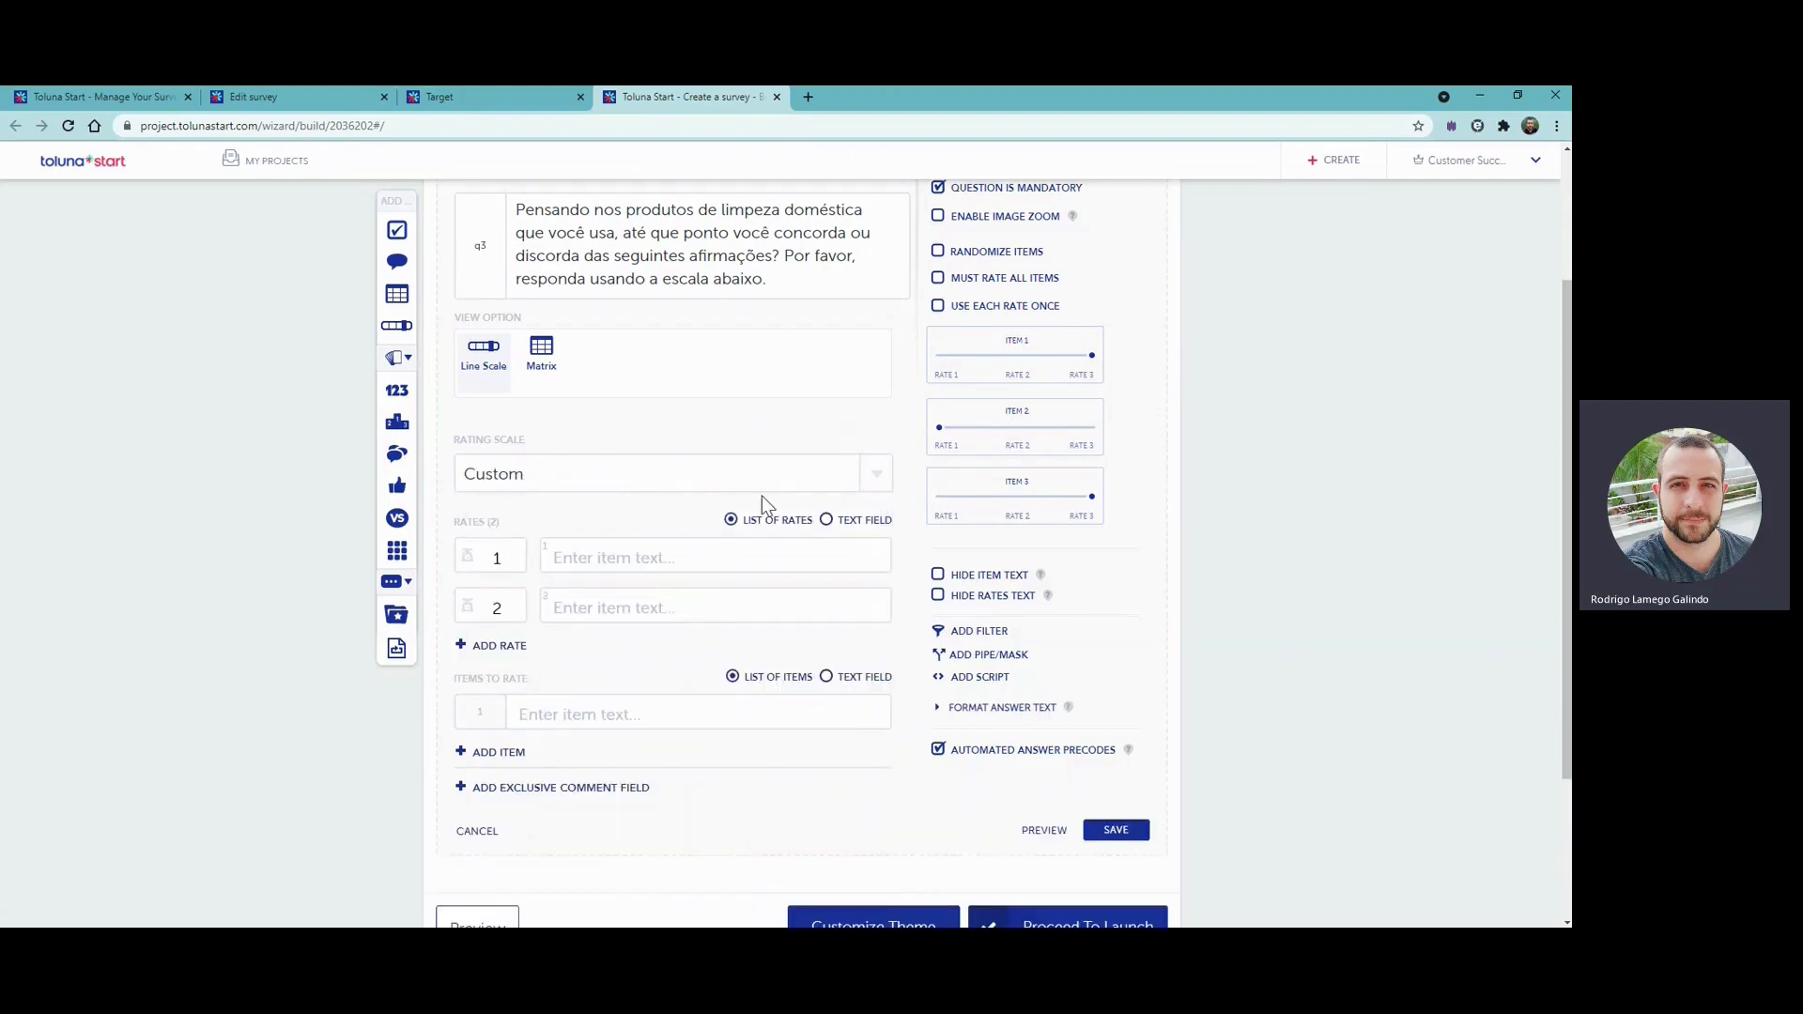
- Replace the placeholder rates with the pasted text list from "Discordo fortemente" to "Concordo plenamente"
left_click(827, 520)
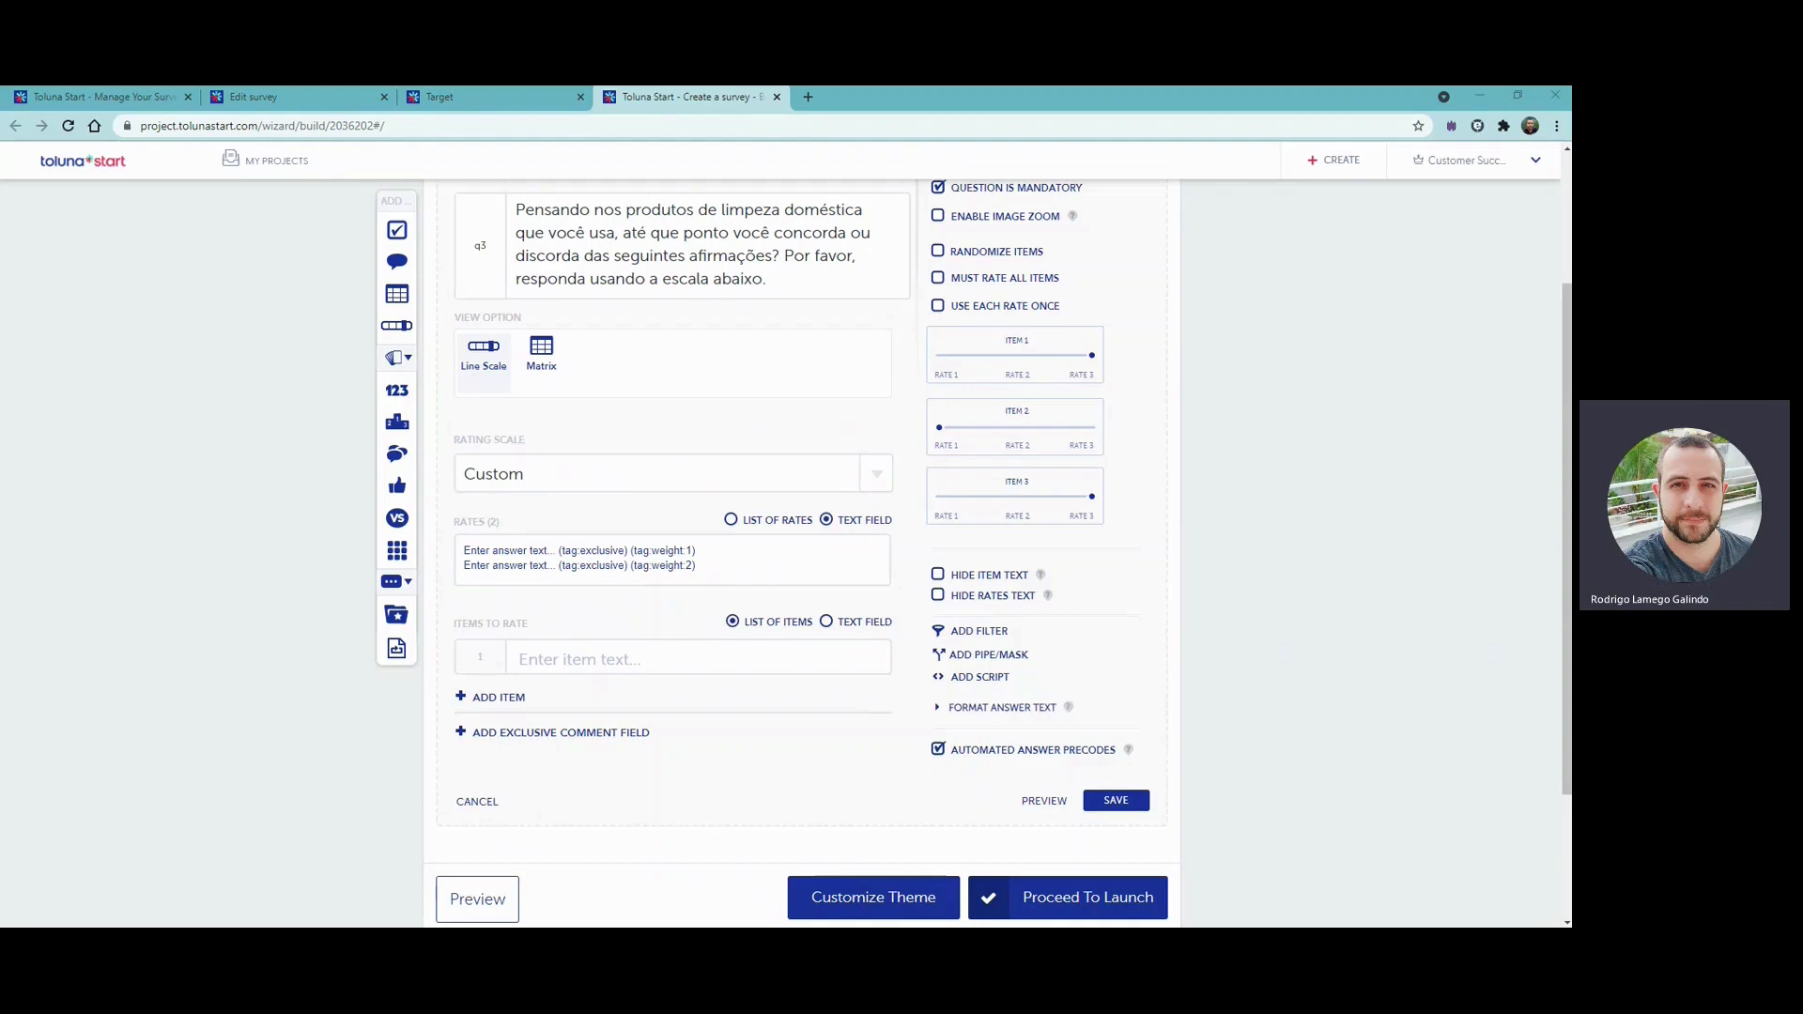
left_click(530, 575)
key("ctrl+a")
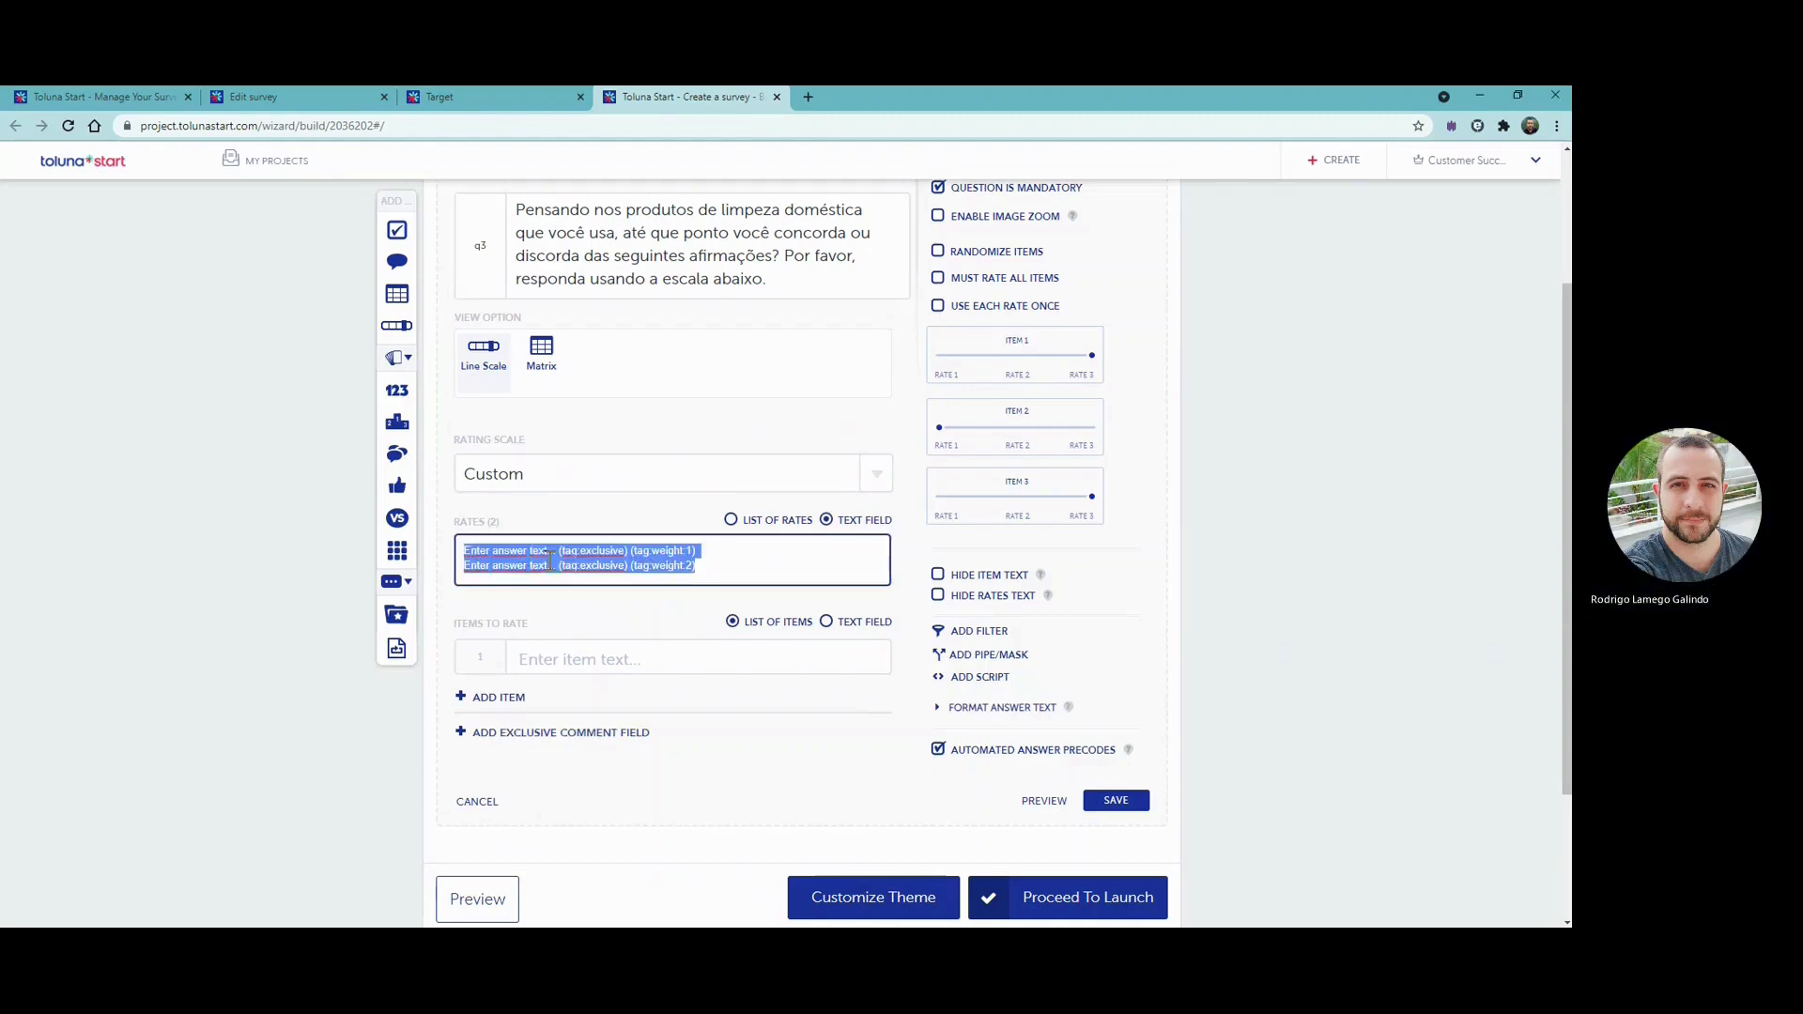
type("Discordo fortemente Discordo Nem Concorda ou Discorda Aceita Concordo plenamente")
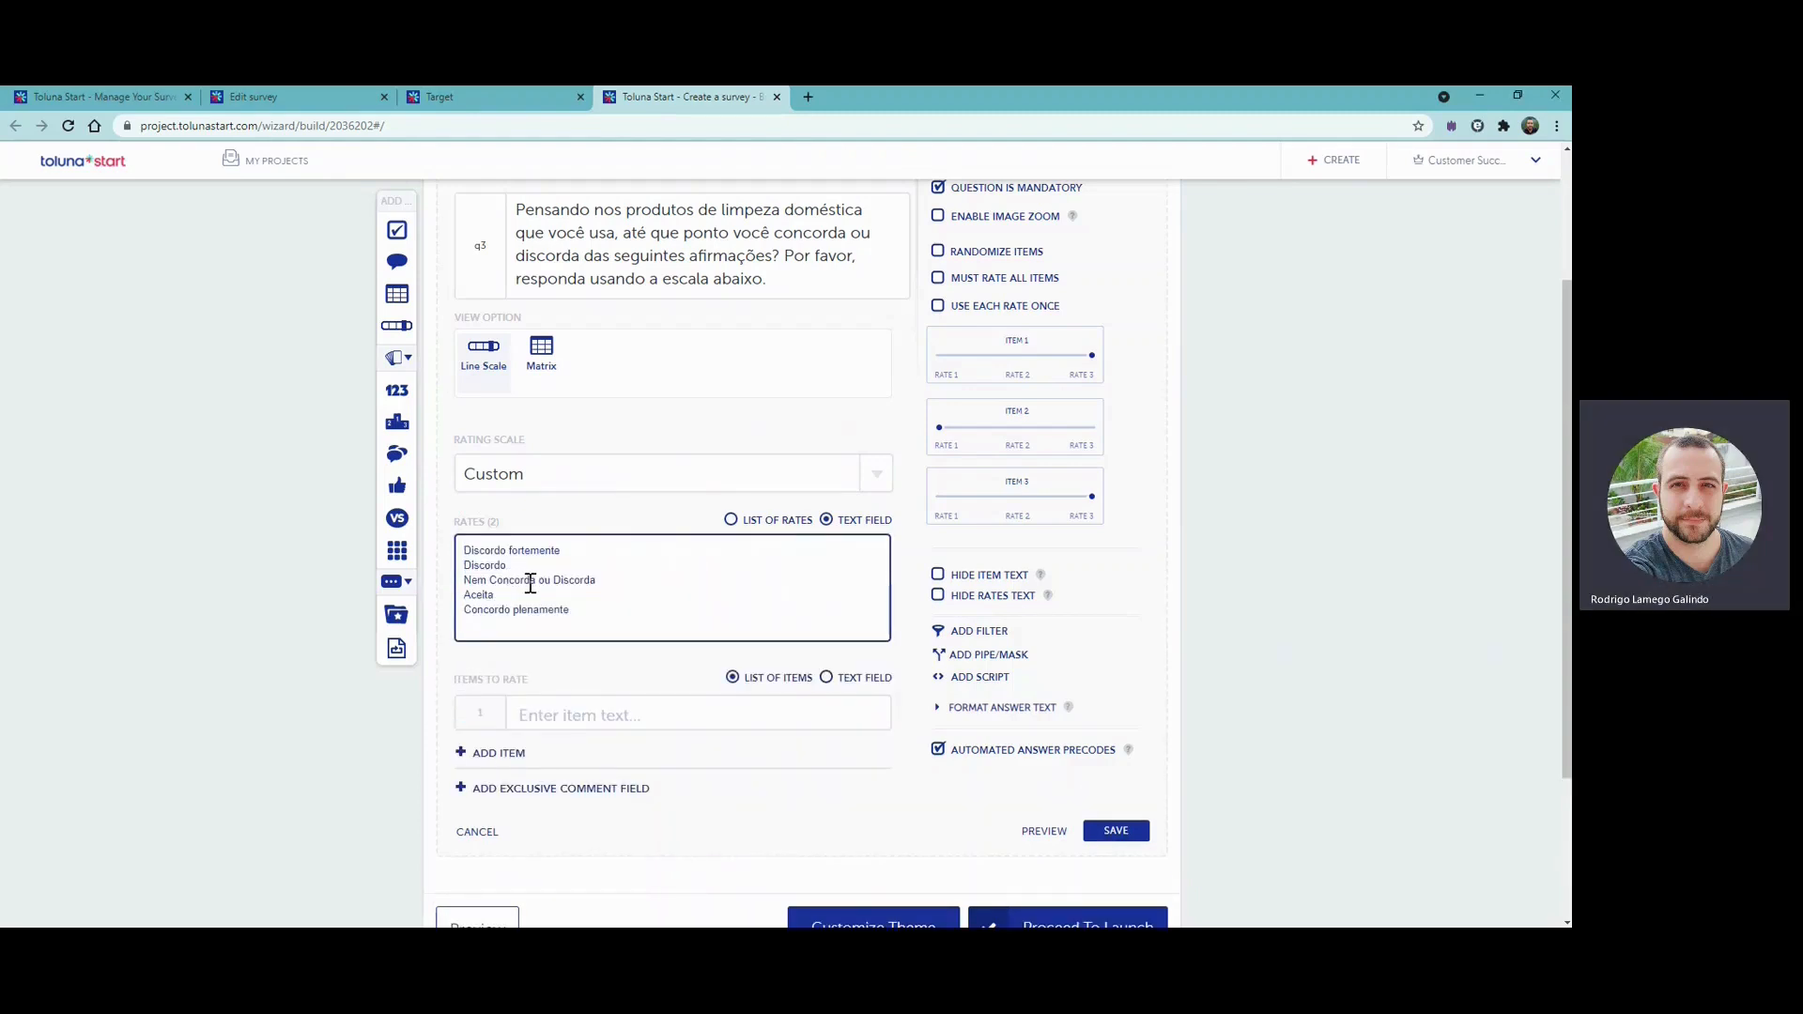
- Replace the rate "Aceita" with "Concordo" and show the rates as a list
left_click_drag(495, 595, 466, 598)
type("c")
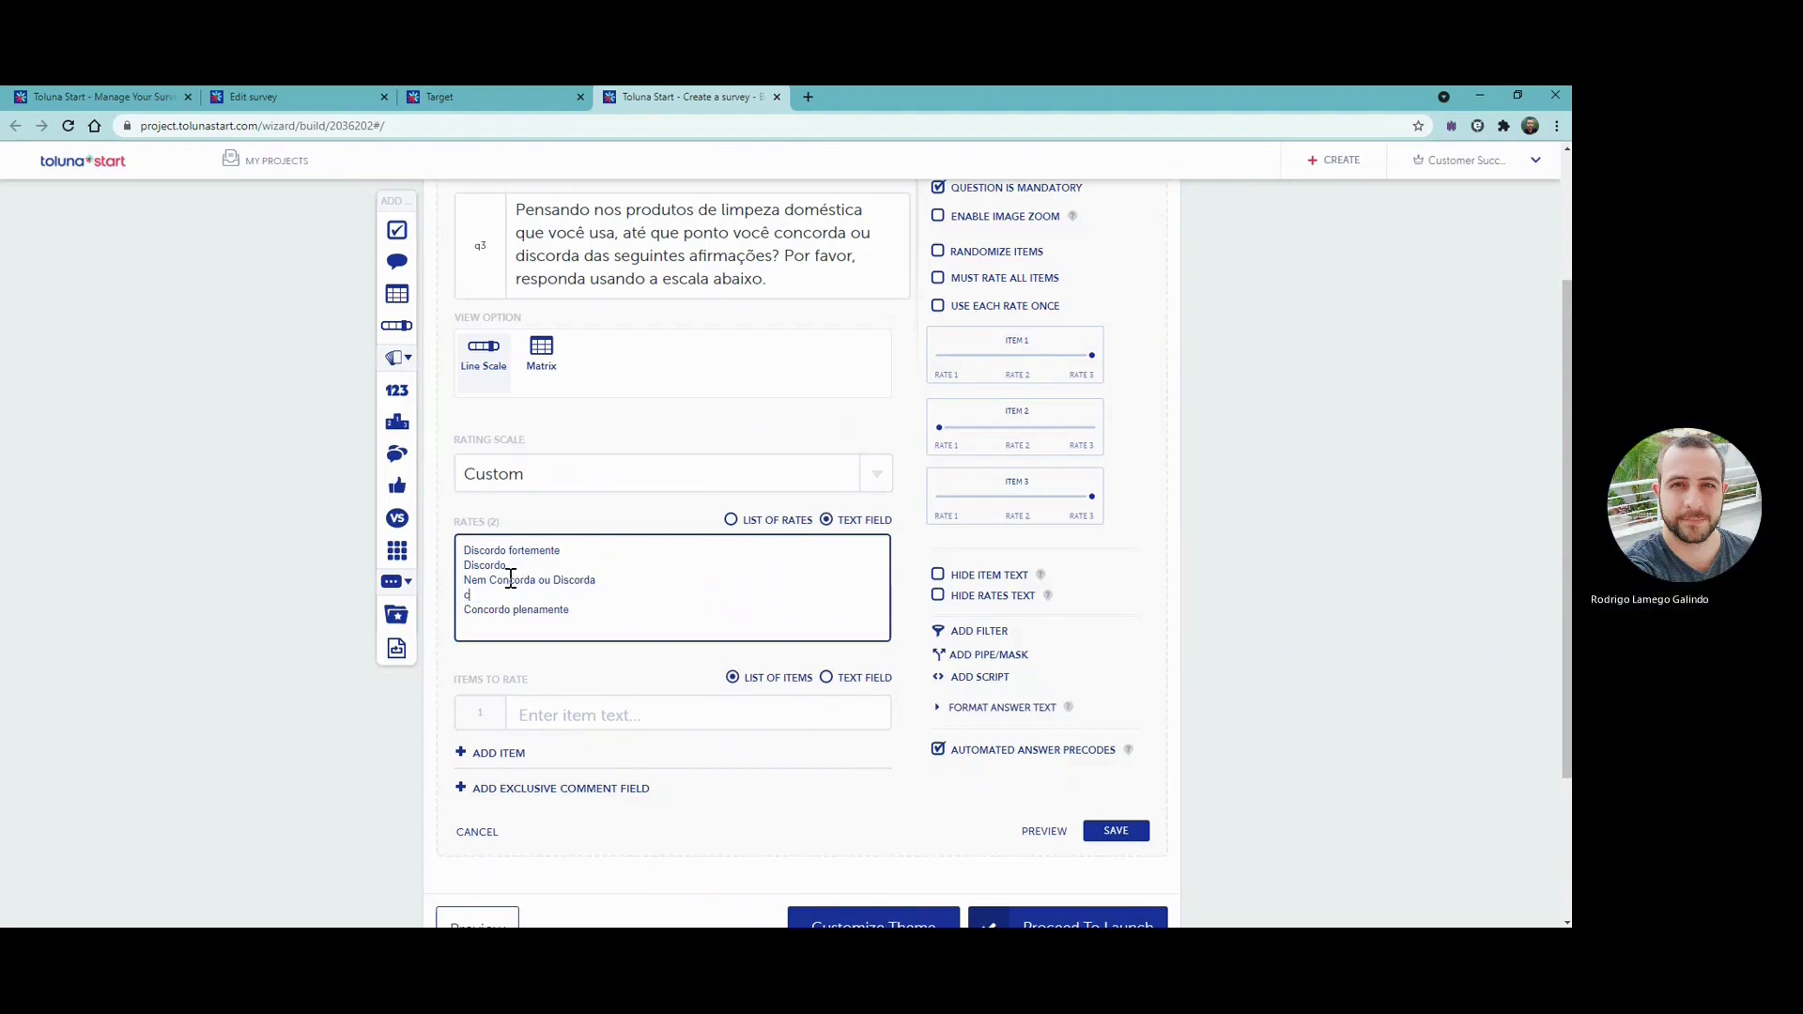
type("orda Concordo")
left_click(873, 529)
left_click(775, 524)
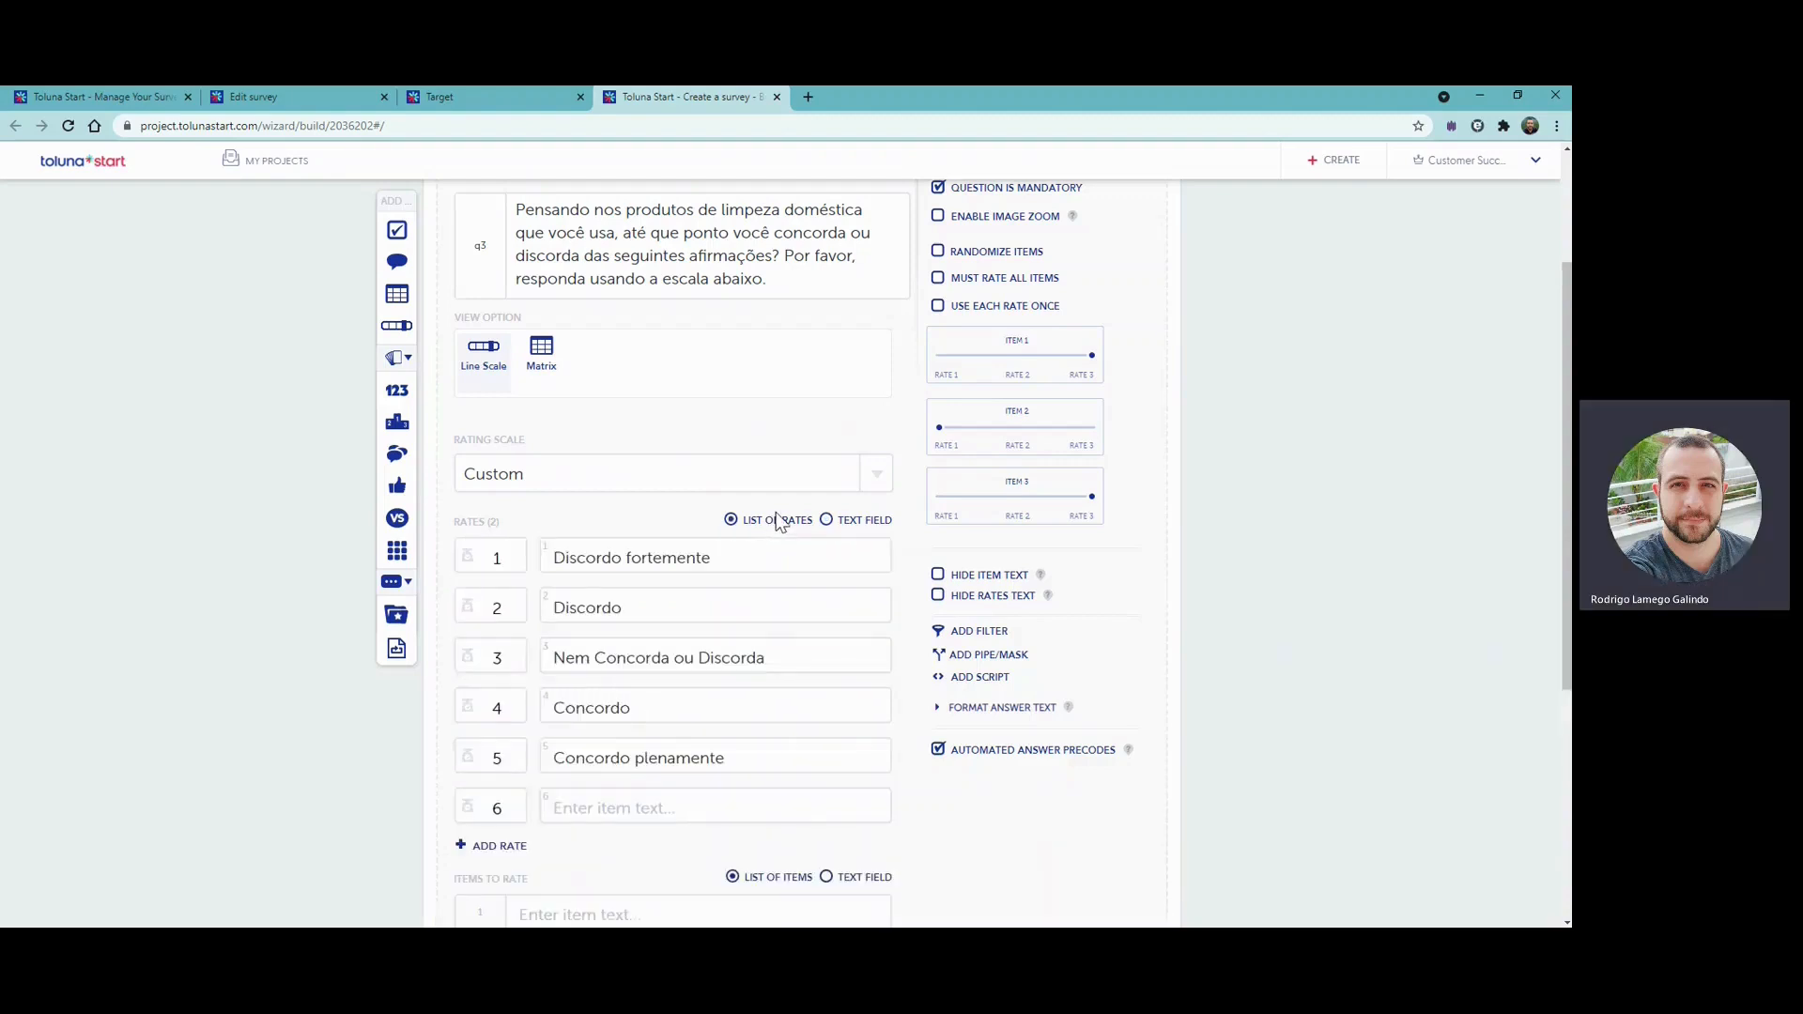
- Set the weights of the five rates to 10, 20, 30, 40 and 50
scroll(757, 629, "down", 1)
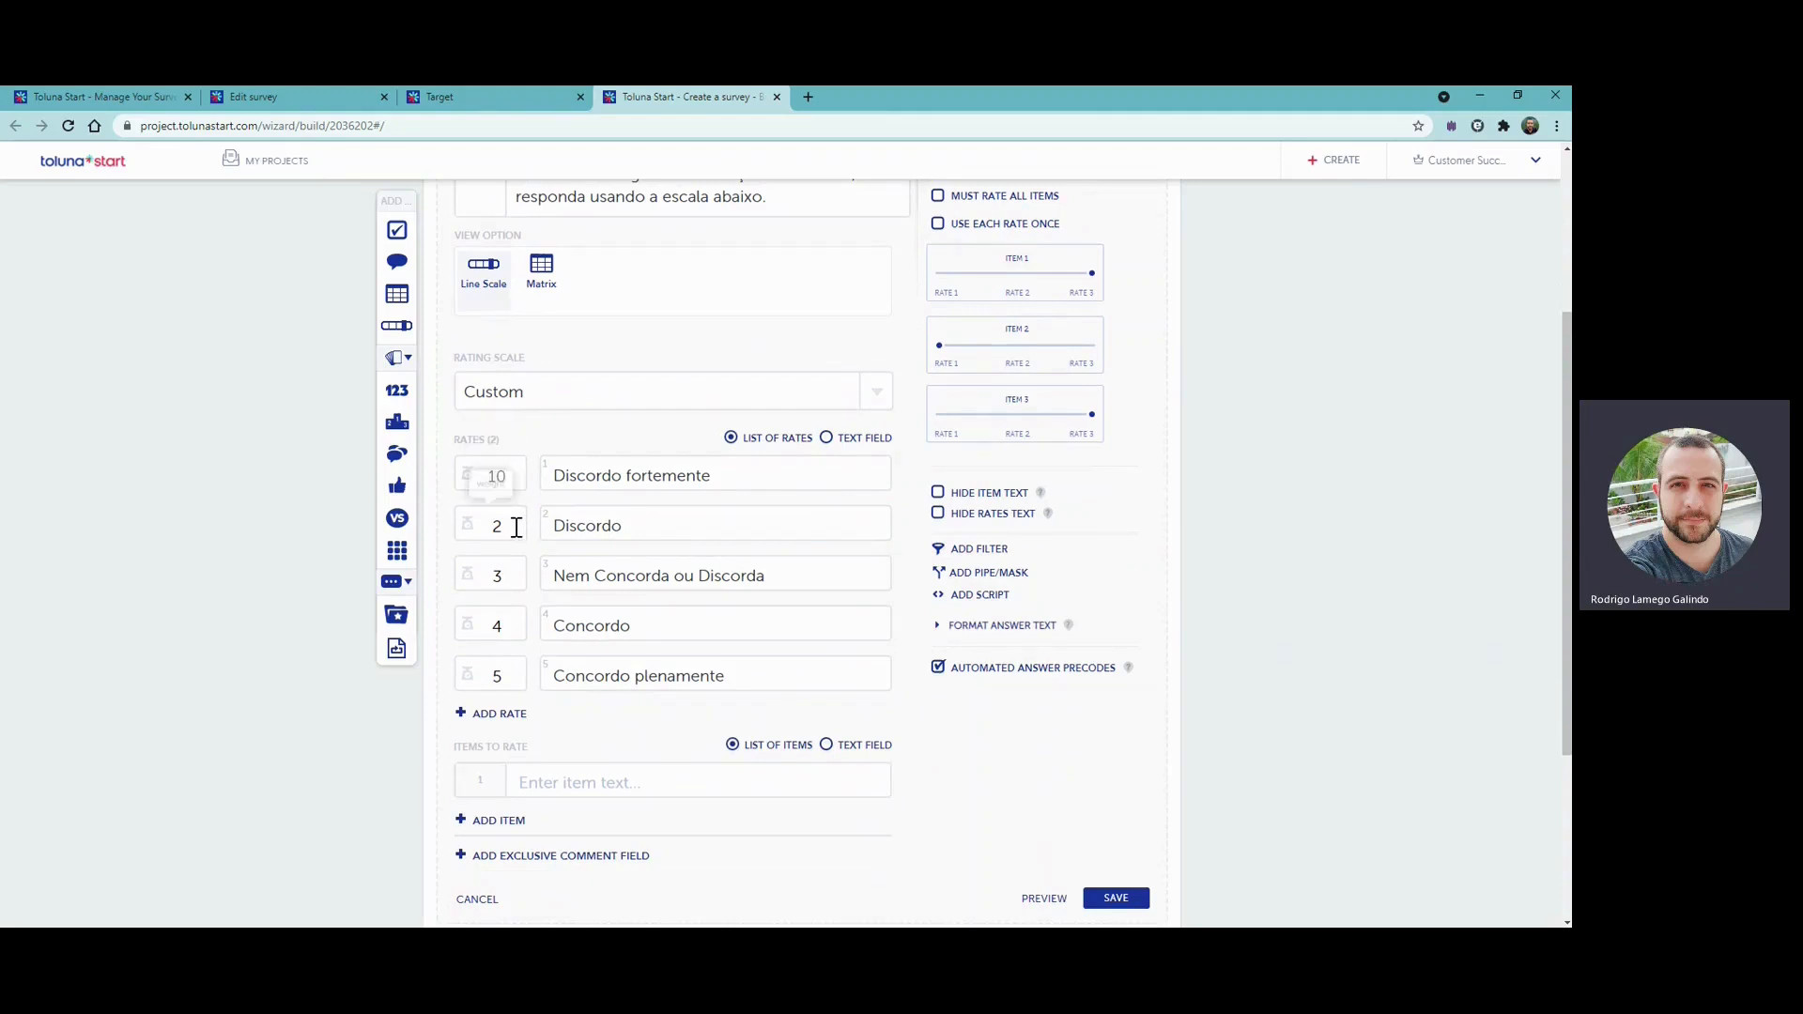
type("0")
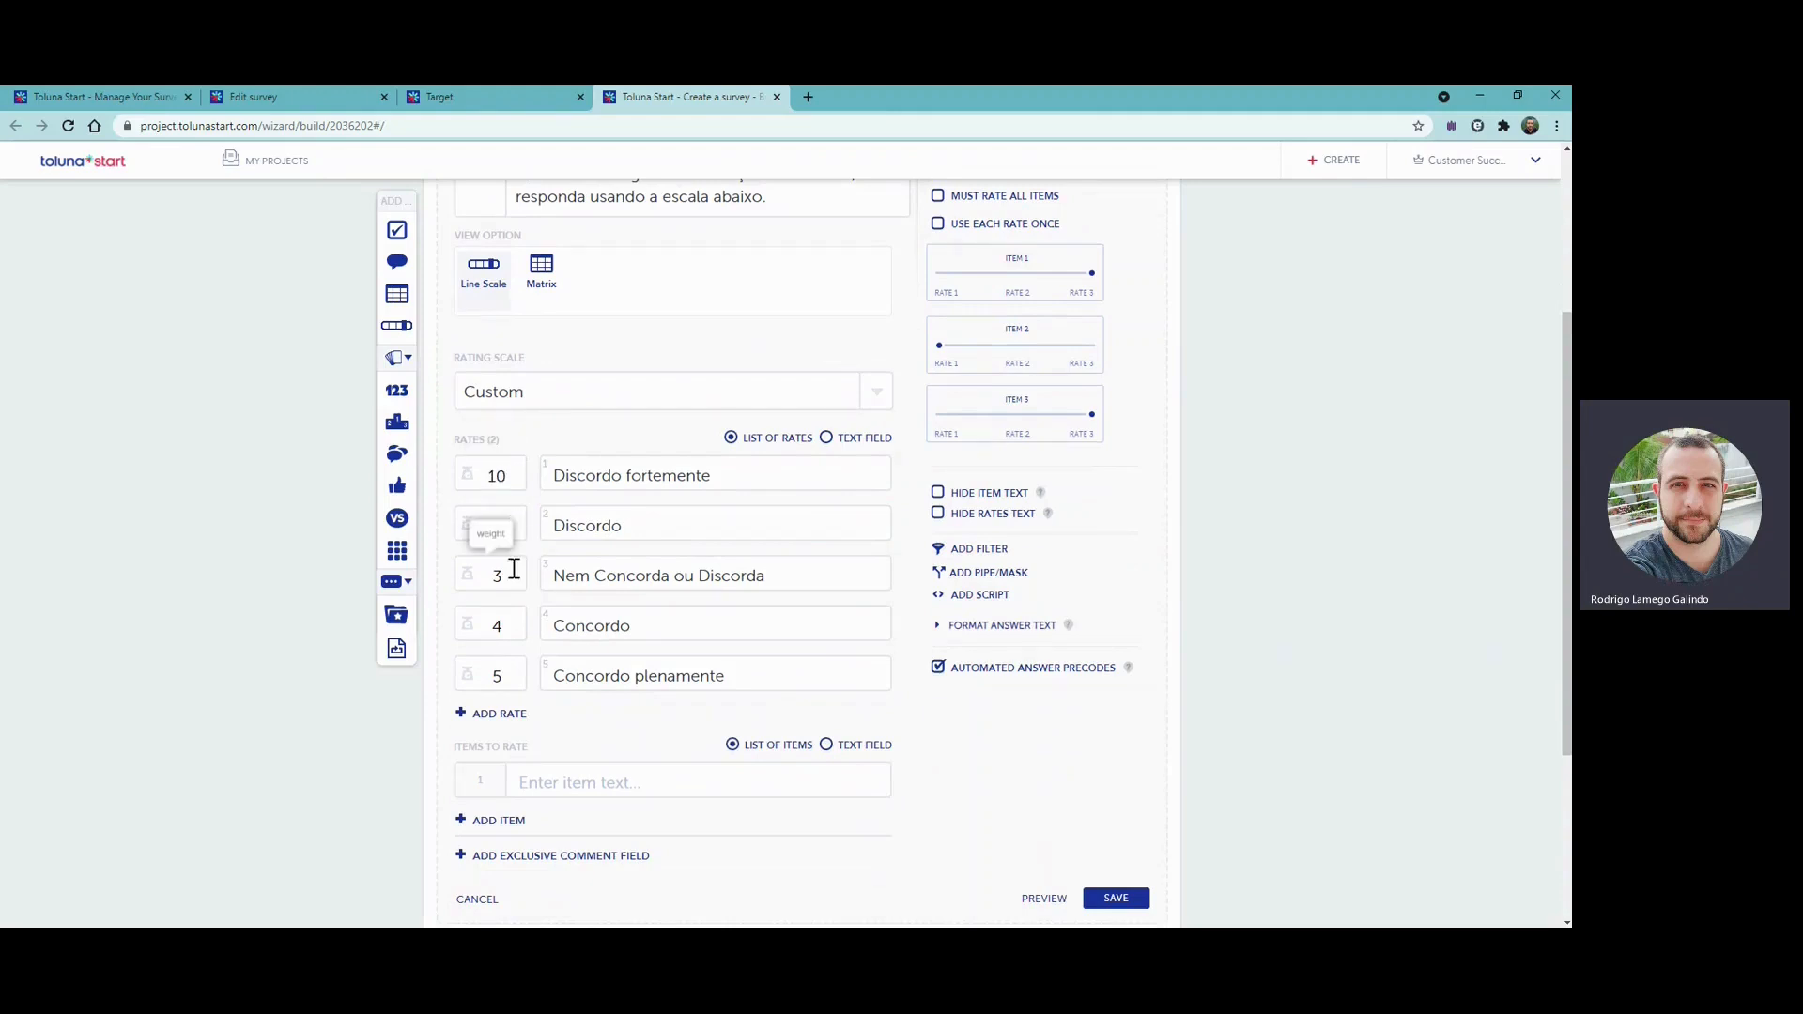
left_click(519, 573)
type("0")
left_click(507, 628)
type("0")
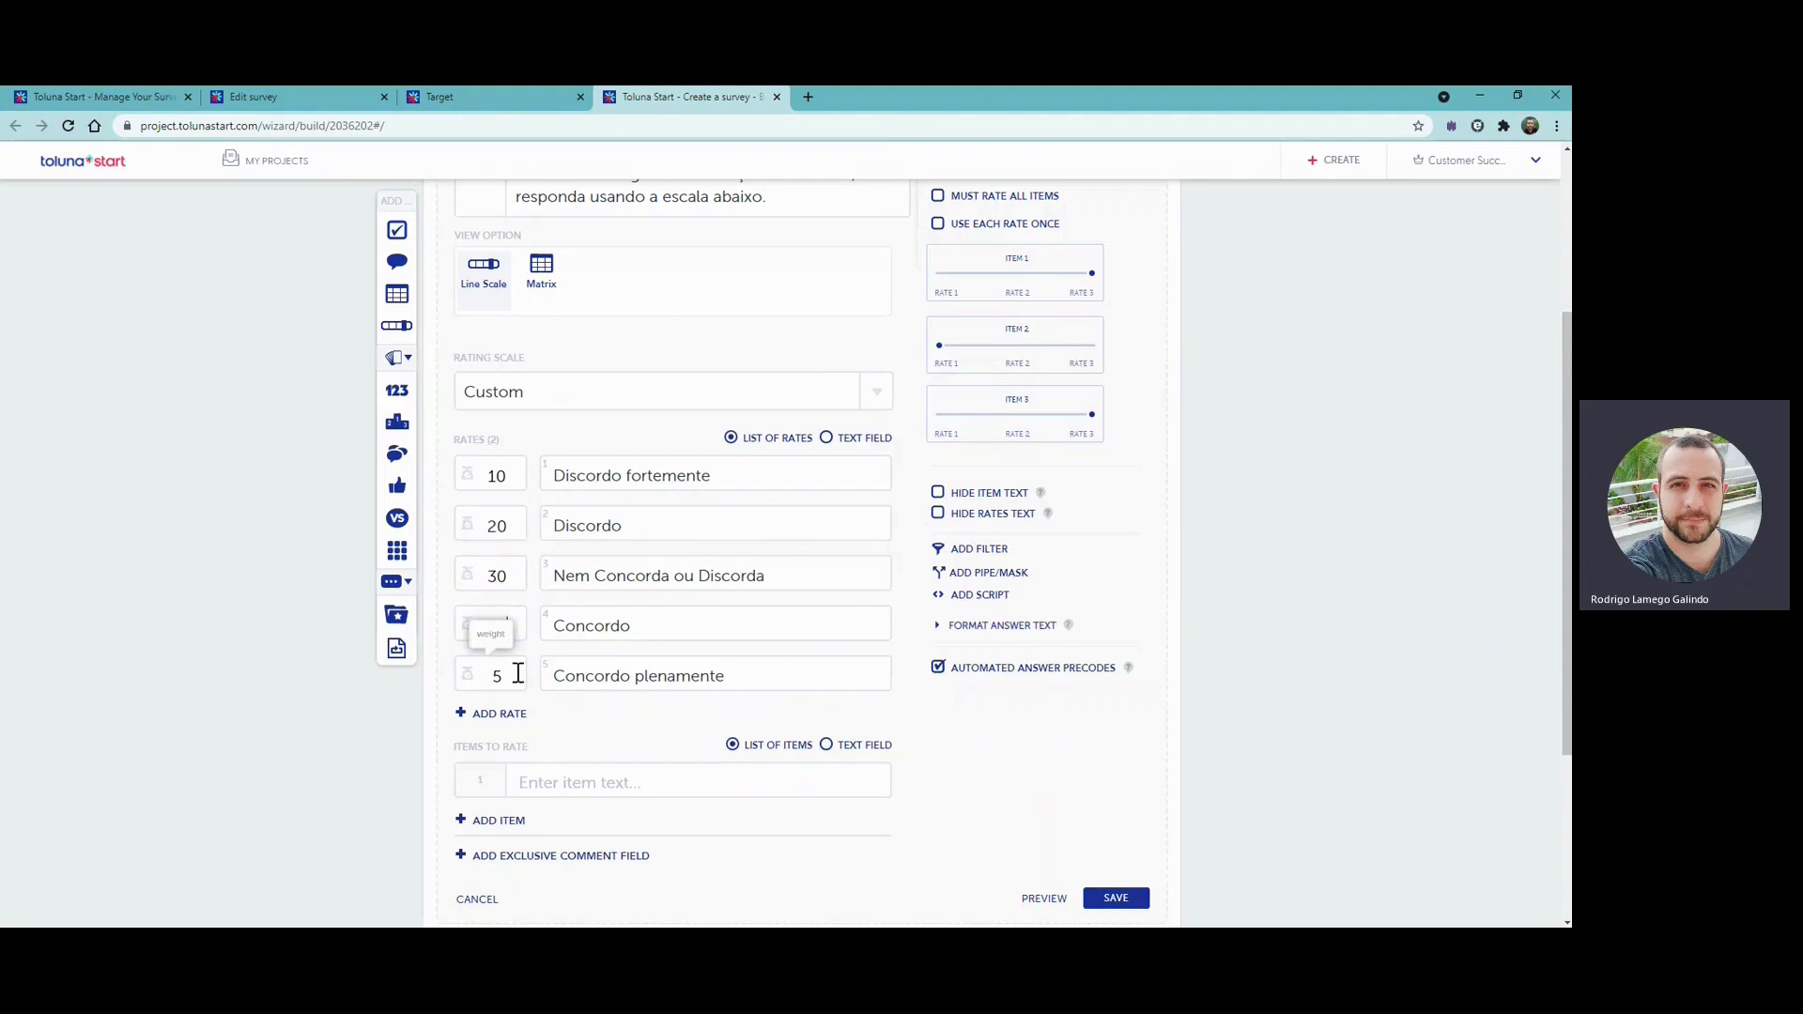
left_click(512, 676)
type("0")
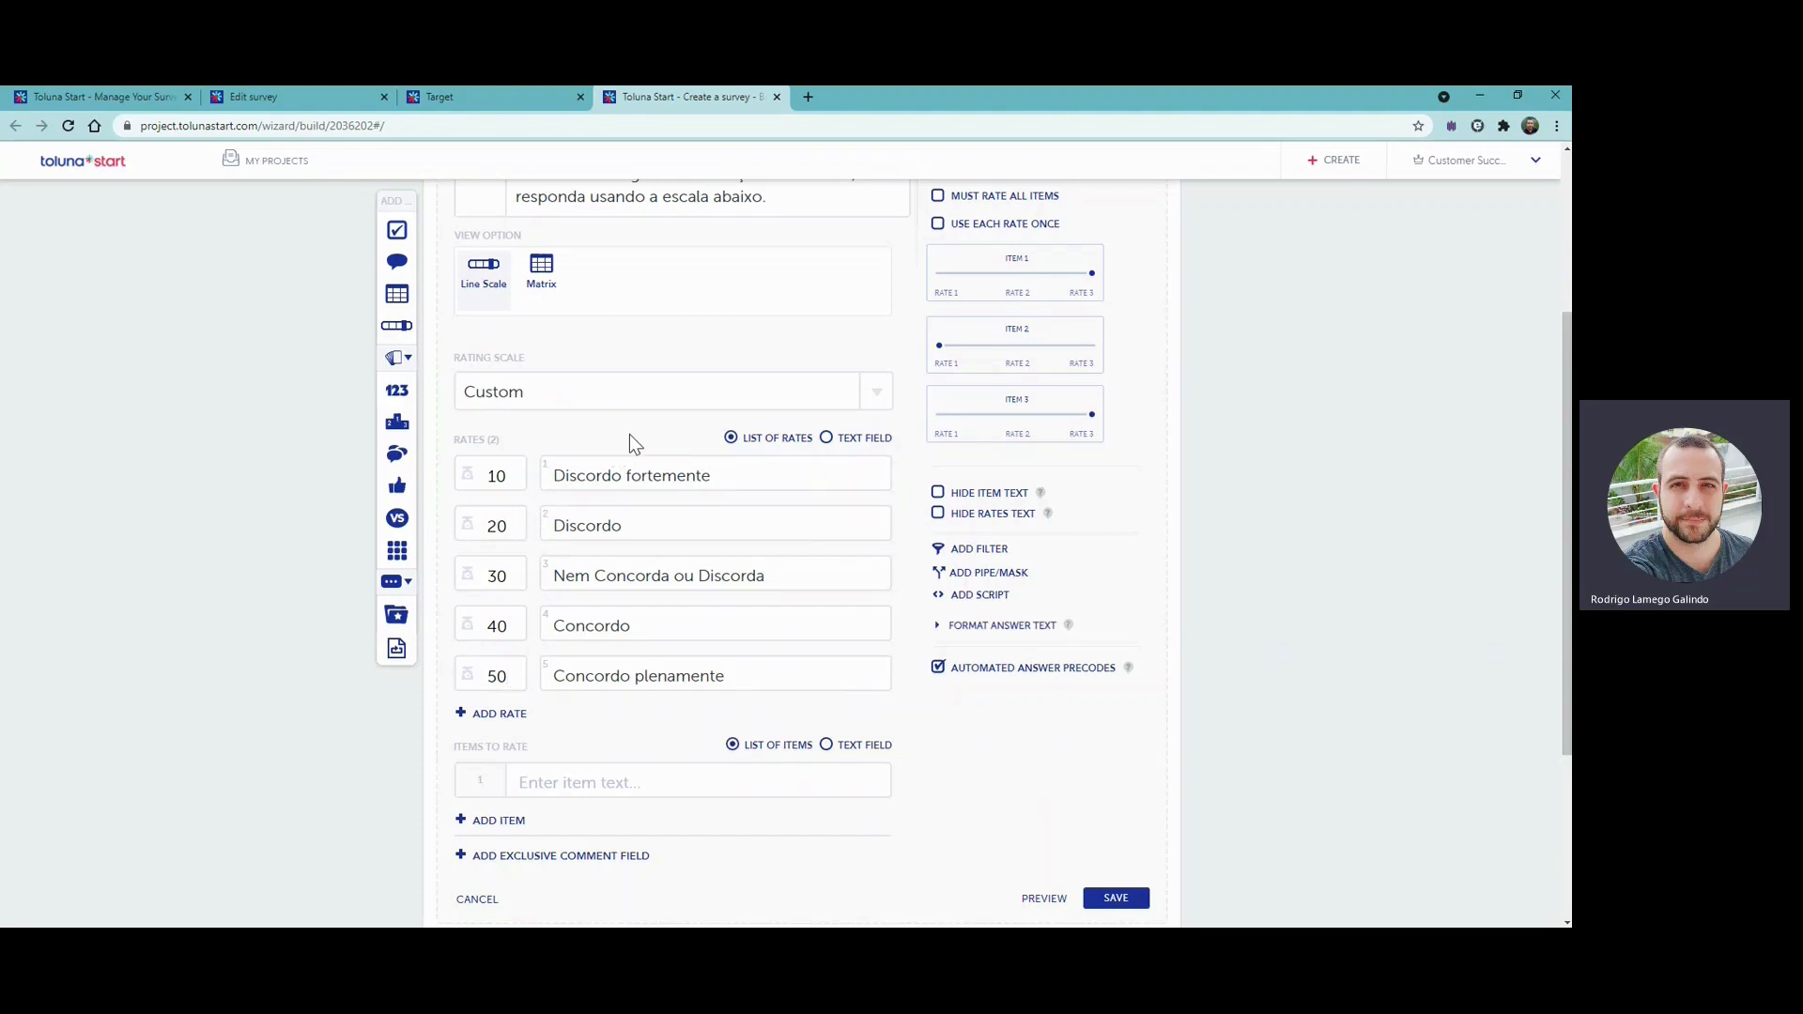
- Return the weights of the five rates to 1, 2, 3, 4 and 5
left_click(514, 476)
key("BackSpace")
left_click(507, 526)
key("BackSpace")
left_click(508, 576)
key("BackSpace")
left_click(508, 626)
key("BackSpace")
left_click(508, 676)
key("BackSpace")
- Paste the statements from "Sempre compro as mesmas marcas" to "Prefiro usar produtos de limpeza doméstica" as items to rate and show them as a list
left_click(827, 745)
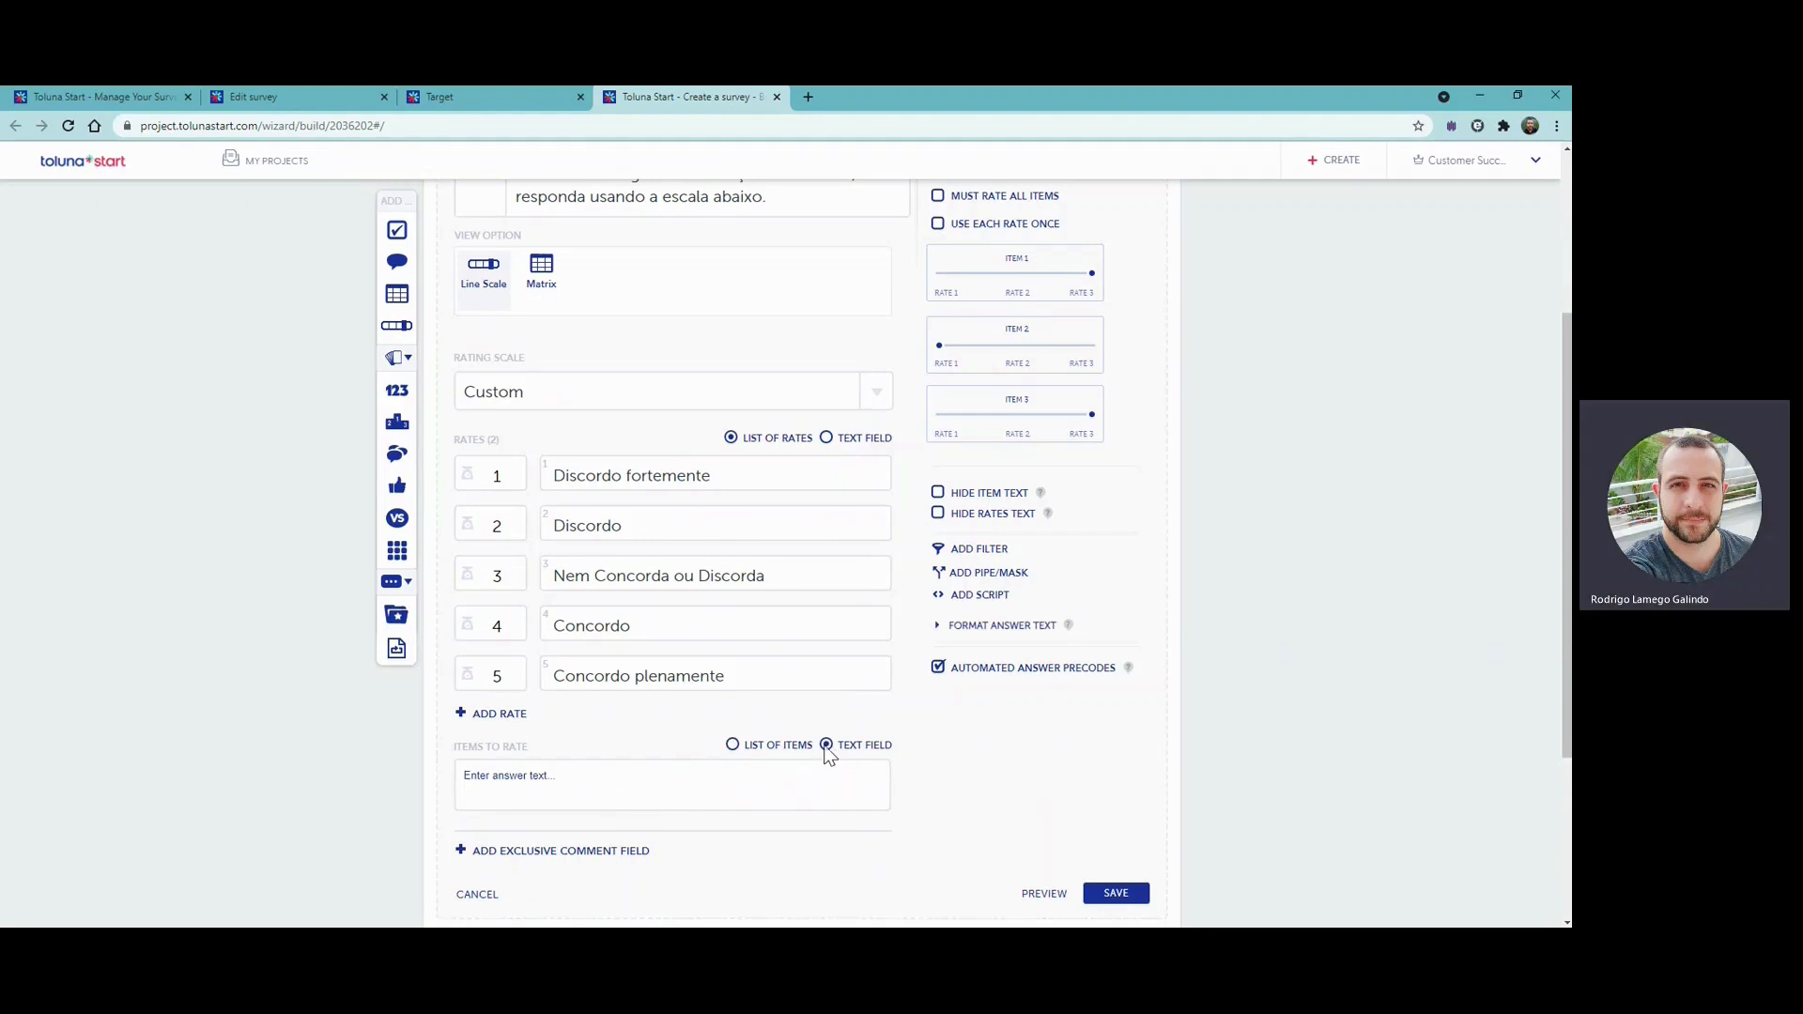
left_click(748, 797)
key("ctrl+a")
type("Sempre compro as mesmas marcas e produtos de limpeza doméstica Costumo usar produtos de limpeza doméstica de marca própria do supermercado Comprarei quaisquer produtos de limpeza doméstica que estejam em oferta ou promoção Fico feliz em experimentar novos produtos de limpeza doméstica Comprarei produtos de limpeza doméstica se me tiverem sido recomendados Eu faço meus próprios remédios de limpeza doméstica Eu compro principalmente produtos de limpeza doméstica de marca Eu pesquiso produtos de limpeza doméstica antes de usá-los para garantir que sejam seguros Parei de usar certos produtos de limpeza por achar que eram muito agressivos Eu uso diferentes marcas e produtos para diferentes tarefas de limpeza doméstica Procuro produtos para matar germes/bactérias Estou disposto a gastar mais em um produto de limpeza eficaz Estou preocupado com a propagação de doenças/germes causadores de doenças Prefiro um produto de limpeza que possa ser usado em várias superfícies/áreas Prefiro usar produtos de limpeza doméstica que sejam amigos do ambiente")
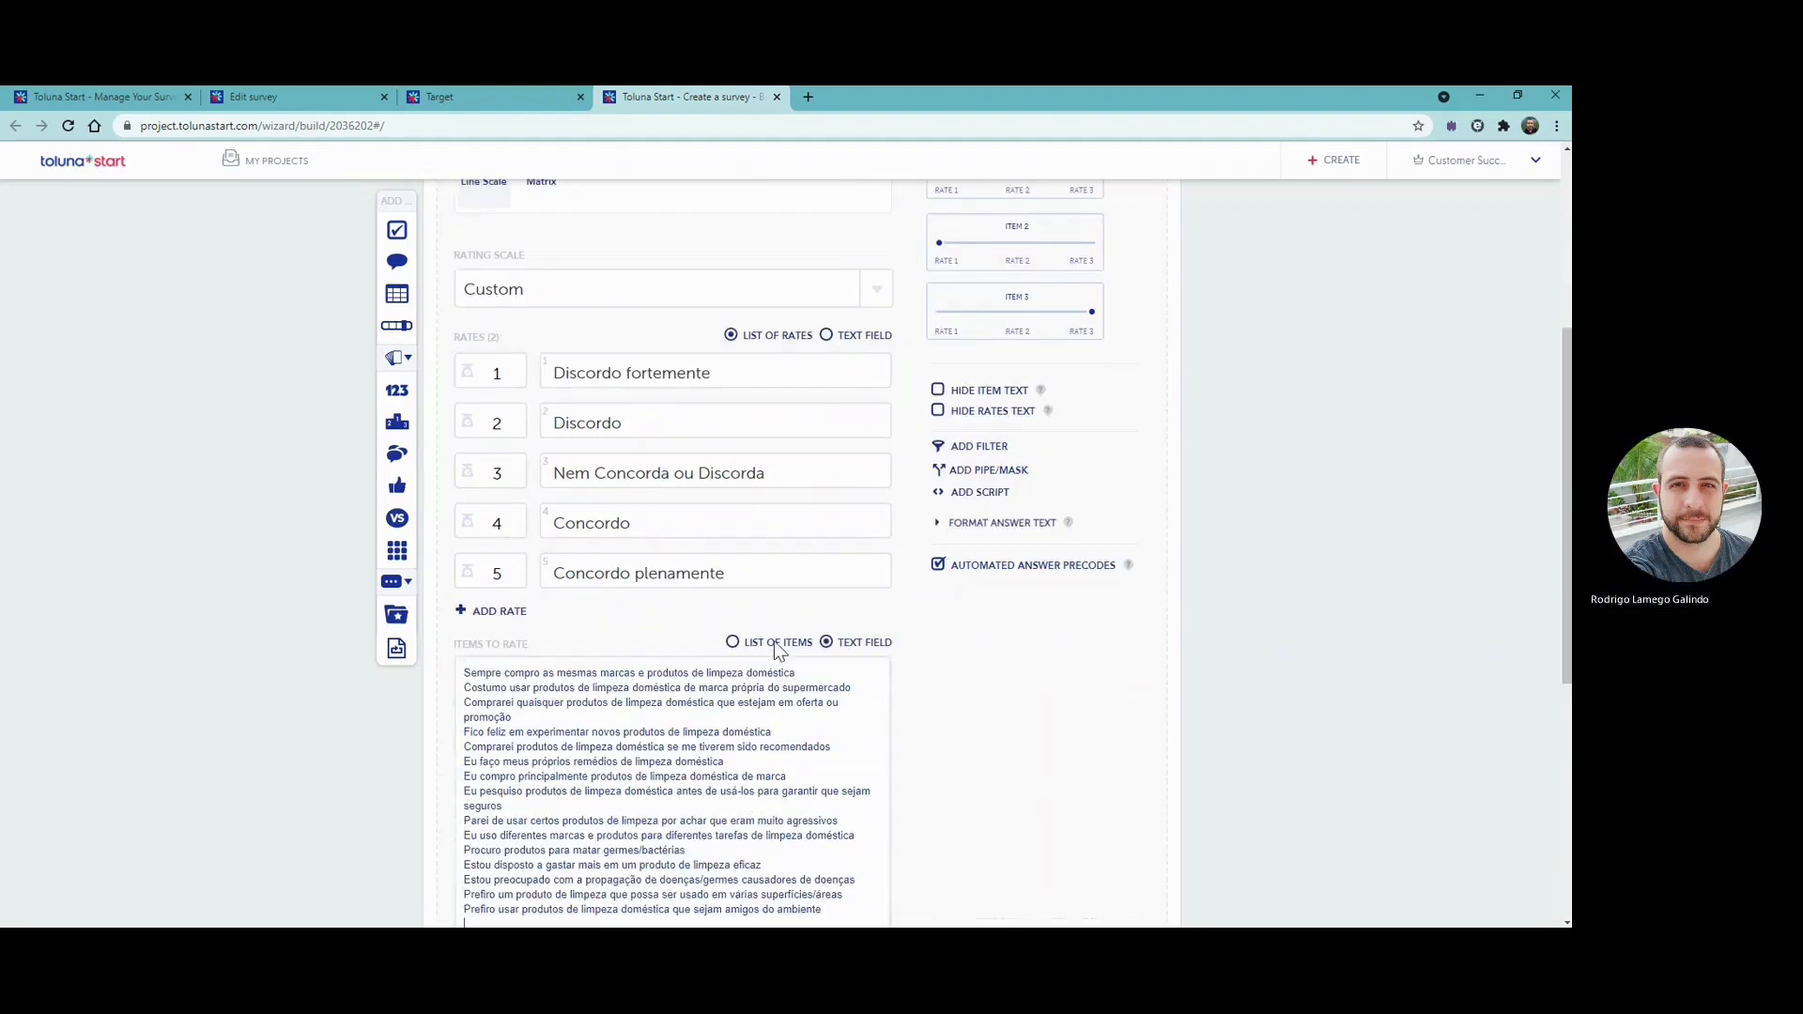
scroll(799, 677, "down", 3)
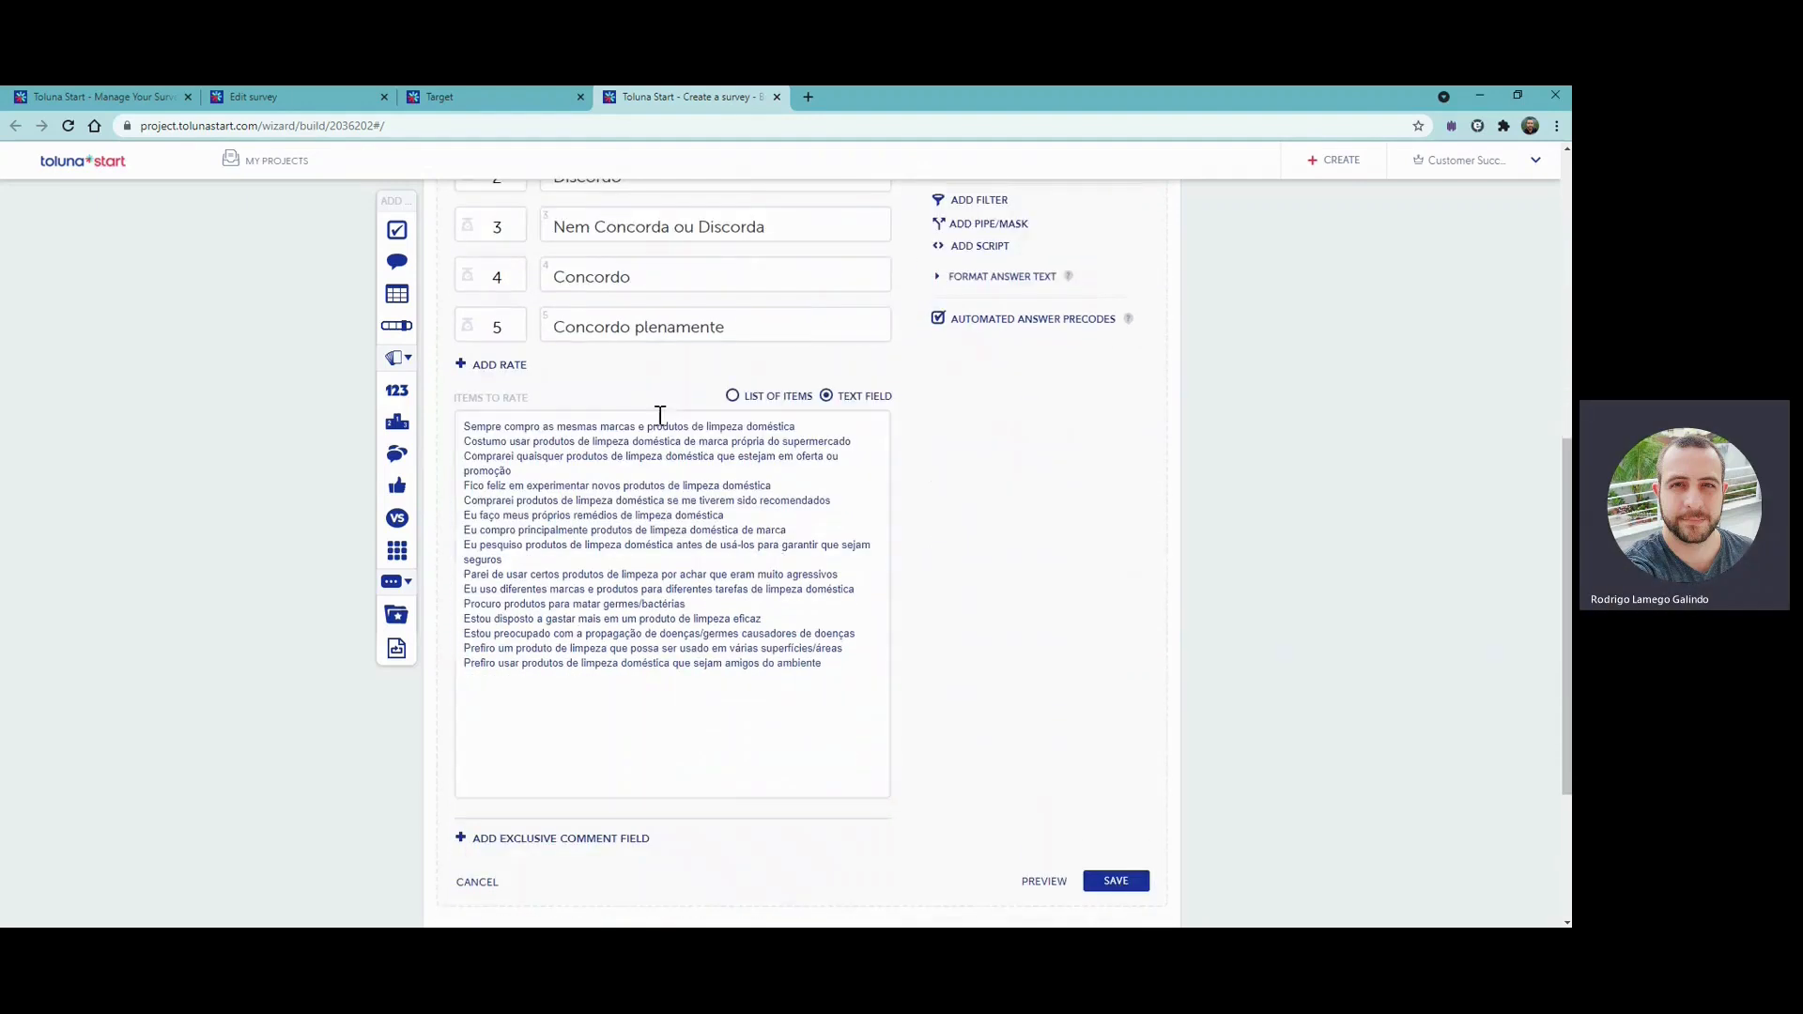
left_click(757, 396)
scroll(945, 520, "down", 8)
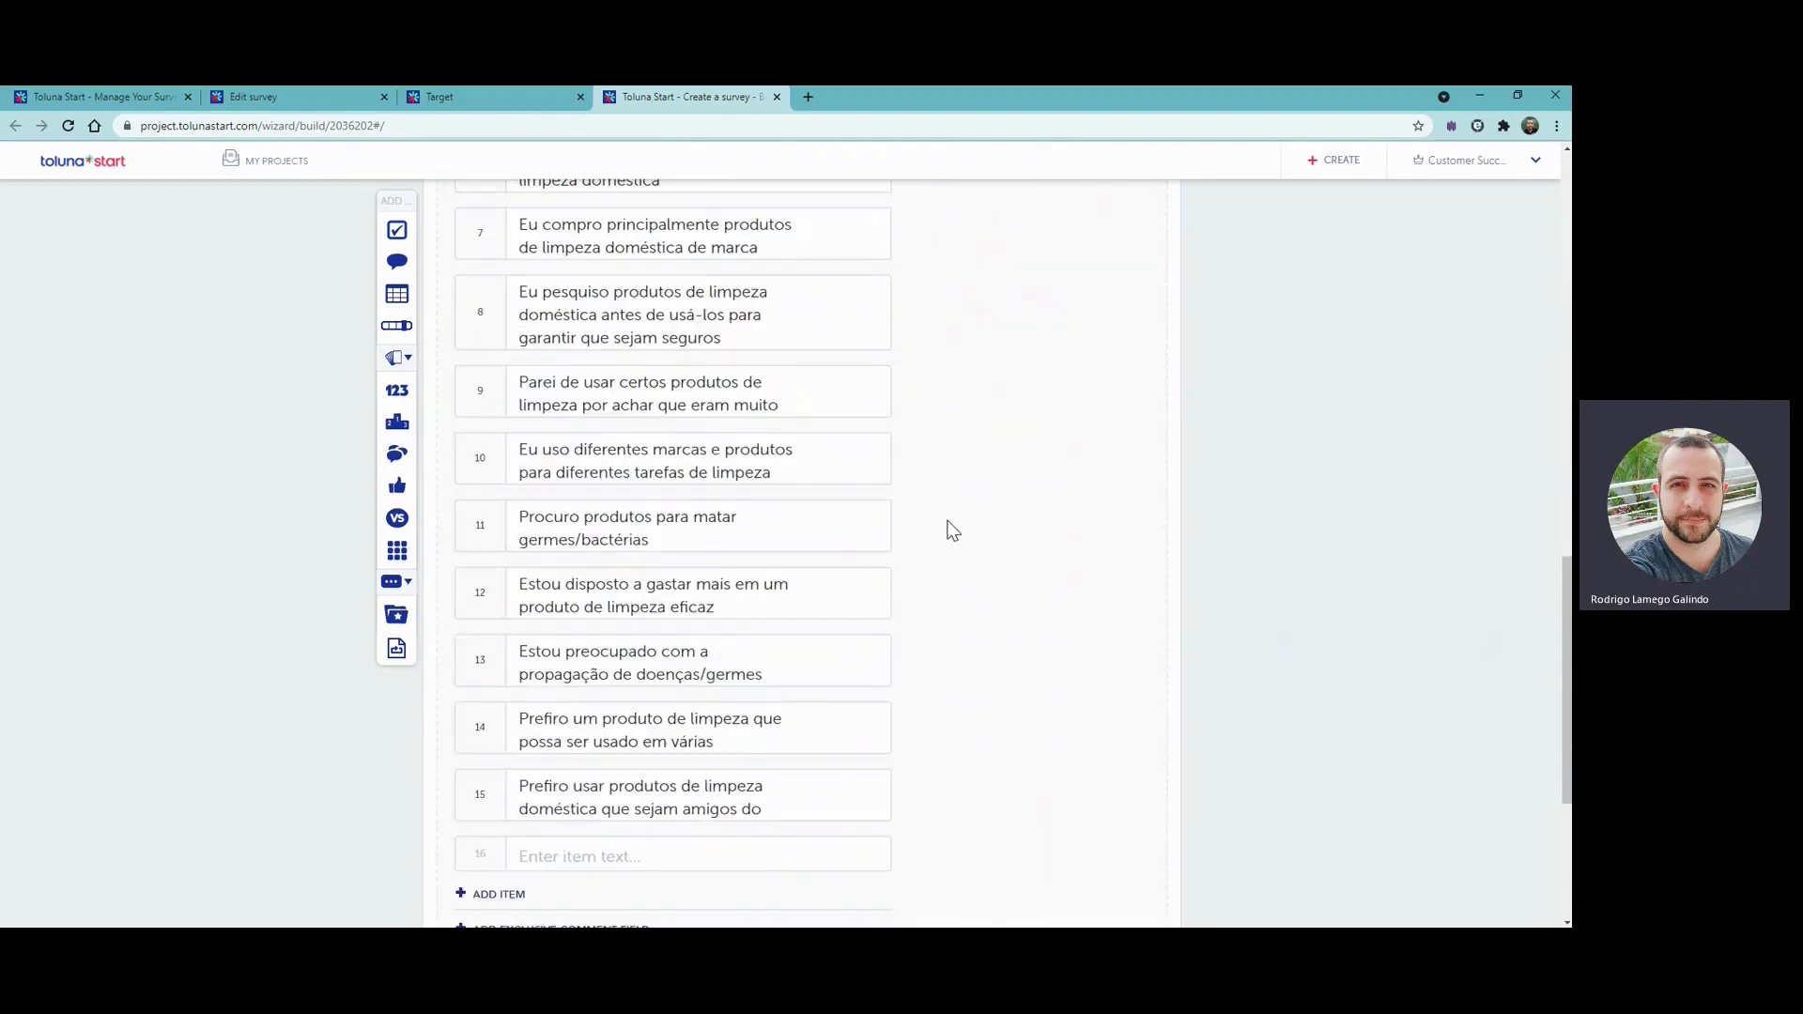
- Enable Randomize Items and Must Rate All Items, leave Use Each Rate Once off, and save the rating question
scroll(954, 521, "up", 15)
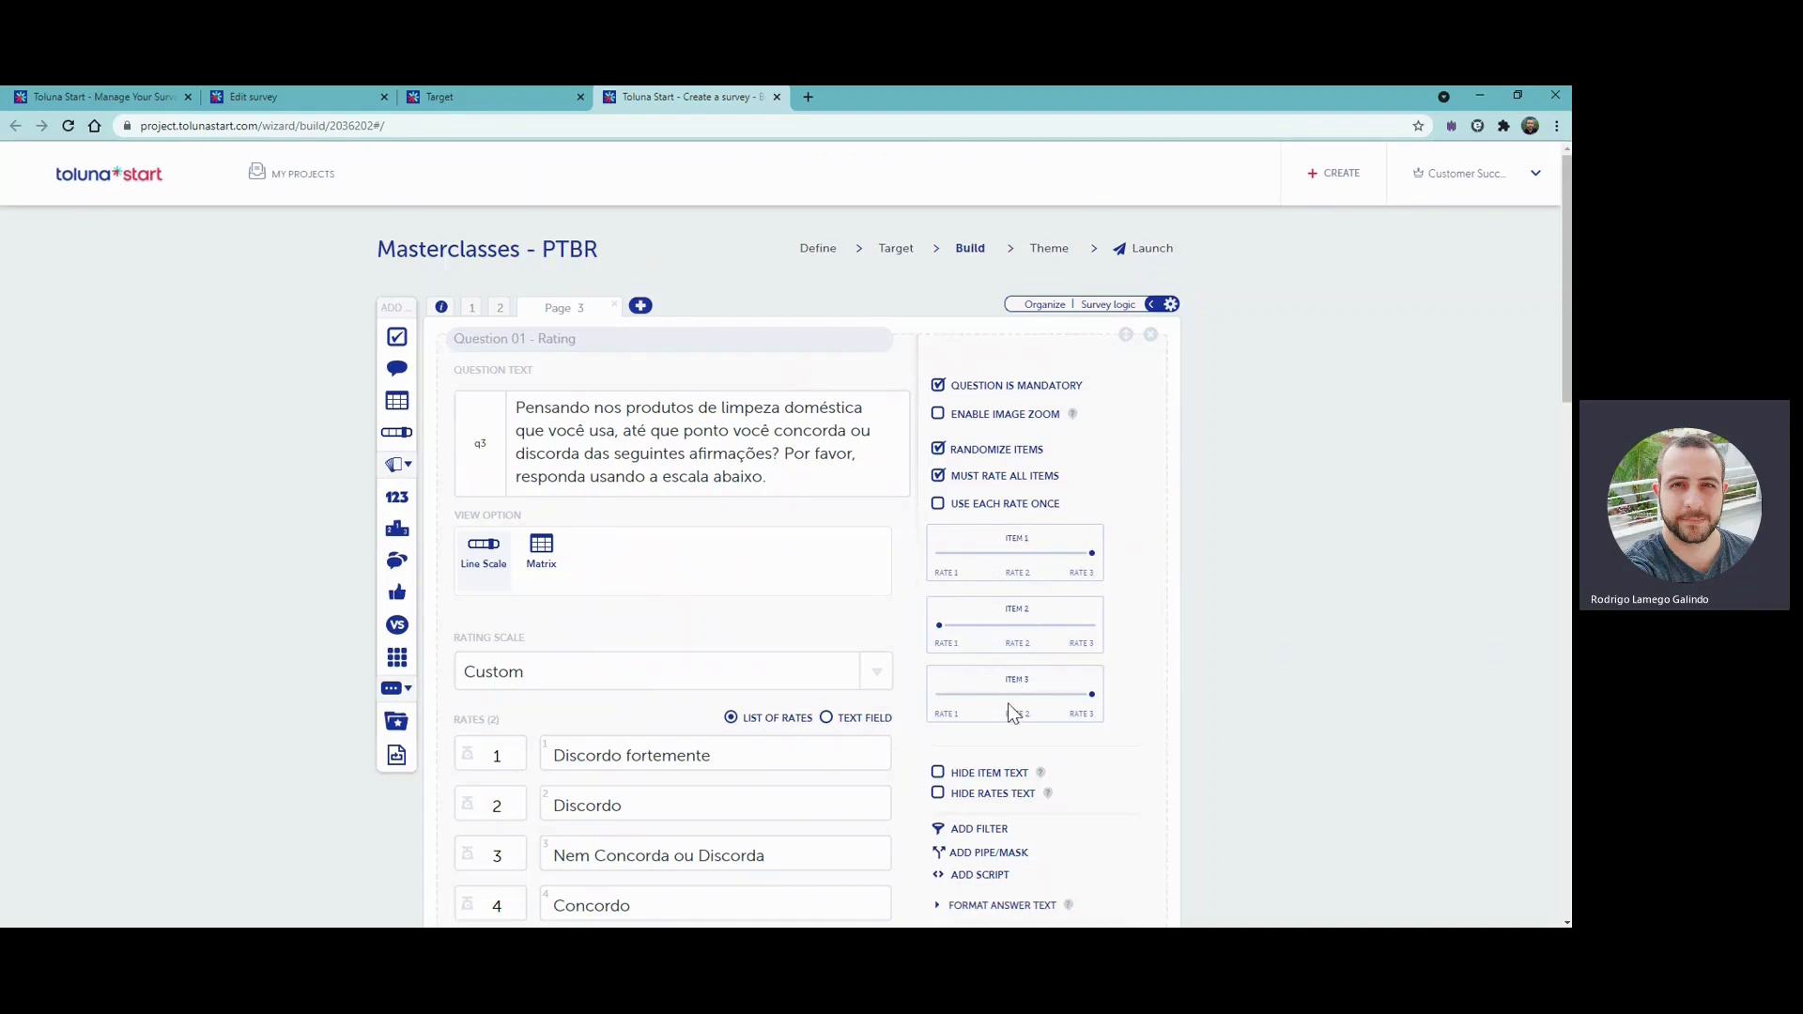
left_click(986, 505)
left_click(1005, 507)
left_click(966, 506)
scroll(1174, 531, "down", 3)
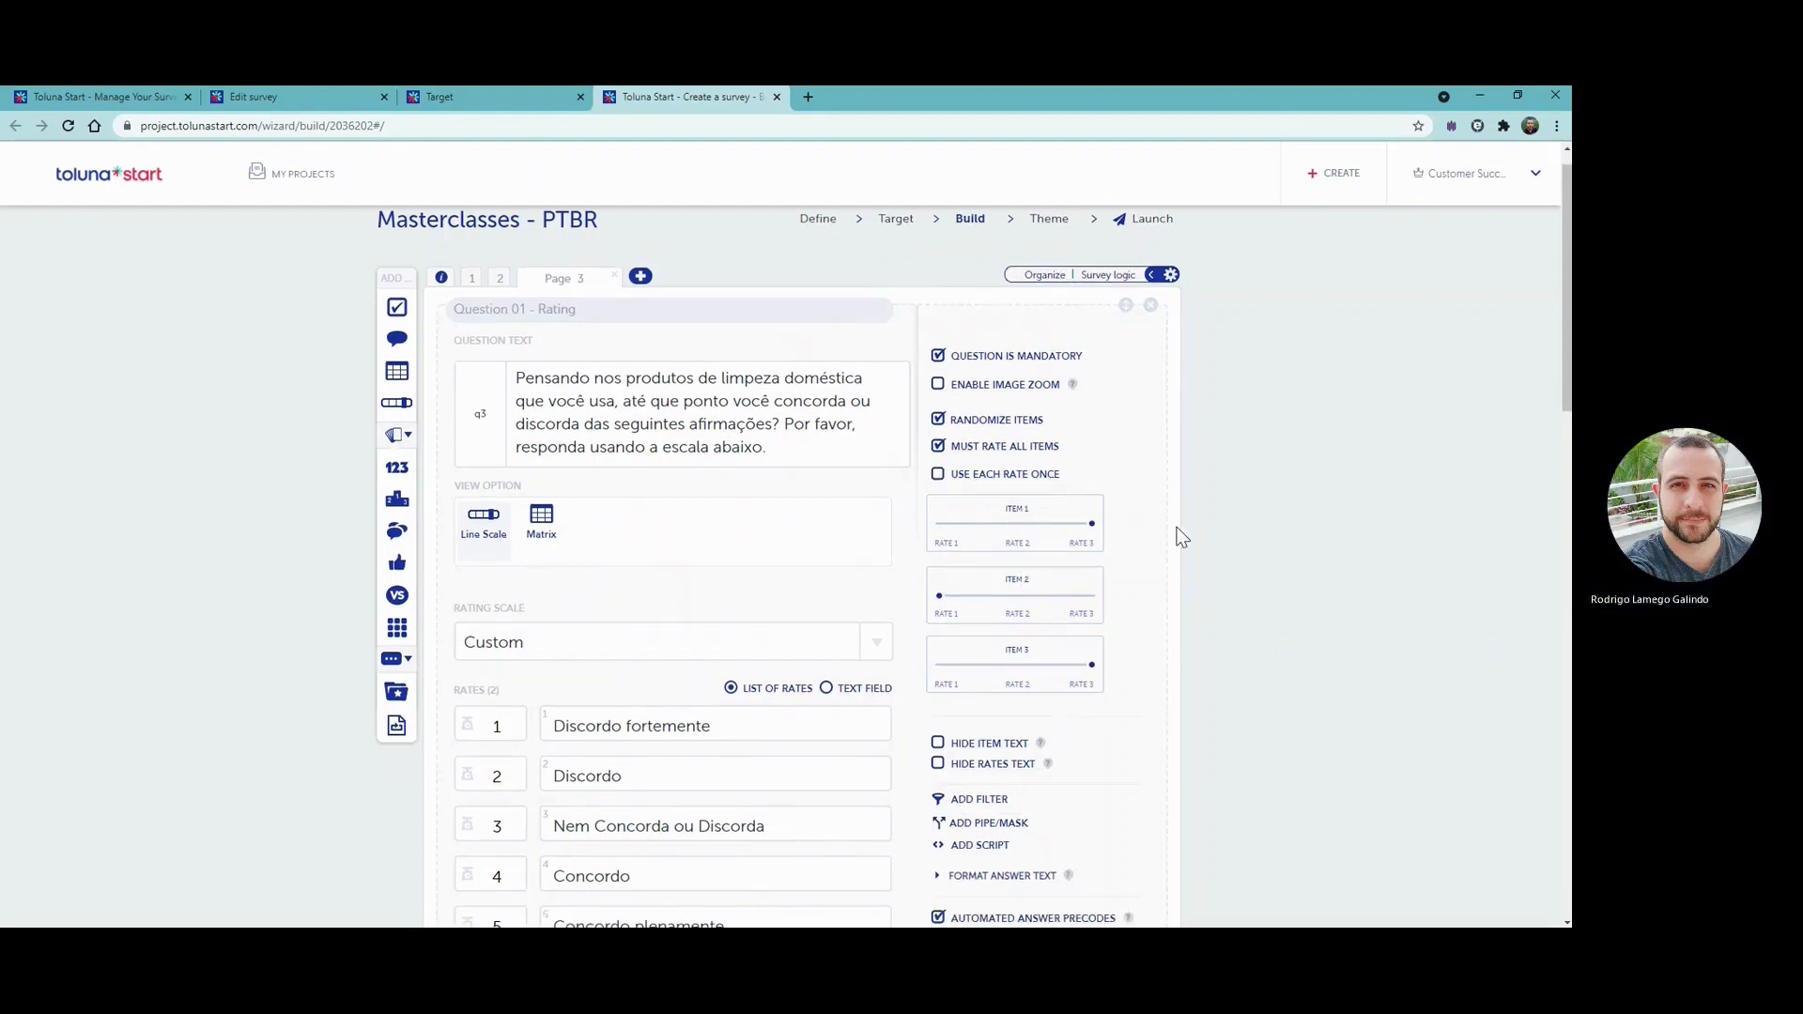
scroll(1170, 519, "down", 6)
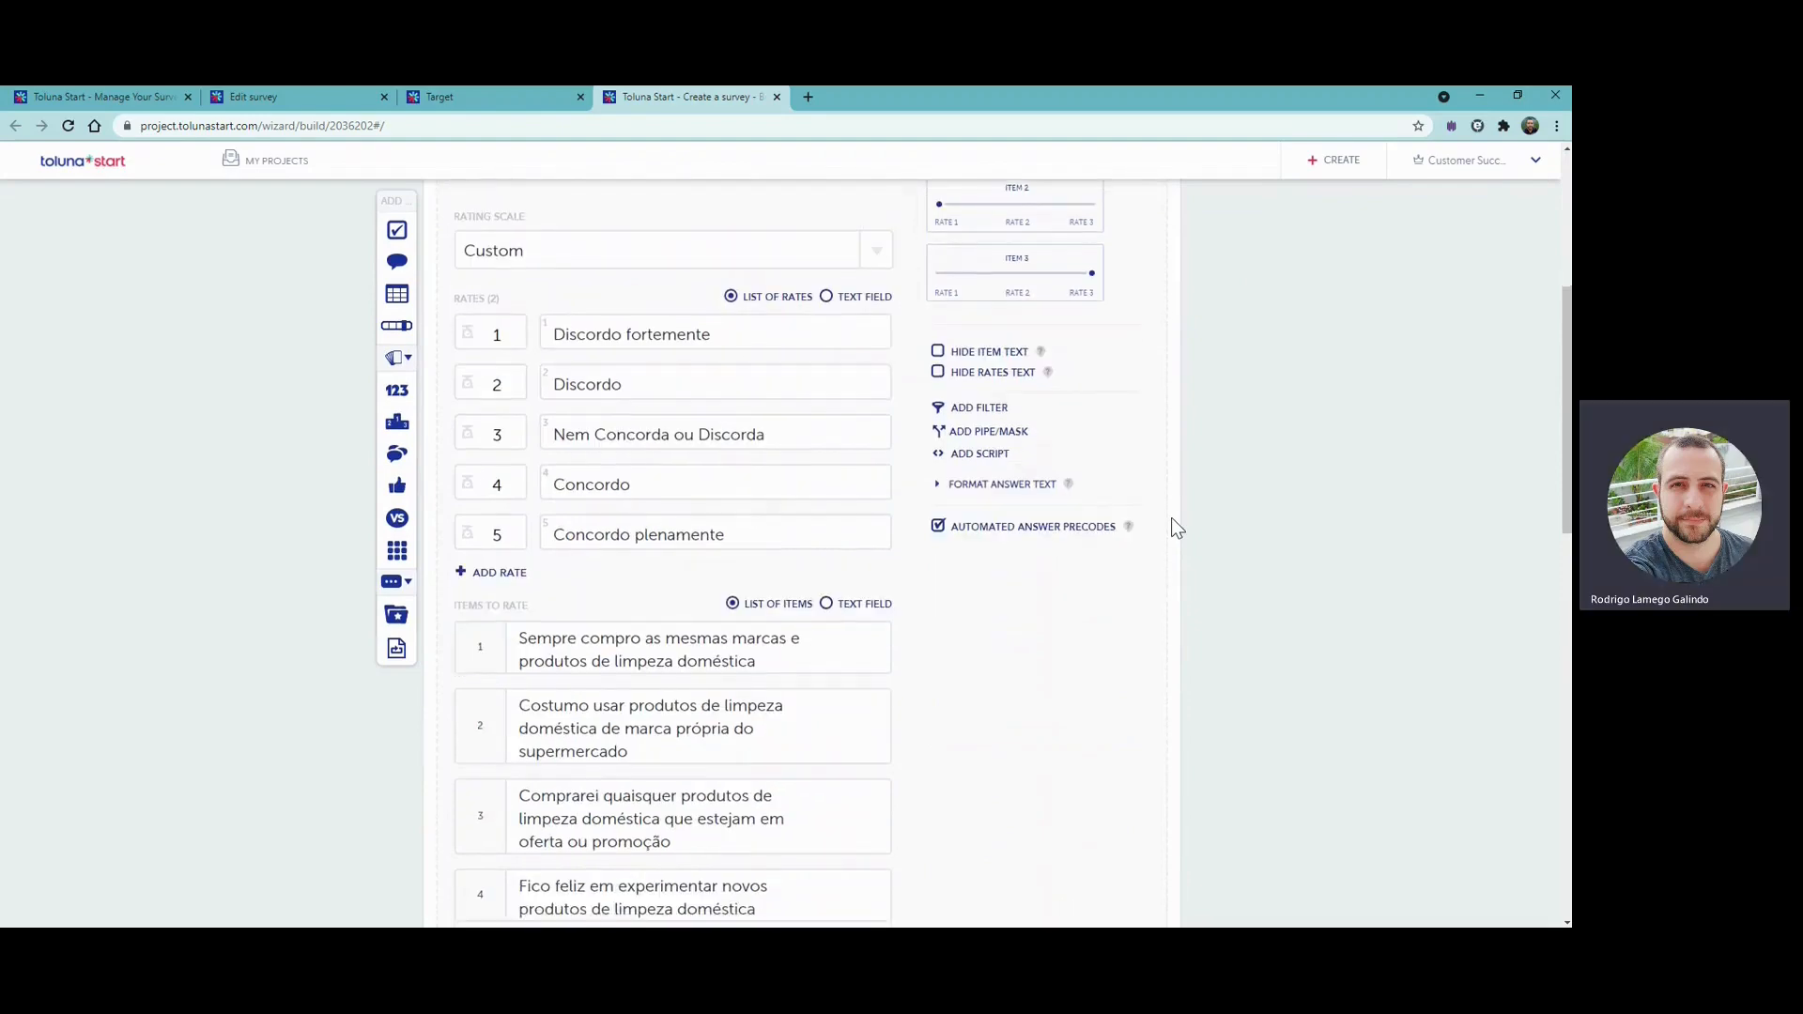
scroll(1174, 526, "down", 8)
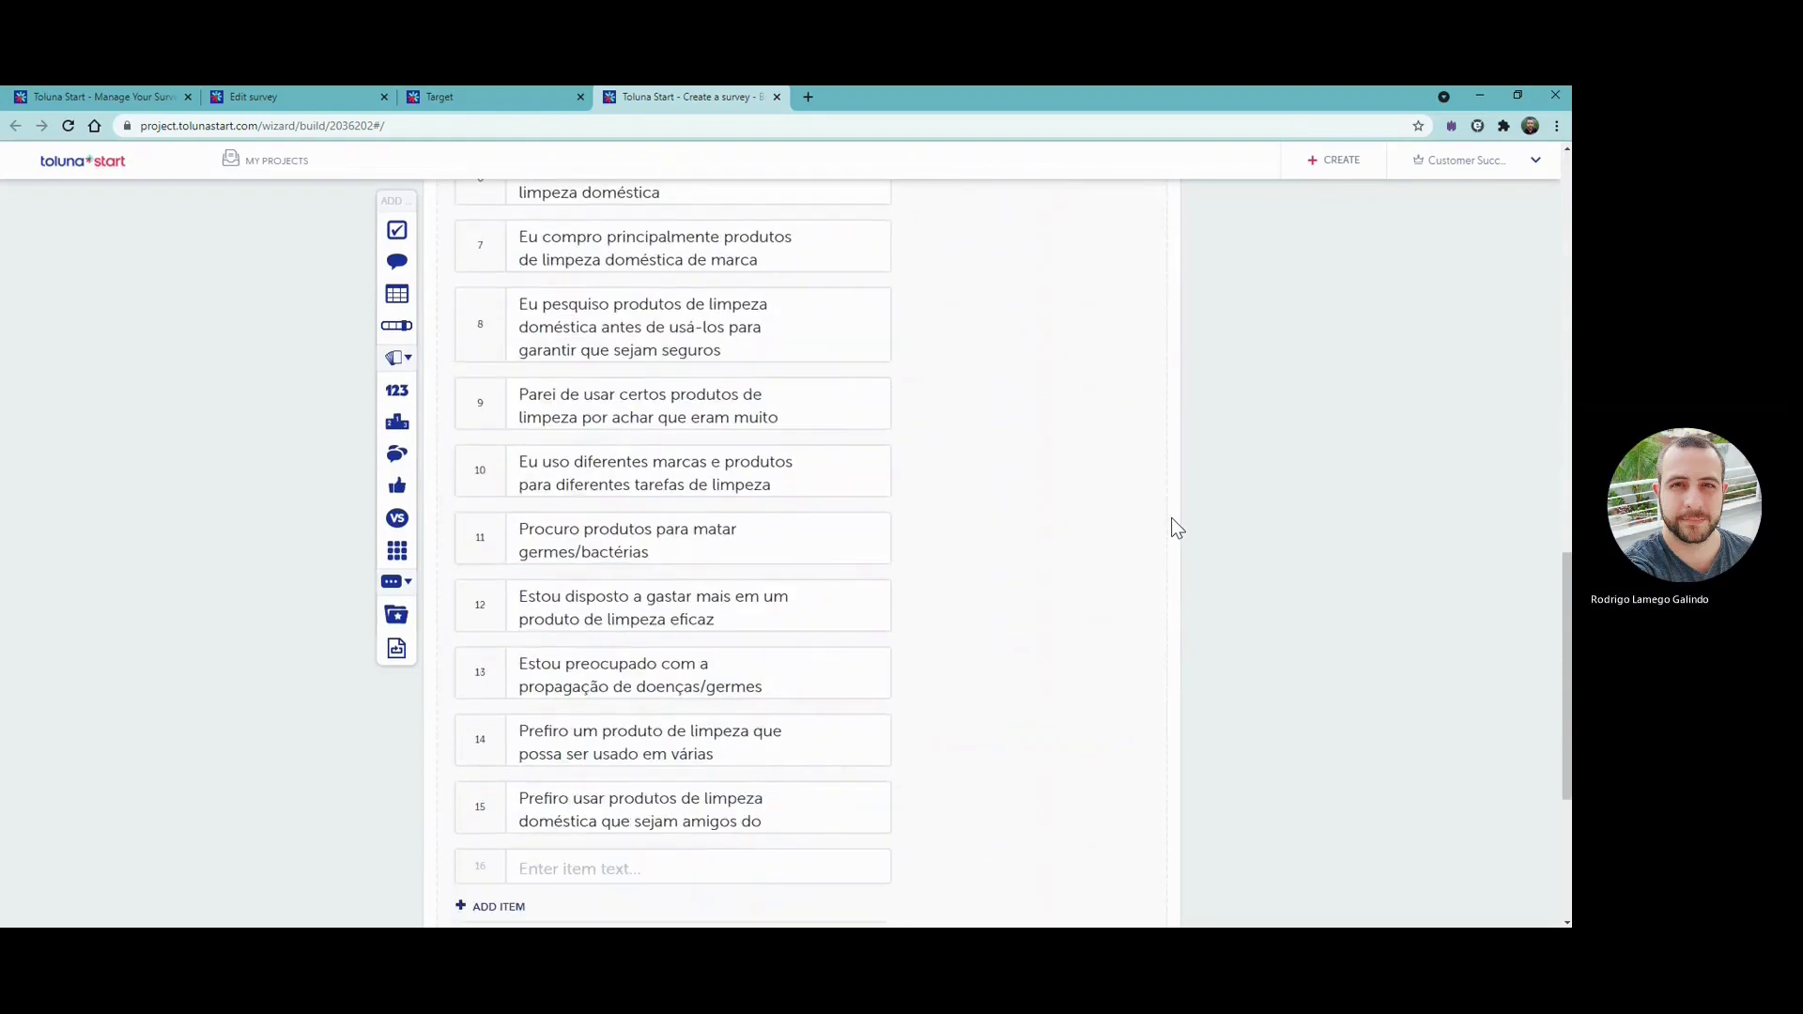
left_click(1126, 699)
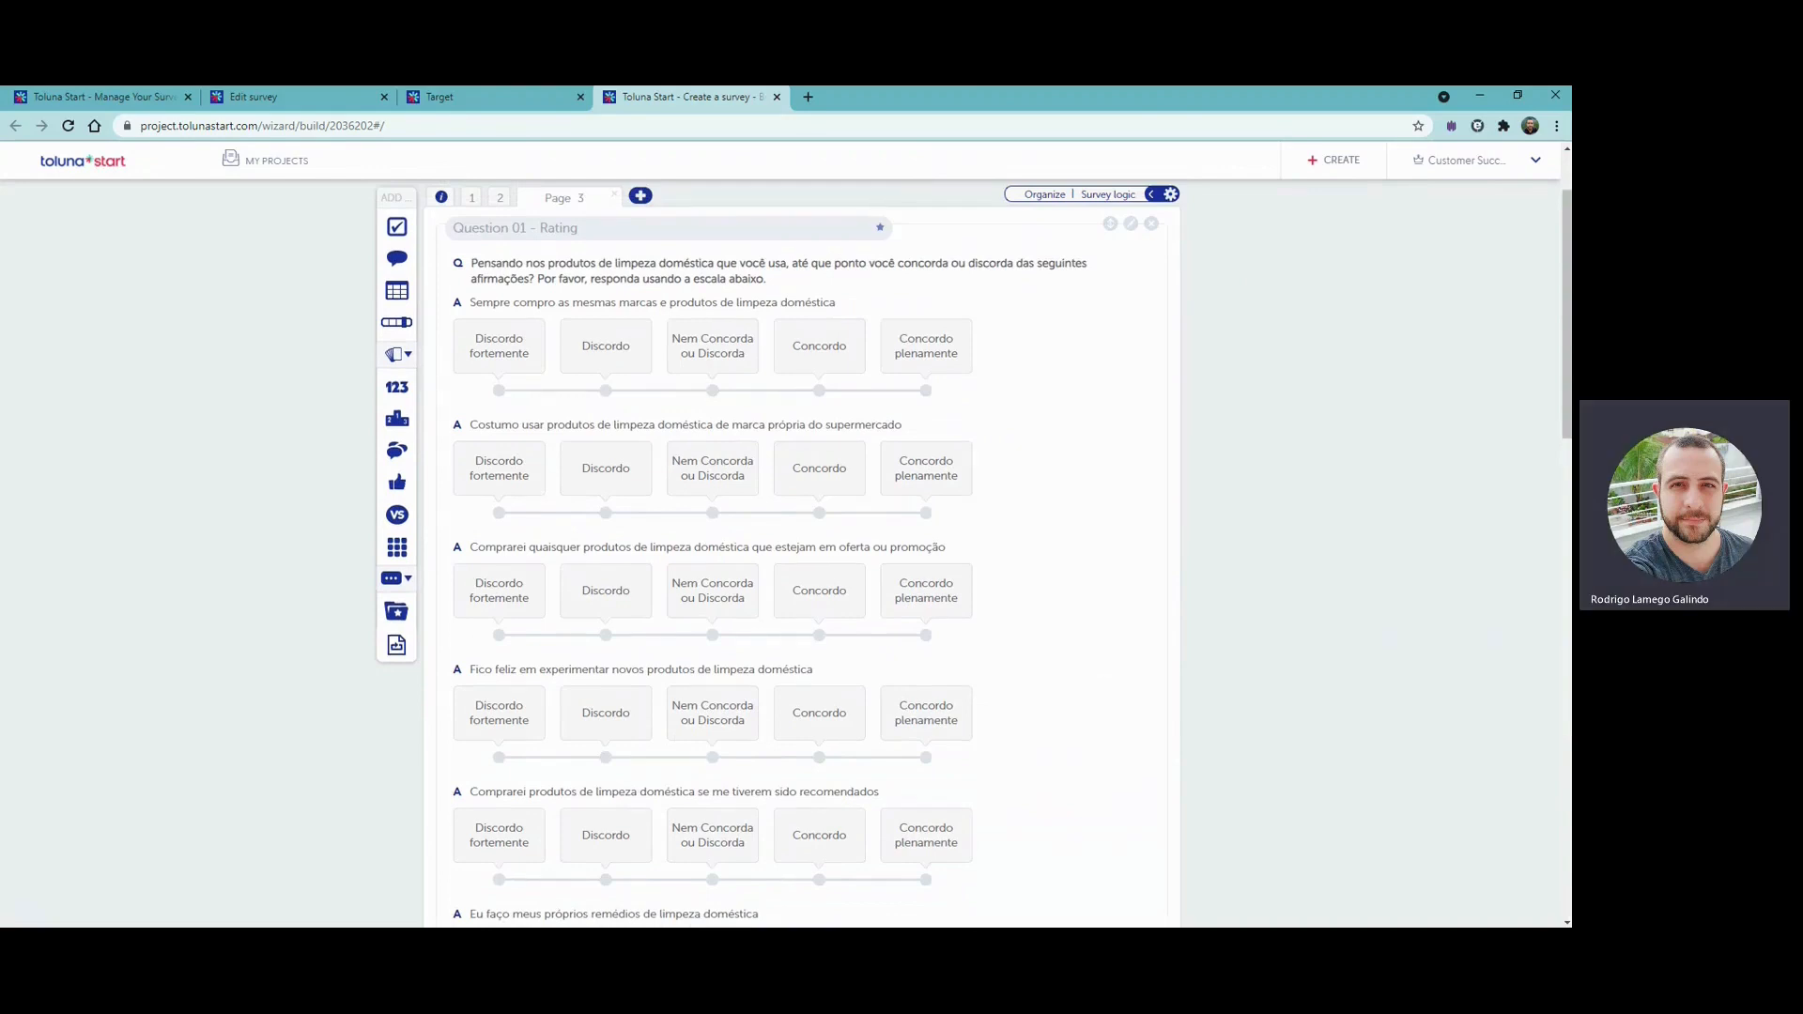
- Reopen the rating question for editing and preview it in Line Scale view
left_click(1131, 226)
scroll(846, 568, "down", 3)
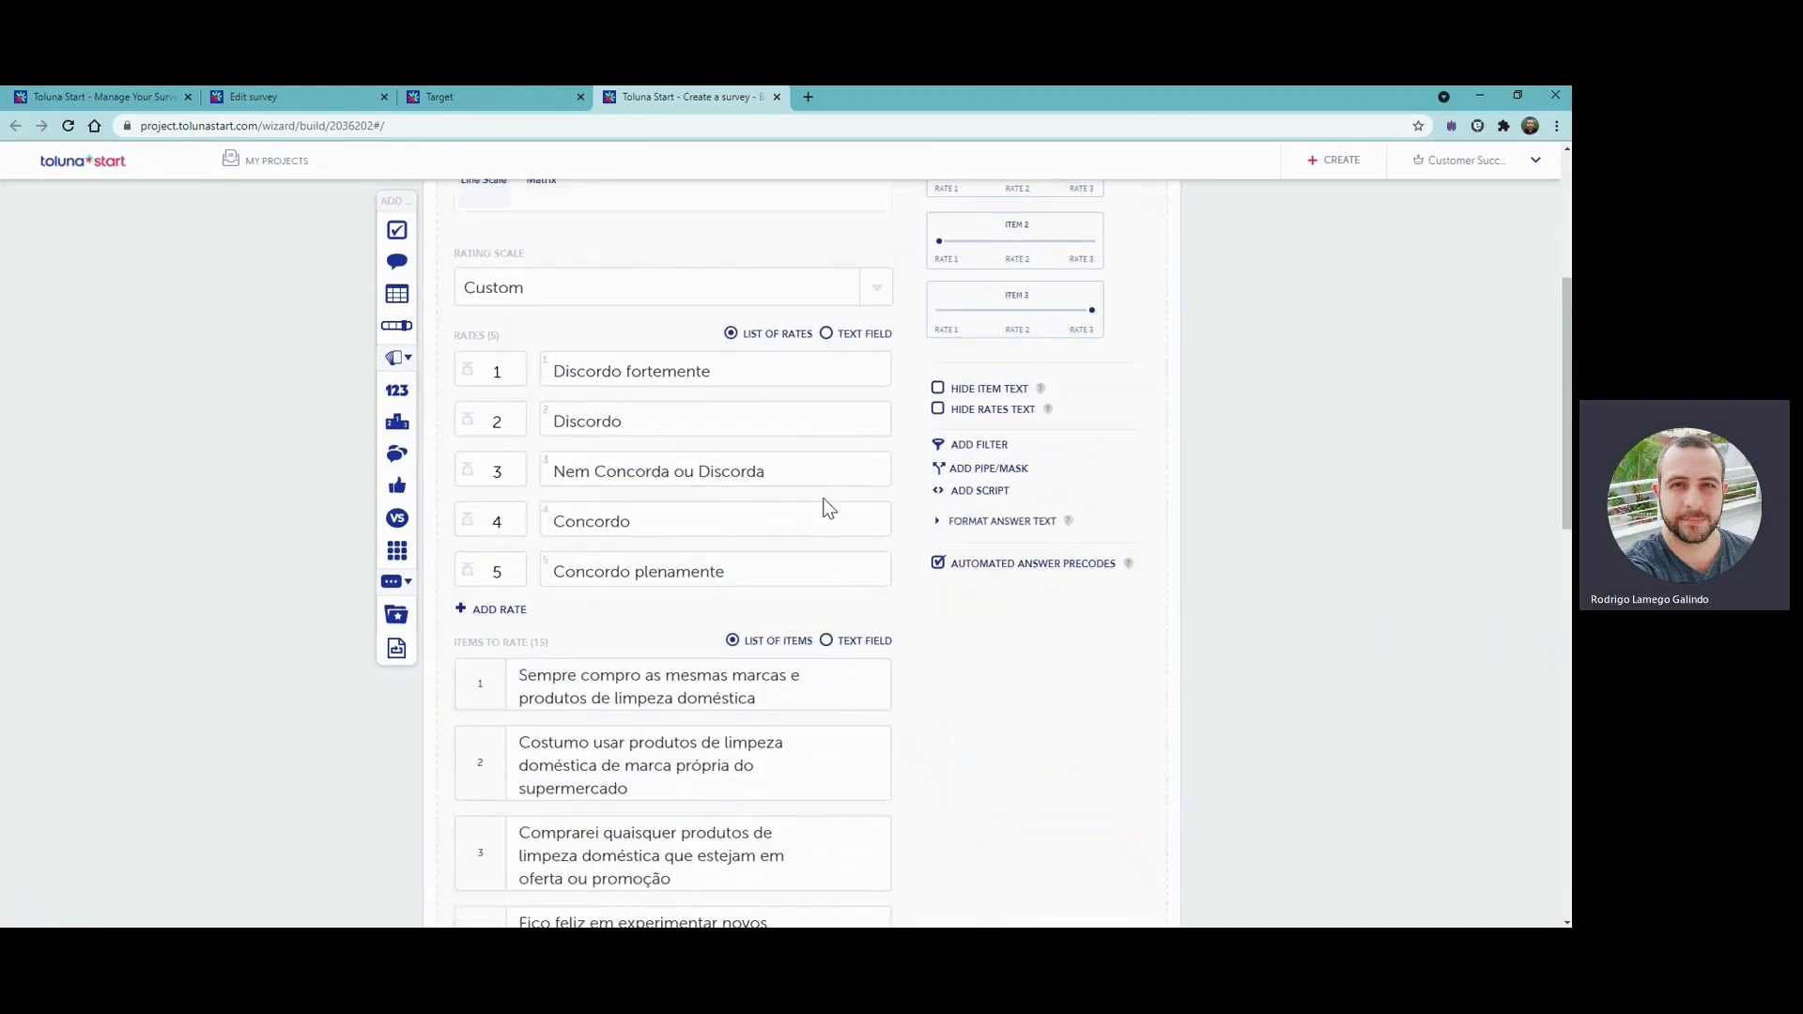
scroll(824, 507, "up", 2)
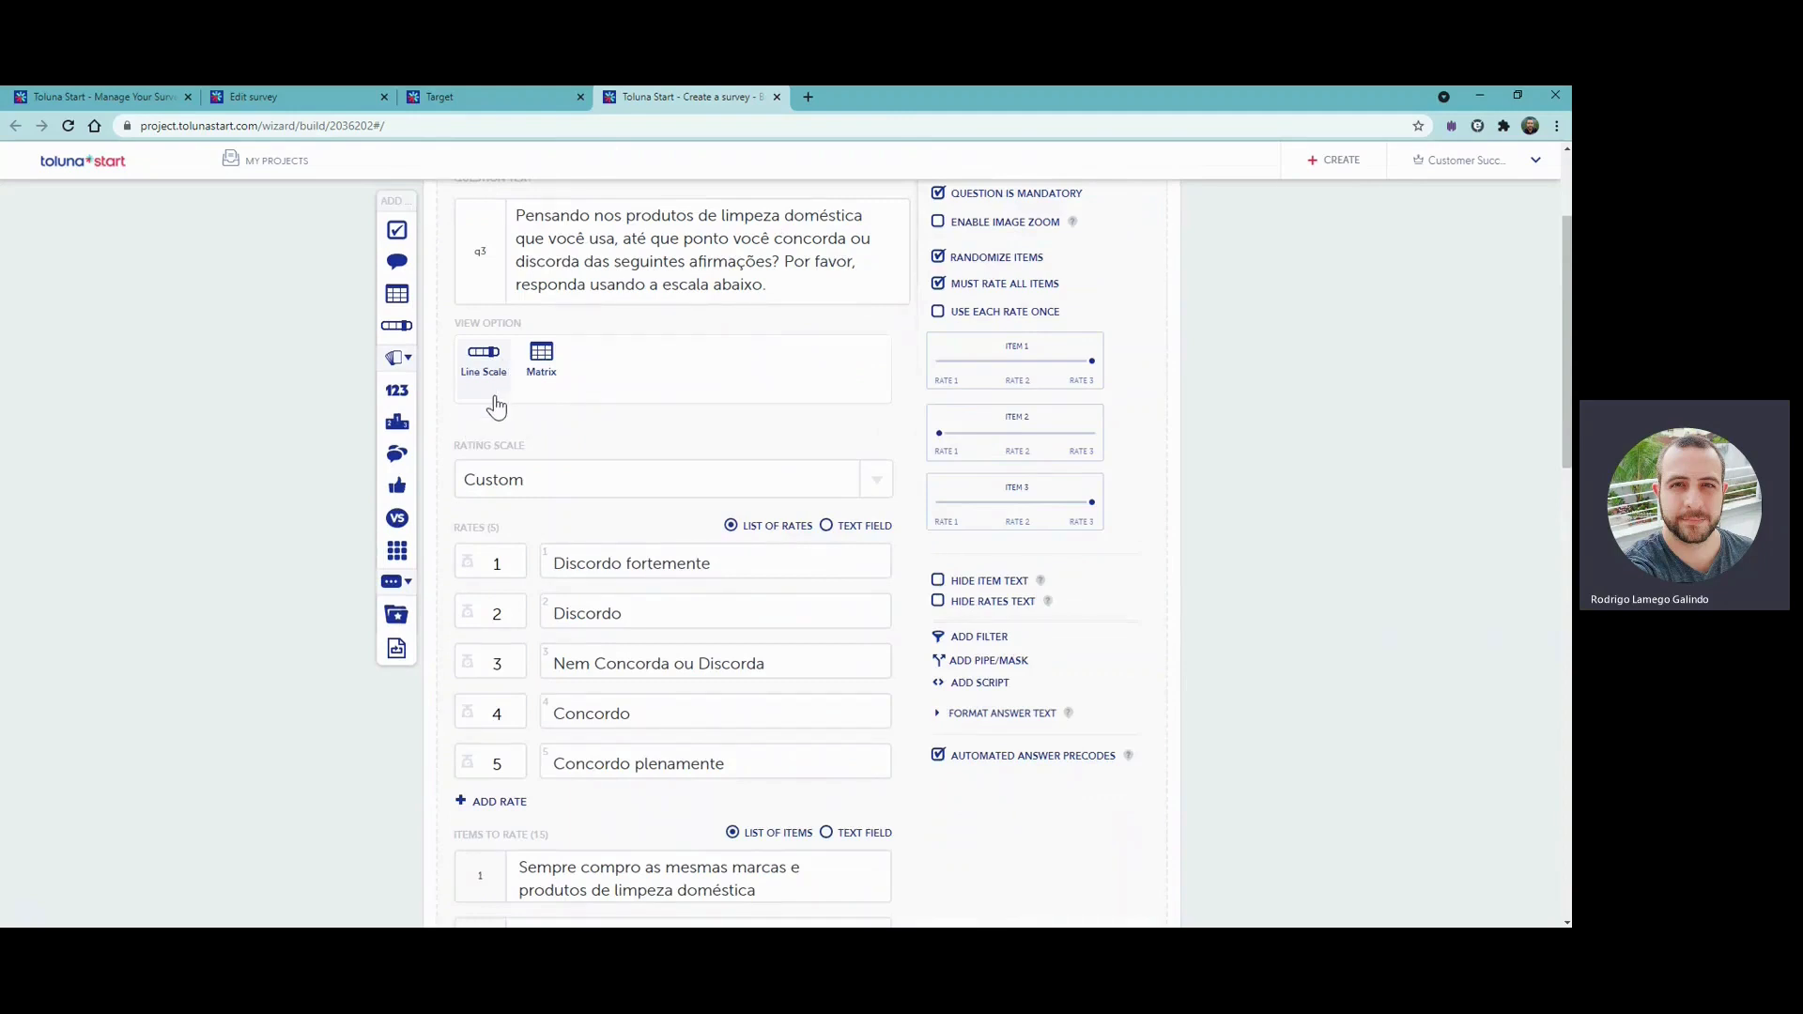
scroll(554, 498, "down", 1)
scroll(583, 554, "down", 13)
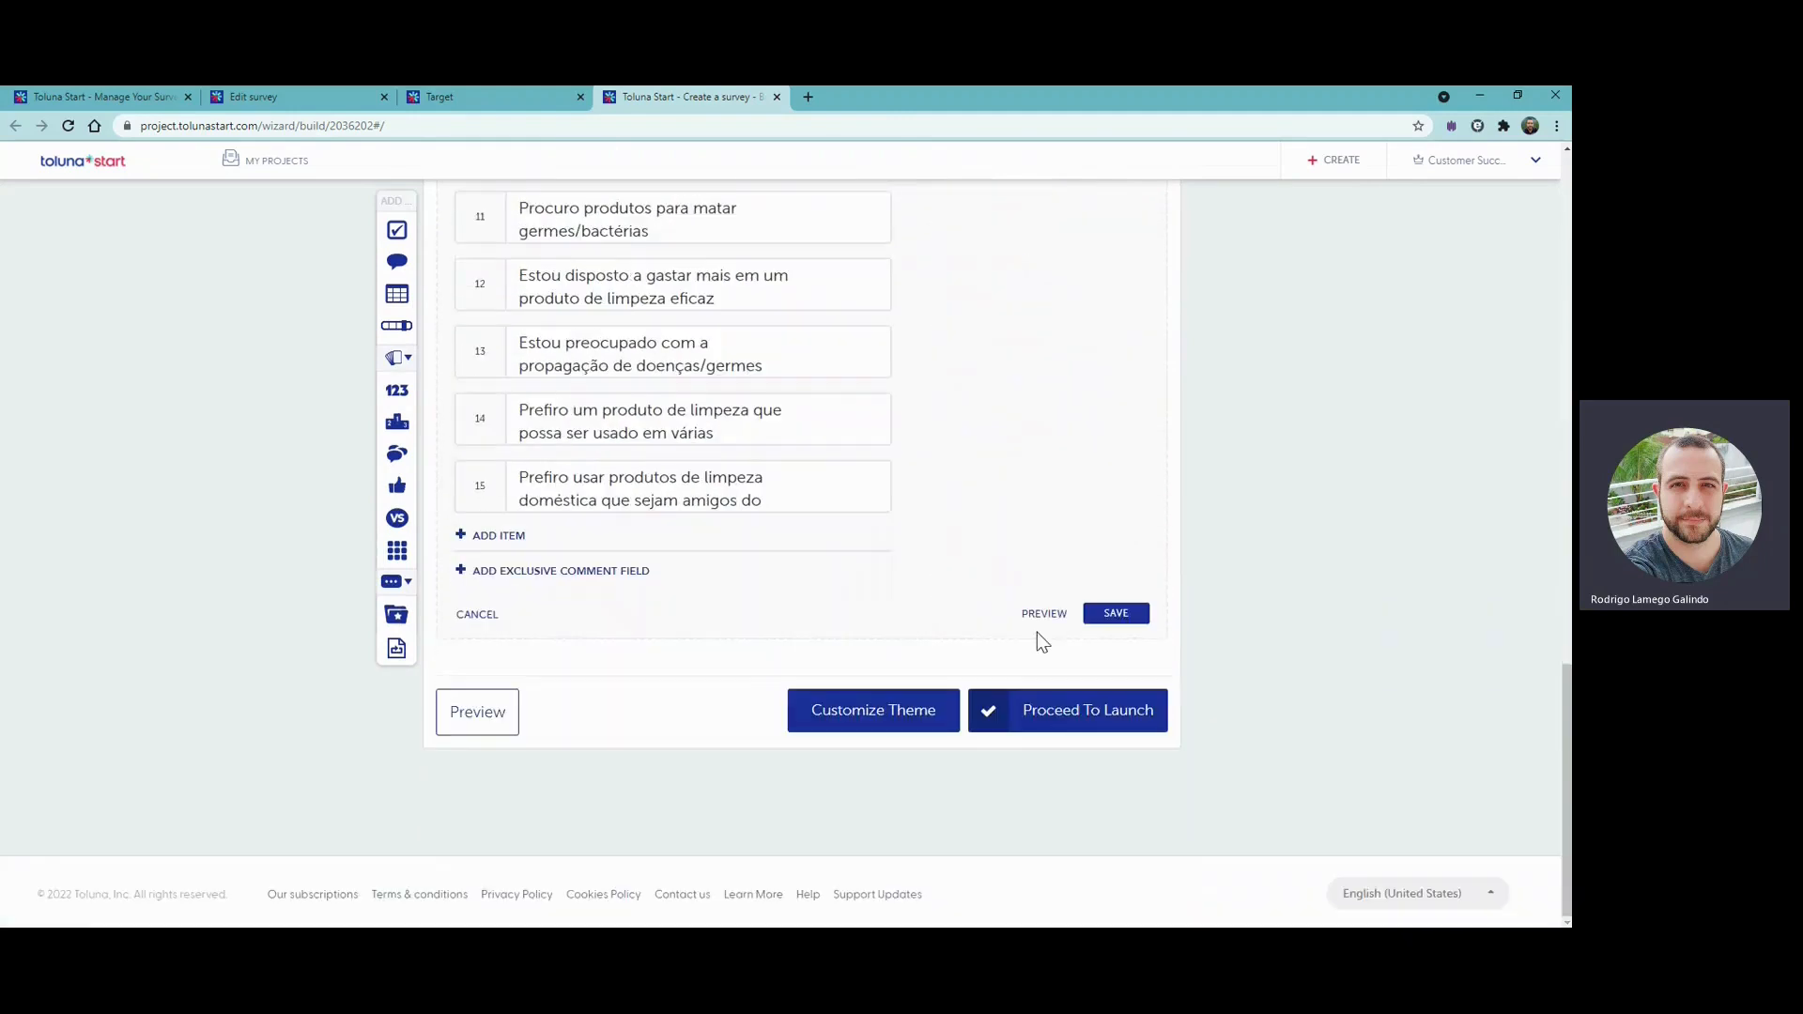
left_click(1036, 613)
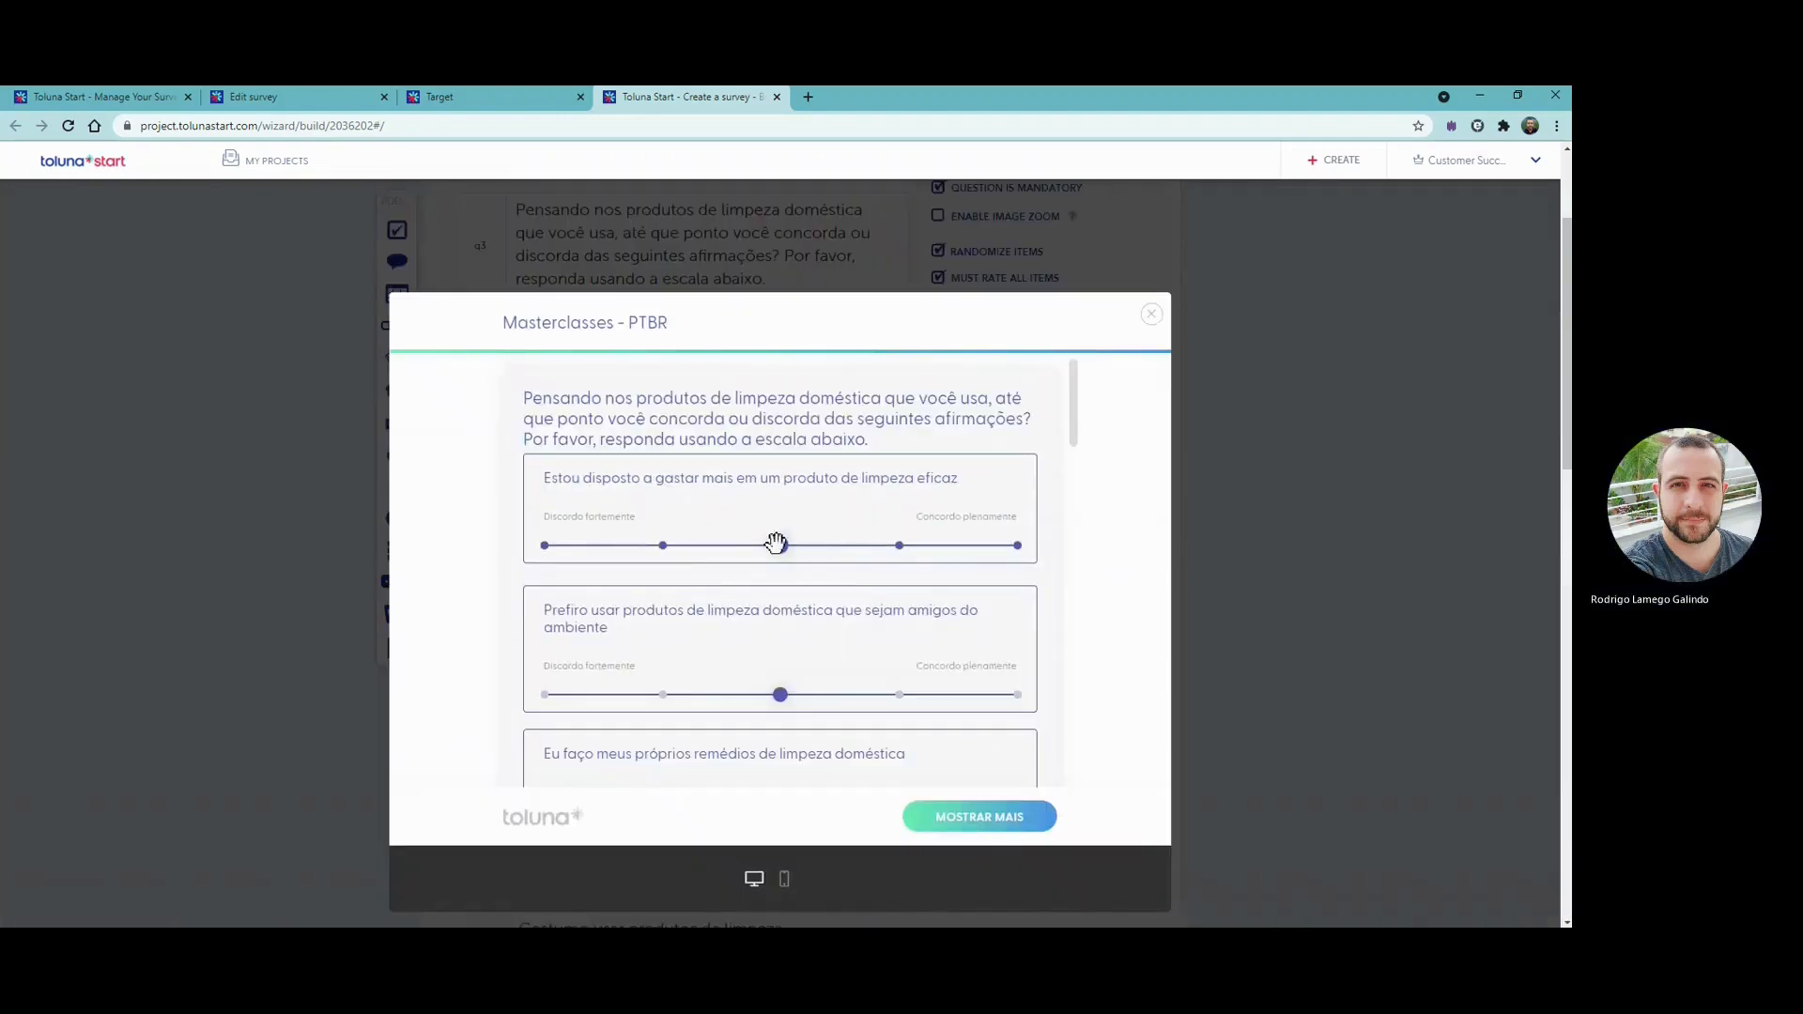
- Try the scale points on the previewed item "Estou disposto a gastar mais em um produto de limpeza eficaz", ending on "Nem Concorda ou Discorda"
left_click(776, 542)
left_click(900, 546)
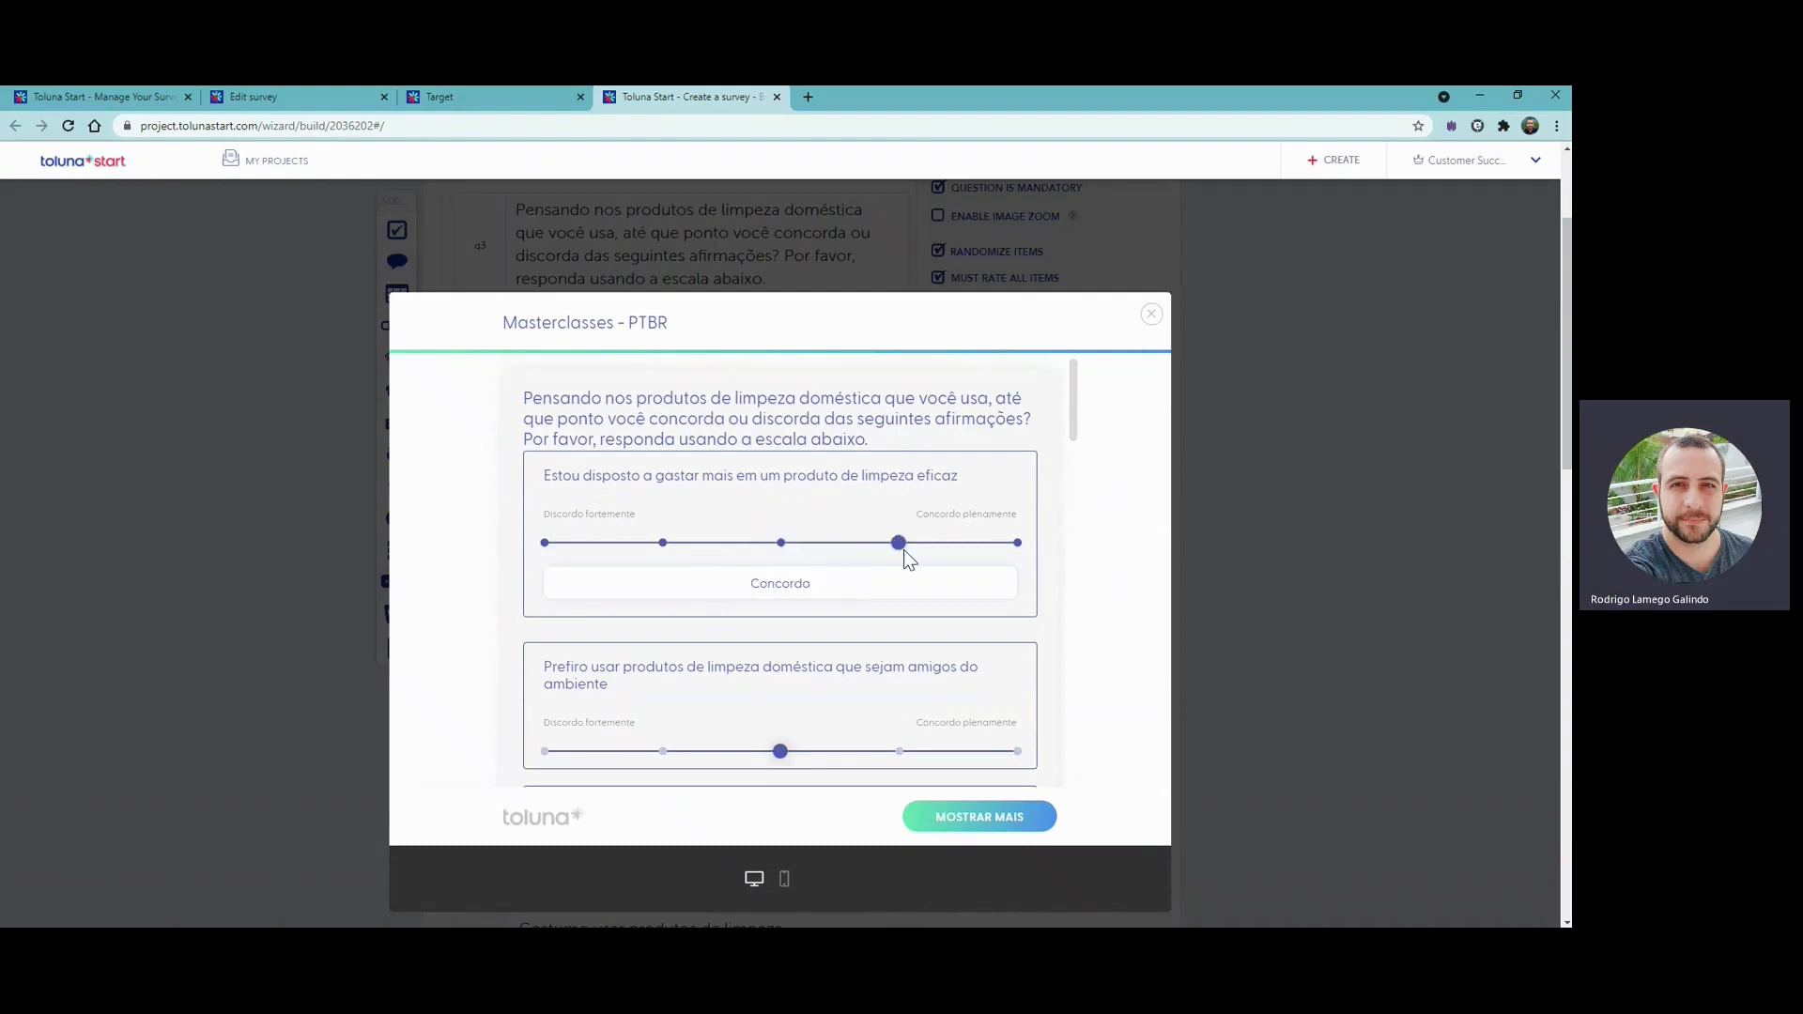
left_click(1002, 555)
left_click(808, 544)
left_click(659, 547)
left_click(575, 552)
left_click(778, 551)
left_click(669, 552)
left_click(794, 554)
- Rate the second and third previewed items "Concordo", review the items below them and close the preview
scroll(796, 559, "down", 1)
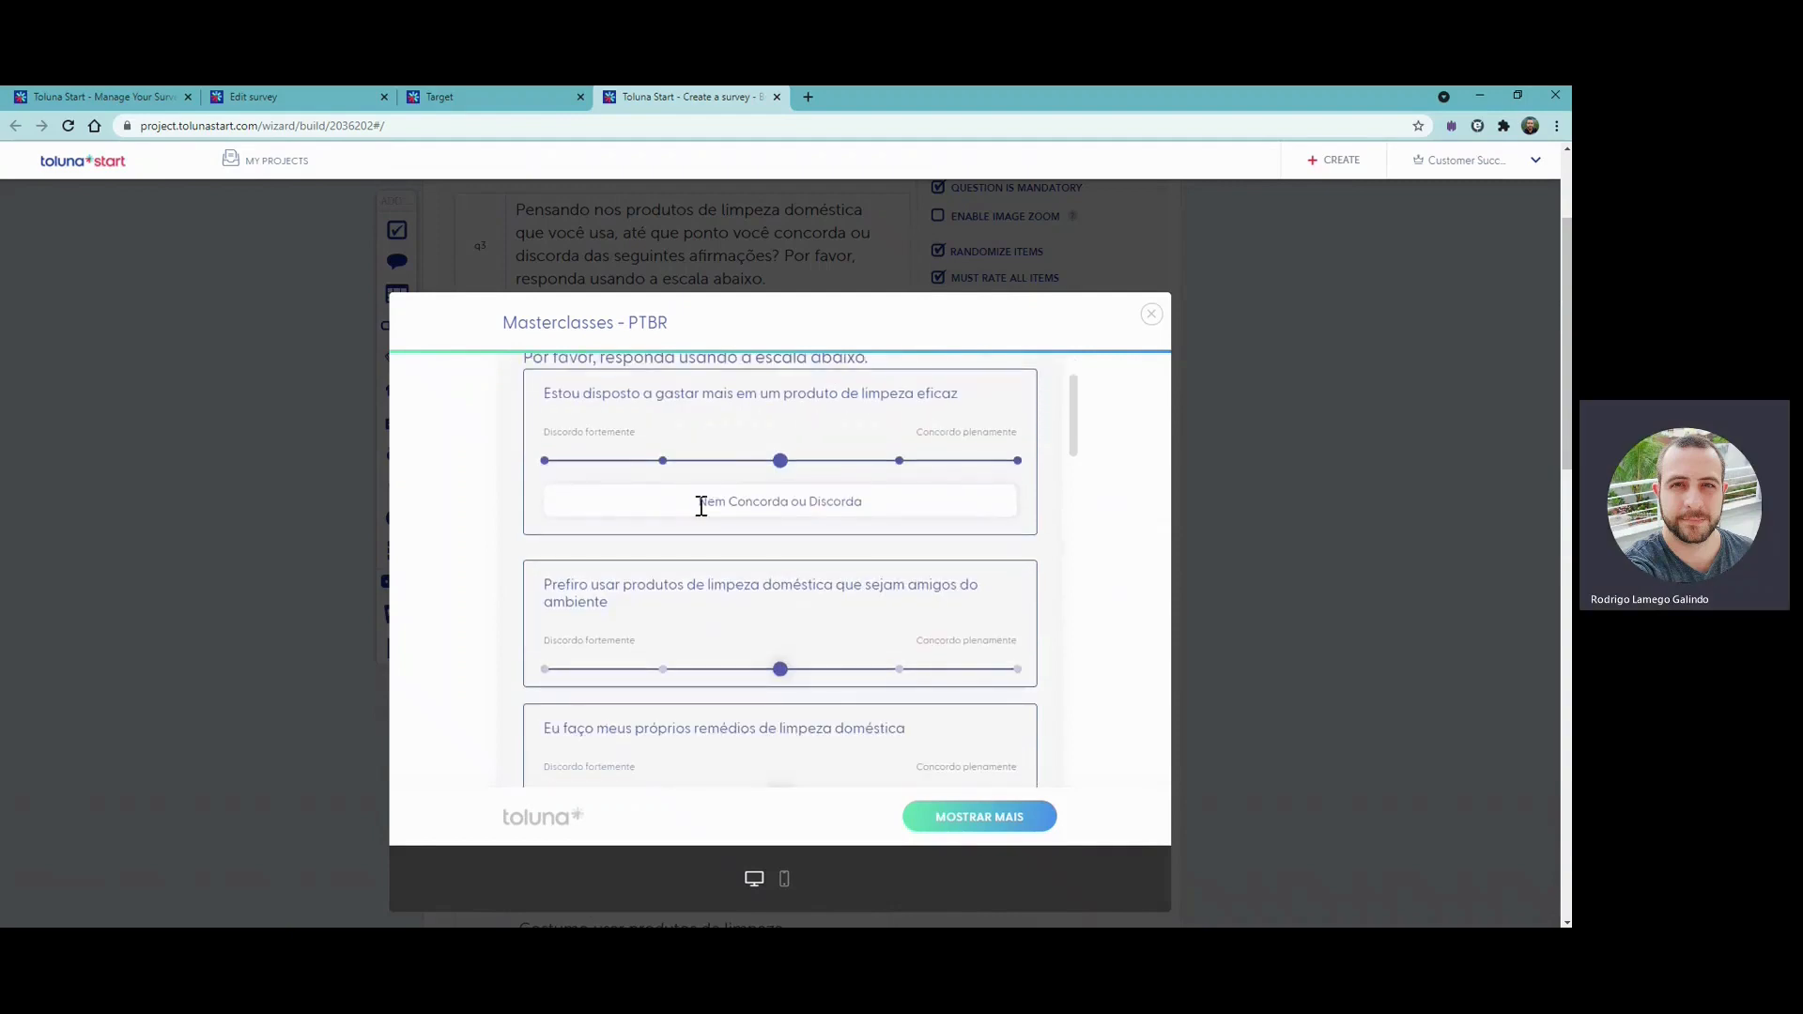
scroll(857, 507, "down", 1)
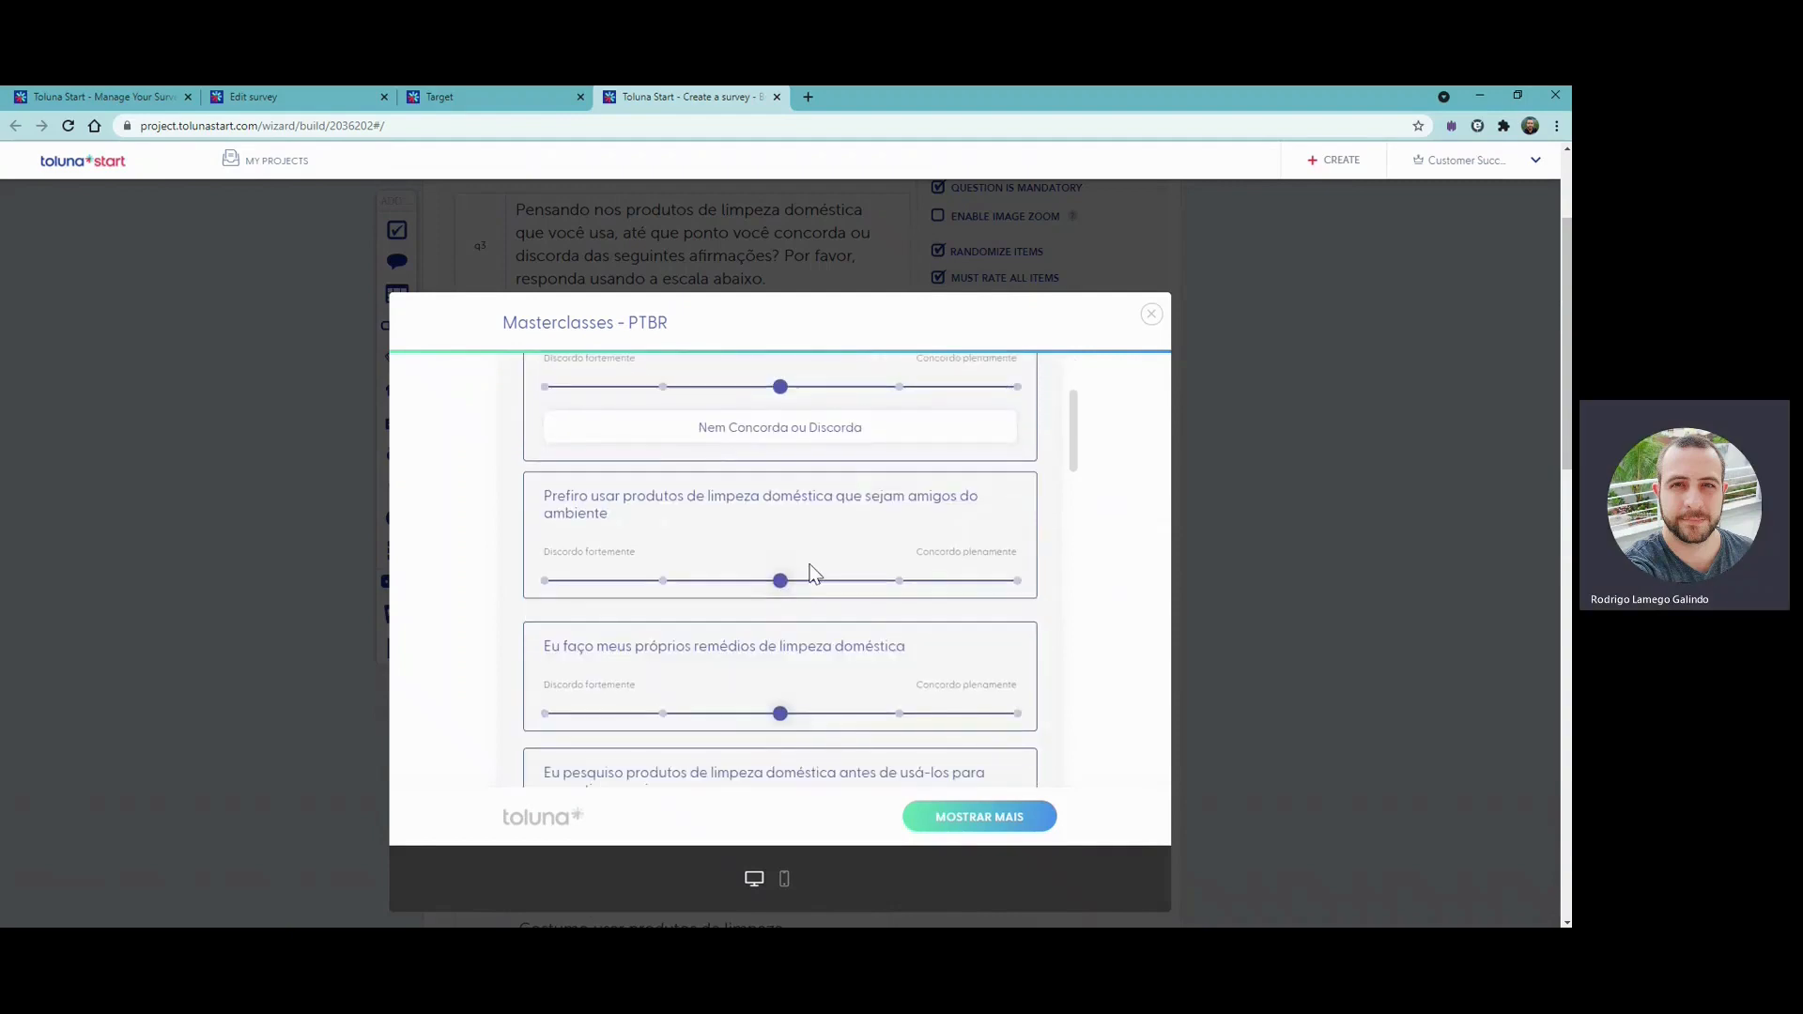
left_click(887, 581)
scroll(800, 679, "down", 1)
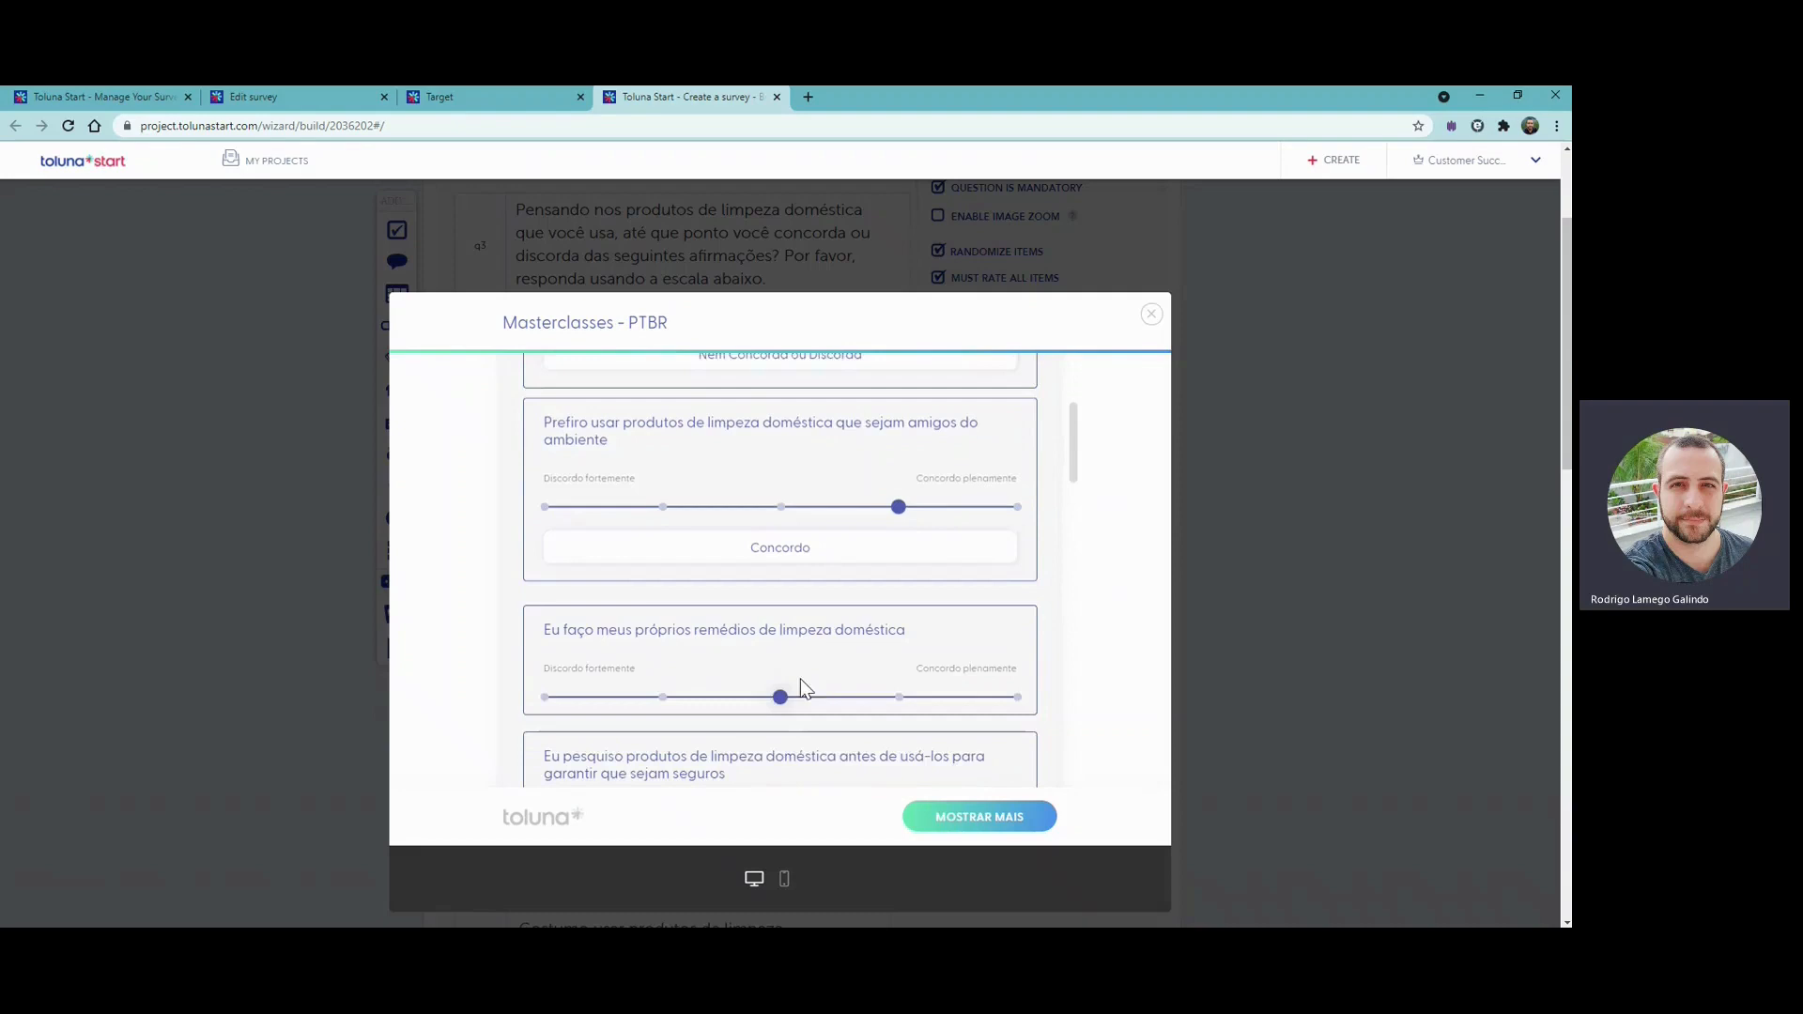
left_click(899, 683)
scroll(935, 691, "down", 5)
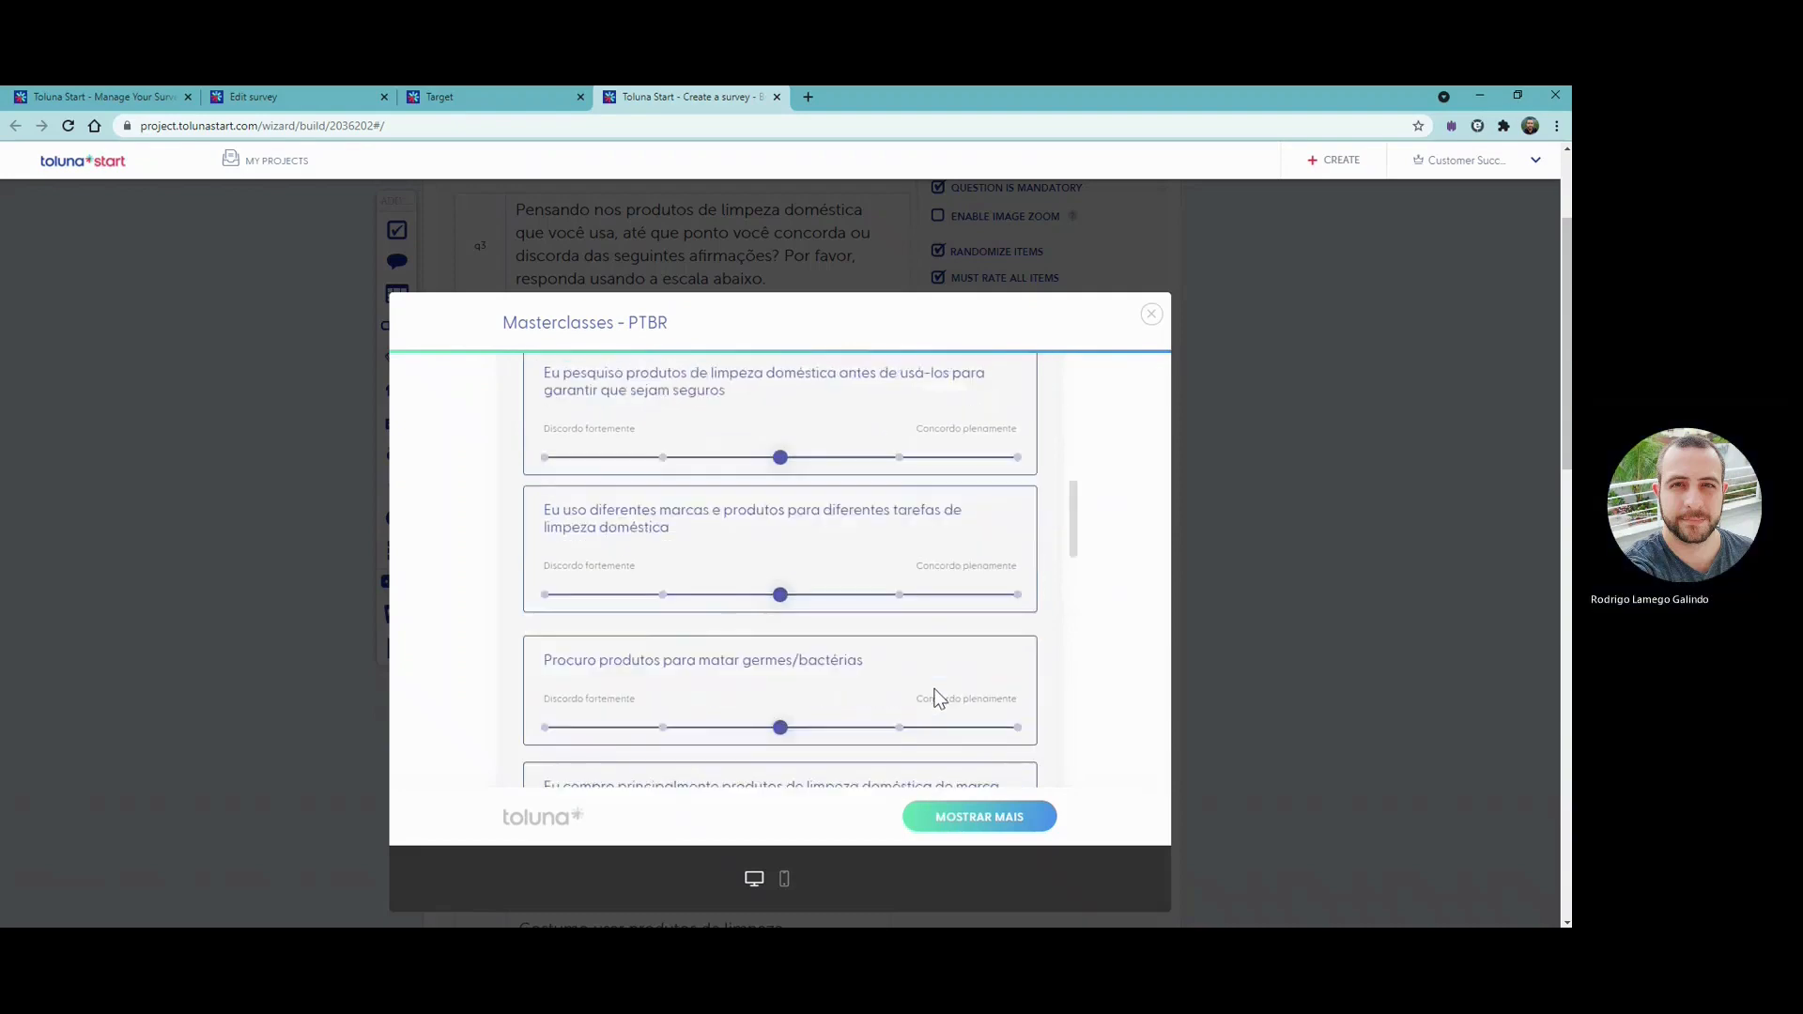
scroll(936, 700, "down", 2)
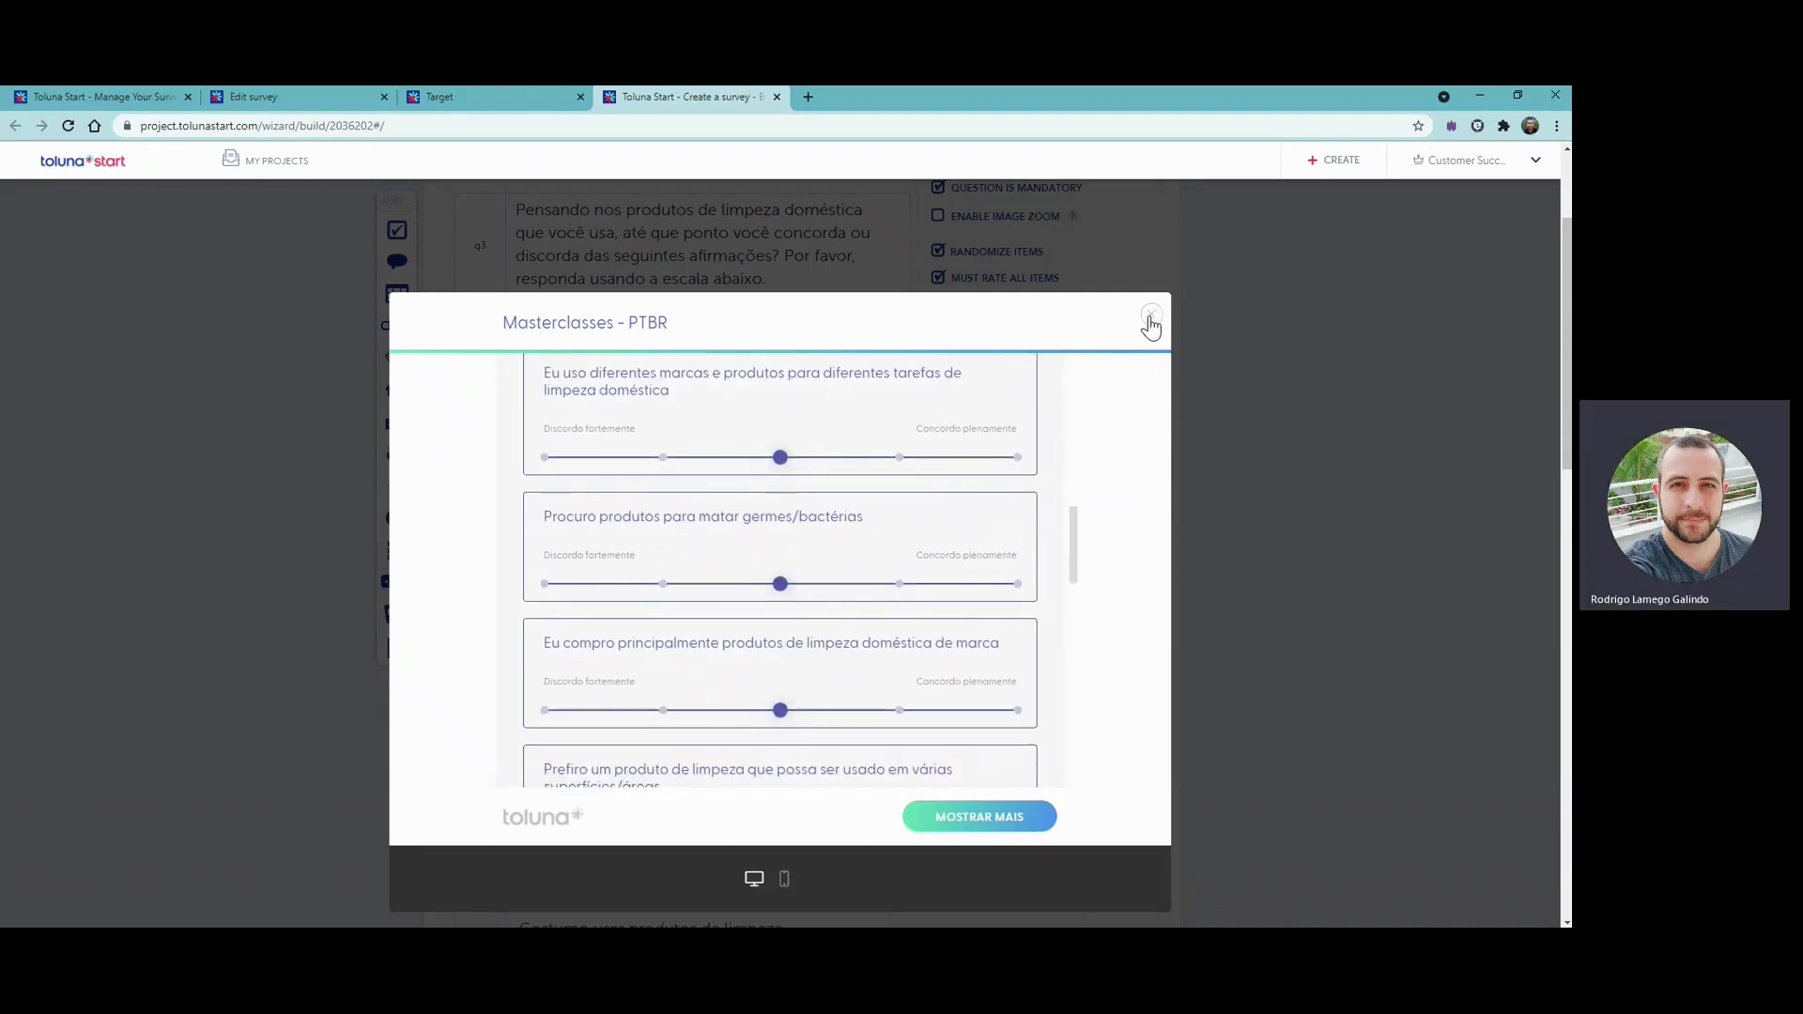
left_click(1150, 317)
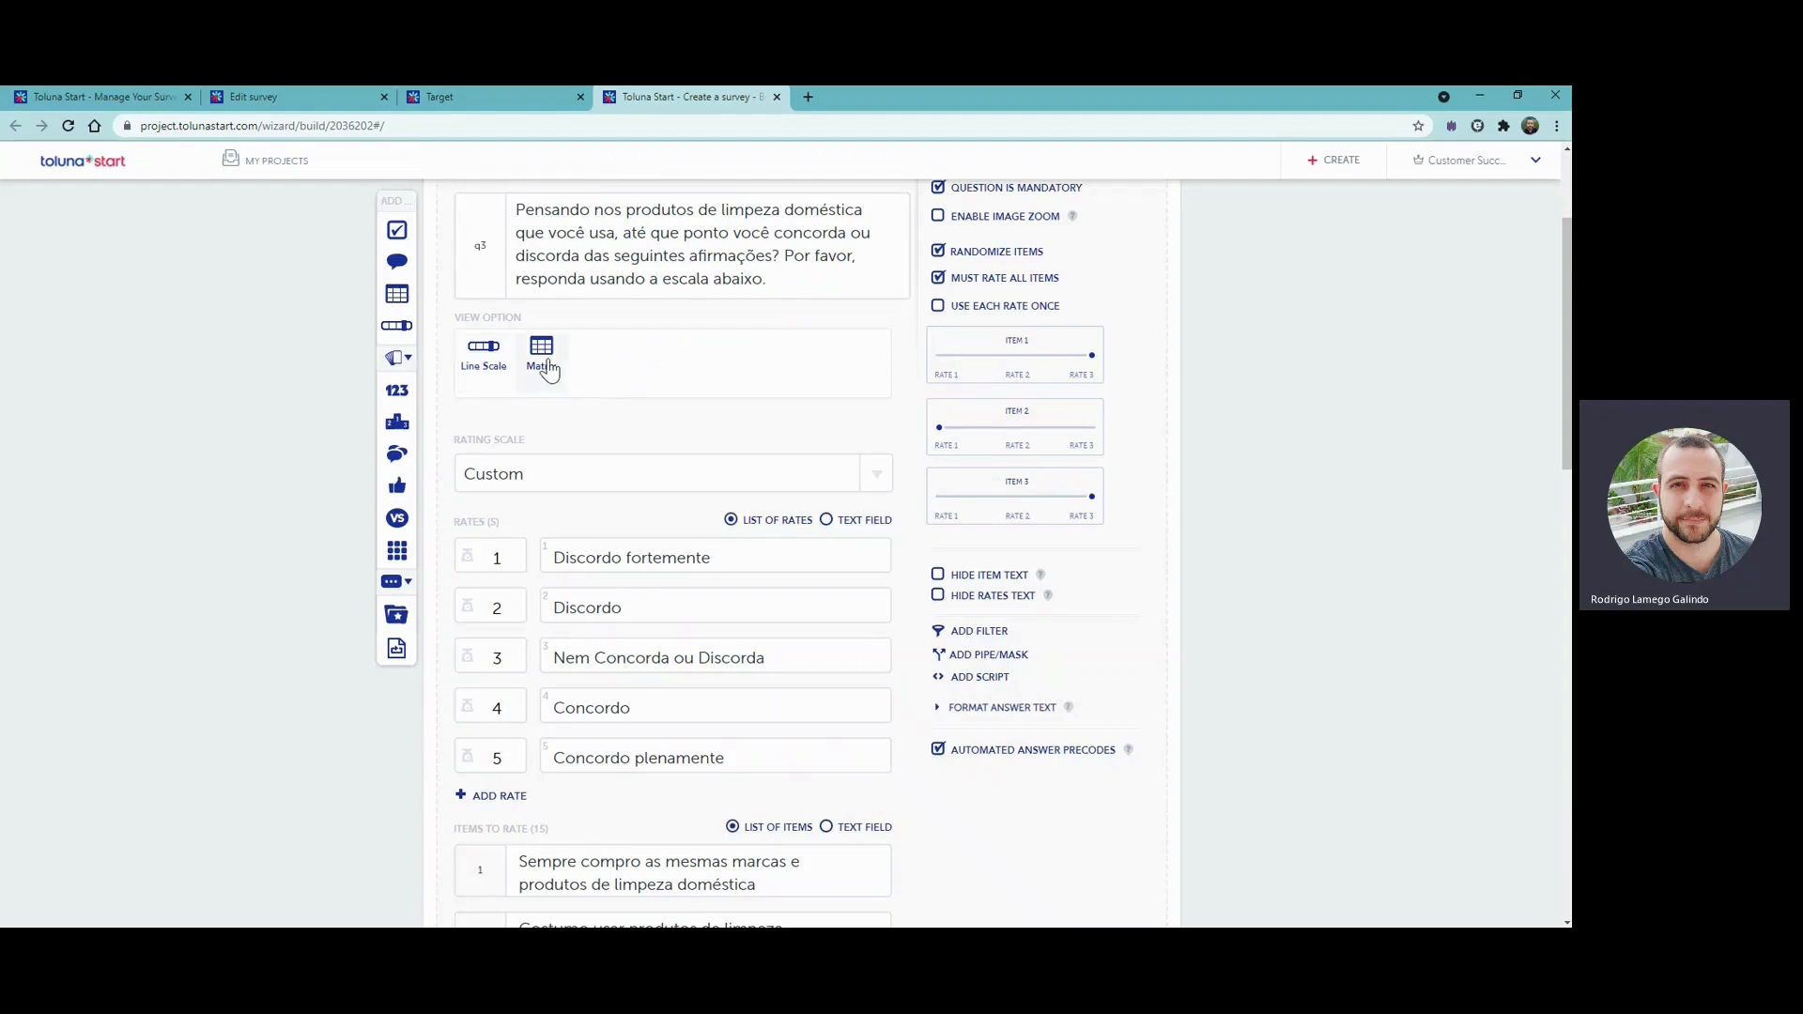
- Set the rating question's view option to Matrix, check the preview and save the question
scroll(1196, 709, "down", 9)
scroll(1194, 723, "down", 6)
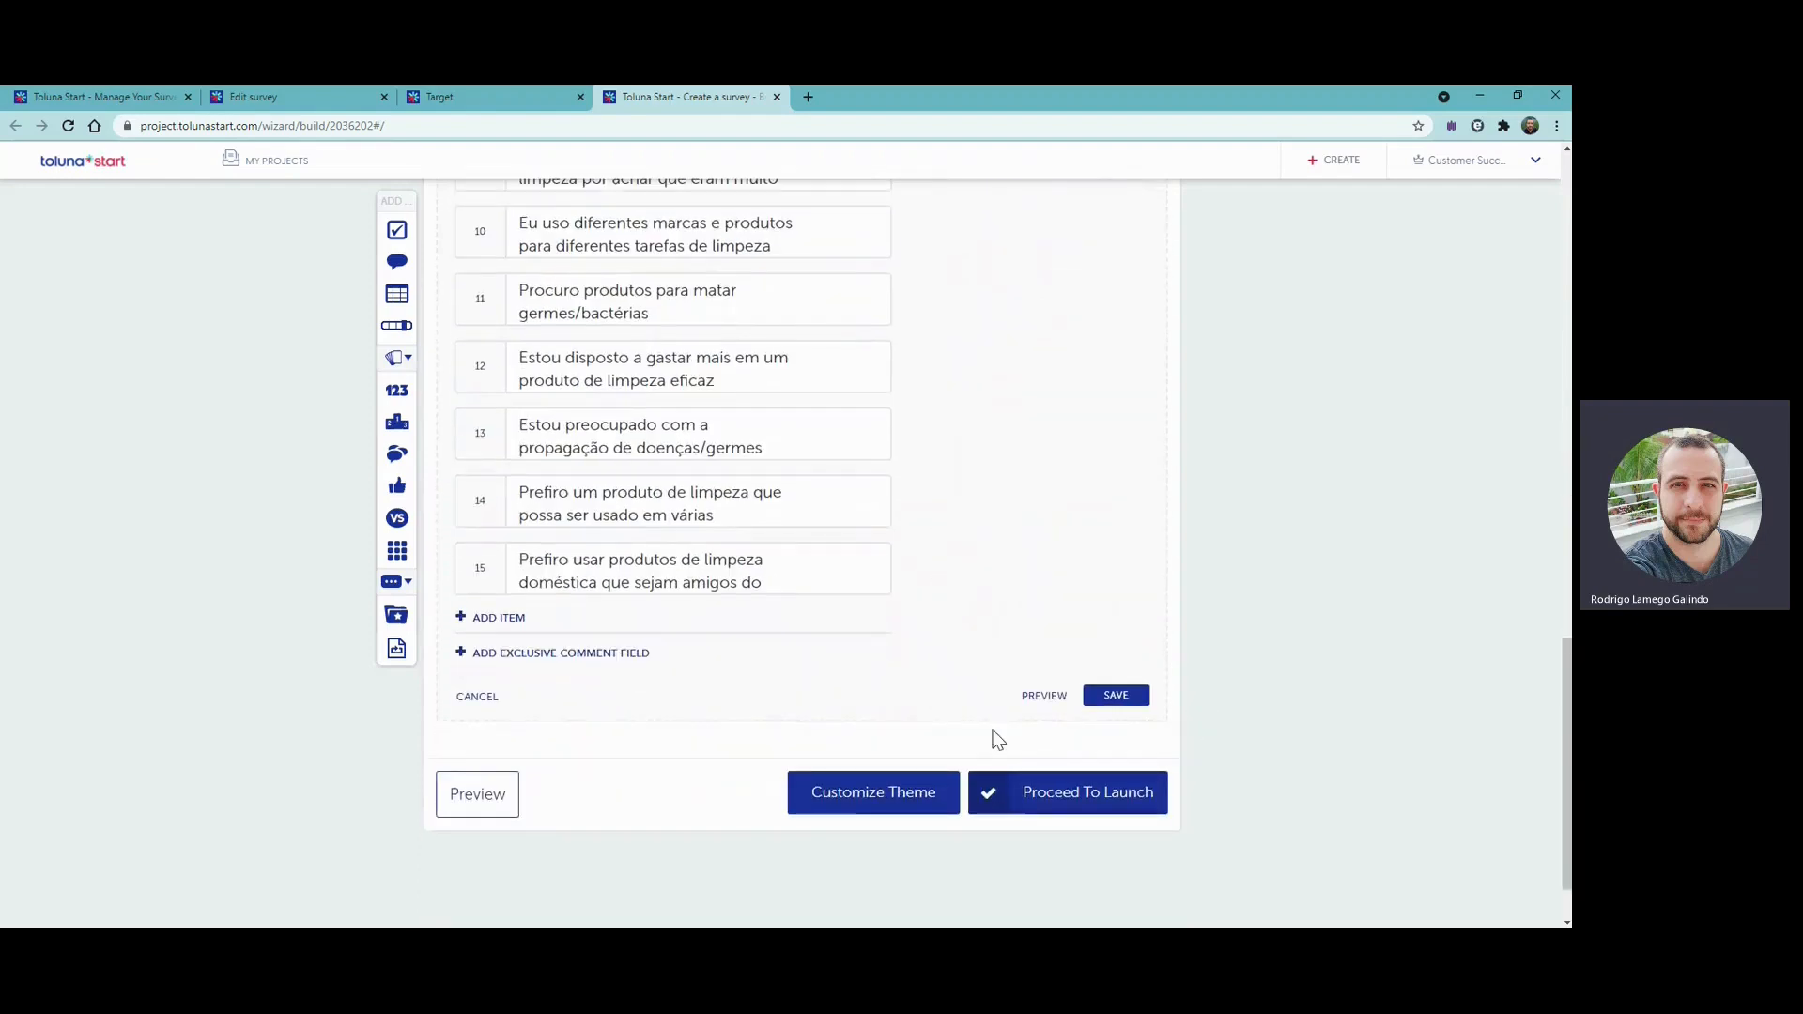
left_click(1041, 693)
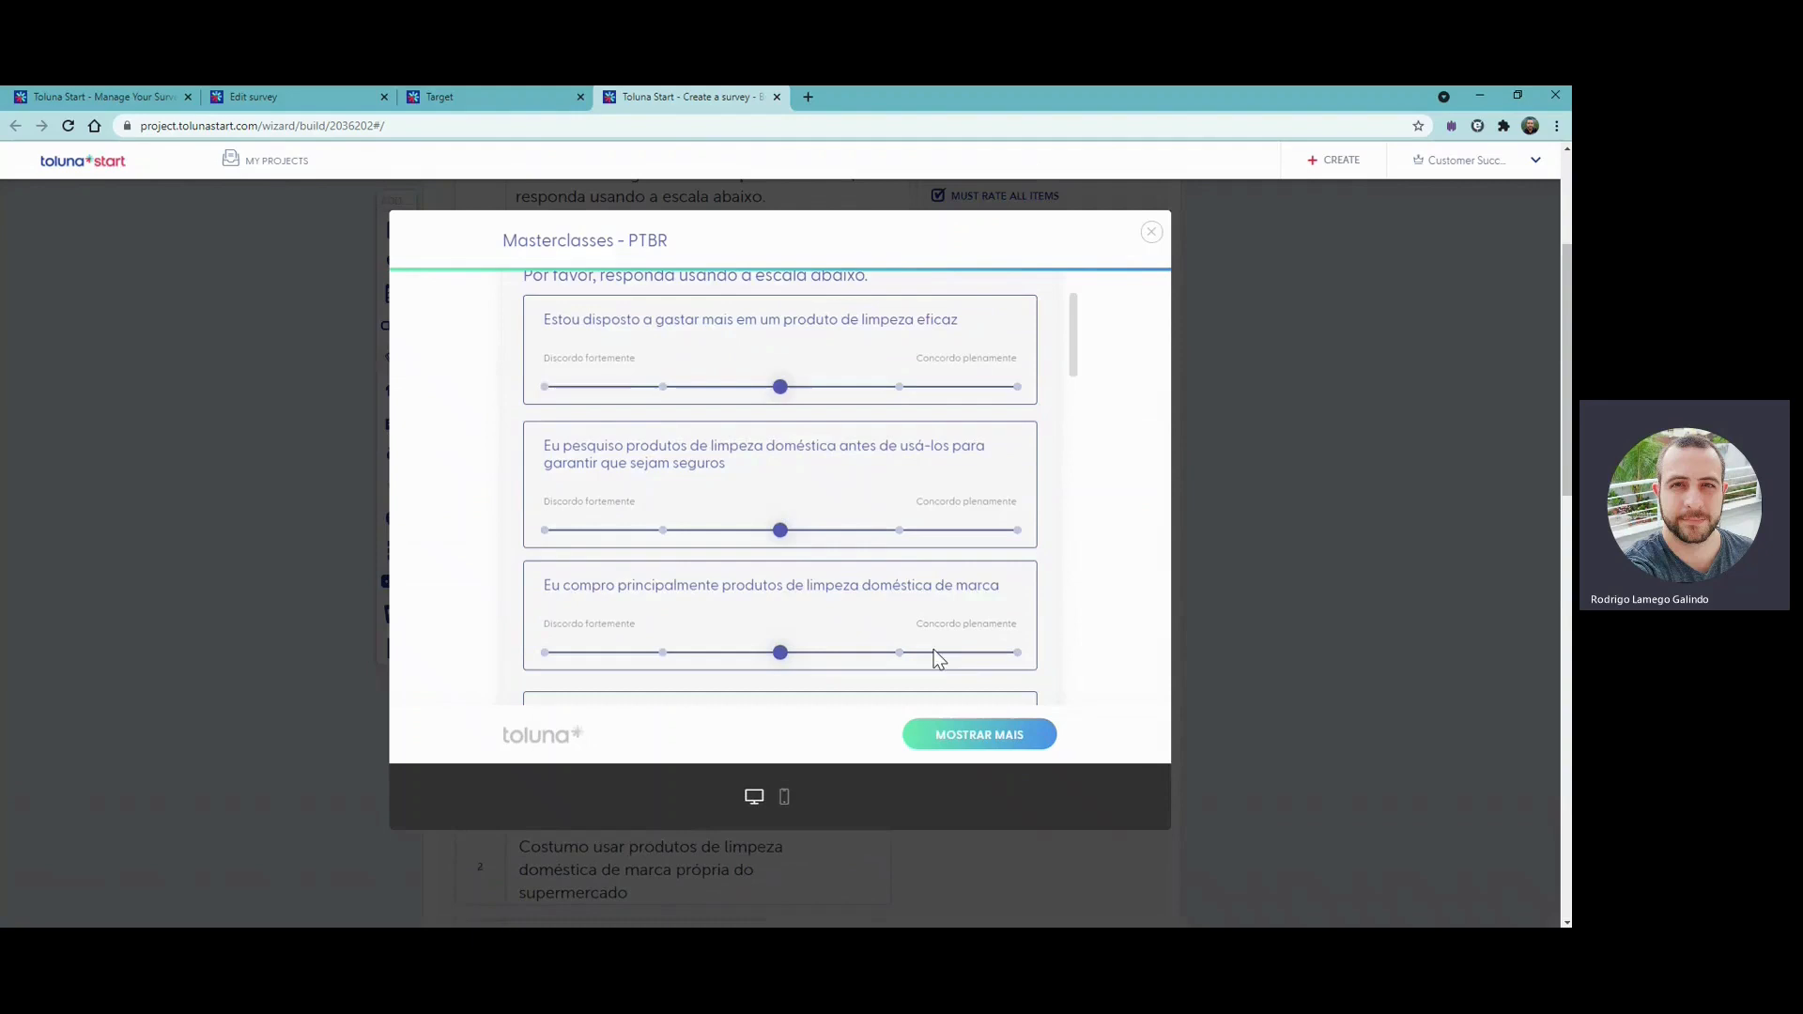
left_click(1151, 232)
scroll(1088, 714, "down", 15)
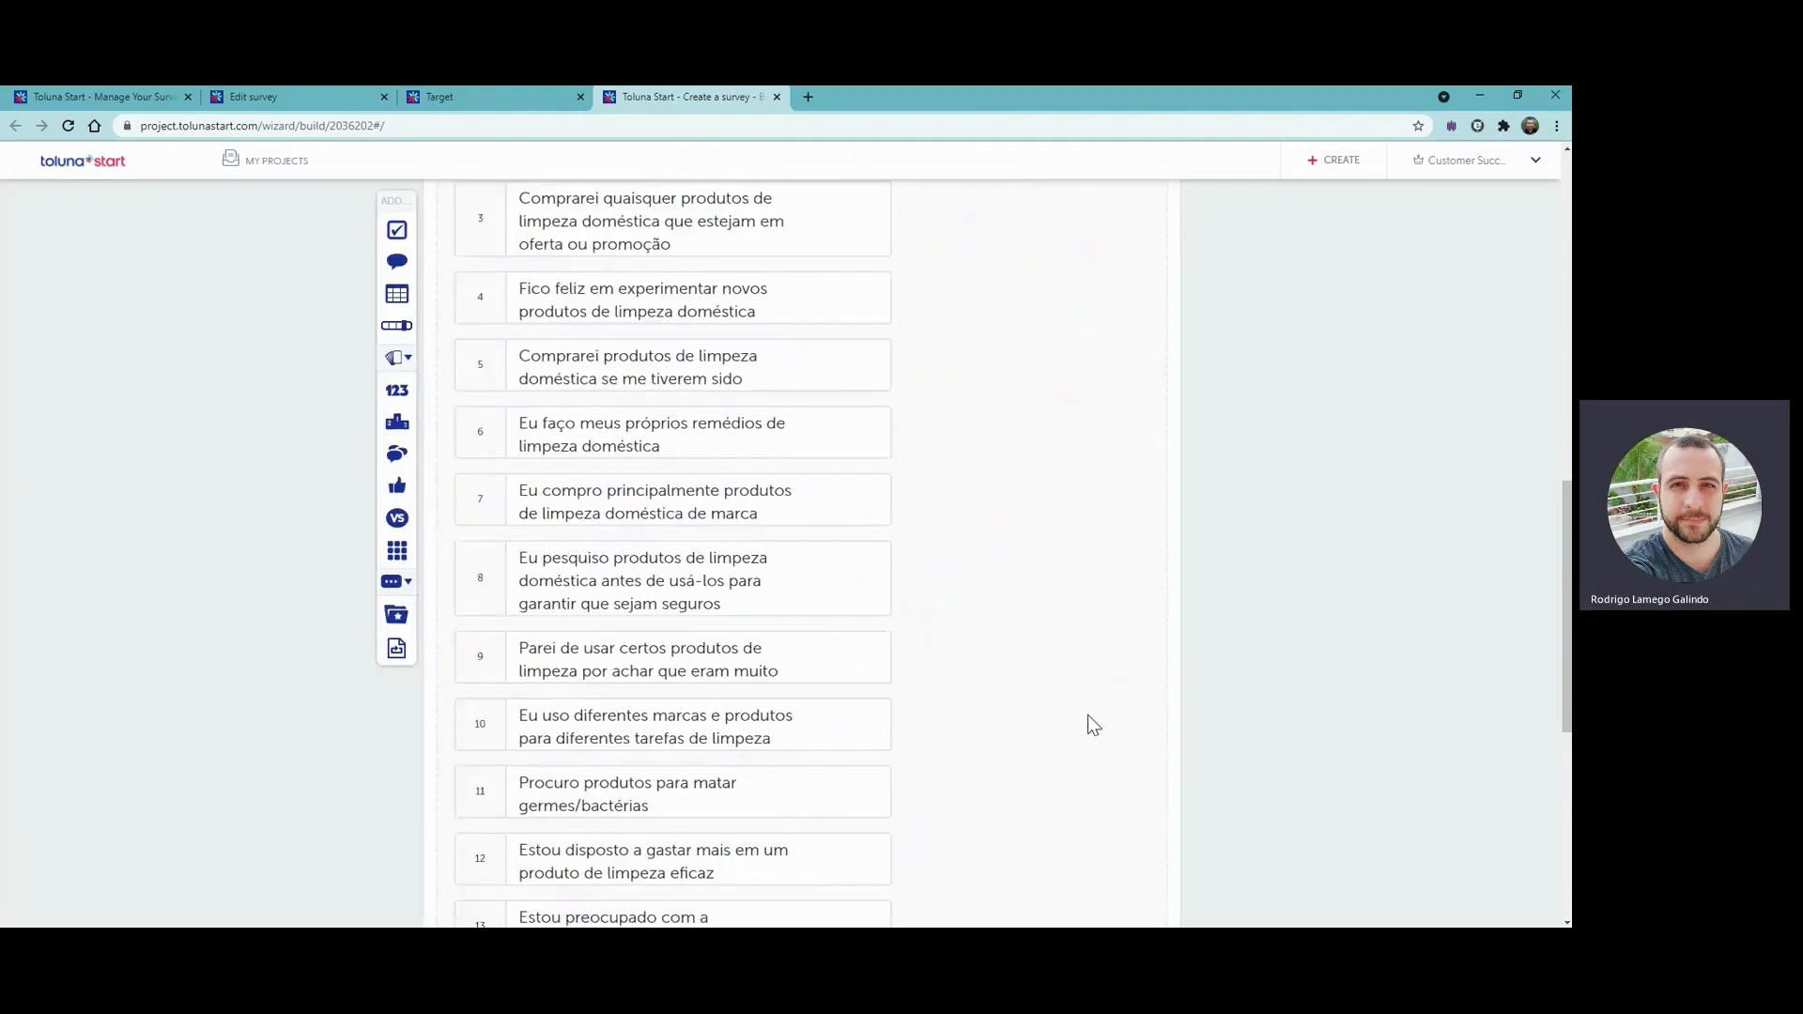
left_click(1118, 613)
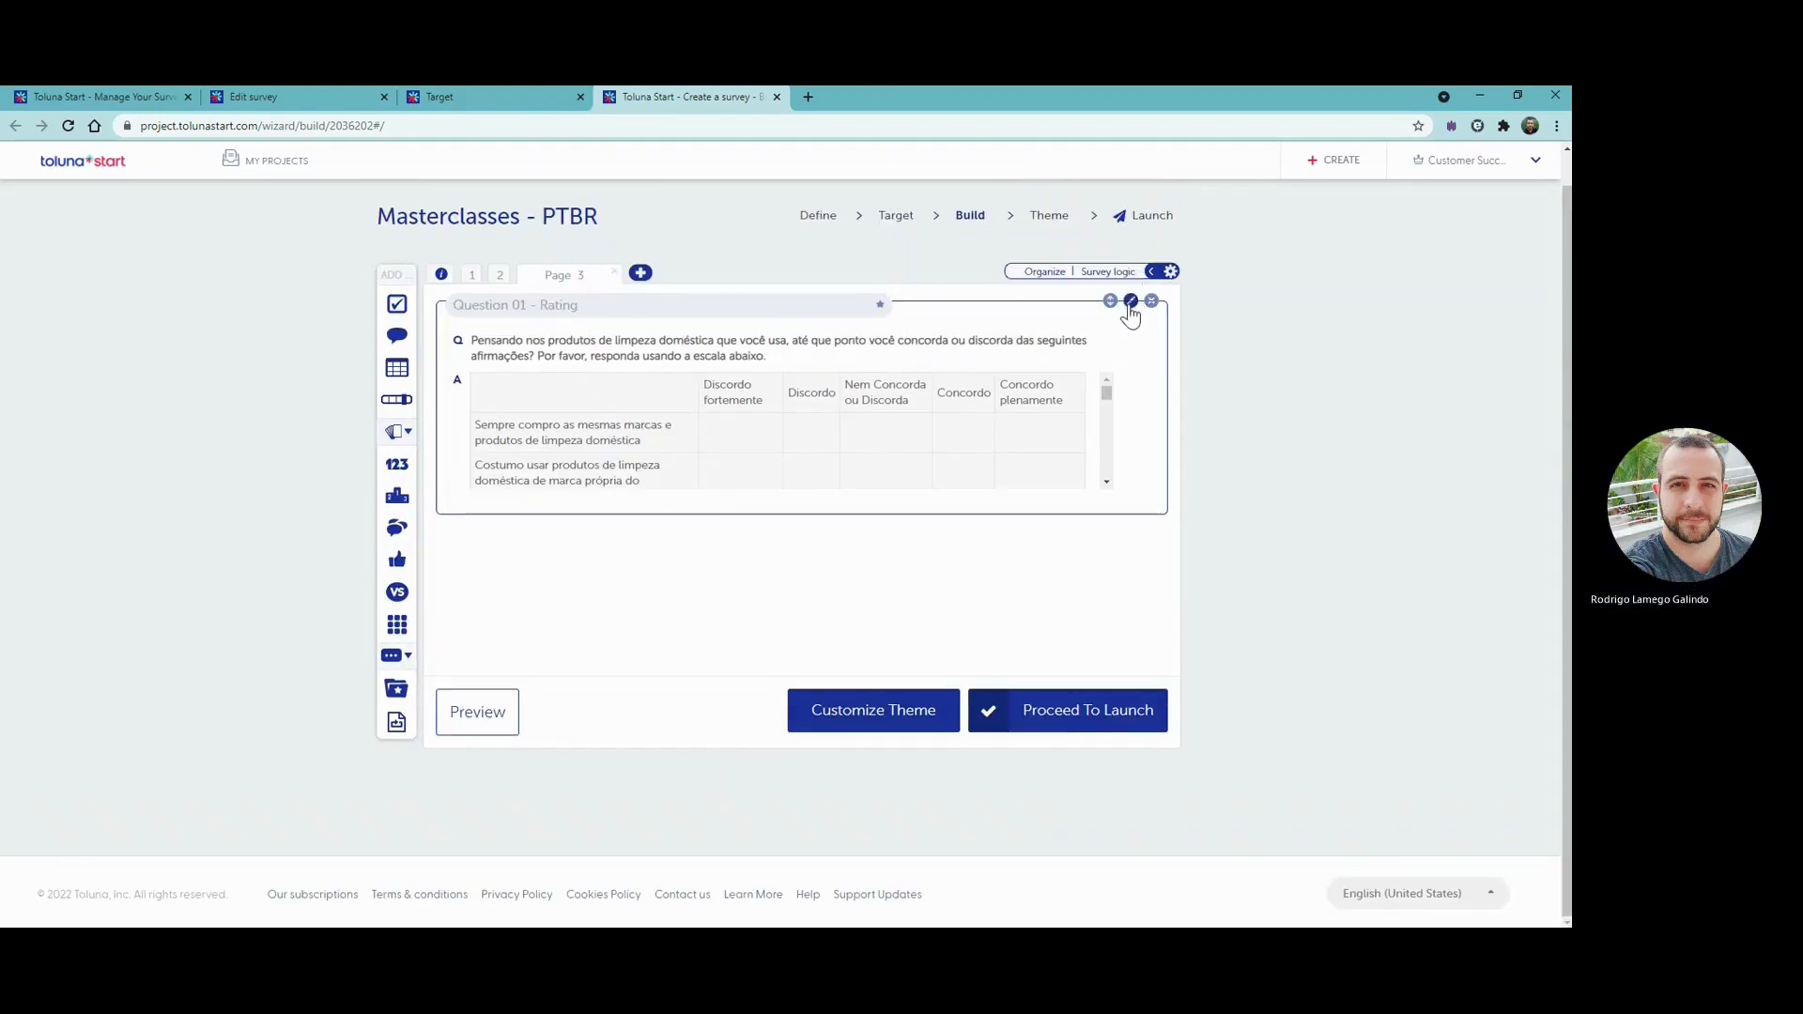
- Reopen the saved rating question and preview its Matrix view
left_click(1132, 302)
scroll(905, 664, "down", 10)
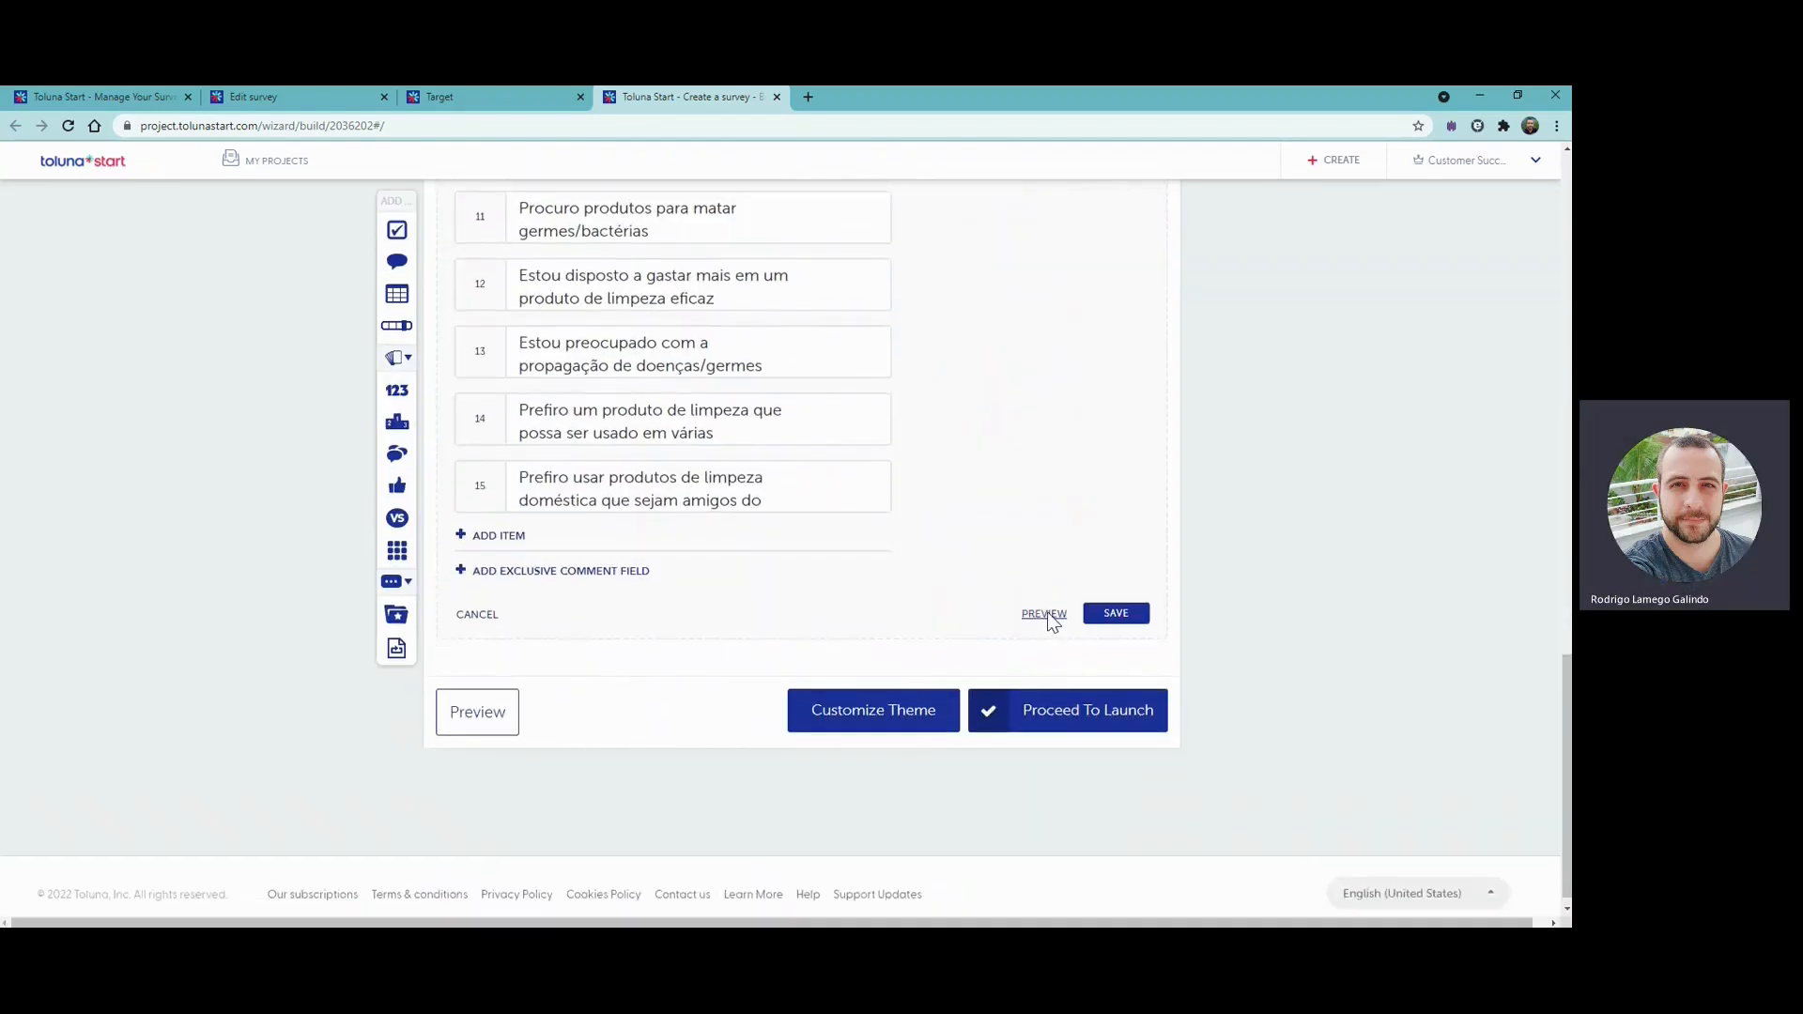
left_click(1047, 612)
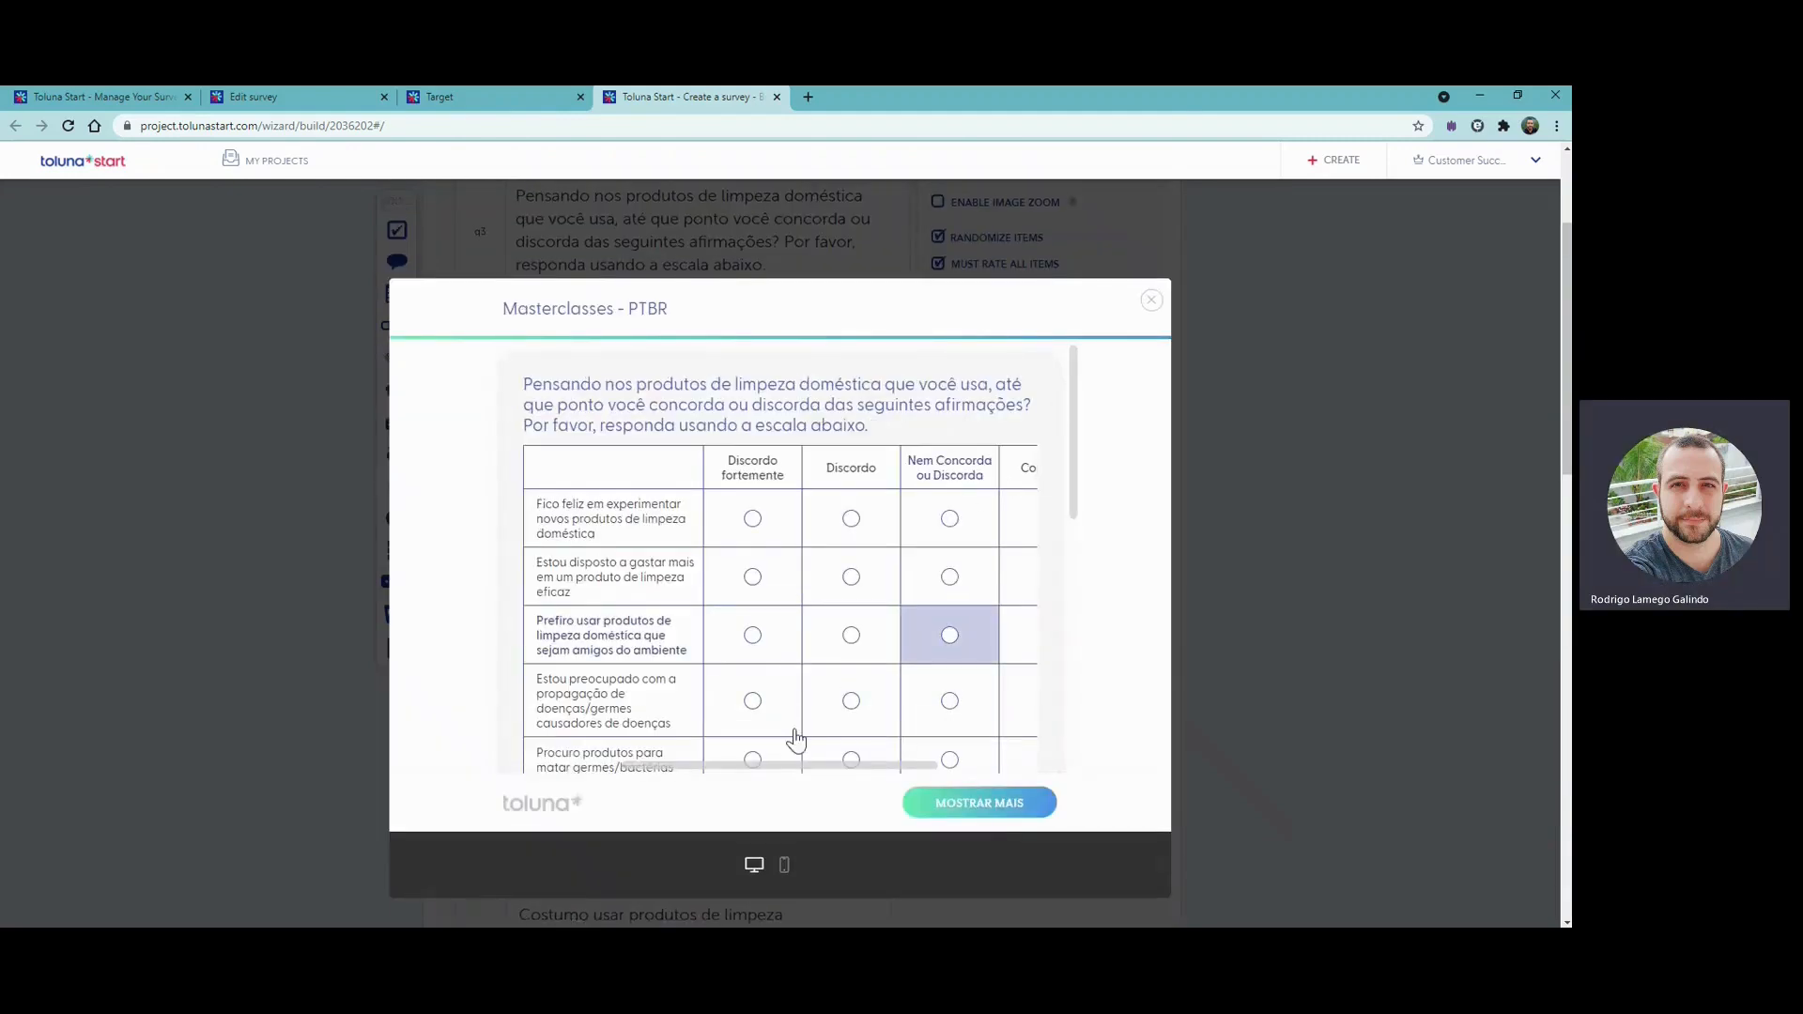
- Check the rest of the rating question's Matrix preview, close the preview and save the question
mouse_move(773, 769)
left_mouse_down()
mouse_move(918, 776)
mouse_move(752, 777)
left_mouse_up()
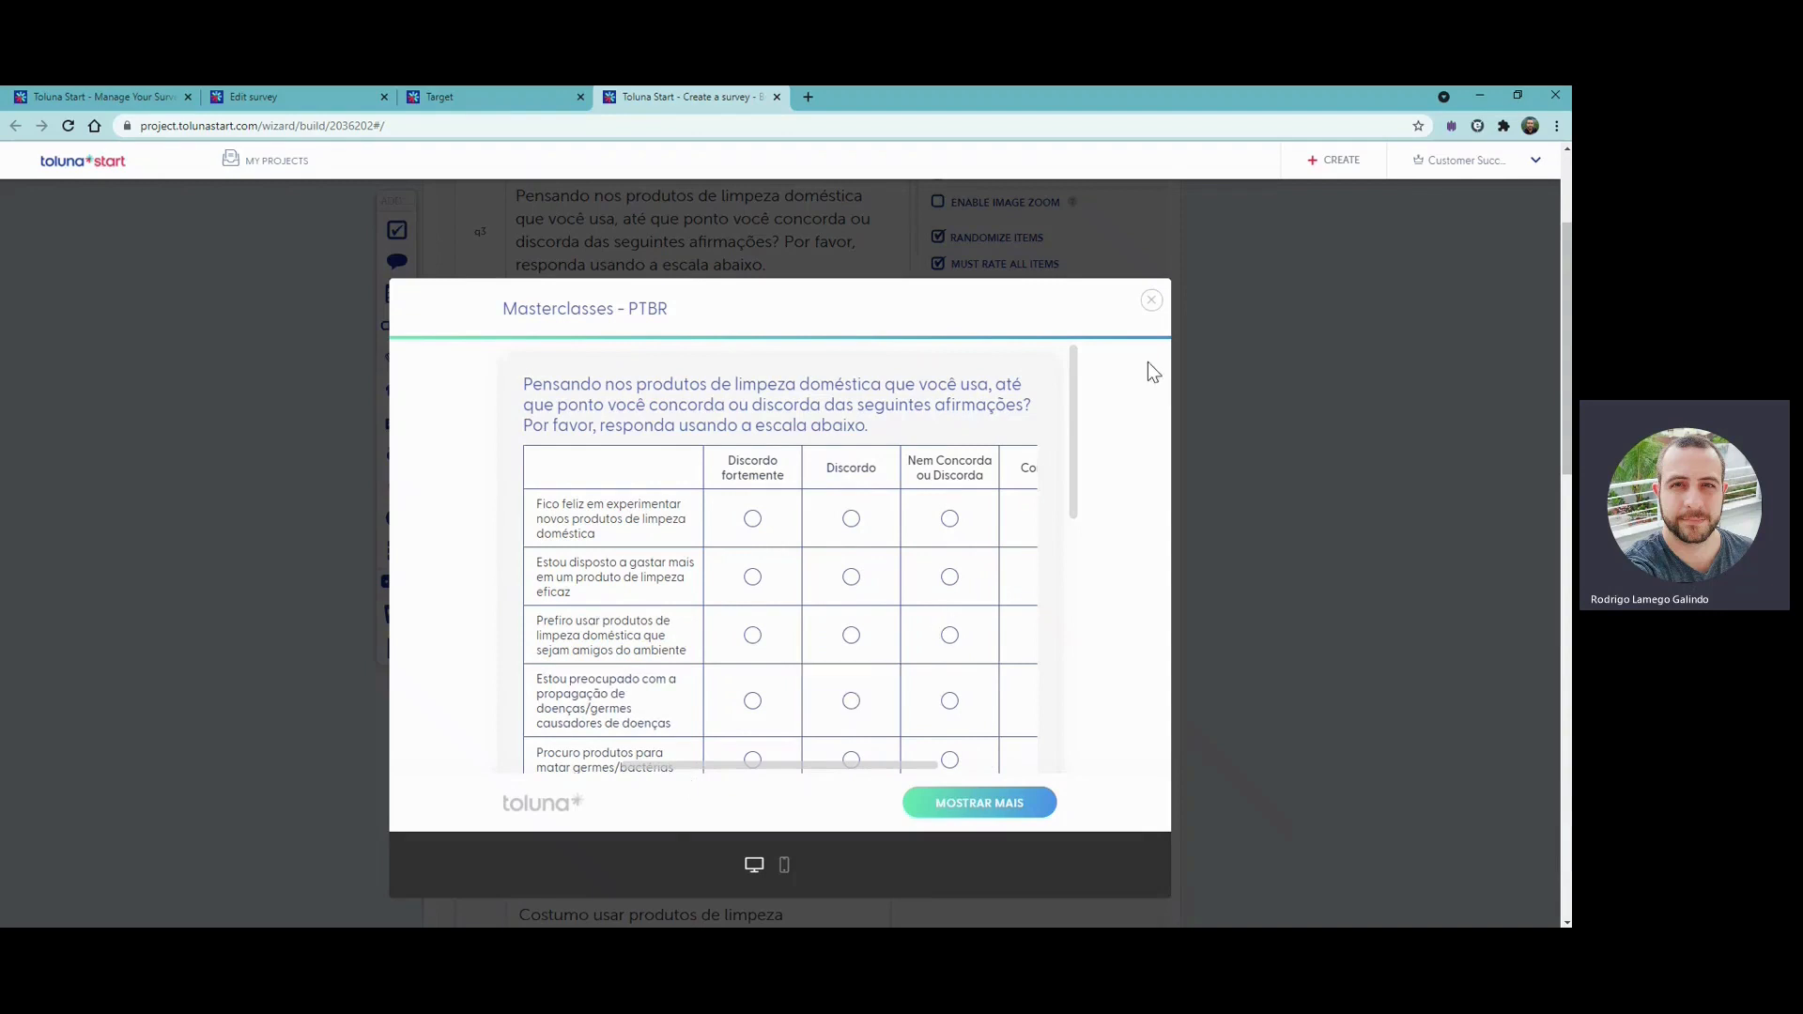
left_click(1152, 301)
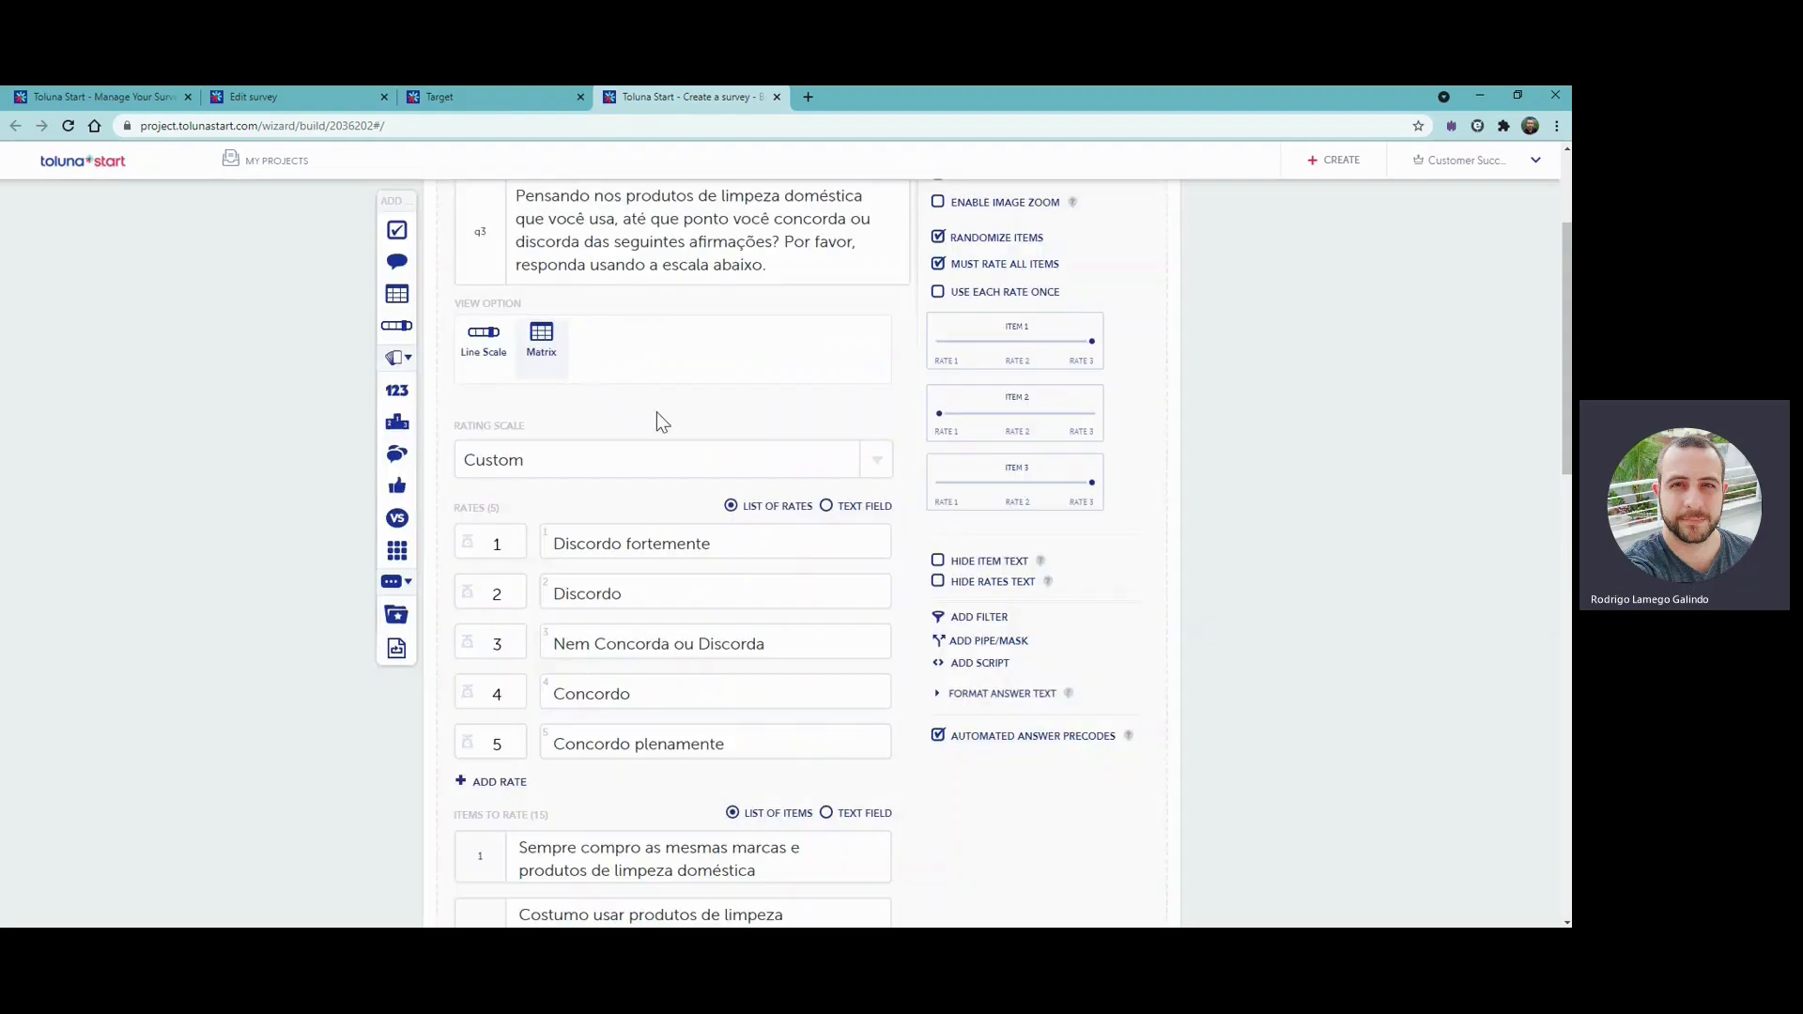
scroll(1055, 724, "down", 15)
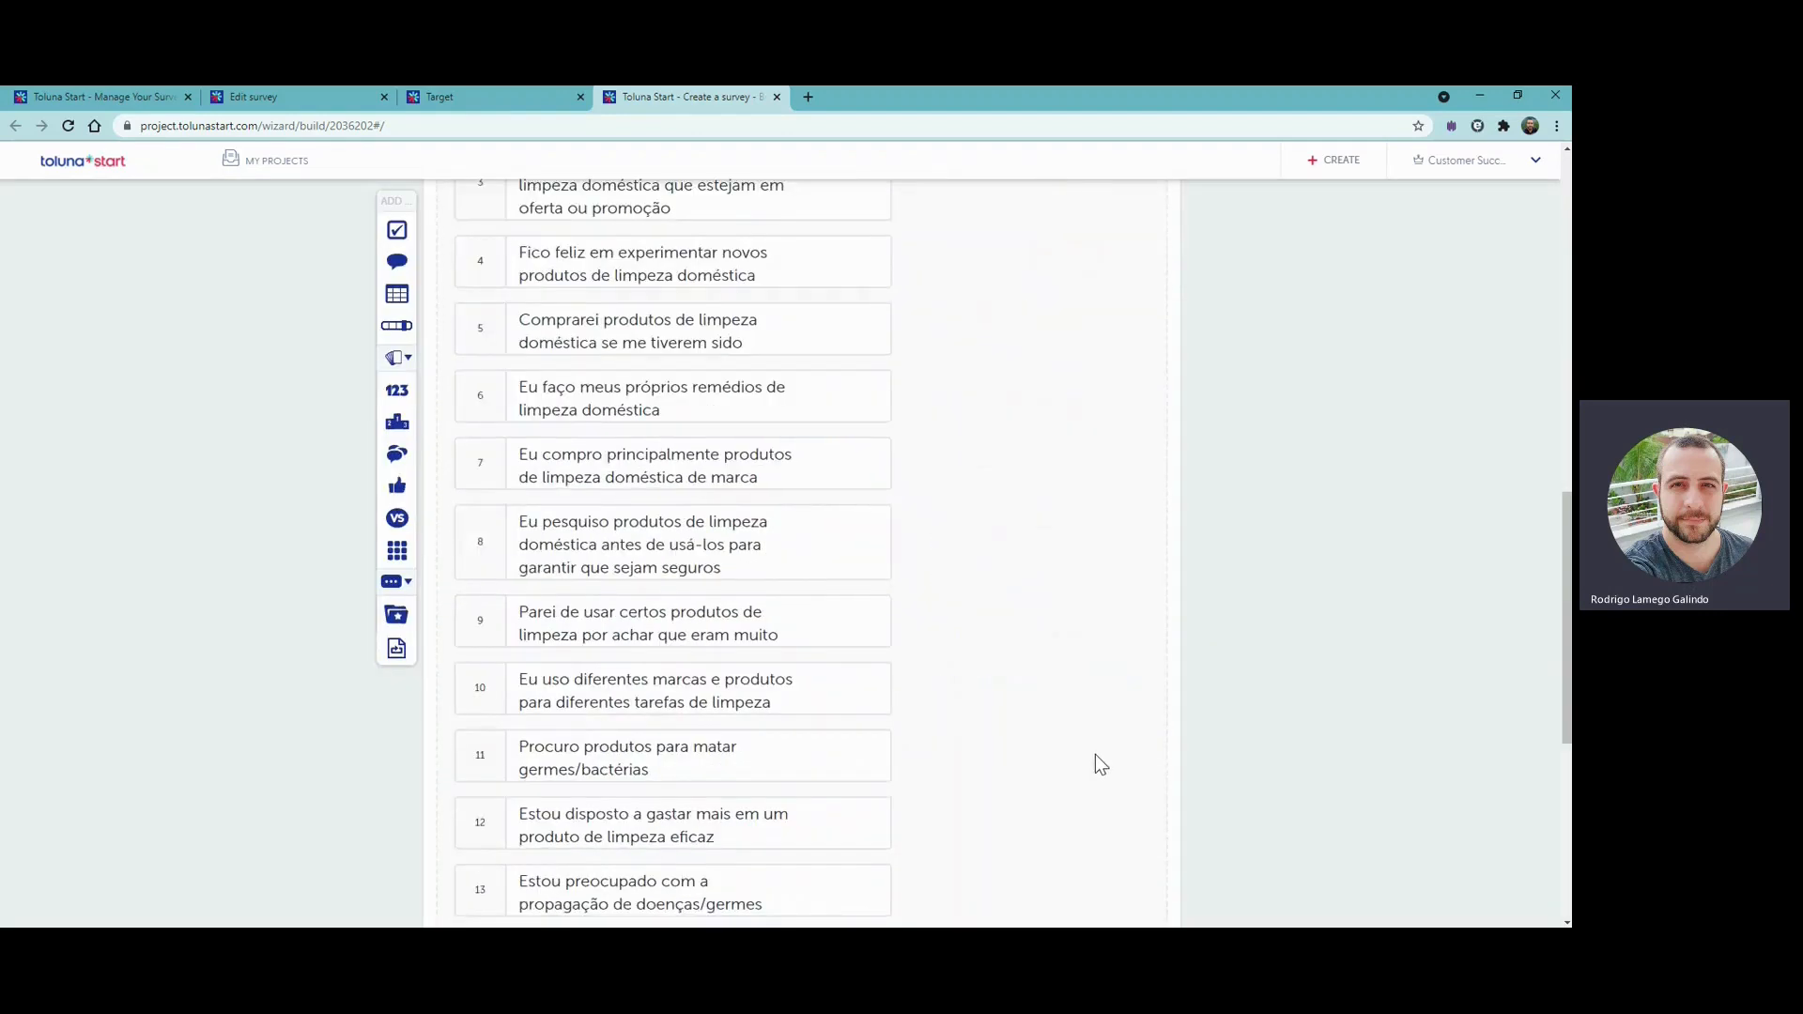
left_click(1114, 613)
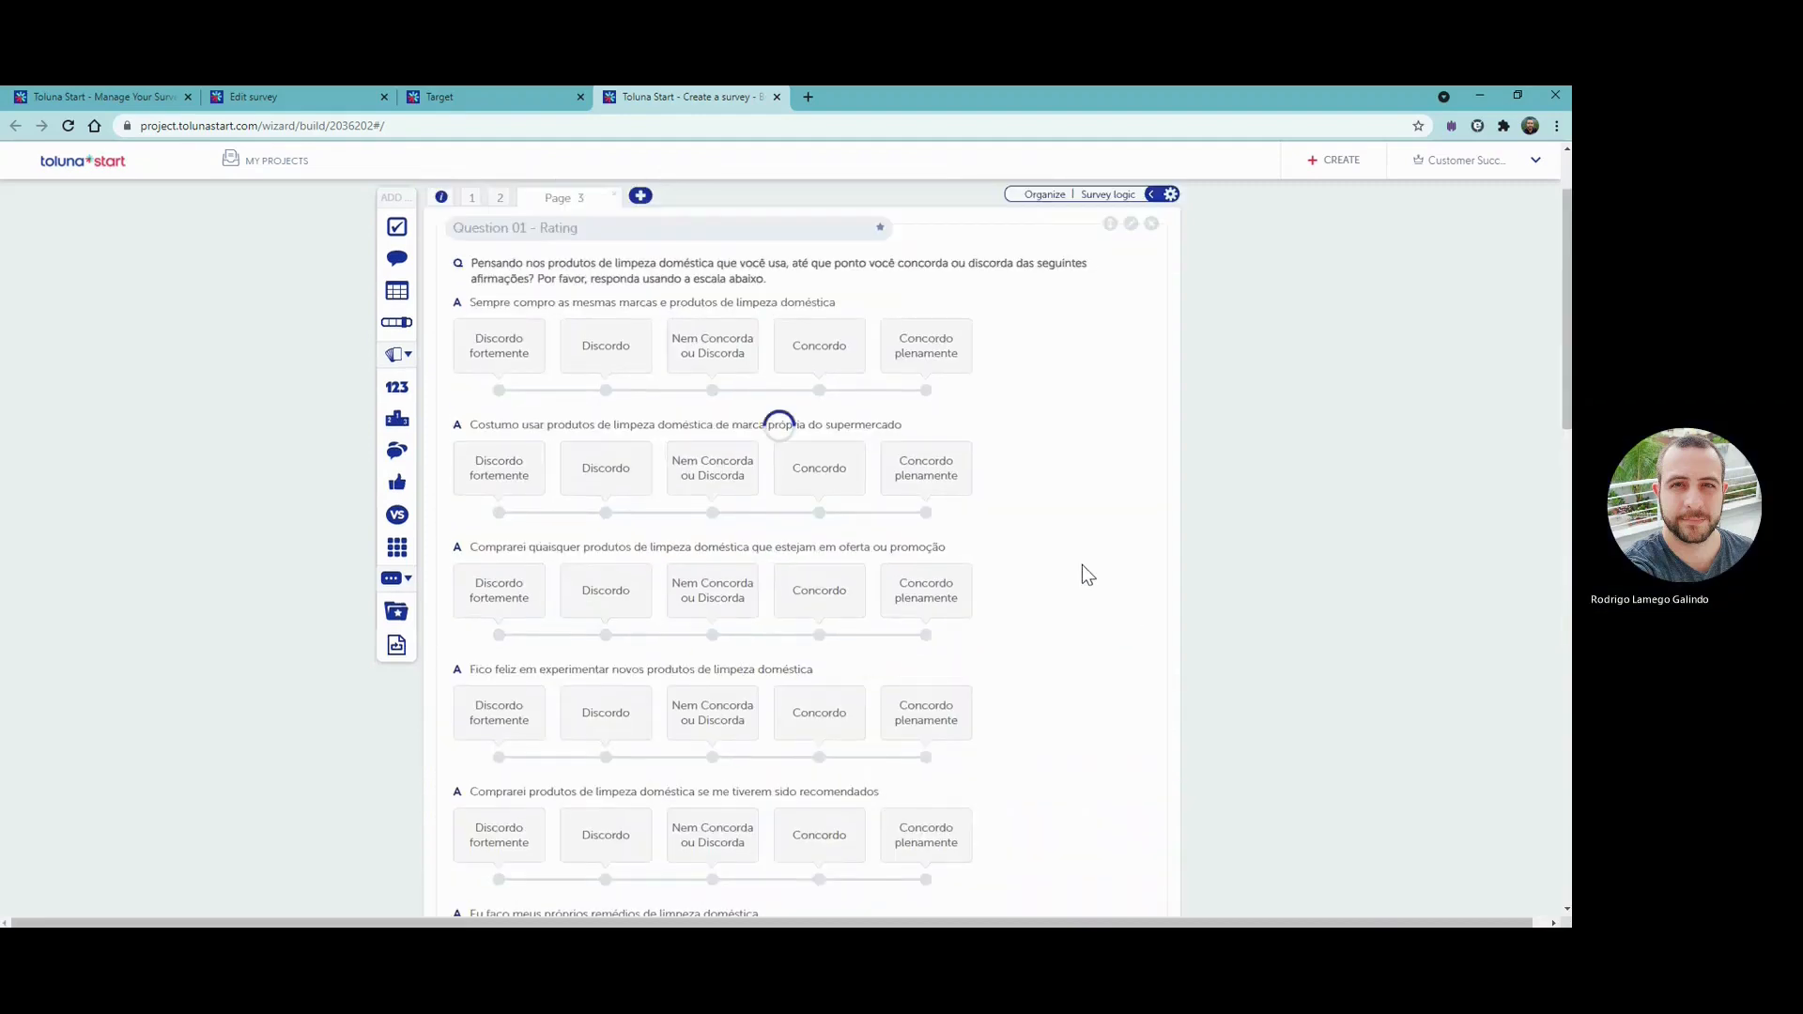
- Add page 4 with a Matrix/Cross question asking "Qual é o seu grau de familiaridade com cada uma das seguintes marcas de produtos de limpeza doméstica e desinfetantes?"
left_click(640, 195)
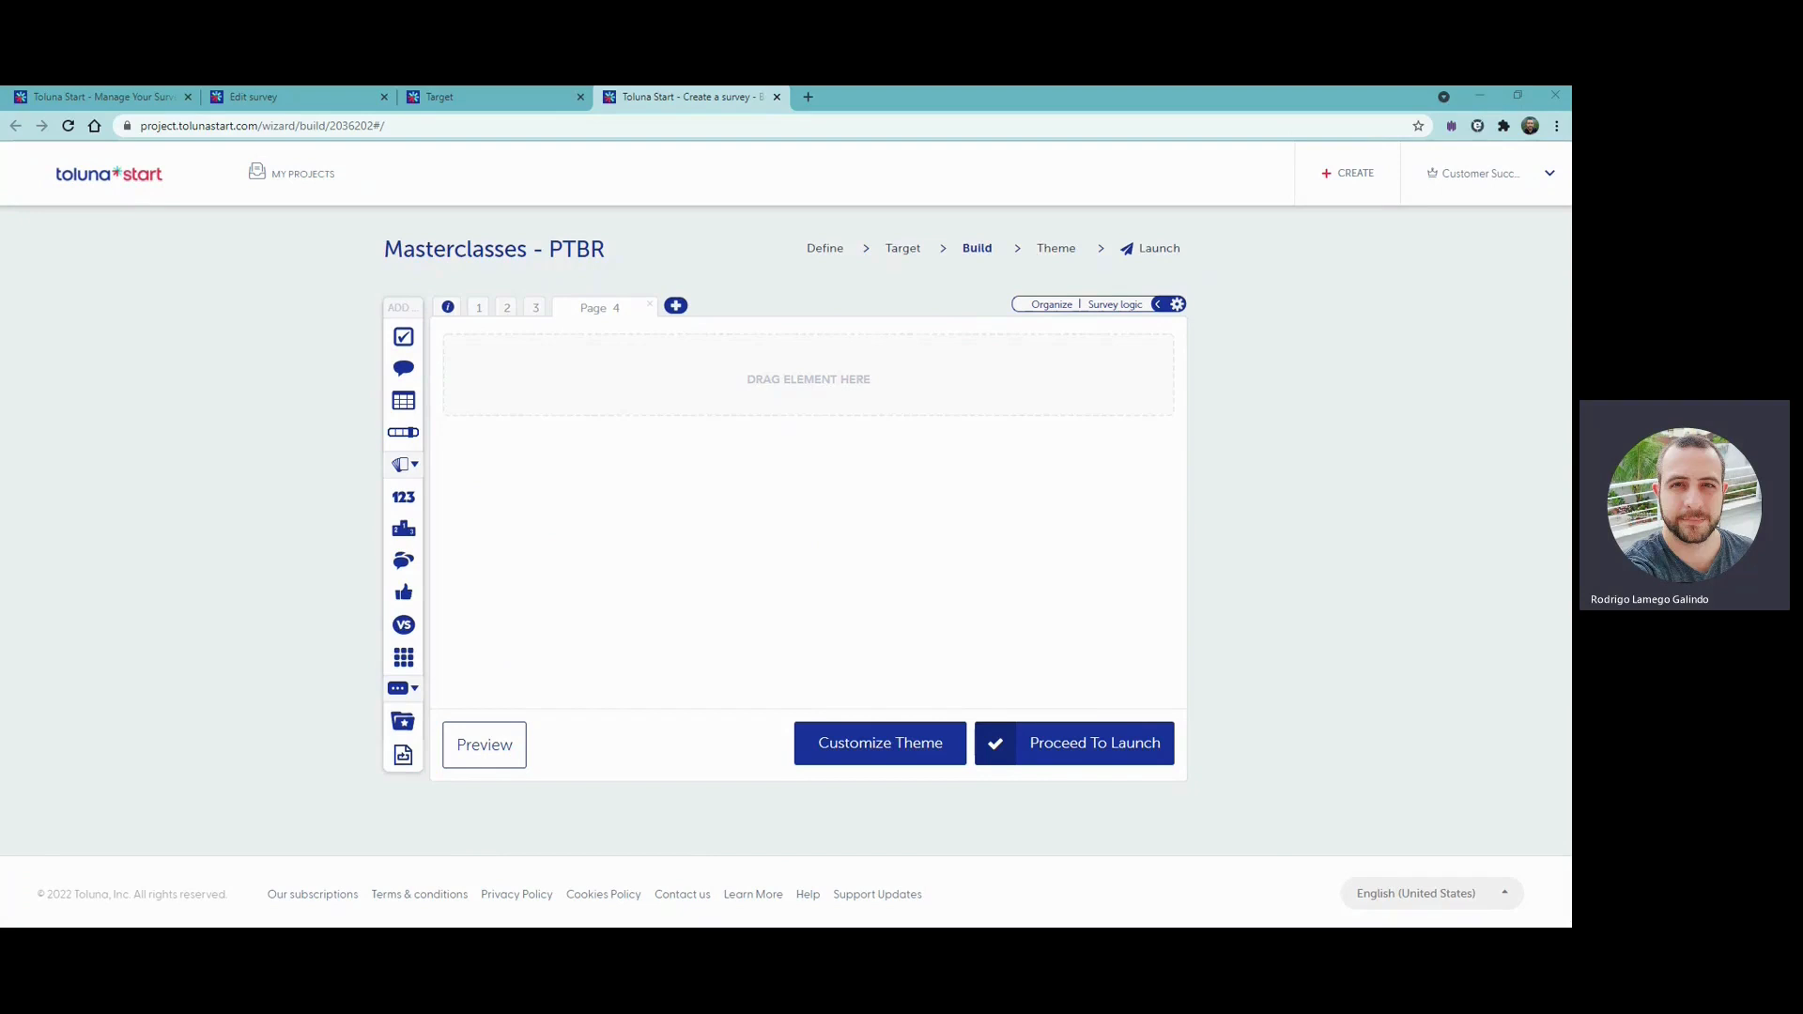
left_click(407, 405)
left_click(554, 299)
type("Qual é o seu grau de familiaridade com cada uma das seguintes marcas de produtos de limpeza doméstica e desinfetantes? Por favor, responda usando a escala fornecida abaixo.")
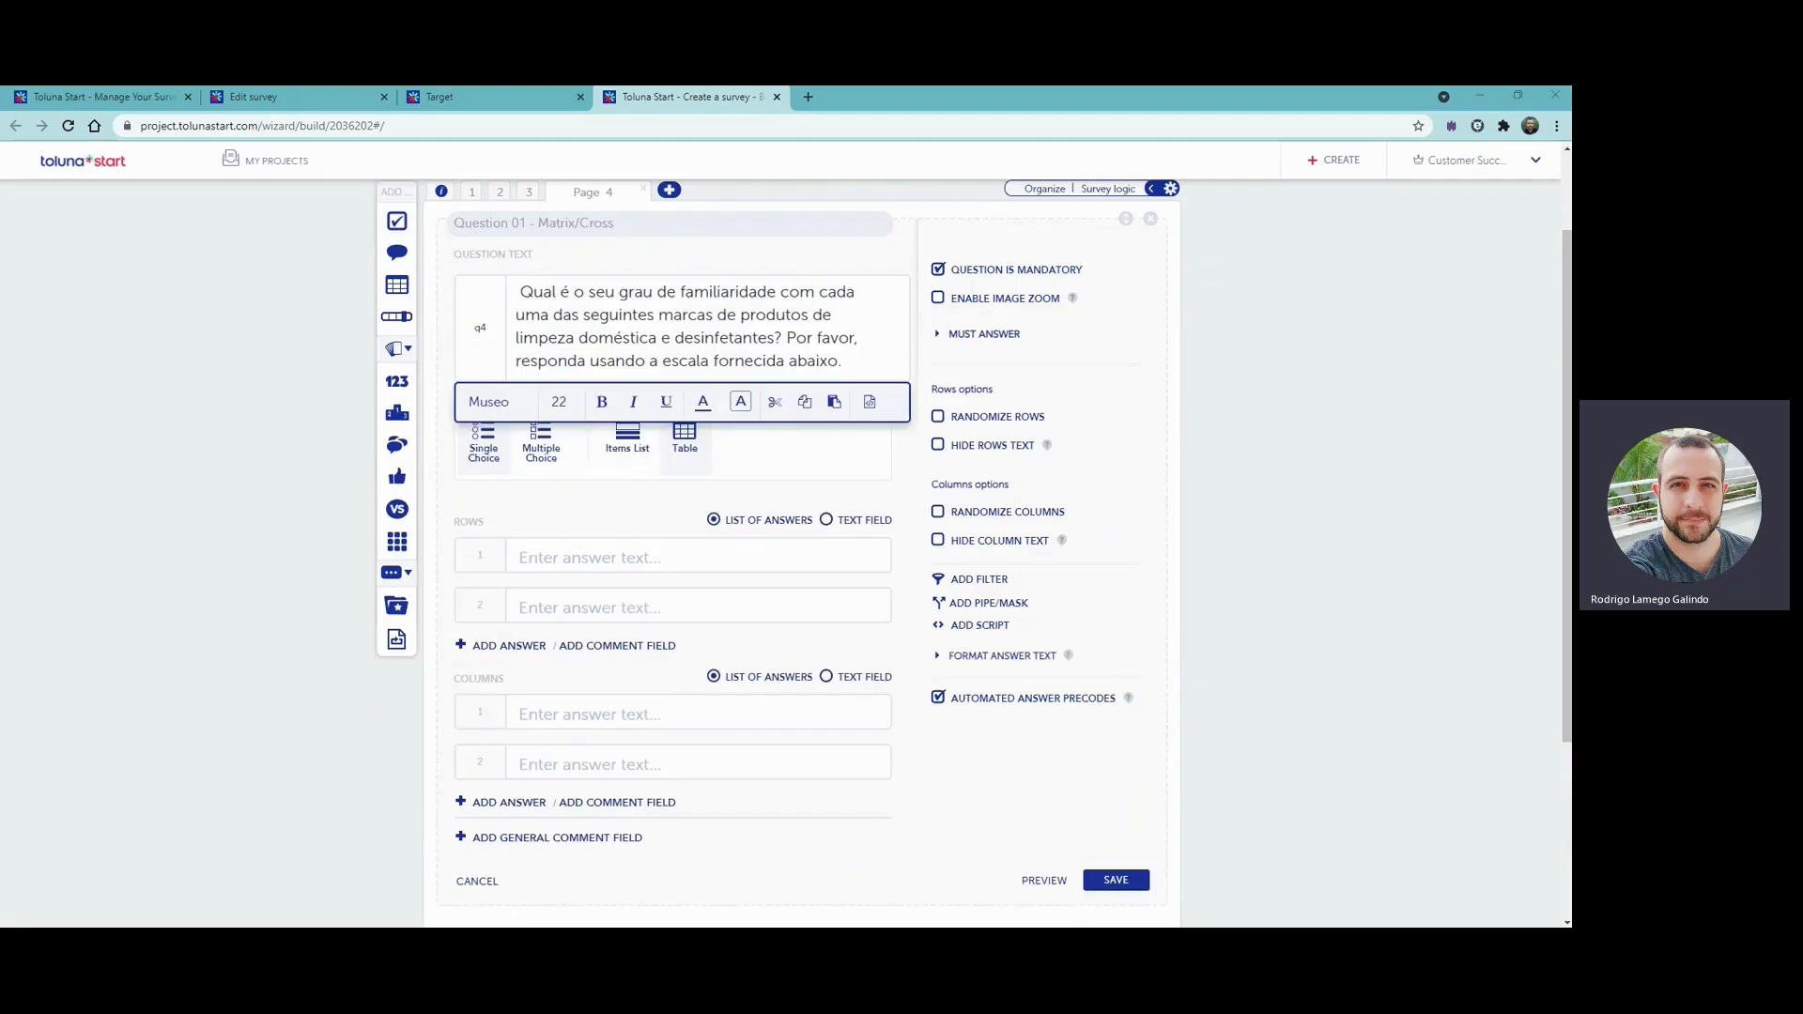
- Fill the matrix columns with "Nunca ouvi falar dessa marca", "Só conheço por nome", "Um pouco familiar", "Muito familiar" and "Extremamente familiar"
left_click(843, 676)
left_click(745, 724)
key("ctrl+a")
type("Nunca ouvi falar dessa marca Só conheço por nome Um pouco familiar Muito familiar Extremamente familiar")
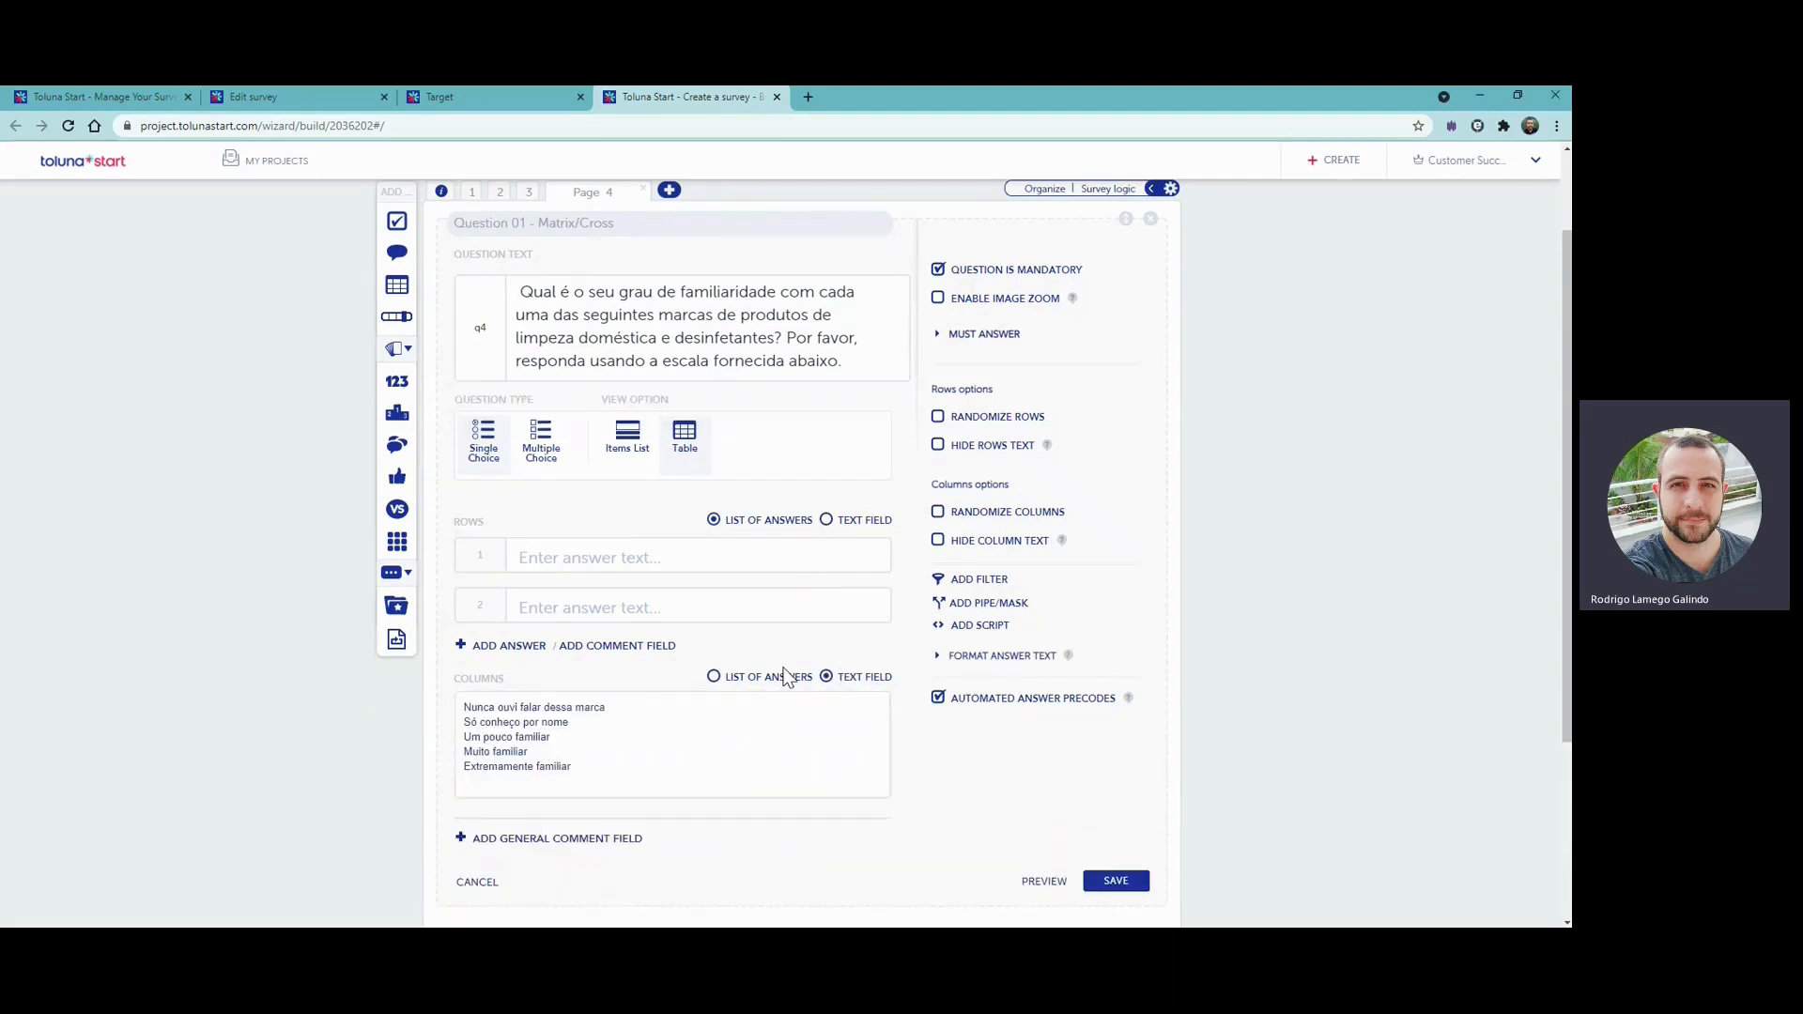
left_click(780, 677)
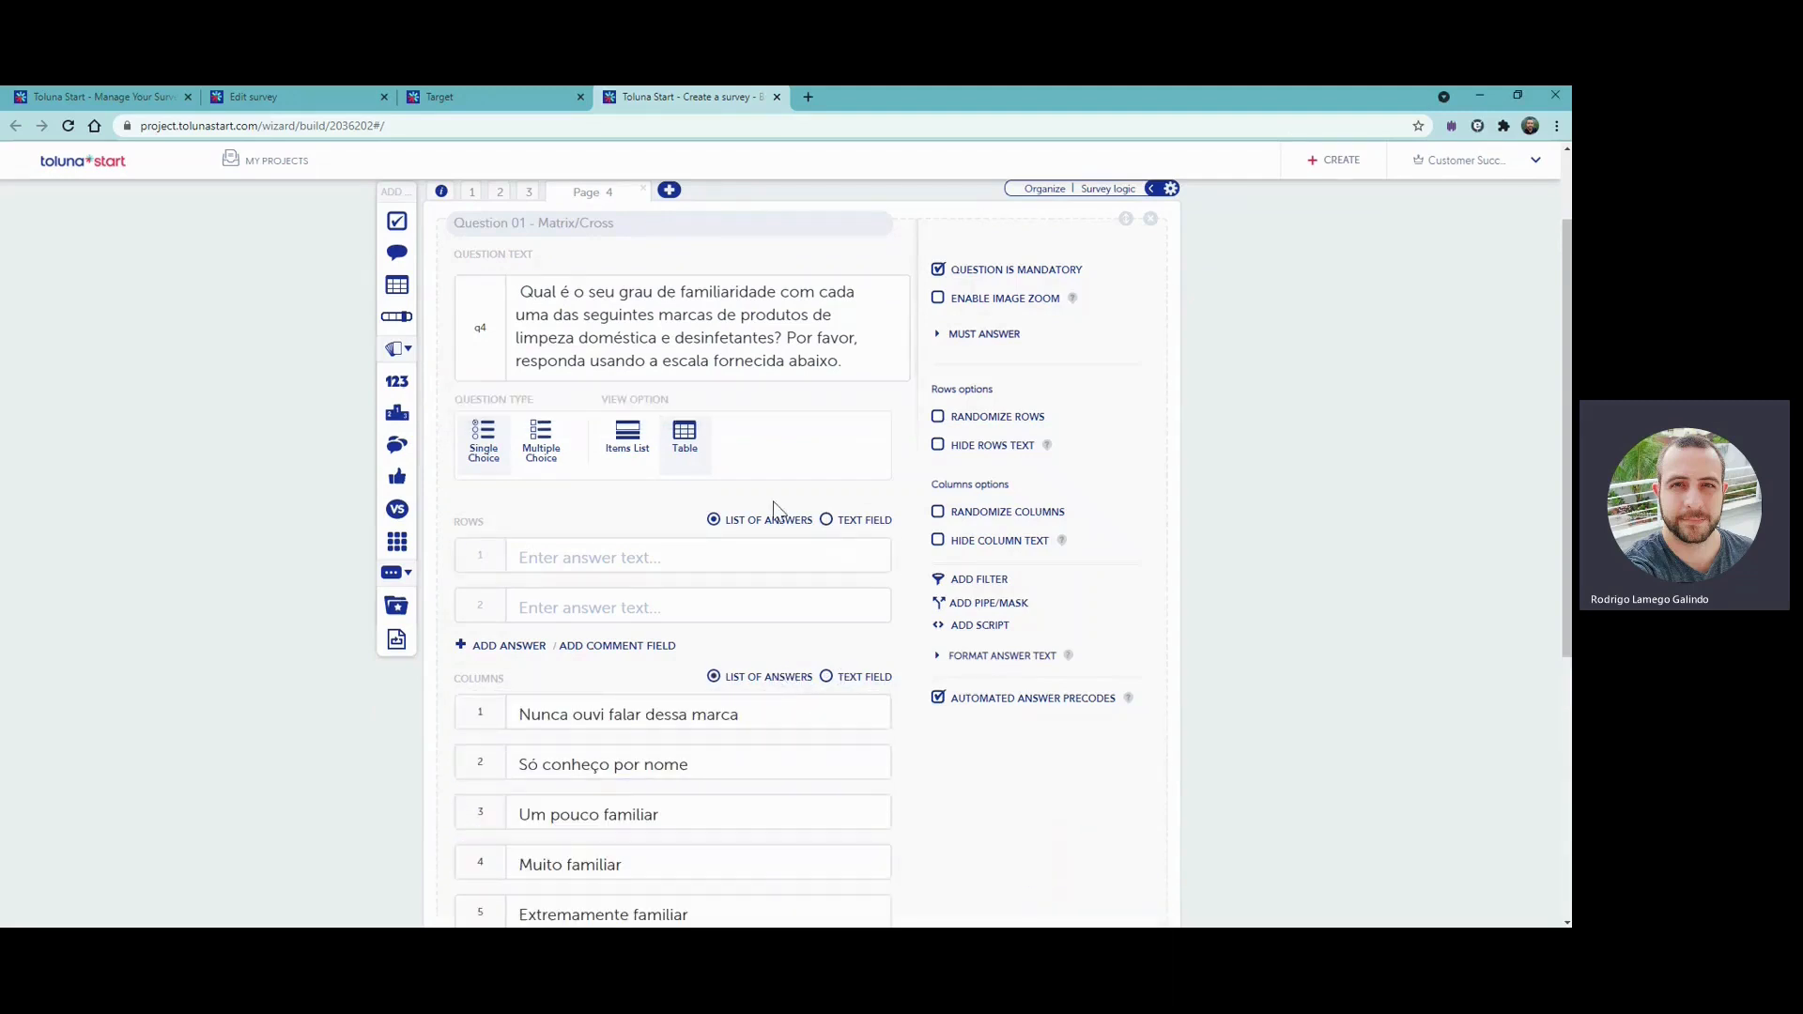
- Fill the matrix rows with Dettol, Flash, Cillit Bang, Domestos, Cif, Mr Muscle, Harpic, Zoflora, Stardrops and the anchored "Marcas de supermercado"
left_click(859, 522)
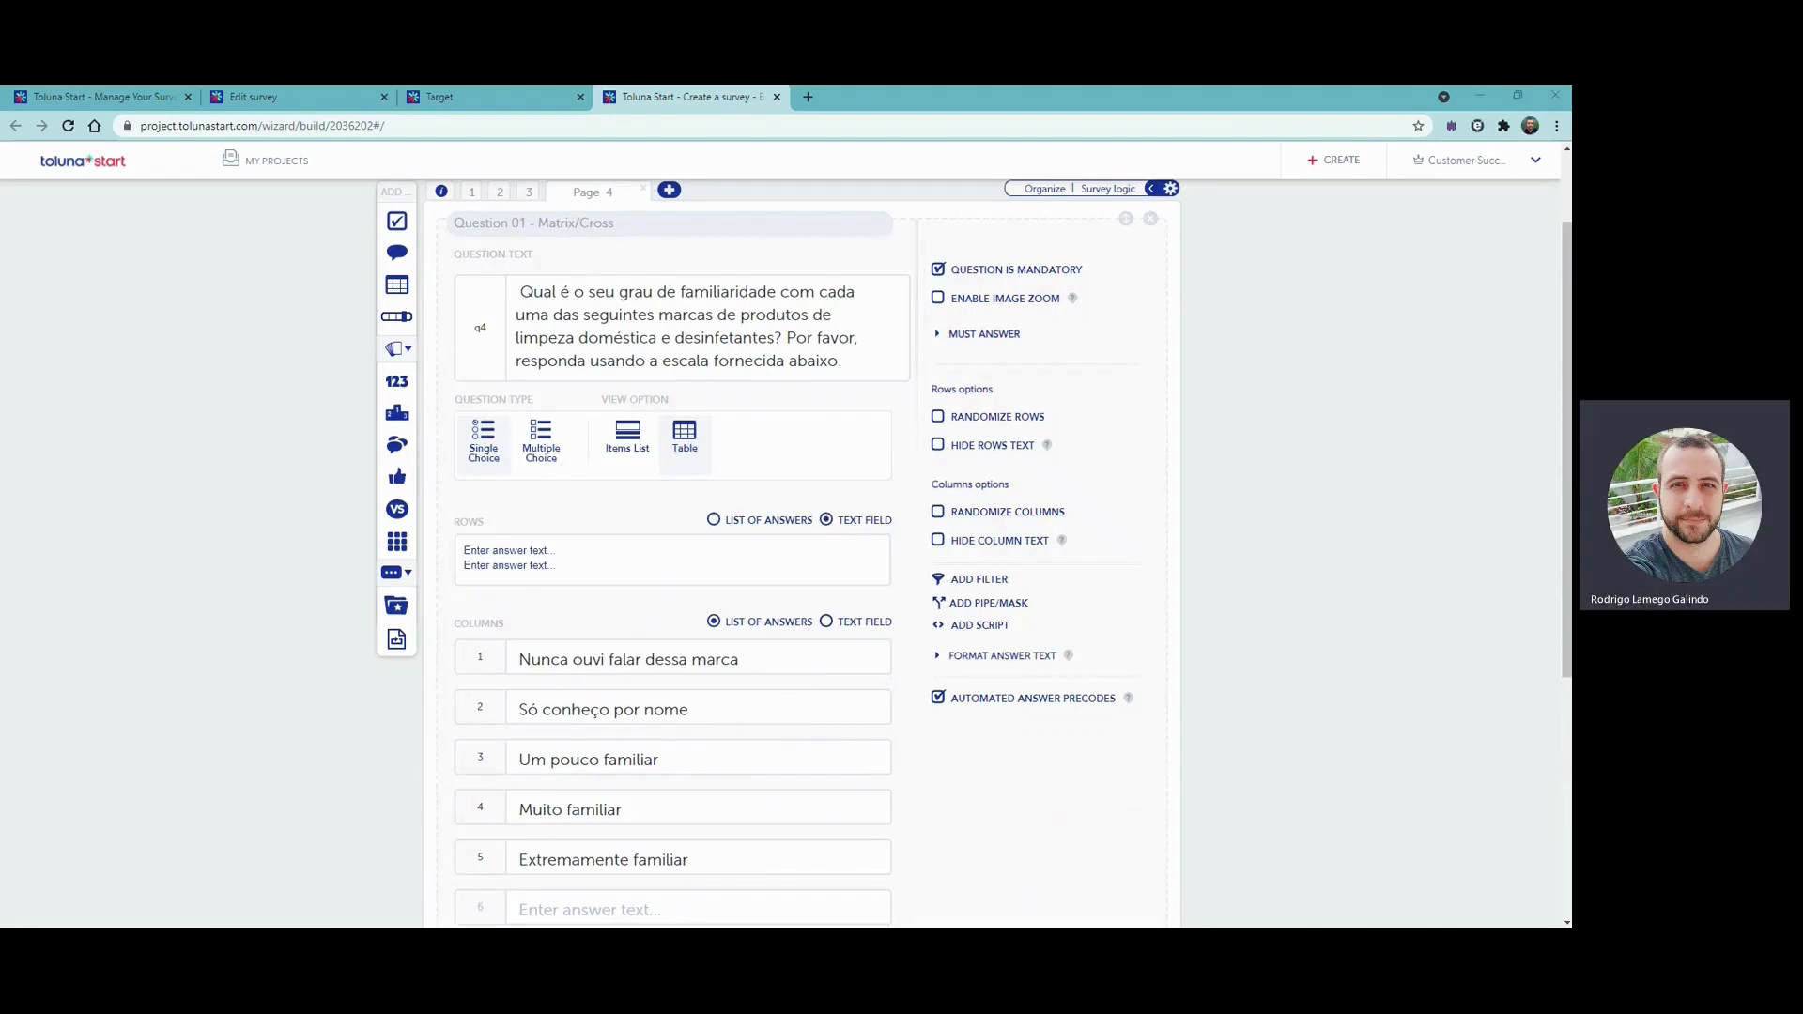
left_click(563, 563)
key("ctrl+a")
key("ctrl+v")
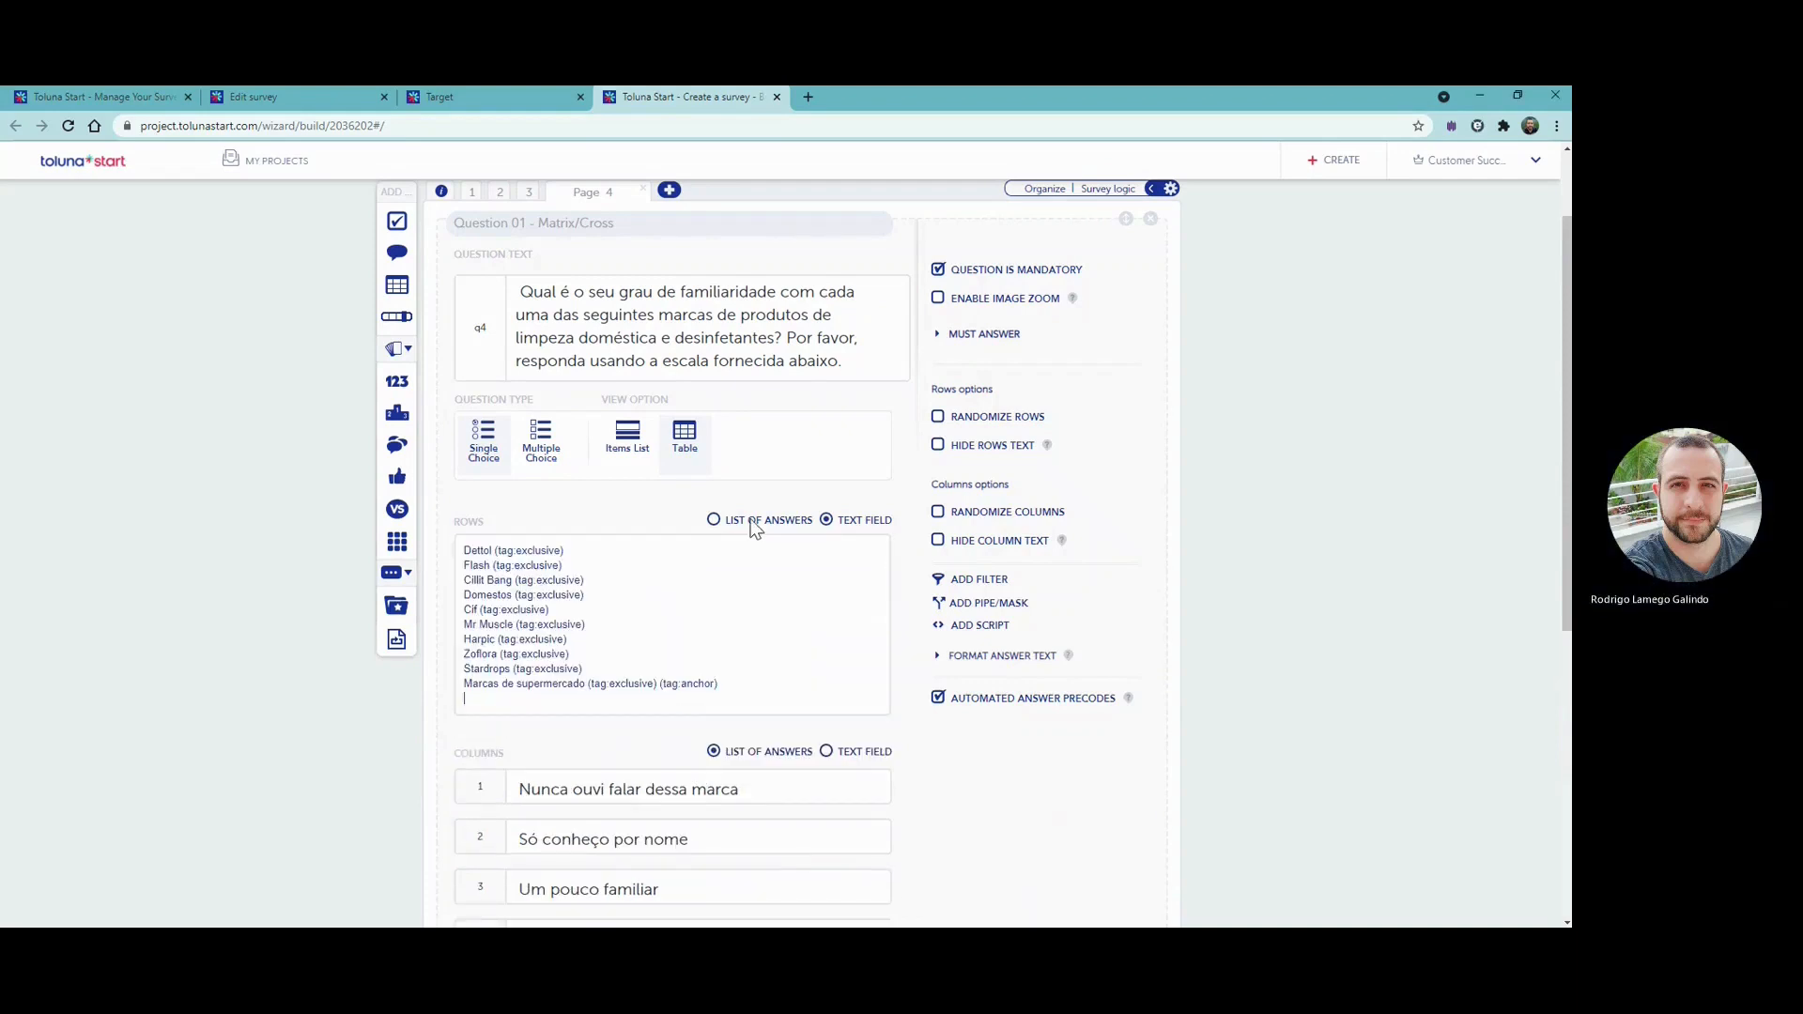
left_click(754, 526)
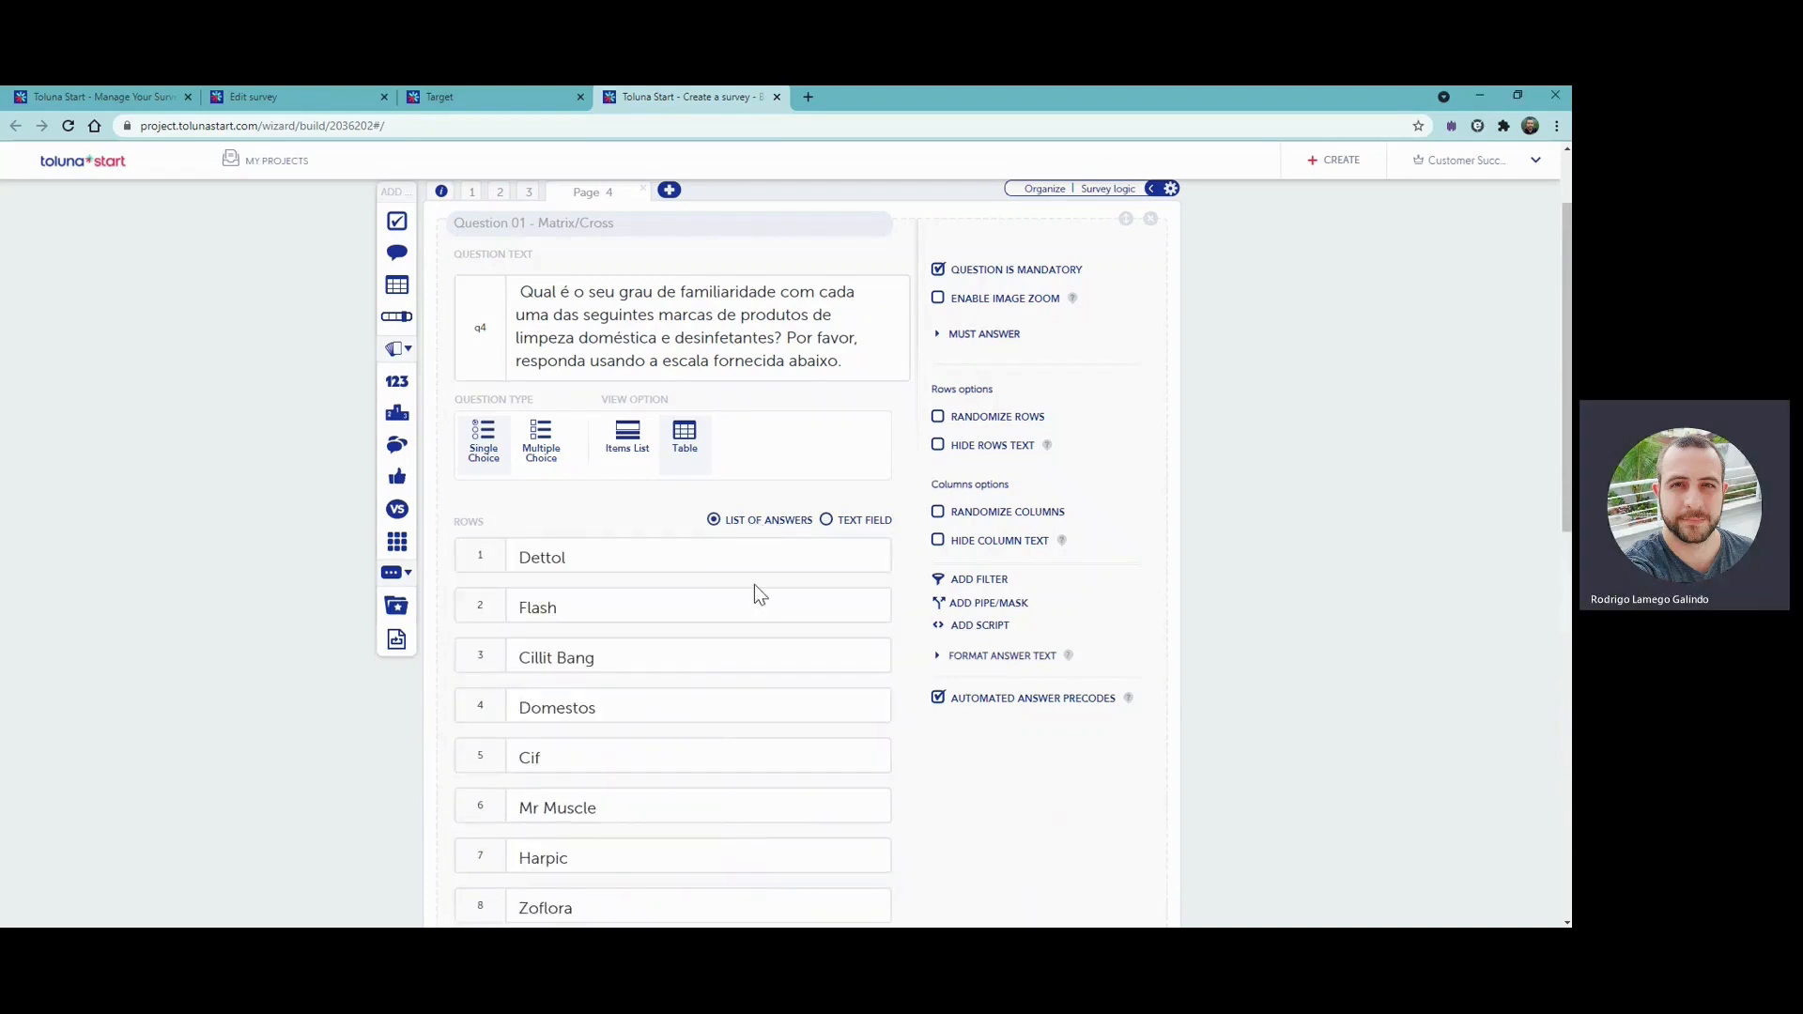
- Randomize the matrix rows, check the anchor on "Marcas de supermercado" and save the brand familiarity question
left_click(998, 417)
scroll(778, 810, "down", 1)
scroll(780, 806, "down", 2)
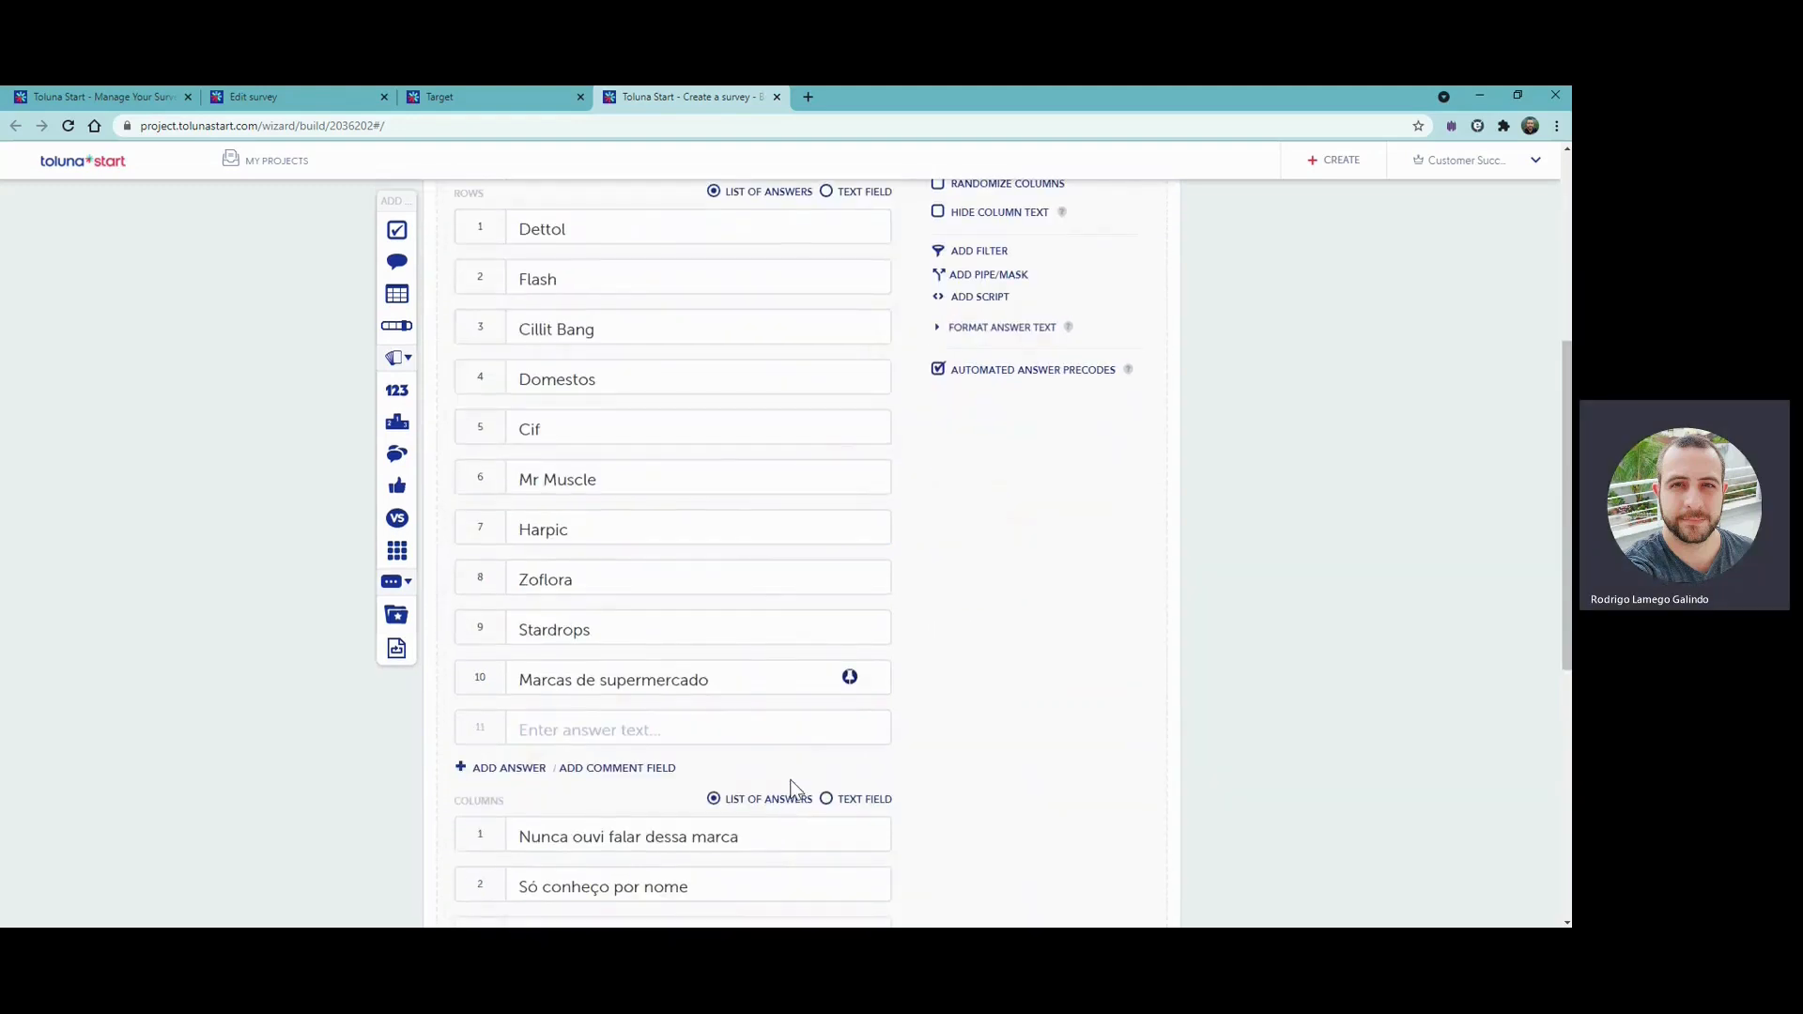
left_click(850, 679)
scroll(1102, 635, "up", 4)
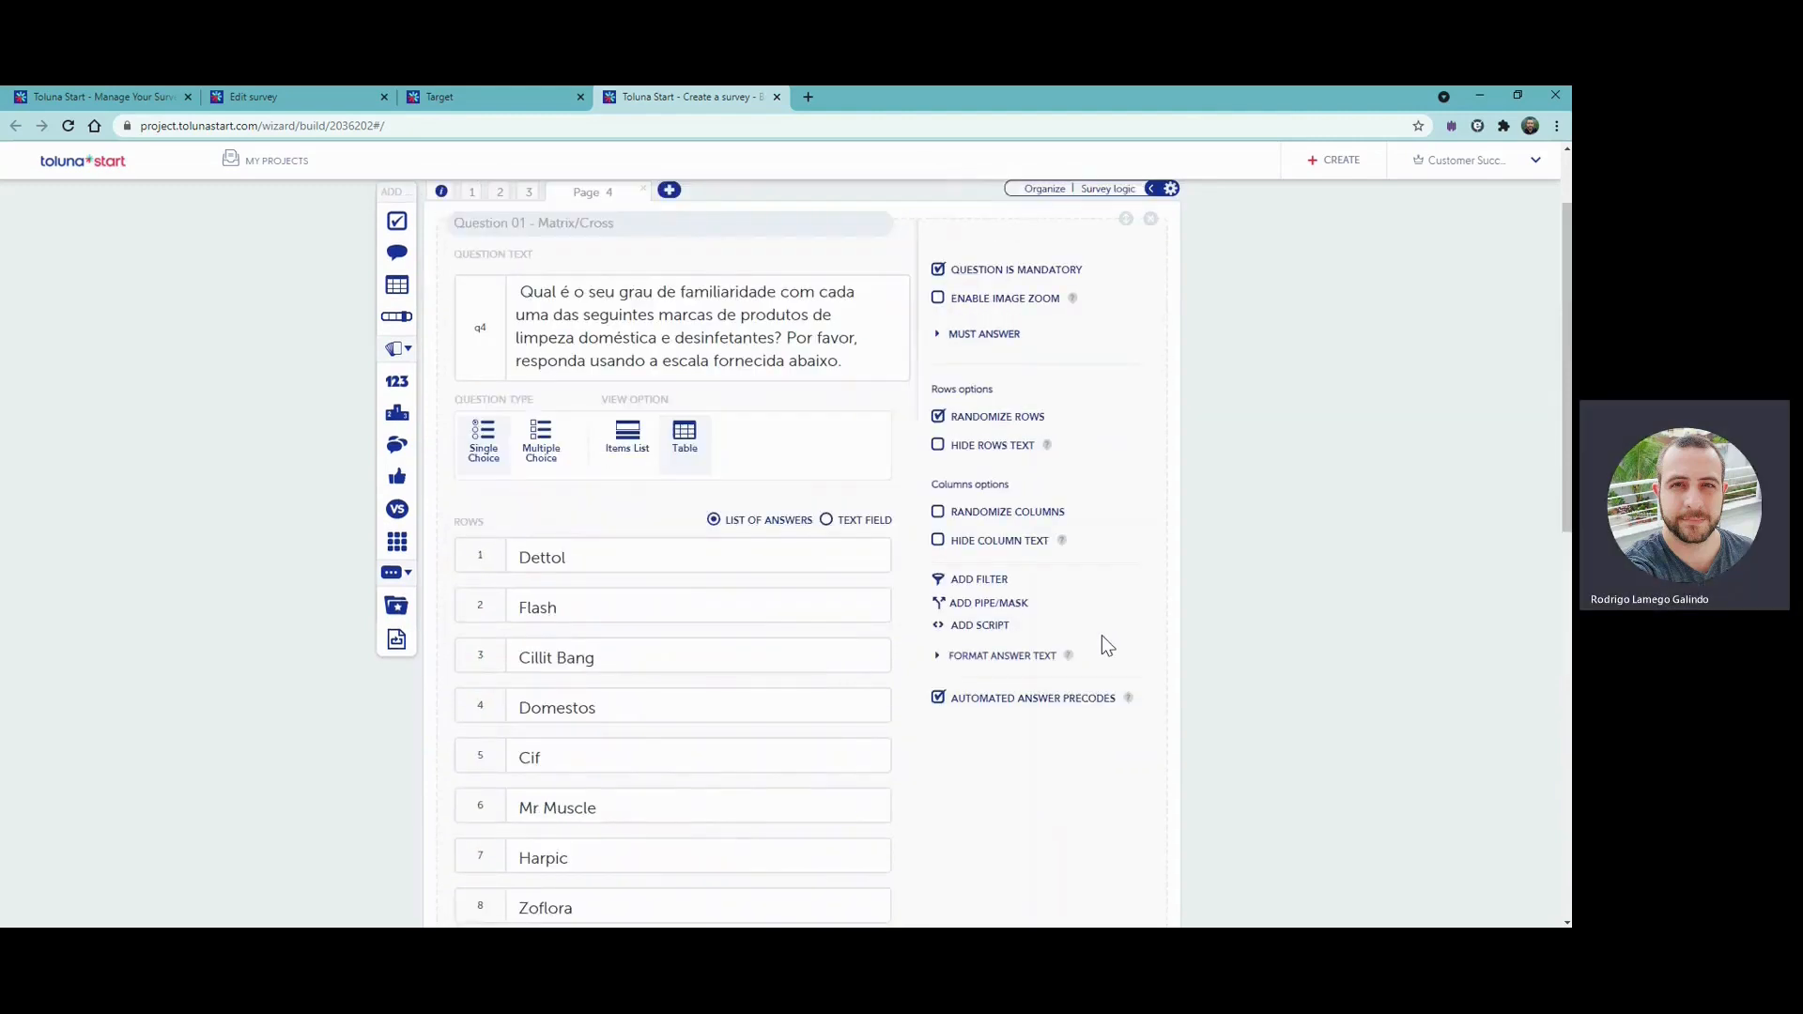
scroll(1113, 634, "down", 8)
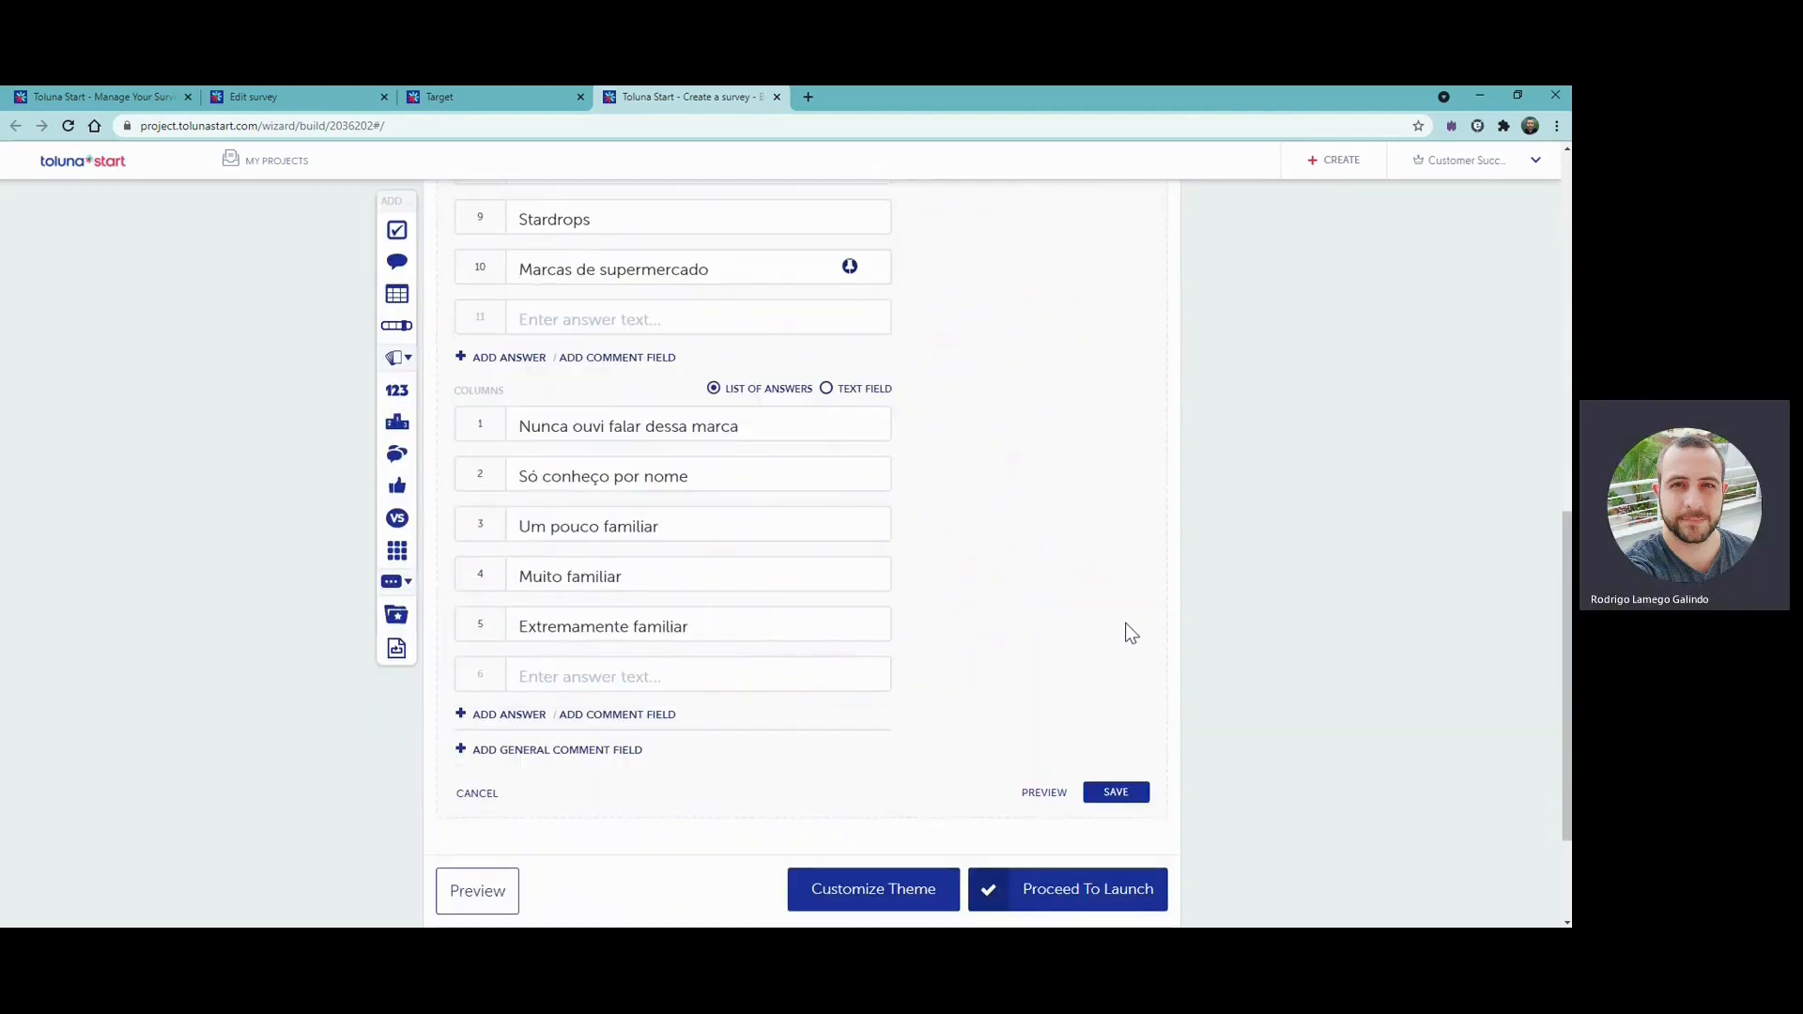
left_click(1108, 795)
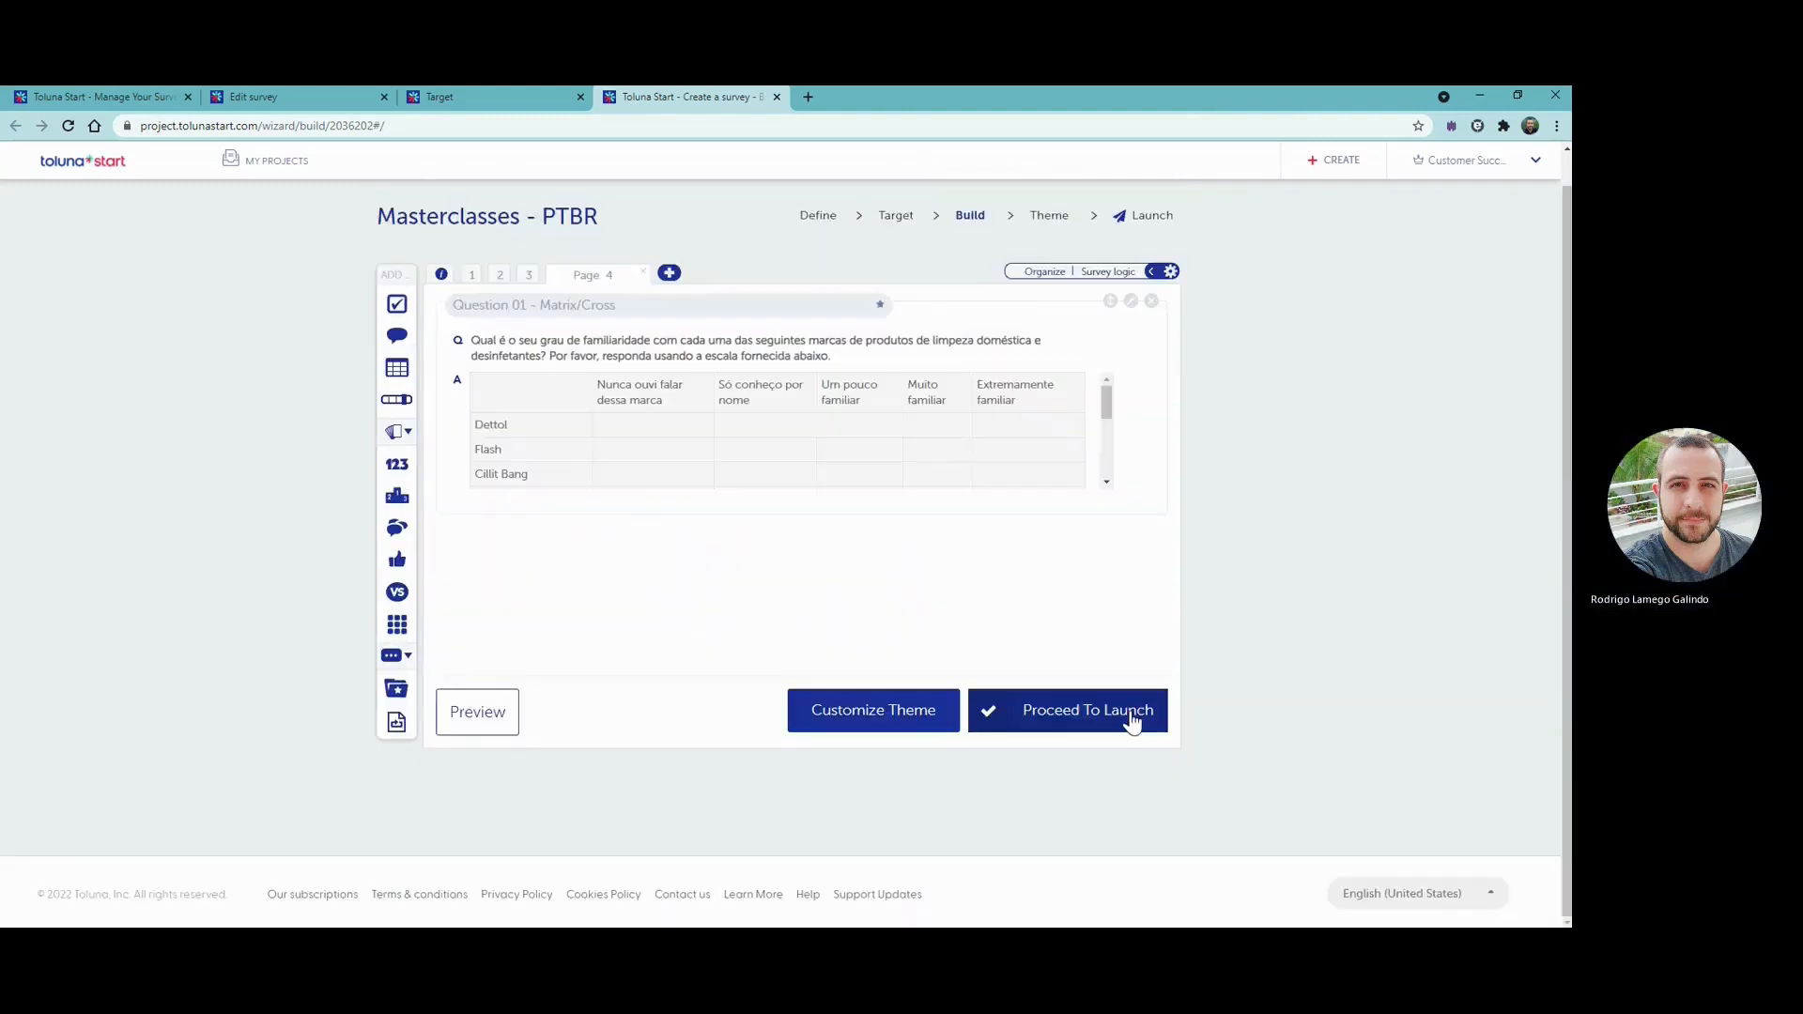
- Add page 5 with a Multiple Choice question asking "E quais você comprou/usou nos últimos 12 meses? Por favor selecione todas que se aplicam."
left_click(670, 274)
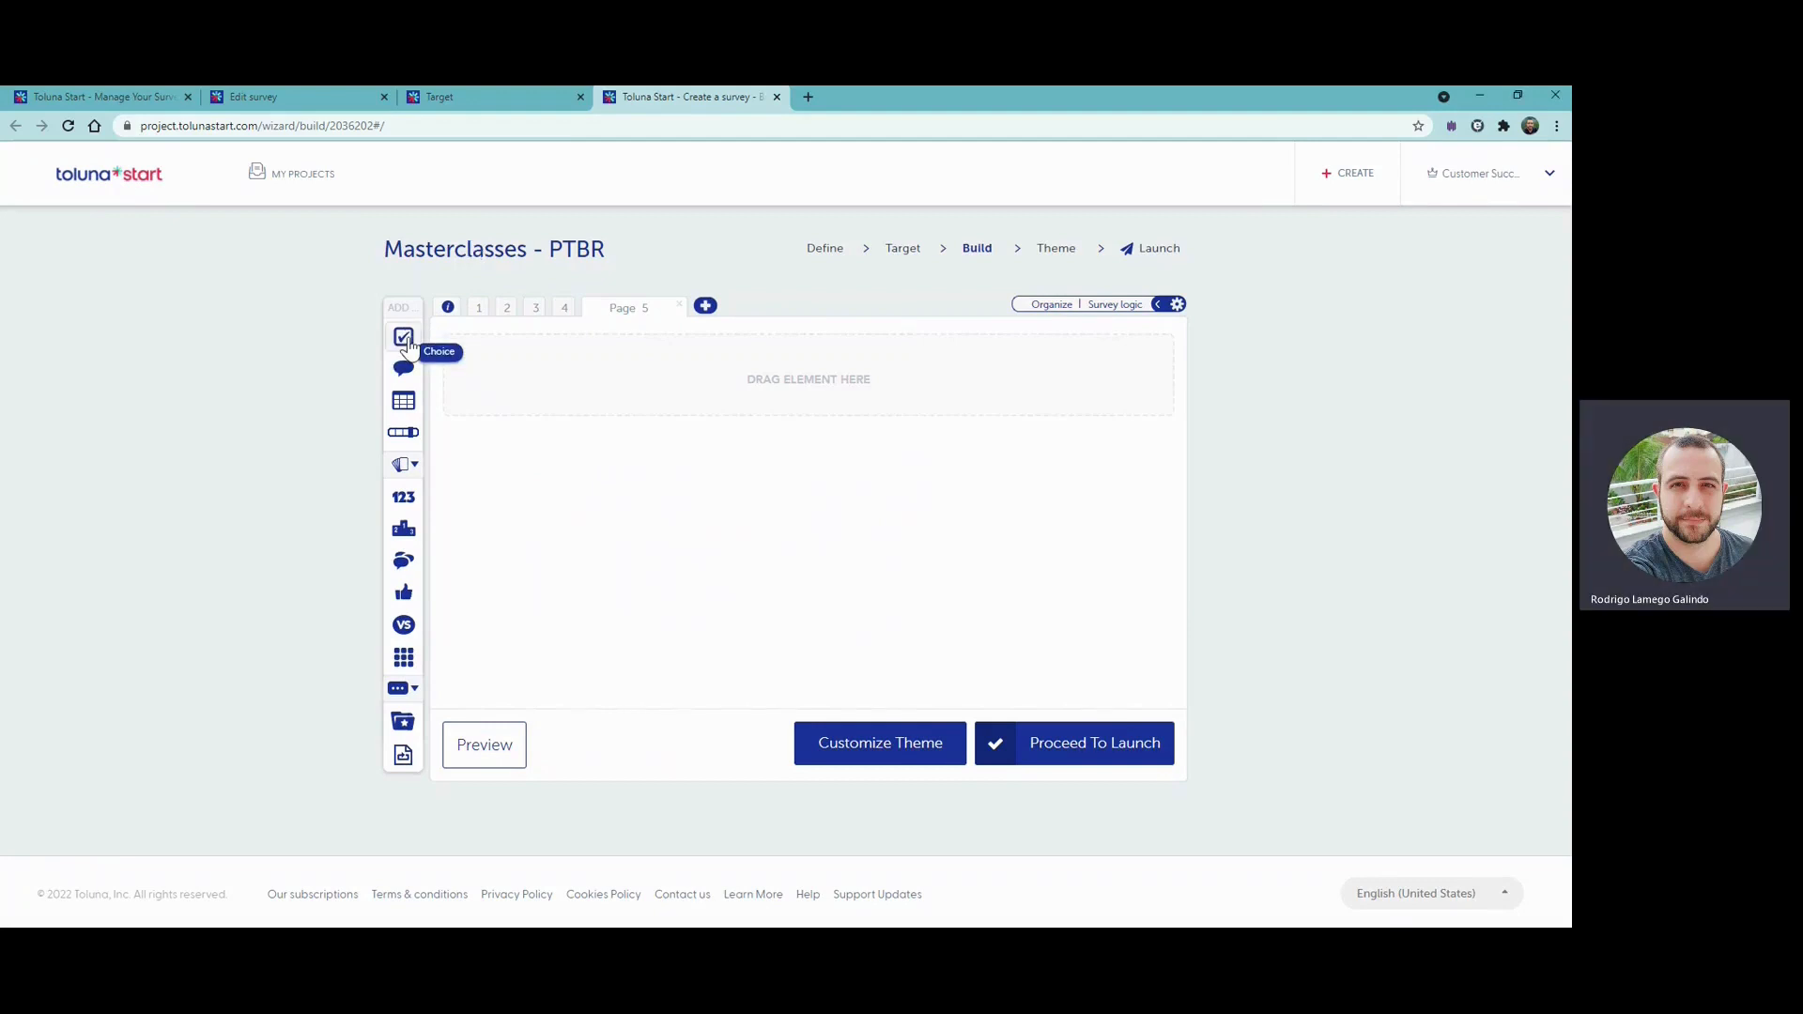
left_click(406, 342)
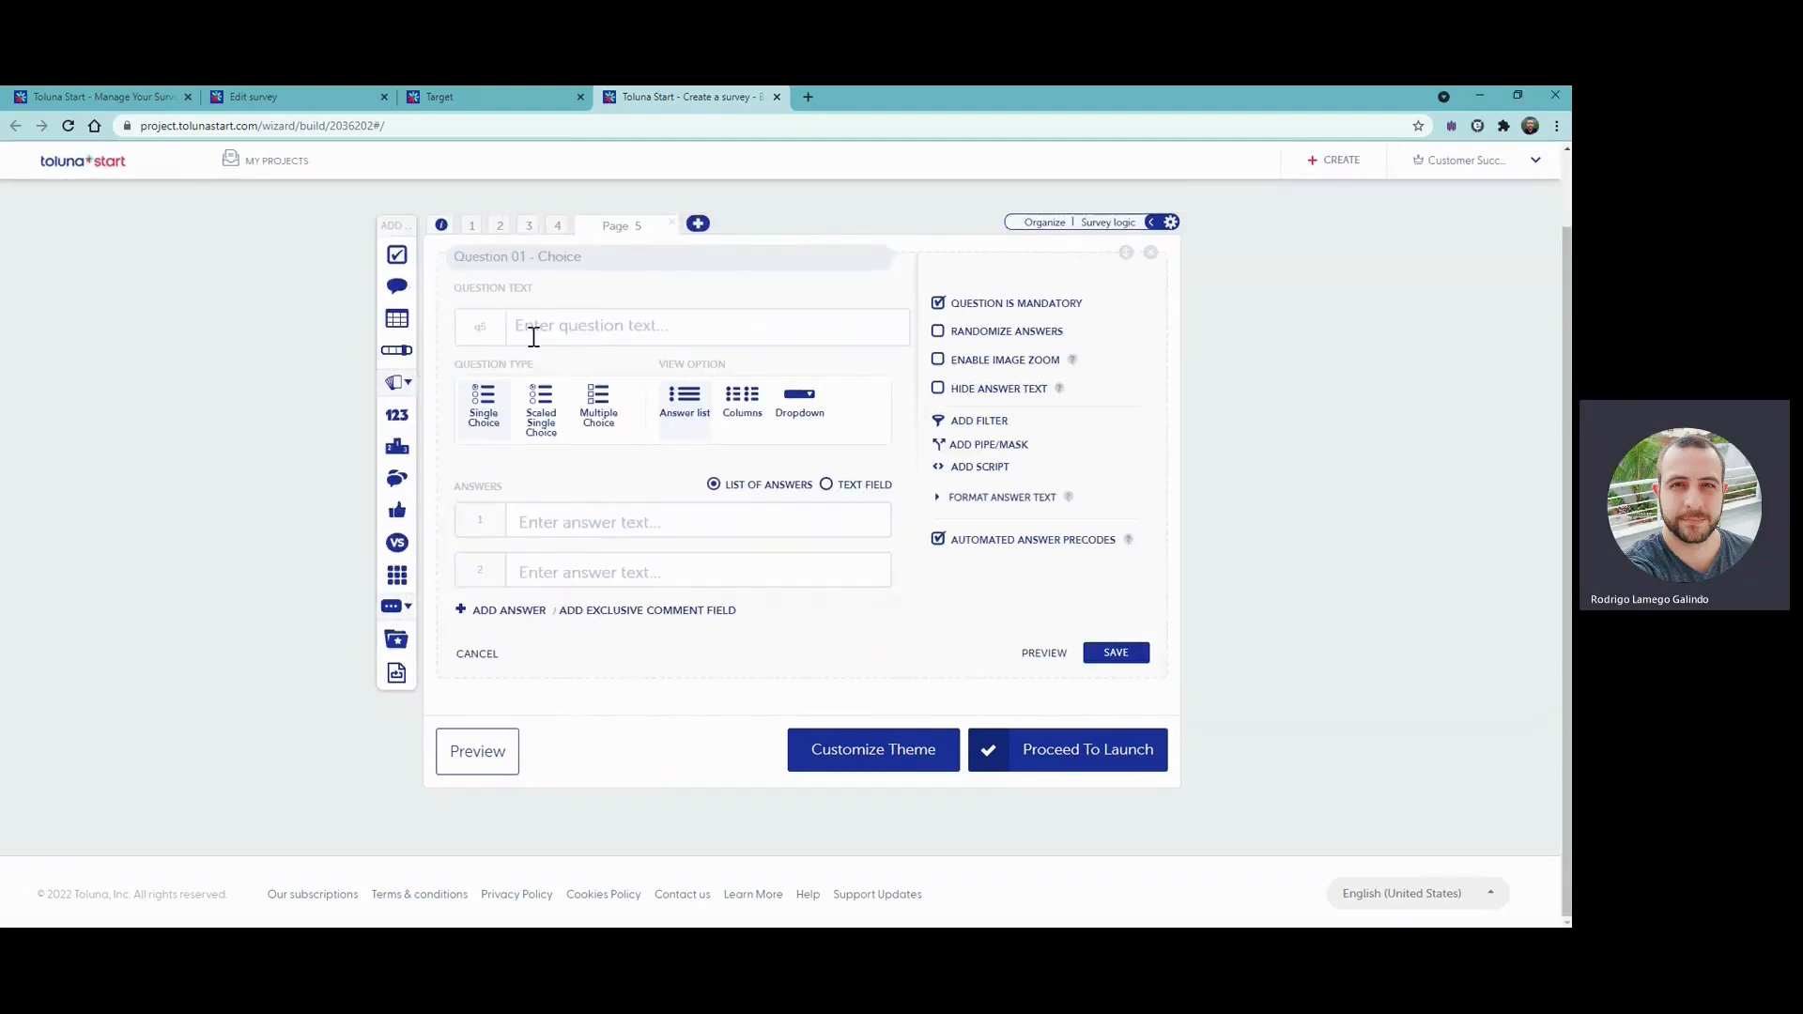
left_click(593, 422)
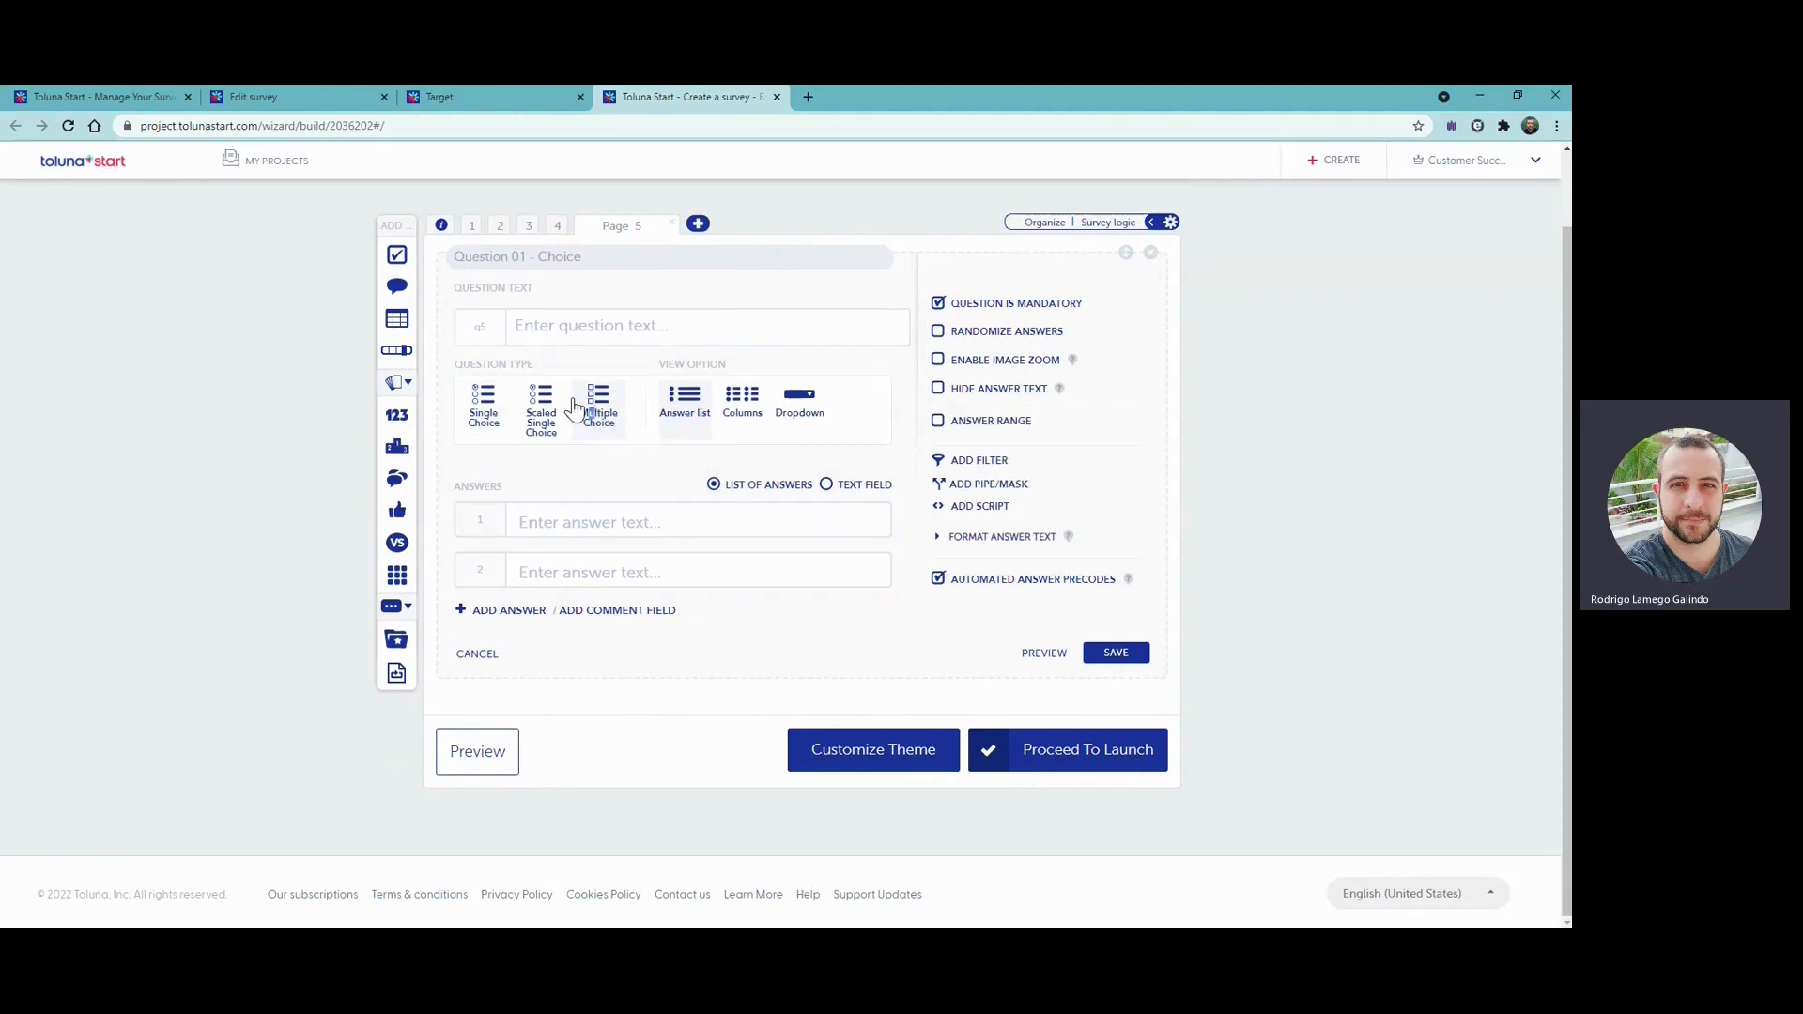
left_click(576, 319)
type("E quais você comprou/usou nos últimos 12 meses? Por favor selecione todas que se aplicam.")
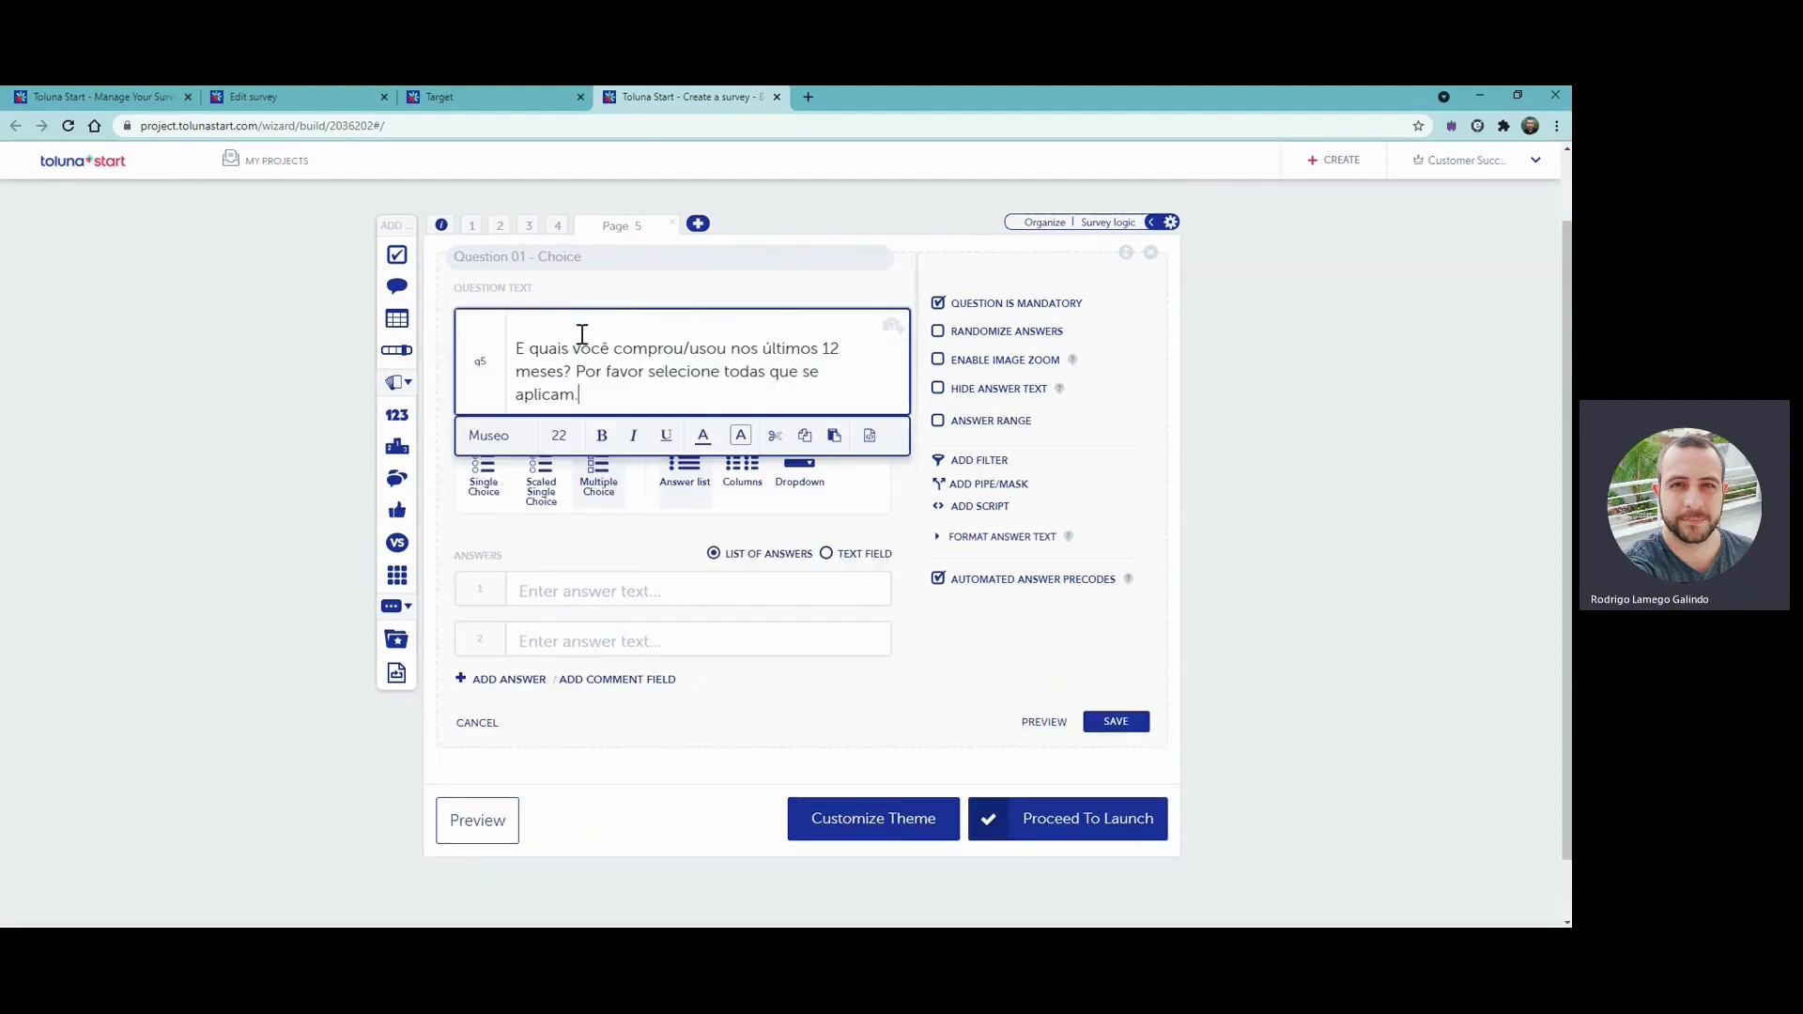
left_click(521, 353)
key("BackSpace")
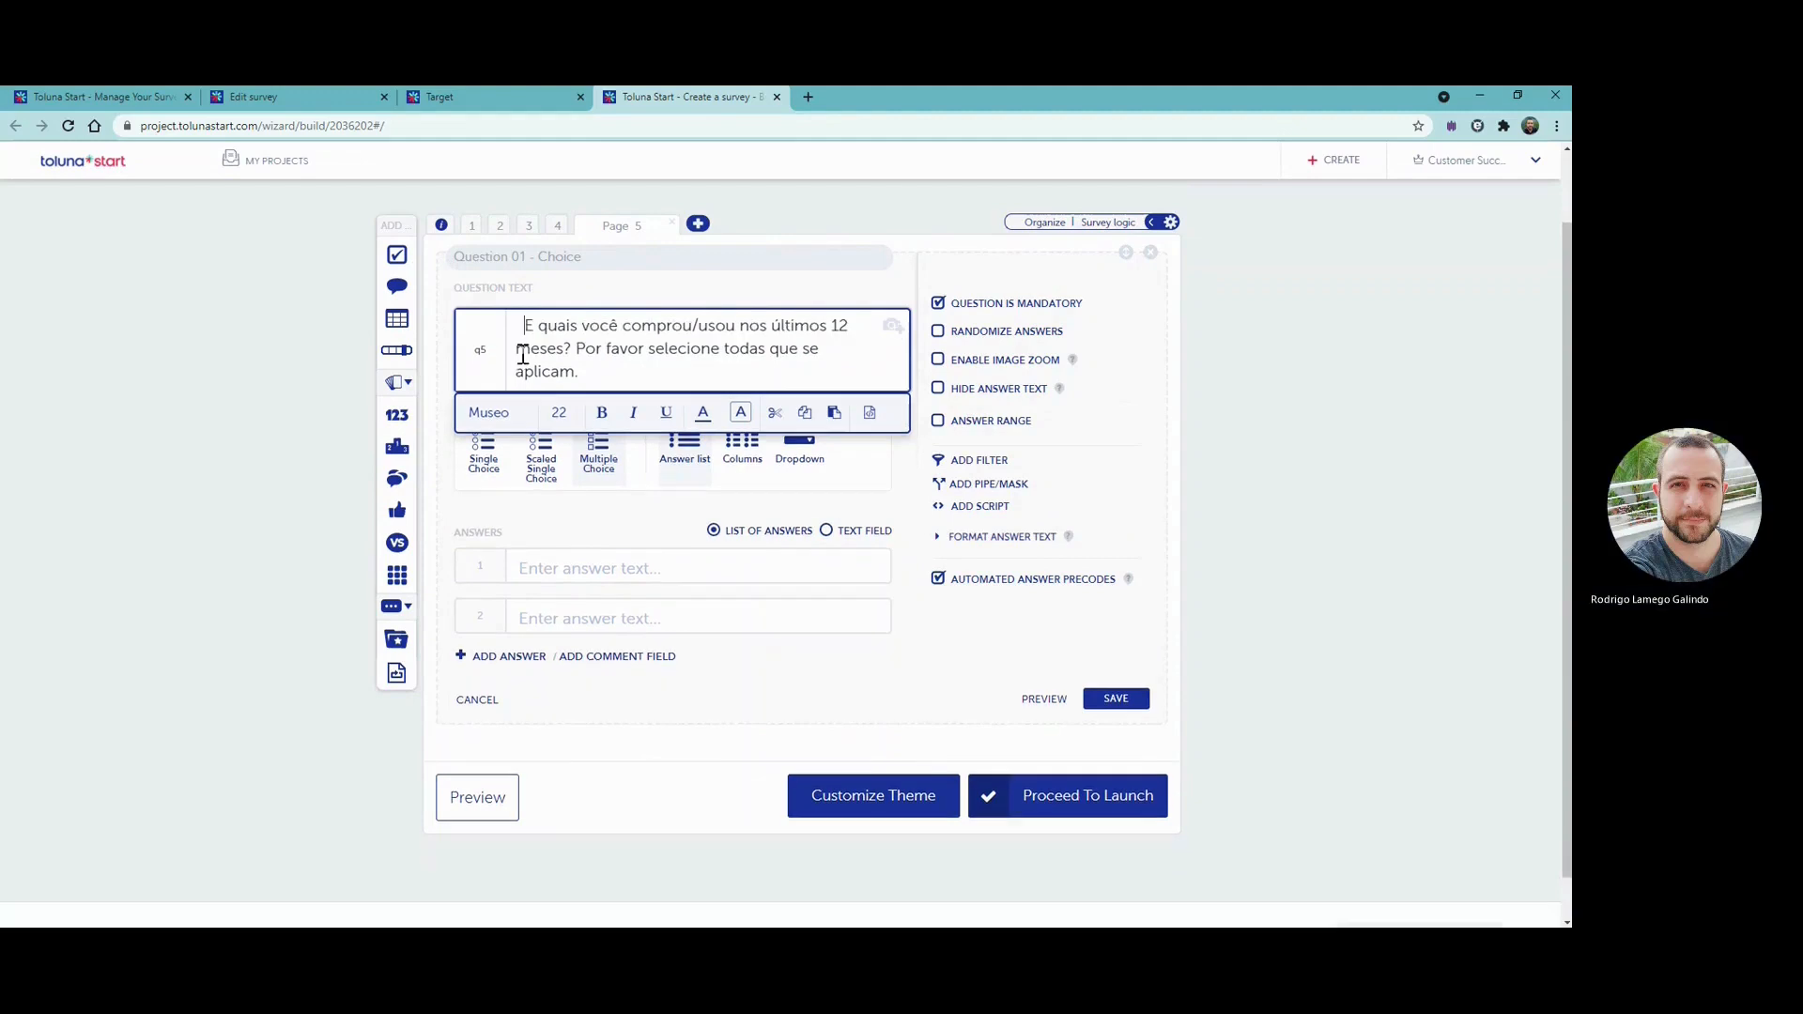
key("BackSpace")
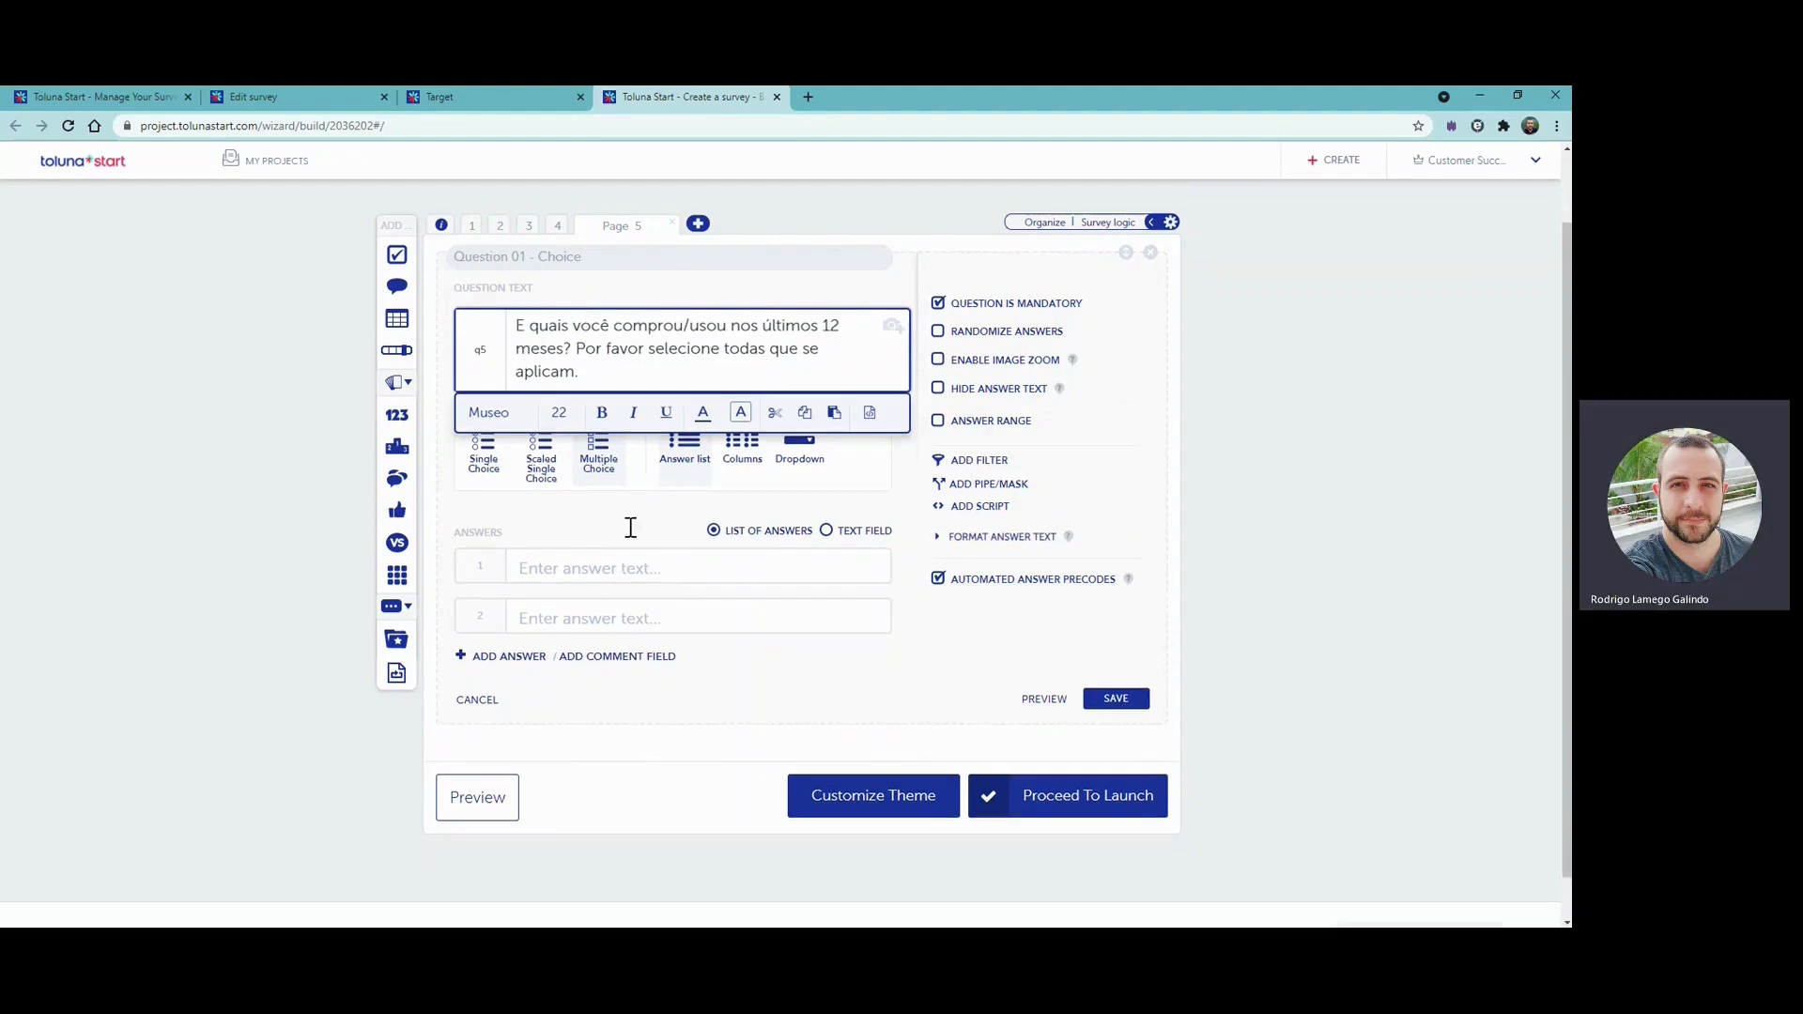
left_click(635, 556)
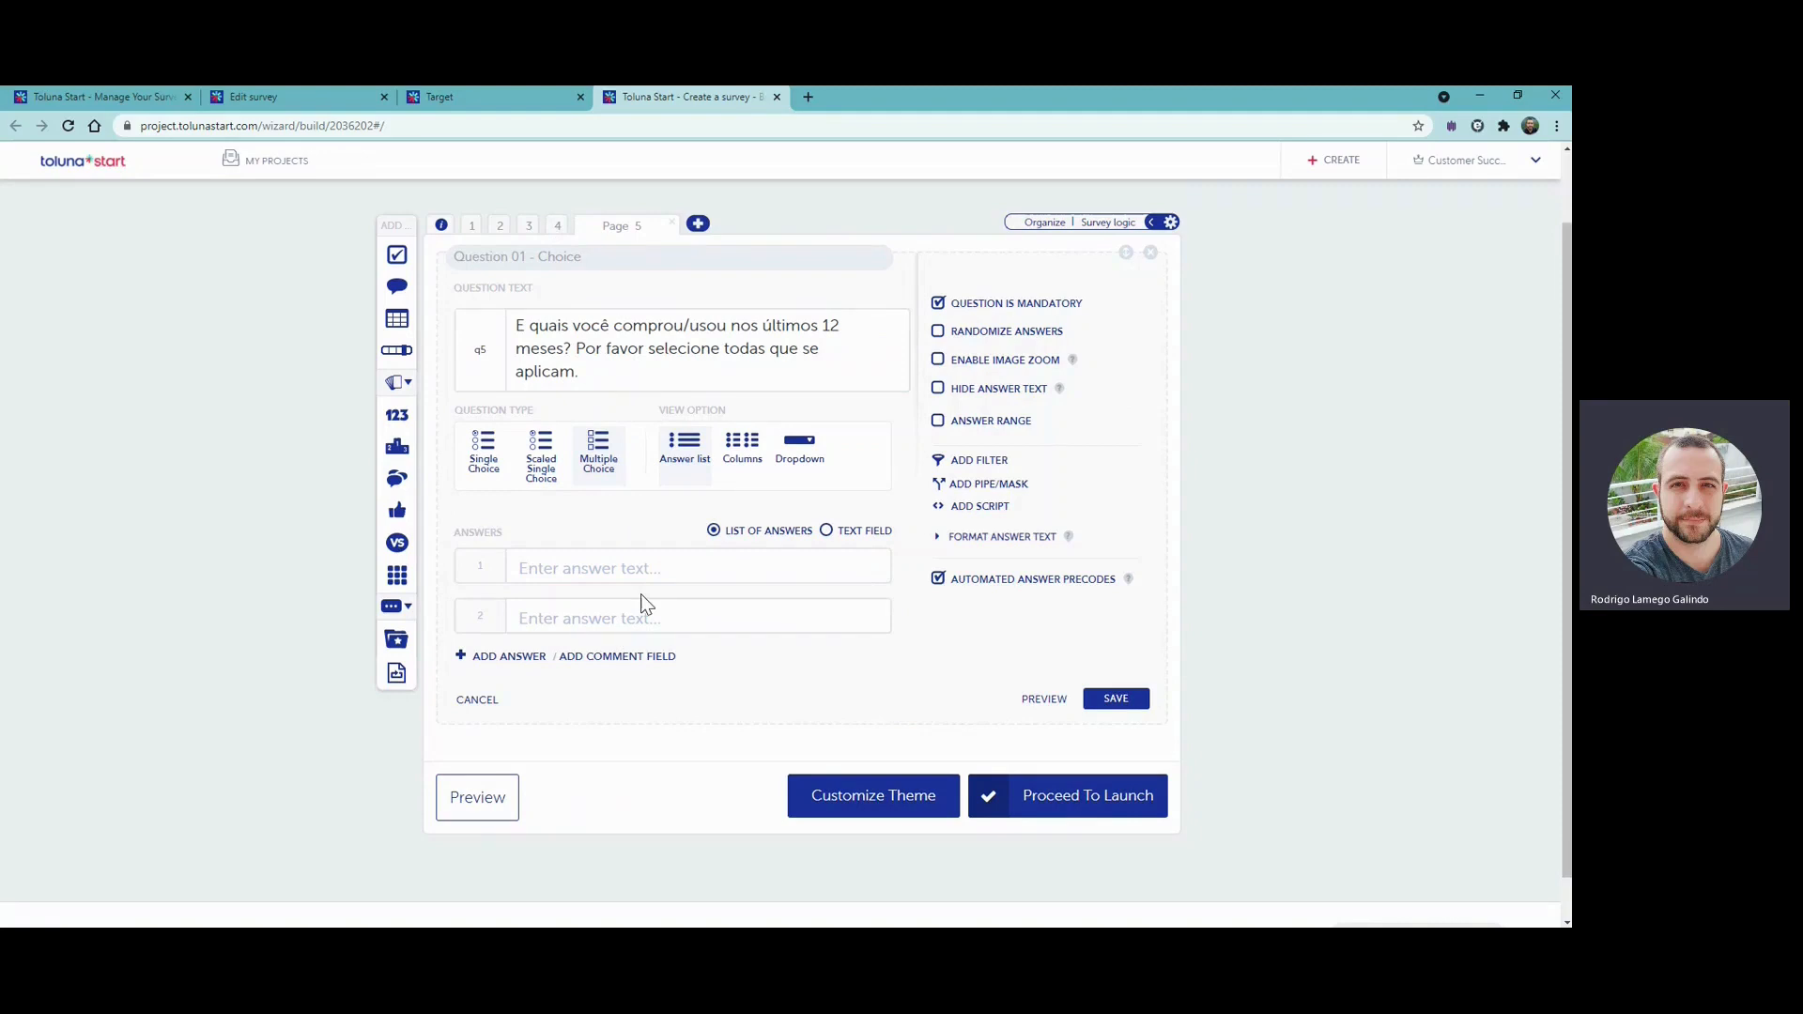
- Base a pipe/mask on the page 4 matrix rows rated "Só conheço por nome", "Um pouco familiar", "Muito familiar" or "Extremamente familiar"
left_click(992, 487)
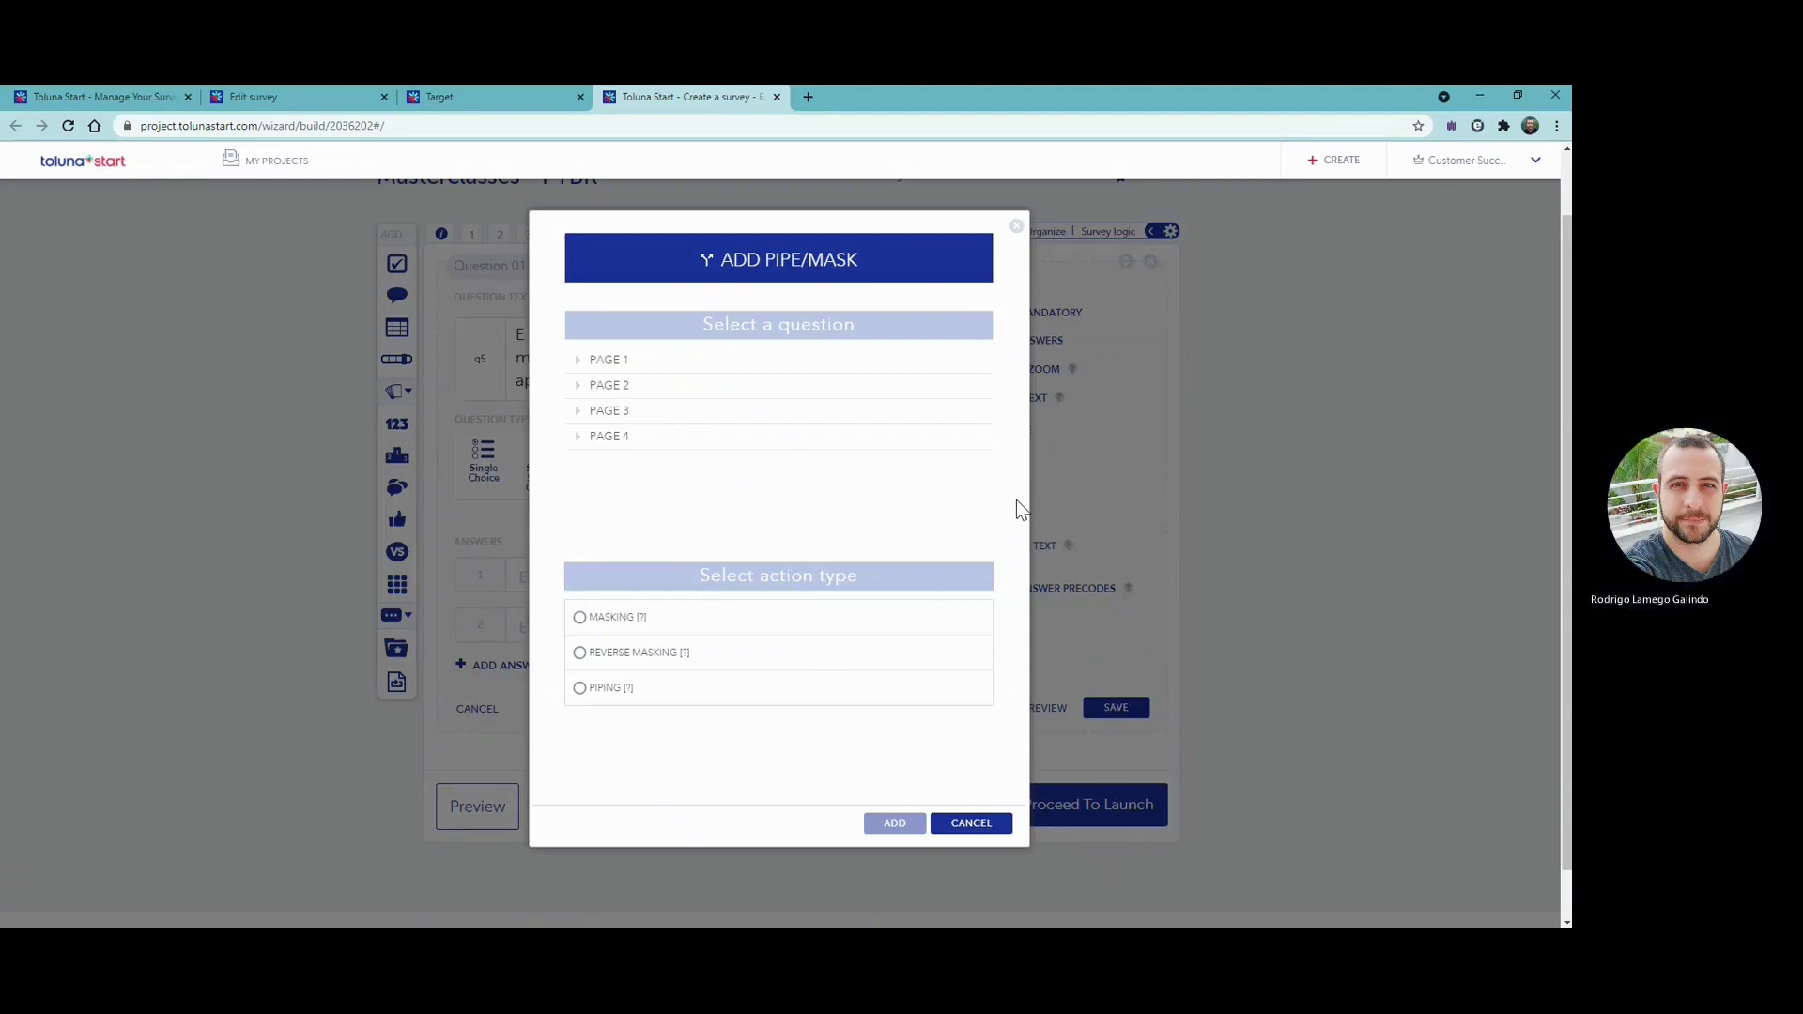
left_click(573, 444)
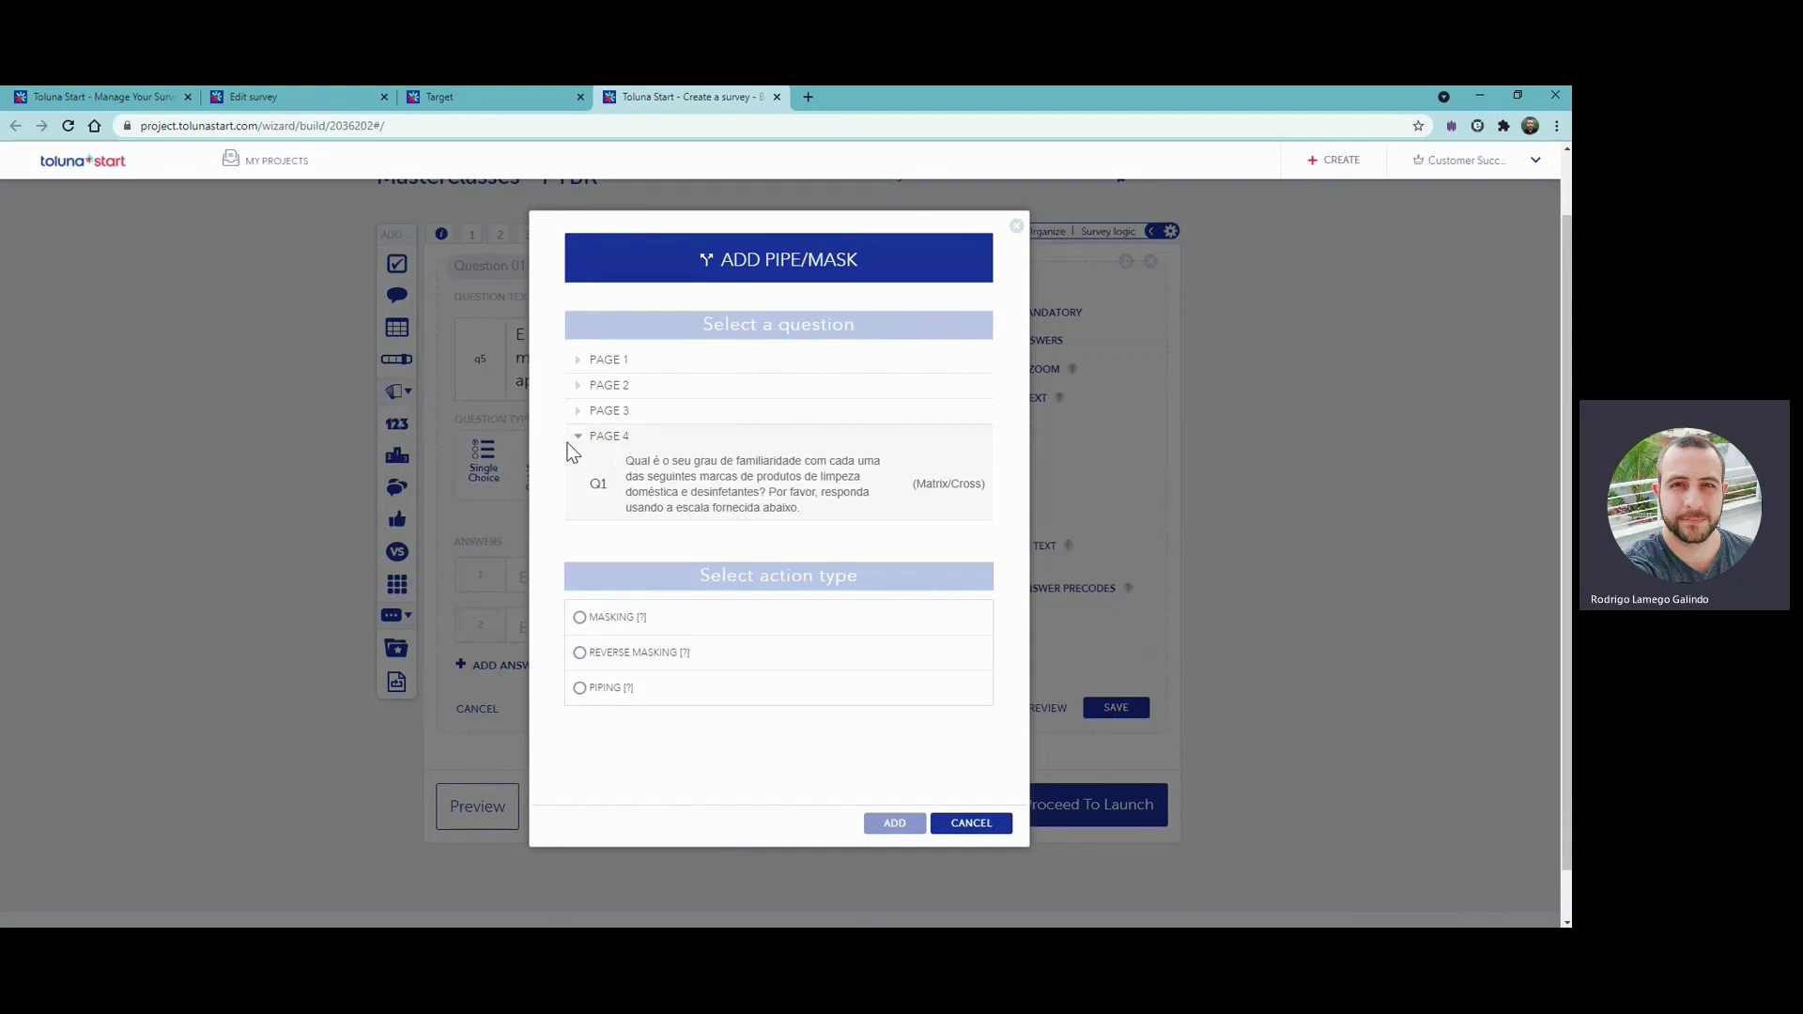
left_click(745, 514)
scroll(1090, 494, "down", 1)
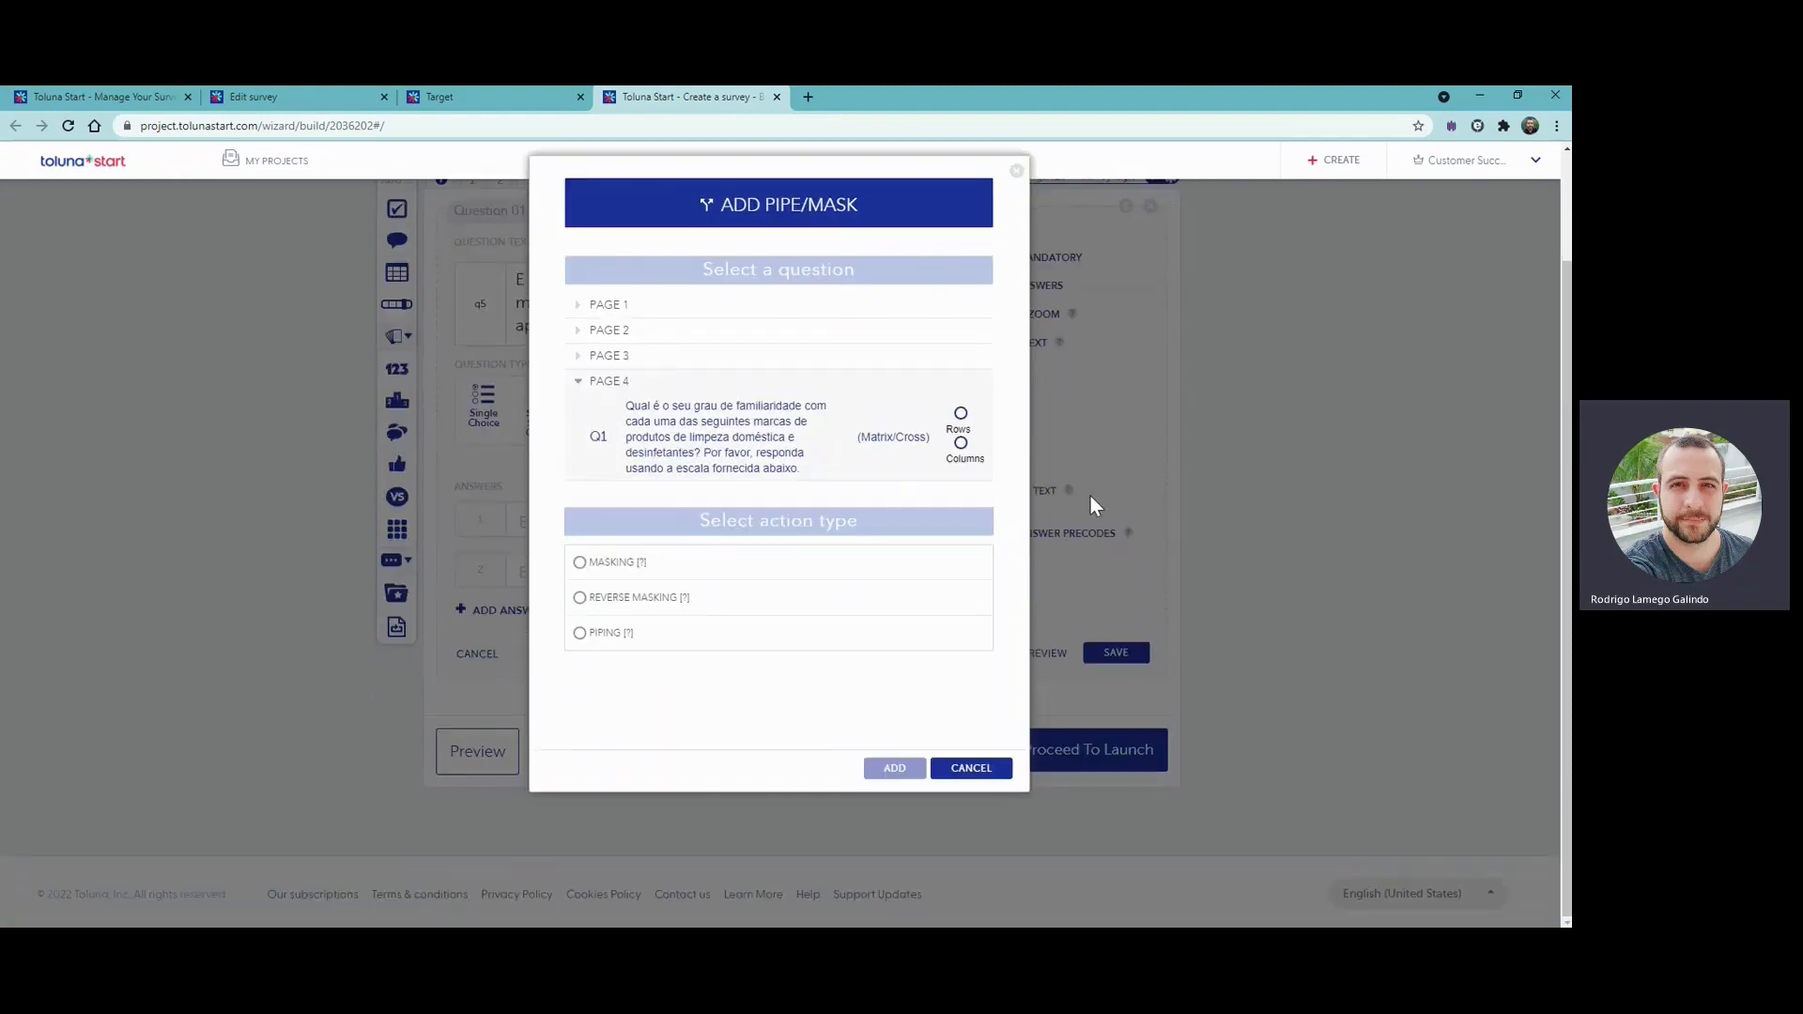
left_click(961, 445)
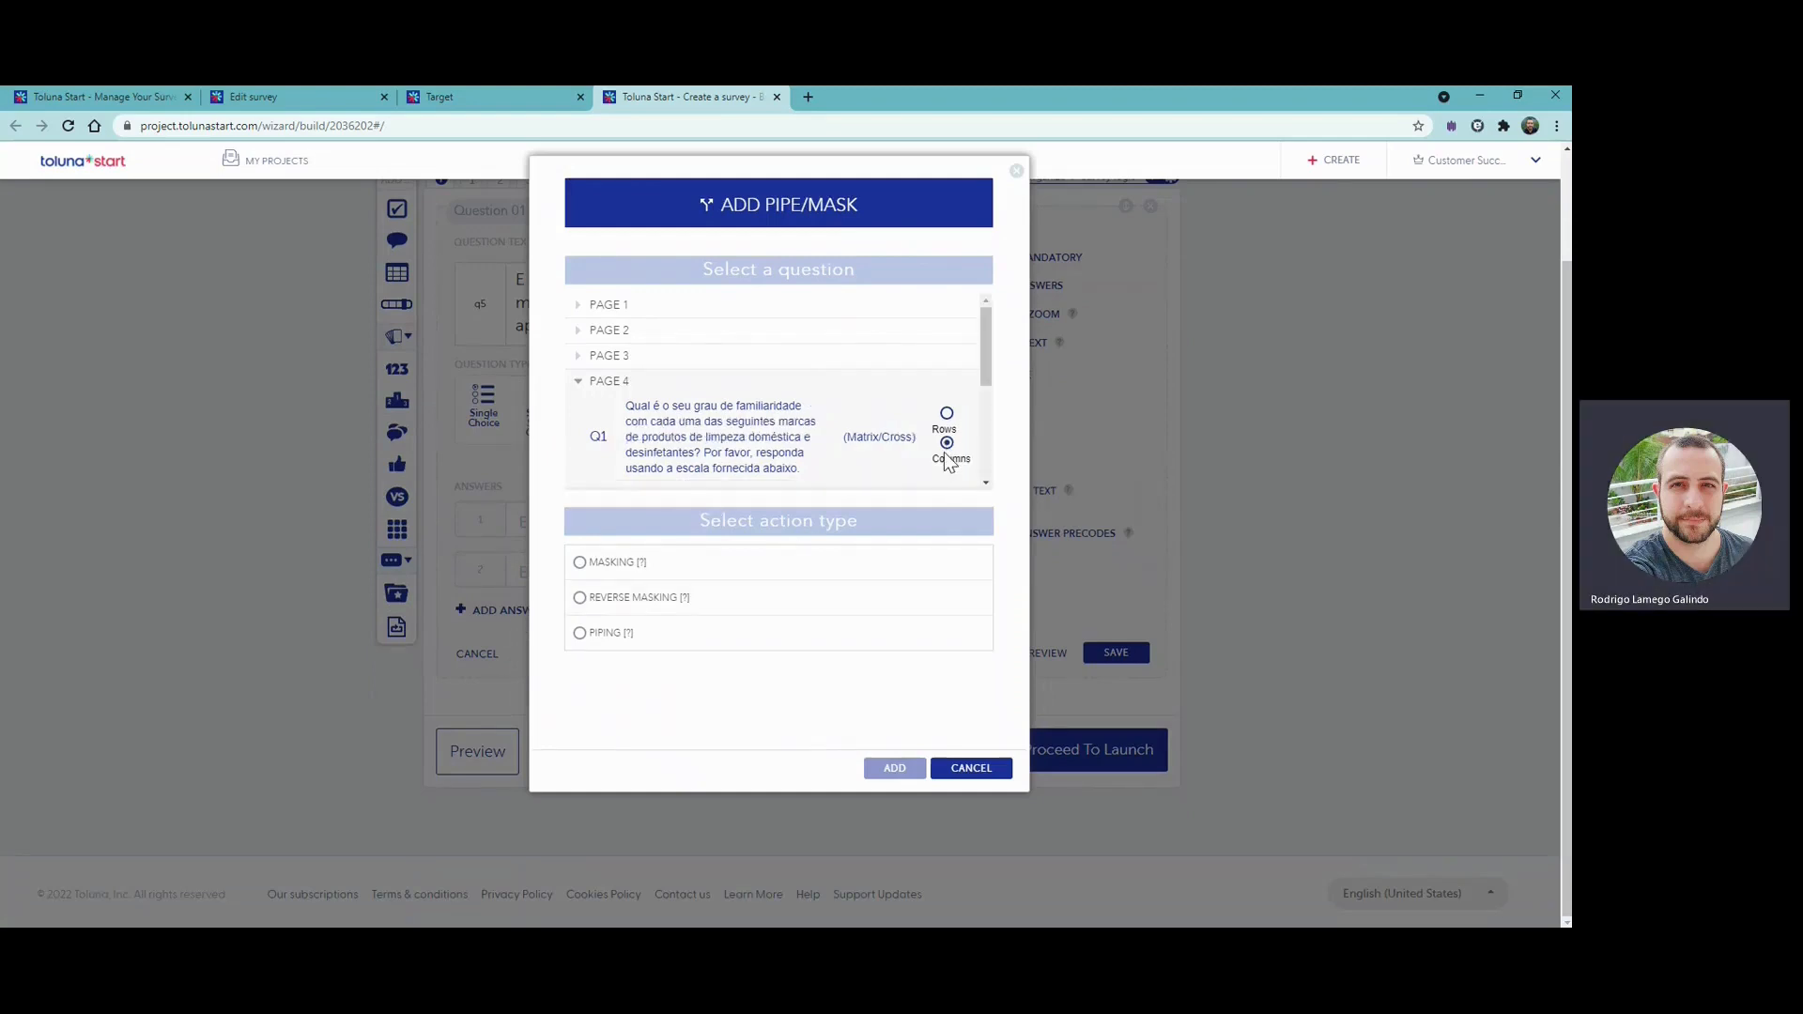
scroll(981, 404, "down", 1)
left_click_drag(987, 391, 978, 436)
left_click(948, 391)
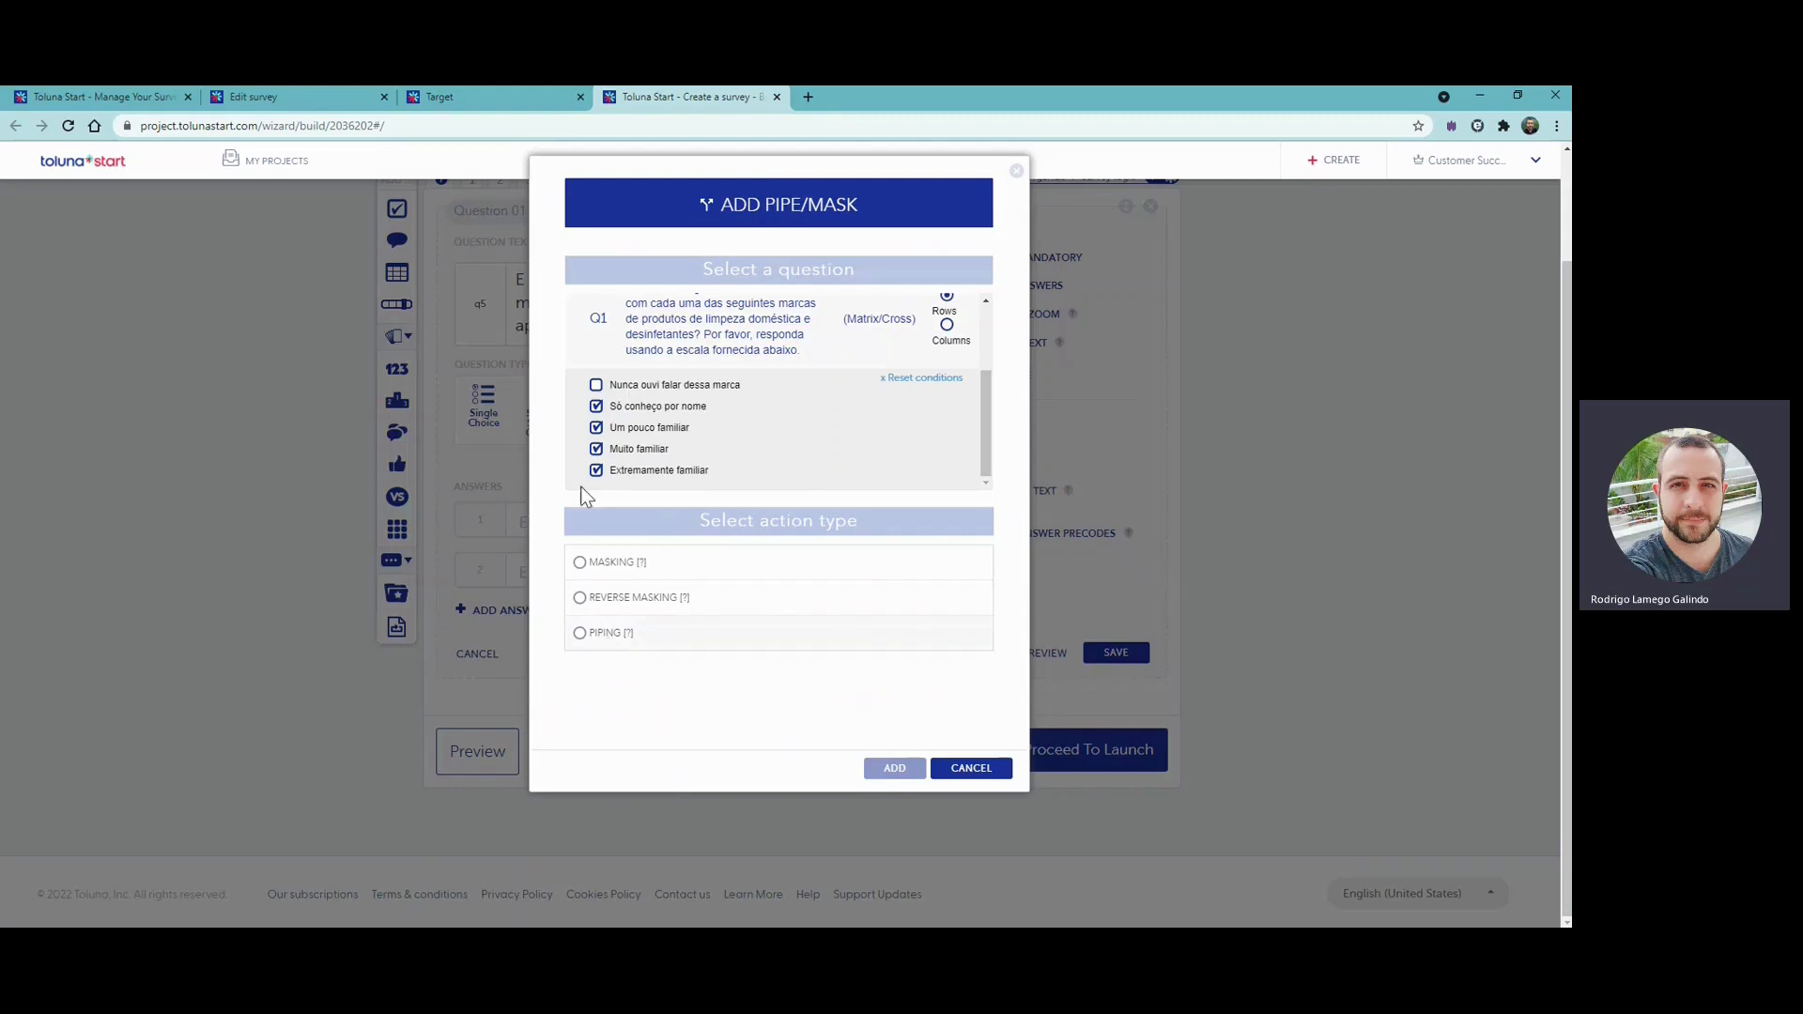
- Set the action type to Masking and add the mask to the multiple choice question
left_click(618, 568)
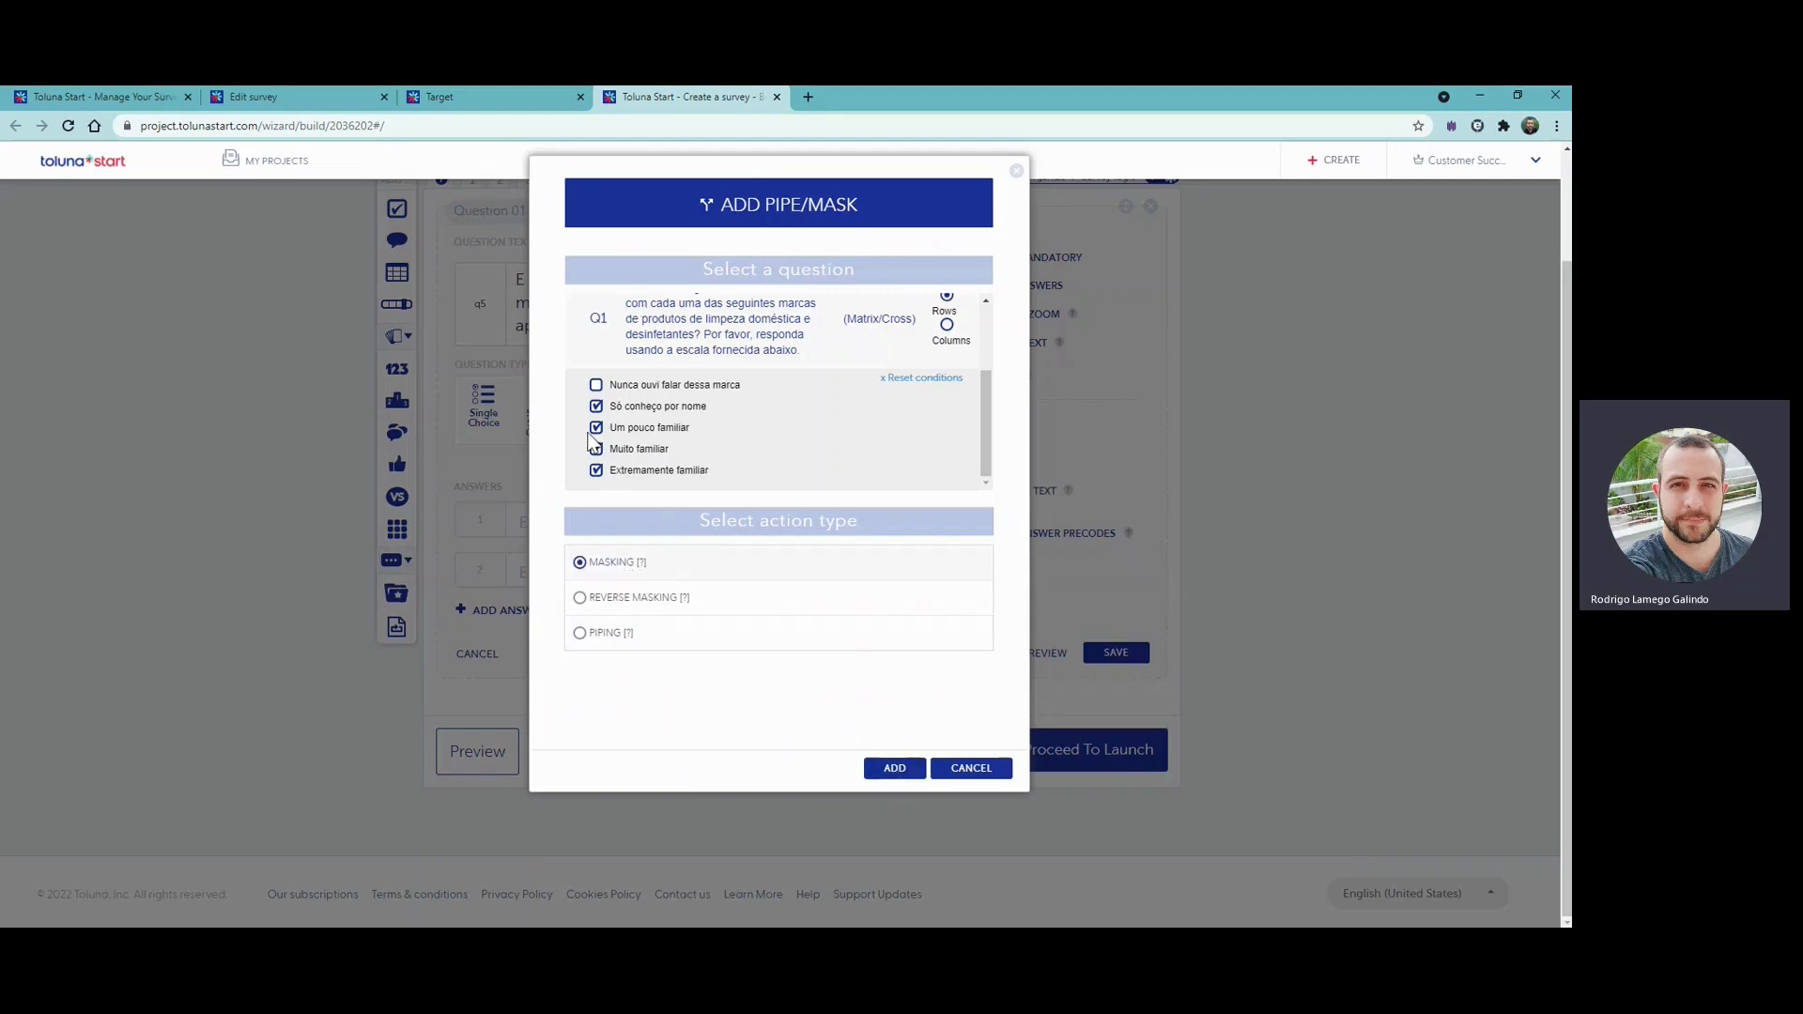
left_click(596, 404)
left_click(896, 769)
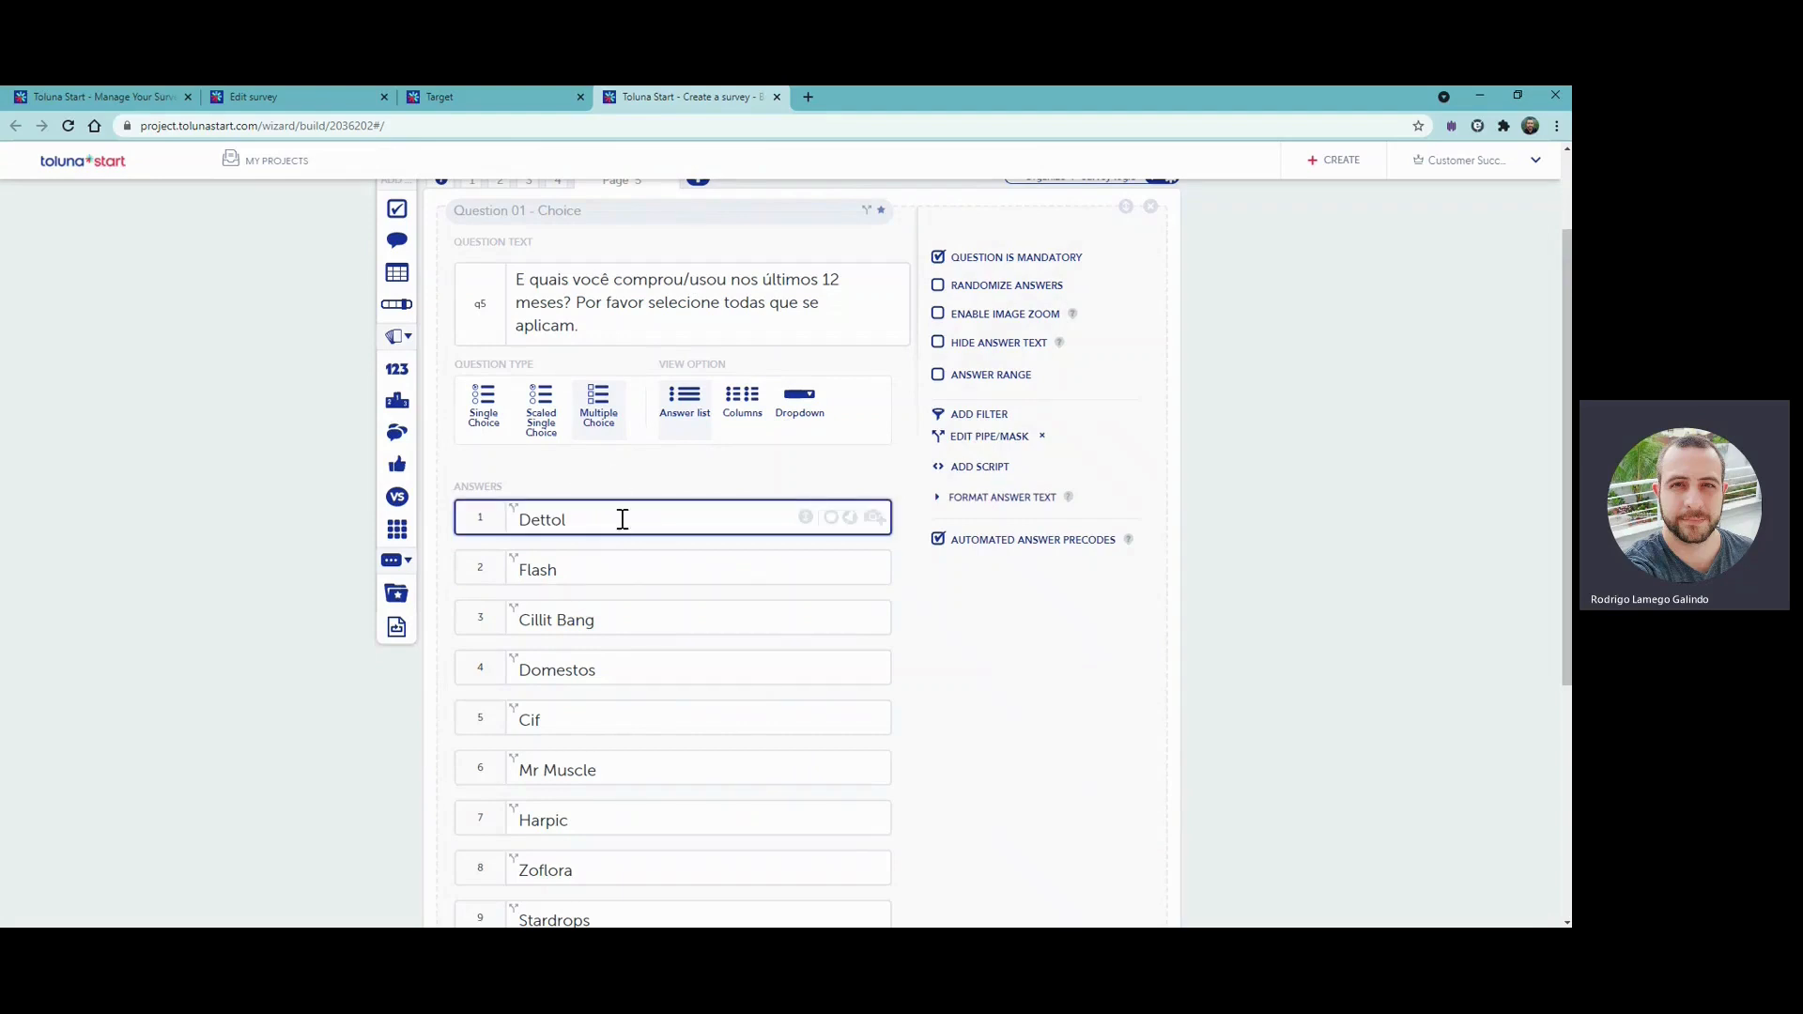
- Review the brand answers brought in from the matrix and save the purchase question on page 5
scroll(625, 530, "down", 3)
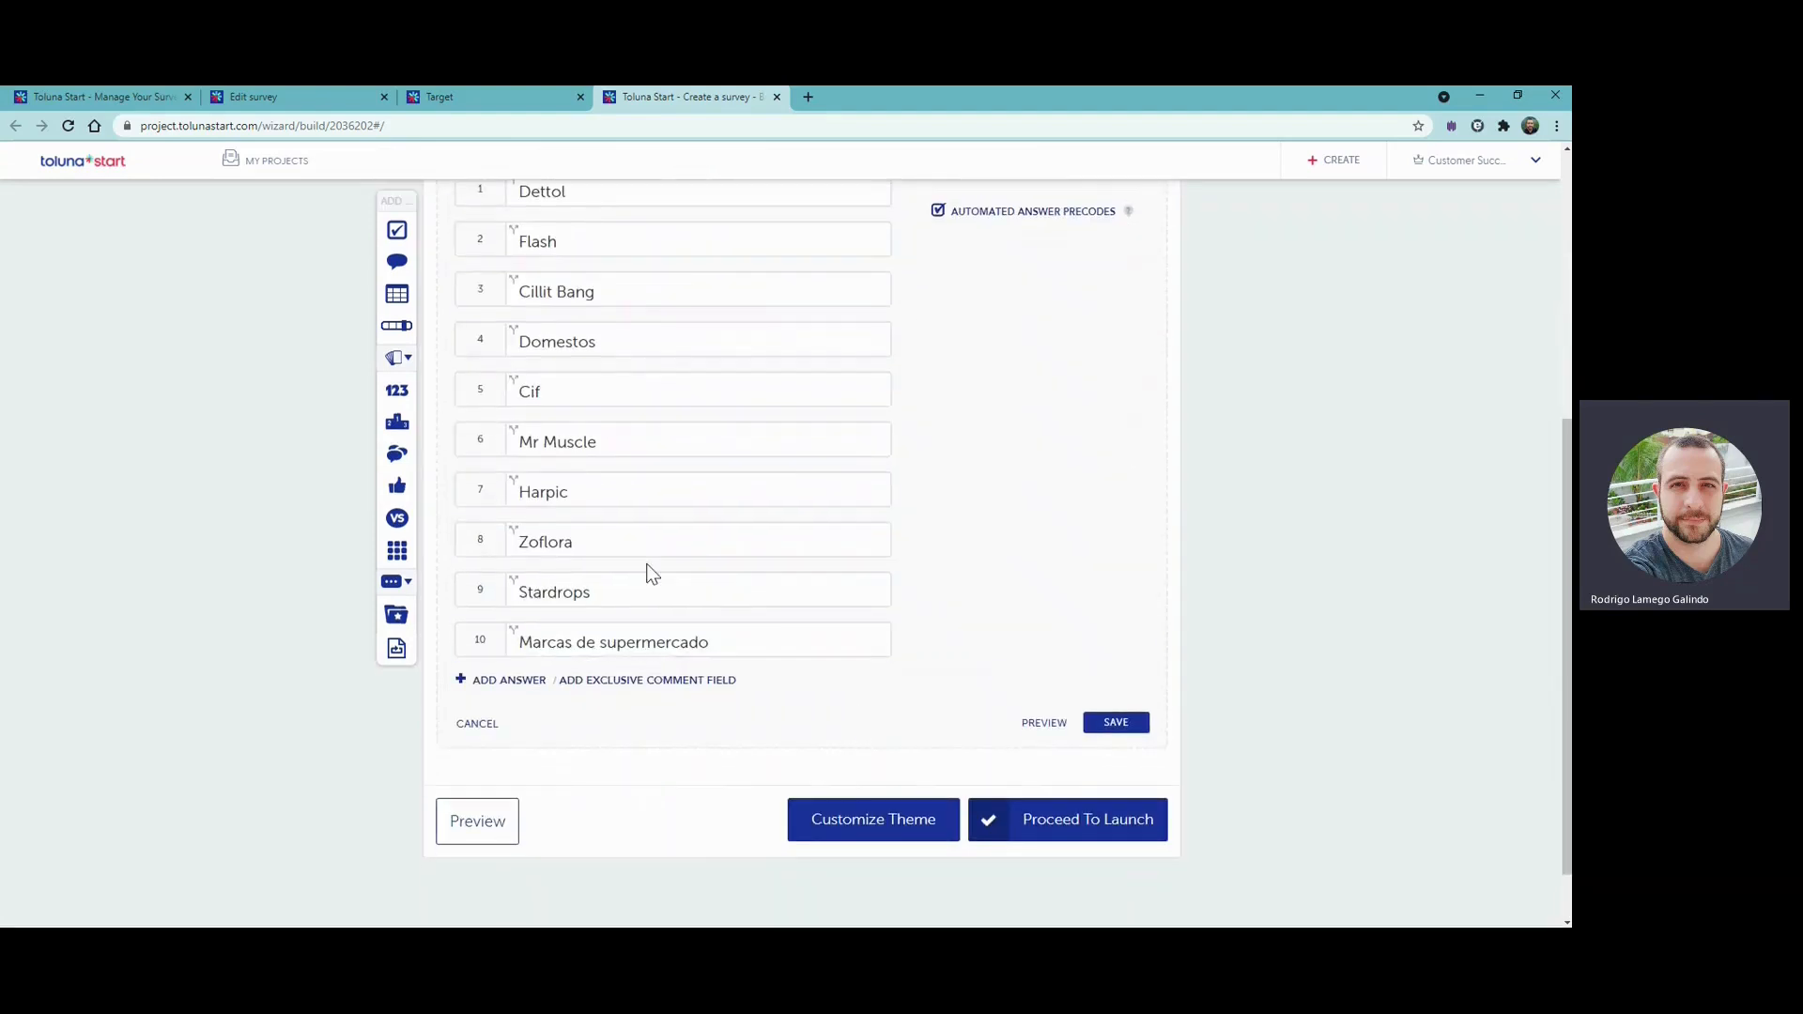
scroll(629, 319, "up", 4)
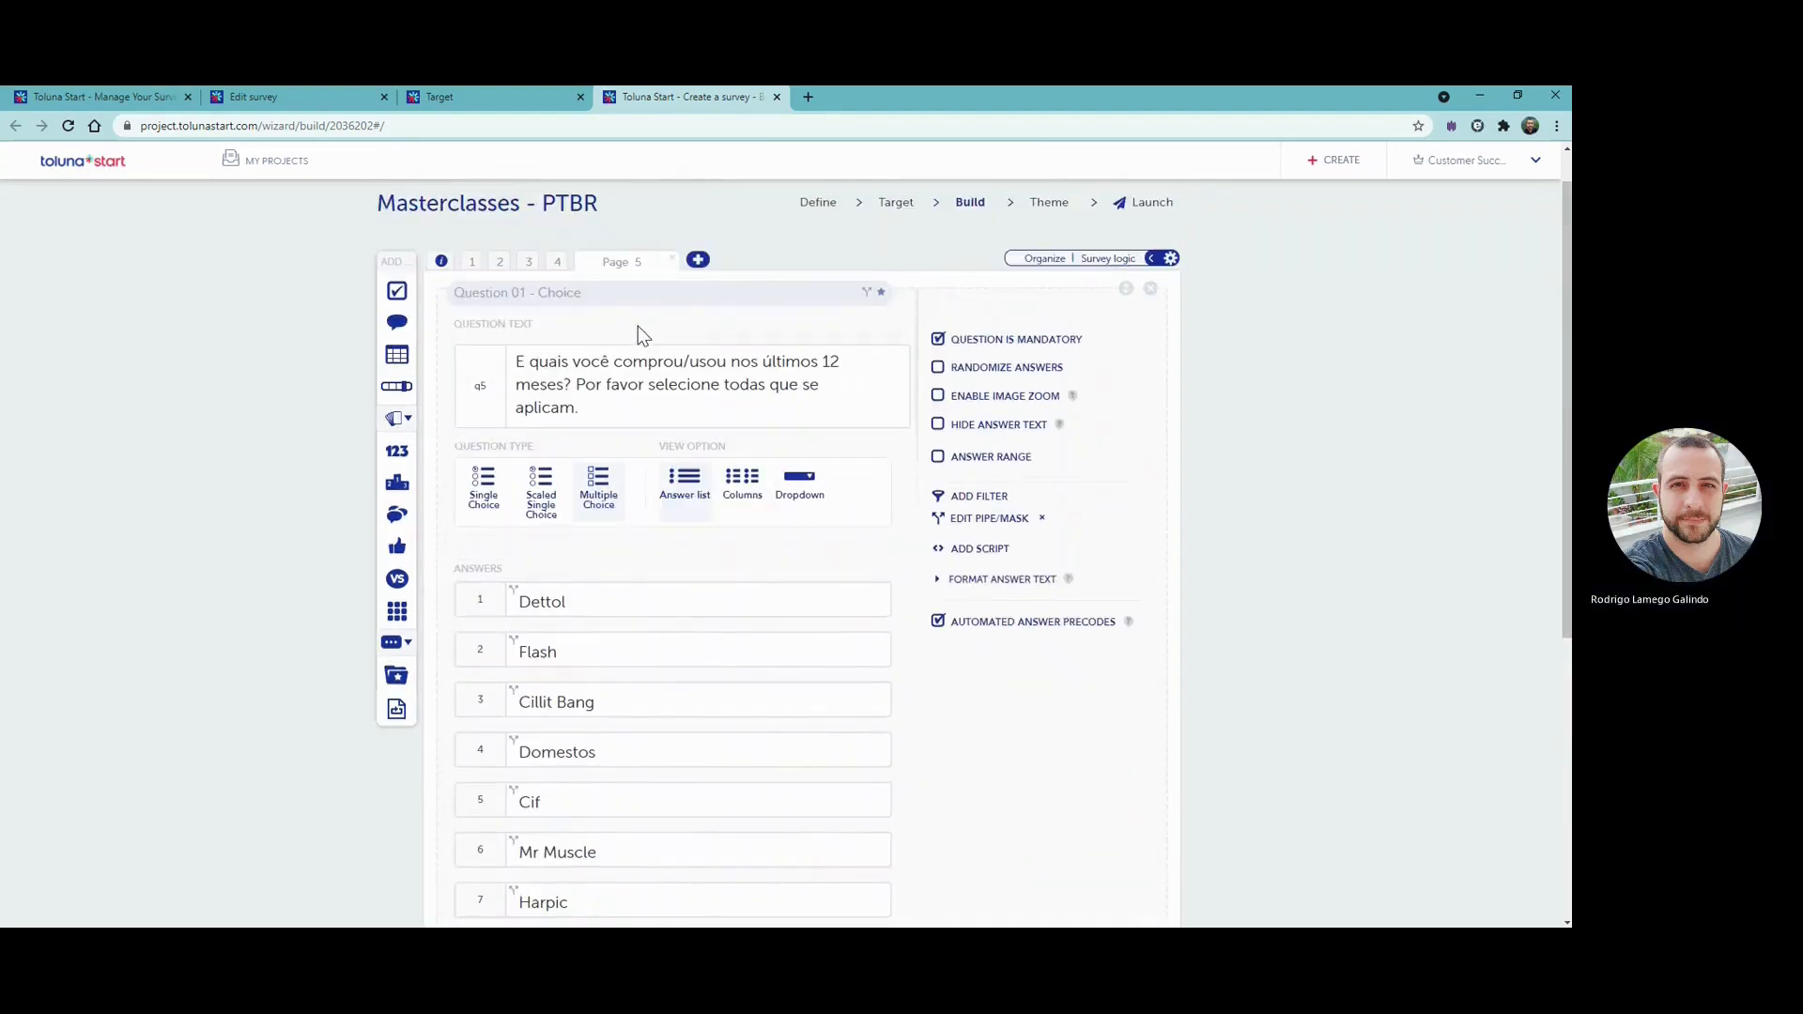
scroll(639, 328, "down", 2)
scroll(1062, 531, "down", 1)
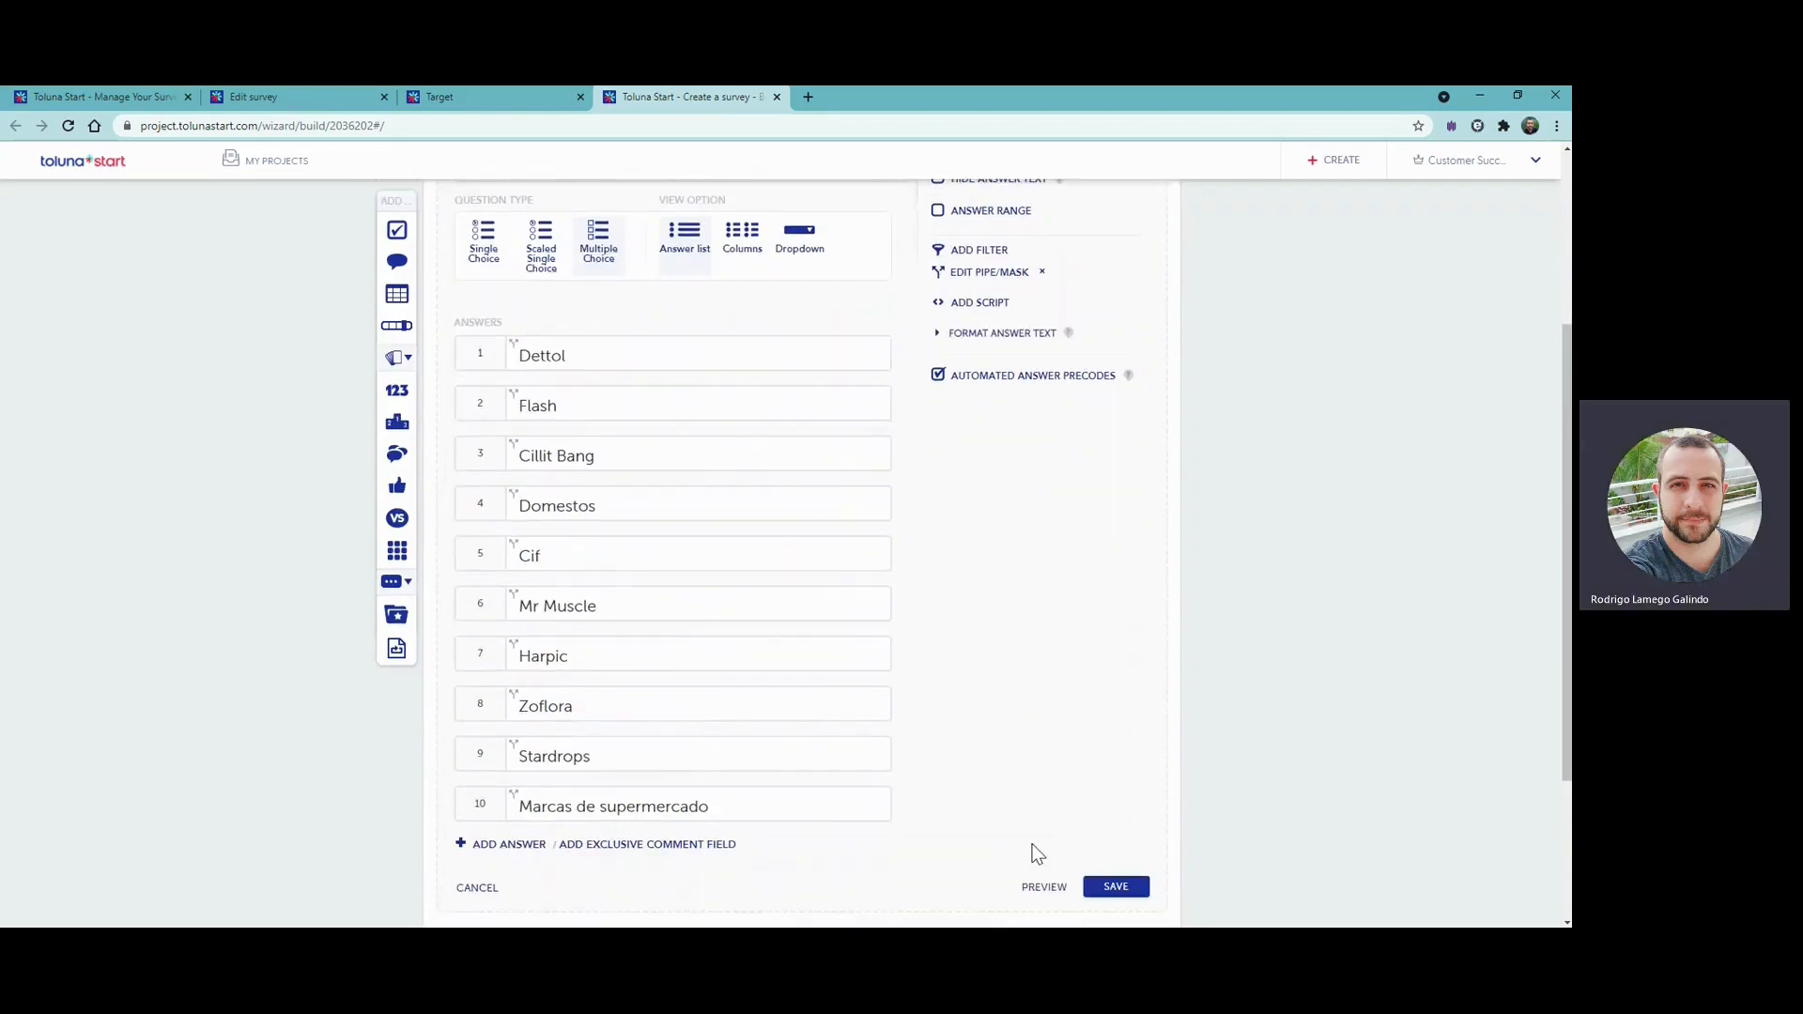
left_click(1120, 889)
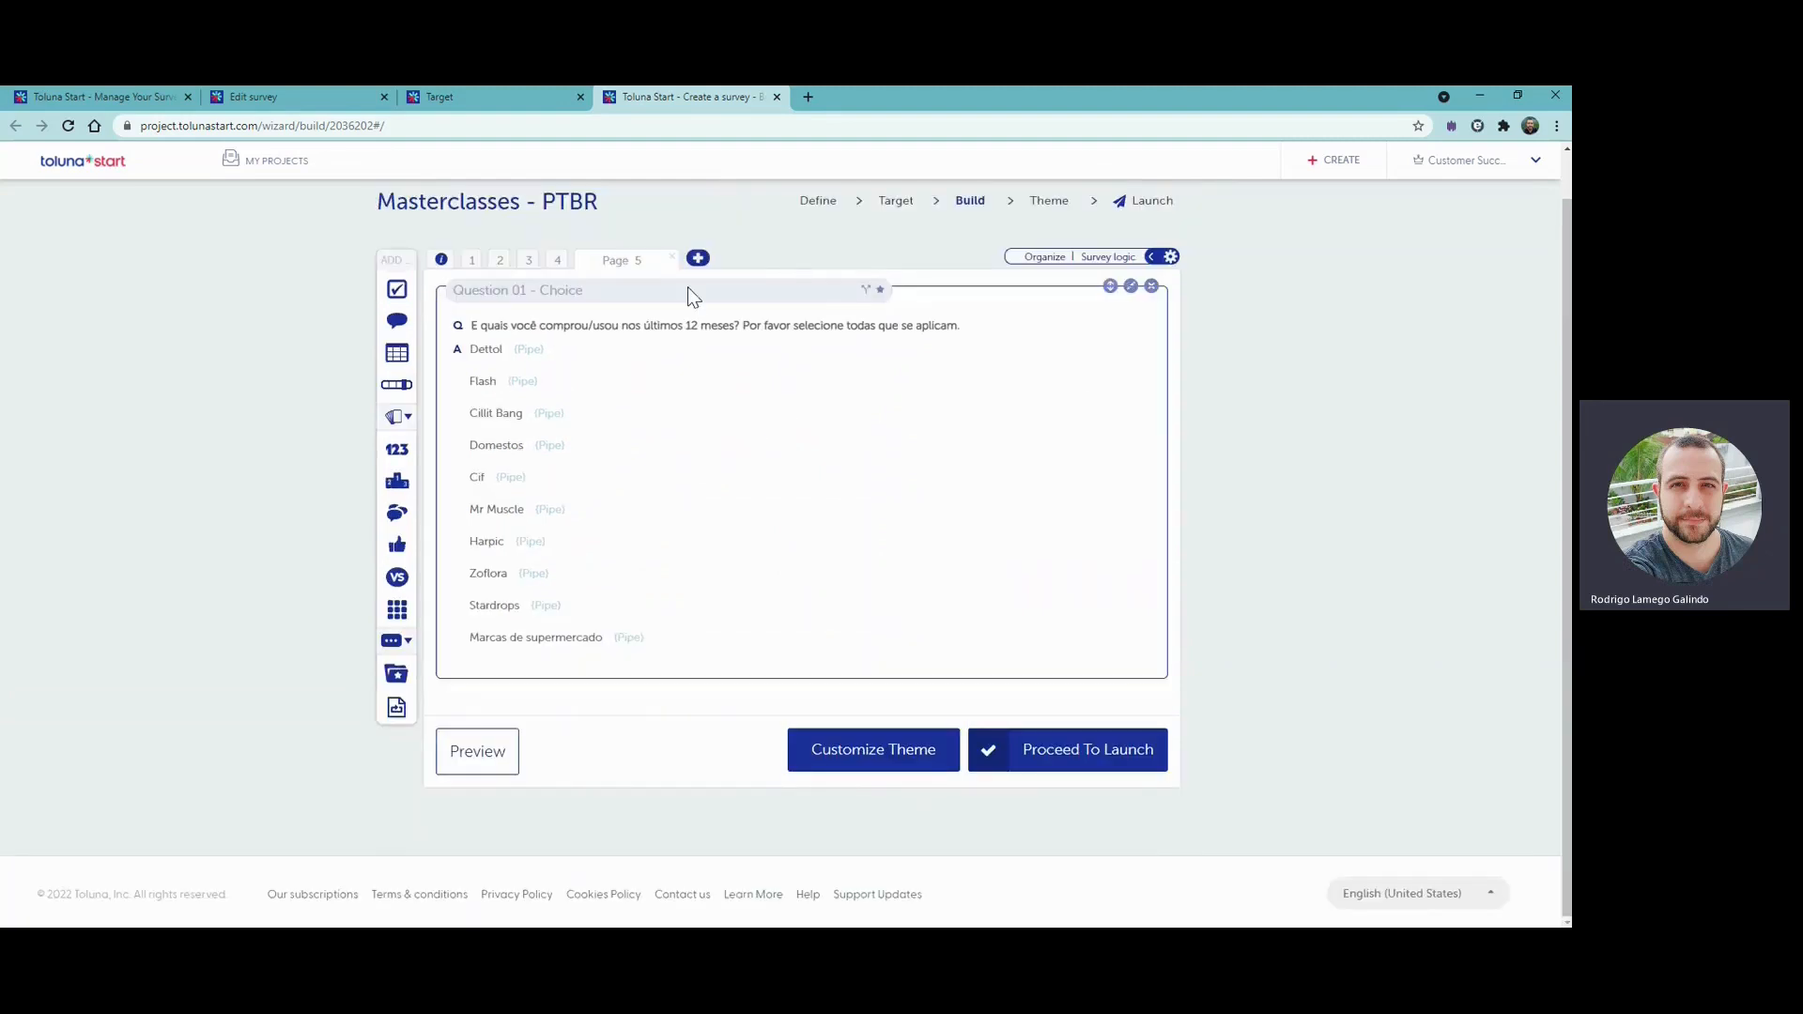
- Add page 6 with a Single Choice question asking "Qual a sua marca preferida?"
left_click(697, 259)
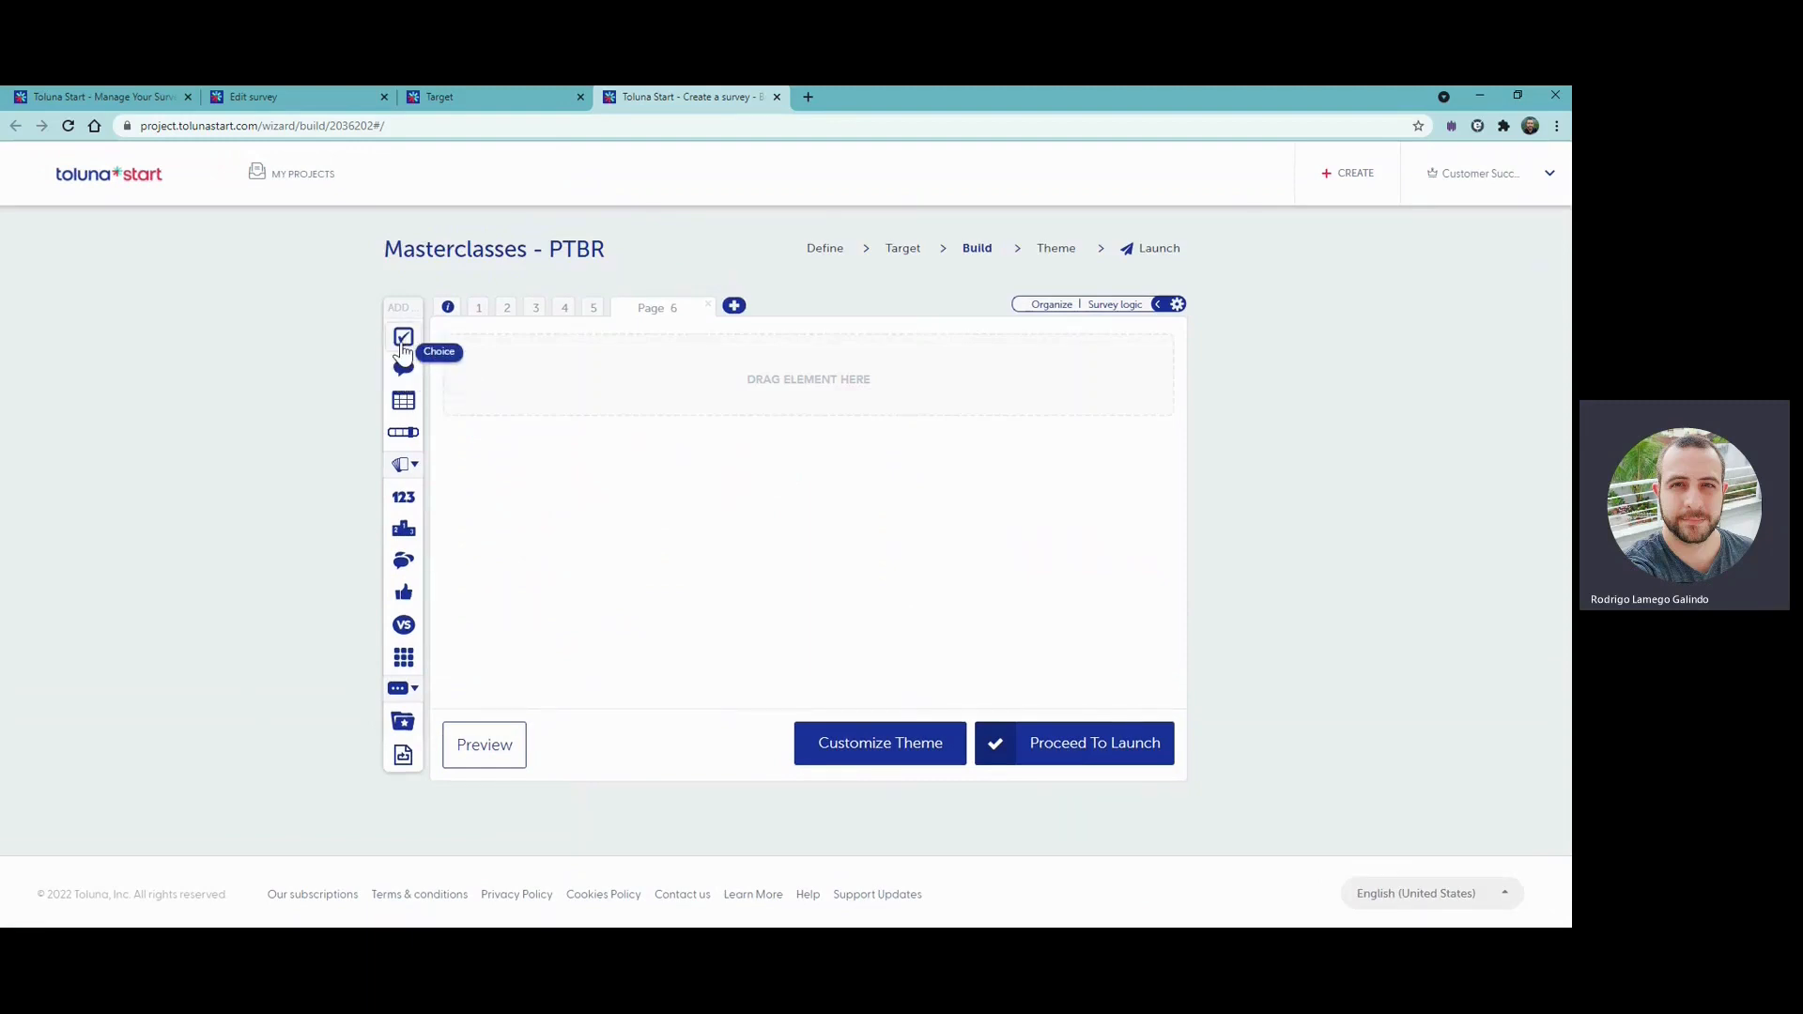
left_click(403, 338)
left_click(566, 331)
type("Q")
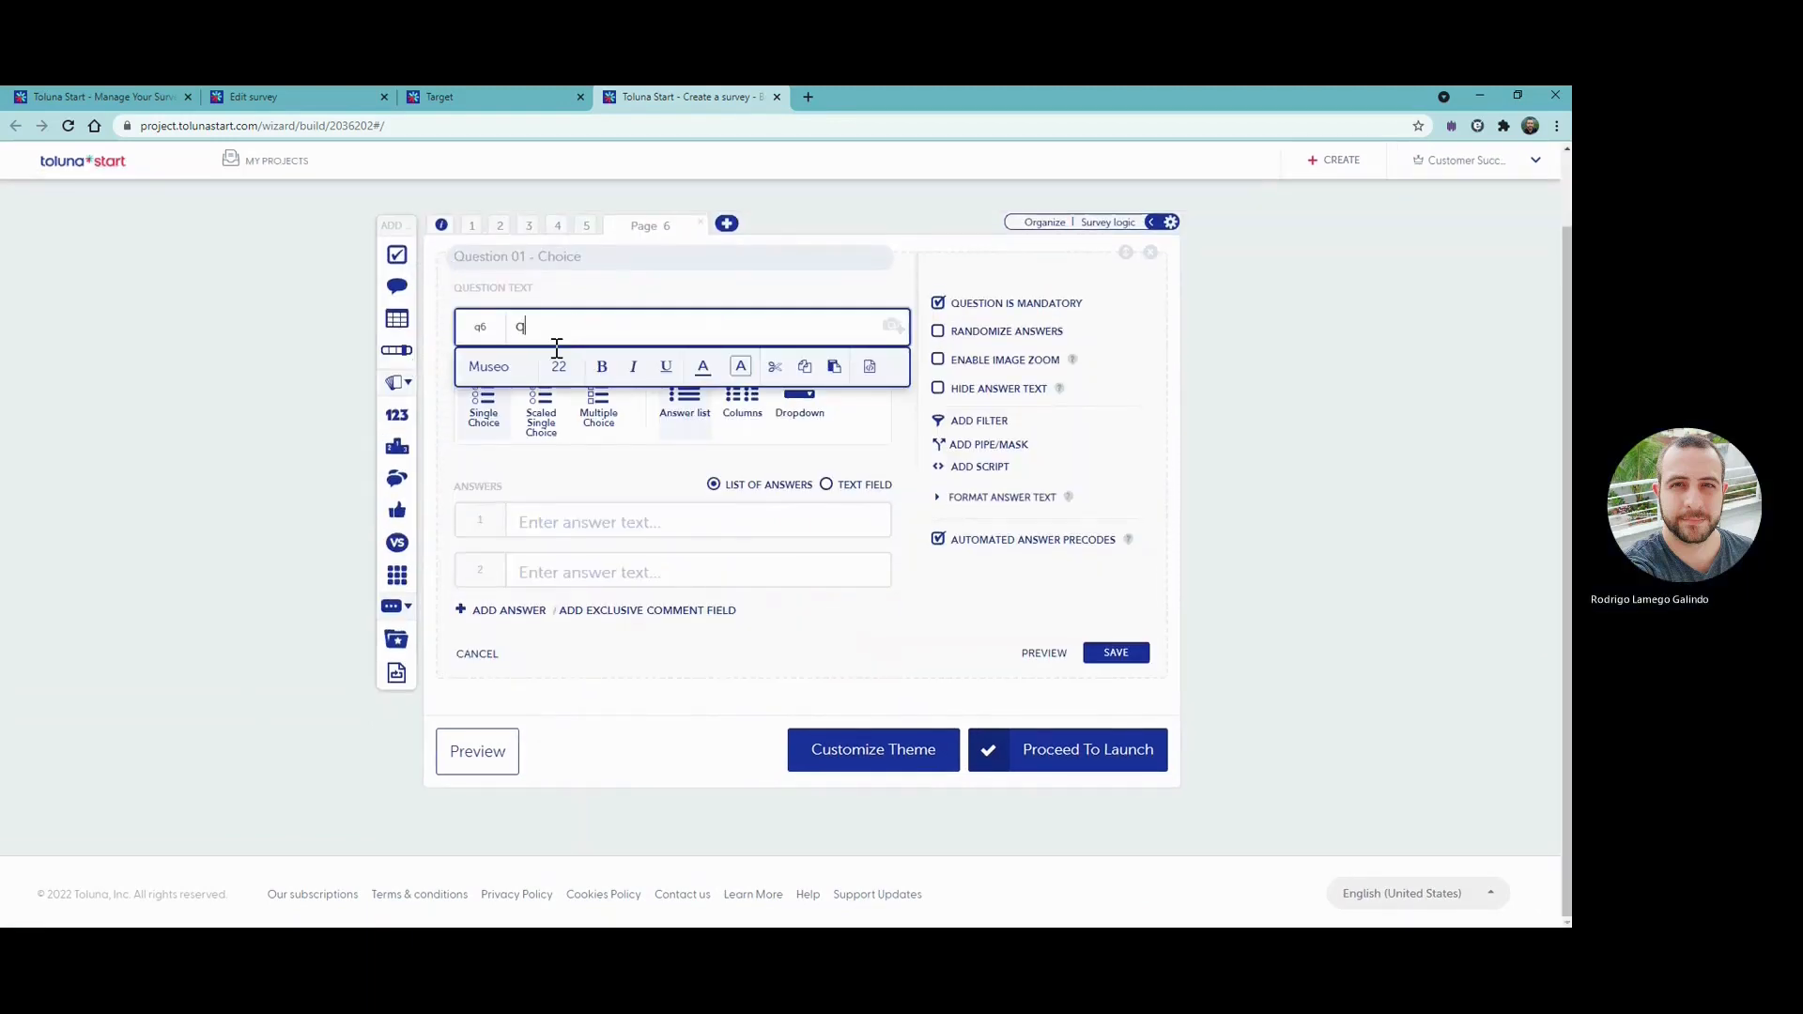
type("UAL")
key("BackSpace")
key("BackSpace")
key("BackSpace")
type("Q")
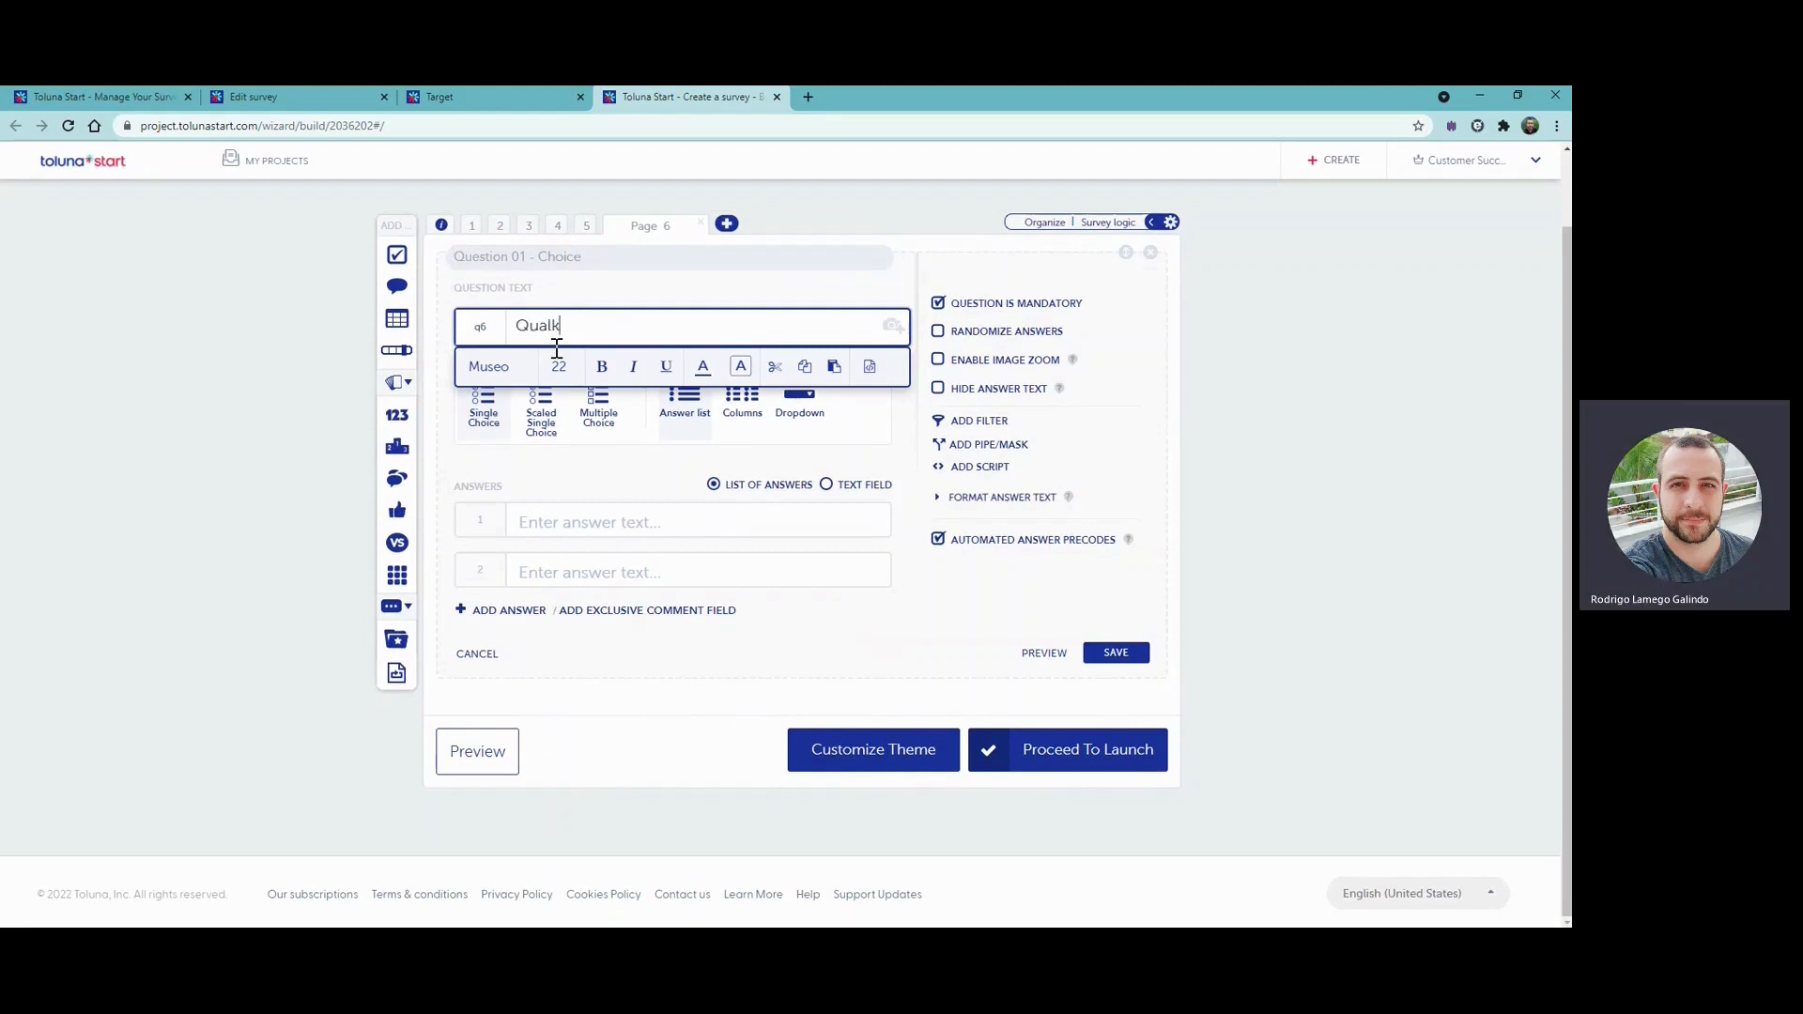
type("ual a sua marca preferida?")
left_click(617, 463)
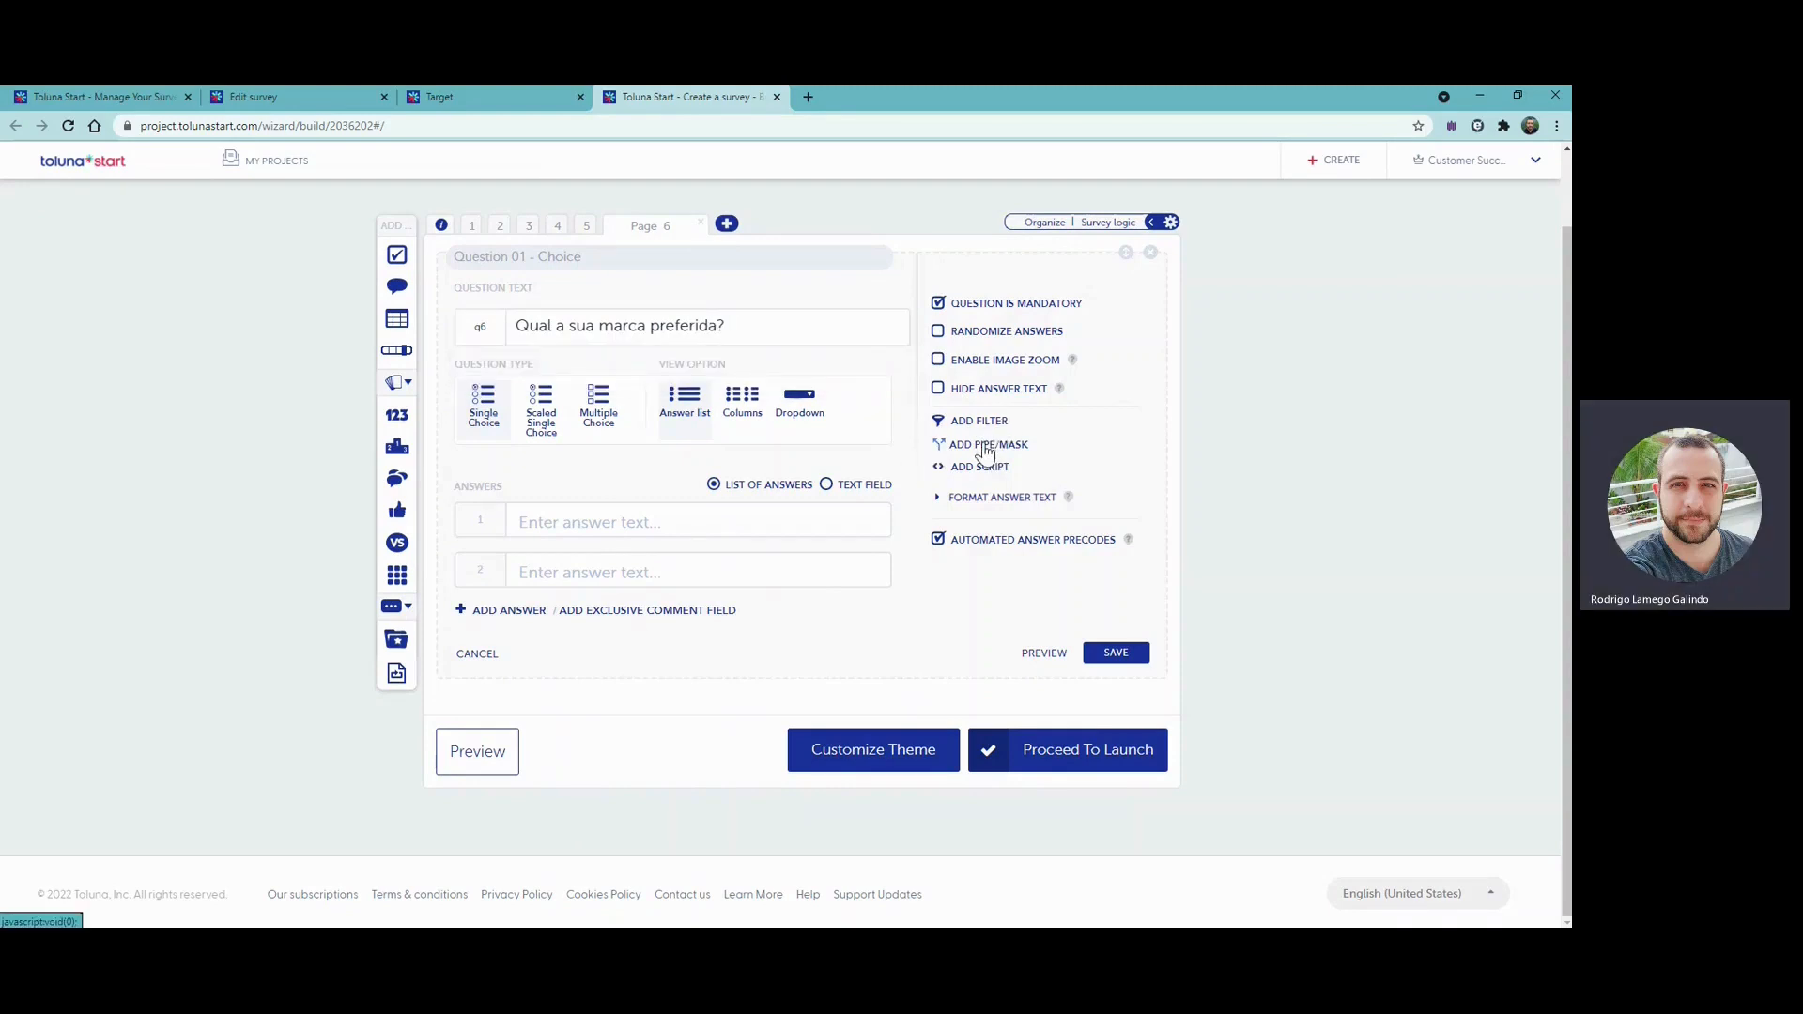
- Mask the favourite brand question's answers with the page 5 purchase question and save it
left_click(985, 447)
left_click(618, 464)
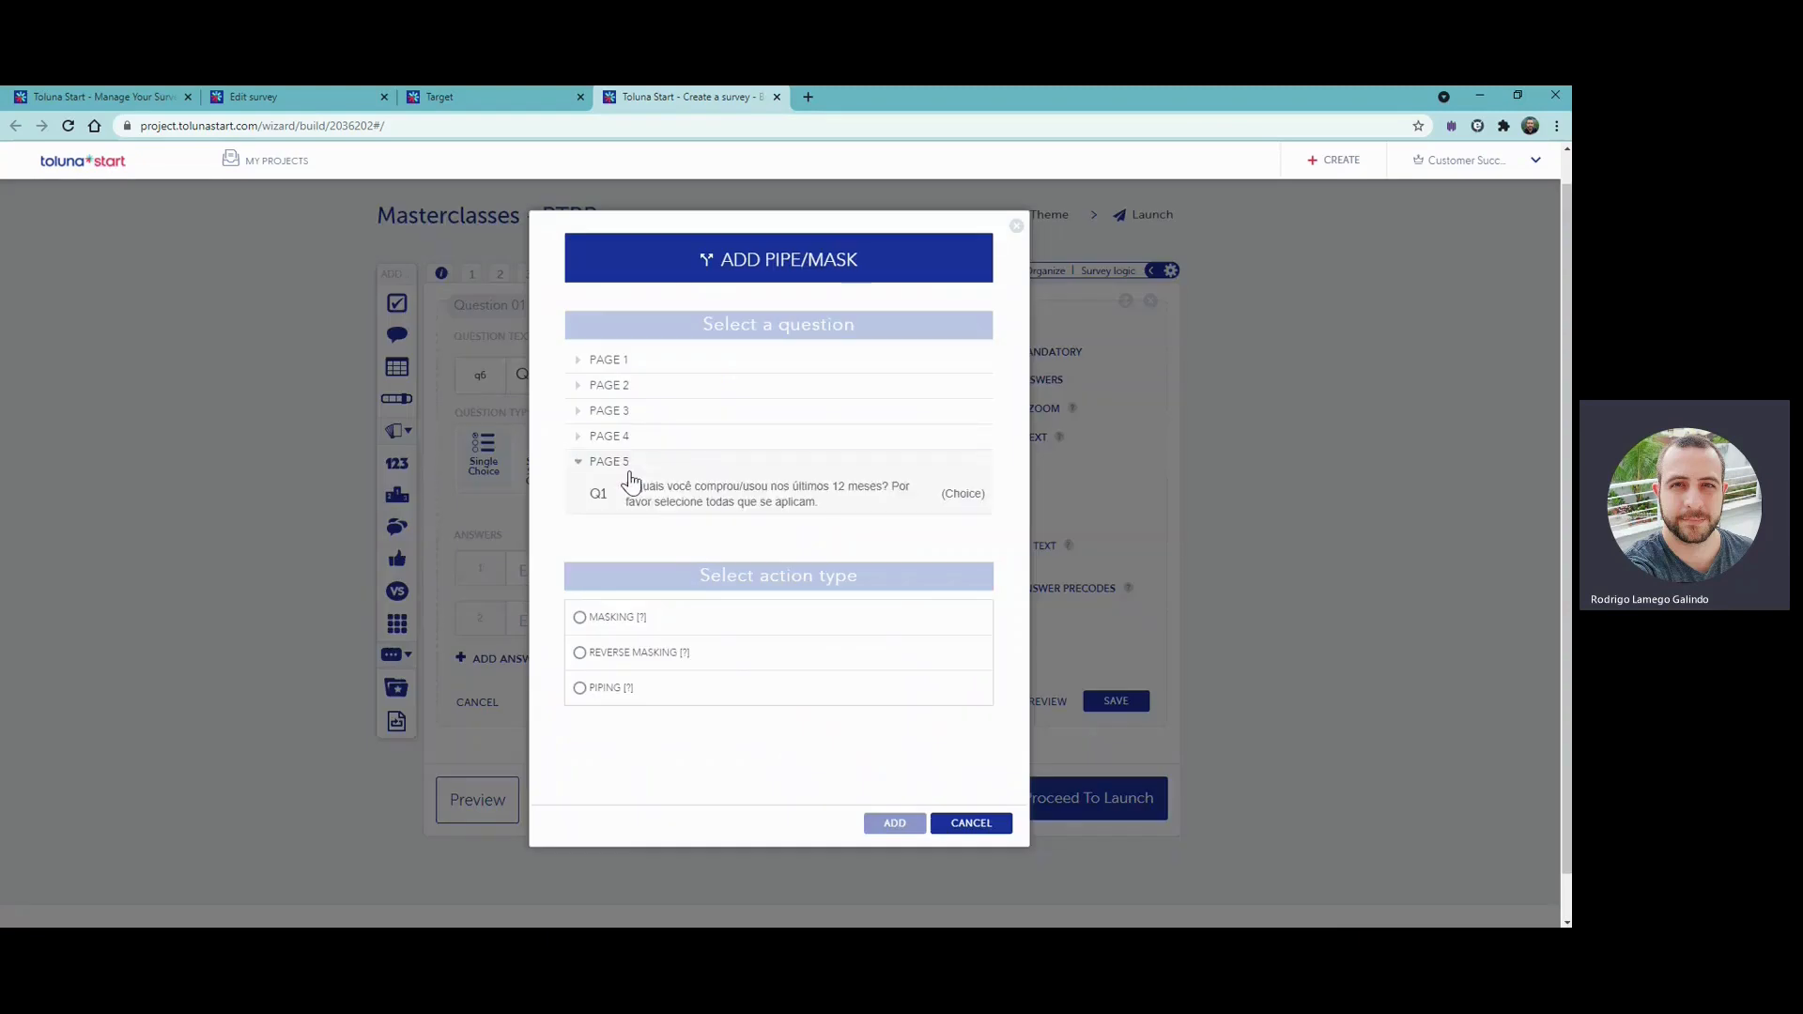
scroll(644, 512, "down", 1)
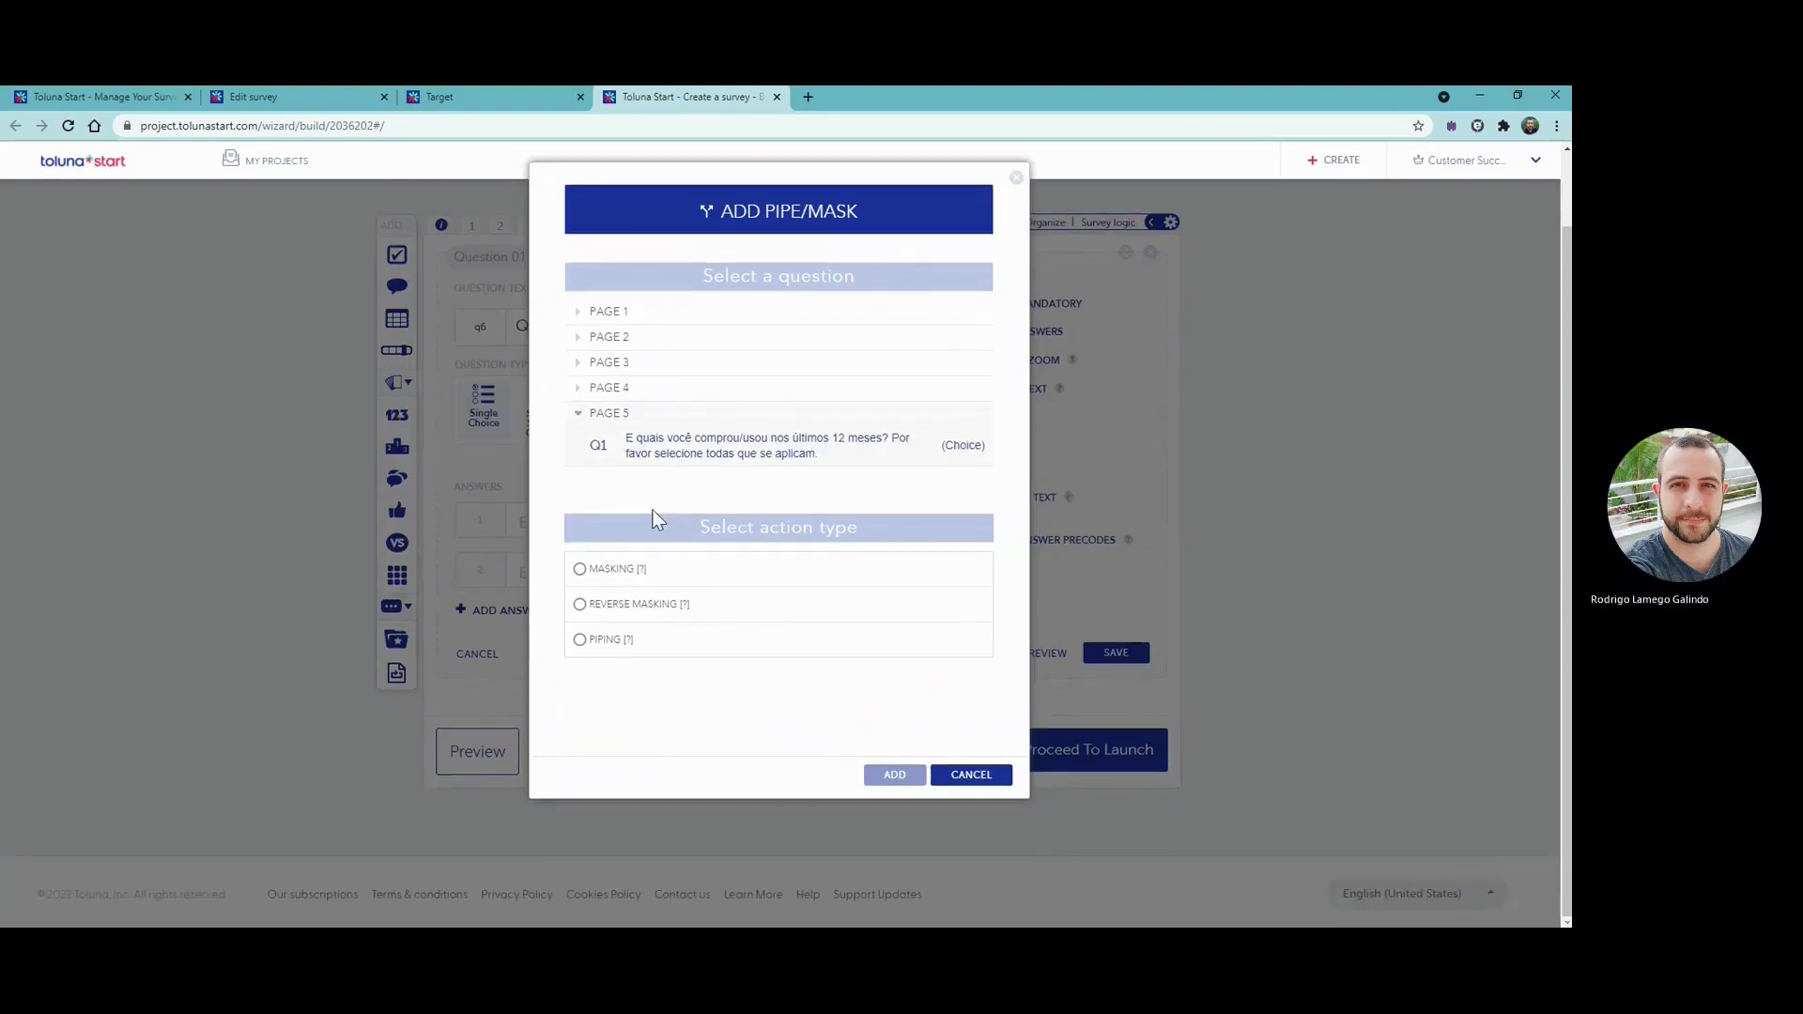
left_click(581, 569)
left_click(895, 775)
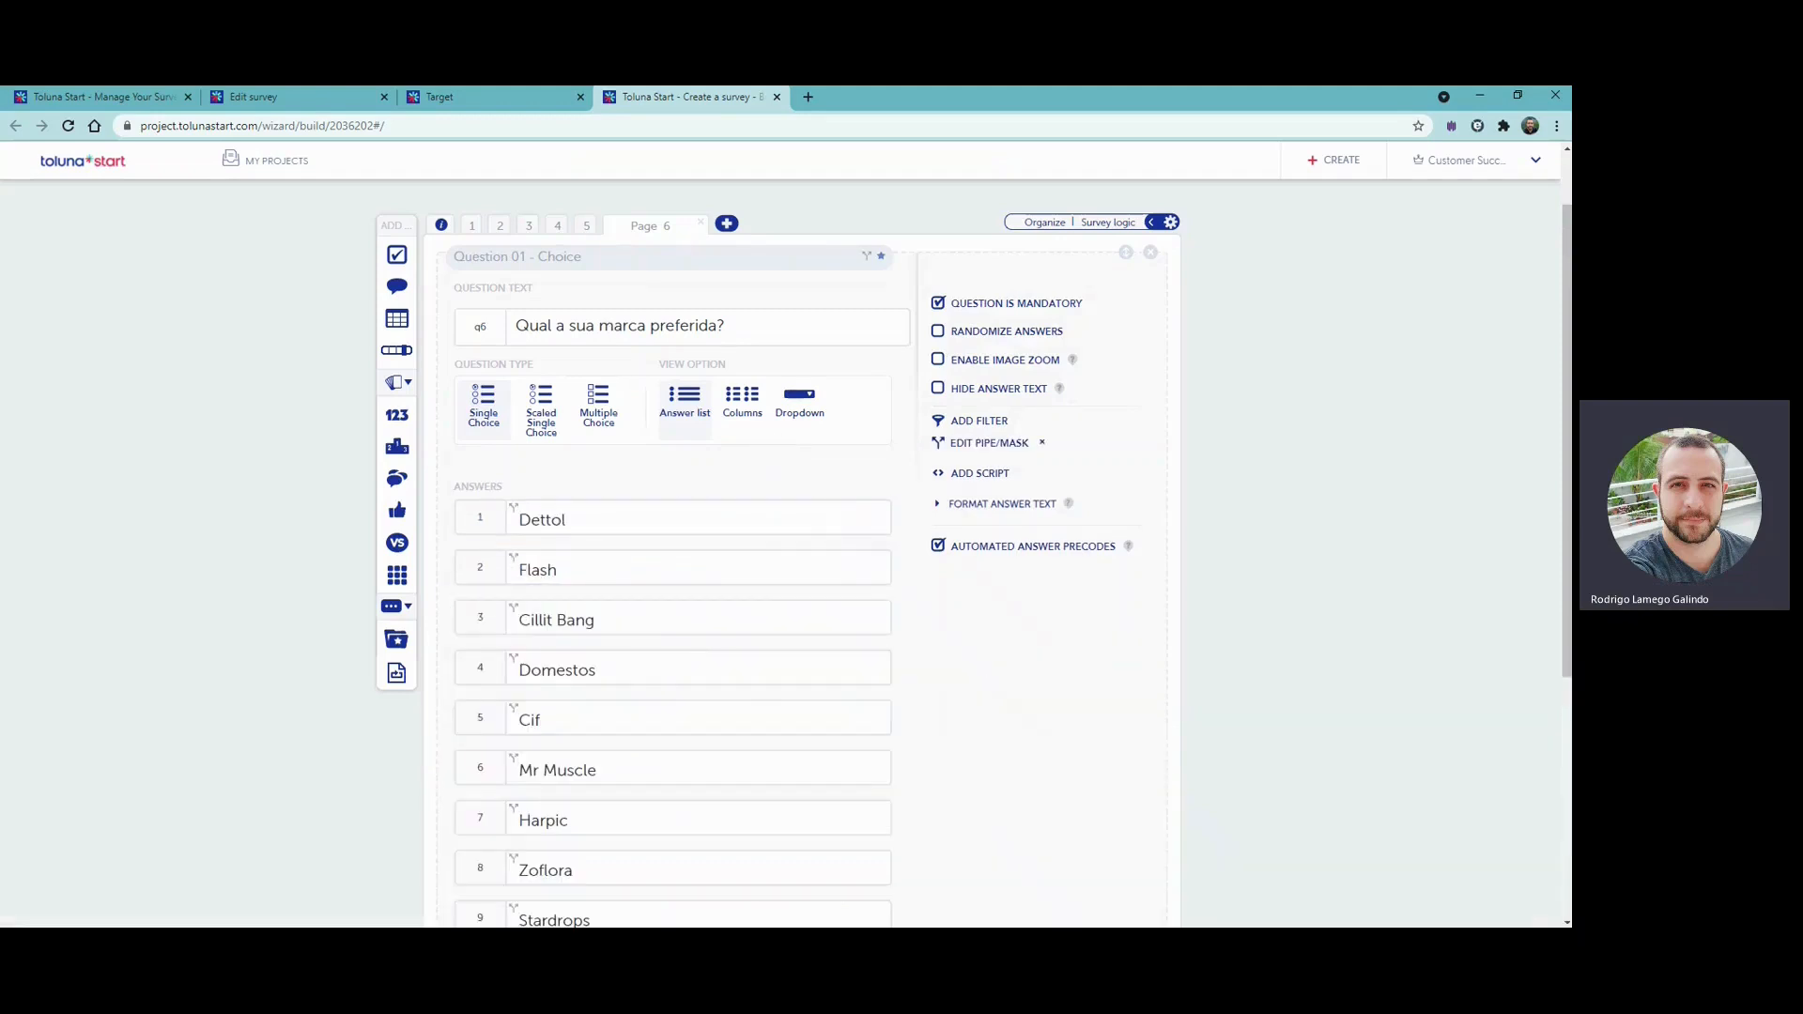
scroll(1396, 849, "down", 3)
left_click(1118, 806)
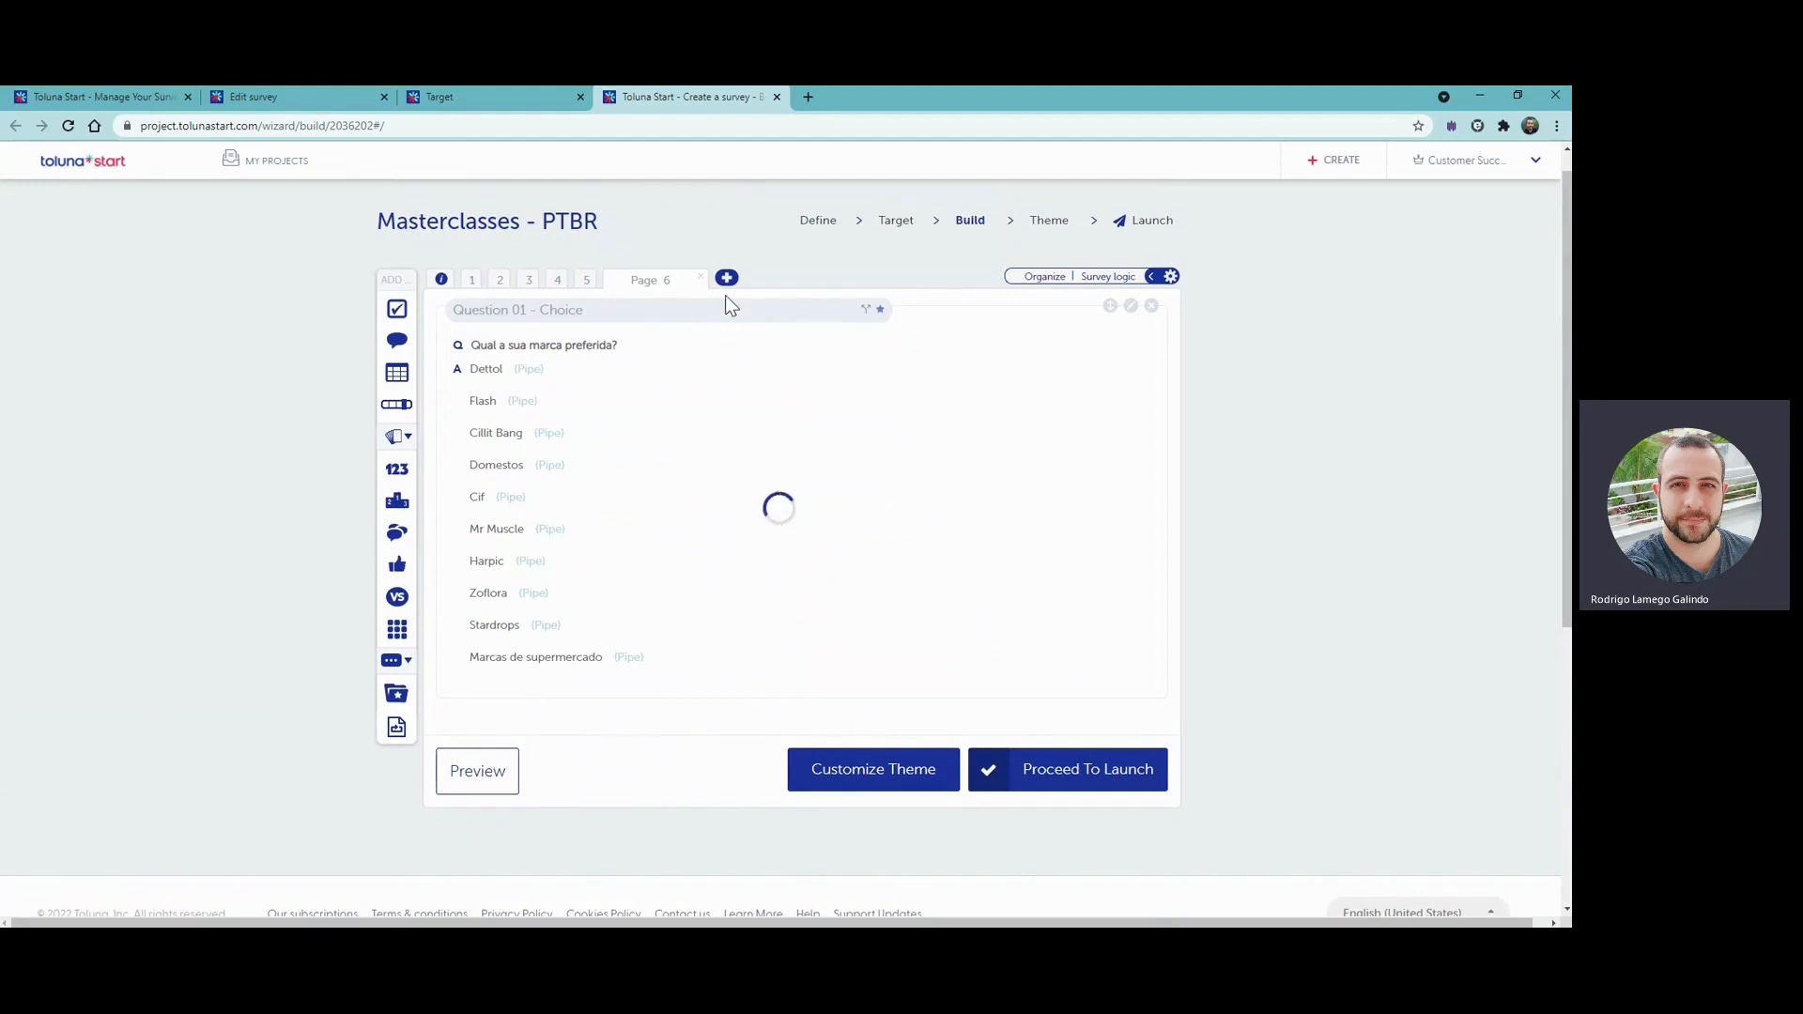
- Add page 7 with an Open End question asking "Pq a marca {PIPE} é a sua preferida?"
left_click(728, 282)
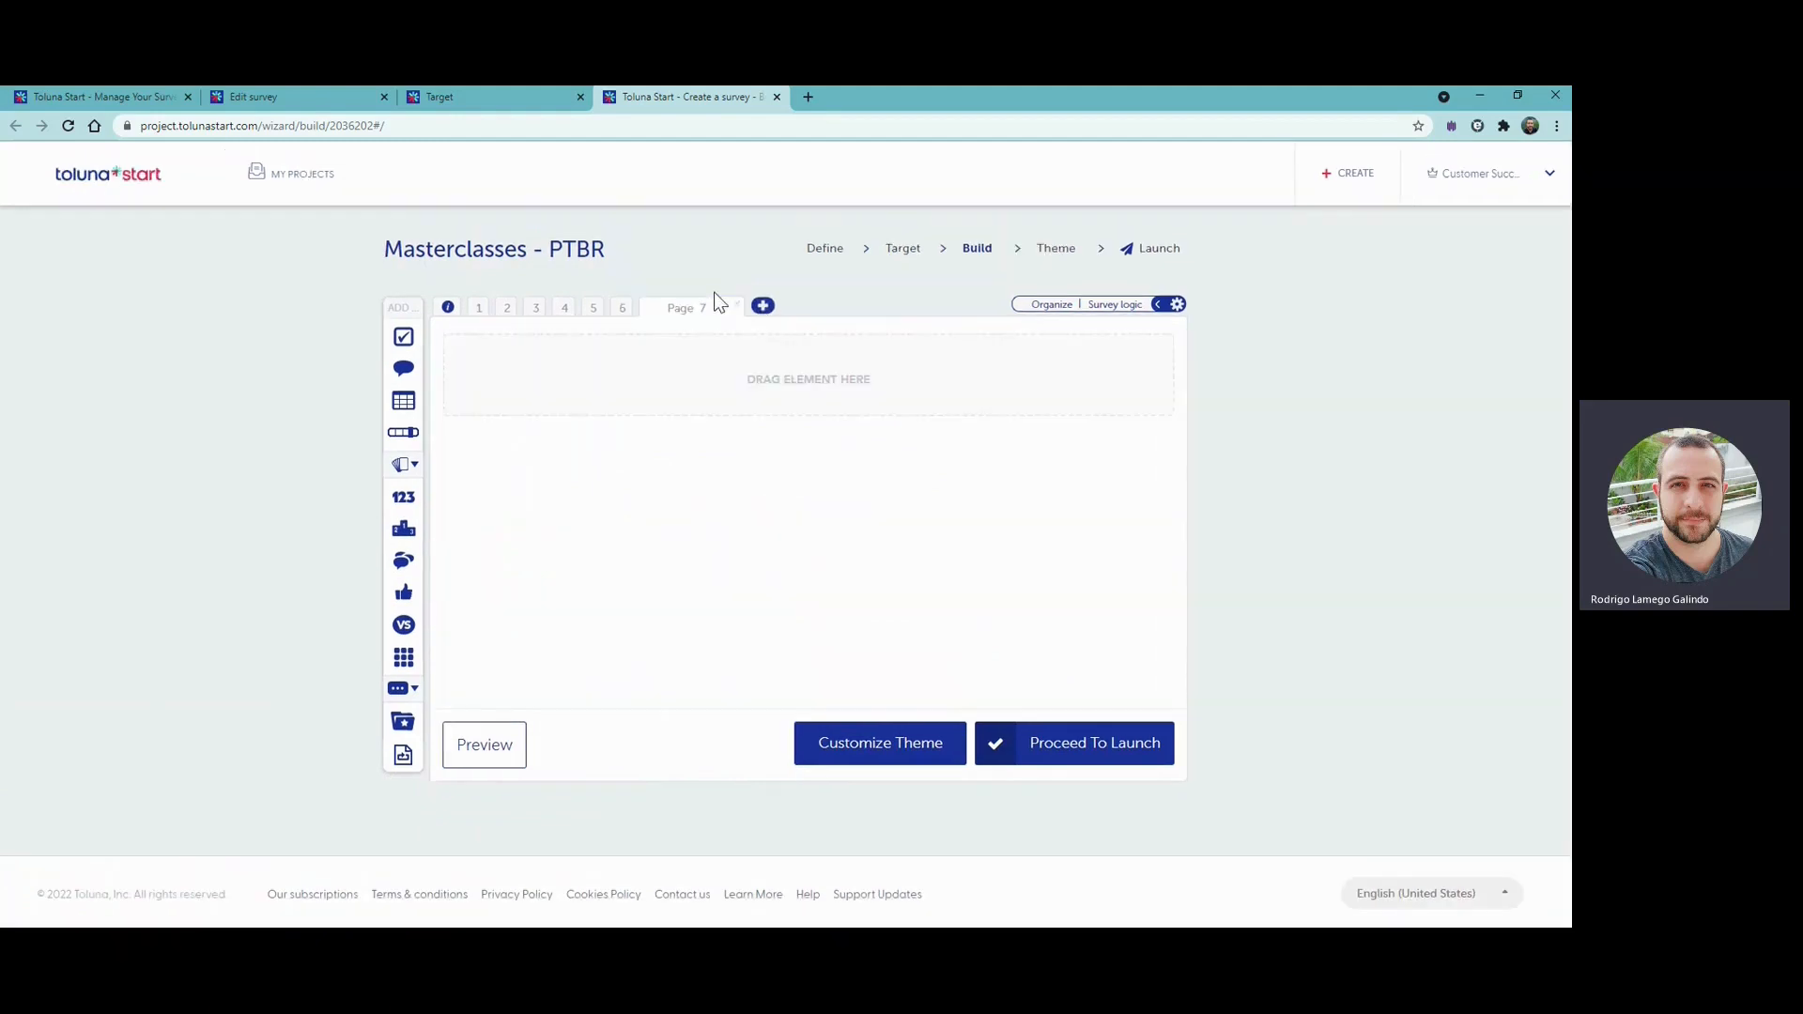
left_click(404, 370)
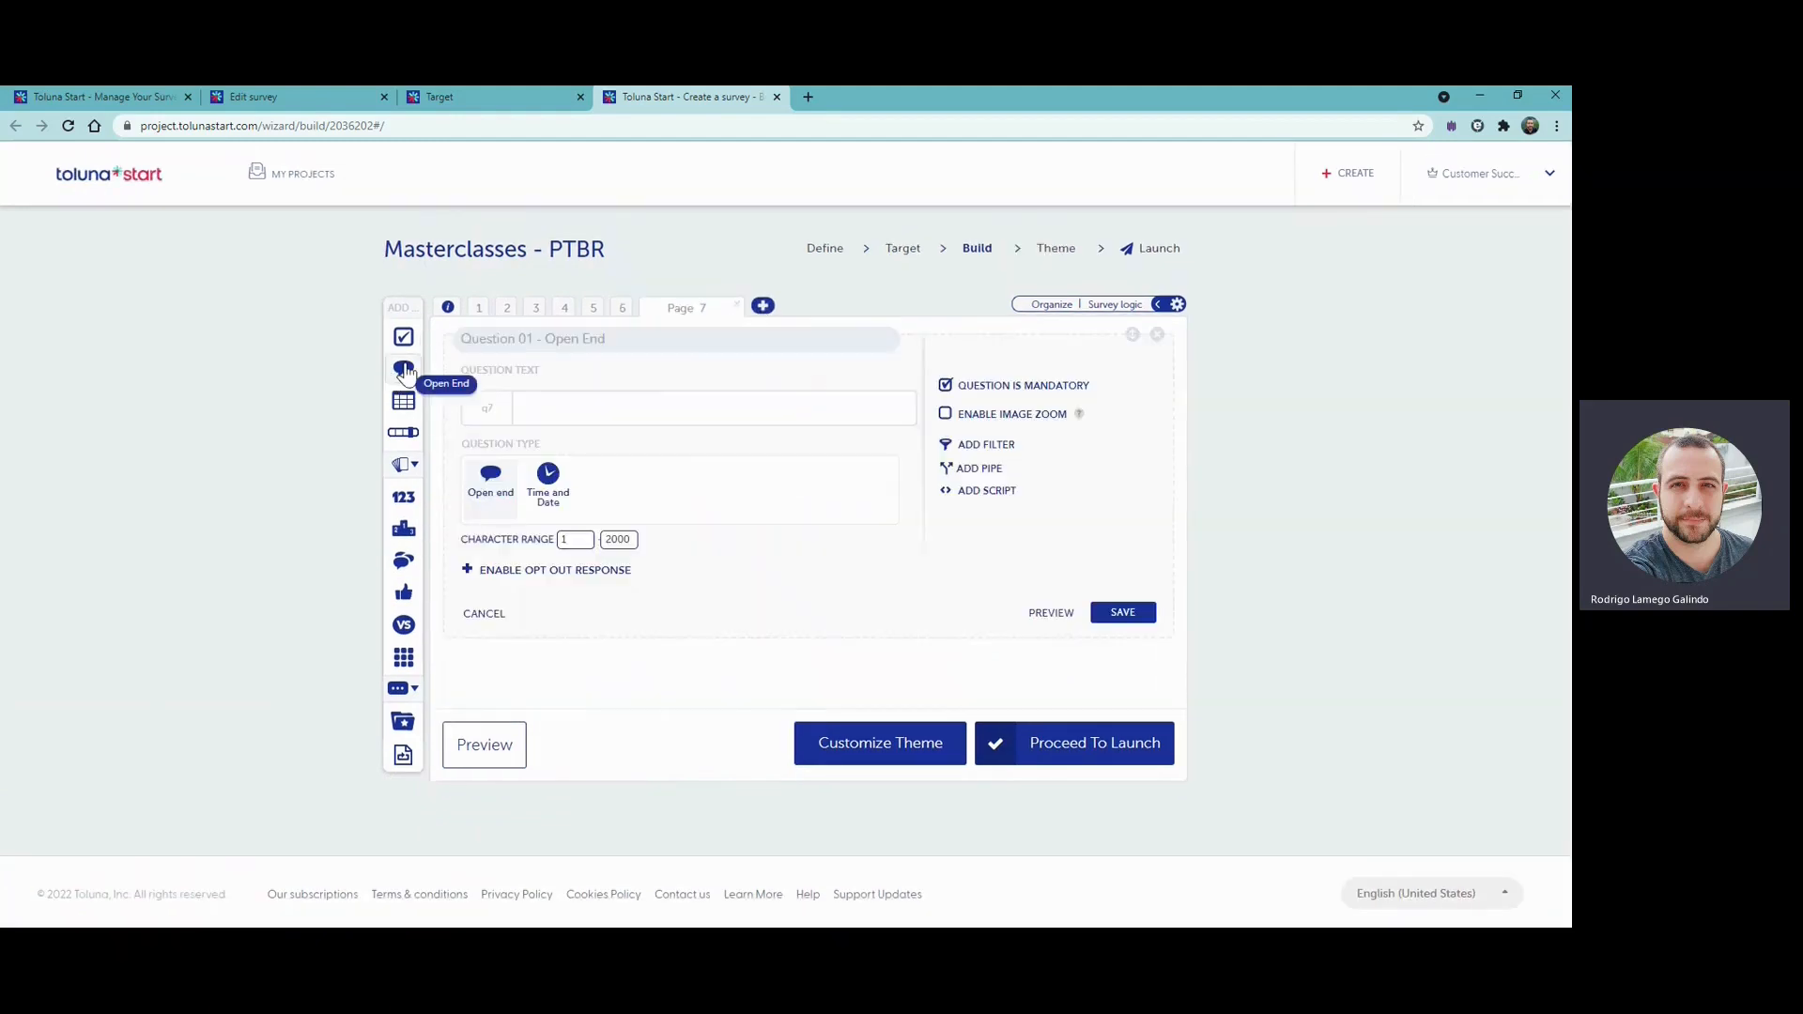
left_click(604, 408)
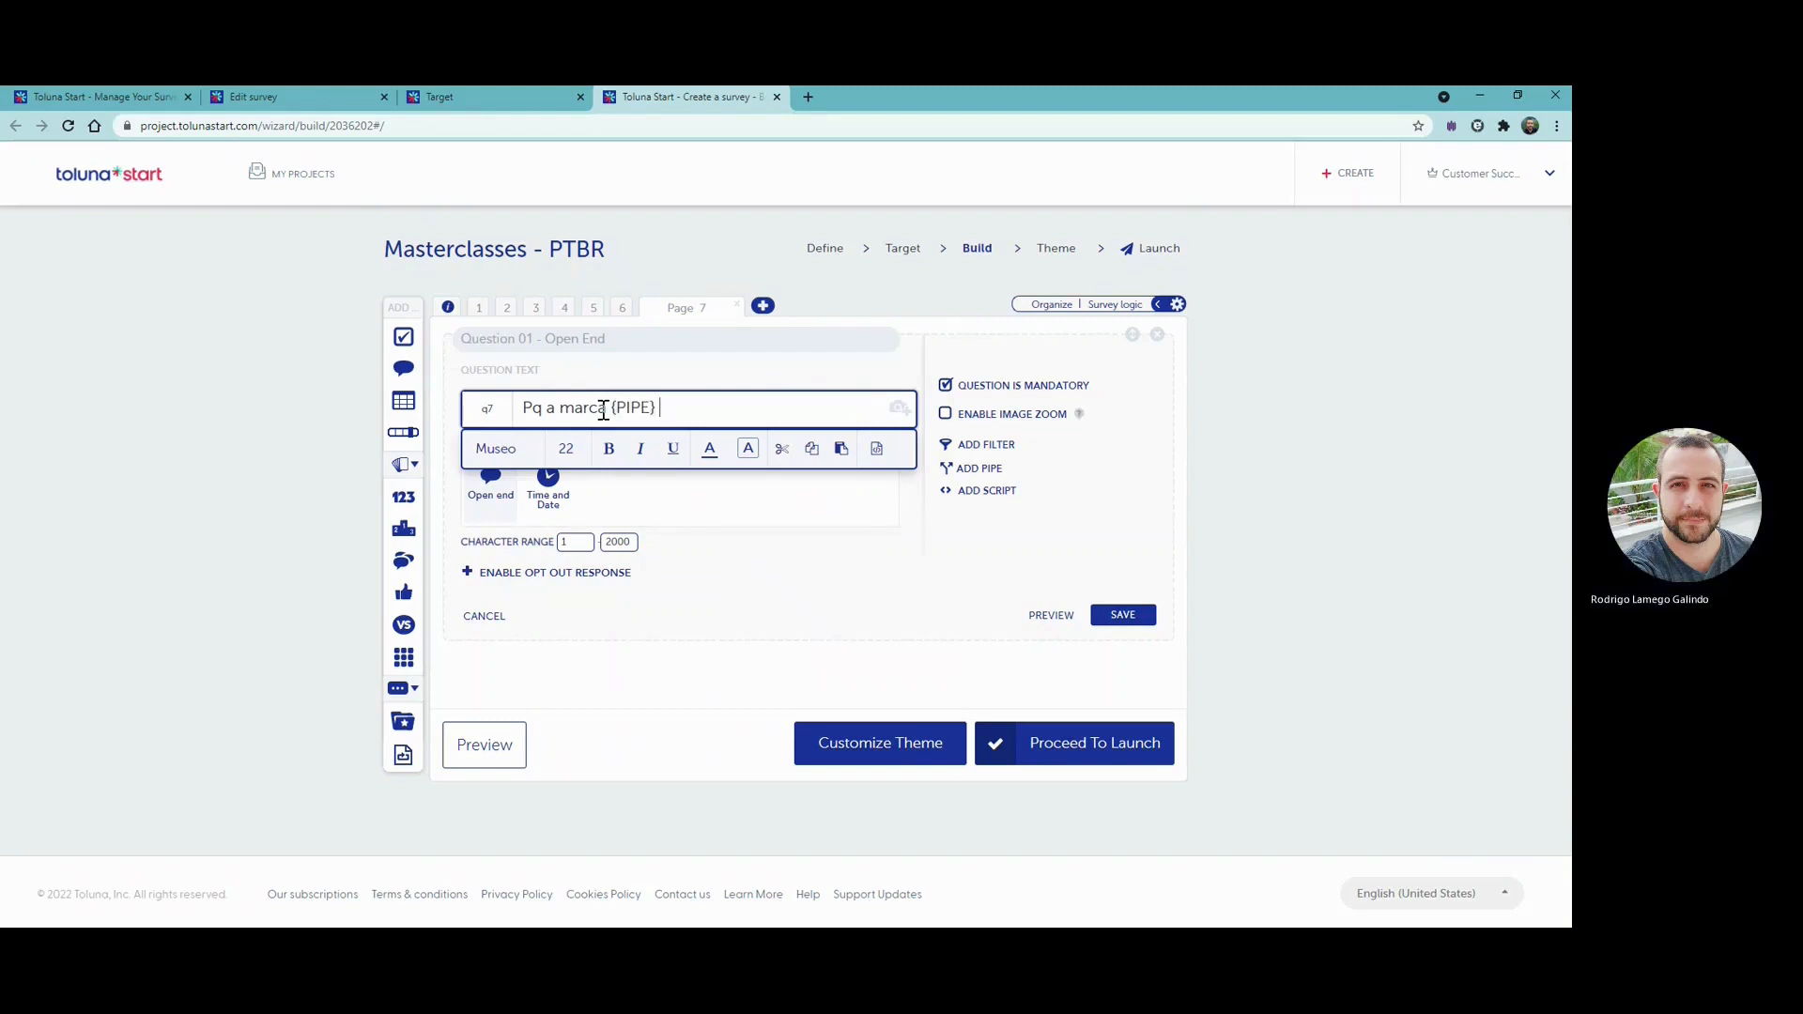
type("a")
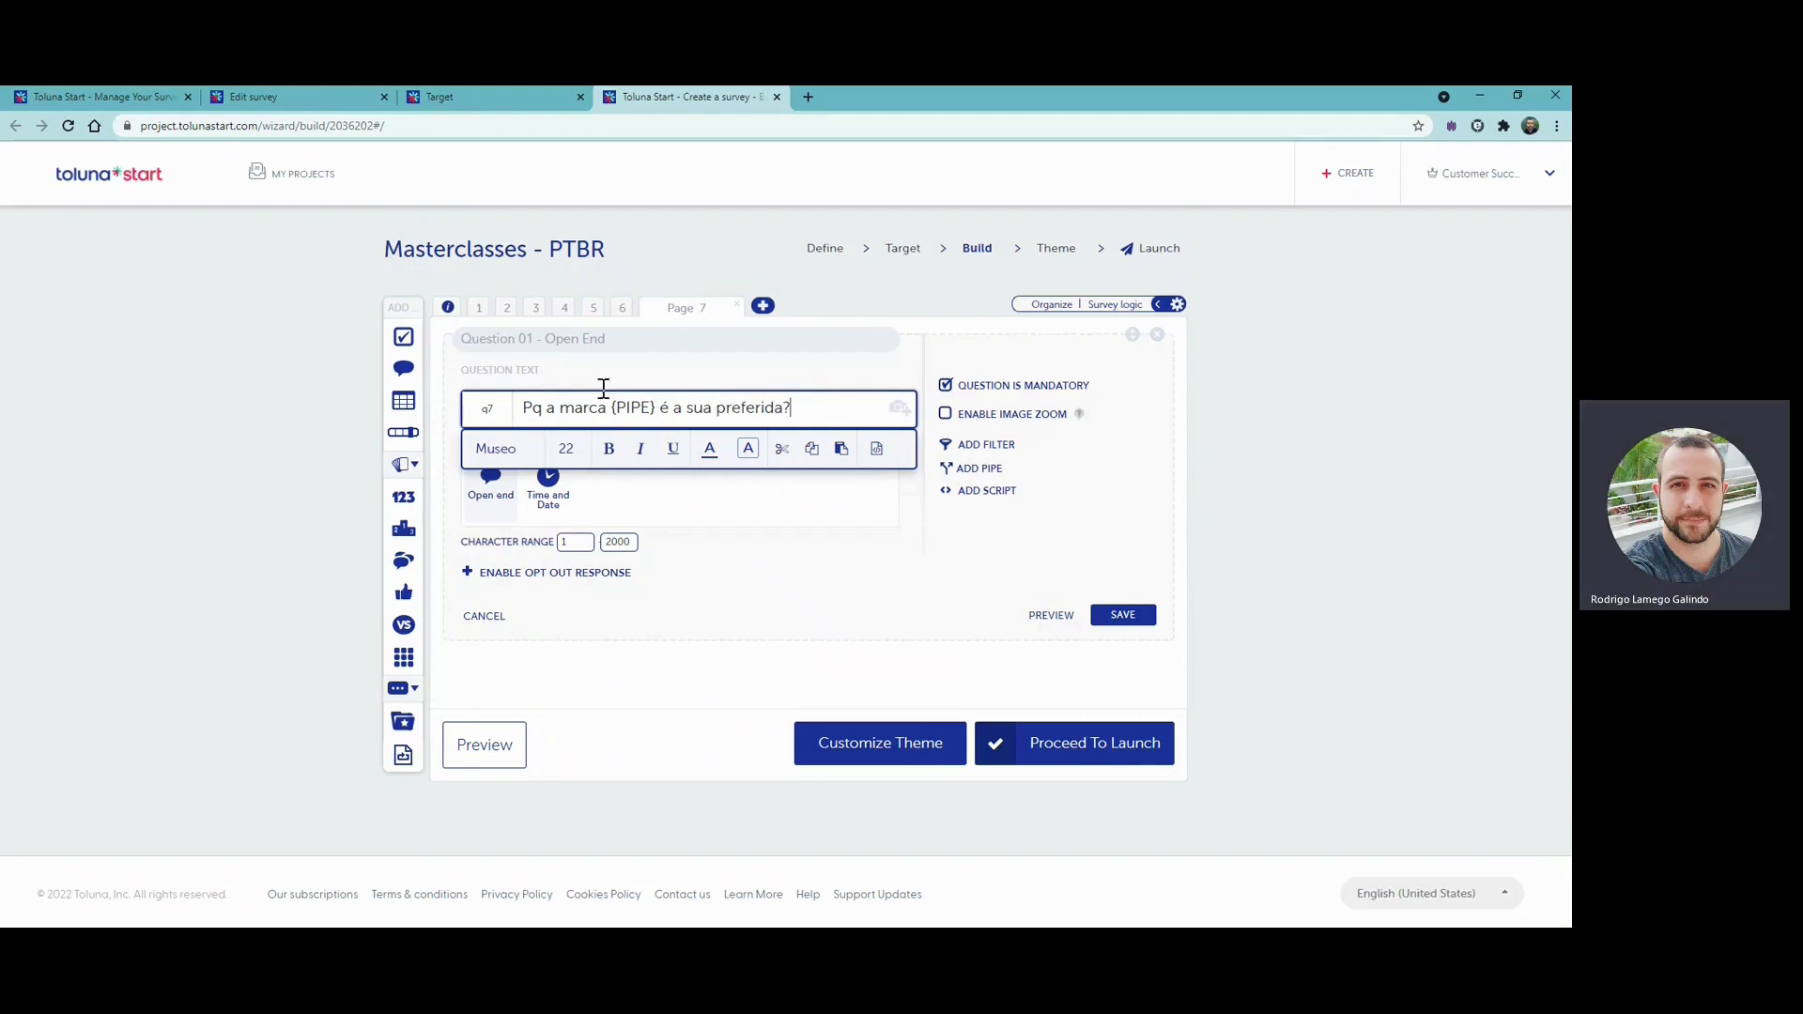
left_click_drag(614, 407, 654, 408)
left_click(1032, 481)
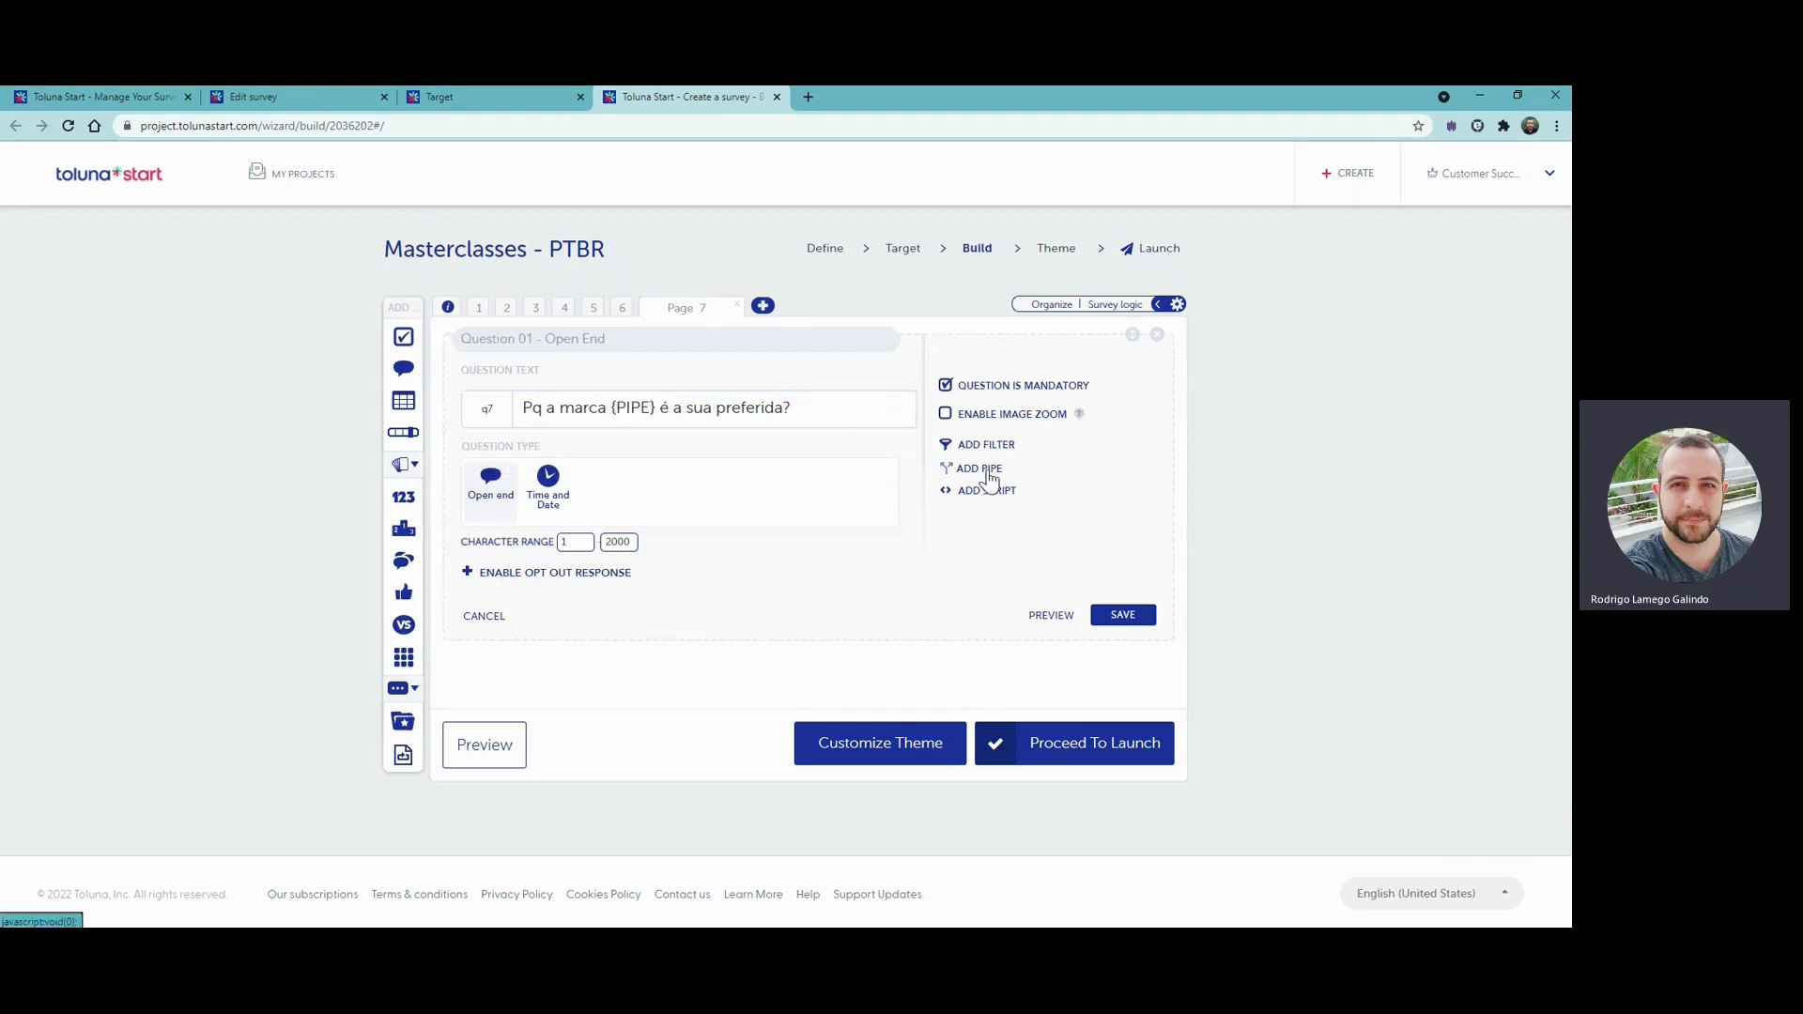
- Pipe the page 6 question "Qual a sua marca preferida?" into the open-end question and save it
left_click(982, 469)
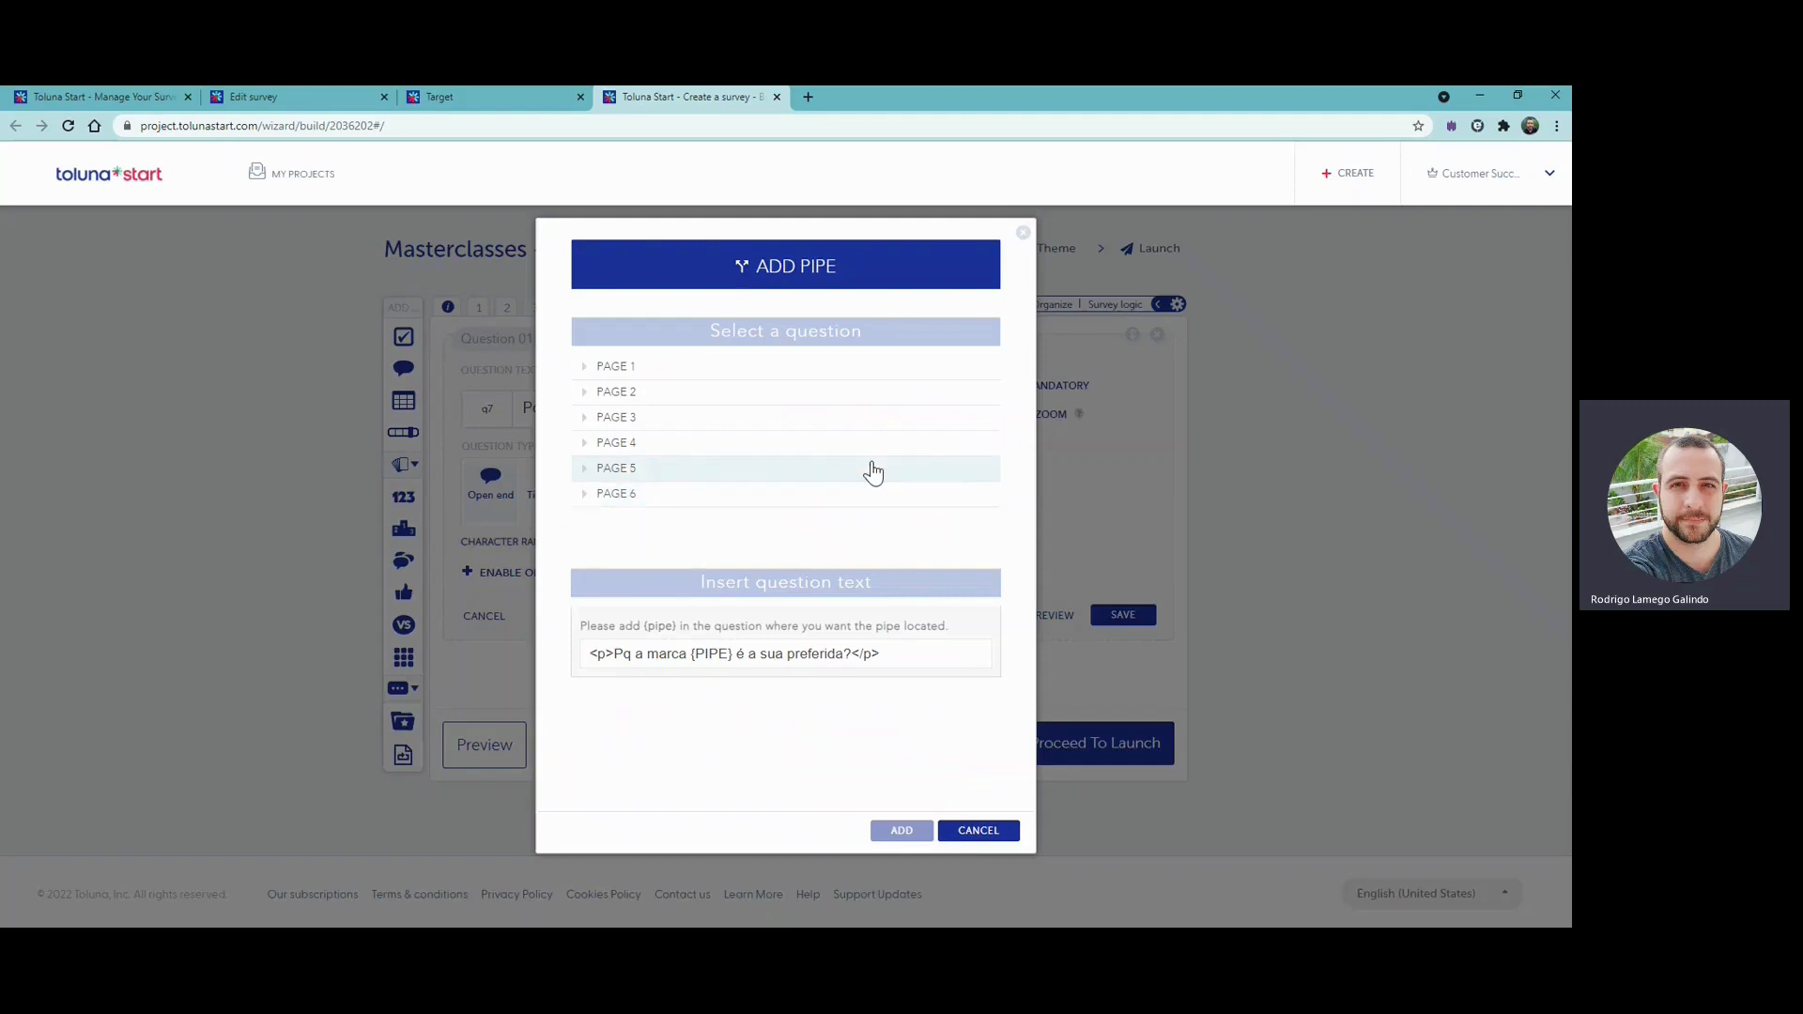
left_click(586, 503)
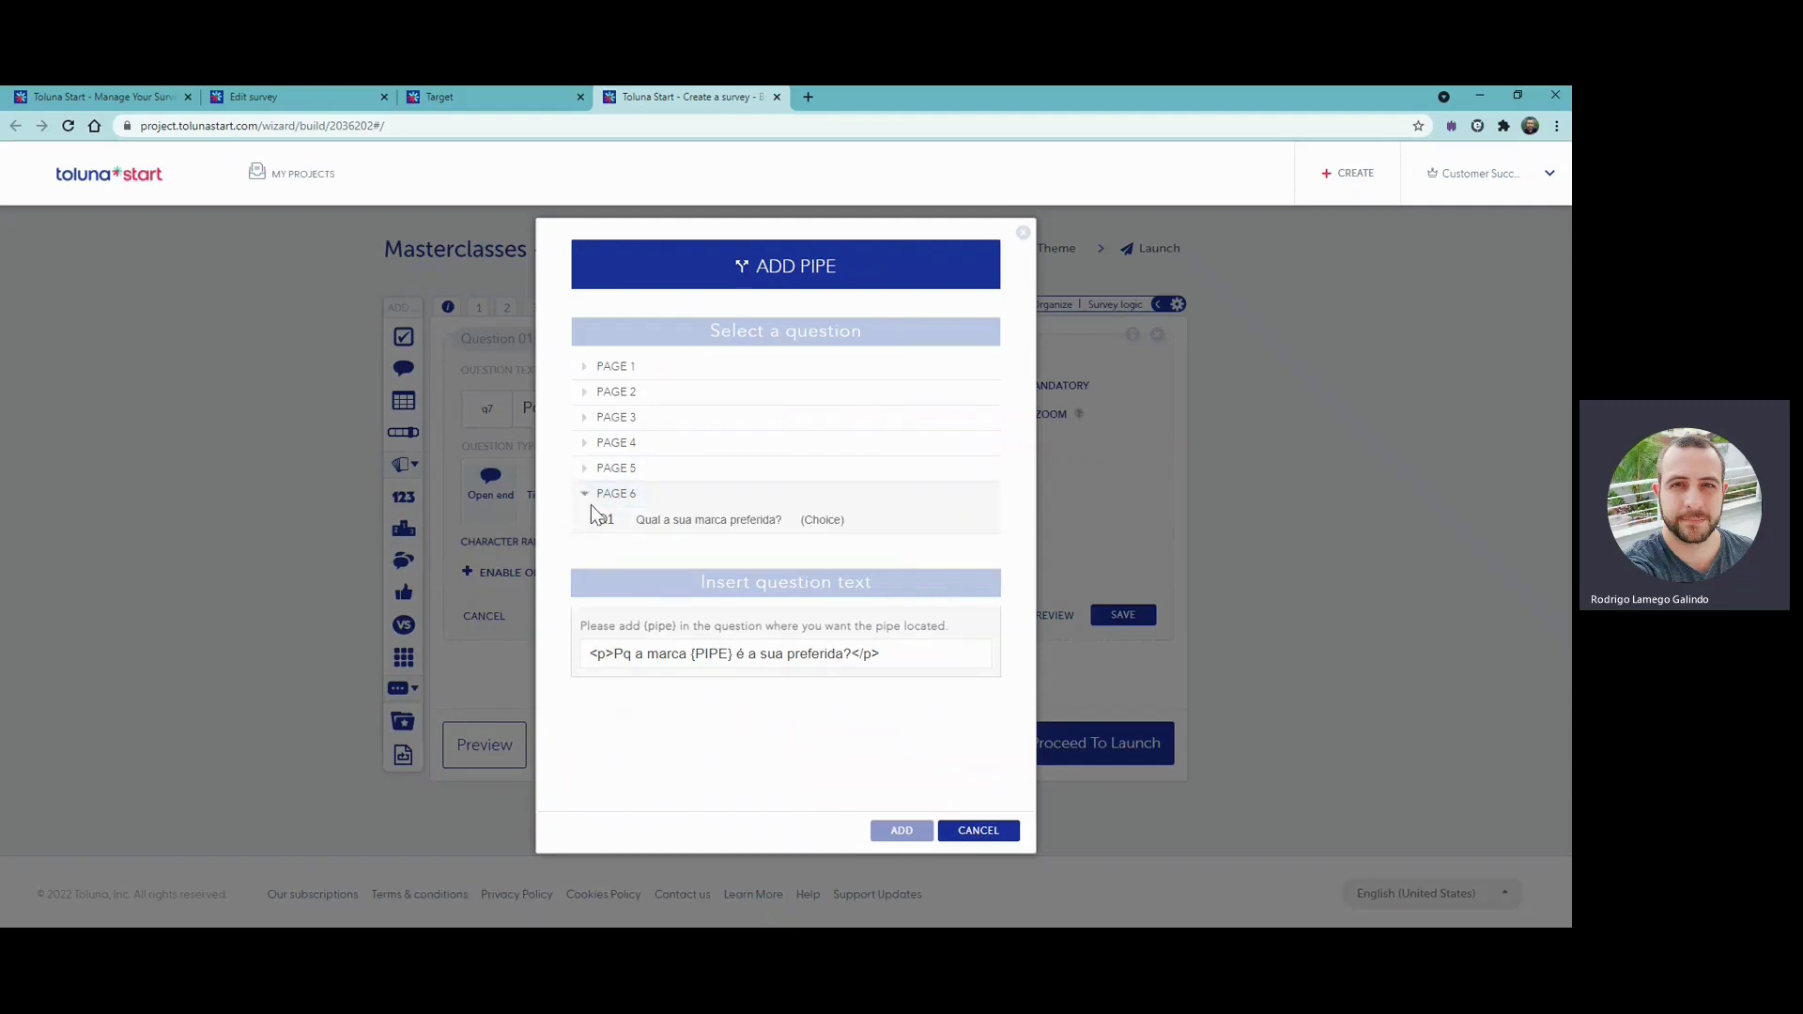
left_click(694, 526)
left_click(901, 831)
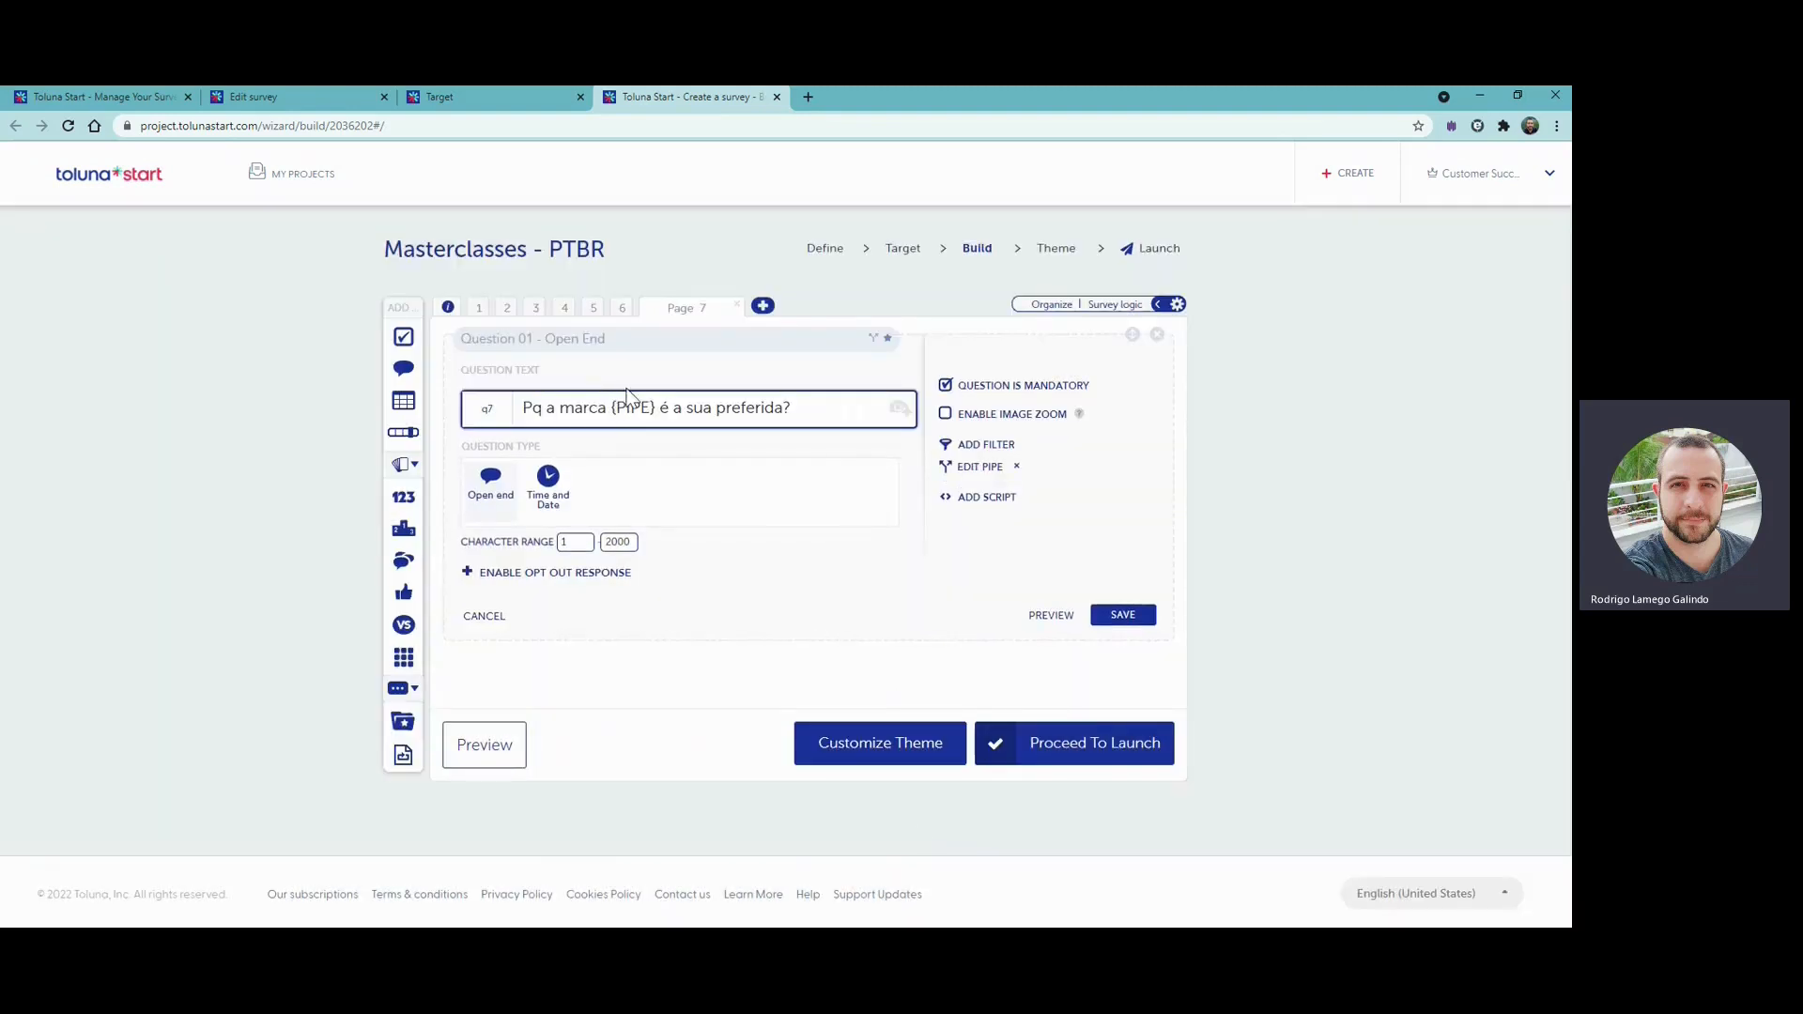
left_click(1115, 622)
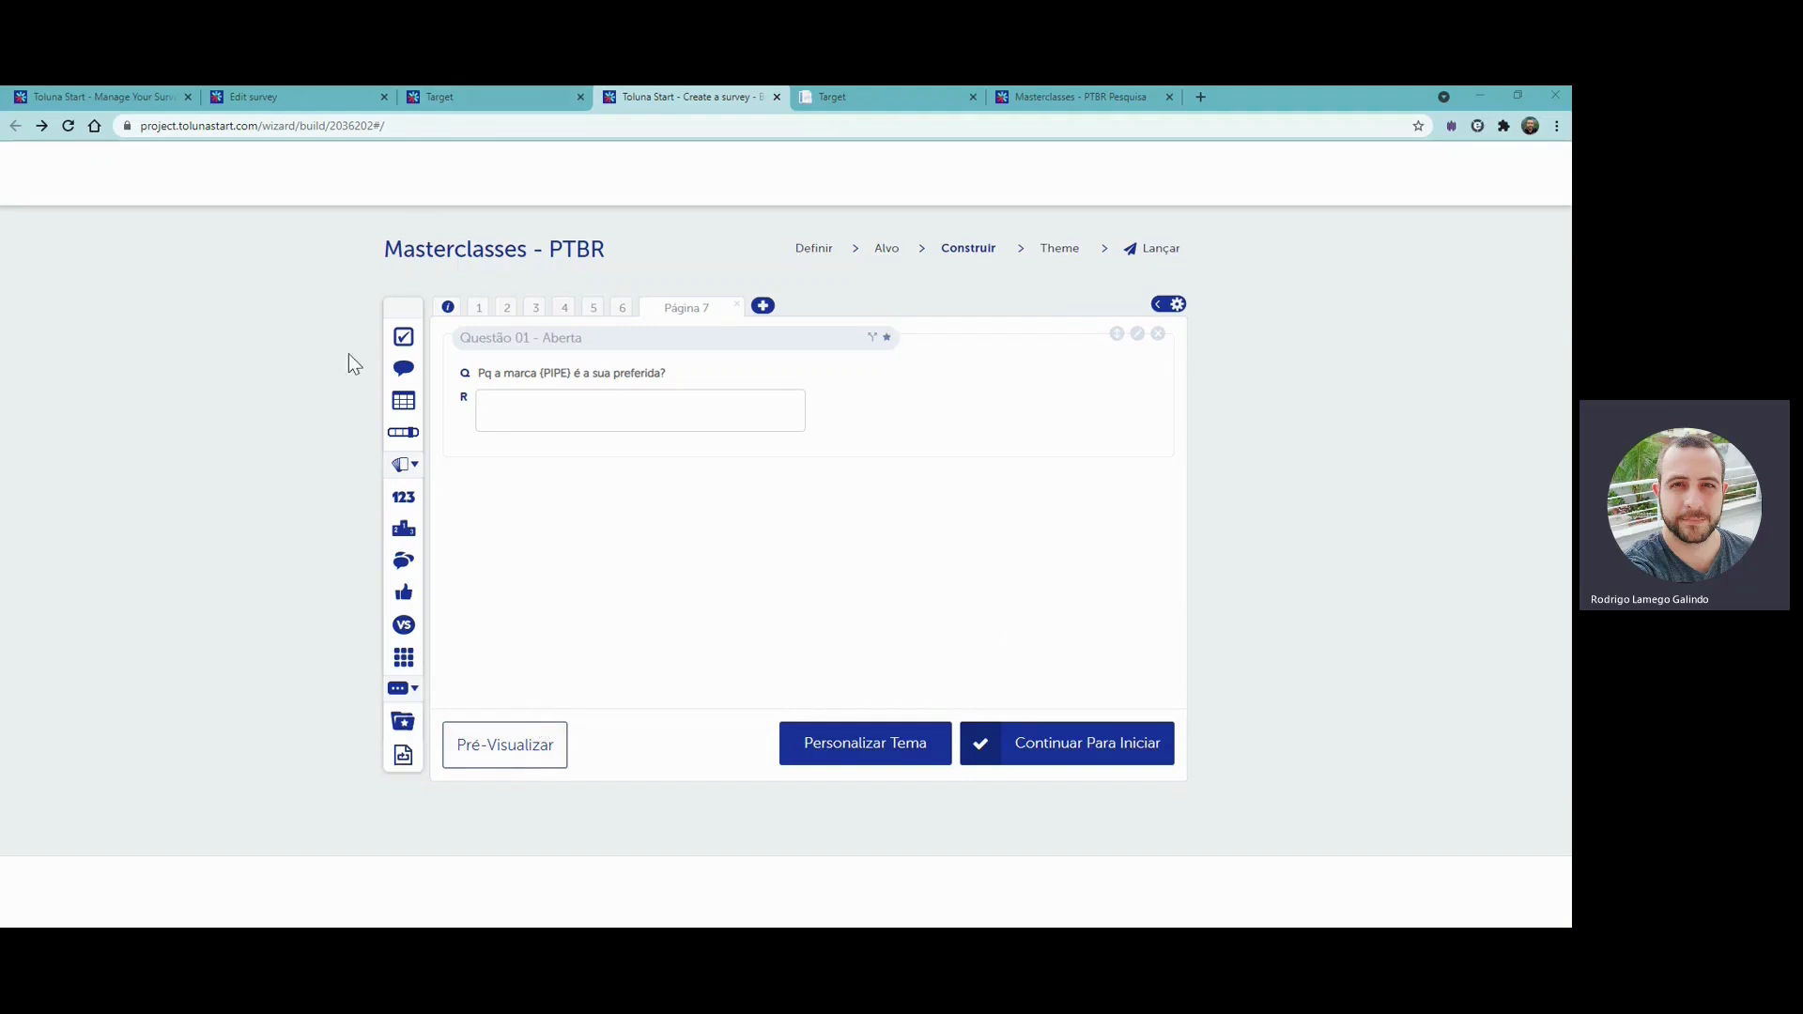
- Go to the survey's launch stage, copy its test link and load the link in the existing survey test tab
left_click(1155, 254)
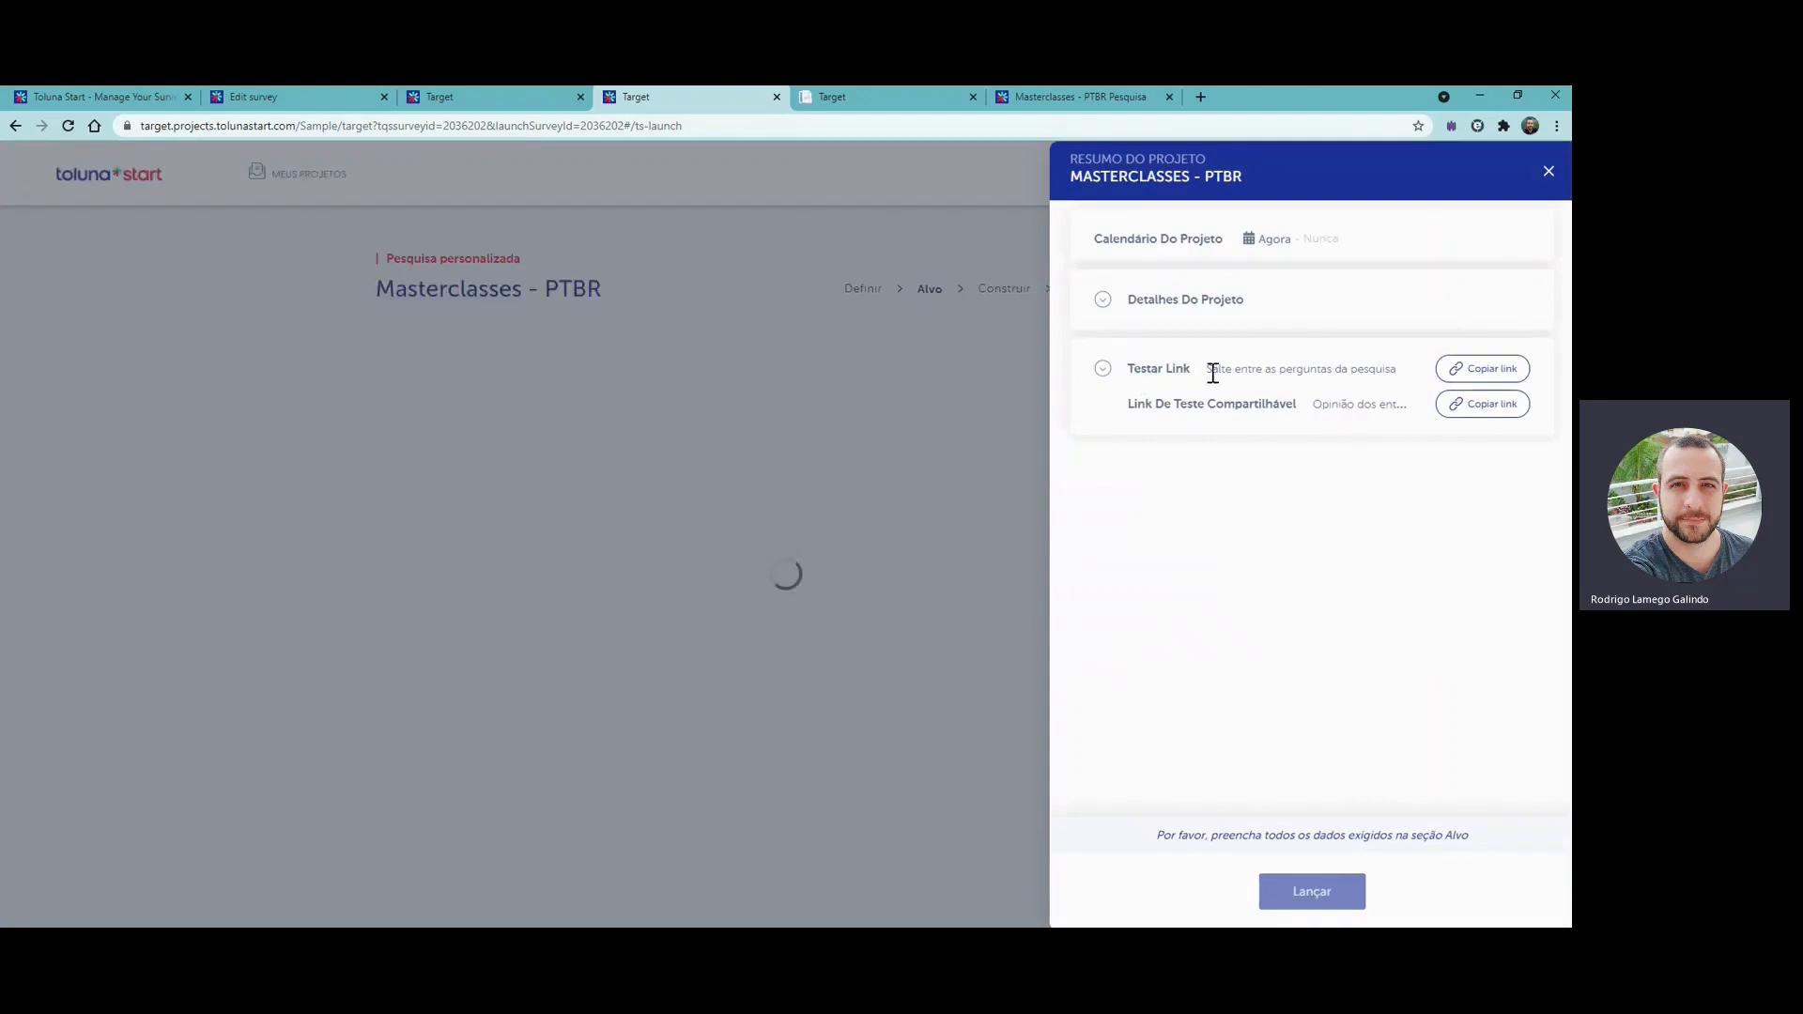
left_click(1479, 376)
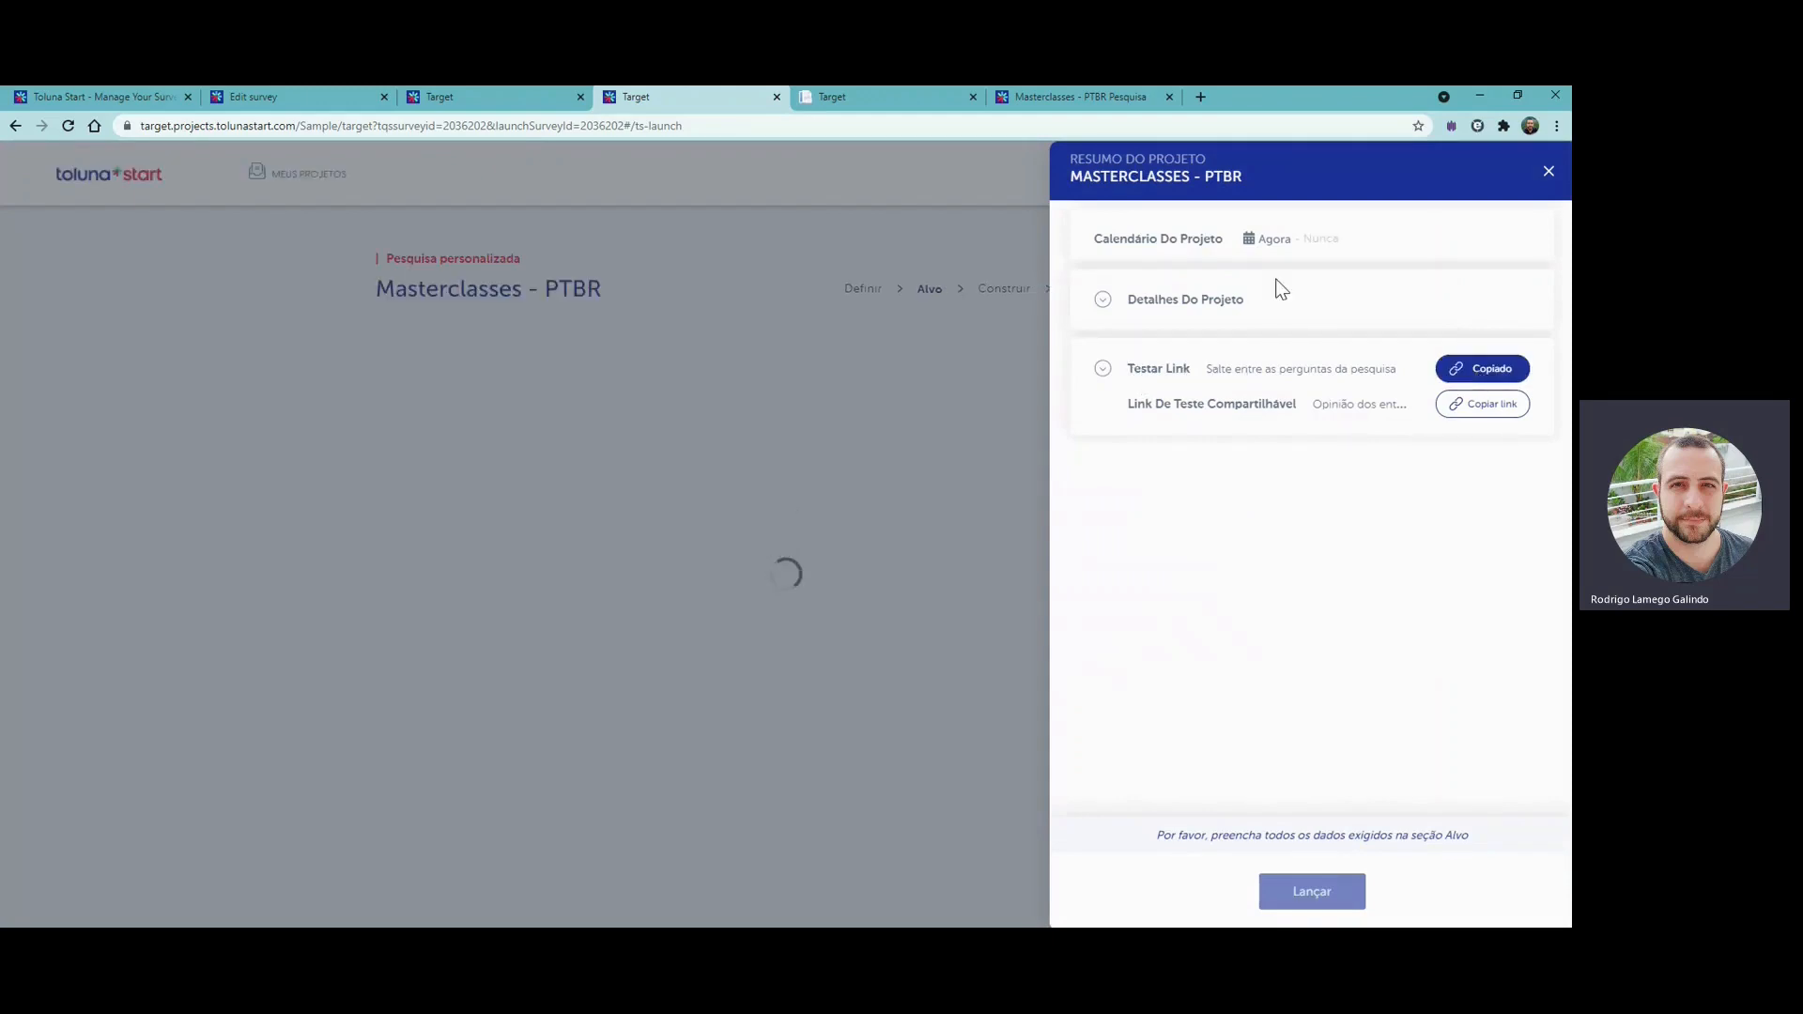
left_click(1036, 104)
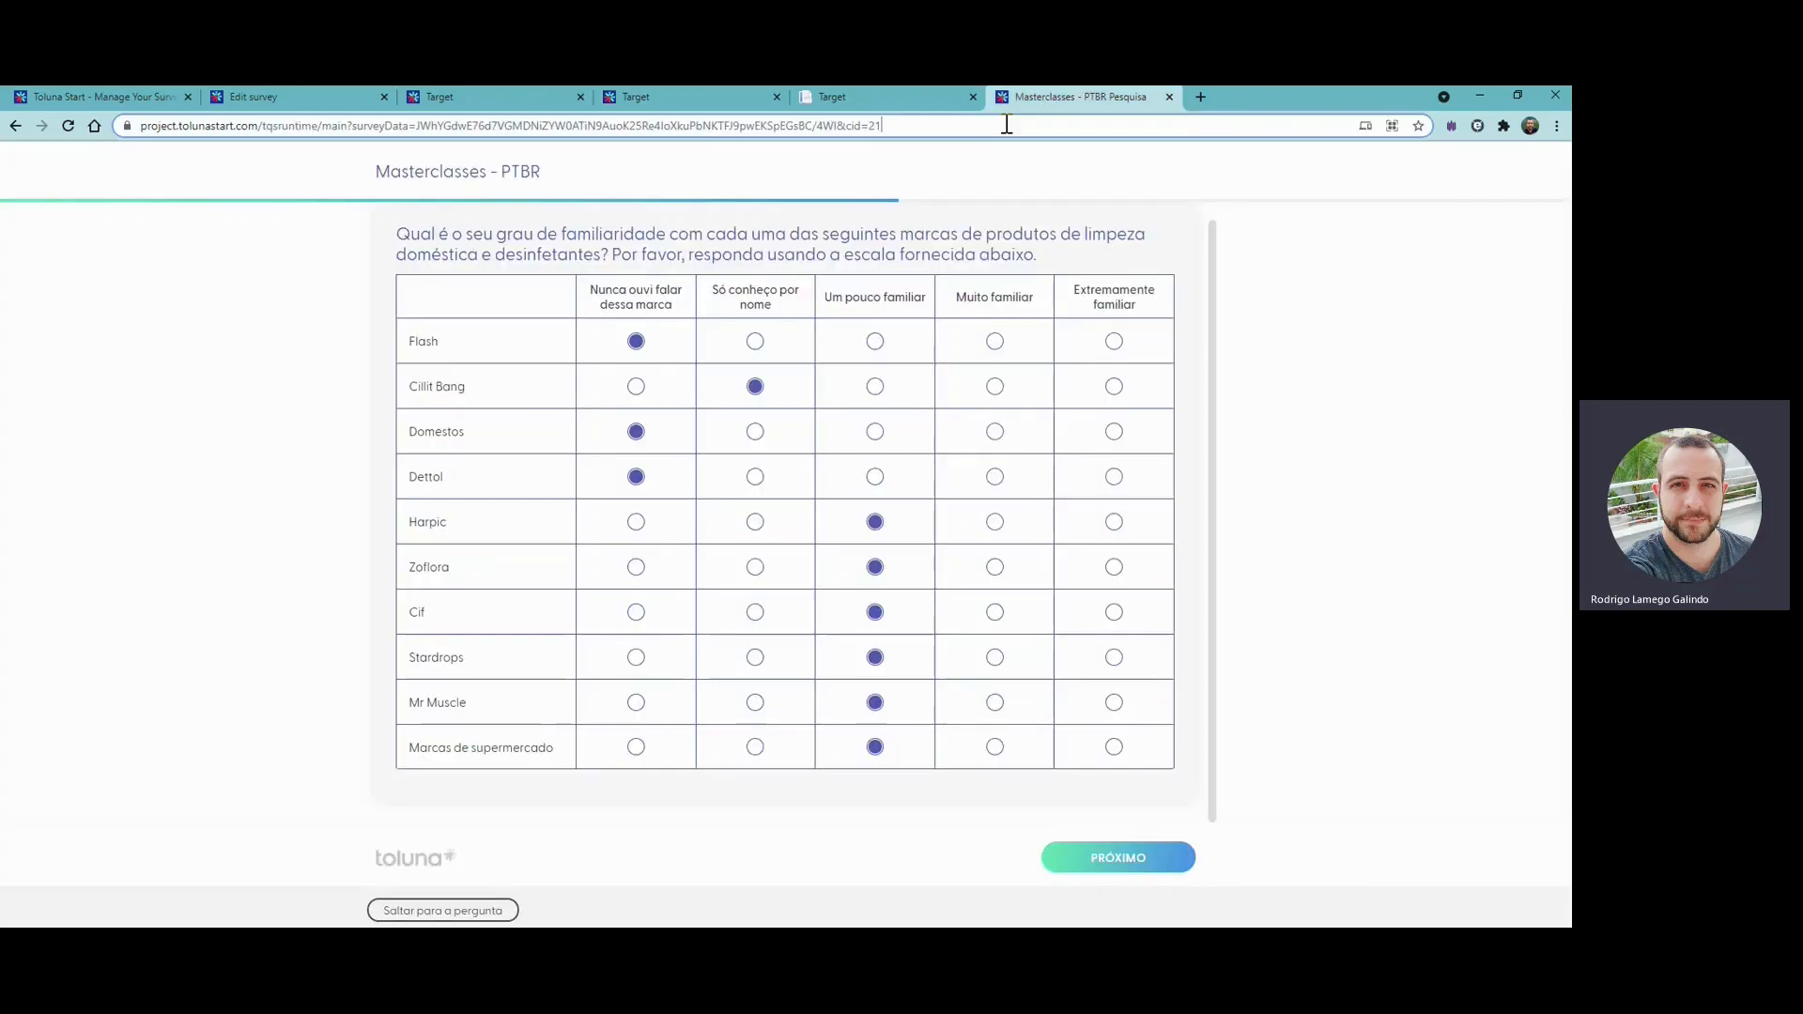
left_click(1005, 126)
key("ctrl+v")
key("Return")
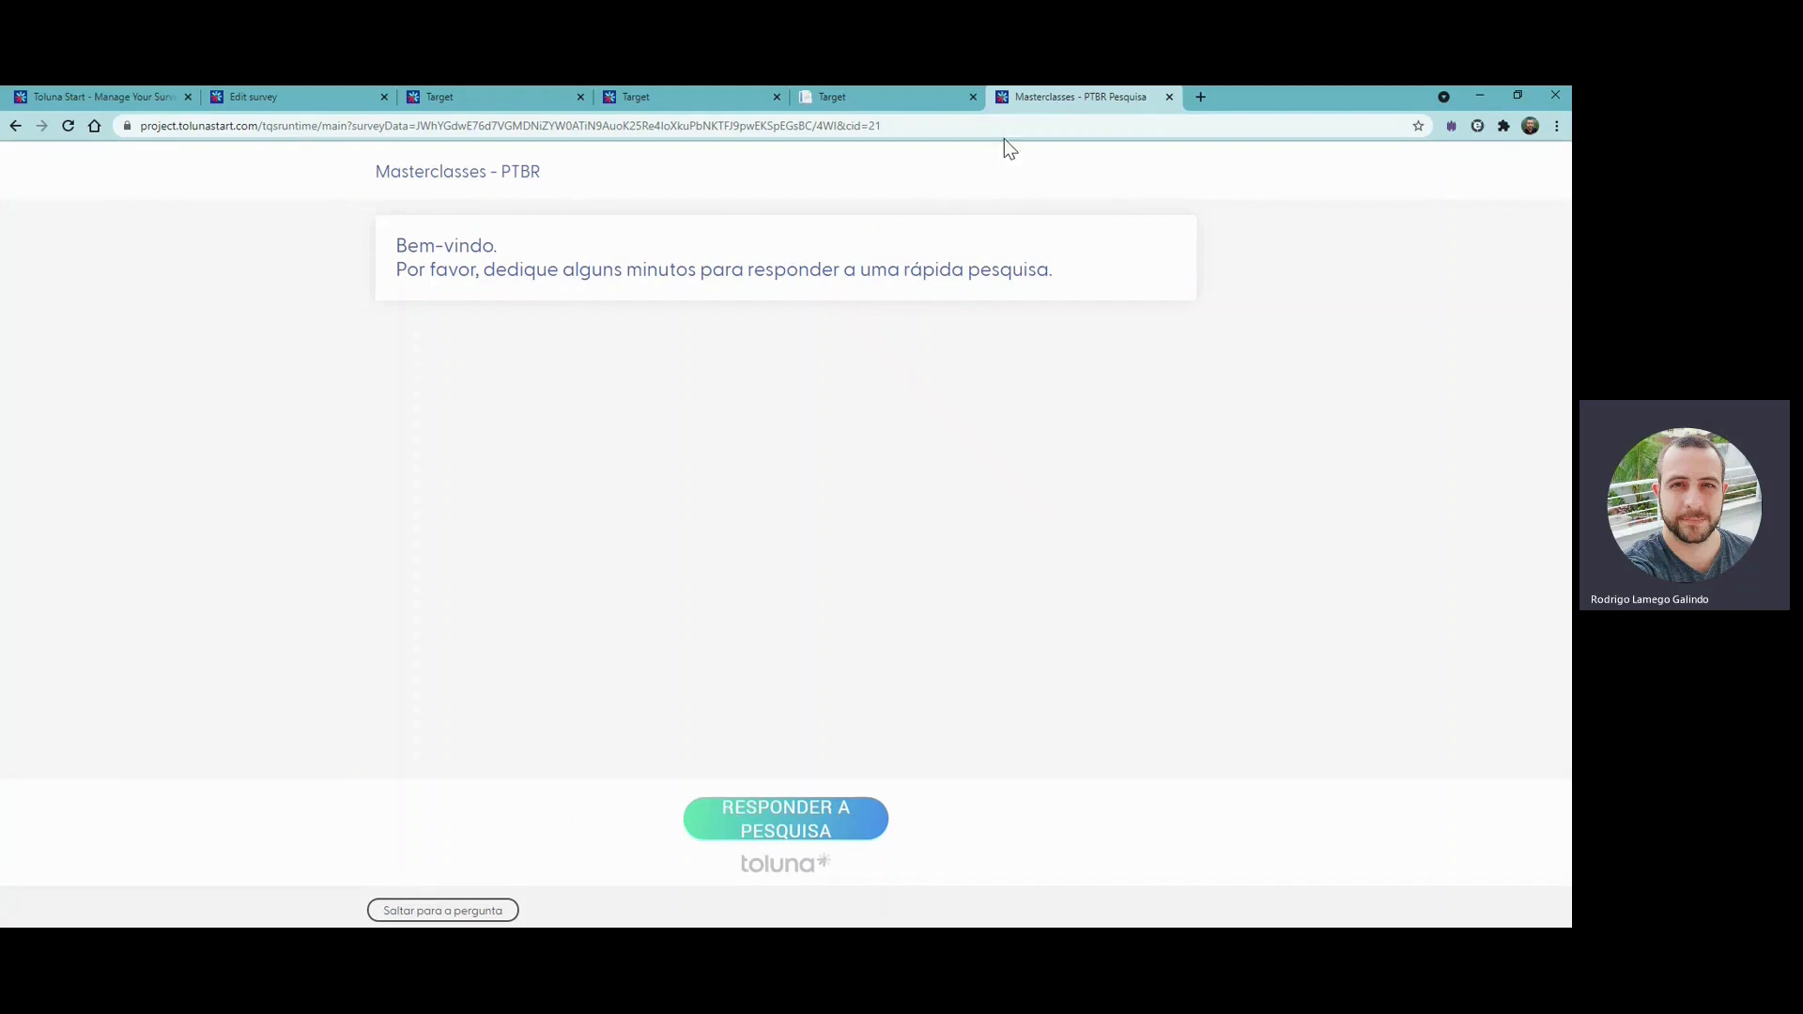
- Look through the question list for jumping between survey pages and close it without choosing a question
left_click(428, 911)
scroll(453, 648, "down", 2)
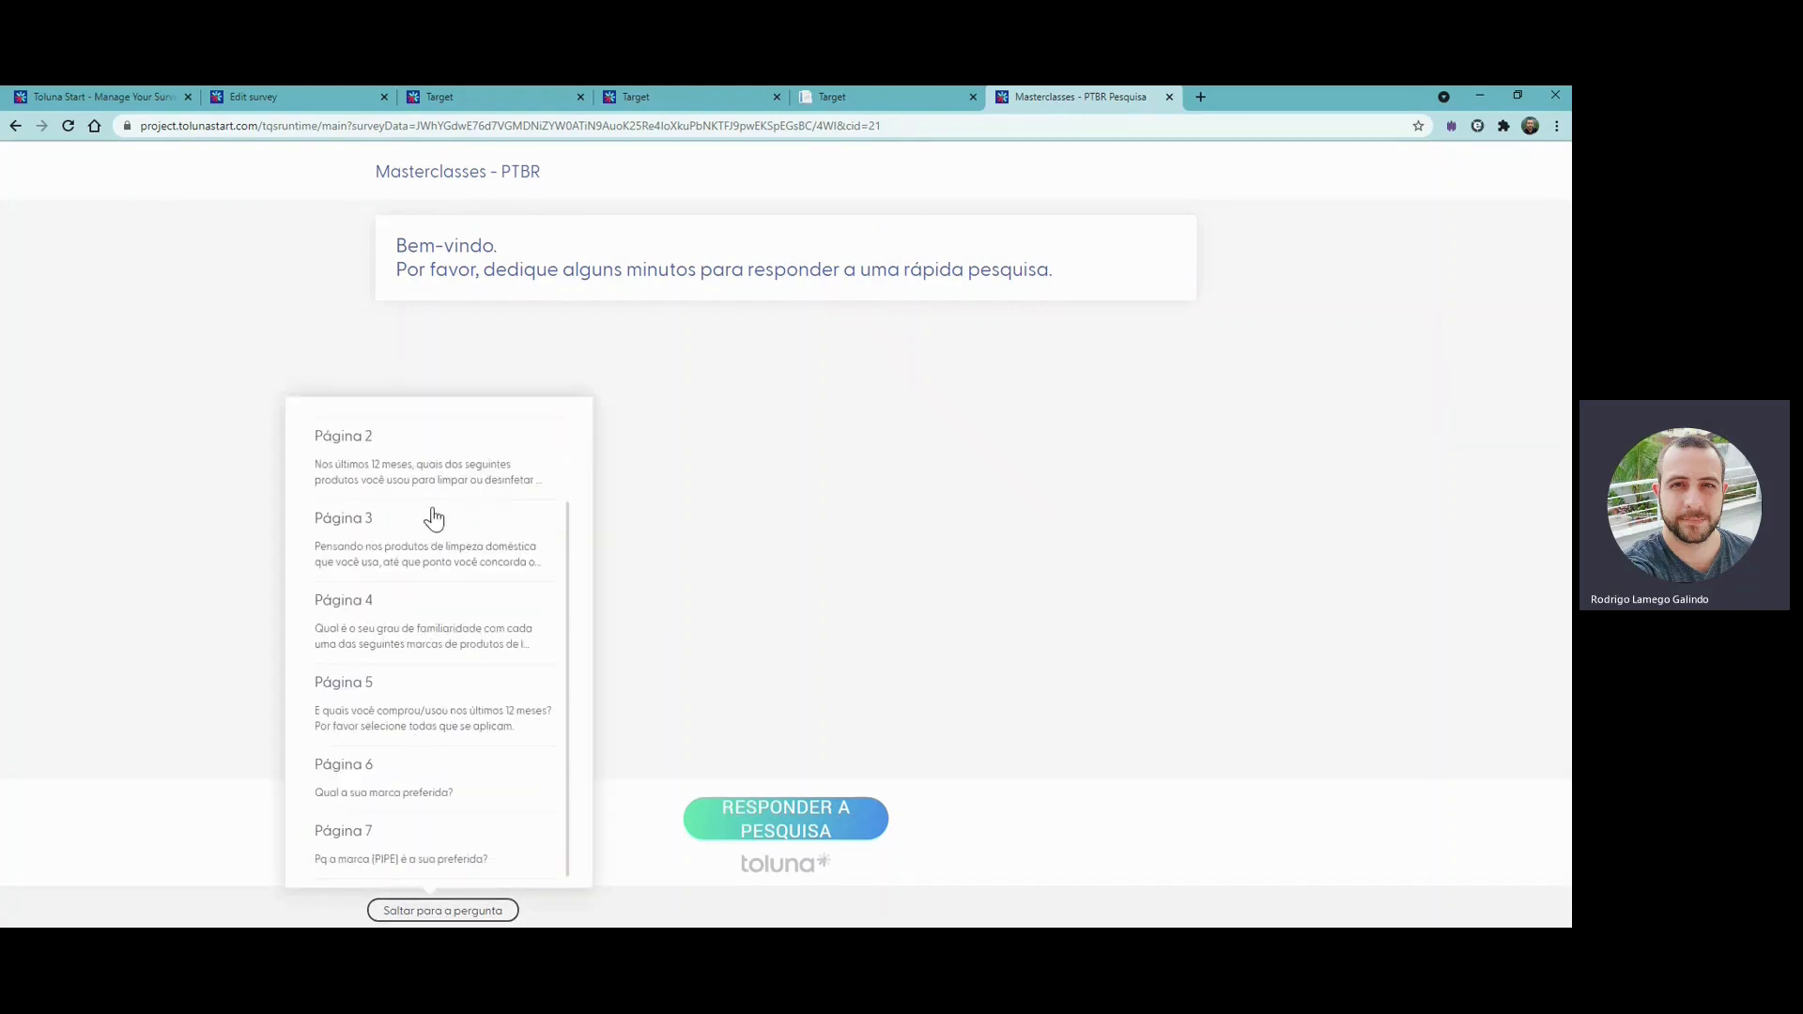
scroll(442, 736, "up", 3)
left_click(888, 411)
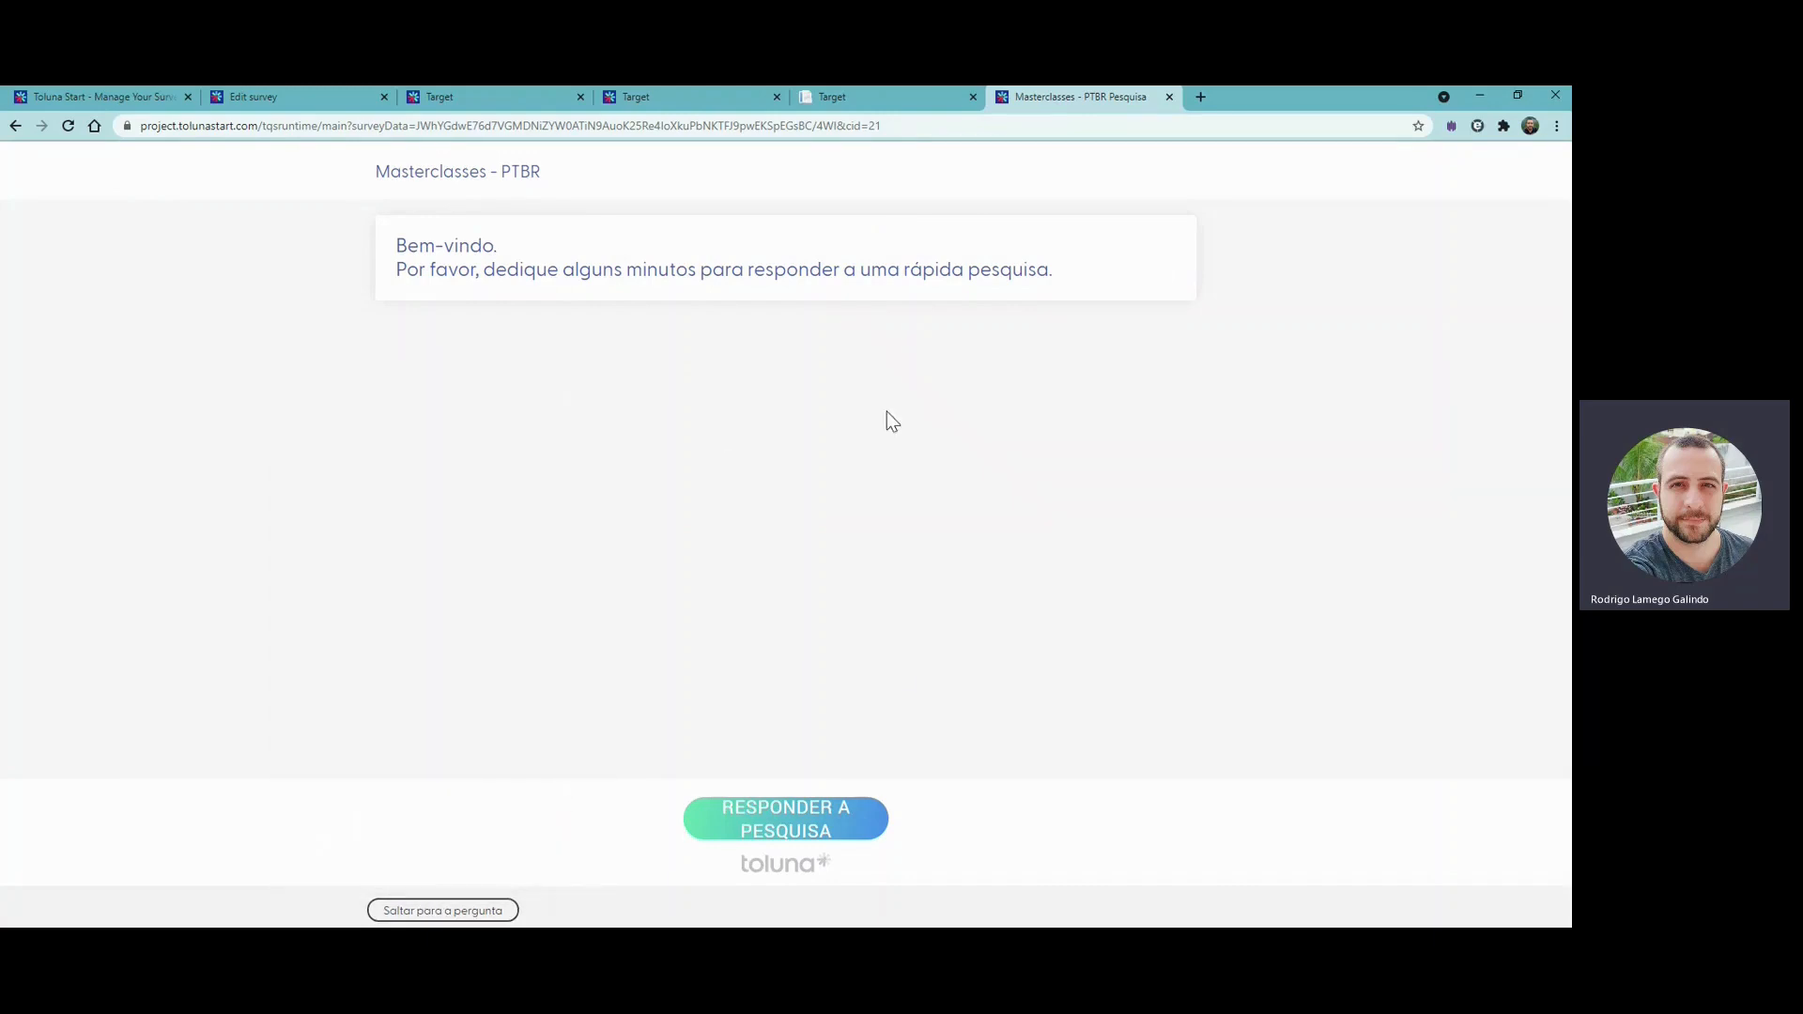
- Test the screening by answering "Eu não faço nenhuma limpeza doméstica em minha casa" and restart the survey from the end page
left_click(845, 821)
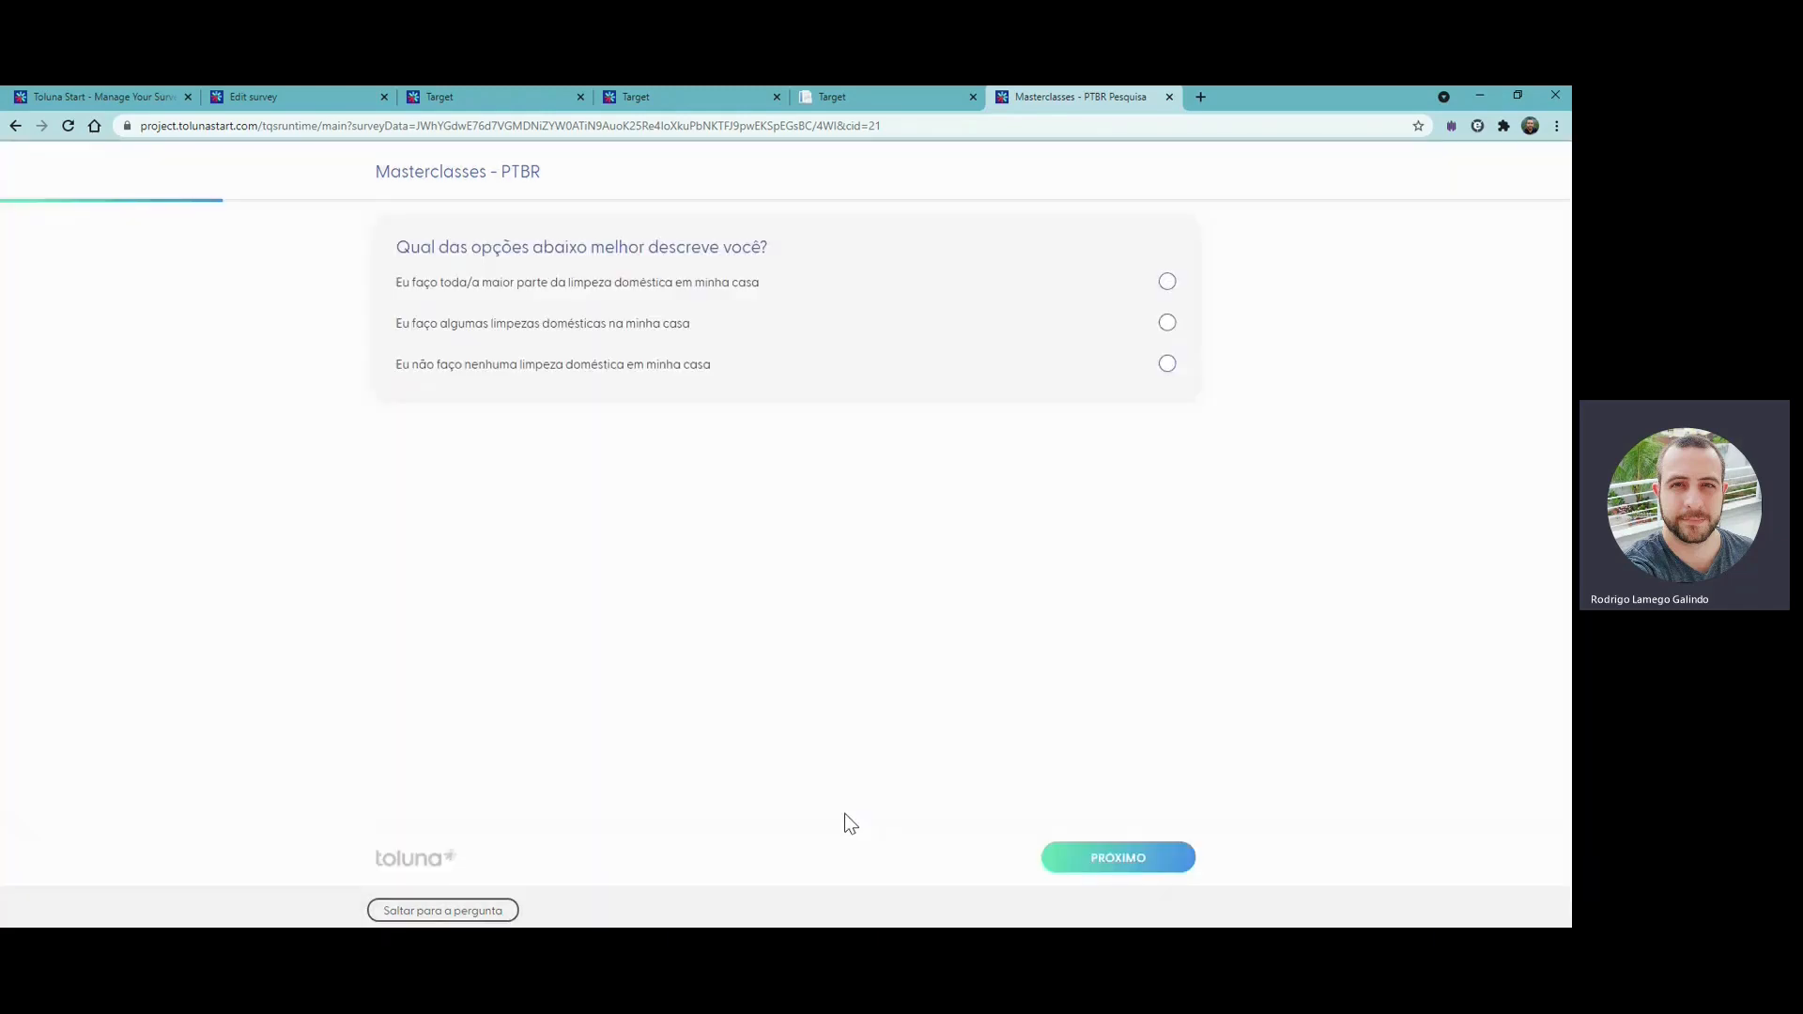
left_click(540, 374)
left_click(1104, 856)
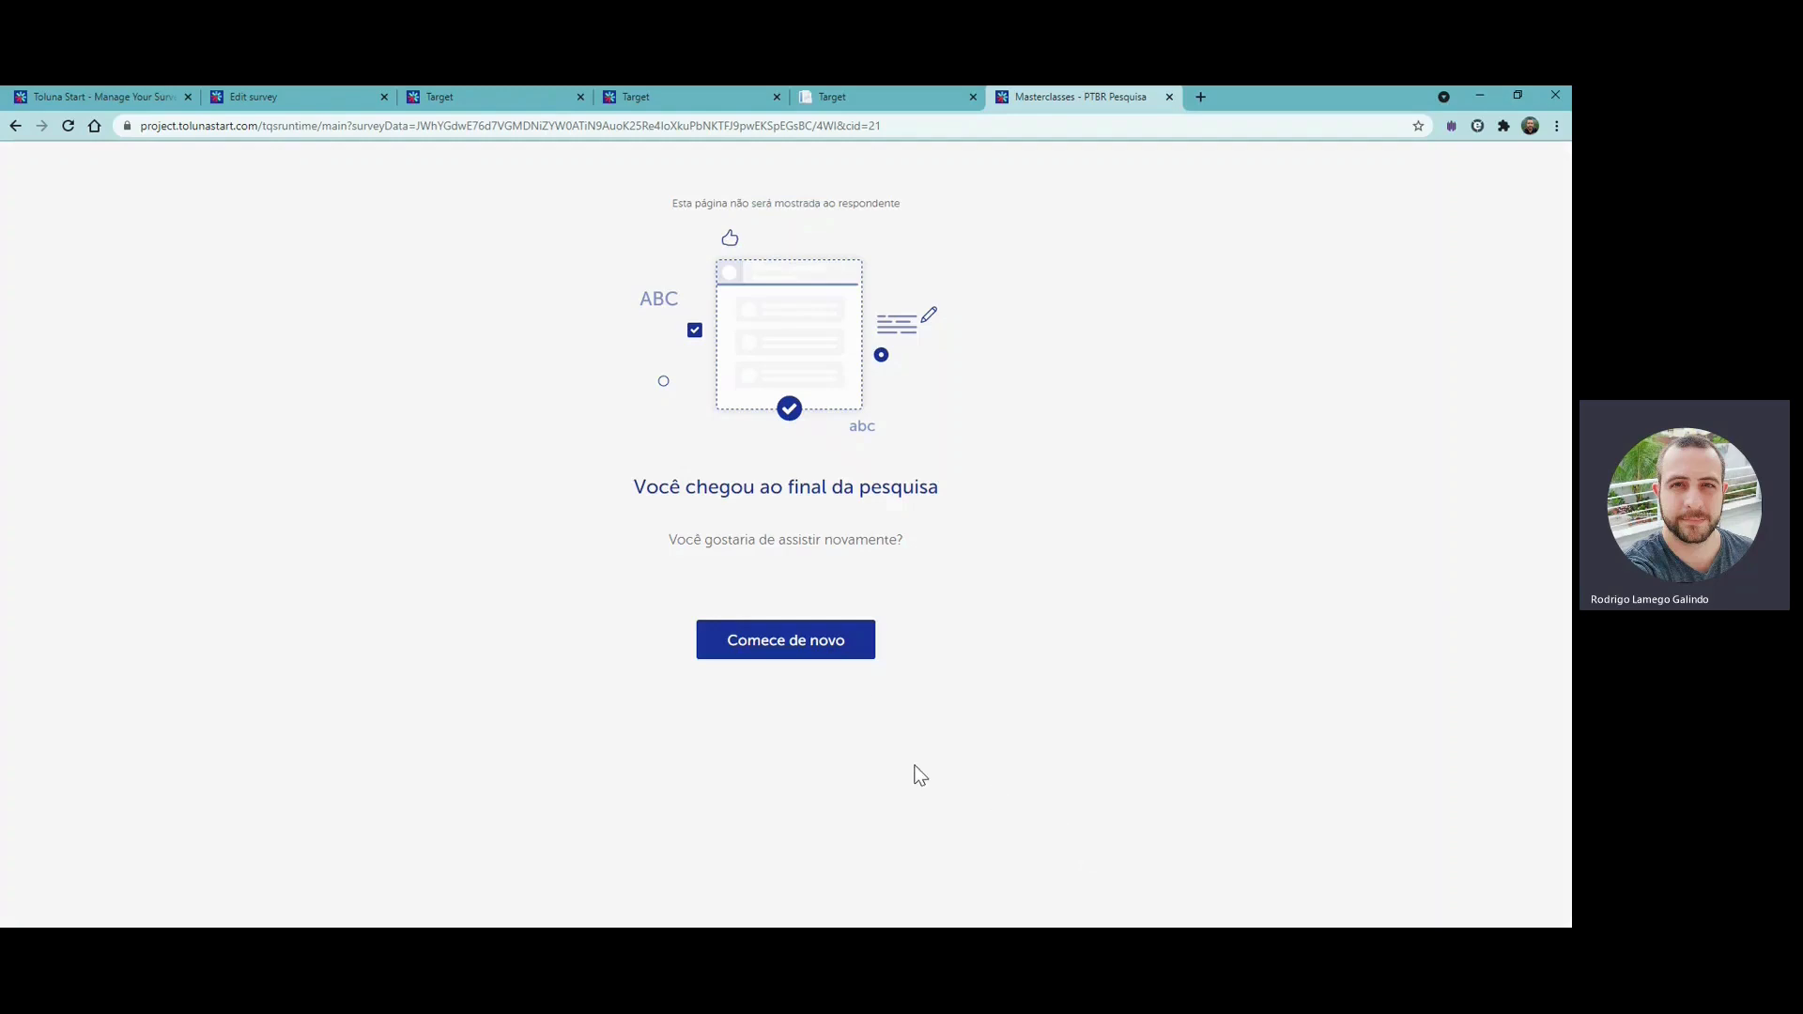
left_click(828, 648)
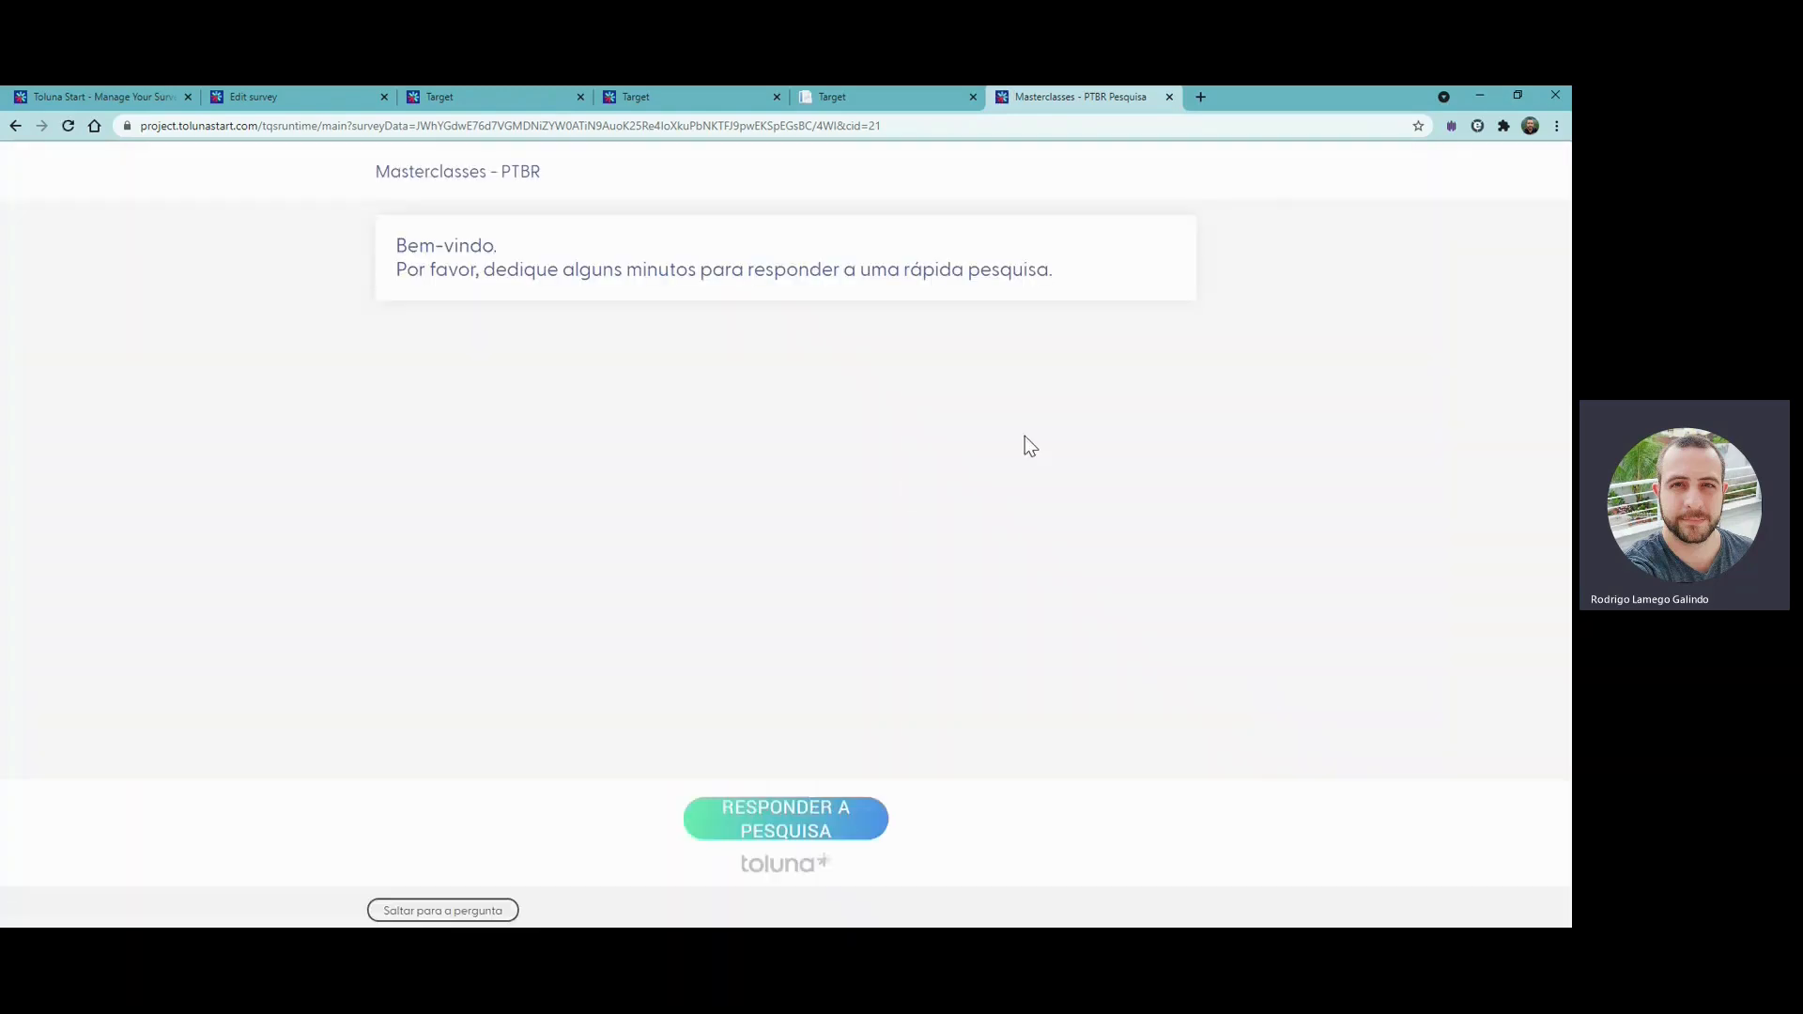
- Begin the test survey and answer the screening question with "Eu faço toda/a maior parte da limpeza doméstica em minha casa"
left_click(738, 839)
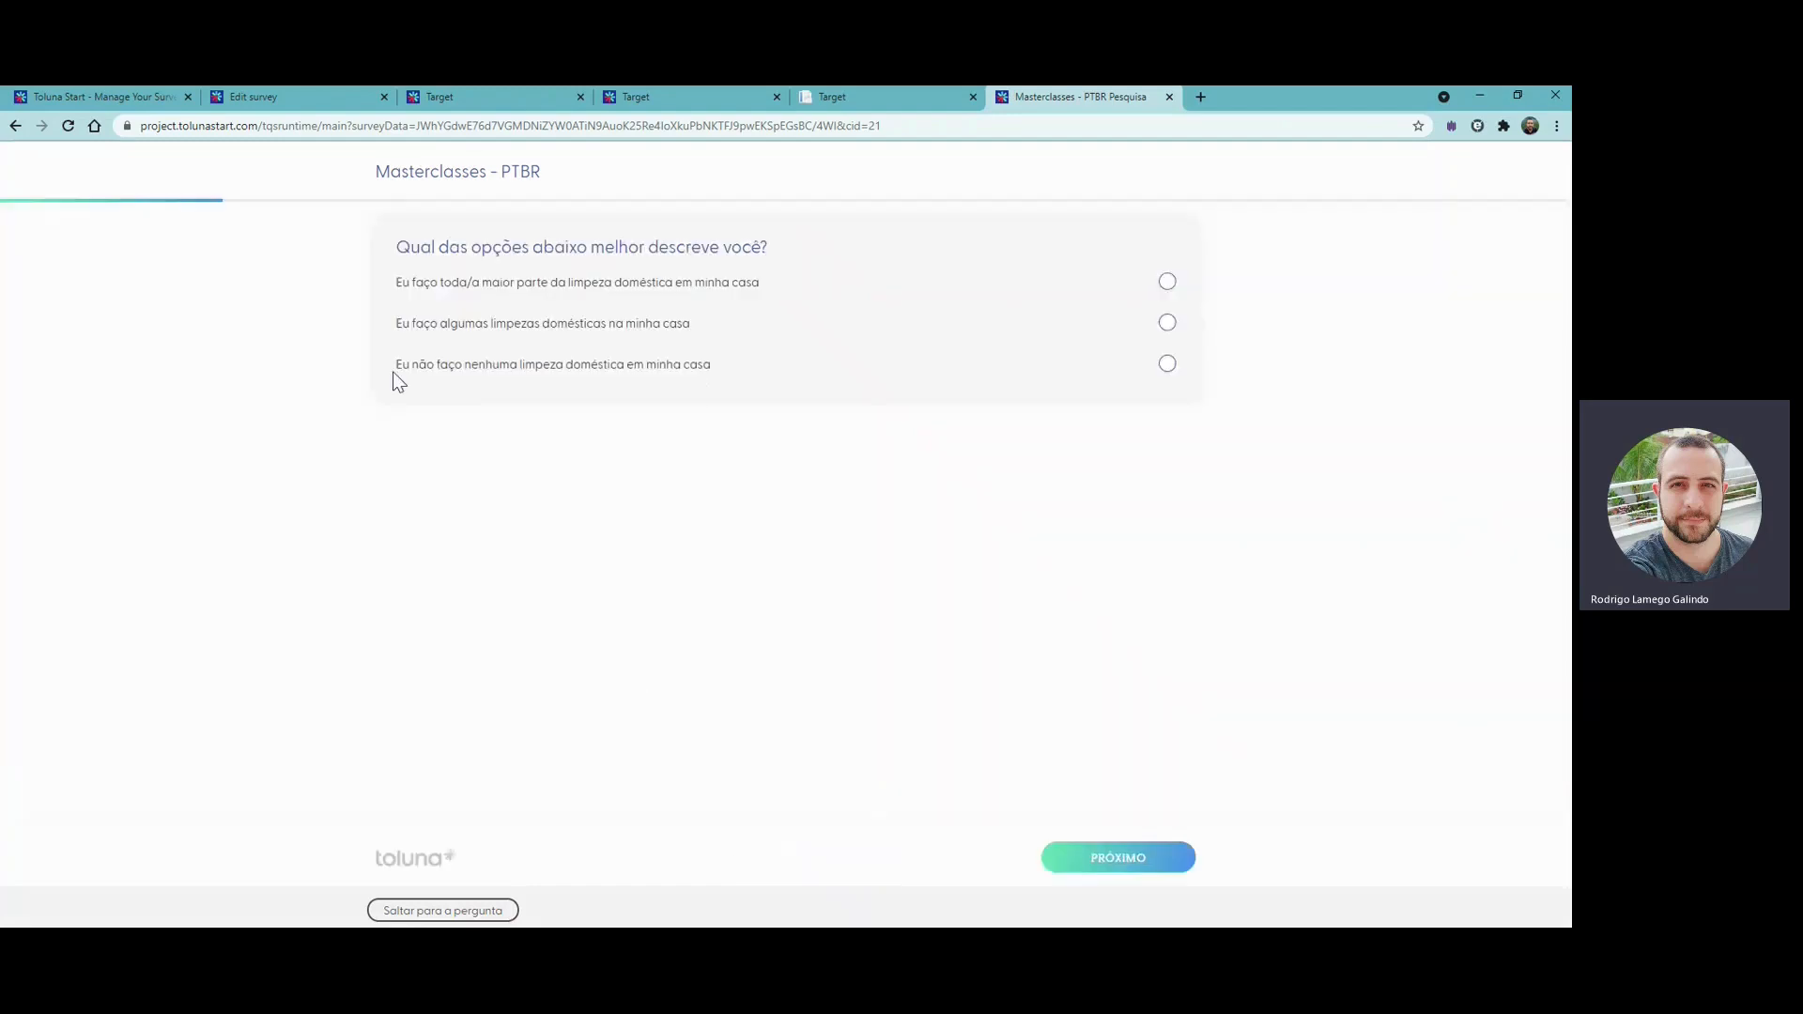
left_click(561, 299)
left_click(1138, 864)
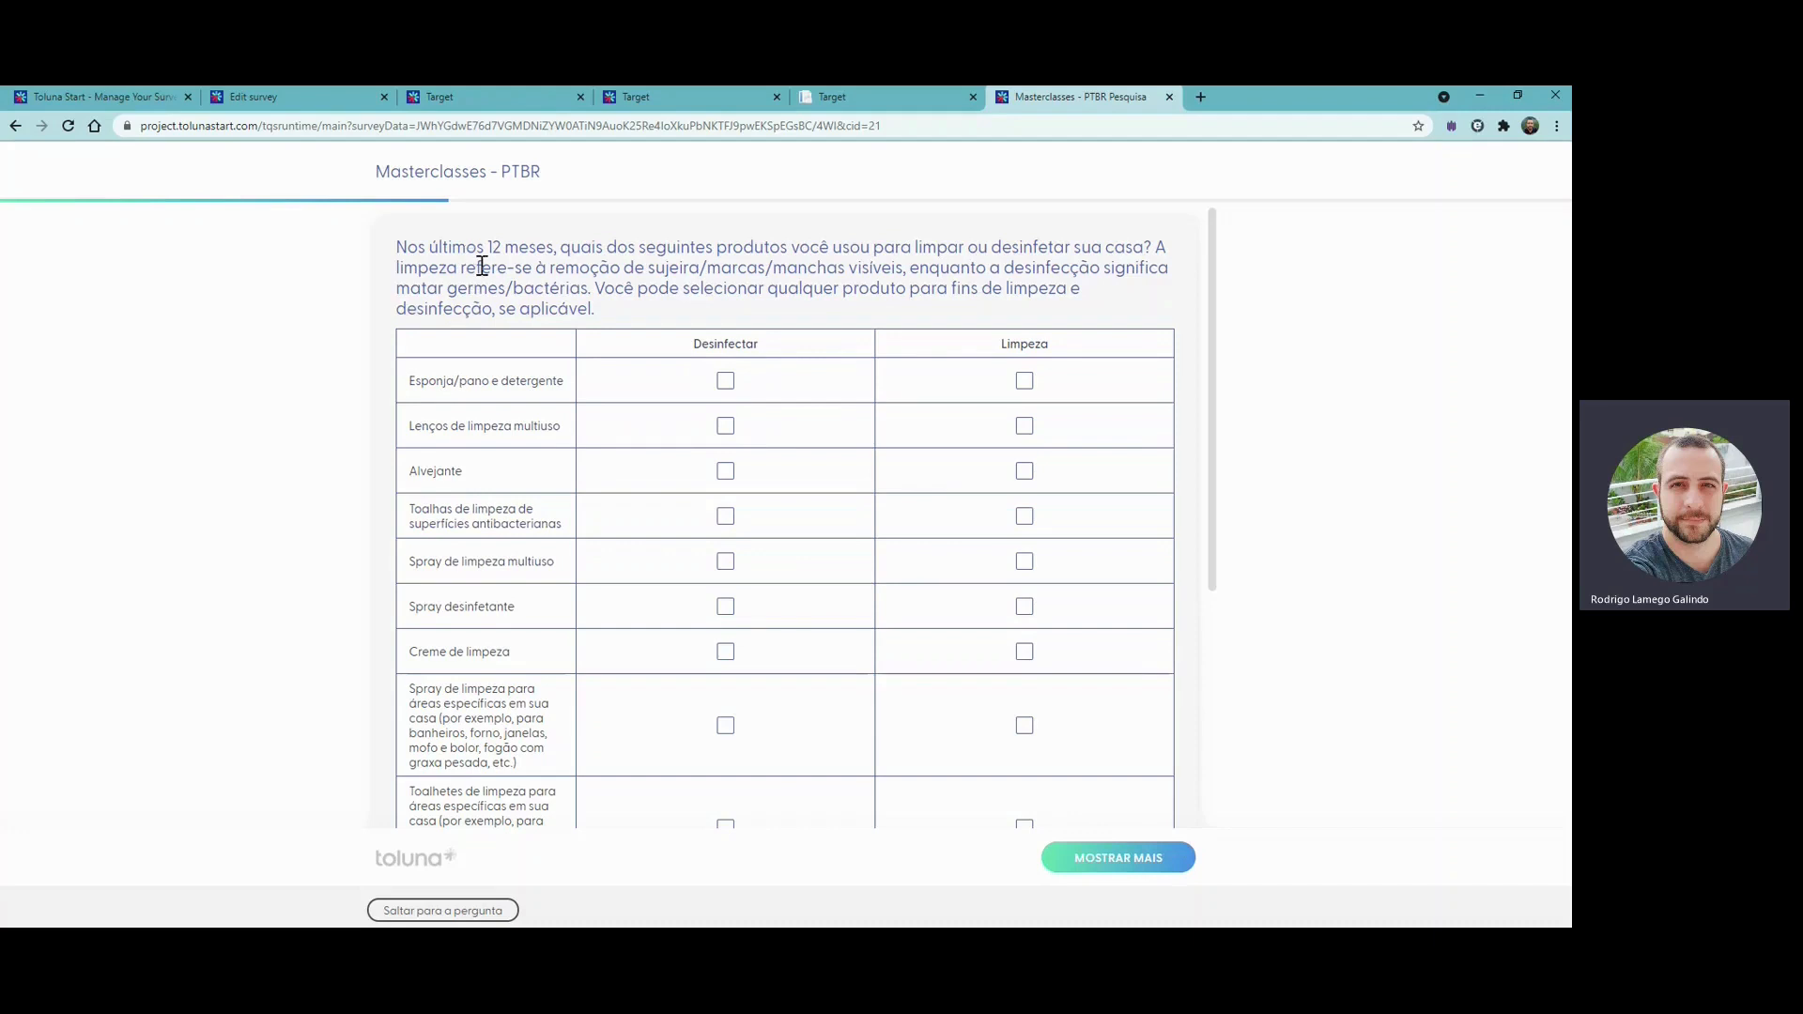
- Mark Esponja/pano e detergente in both columns, Lenços de limpeza multiuso and Alvejante as Limpeza, and the next three products through Spray desinfetante as Desinfectar
left_click(726, 382)
left_click(1023, 382)
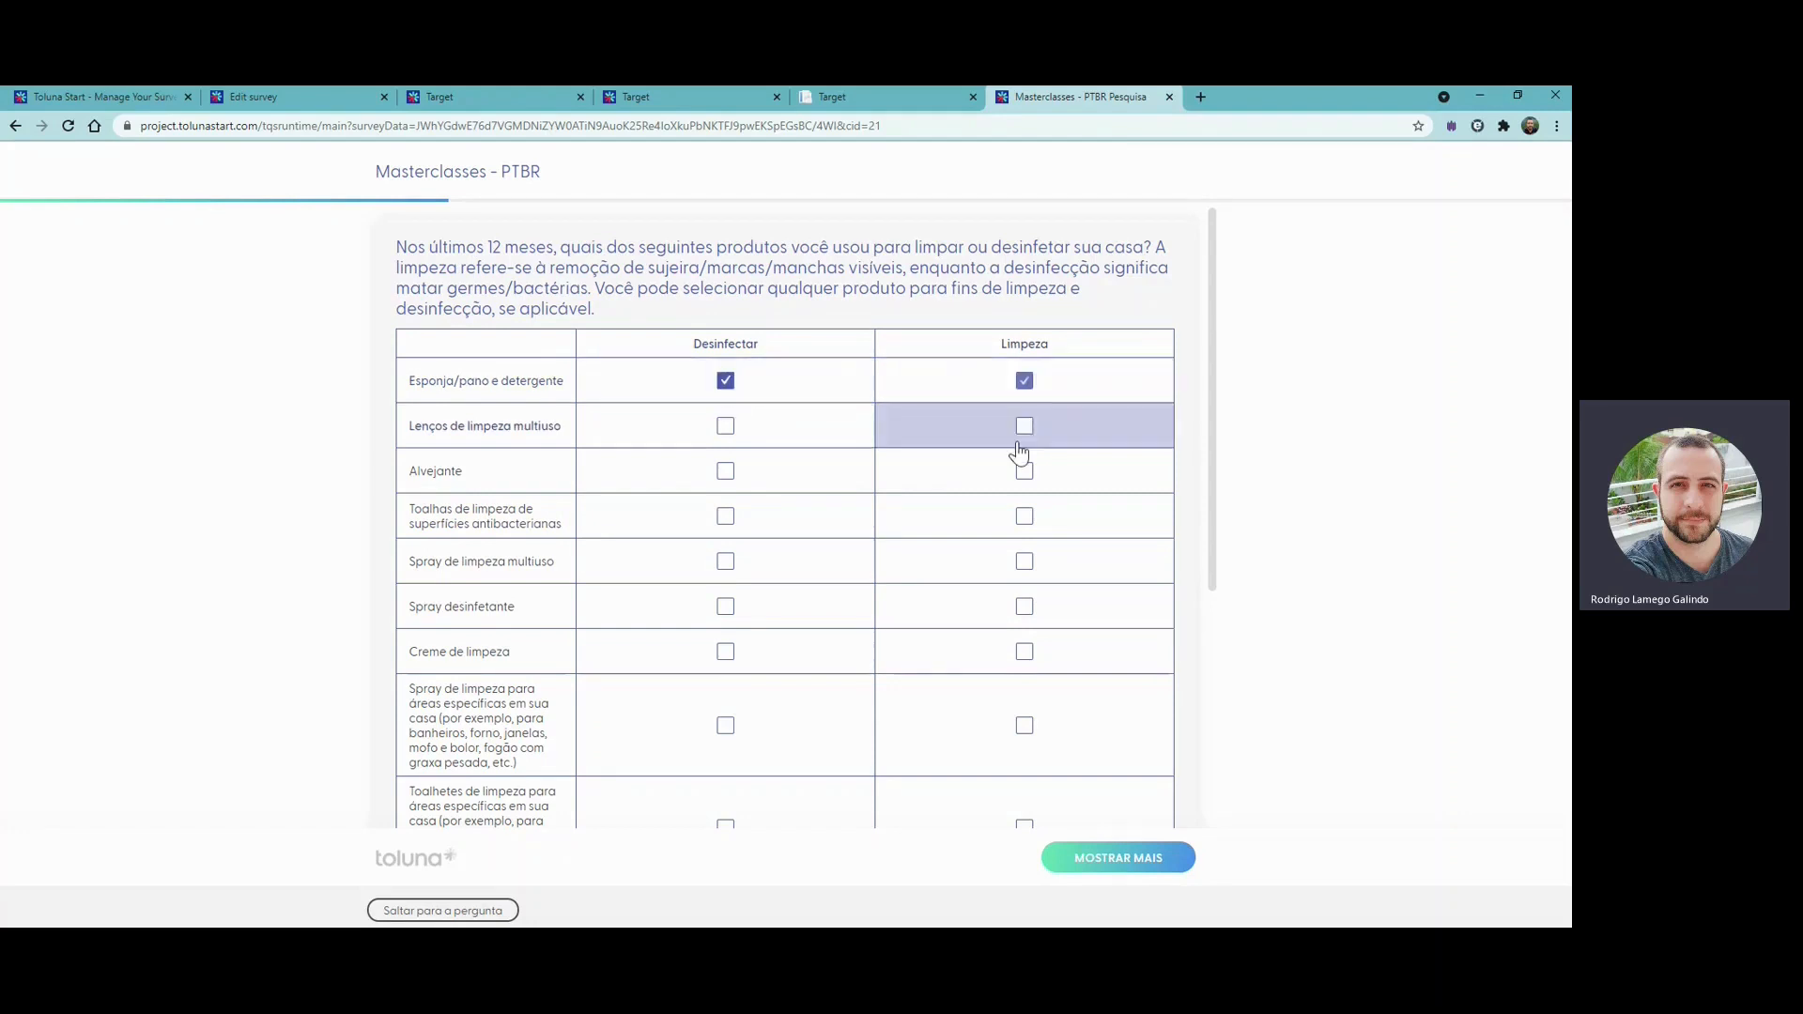
left_click(1024, 426)
left_click(1024, 472)
left_click(806, 538)
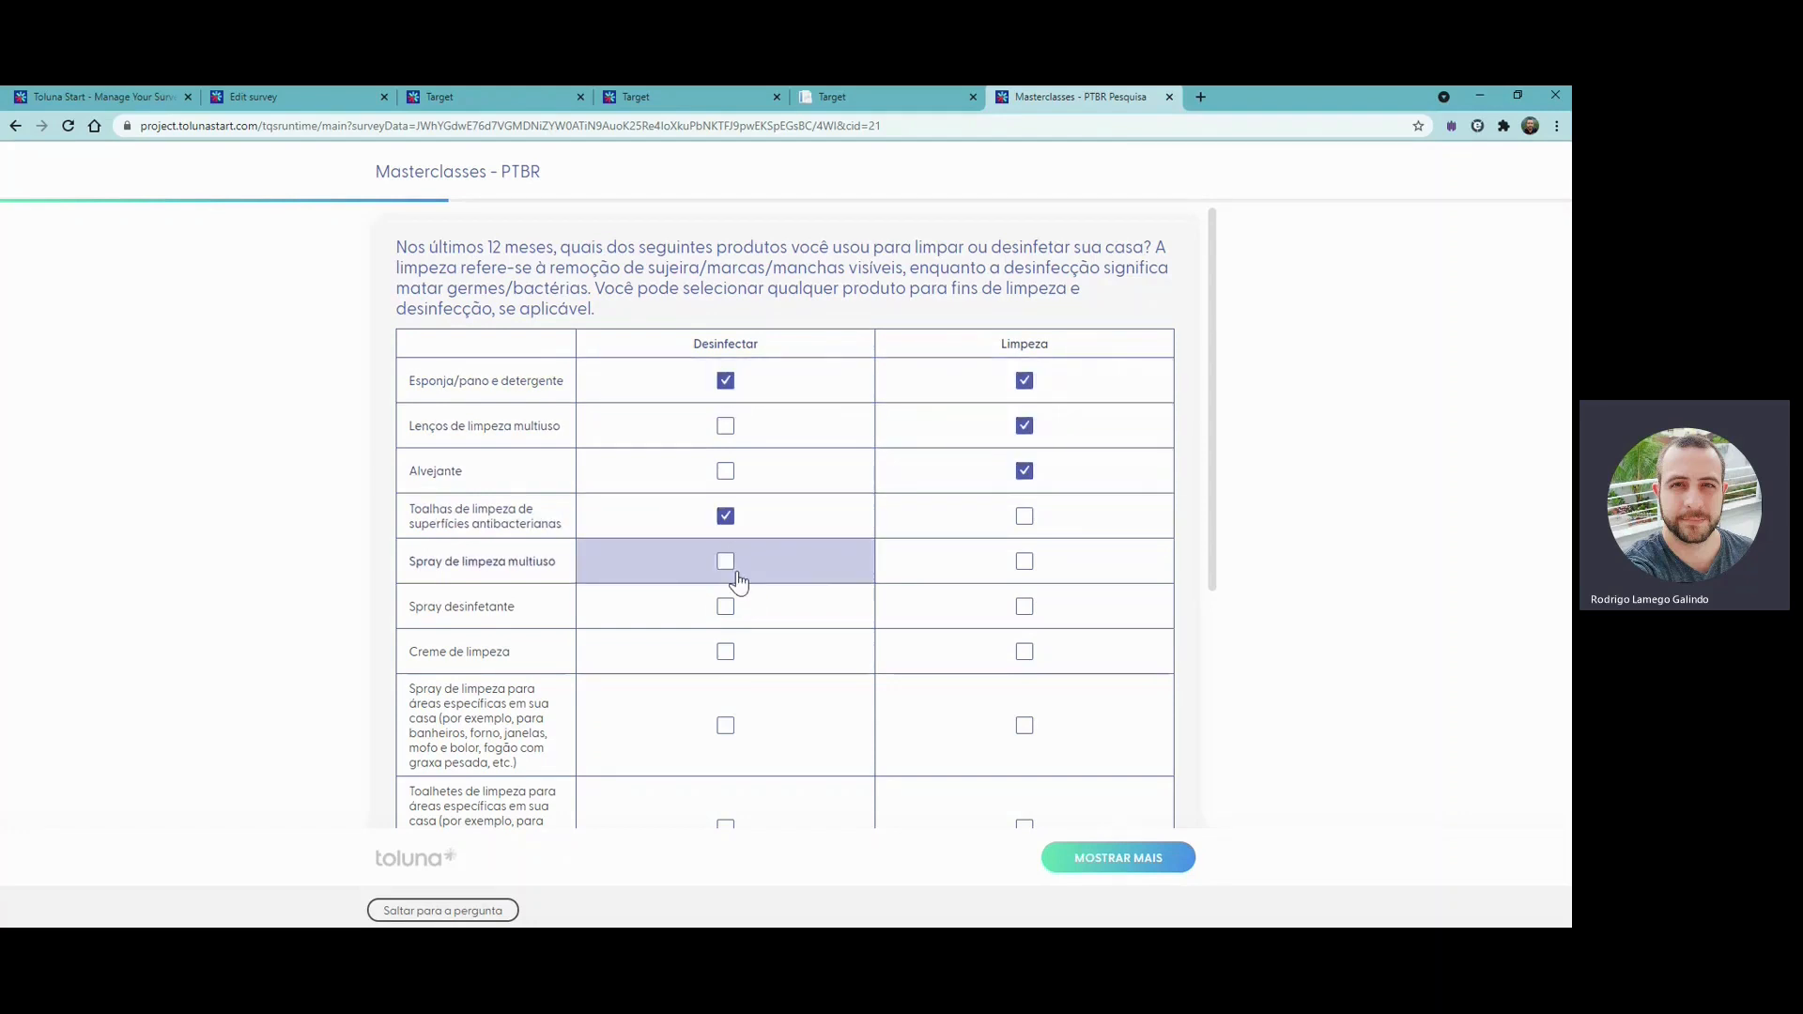
left_click(736, 575)
scroll(742, 583, "down", 2)
left_click(767, 480)
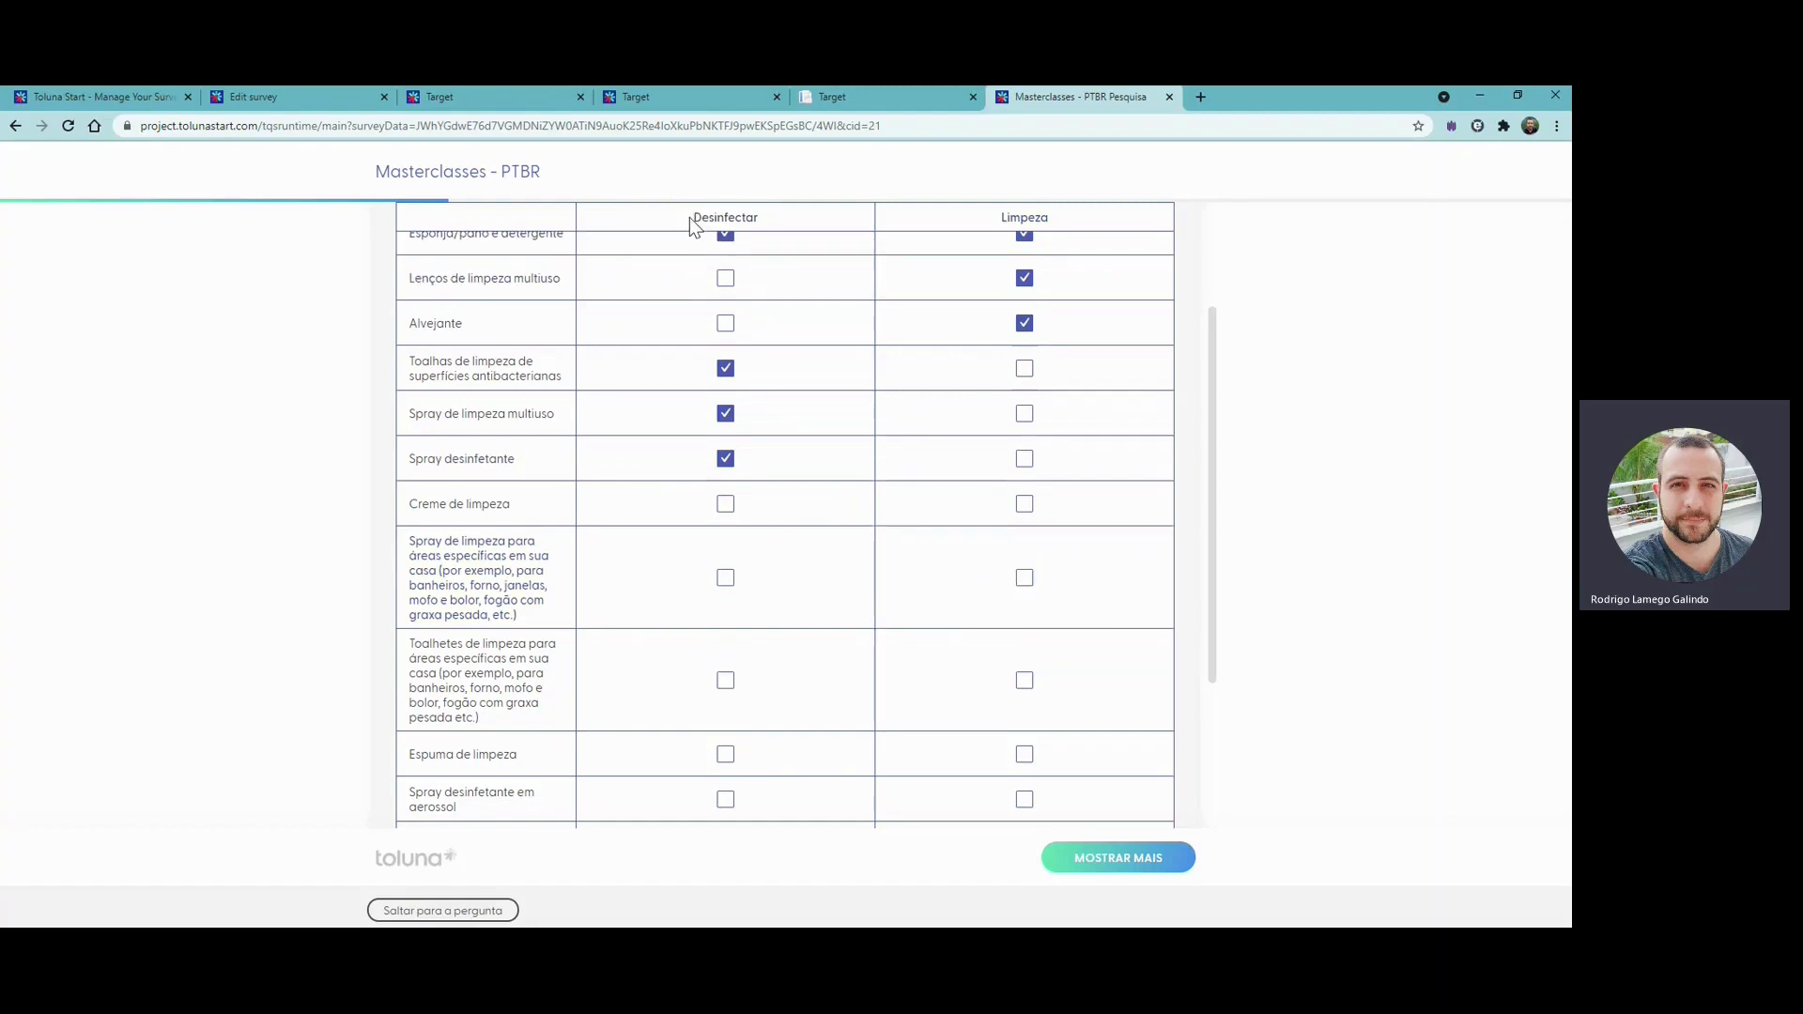
- Mark Creme de limpeza as Limpeza, and the specific-area spray, specific-area Toalhetes, Espuma de limpeza and Spray desinfetante em aerossol as Desinfectar
left_click_drag(693, 220, 1078, 217)
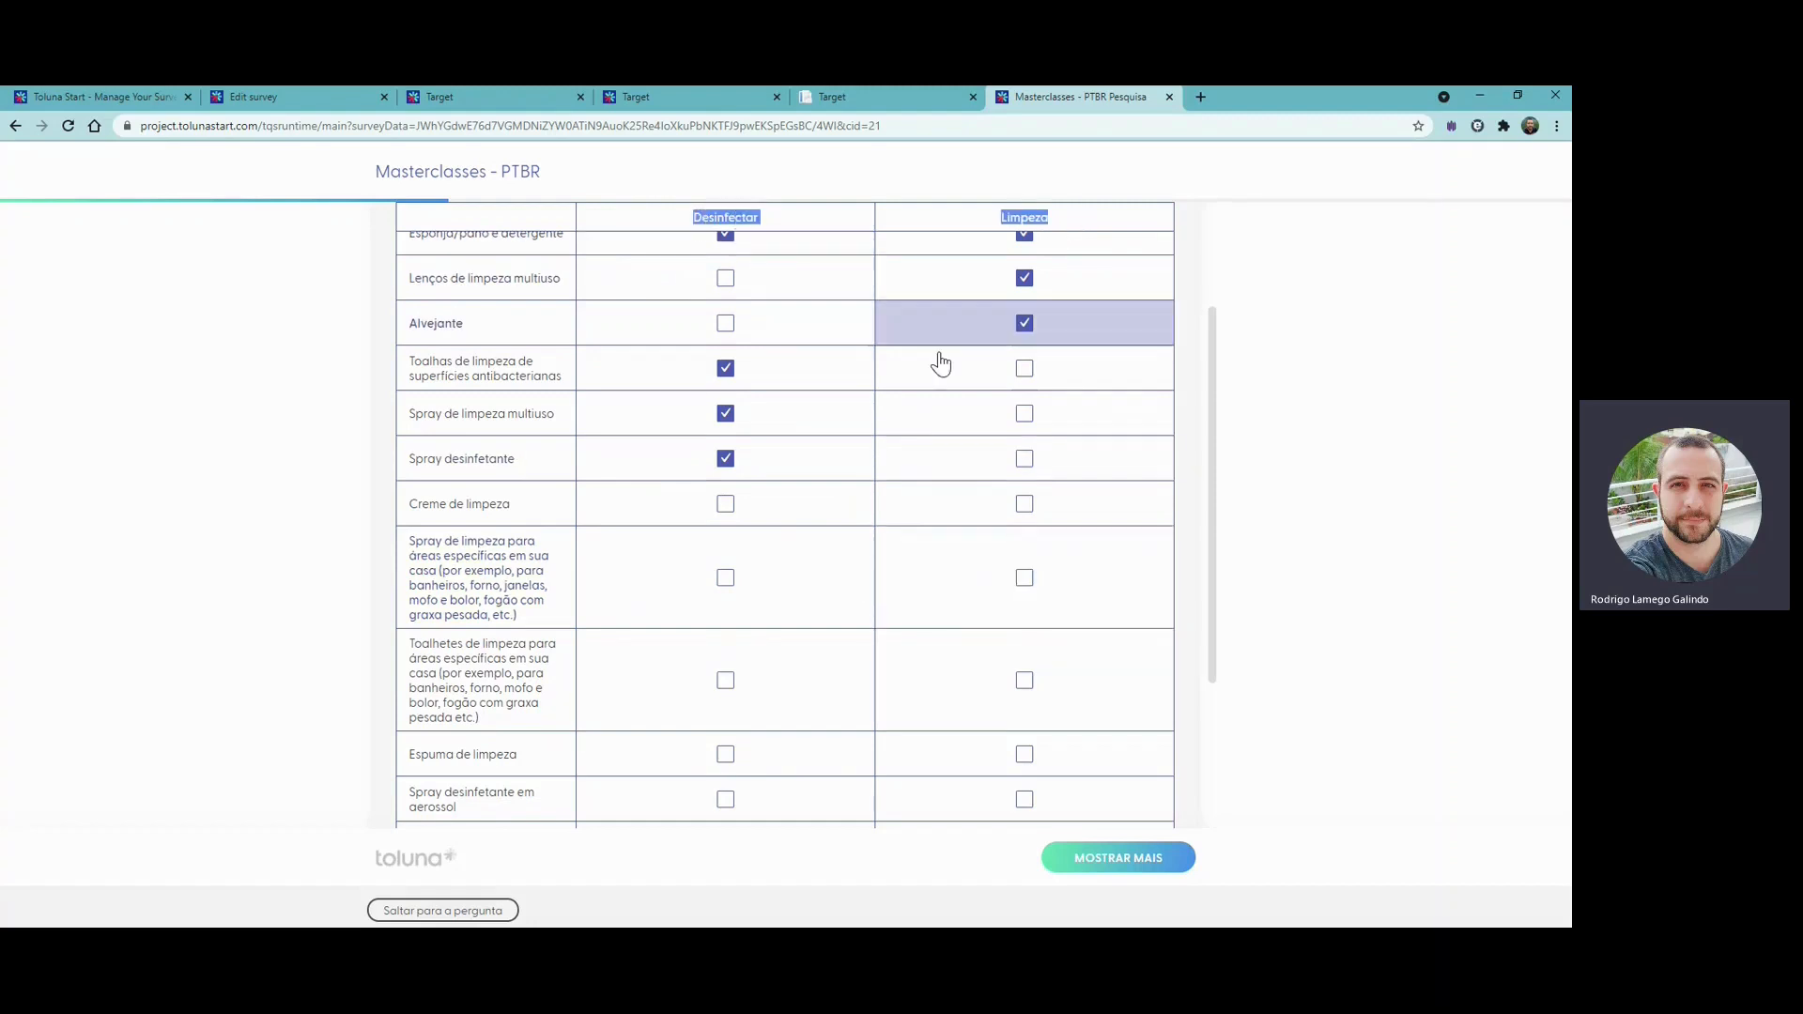
left_click(1027, 505)
left_click(792, 613)
left_click(804, 688)
left_click(773, 754)
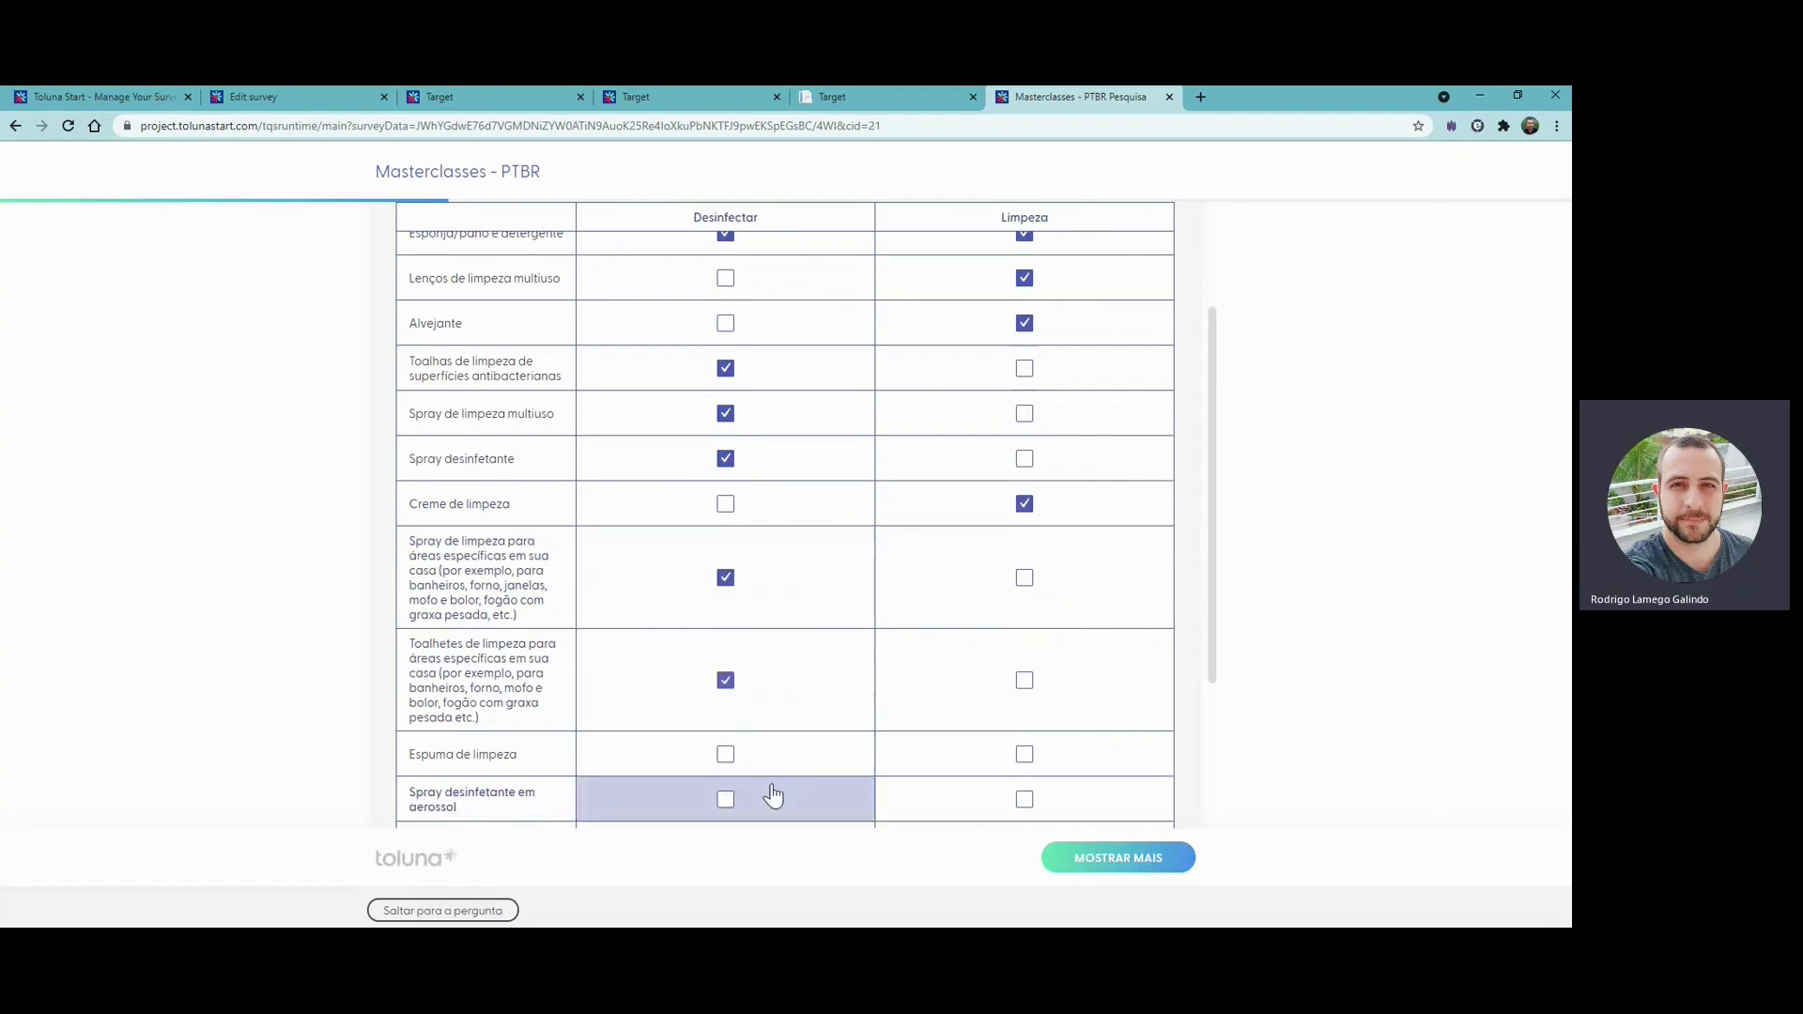
left_click(773, 798)
- Mark Líquido desinfetante and Spray de limpeza antibacteriano as Limpeza, and test the exclusive "Nenhuma das opções acima" option in that column
scroll(786, 801, "down", 2)
left_click(968, 690)
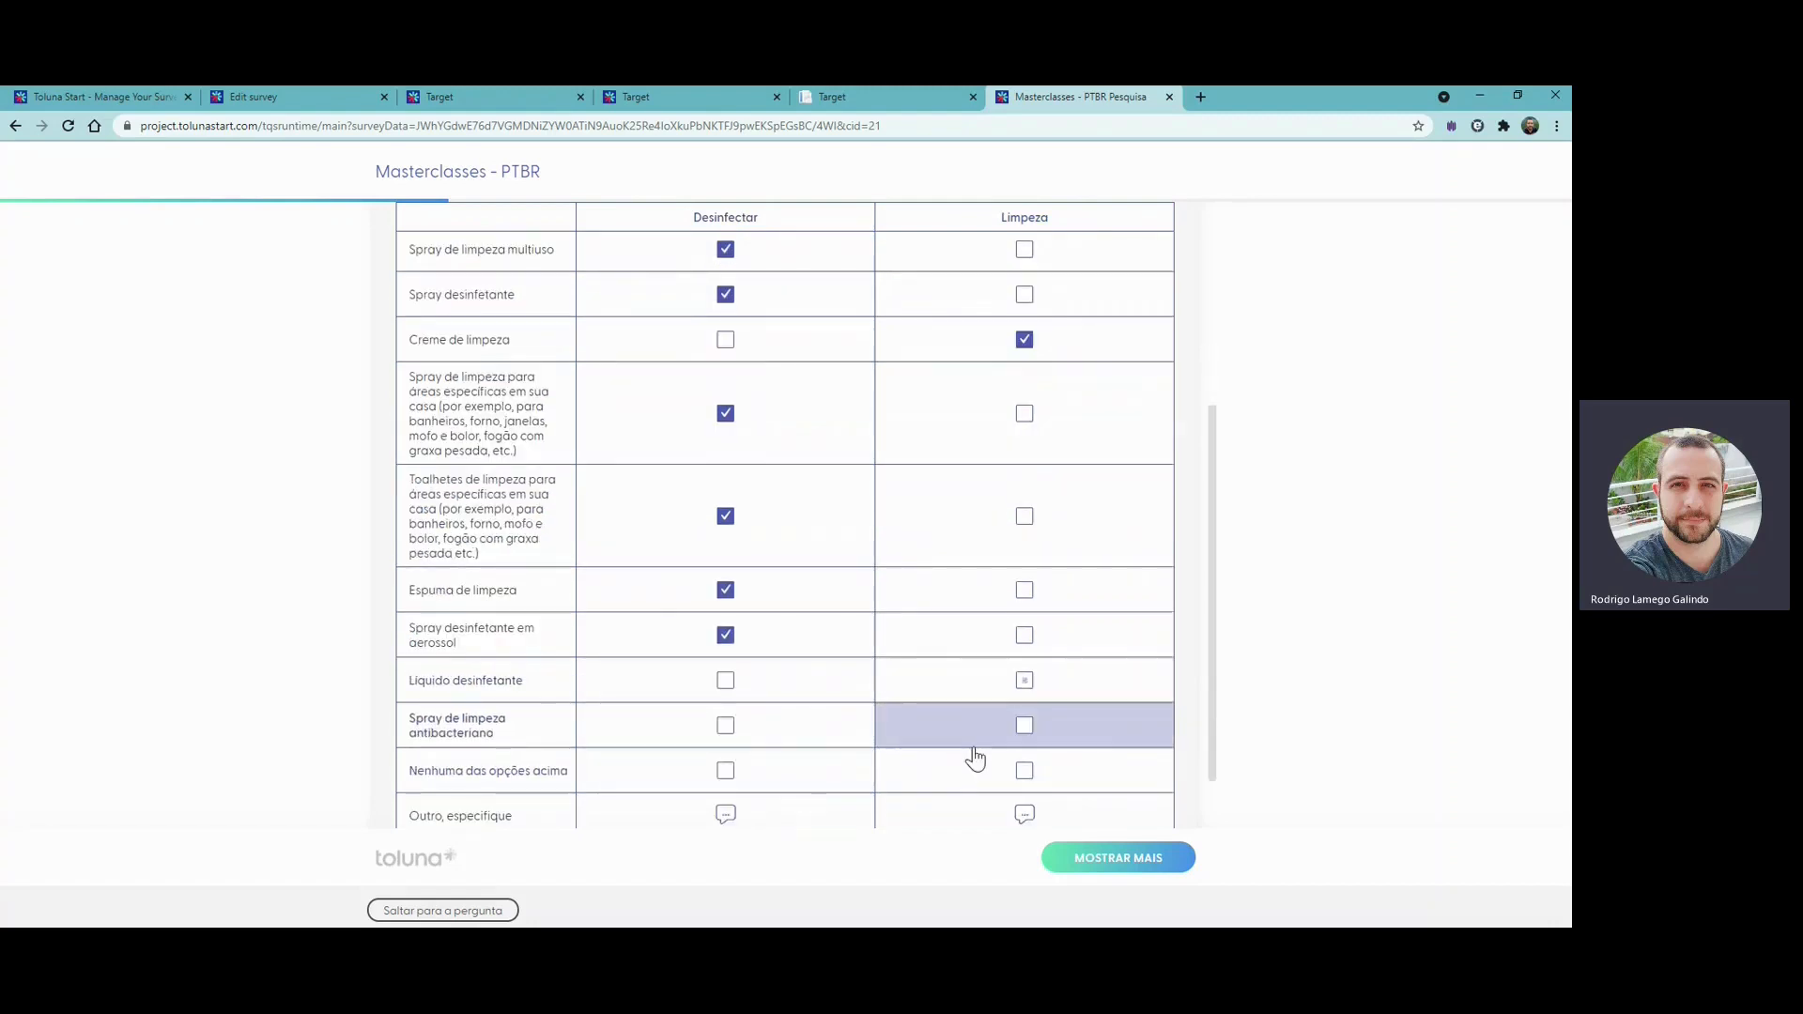
left_click(973, 736)
left_click(972, 774)
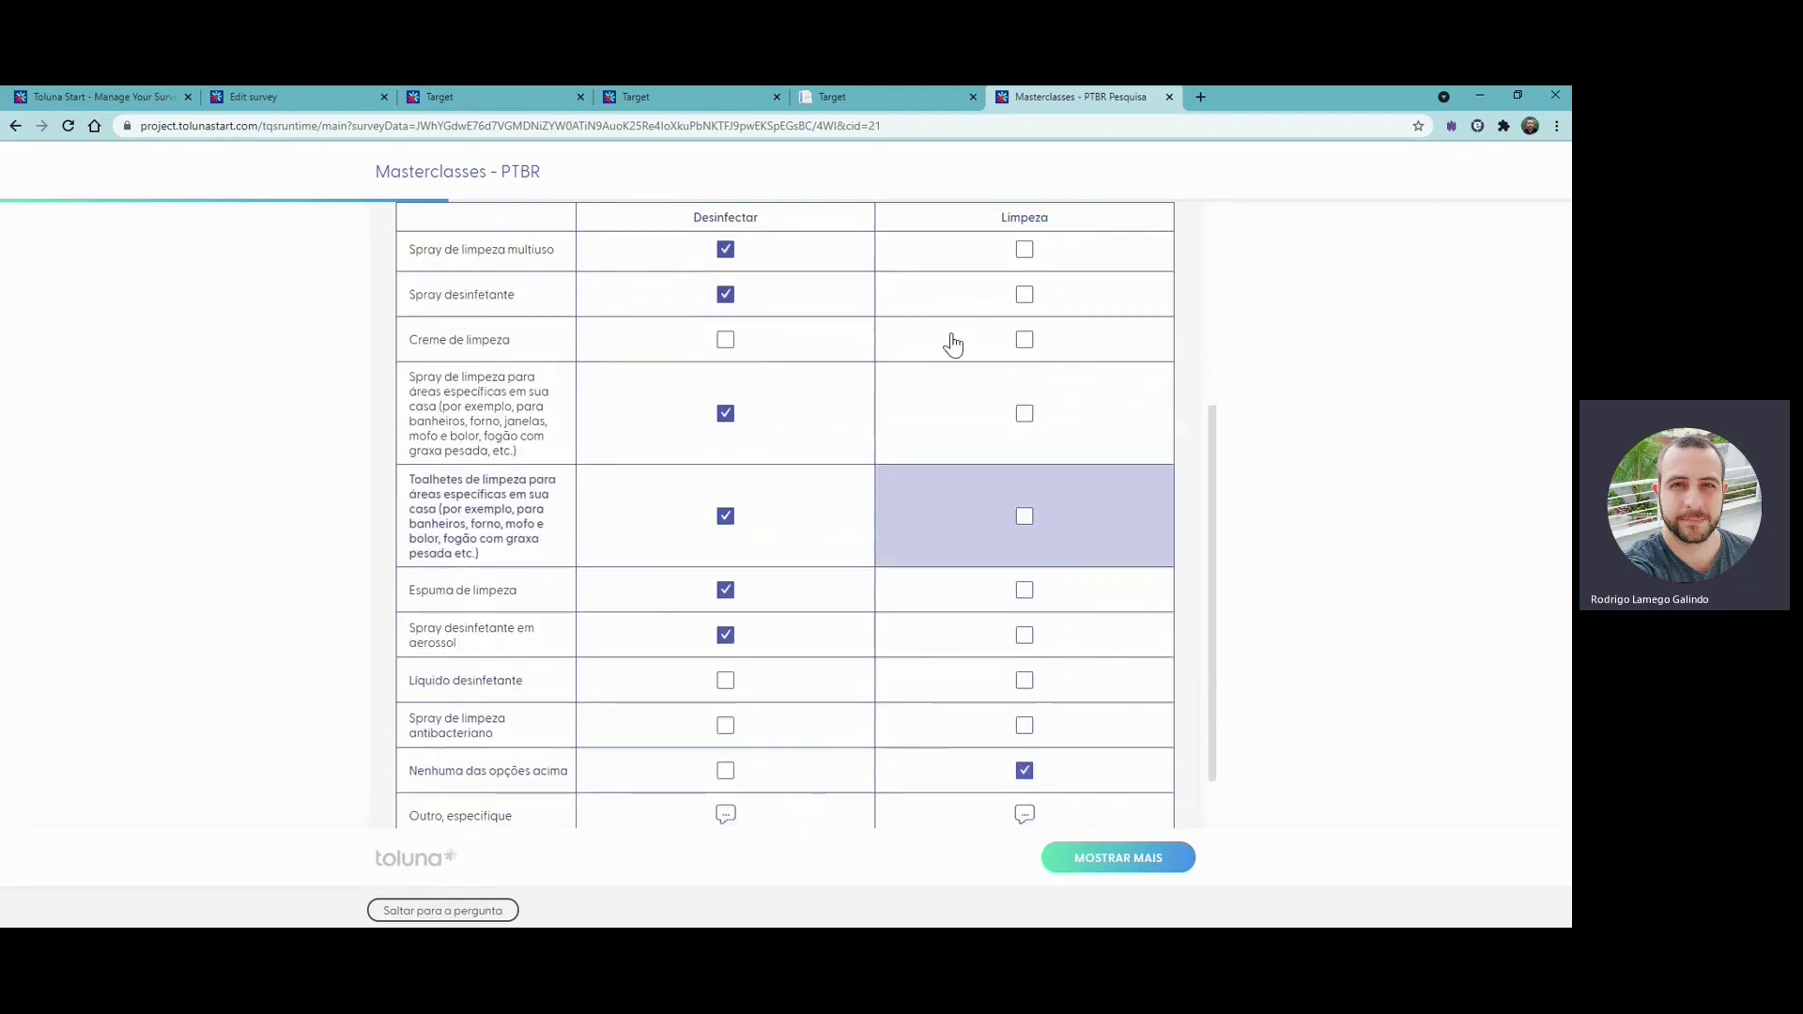
- Submit the product grid, then rate the multi-surface statement "Discordo fortemente" and the eco-friendly and germ-killing statements "Concordo"
left_click(1143, 874)
left_click(1143, 874)
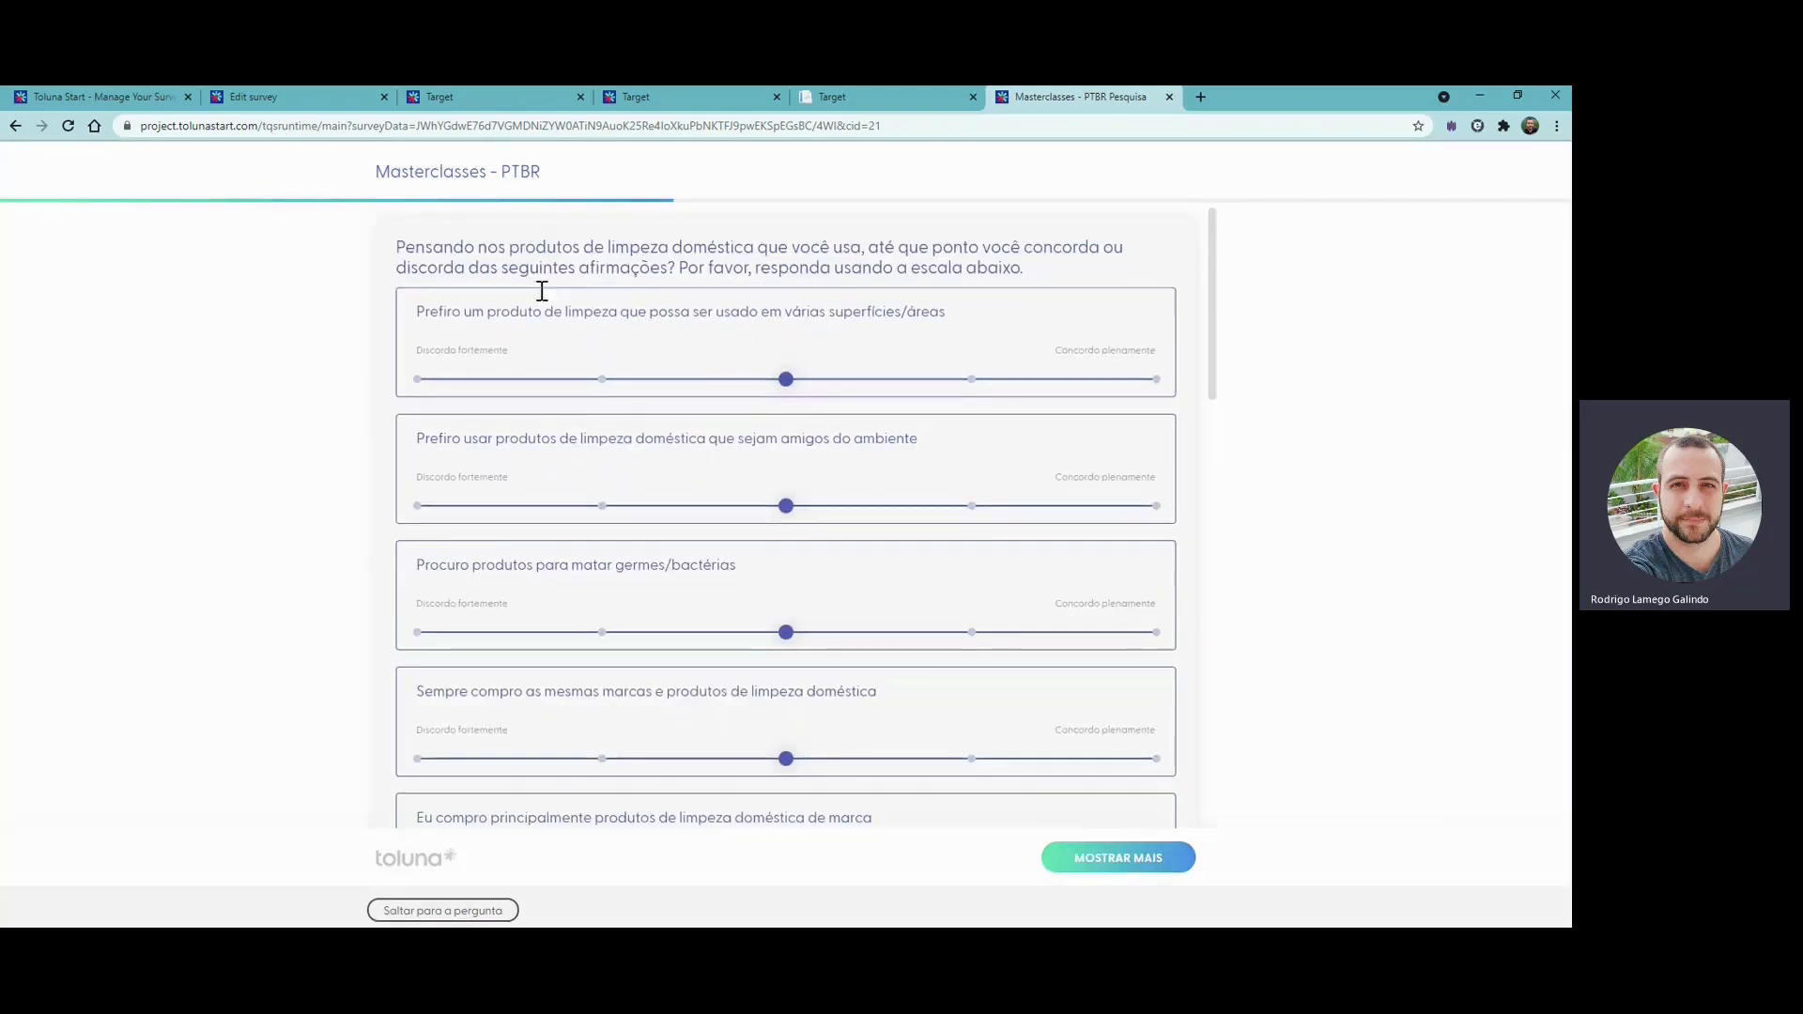
left_click_drag(784, 378, 446, 375)
left_click_drag(787, 563, 1040, 561)
scroll(817, 665, "down", 1)
left_click_drag(820, 669, 940, 665)
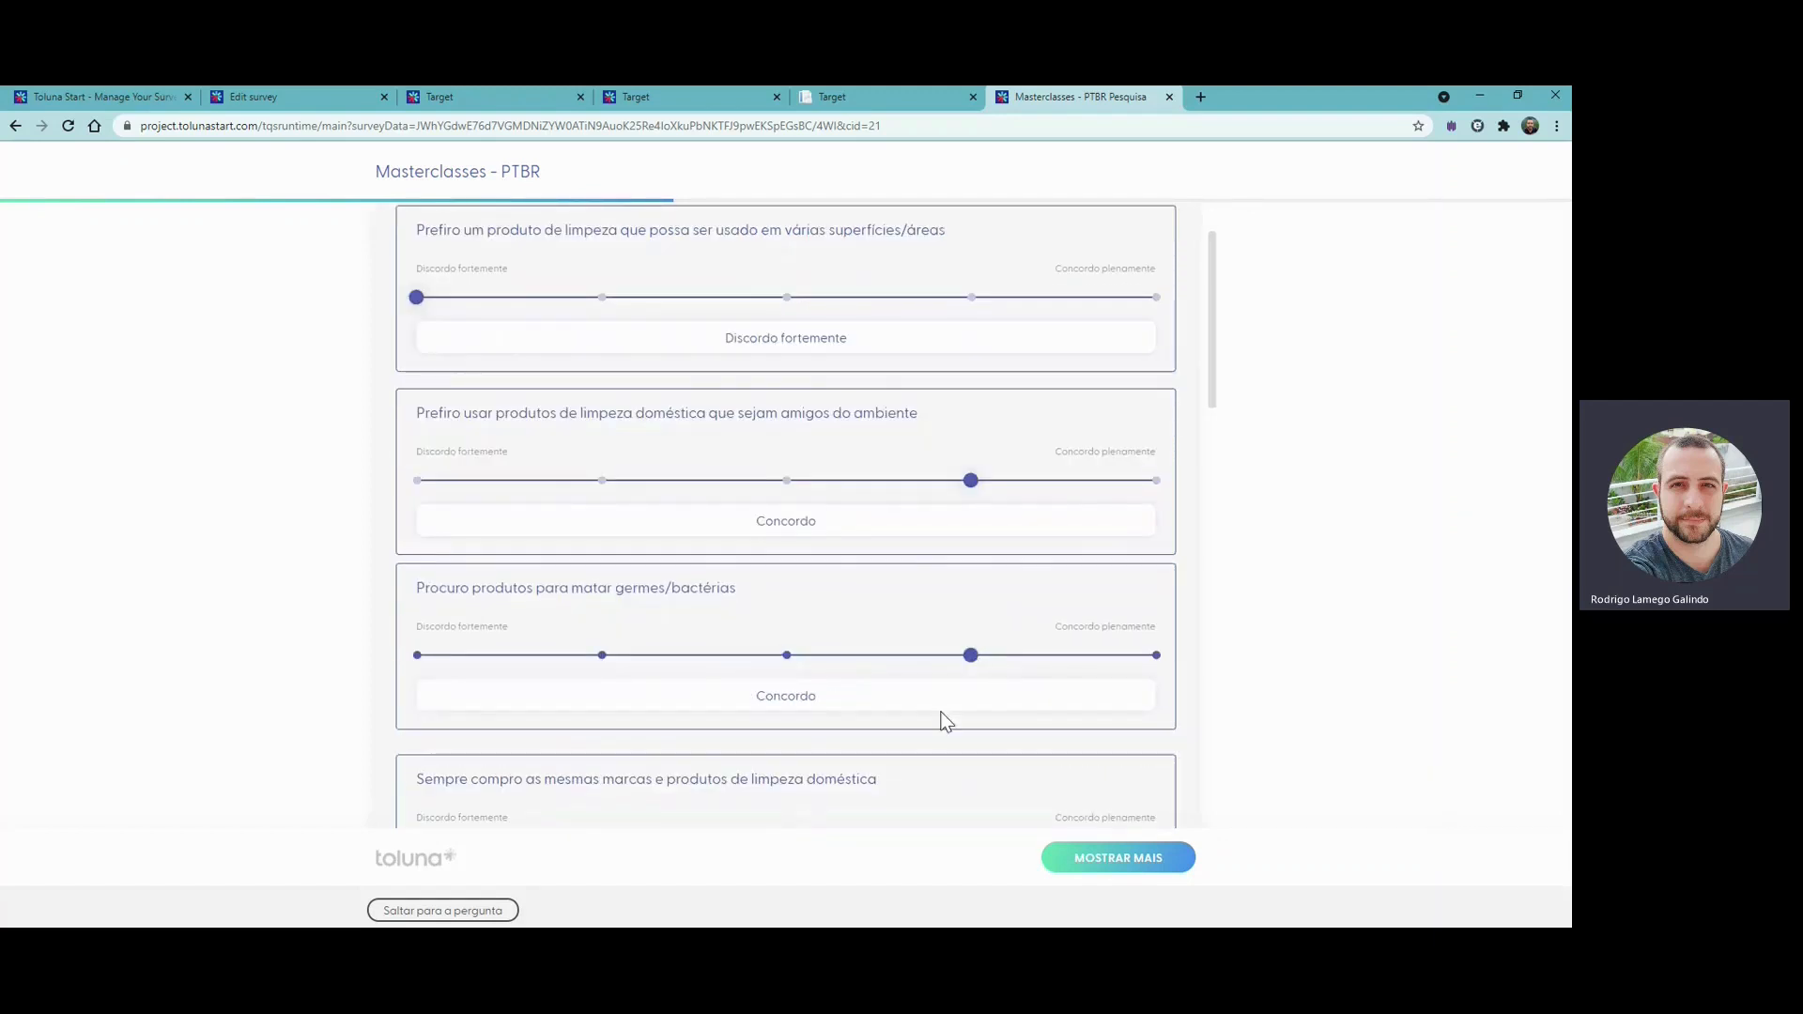
- Rate always buying the same brands "Concordo" and mainly buying branded products "Concordo plenamente", and submit the statements with the remaining sliders at the midpoint
scroll(939, 716, "down", 2)
left_click_drag(798, 681, 1096, 902)
scroll(862, 715, "down", 2)
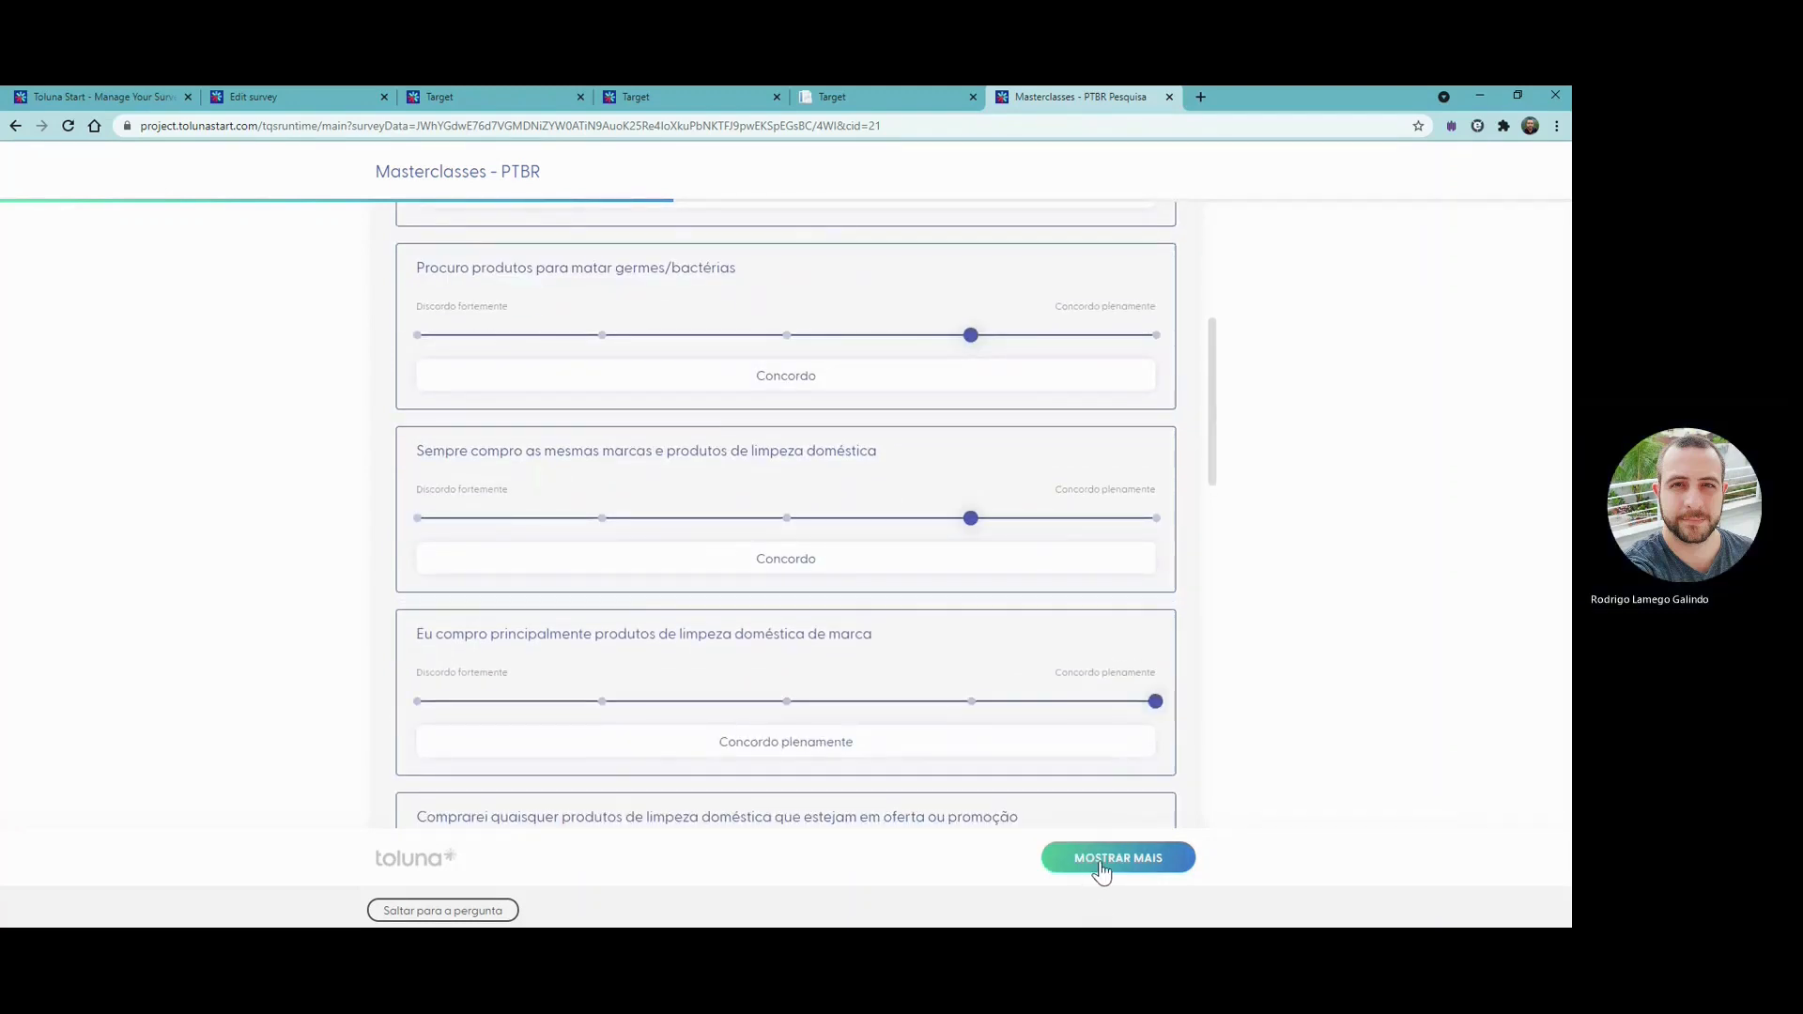
left_click(1103, 869)
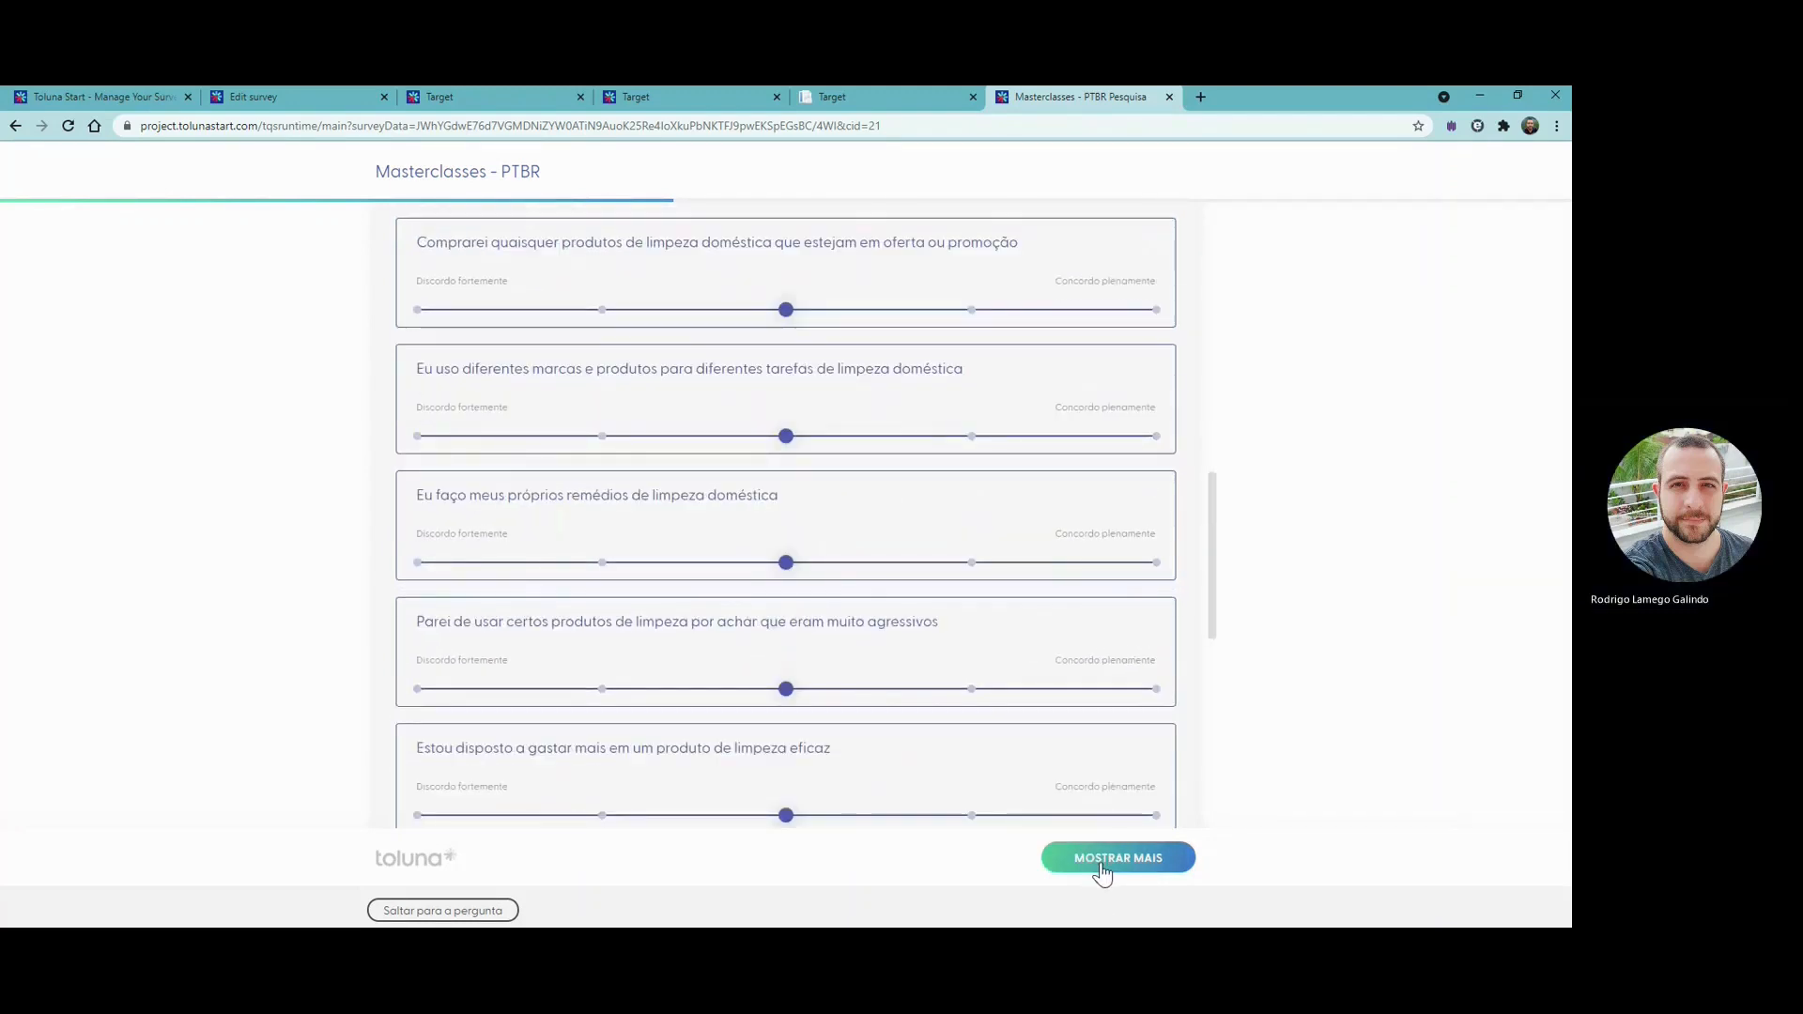
left_click(1103, 869)
left_click(1102, 869)
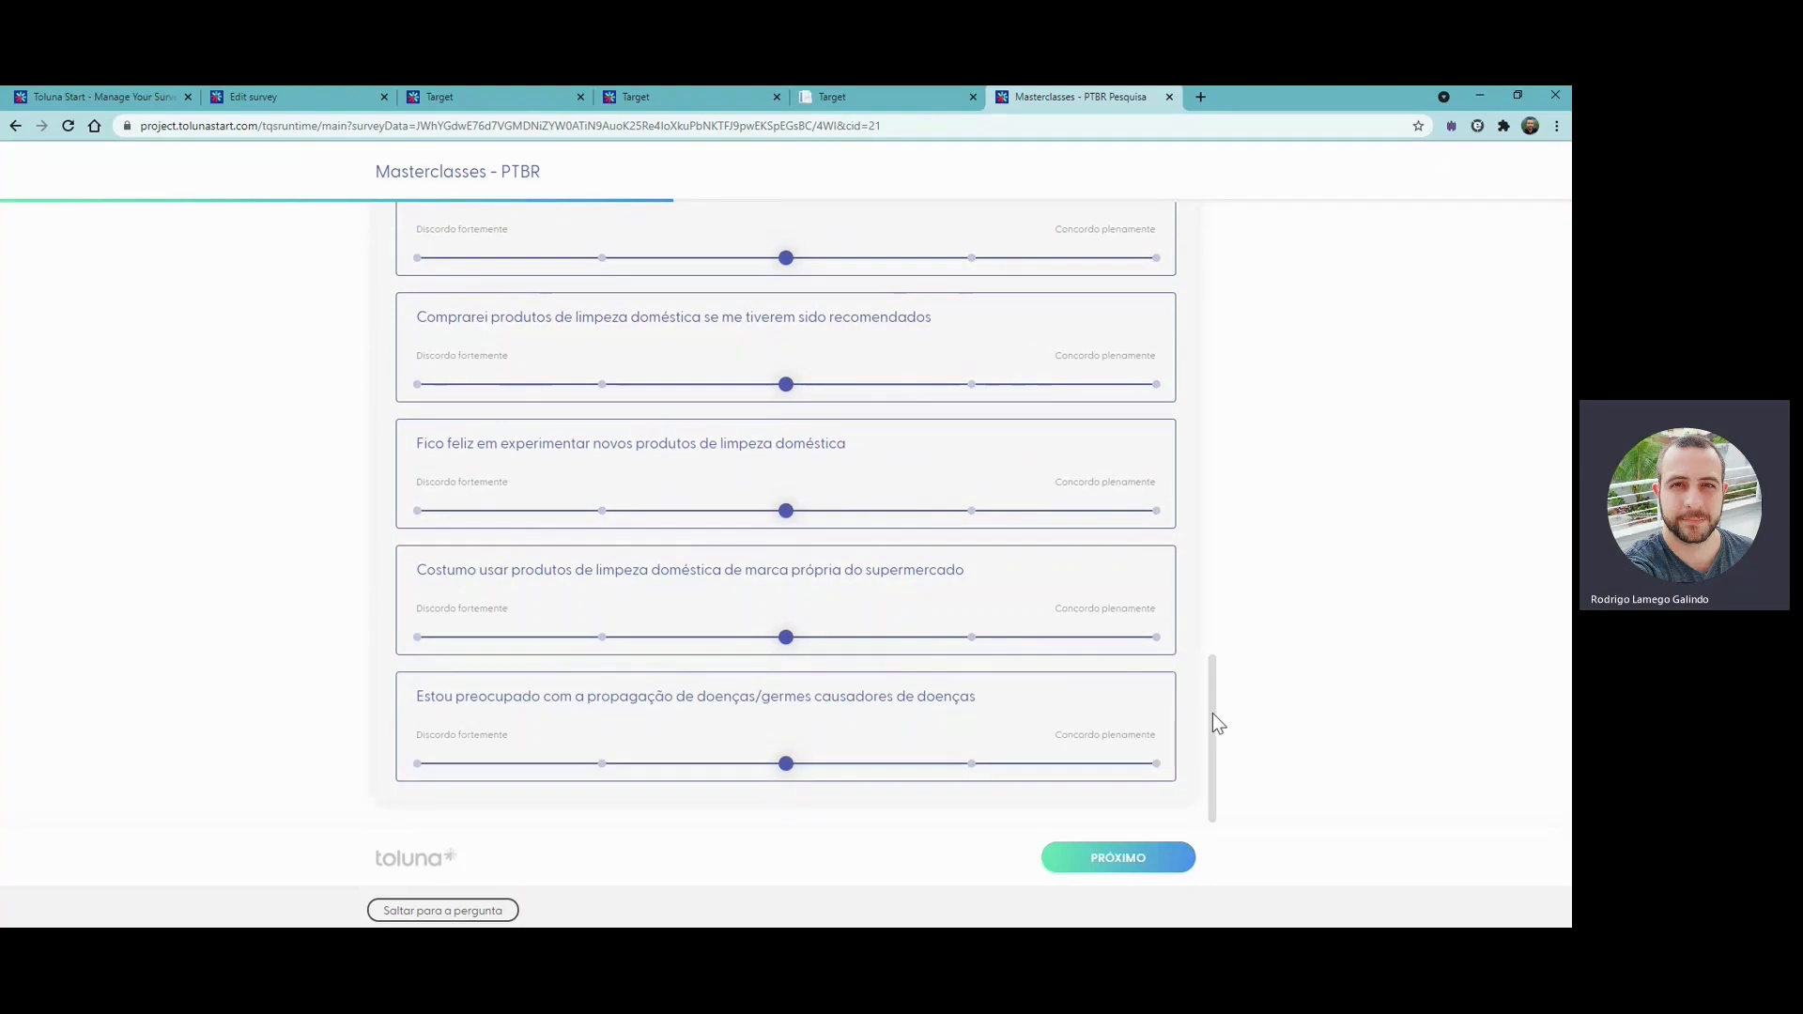
left_click(1103, 866)
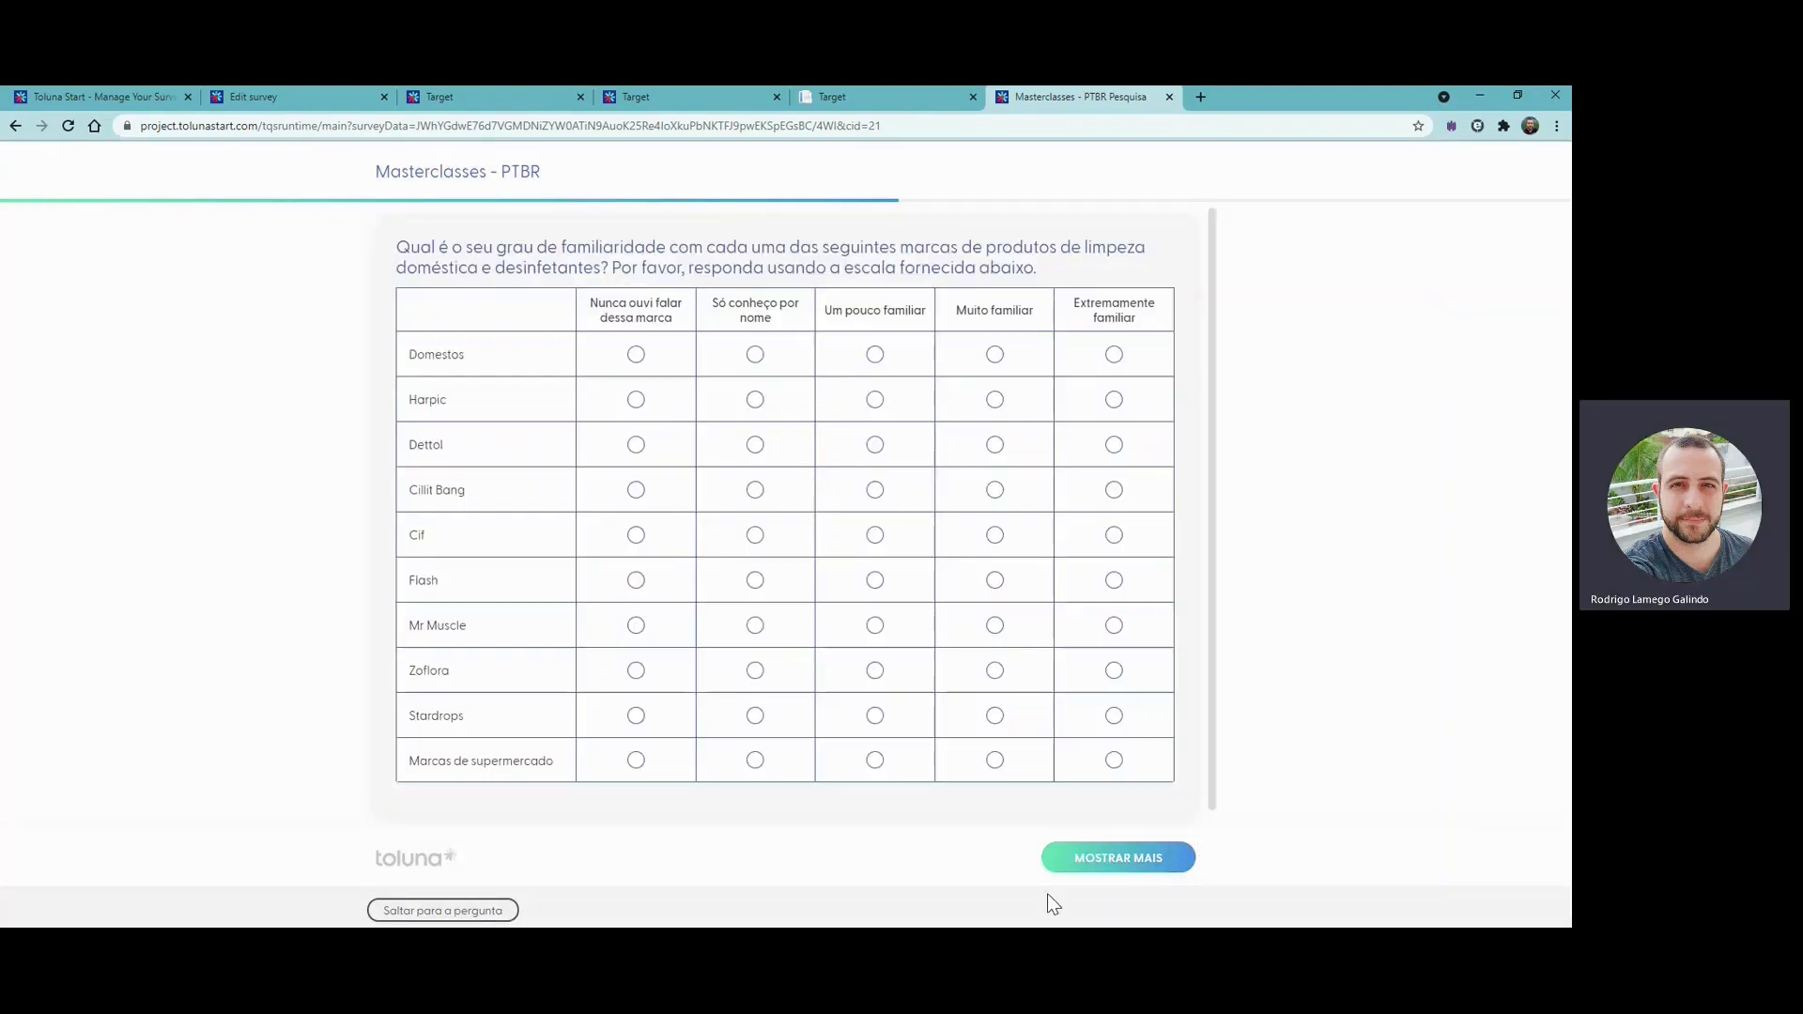
- Mark Domestos, Dettol and Cillit Bang as "Nunca ouvi falar dessa marca", Harpic as "Só conheço por nome" and Cif as "Extremamente familiar"
scroll(918, 516, "down", 1)
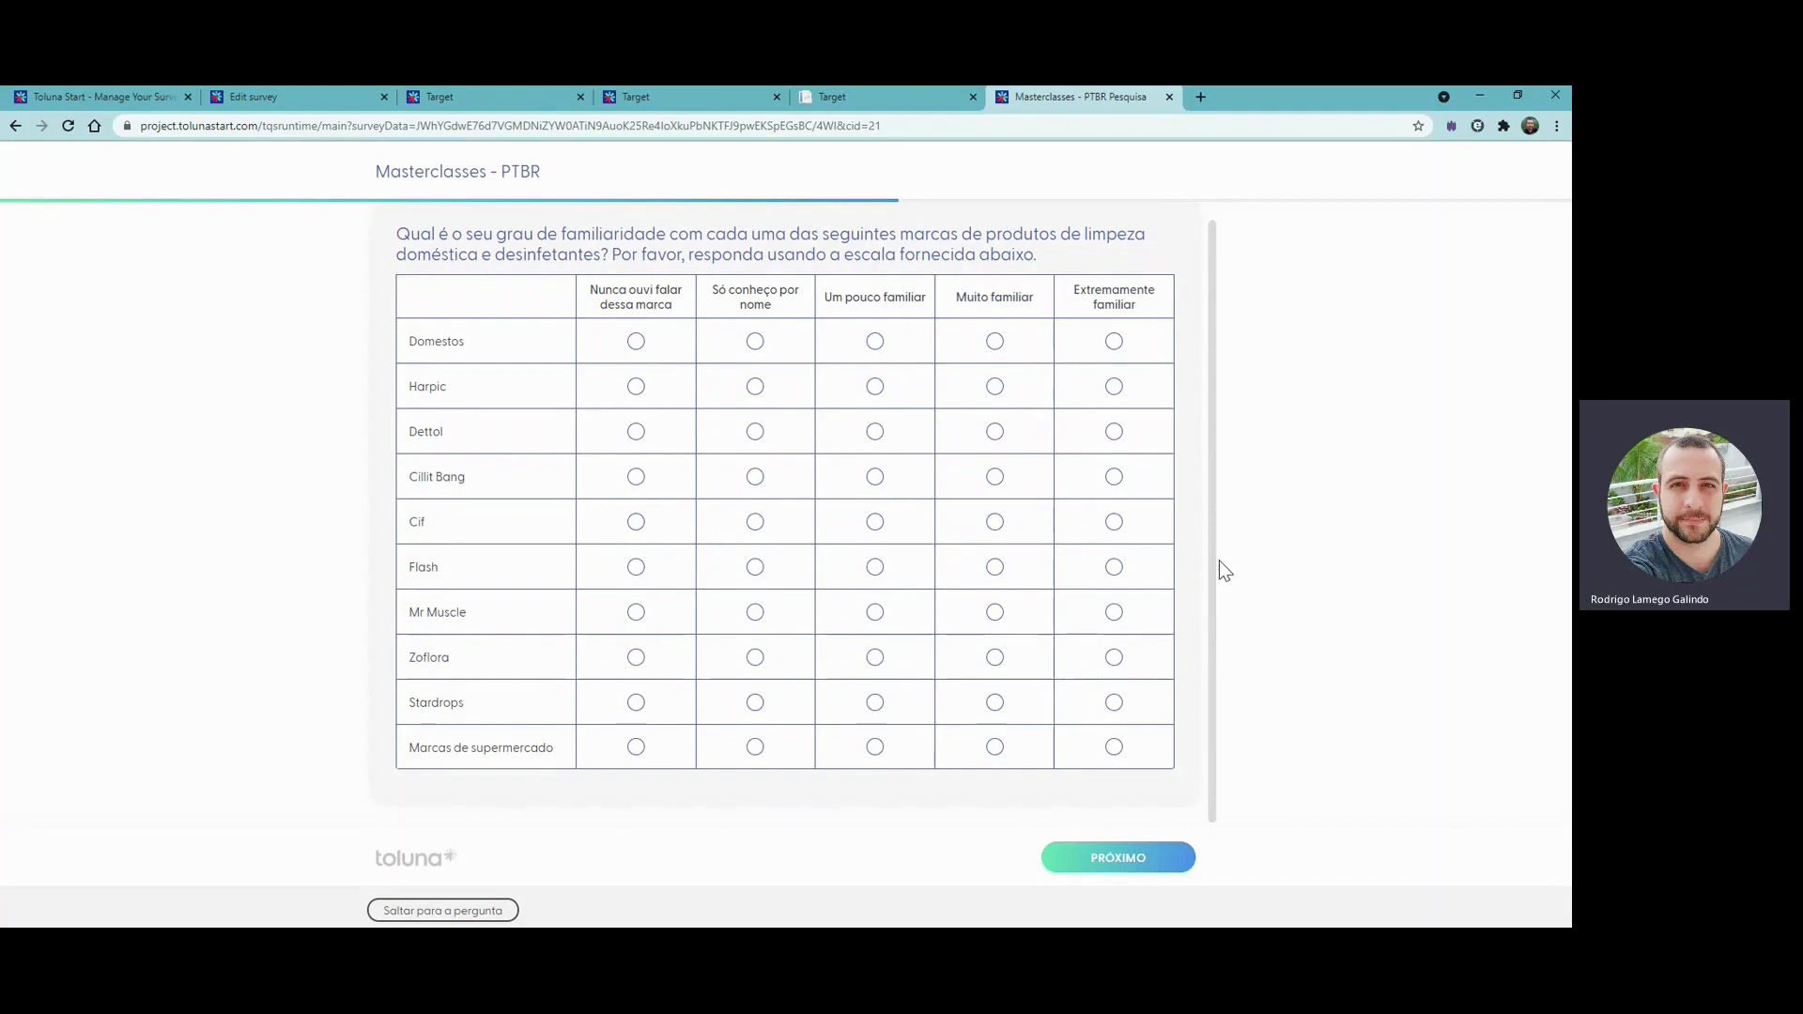
scroll(1220, 498, "up", 1)
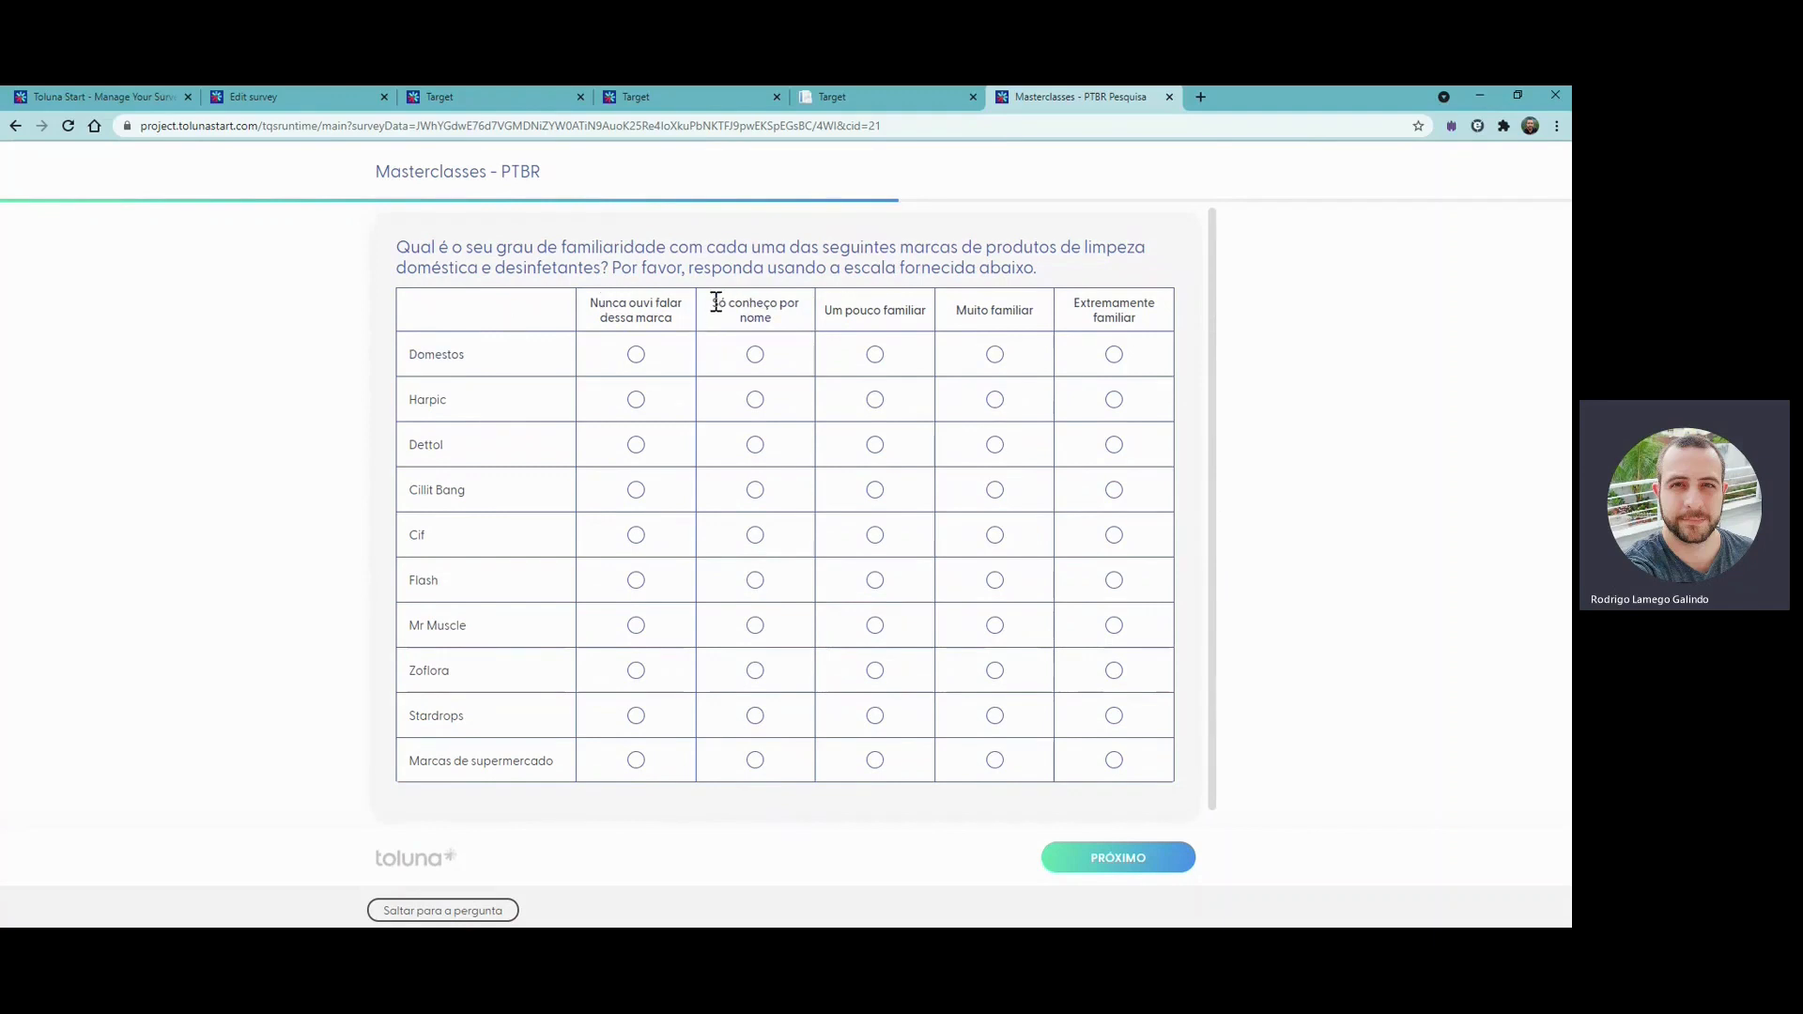
left_click_drag(713, 303, 786, 320)
left_click(634, 365)
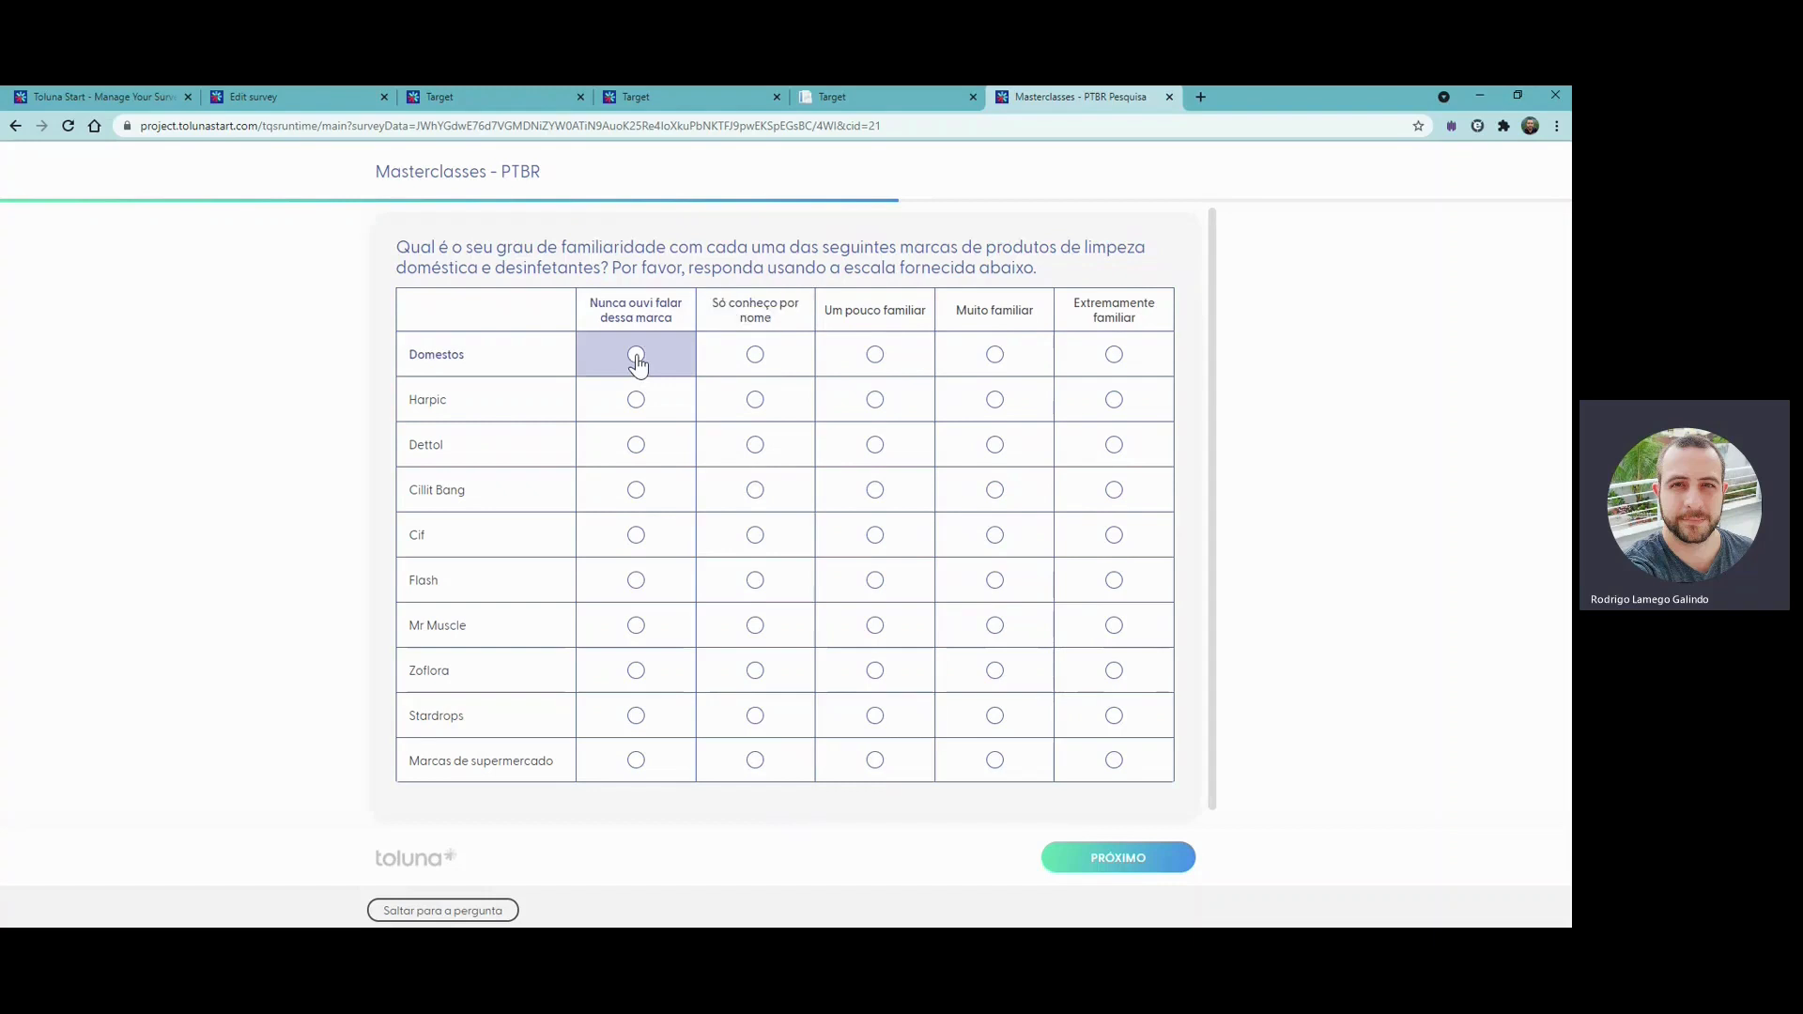
left_click(755, 406)
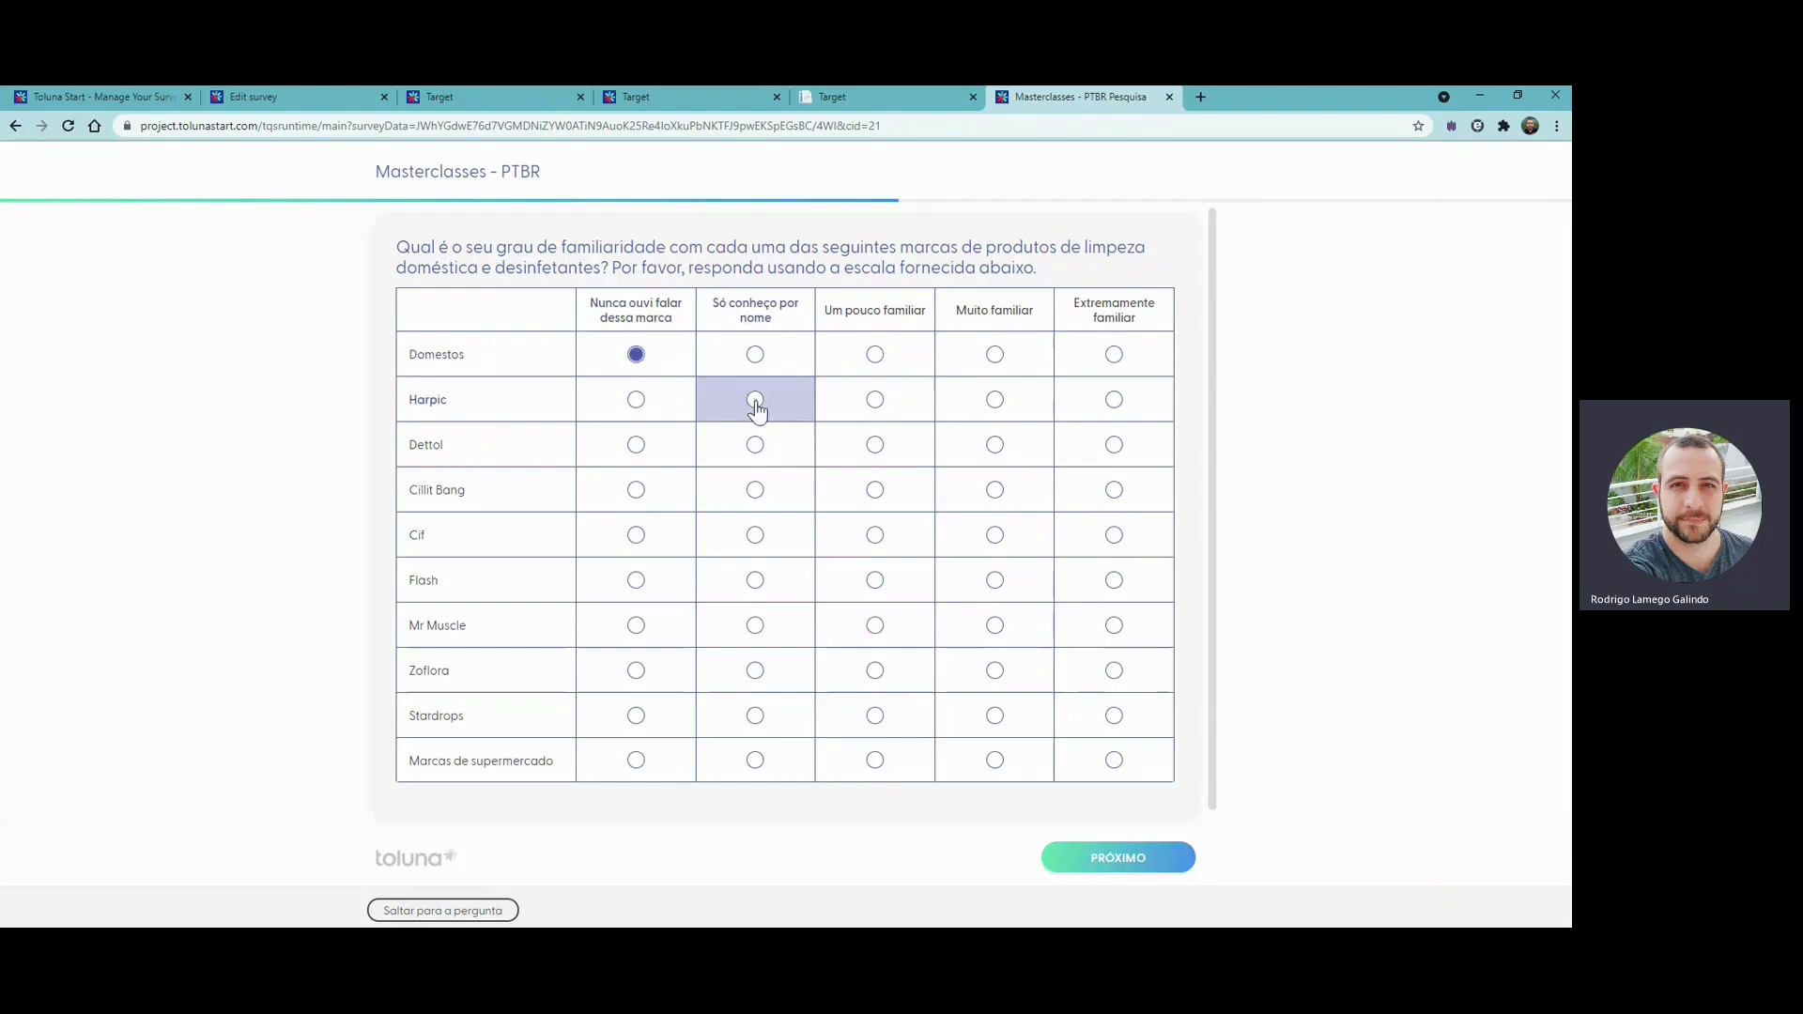
left_click(634, 452)
left_click(640, 512)
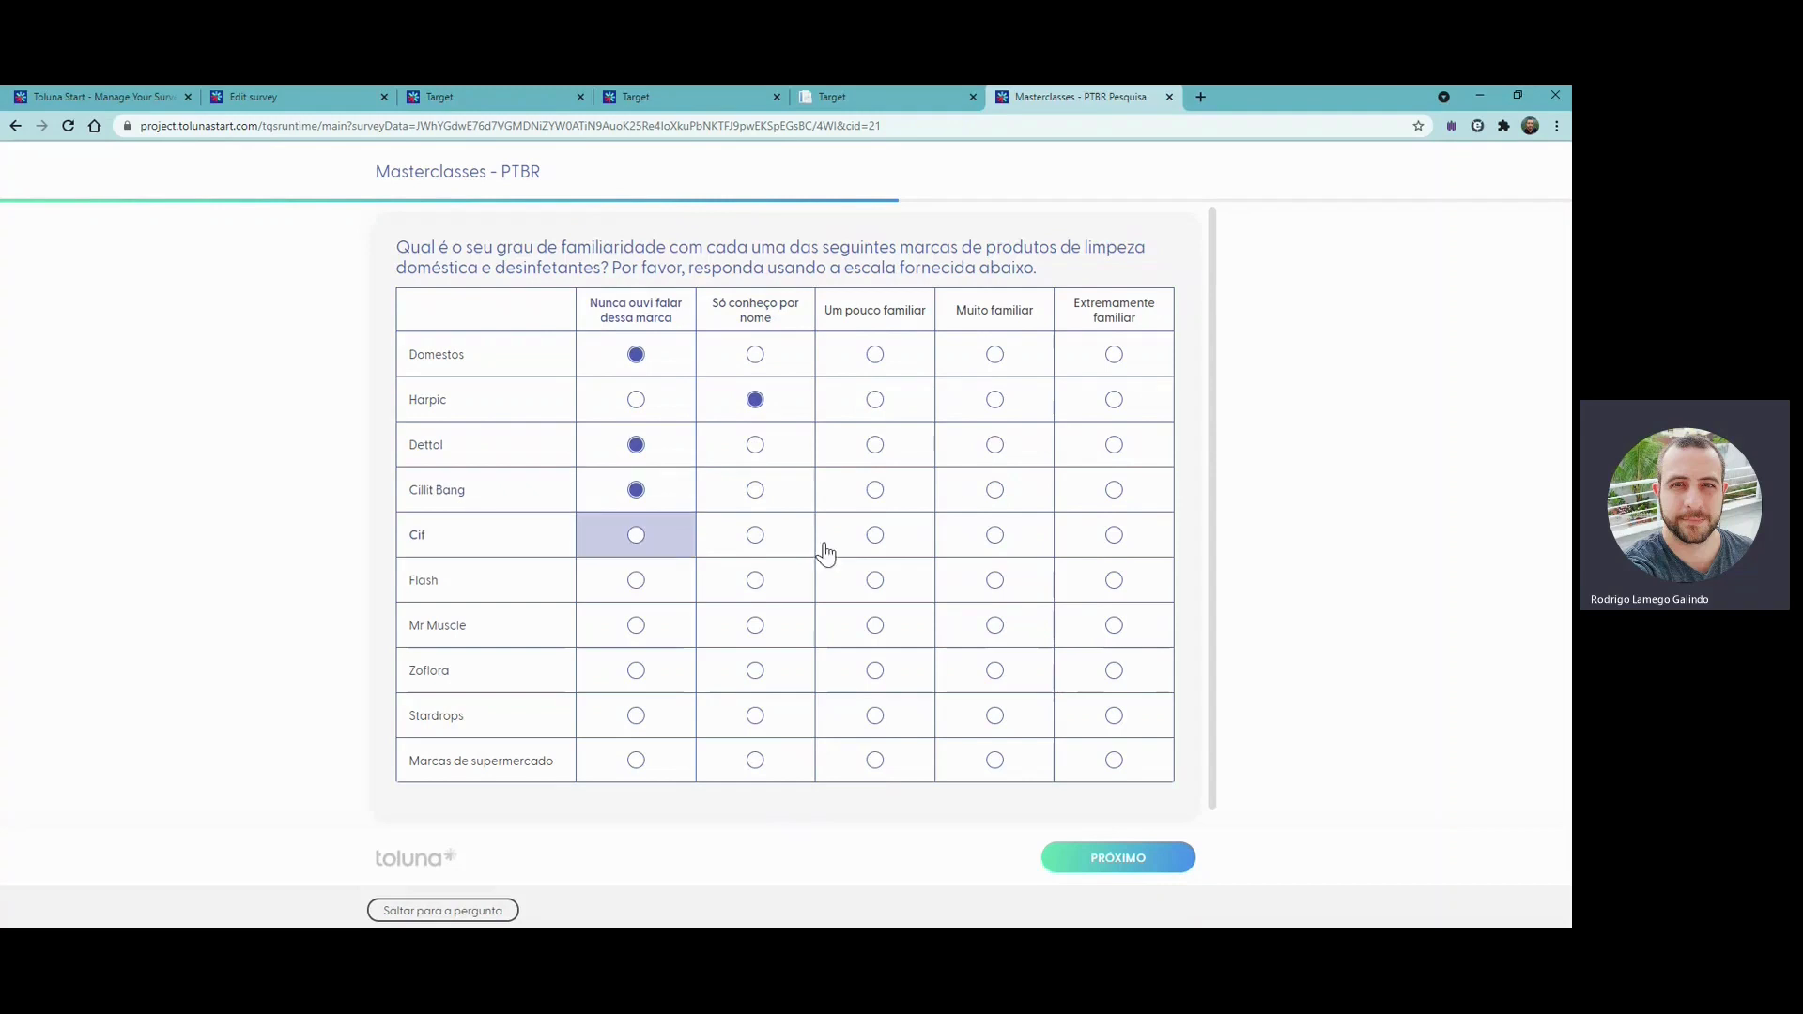
left_click(1118, 543)
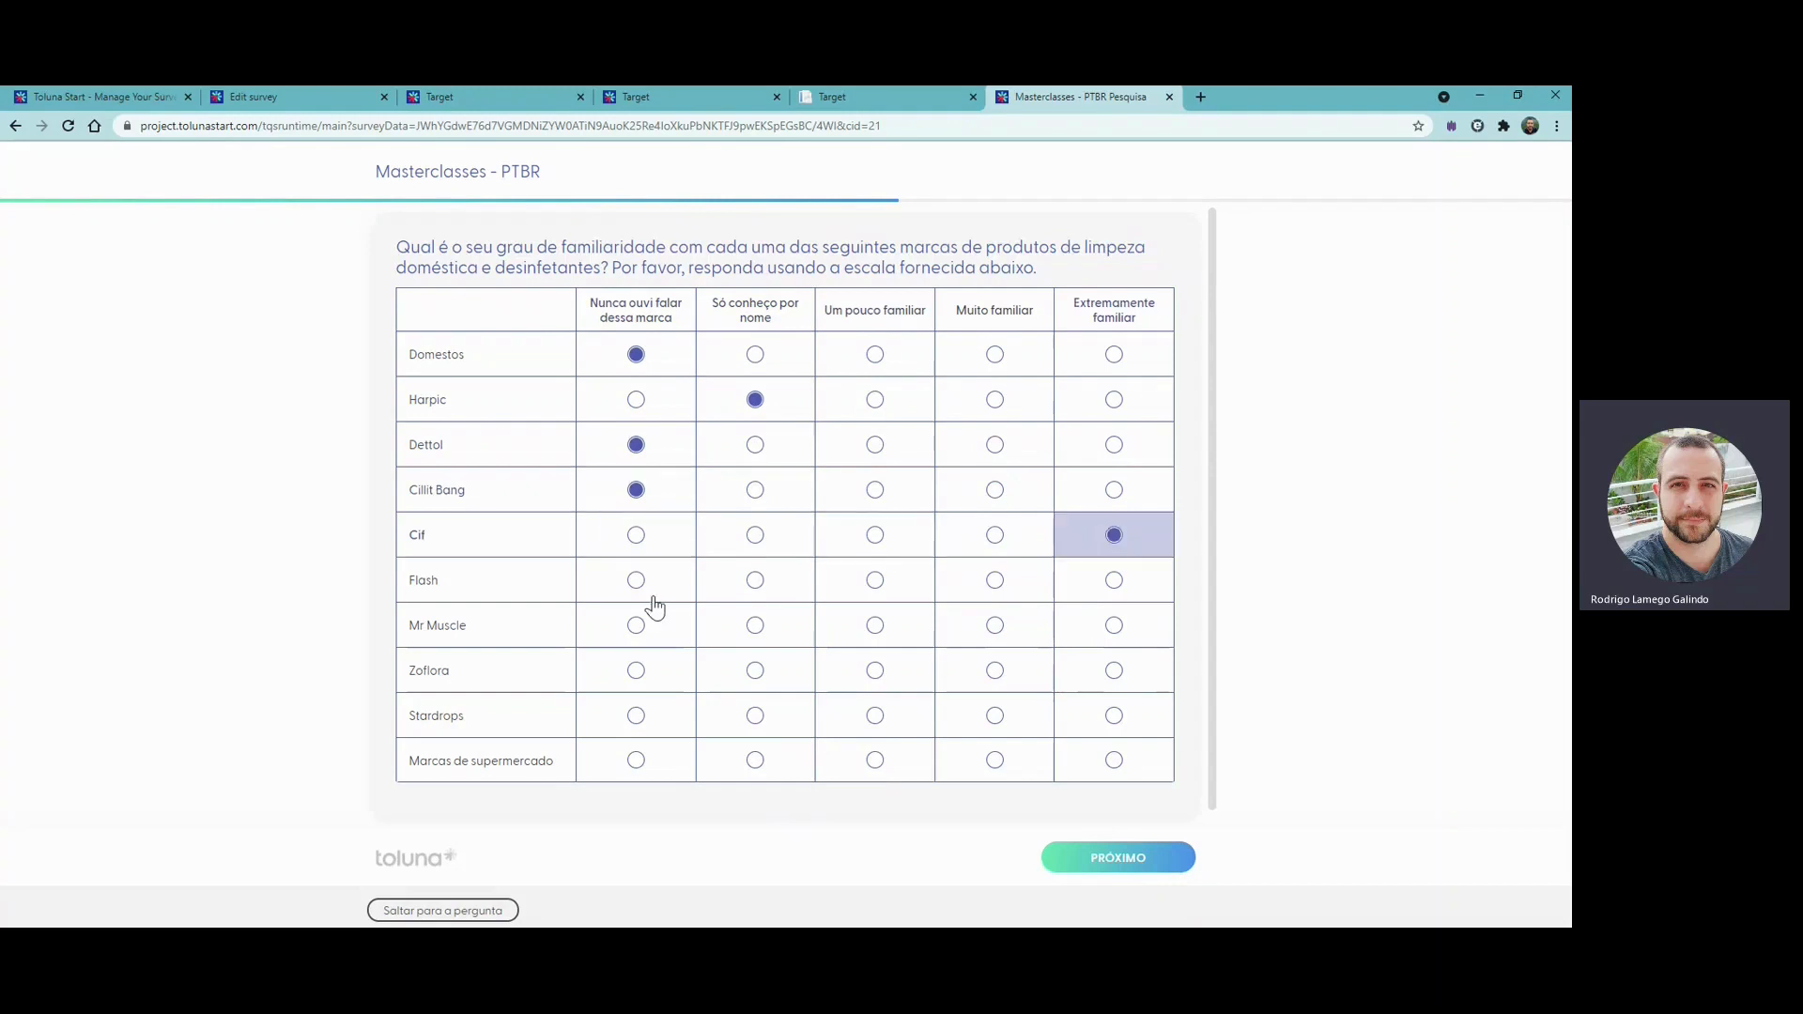
- Mark Flash, Mr Muscle, Zoflora, Stardrops and Marcas de supermercado as "Nunca ouvi falar dessa marca" and submit the familiarity grid
left_click(636, 583)
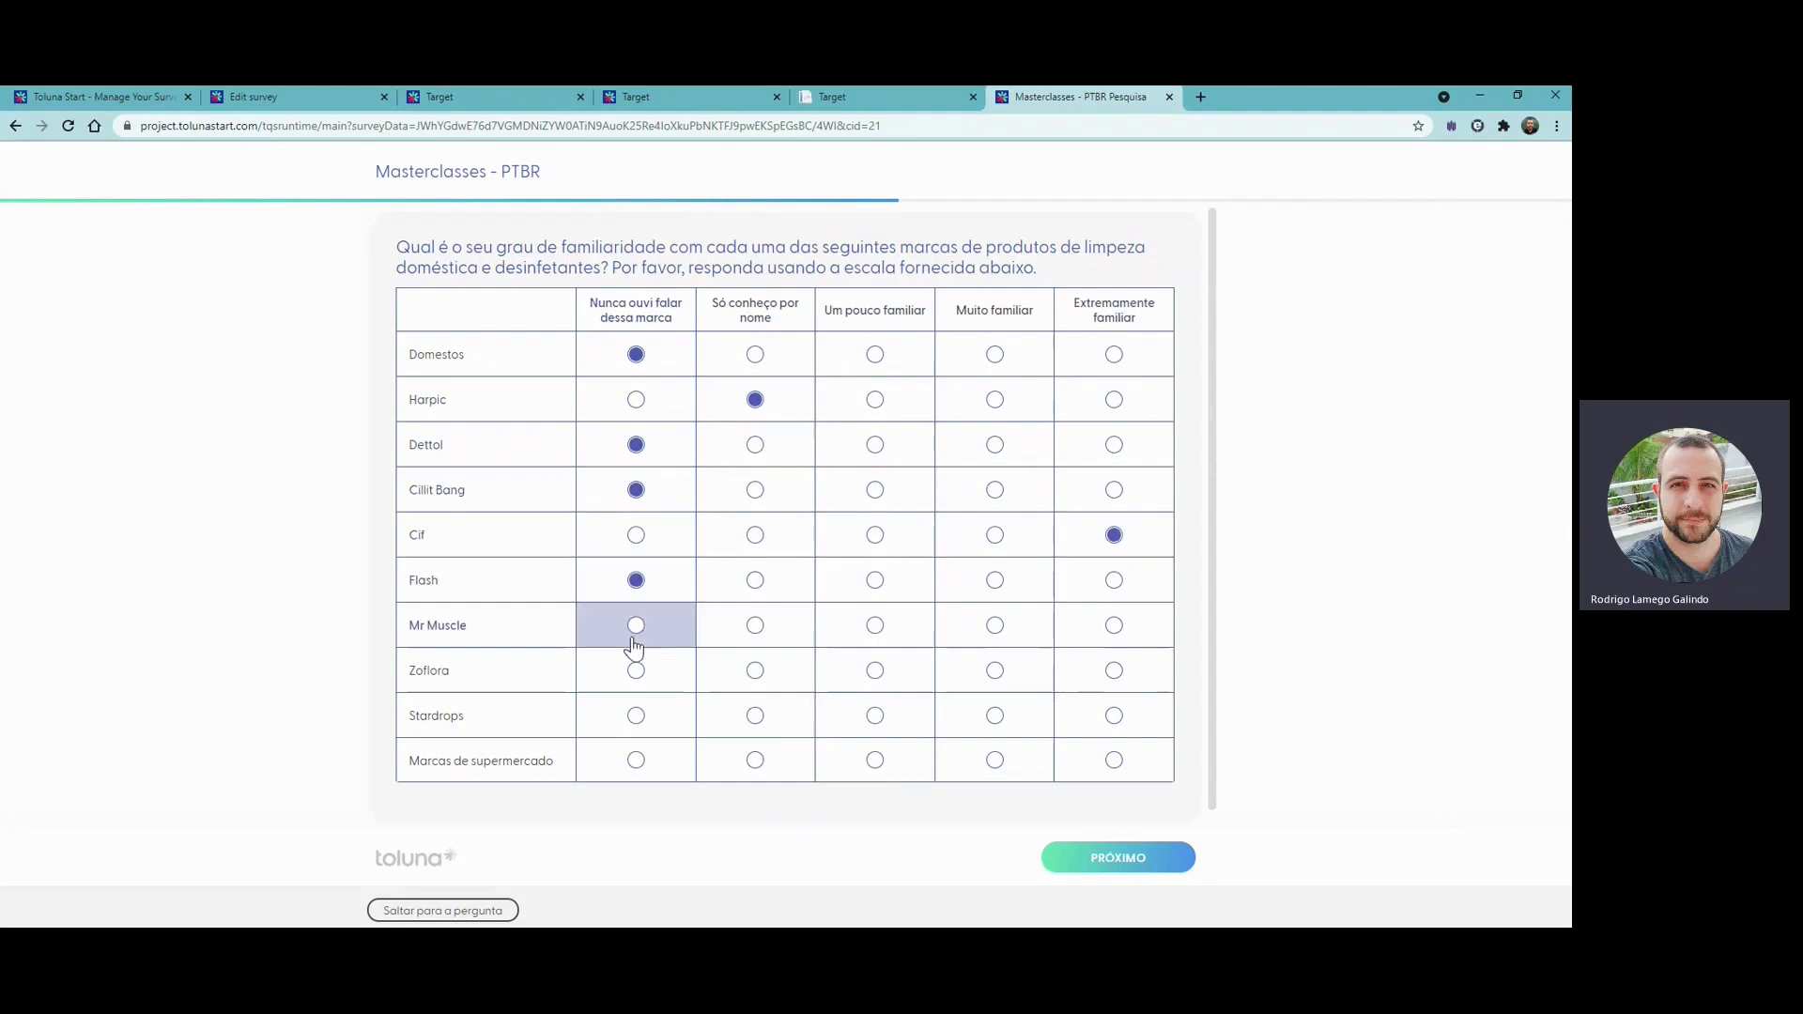
left_click(637, 627)
left_click(637, 672)
left_click(639, 717)
left_click(638, 765)
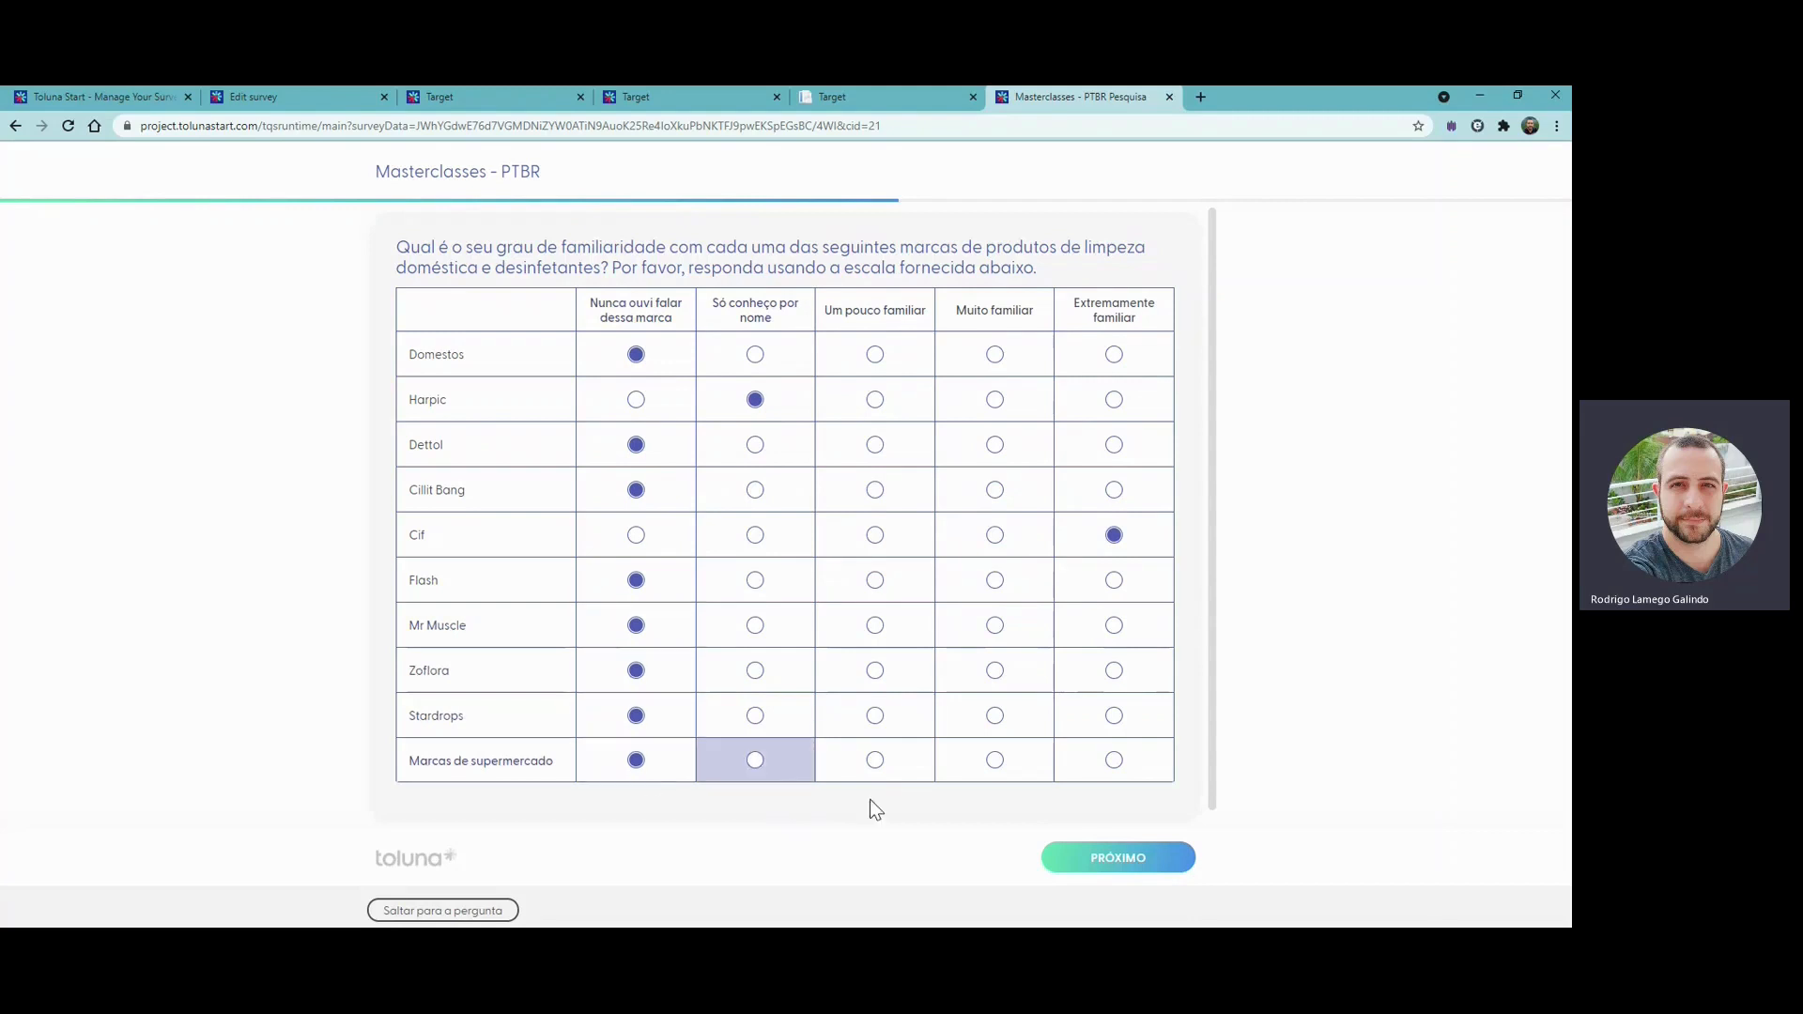
left_click(1099, 860)
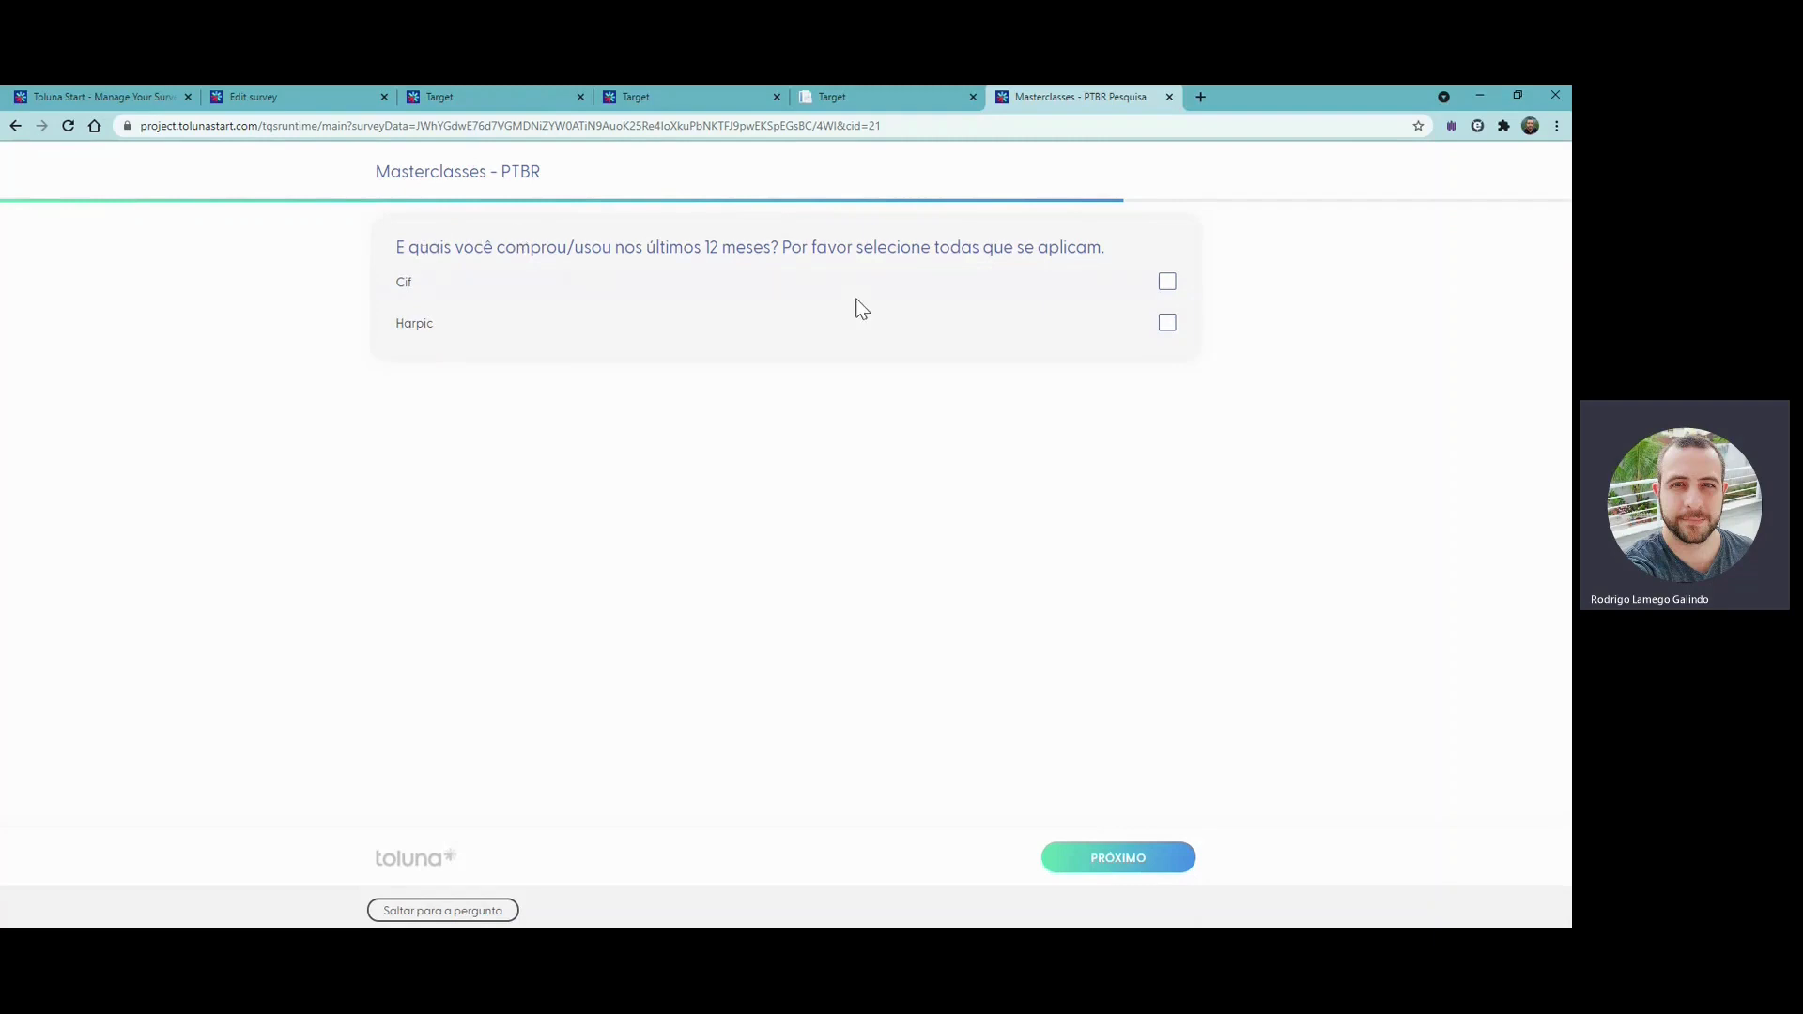
- Select Cif and Harpic as brands bought or used in the last 12 months, and submit Harpic as the preferred brand
left_click(432, 295)
left_click(419, 331)
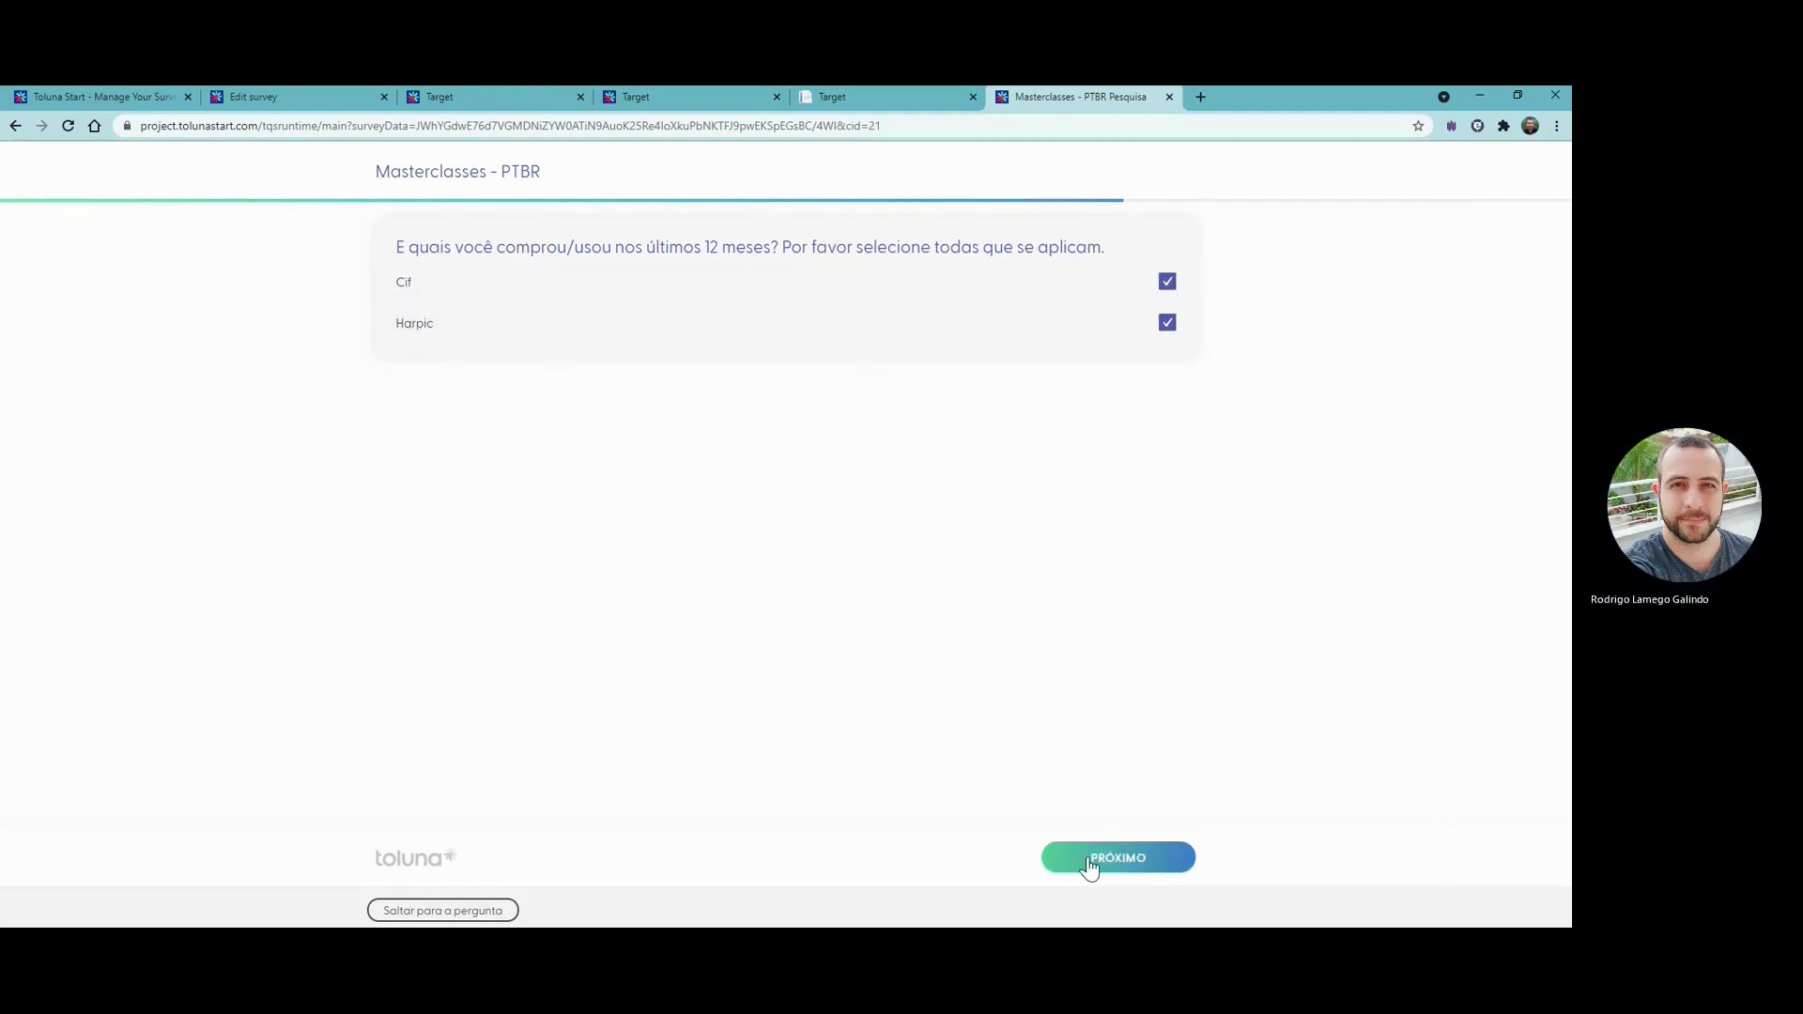
left_click(1088, 860)
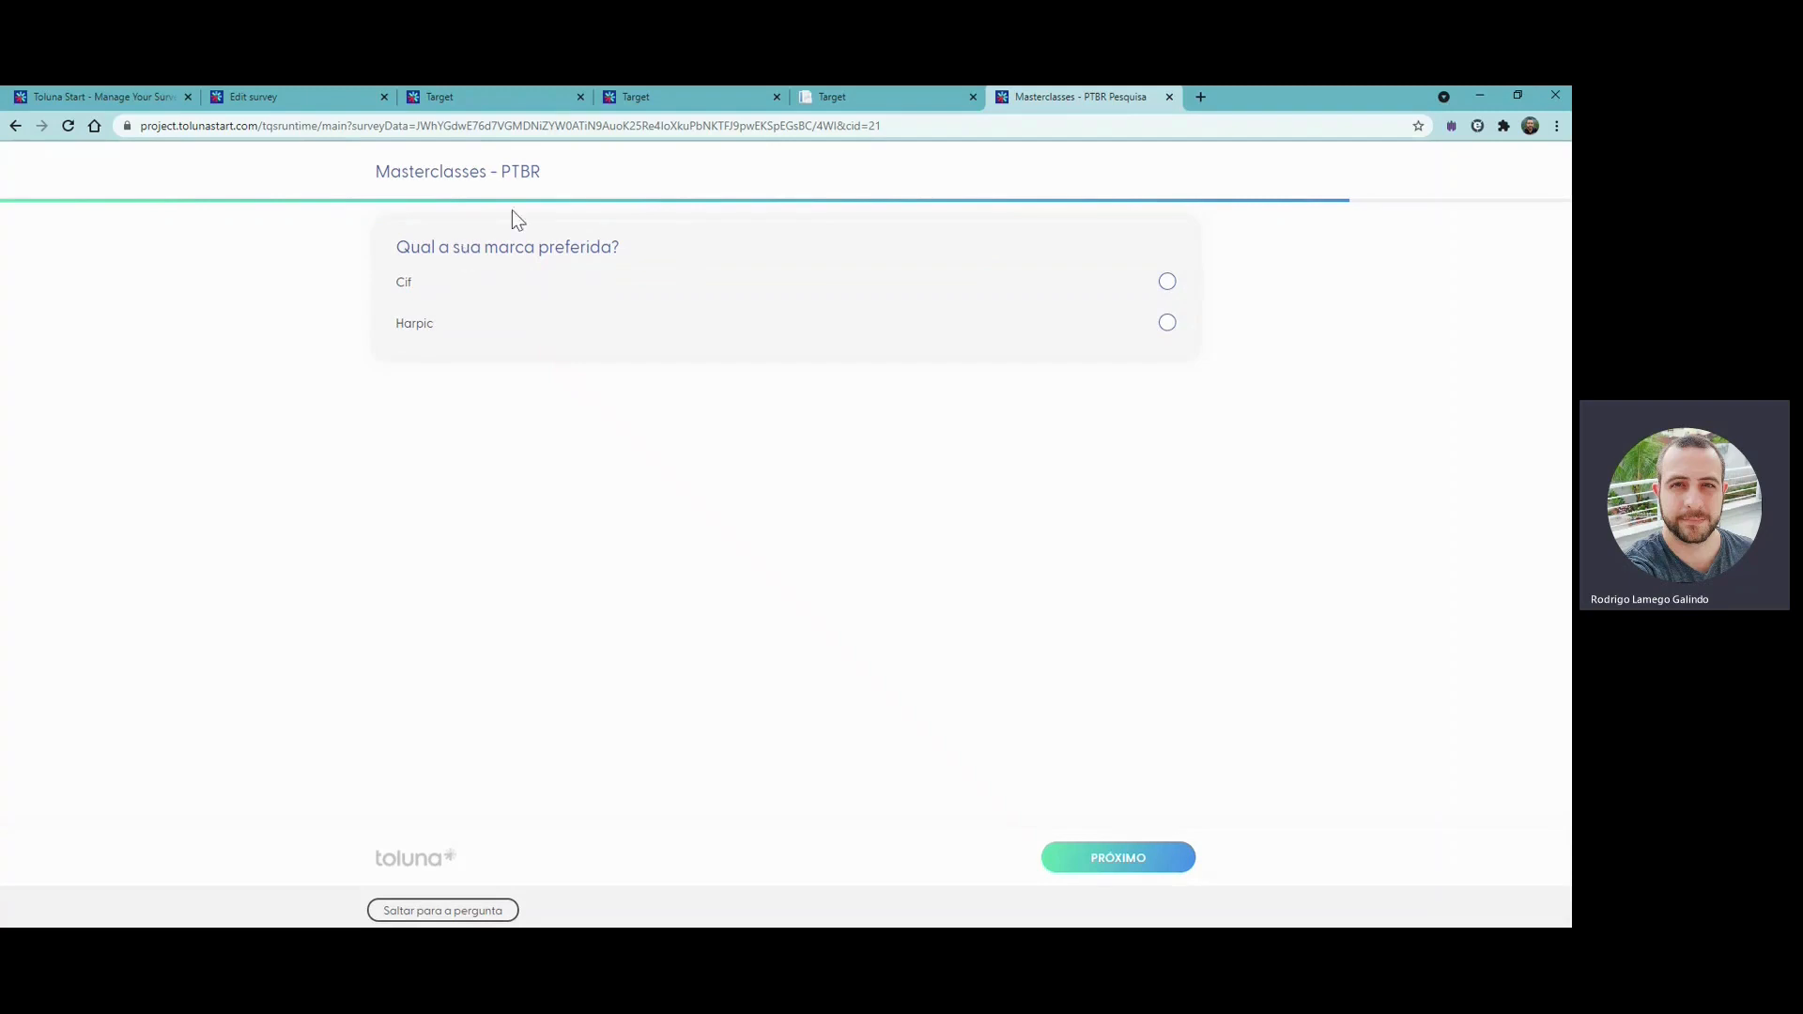
left_click(479, 325)
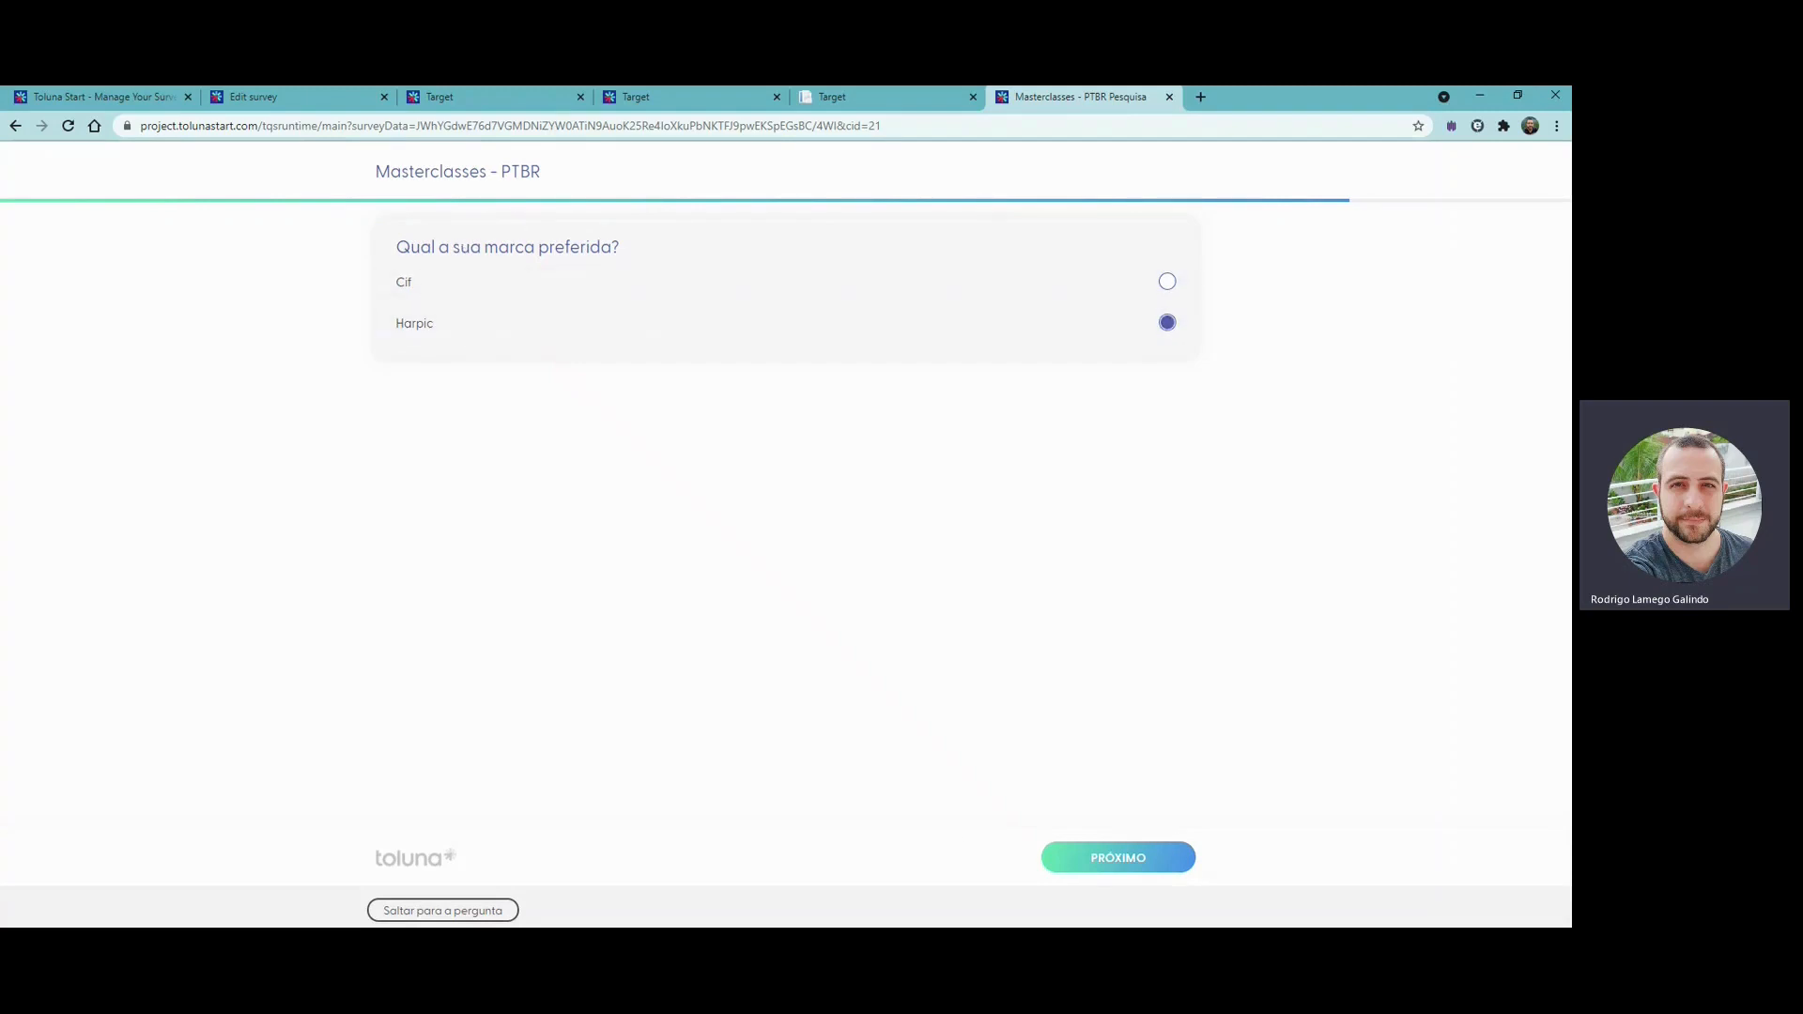
left_click(1098, 872)
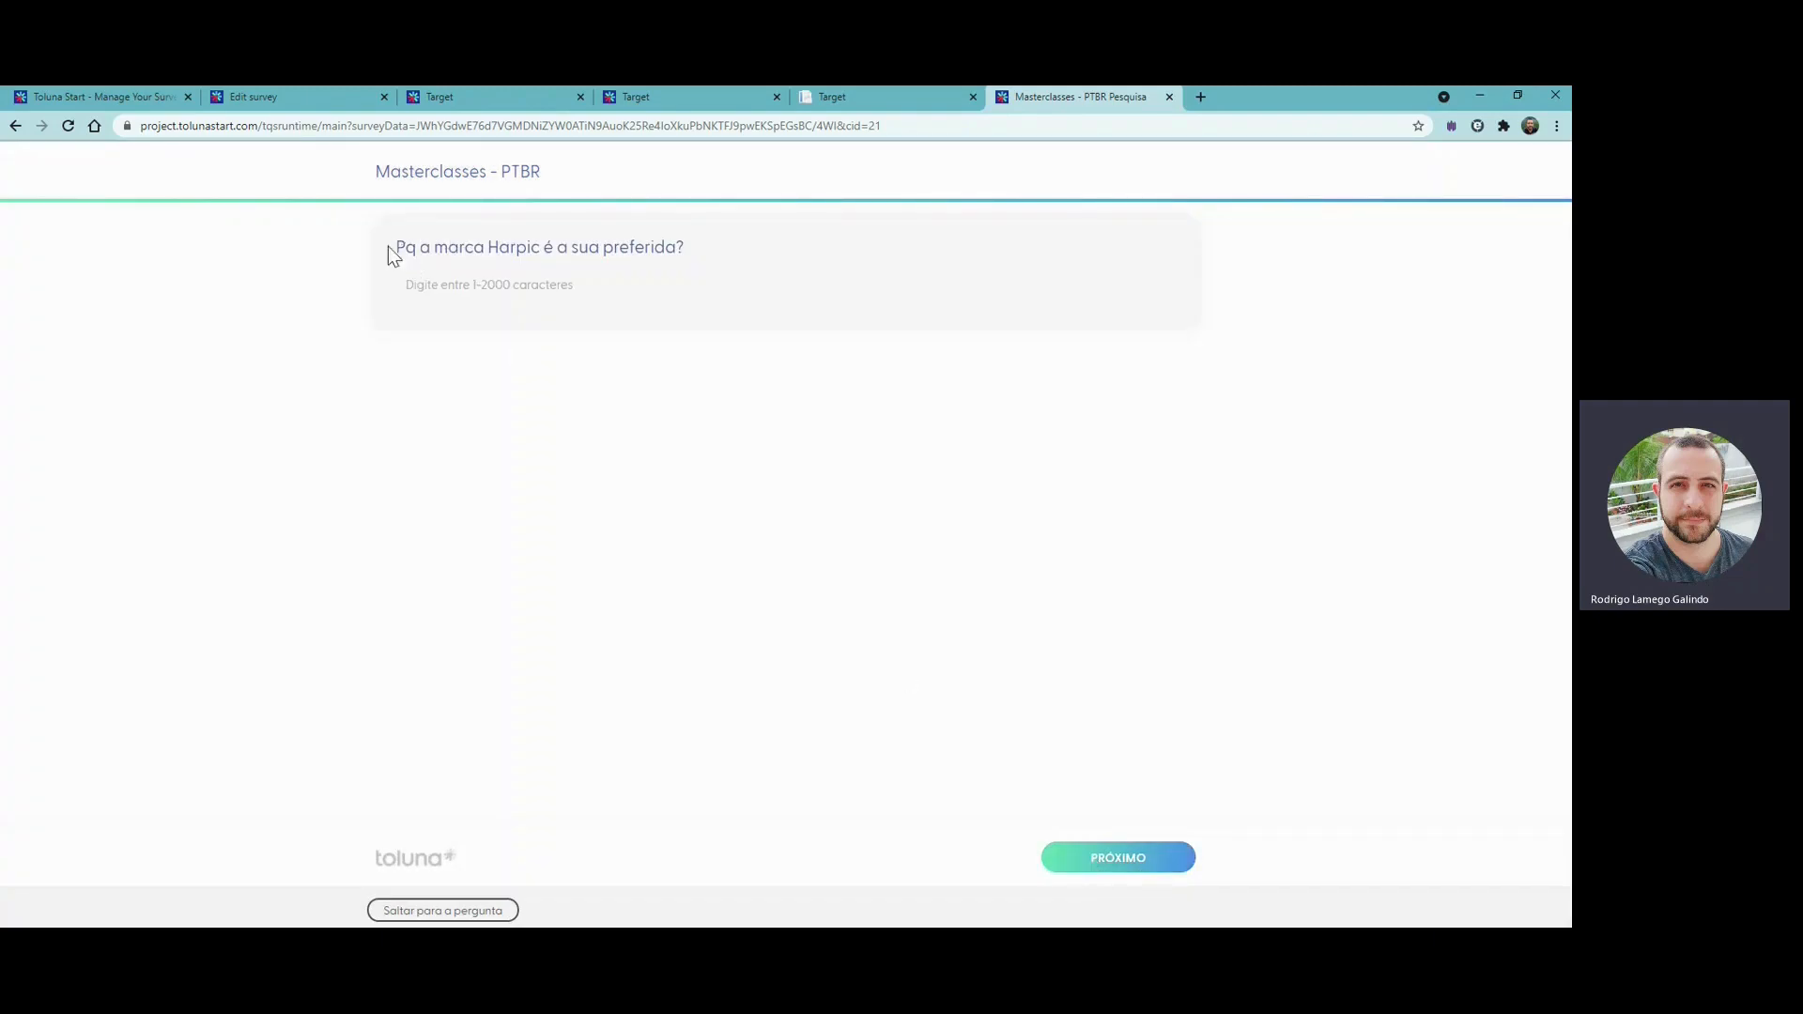
- Check the piped brand name in the open-ended preference question, answer it with "test" and finish the test survey
left_click_drag(488, 246, 545, 247)
left_click(599, 281)
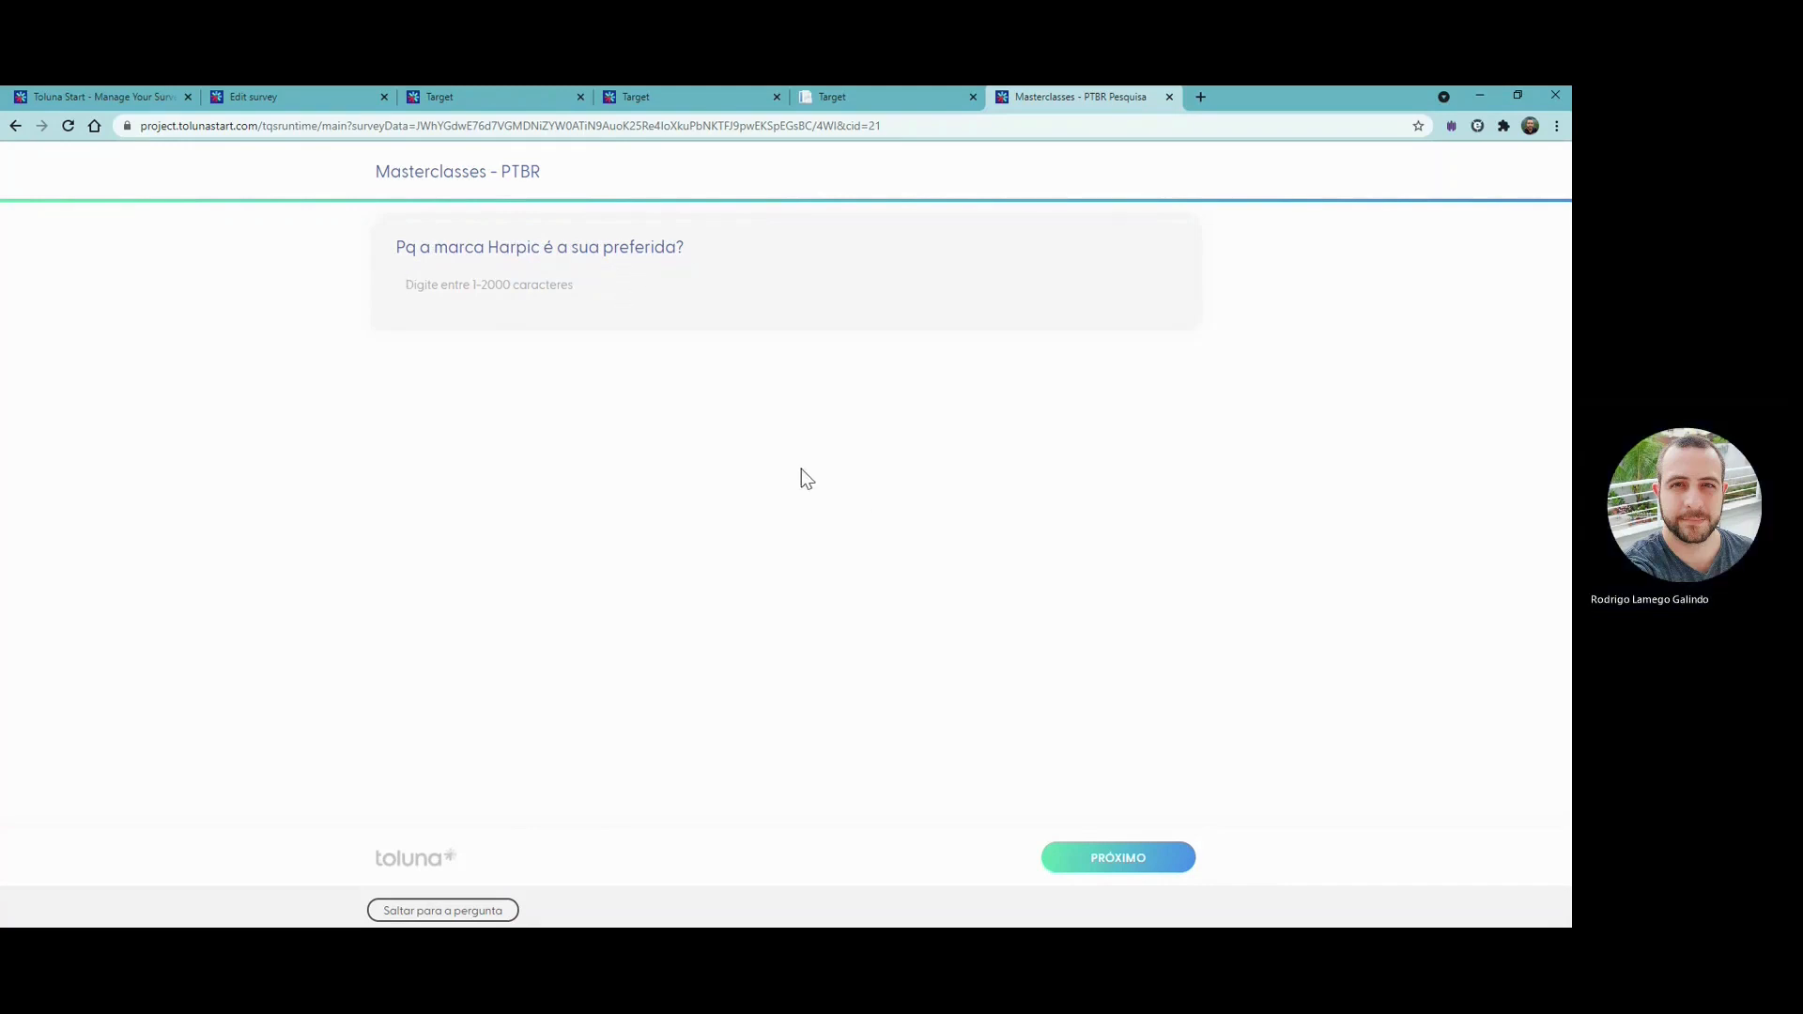
type("test")
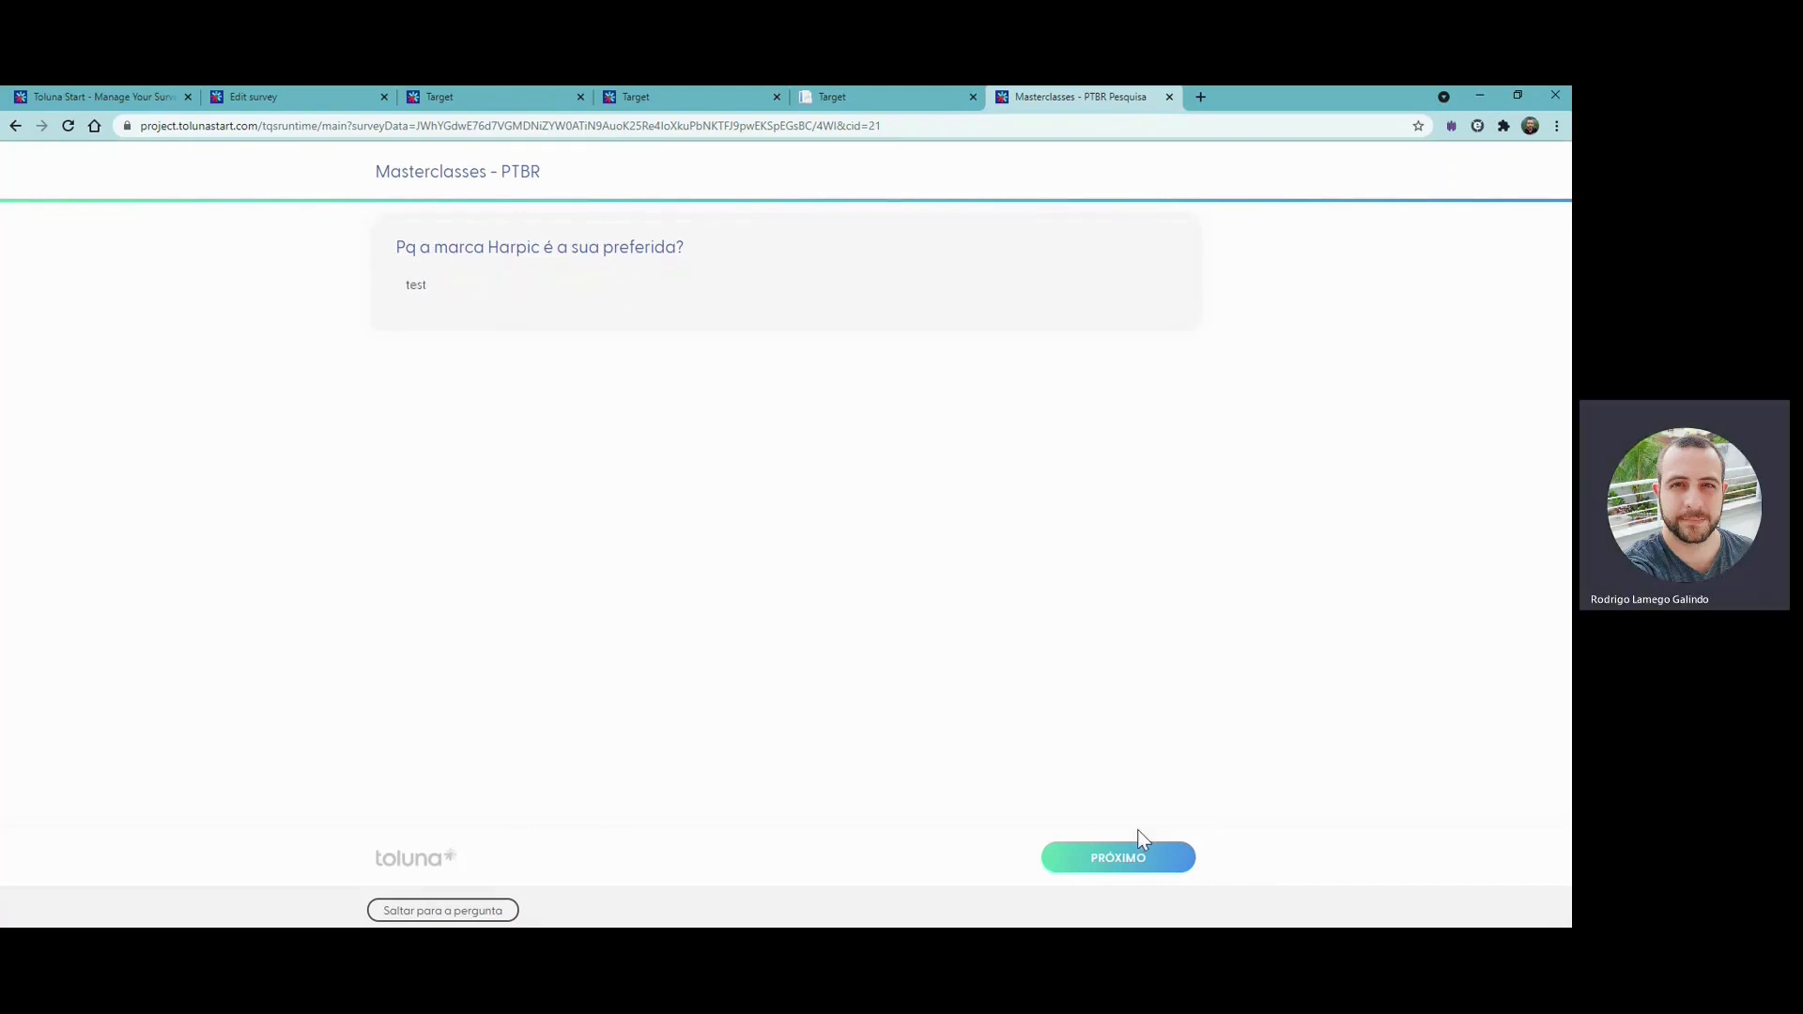
left_click(1130, 851)
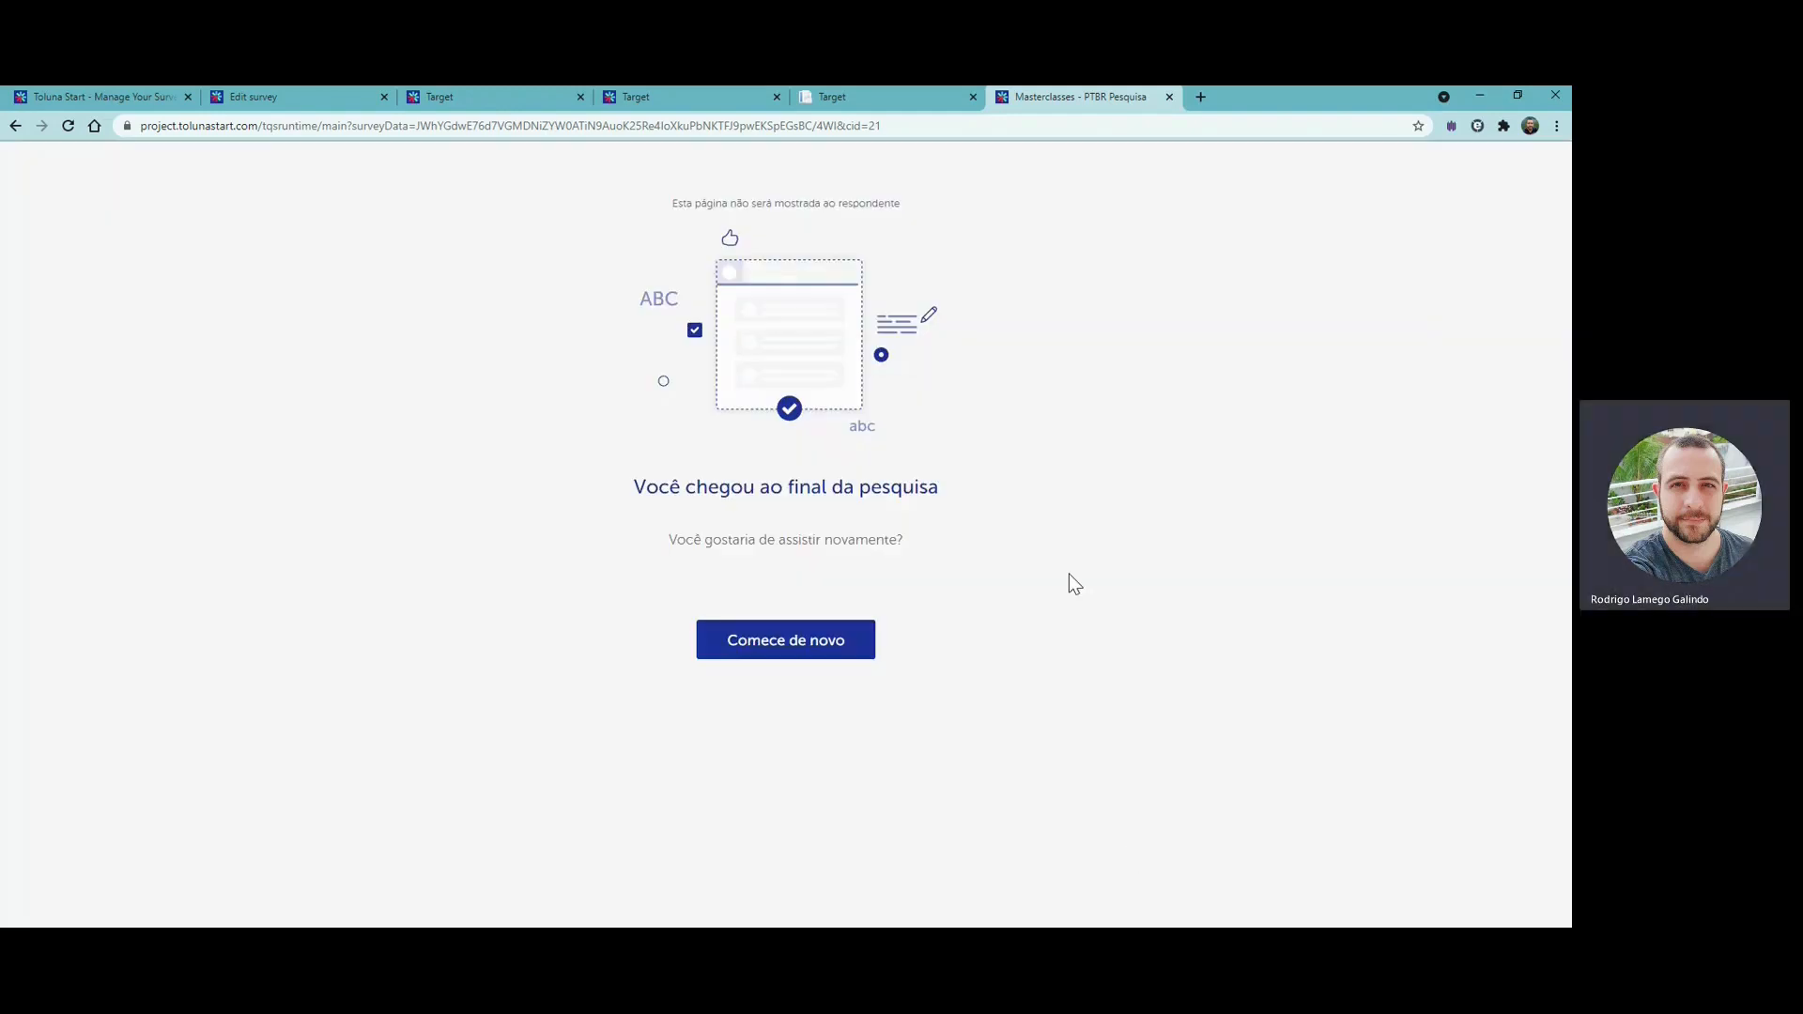